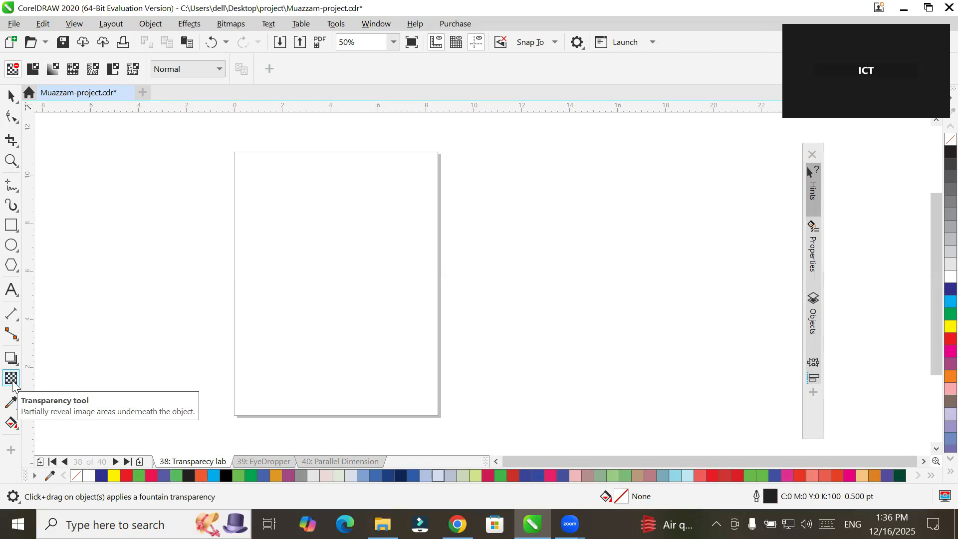
Step: Draw an ellipse about 1.6 by 1.5 inches near the page's lower-left corner and fill it with blue
{"action": "left_click", "coordinate": [12, 250]}
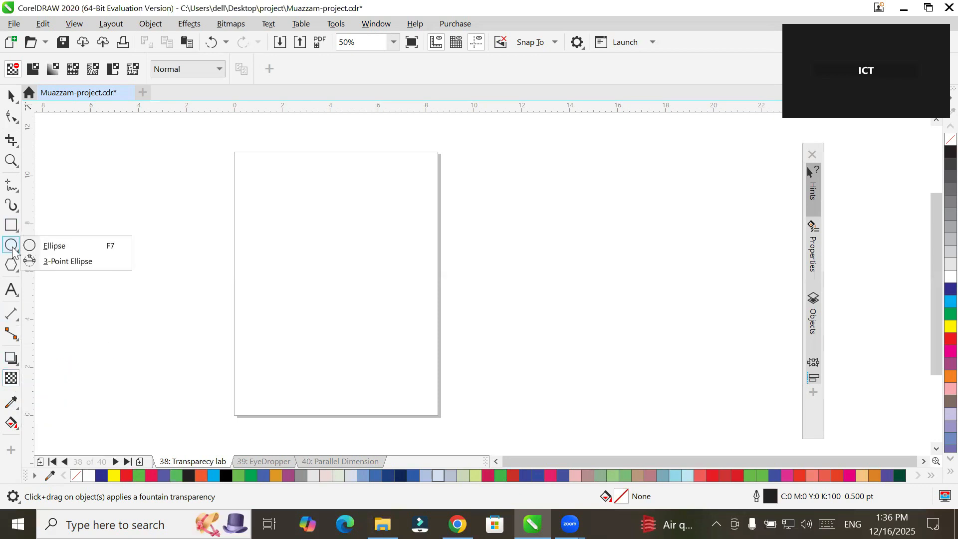
{"action": "left_click", "coordinate": [52, 245]}
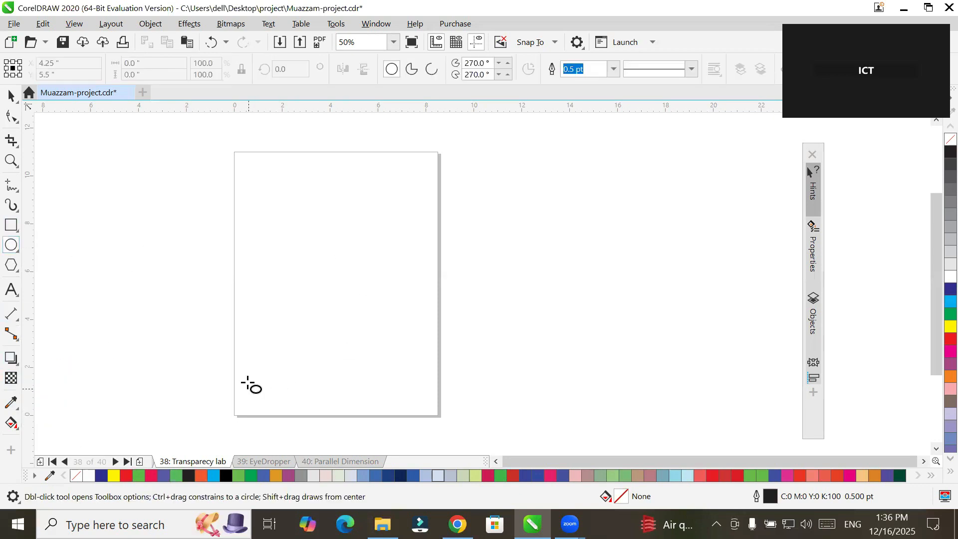
{"action": "left_click_drag", "start_coordinate": [246, 364], "coordinate": [286, 401]}
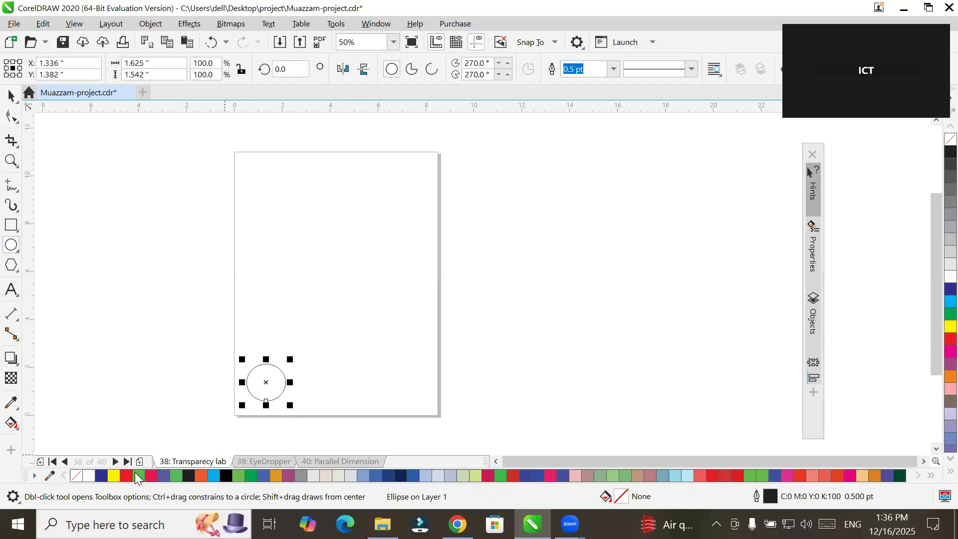
{"action": "left_click", "coordinate": [100, 475]}
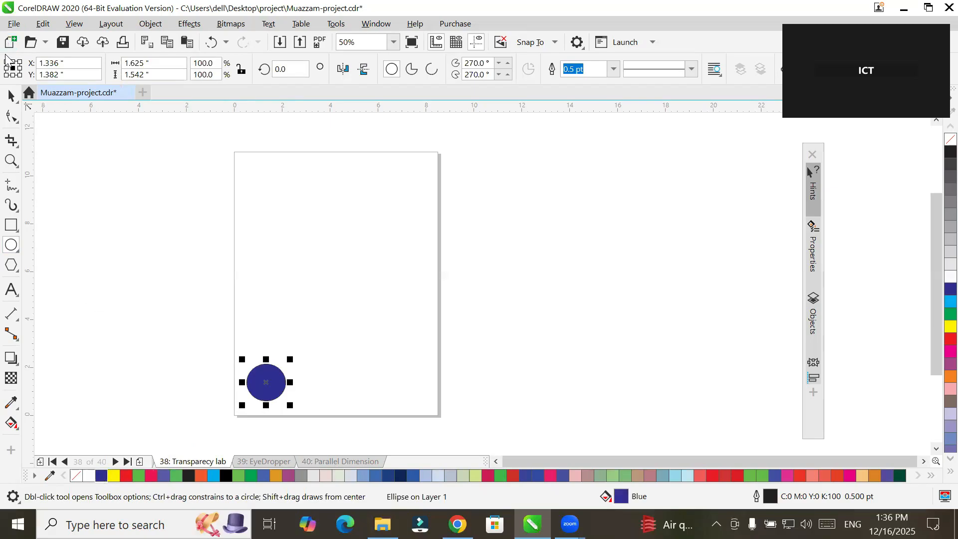
Step: Duplicate the blue circle sideways at equal spacing to make a row of four across the page
{"action": "left_click", "coordinate": [11, 95]}
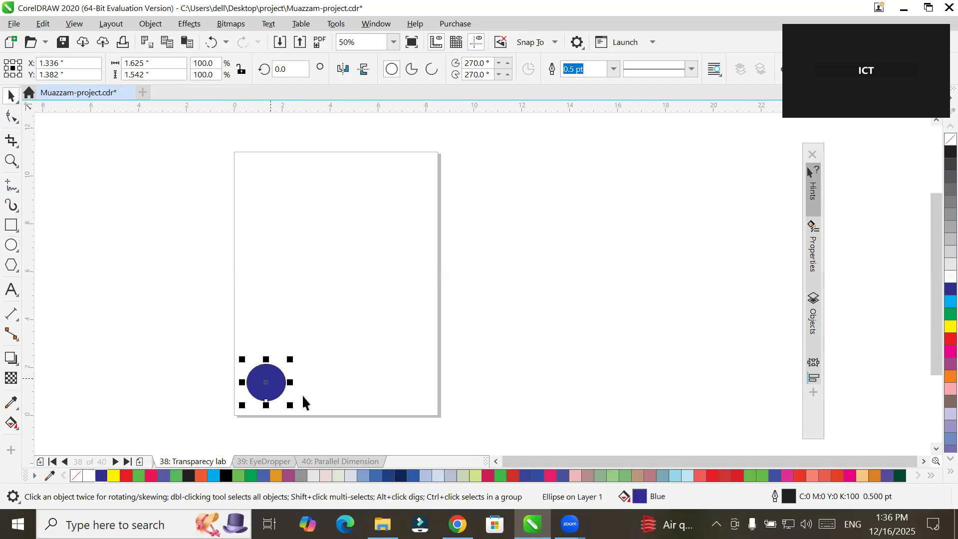
{"action": "left_click_drag", "start_coordinate": [283, 392], "coordinate": [331, 394]}
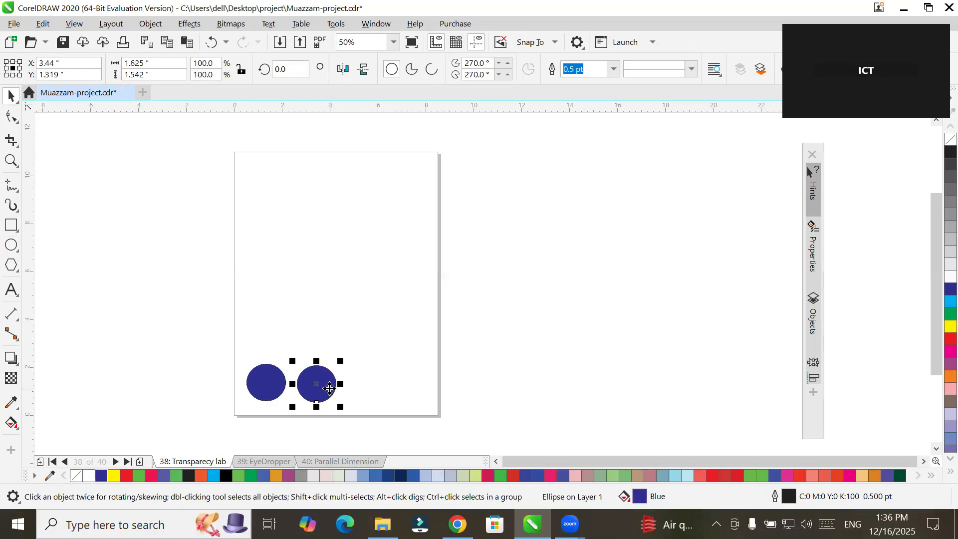
{"action": "key", "text": "ctrl+r"}
{"action": "key", "text": "ctrl+r"}
Step: Align the top edges of all four circles in the row, using the active objects as reference
{"action": "left_click_drag", "start_coordinate": [215, 341], "coordinate": [498, 410]}
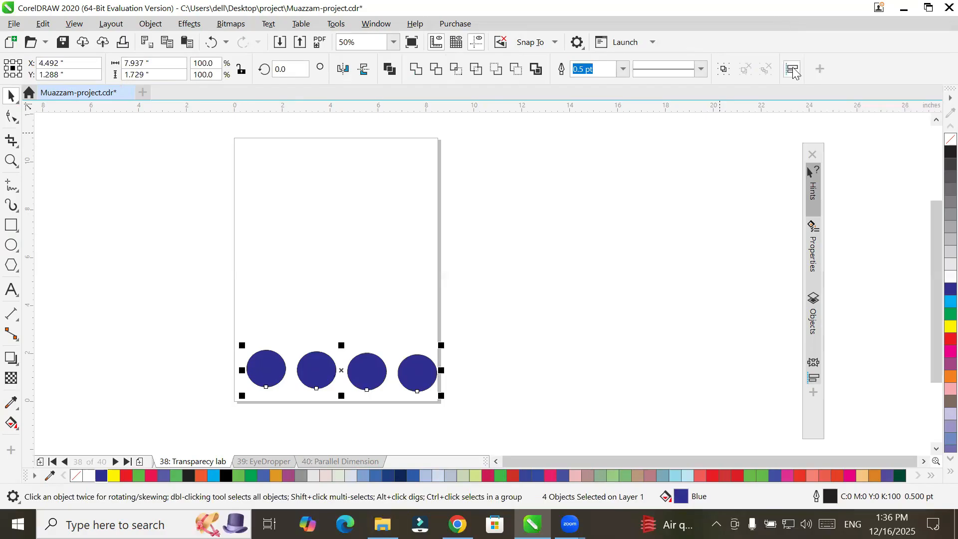
{"action": "left_click", "coordinate": [794, 69]}
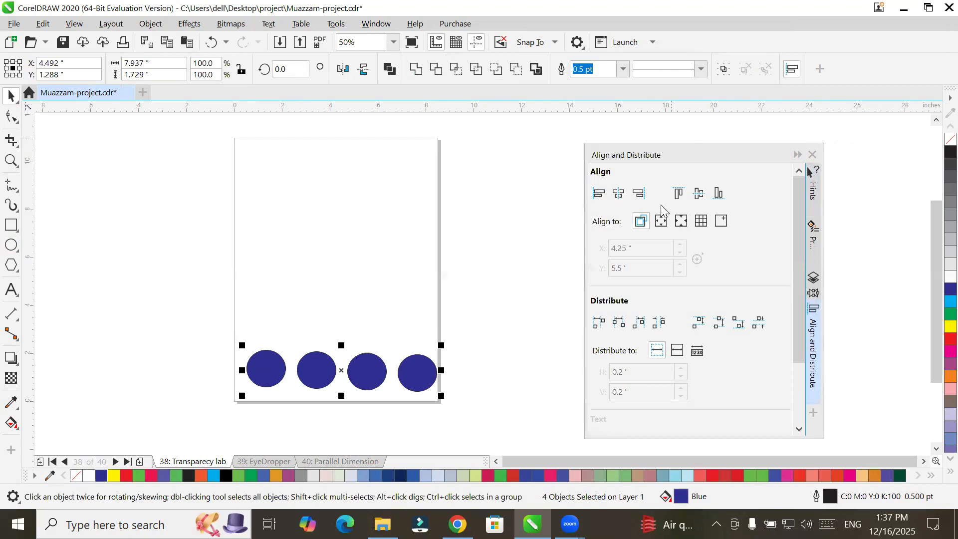
{"action": "left_click", "coordinate": [820, 228]}
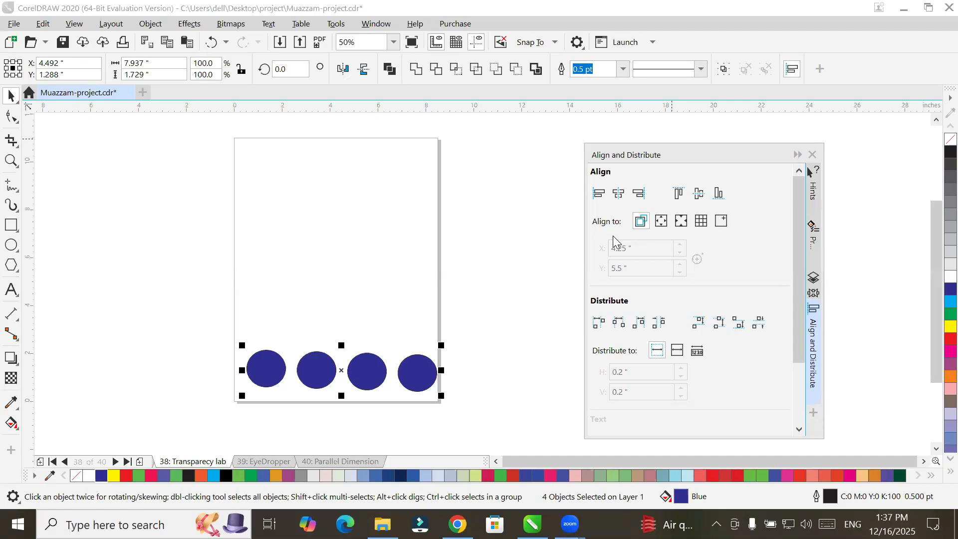
{"action": "left_click", "coordinate": [641, 221]}
{"action": "left_click", "coordinate": [679, 195]}
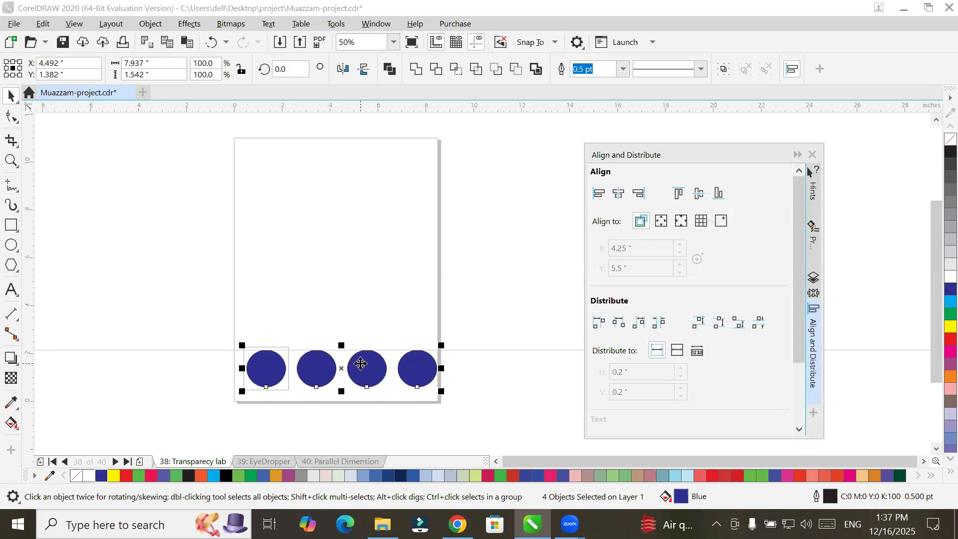
Step: Duplicate the row of four circles upward at equal spacing until there are six rows covering the page
{"action": "left_click_drag", "start_coordinate": [361, 364], "coordinate": [356, 320]}
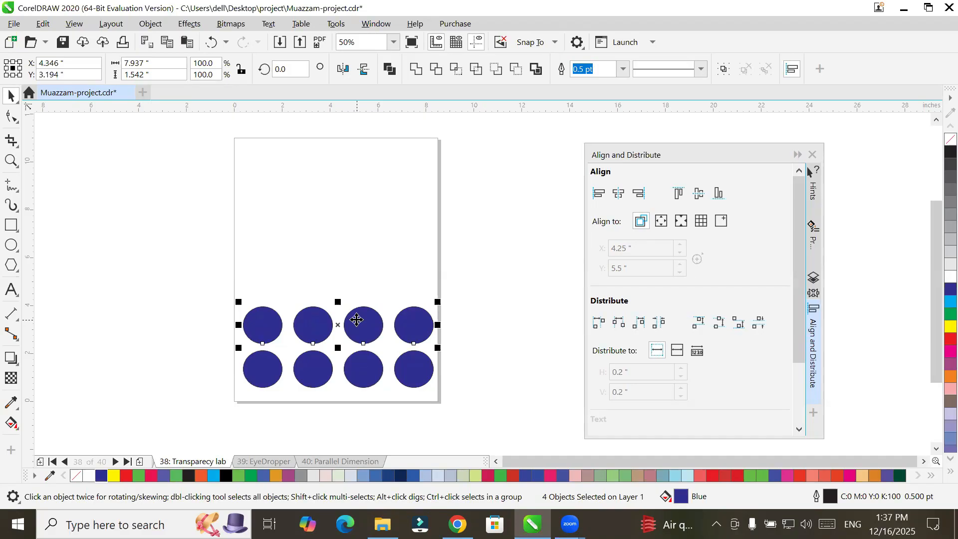
{"action": "key", "text": "ctrl+r"}
{"action": "key", "text": "ctrl+r"}
{"action": "key", "text": "ctrl+r"}
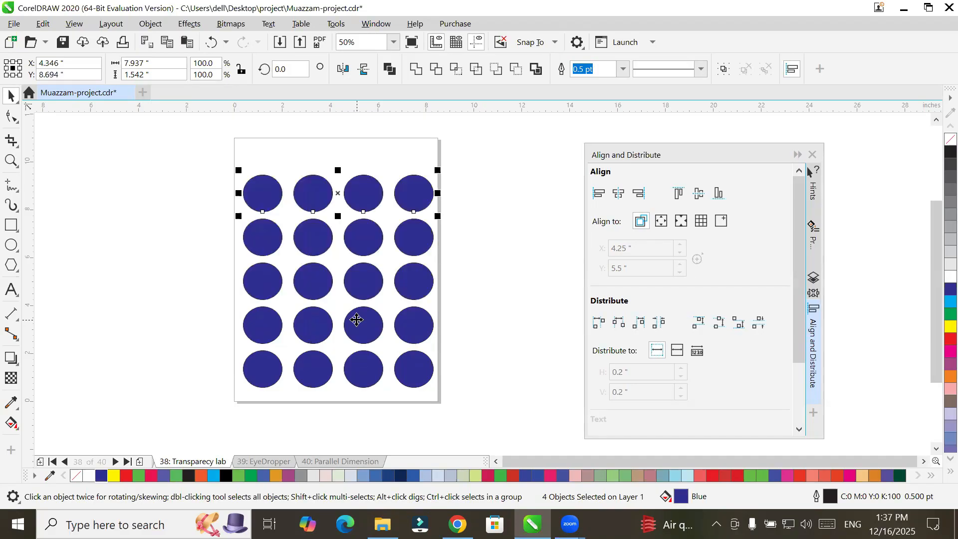
{"action": "key", "text": "ctrl+r"}
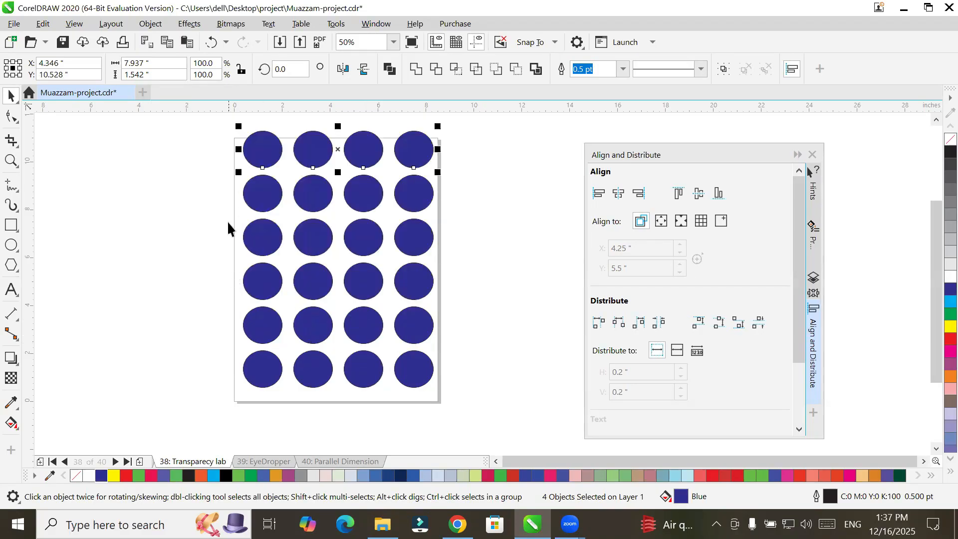
Step: Group all 24 circles and center the group on the page horizontally and vertically
{"action": "left_click_drag", "start_coordinate": [184, 117], "coordinate": [474, 427]}
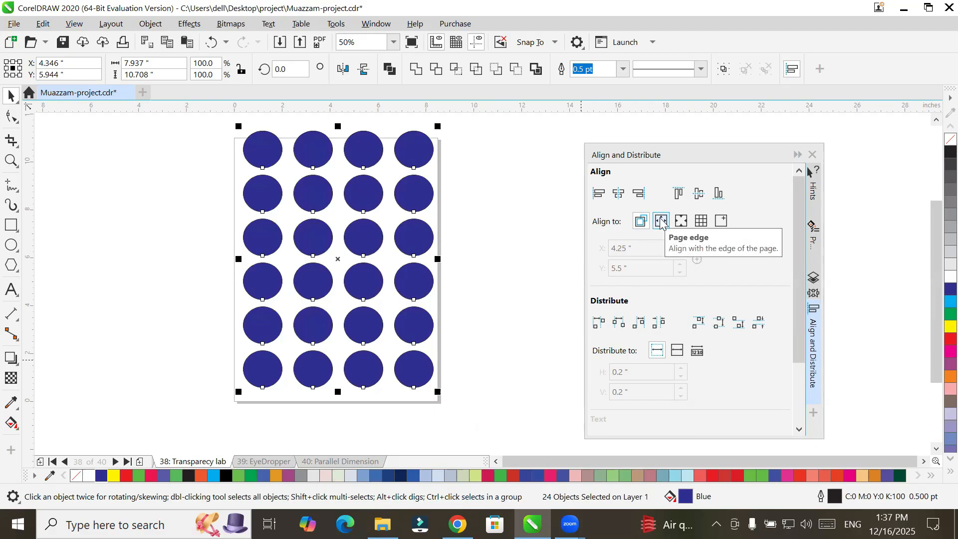
{"action": "right_click", "coordinate": [407, 244]}
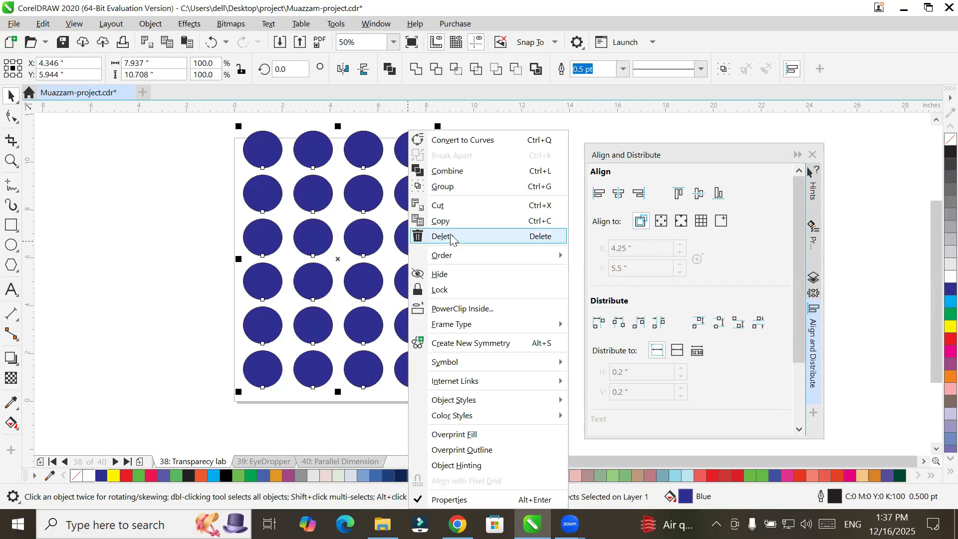
{"action": "left_click", "coordinate": [472, 188]}
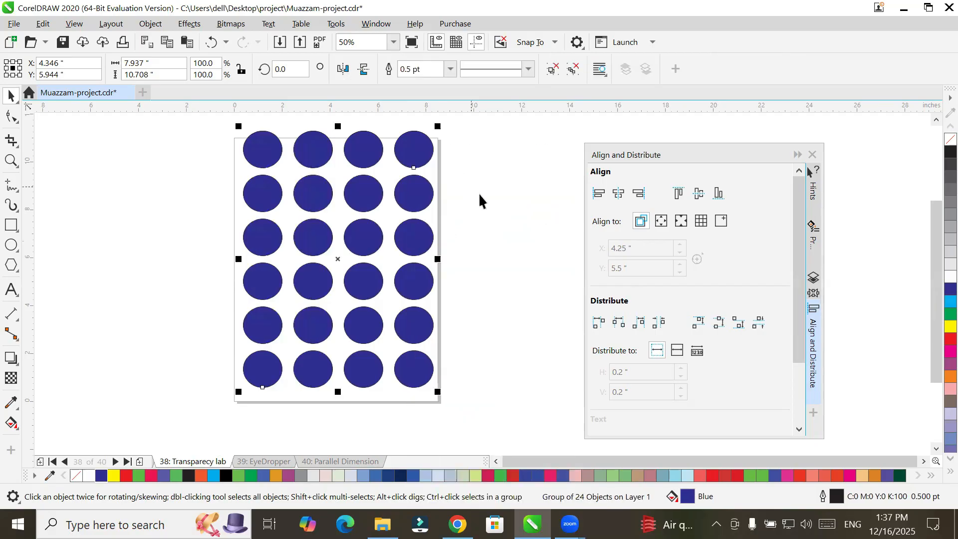
{"action": "left_click", "coordinate": [681, 222]}
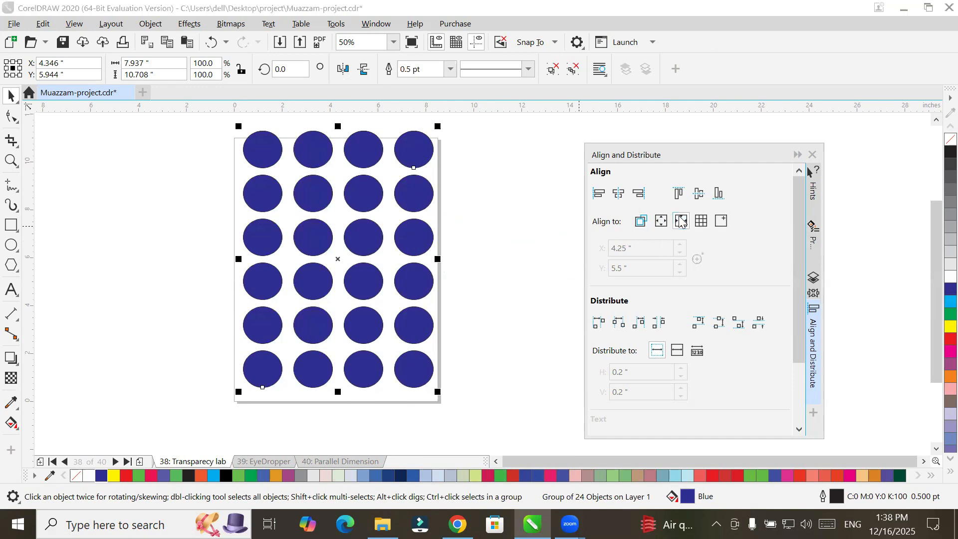
{"action": "left_click", "coordinate": [619, 195]}
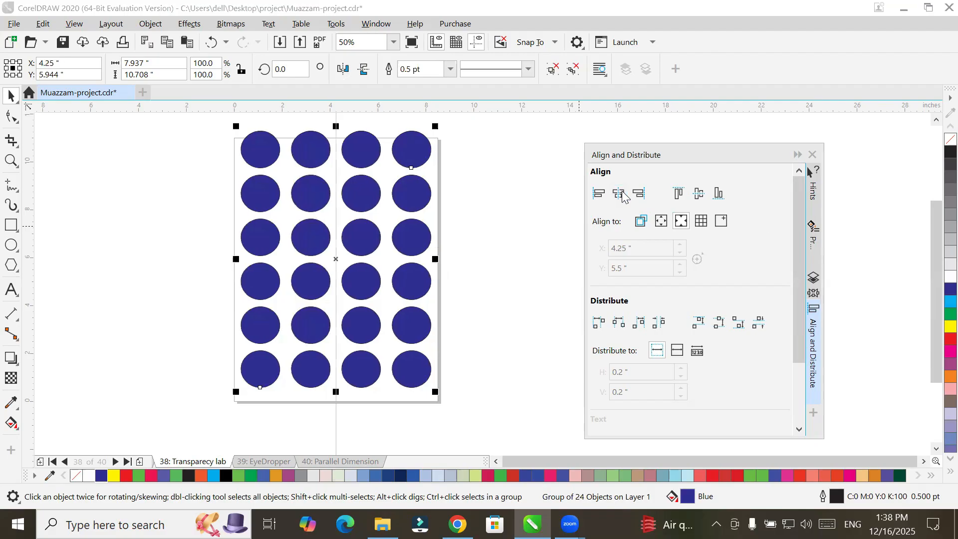
{"action": "left_click", "coordinate": [698, 193]}
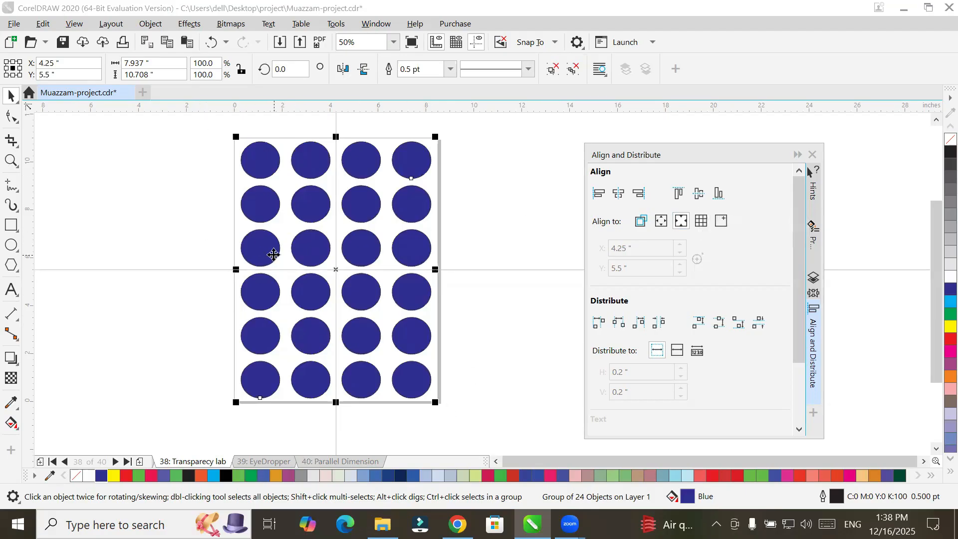
{"action": "left_click", "coordinate": [90, 260]}
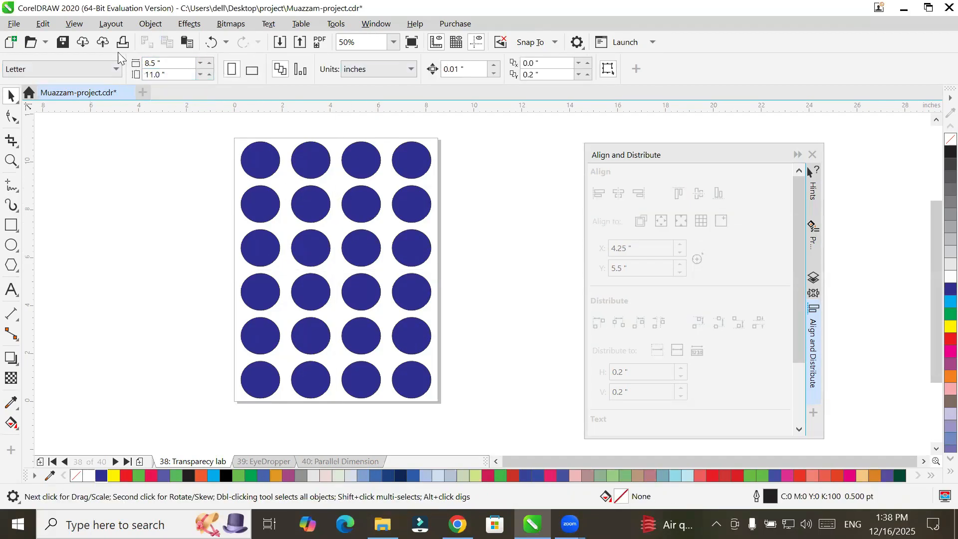
Step: Import the image fastfooditem- (7).jpg and place it over the circles at about 7.3 by 10.9 inches
{"action": "left_click", "coordinate": [280, 42]}
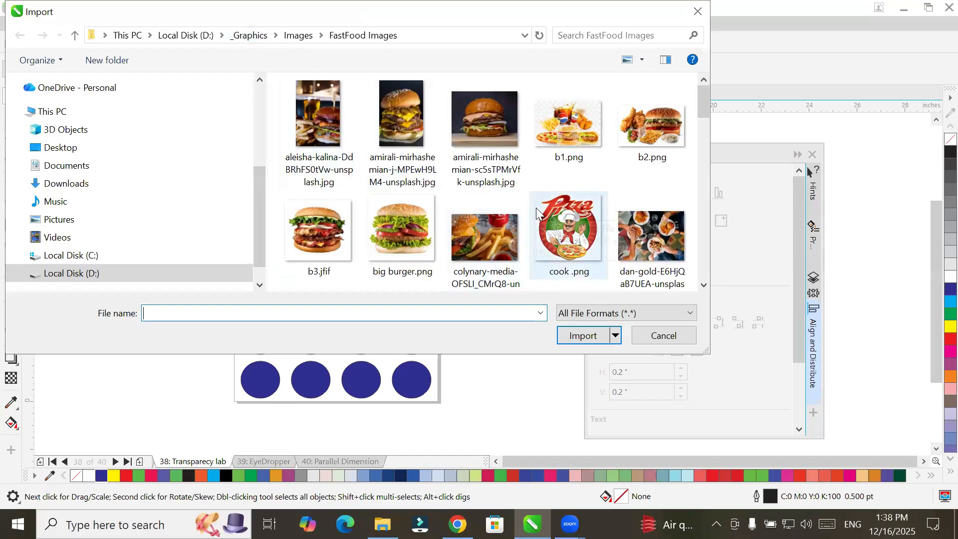
{"action": "scroll", "coordinate": [536, 207], "scroll_direction": "down", "scroll_amount": 2}
{"action": "scroll", "coordinate": [537, 210], "scroll_direction": "down", "scroll_amount": 3}
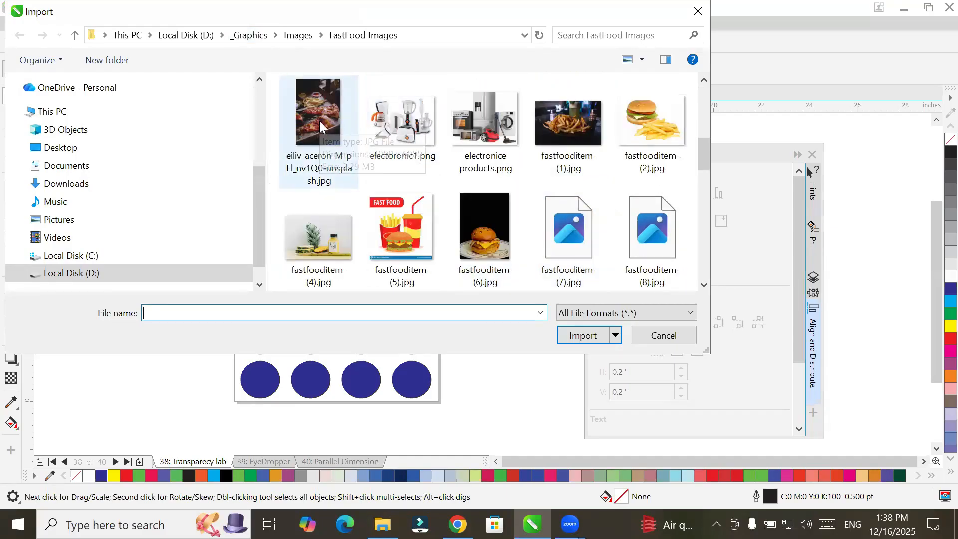
{"action": "left_click", "coordinate": [579, 243]}
{"action": "left_click", "coordinate": [579, 336]}
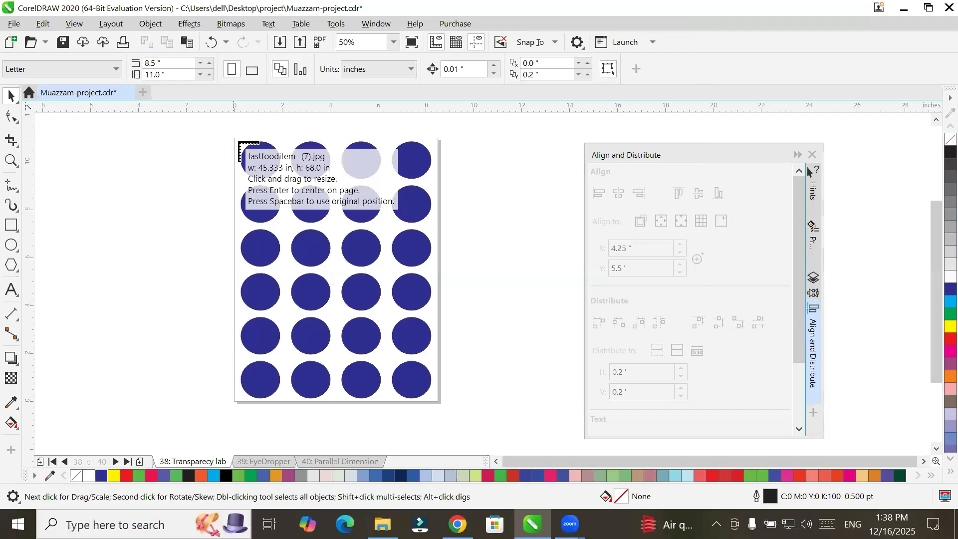
{"action": "left_click_drag", "start_coordinate": [233, 136], "coordinate": [468, 416]}
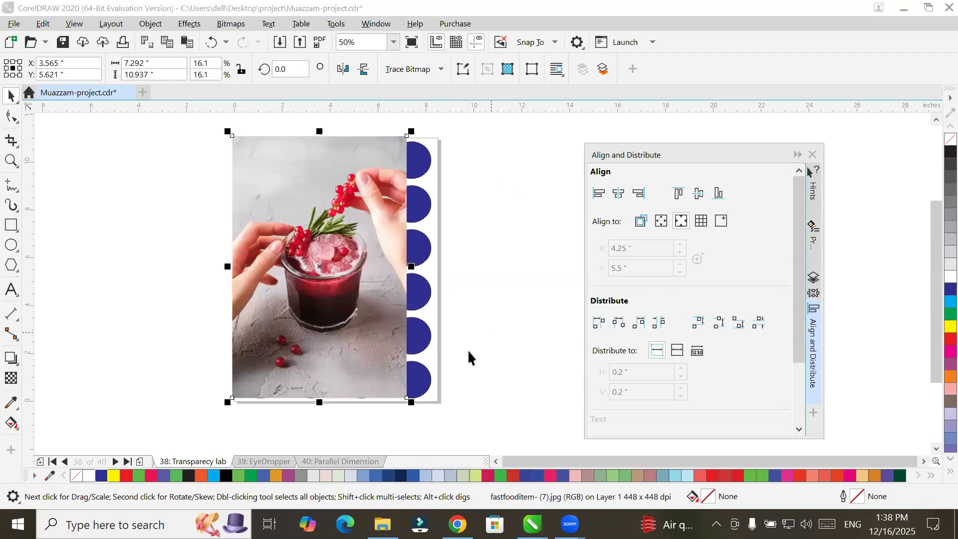
Step: Stretch the drink photo to a width of about 8.56 inches and center it on the page
{"action": "left_click_drag", "start_coordinate": [409, 263], "coordinate": [440, 268]}
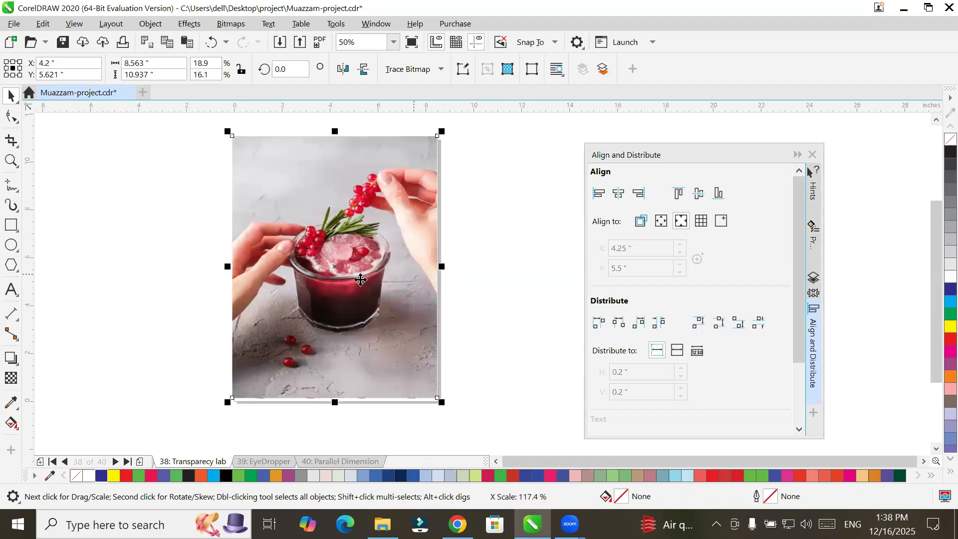
{"action": "left_click", "coordinate": [358, 287]}
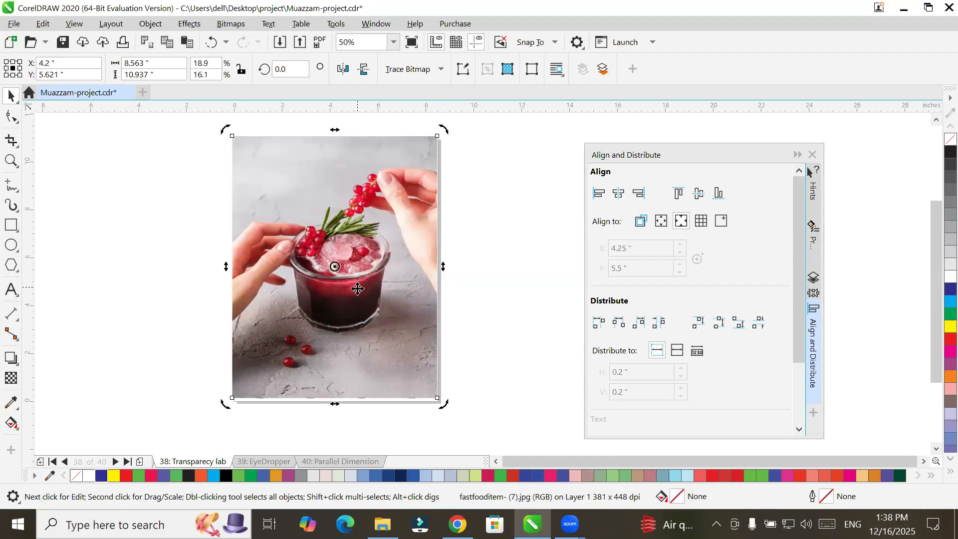
{"action": "left_click", "coordinate": [333, 270]}
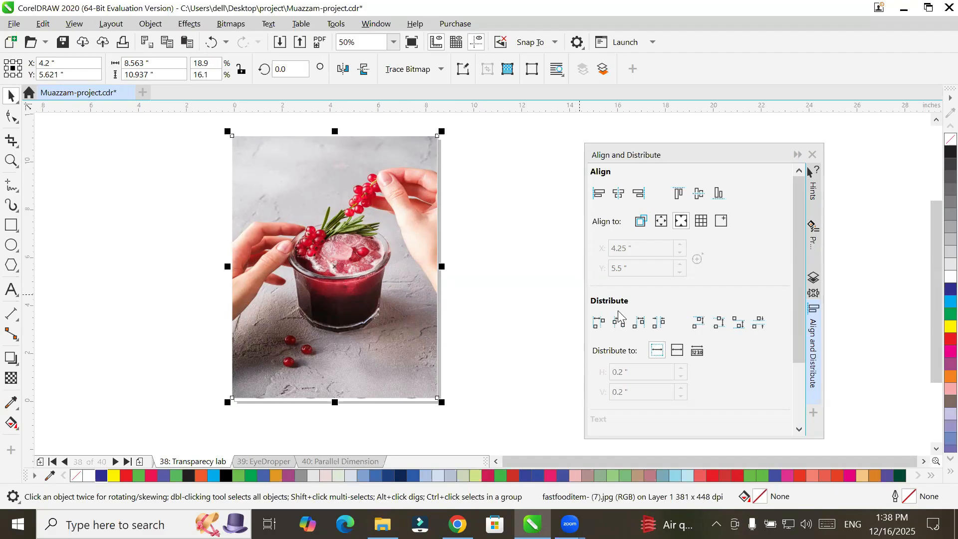
{"action": "key", "text": "p"}
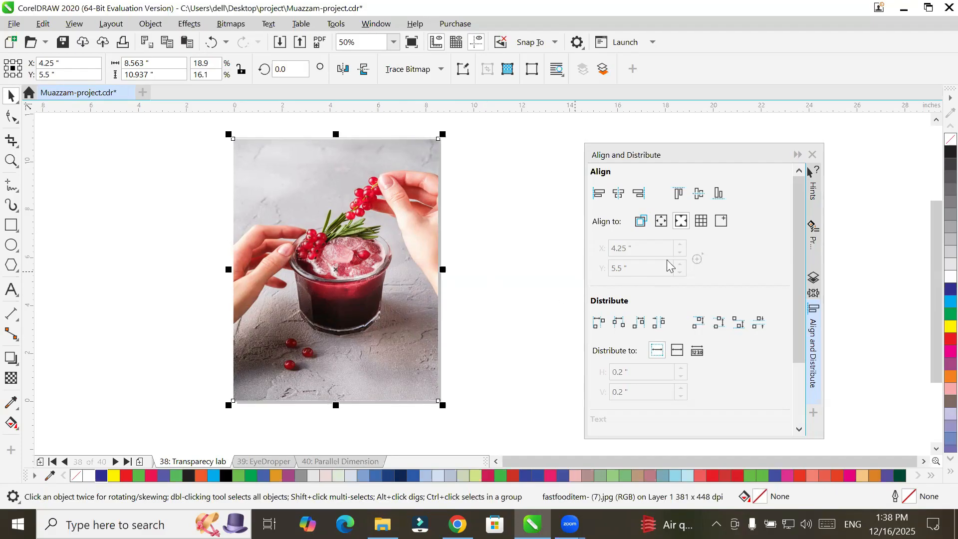
Step: Move the floating docker closer to the page, show the Objects list, and collapse the Page 36 and 37: MESH Lab entries
{"action": "left_click", "coordinate": [659, 159]}
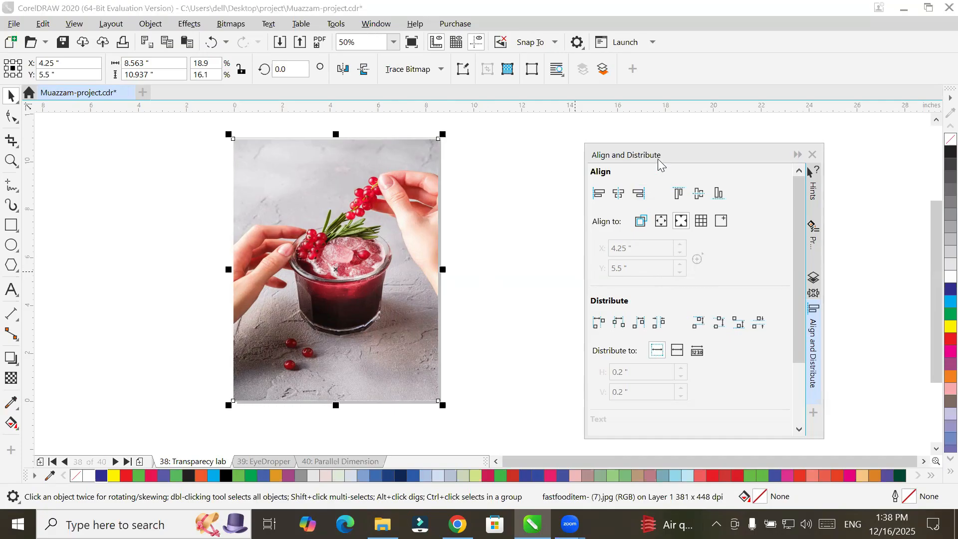
{"action": "left_click_drag", "start_coordinate": [658, 159], "coordinate": [530, 172]}
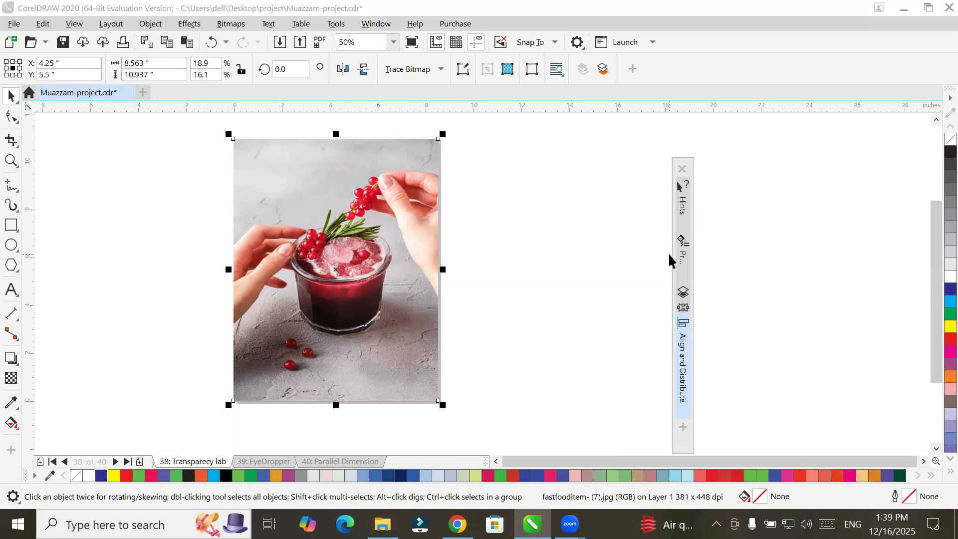
{"action": "left_click", "coordinate": [683, 297]}
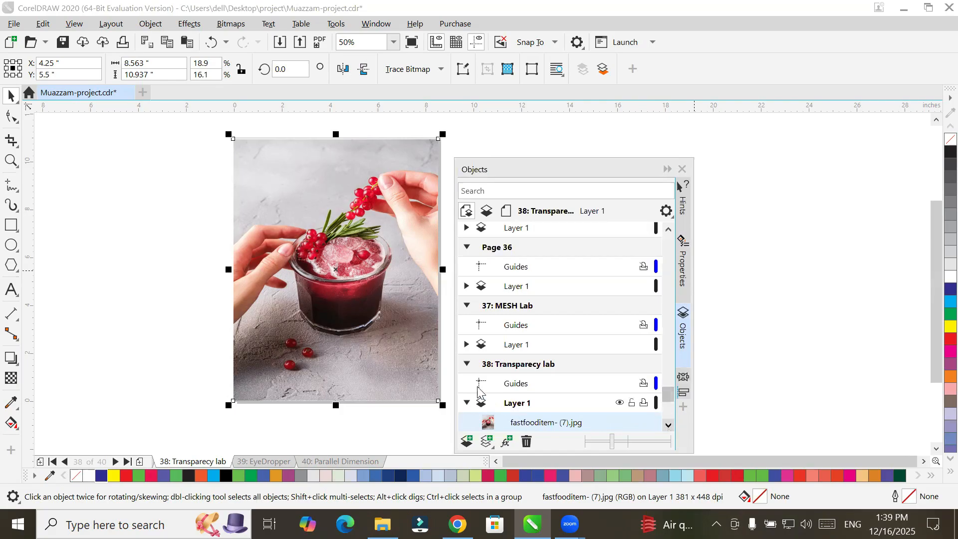
{"action": "left_click", "coordinate": [466, 306]}
{"action": "left_click", "coordinate": [467, 247]}
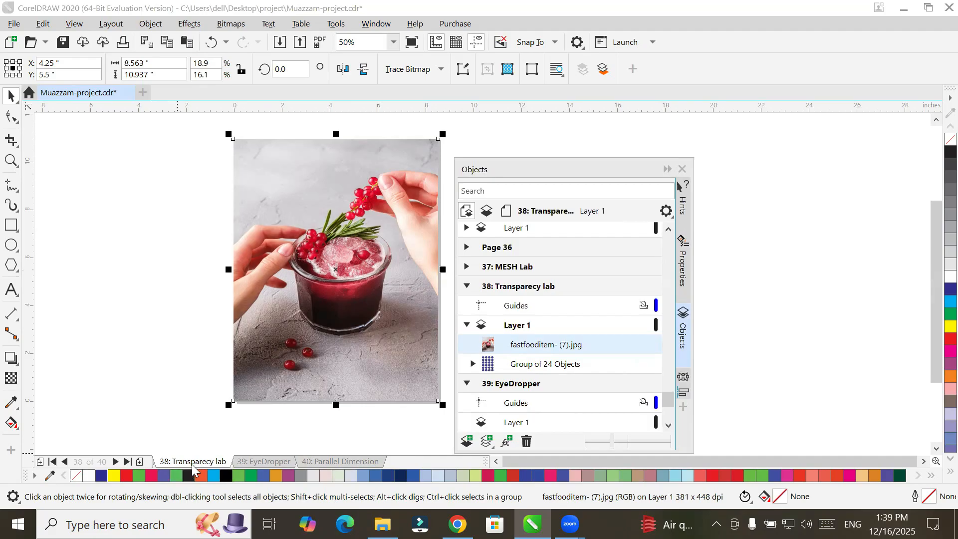
Step: Toggle the visibility of fastfooditem- (7).jpg off and on to check the circle group beneath it
{"action": "left_click", "coordinate": [538, 369]}
{"action": "left_click", "coordinate": [542, 347]}
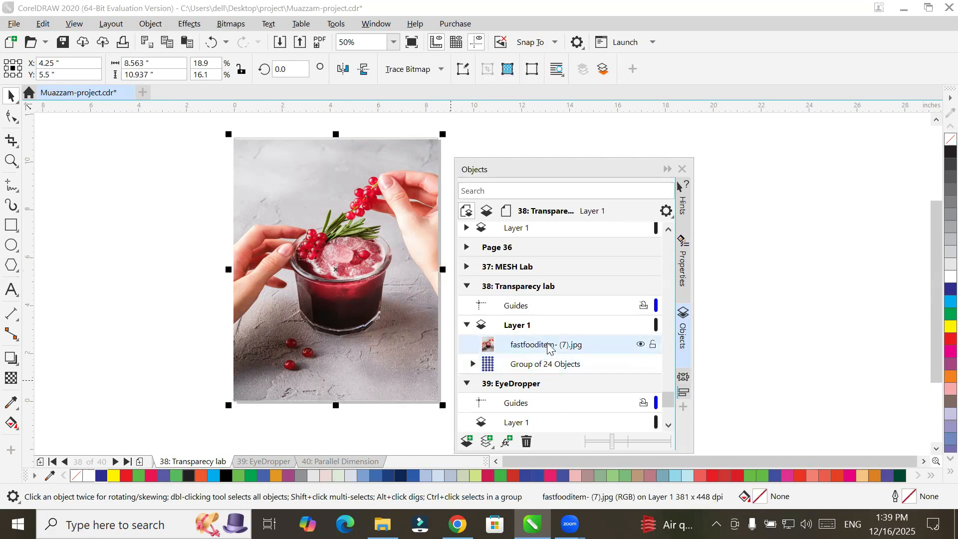
{"action": "left_click", "coordinate": [641, 345]}
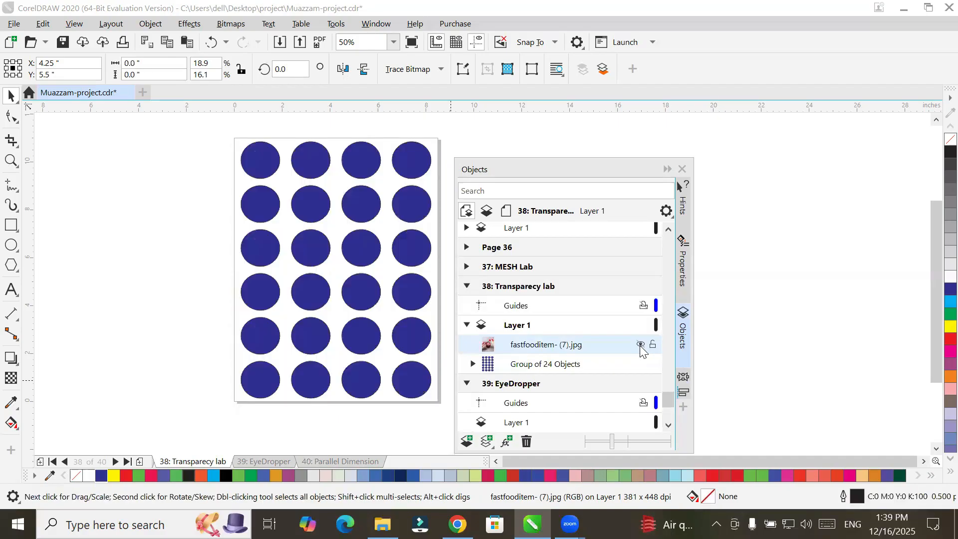
{"action": "left_click", "coordinate": [641, 345]}
{"action": "left_click", "coordinate": [641, 345]}
{"action": "left_click", "coordinate": [641, 346]}
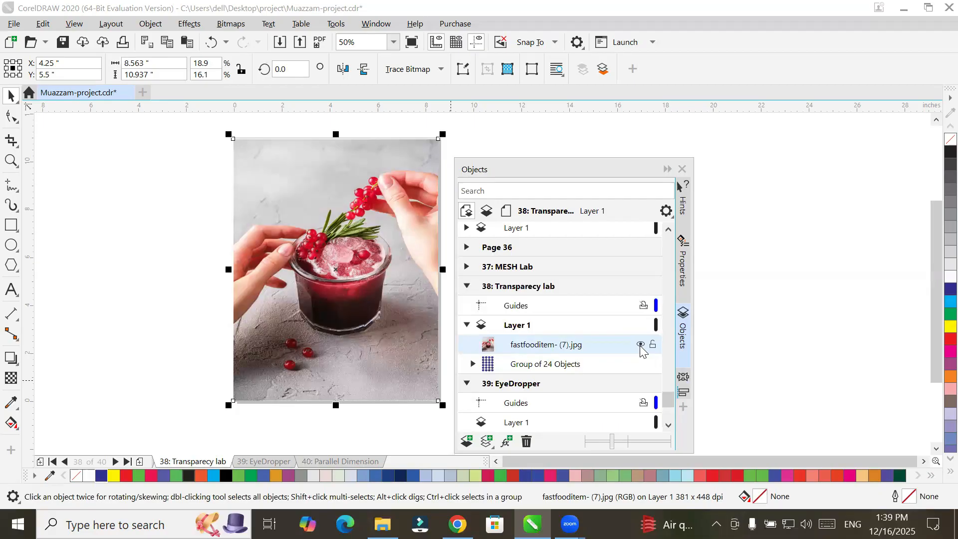
Step: Try reordering the drink photo beneath the circle group, undo the reordering, and move the Objects docker farther from the page
{"action": "left_click_drag", "start_coordinate": [527, 345], "coordinate": [529, 372]}
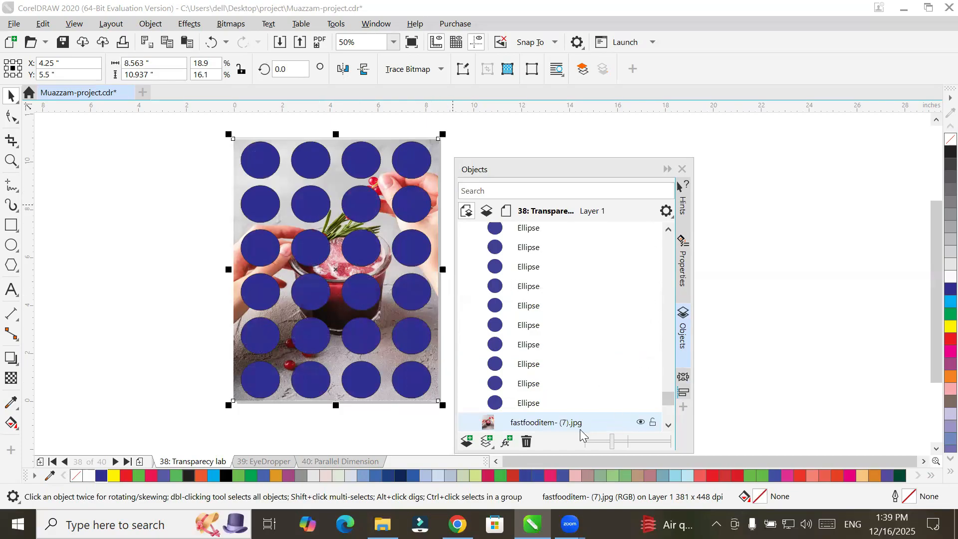
{"action": "key", "text": "ctrl+z"}
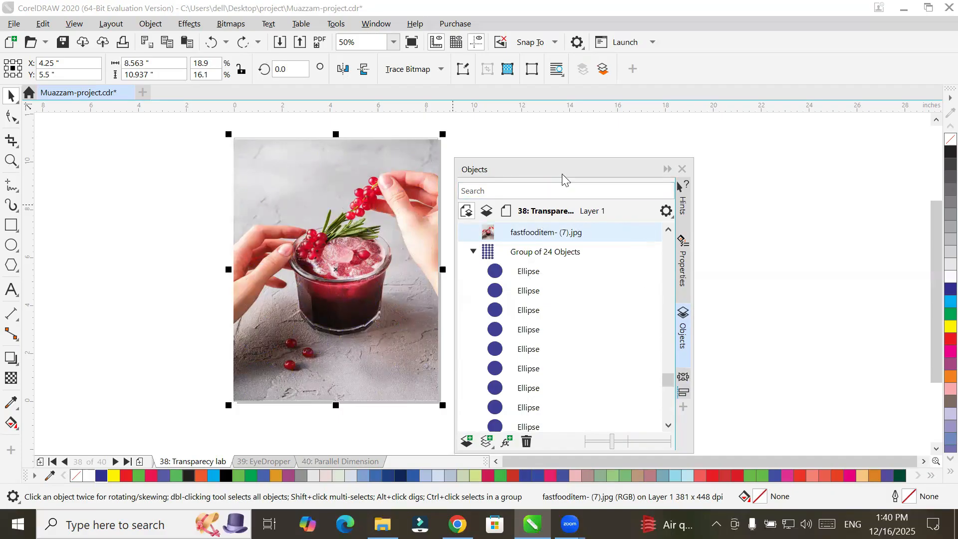
{"action": "left_click_drag", "start_coordinate": [563, 179], "coordinate": [652, 145]}
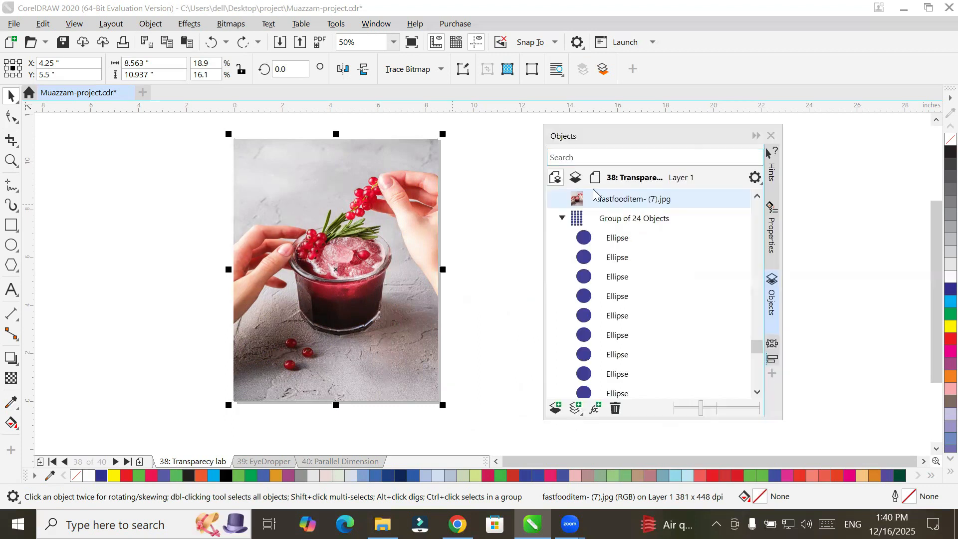
Step: Apply a uniform transparency to the drink photo with the Transparency tool and raise its value to 100
{"action": "left_click", "coordinate": [11, 379]}
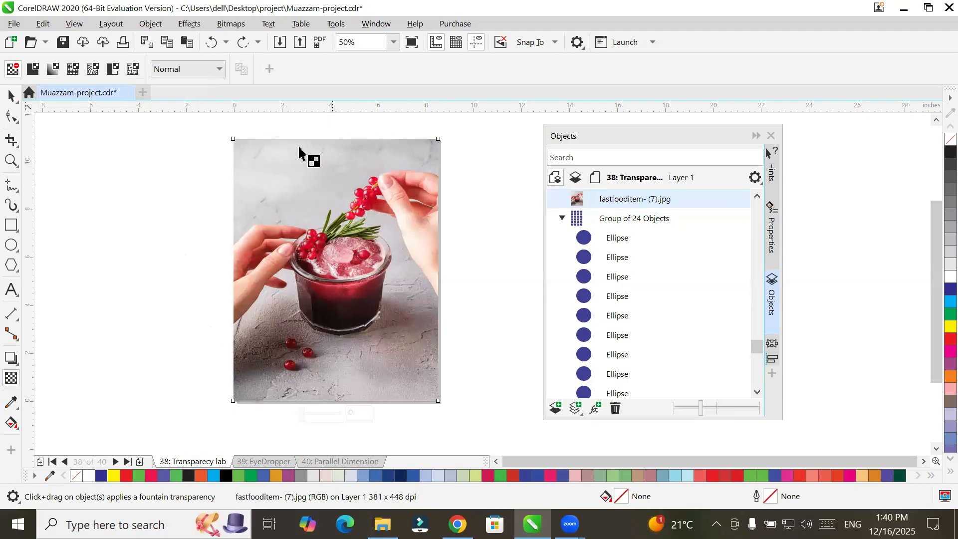
{"action": "left_click", "coordinate": [33, 71]}
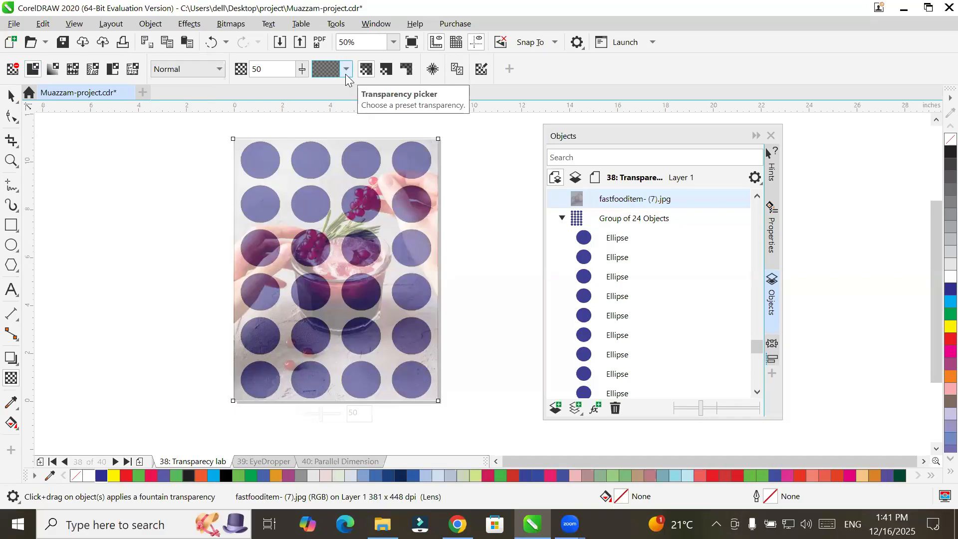
{"action": "left_click", "coordinate": [303, 71]}
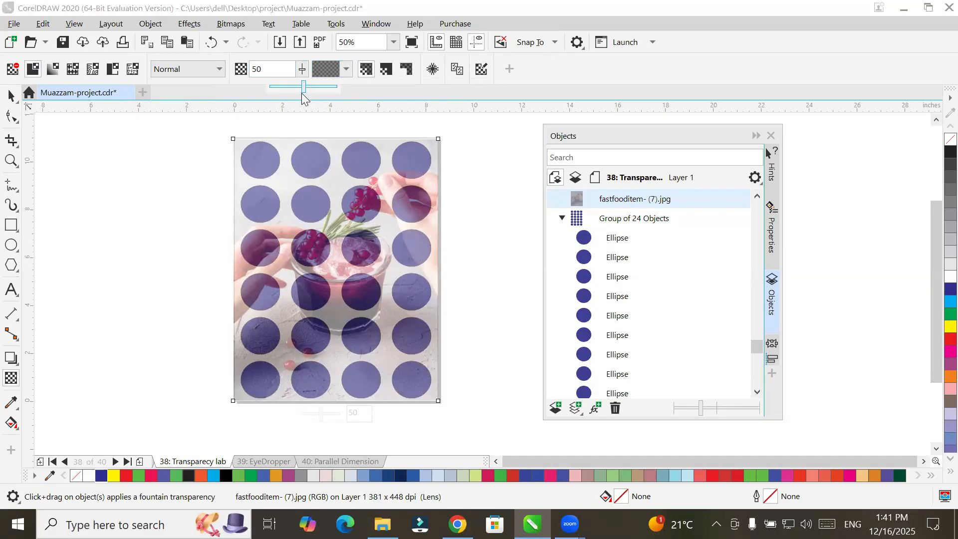
{"action": "left_click_drag", "start_coordinate": [304, 87], "coordinate": [354, 88]}
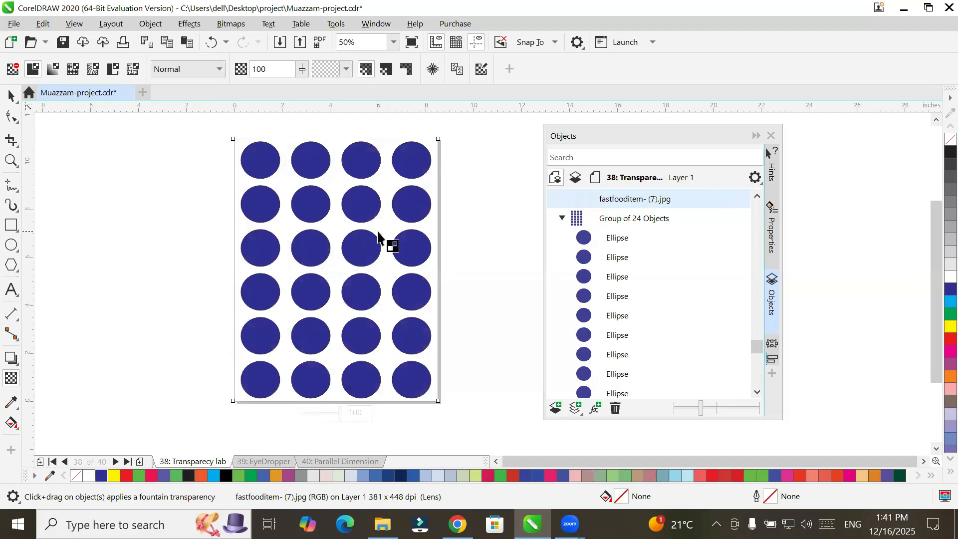
Step: Try transparency values of 82, 0 and 56 on the drink photo to compare how the circles show through
{"action": "left_click", "coordinate": [301, 70]}
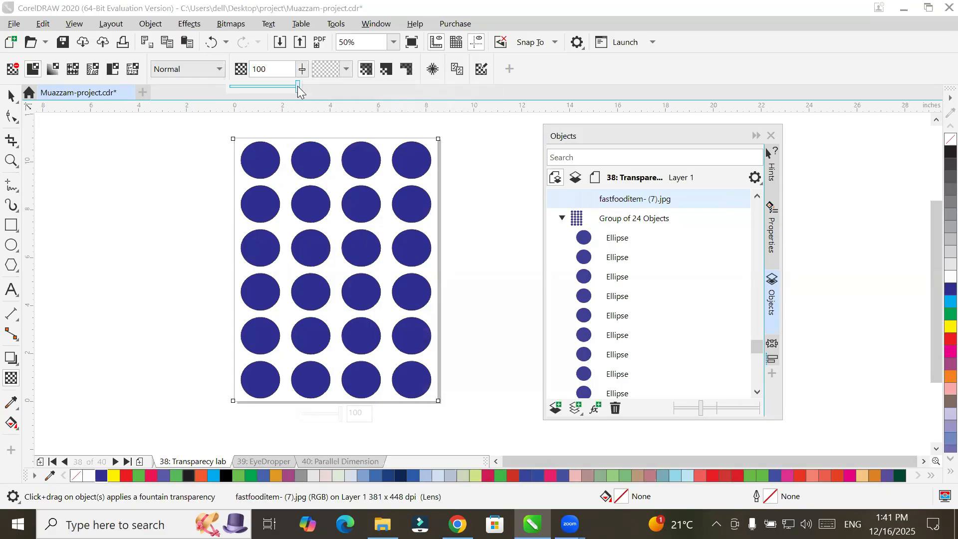
{"action": "left_click_drag", "start_coordinate": [298, 90], "coordinate": [284, 88]}
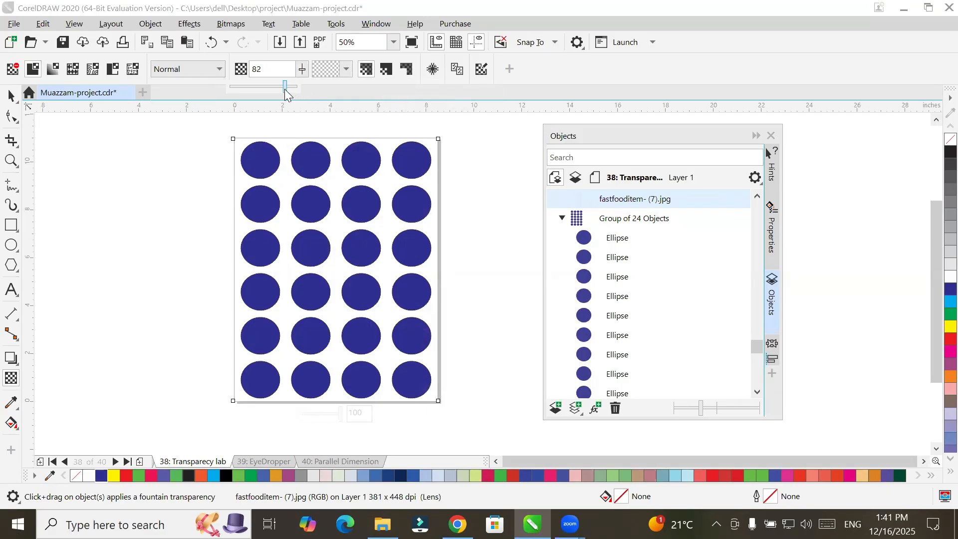
{"action": "left_click", "coordinate": [301, 71]}
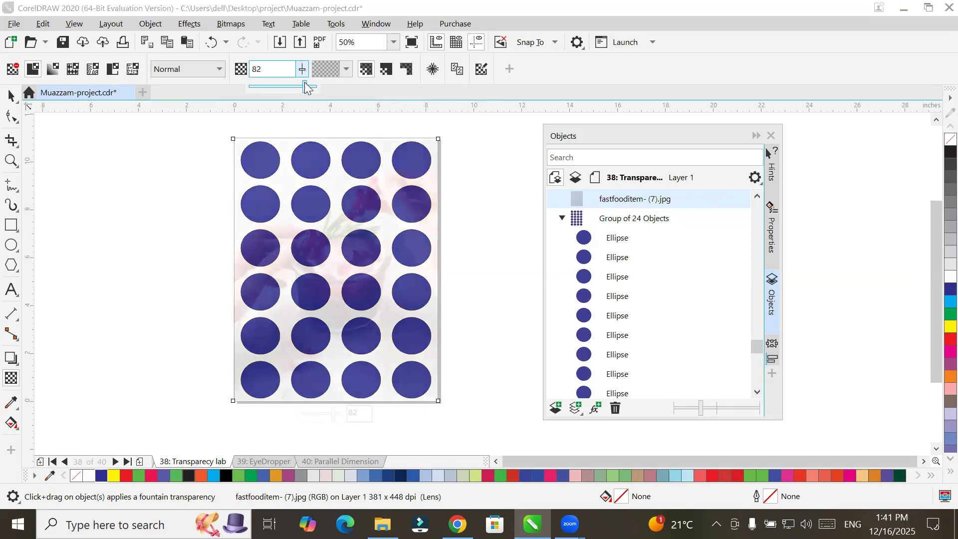
{"action": "left_click_drag", "start_coordinate": [304, 90], "coordinate": [229, 130]}
{"action": "left_click", "coordinate": [302, 70]}
{"action": "left_click", "coordinate": [302, 70]}
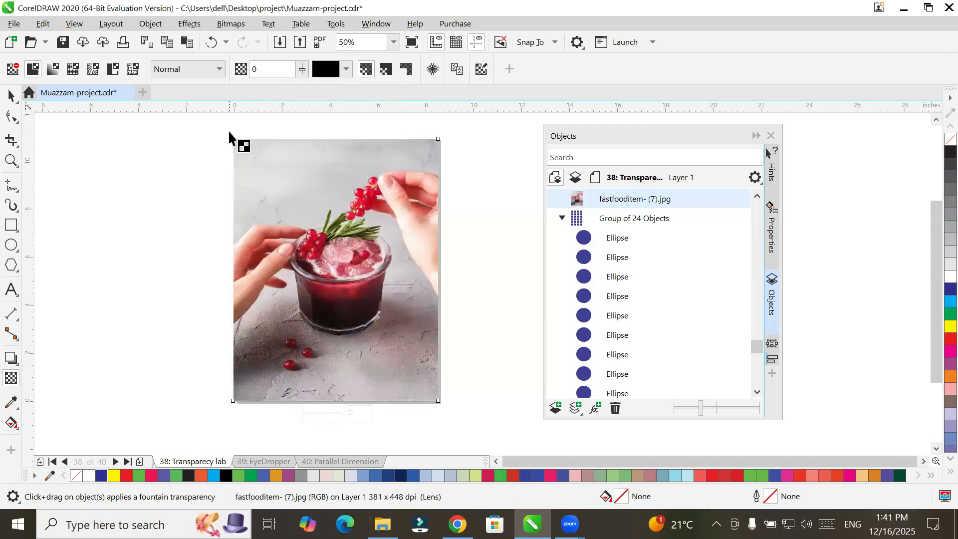
{"action": "left_click", "coordinate": [303, 70]}
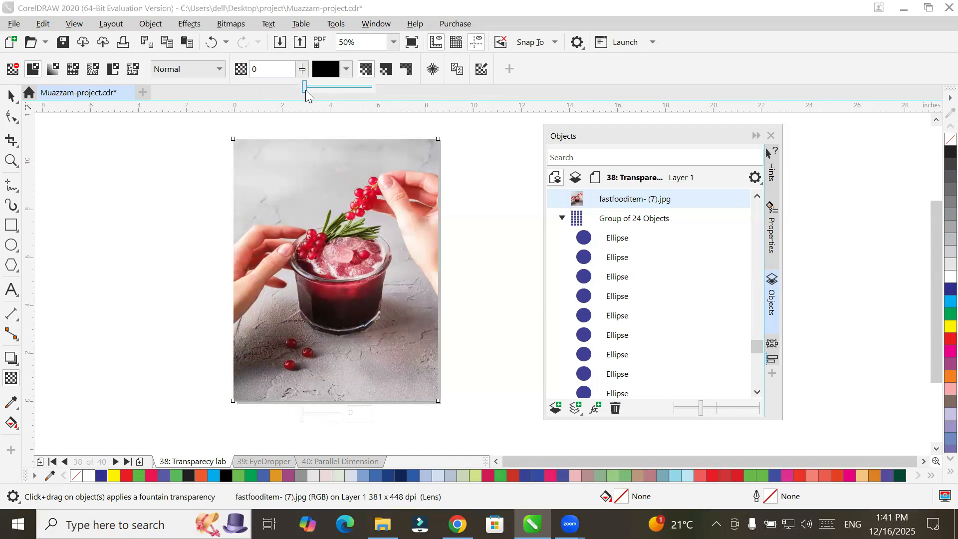
{"action": "left_click_drag", "start_coordinate": [306, 91], "coordinate": [342, 87]}
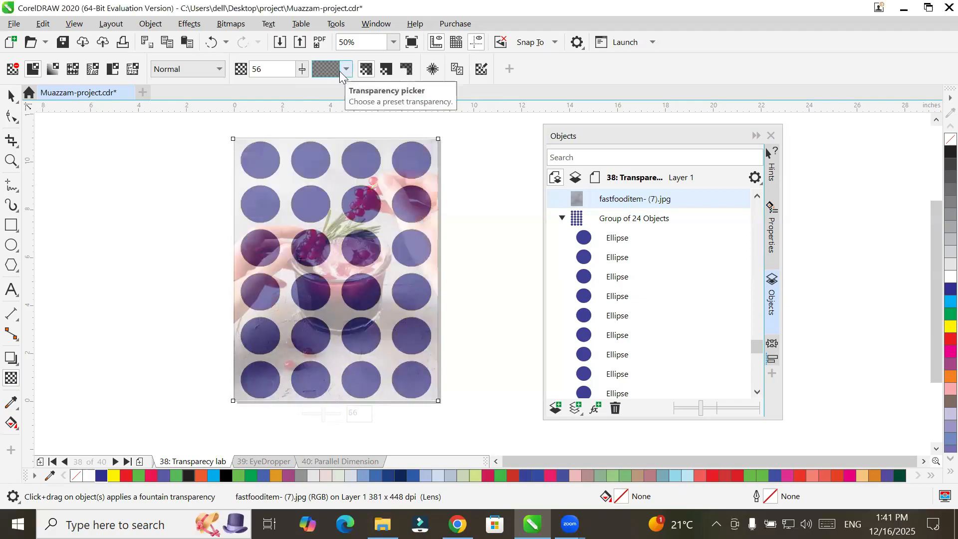
Step: Apply the 5 percent preset transparency to the drink photo
{"action": "left_click", "coordinate": [347, 69]}
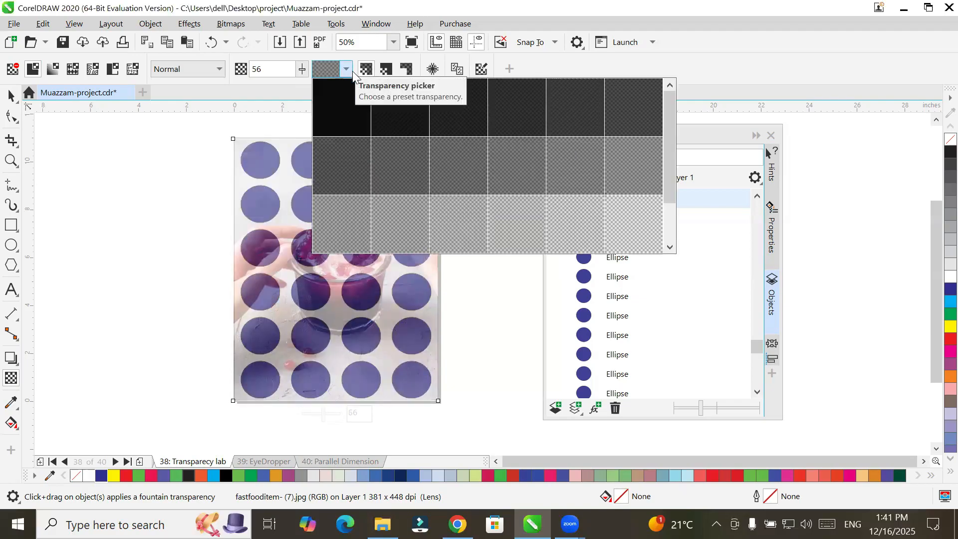
{"action": "left_click", "coordinate": [349, 105]}
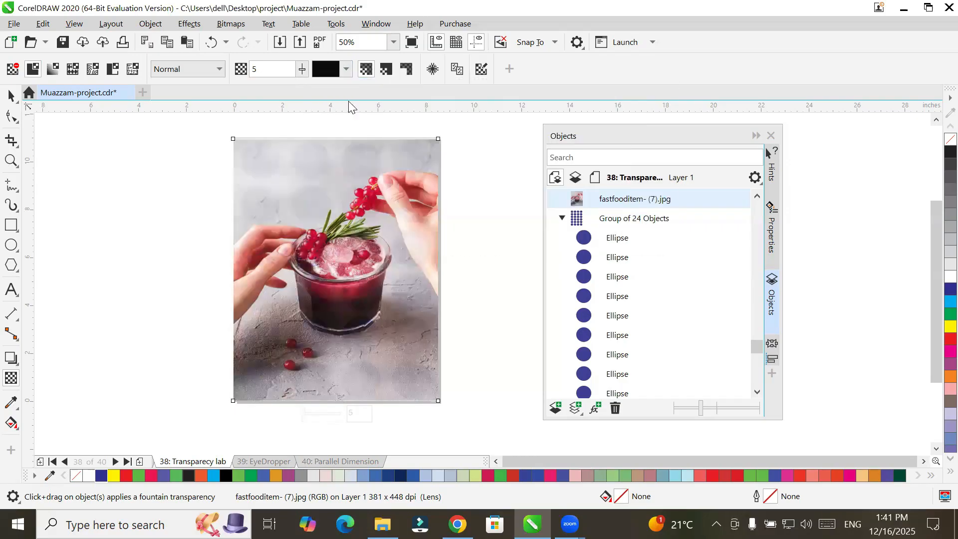
{"action": "left_click", "coordinate": [347, 70]}
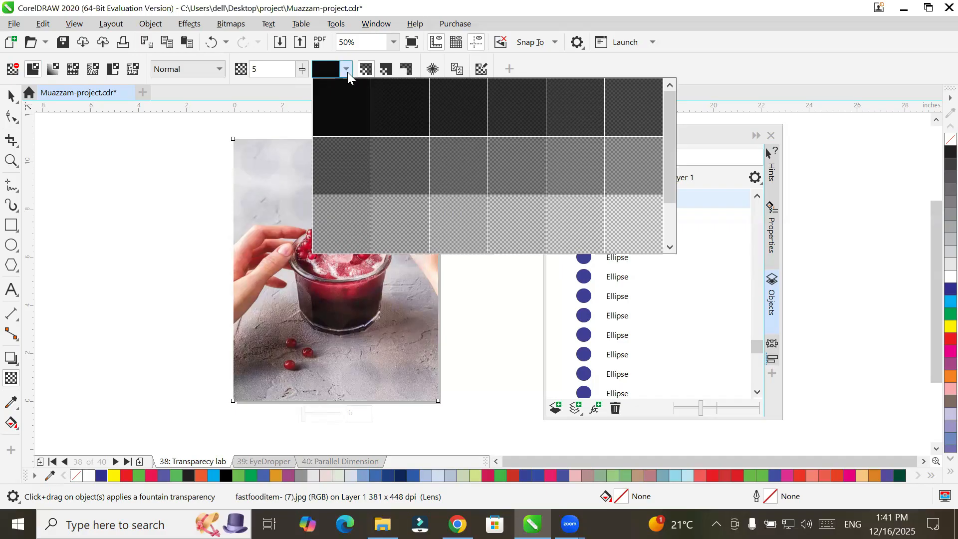
{"action": "left_click", "coordinate": [345, 105]}
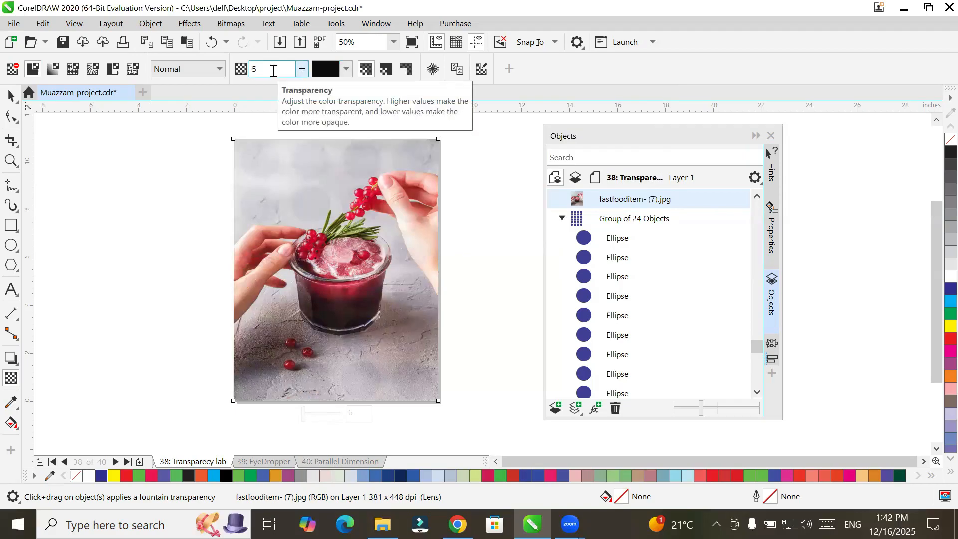
Step: Try the 10, 15 and 35 percent preset transparencies on the drink photo while viewing the circles up close
{"action": "scroll", "coordinate": [321, 167], "scroll_direction": "up", "scroll_amount": 3}
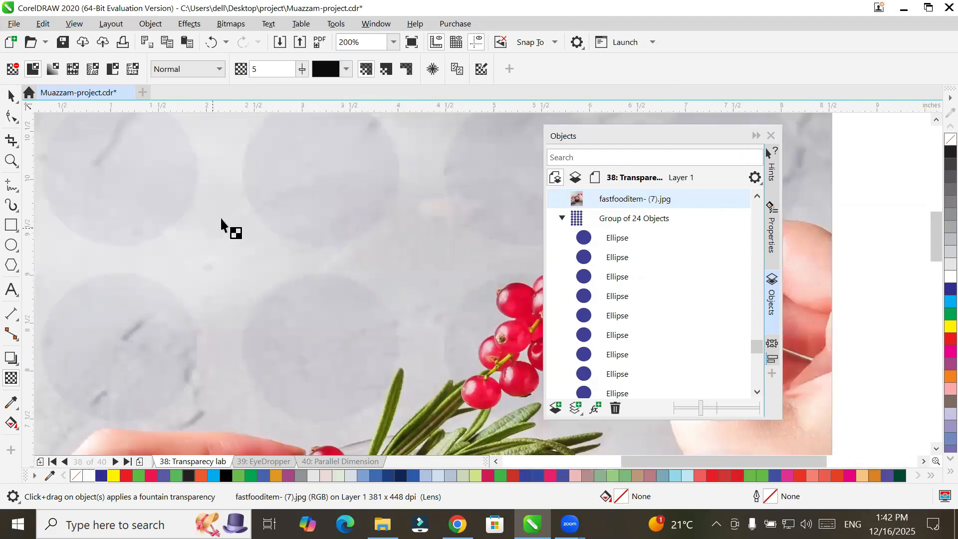
{"action": "left_click", "coordinate": [347, 68]}
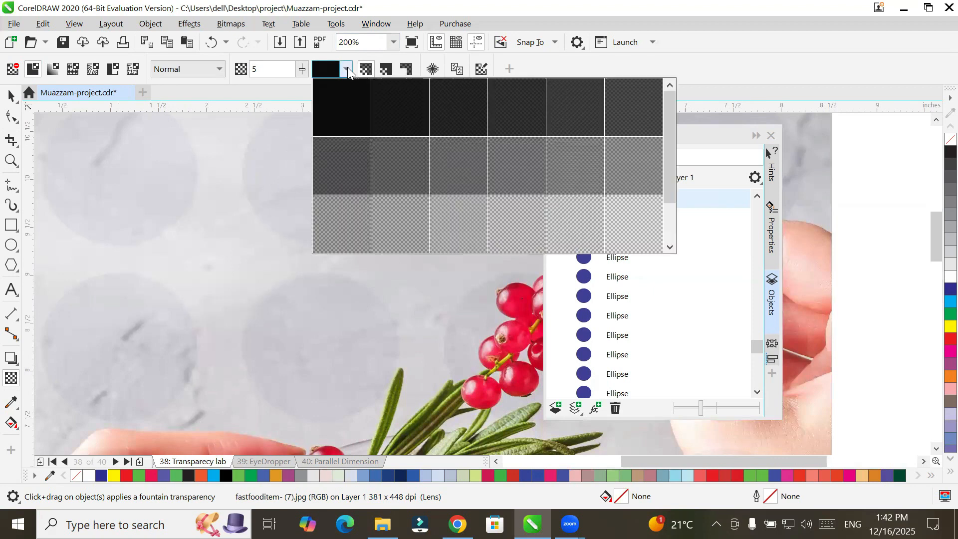
{"action": "left_click", "coordinate": [389, 114]}
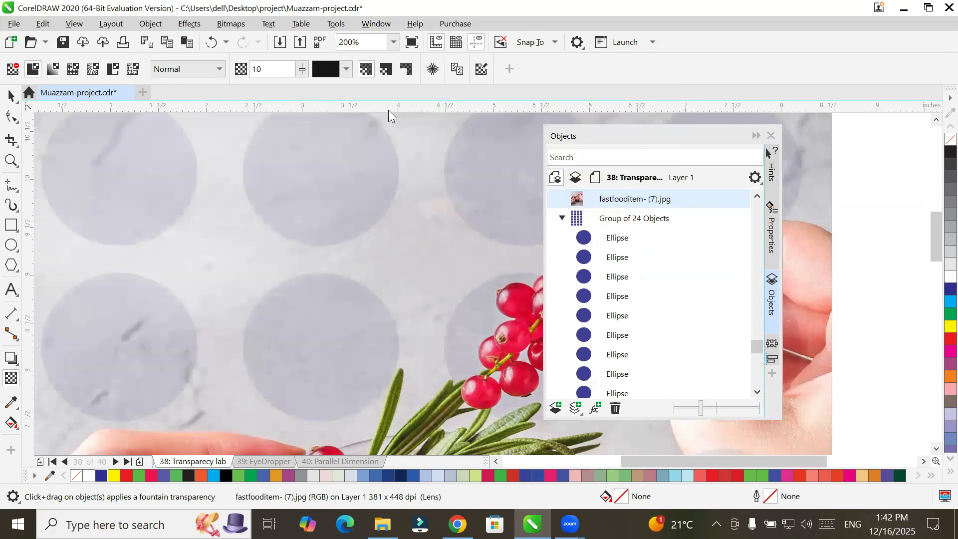
{"action": "left_click", "coordinate": [340, 69]}
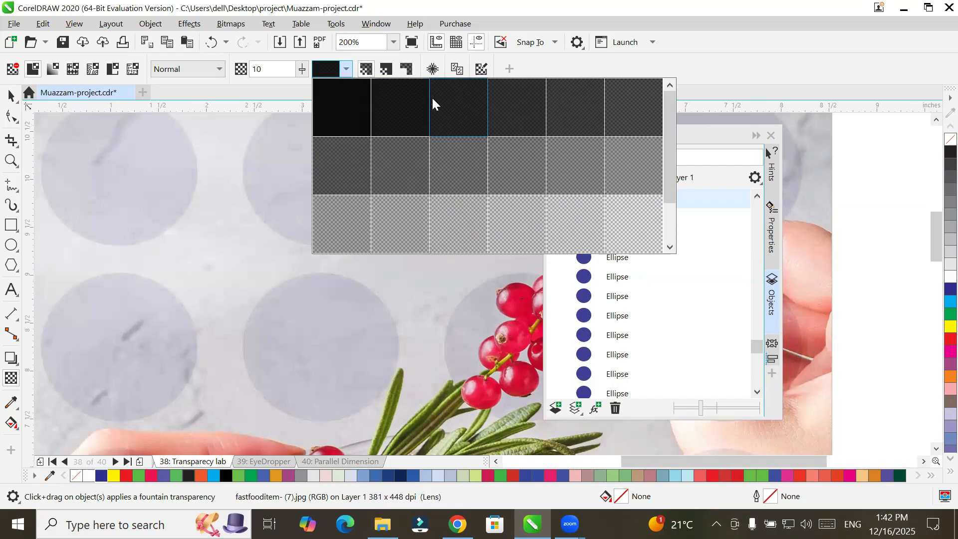
{"action": "left_click", "coordinate": [448, 100]}
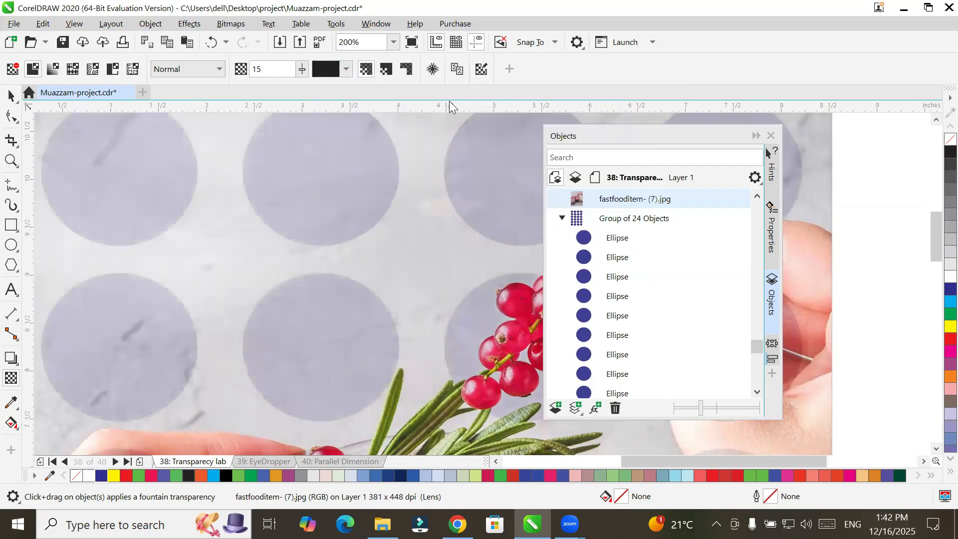
{"action": "left_click", "coordinate": [344, 70]}
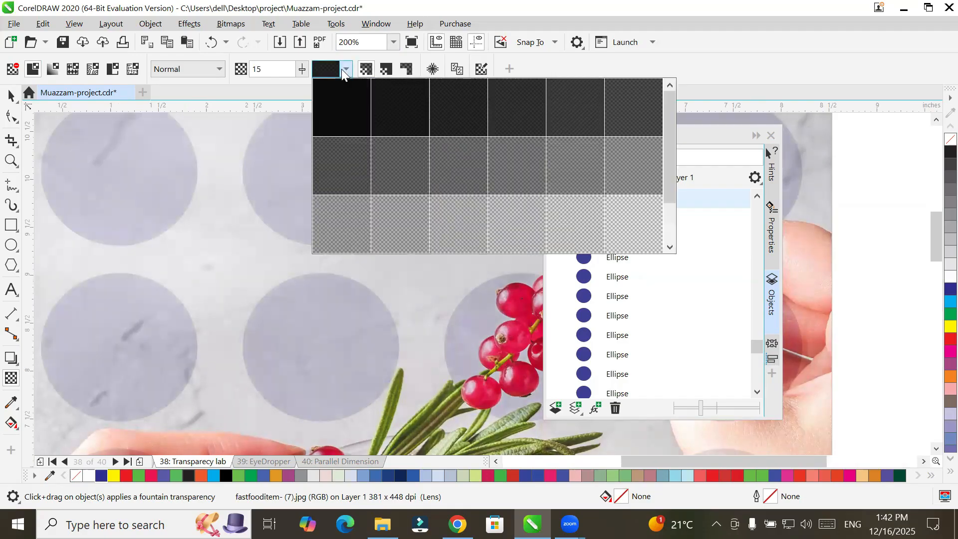
{"action": "left_click", "coordinate": [345, 165]}
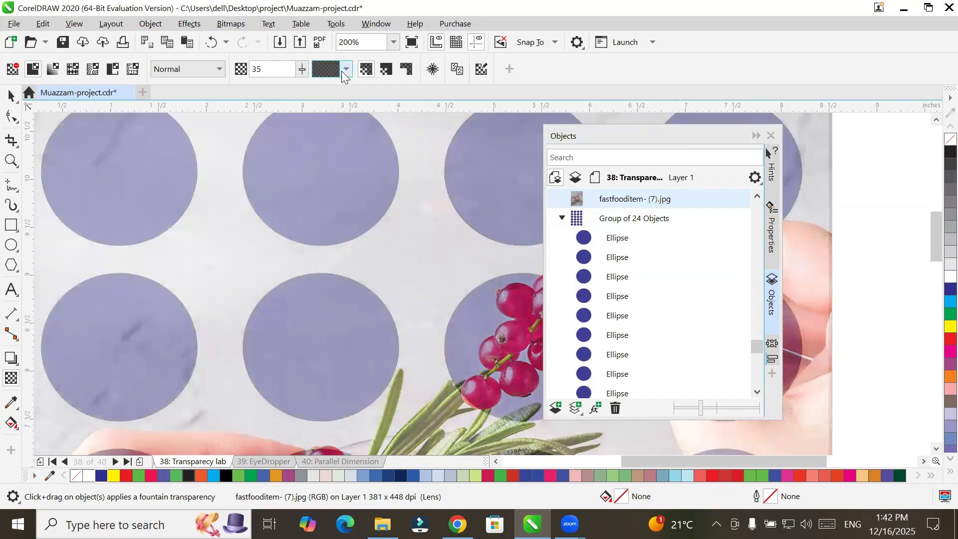
Step: Try the 75 and 90 percent preset transparencies on the drink photo
{"action": "left_click", "coordinate": [343, 70]}
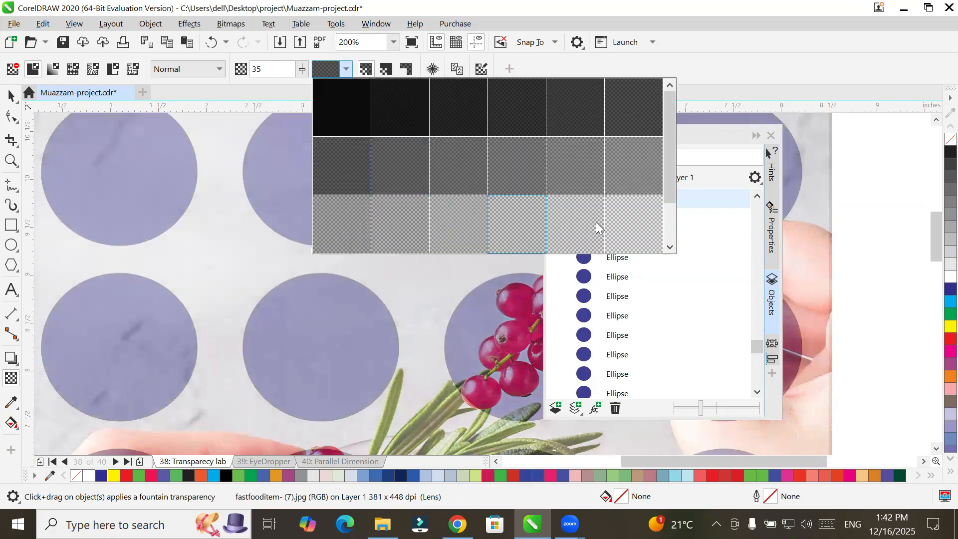
{"action": "left_click", "coordinate": [448, 207]}
{"action": "scroll", "coordinate": [450, 214], "scroll_direction": "down", "scroll_amount": 4}
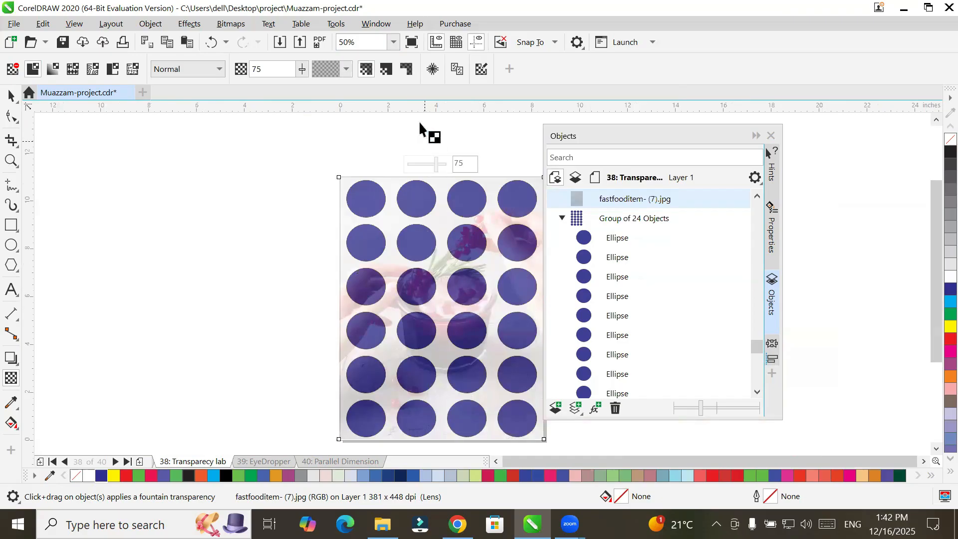
{"action": "left_click", "coordinate": [346, 69]}
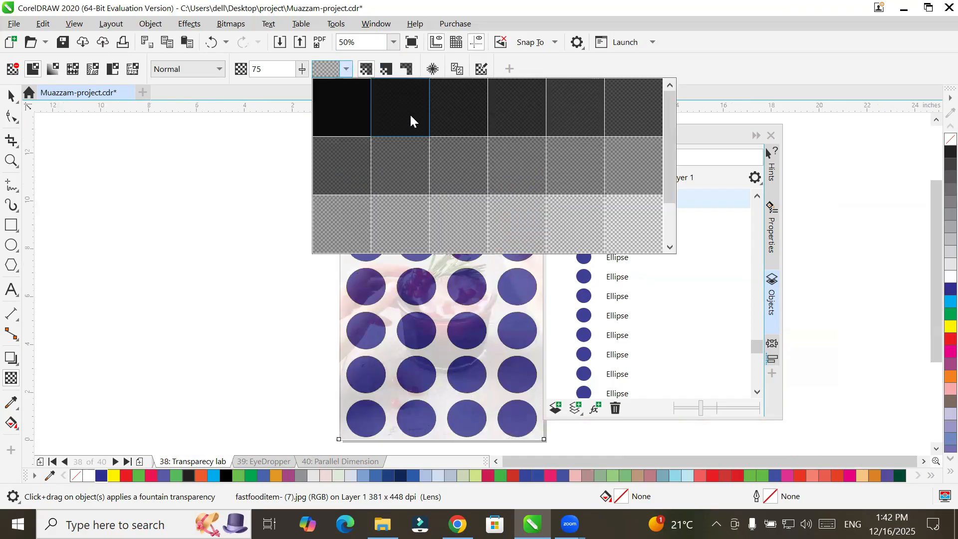
{"action": "left_click", "coordinate": [637, 226]}
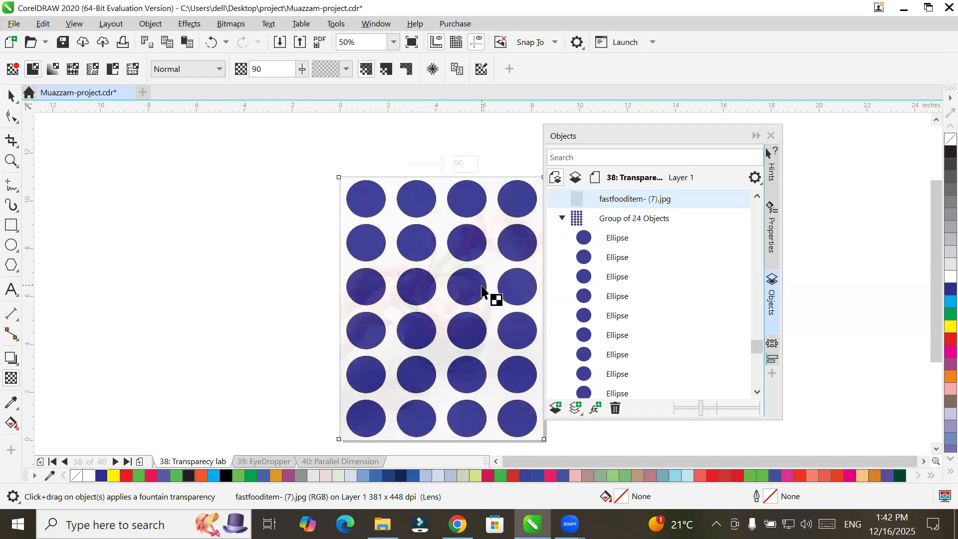
Step: Set the drink photo's uniform transparency to 40 using a preset
{"action": "scroll", "coordinate": [484, 289], "scroll_direction": "up", "scroll_amount": 3}
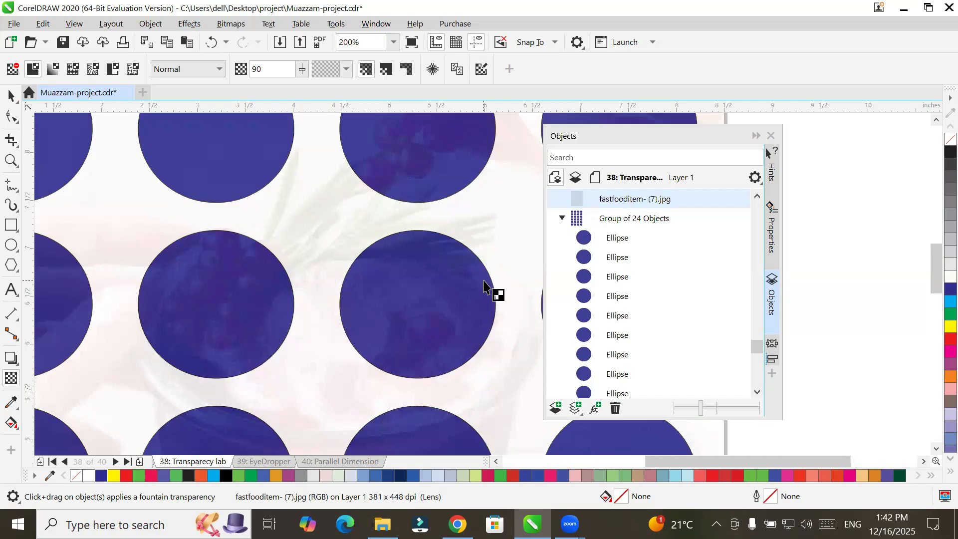
{"action": "scroll", "coordinate": [484, 288], "scroll_direction": "down", "scroll_amount": 3}
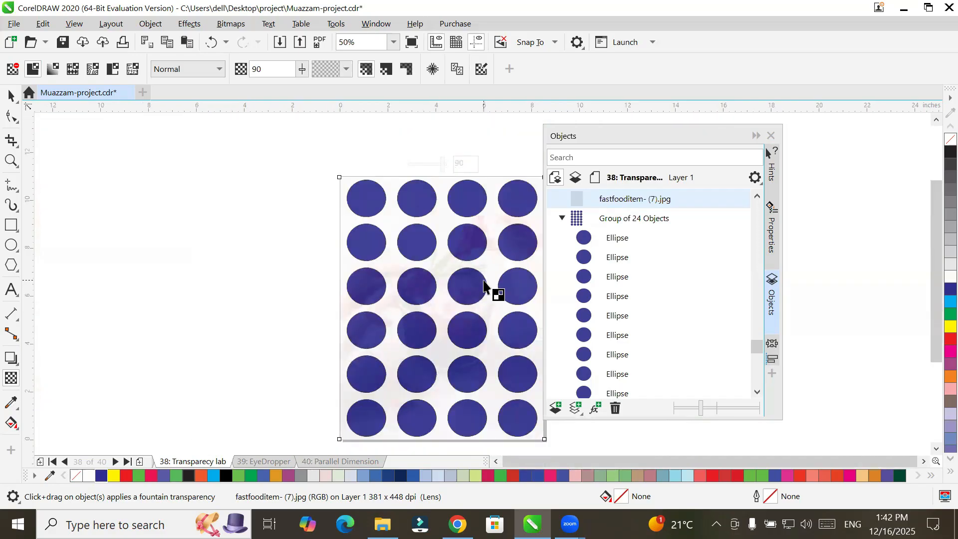
{"action": "left_click", "coordinate": [346, 69]}
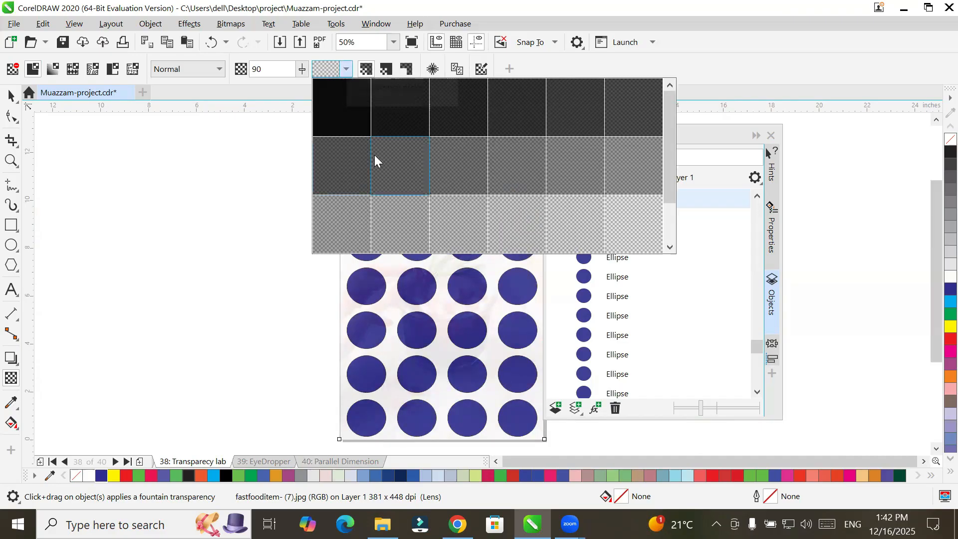
{"action": "left_click", "coordinate": [389, 158]}
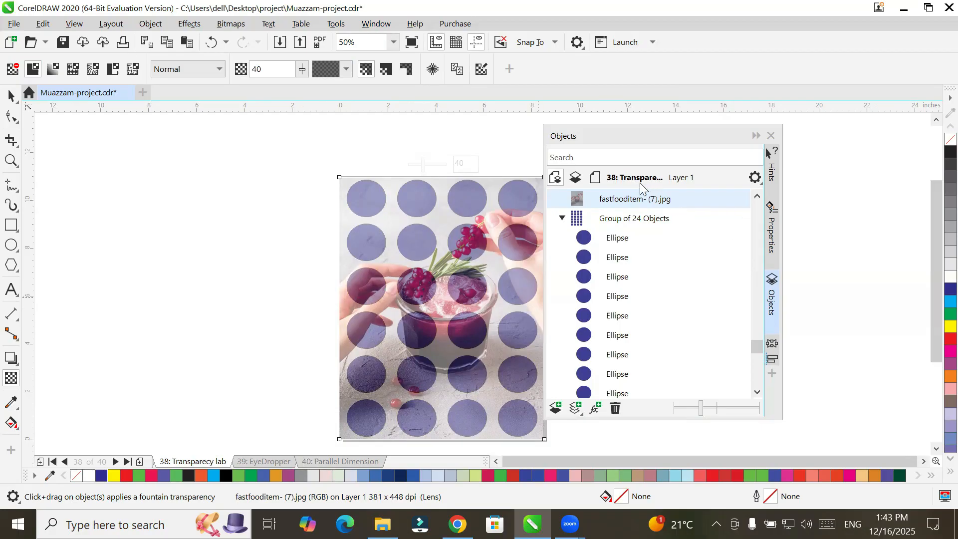
Step: Select fastfooditem- (7).jpg and move it off the page to the left of the circle grid, at about X -5.77 inches
{"action": "left_click", "coordinate": [618, 194]}
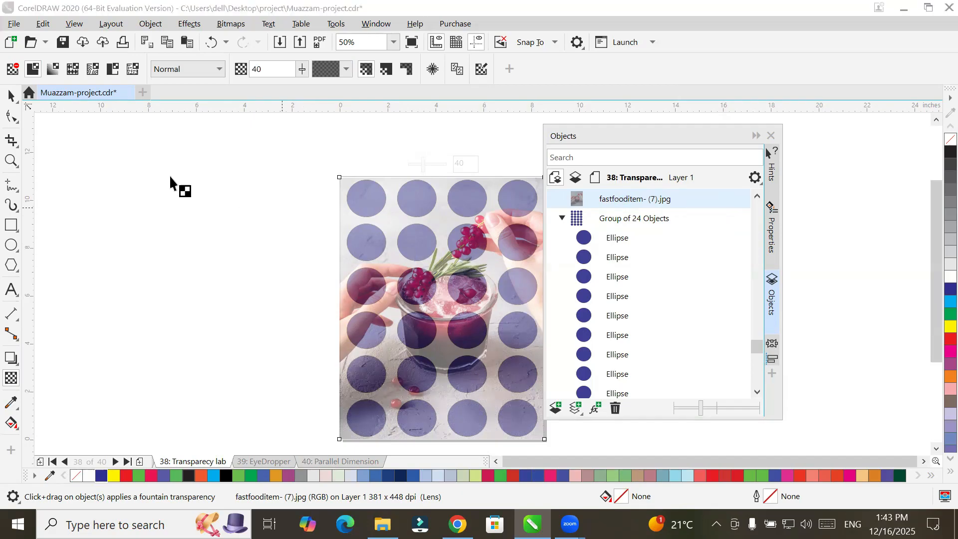
{"action": "left_click", "coordinate": [15, 101]}
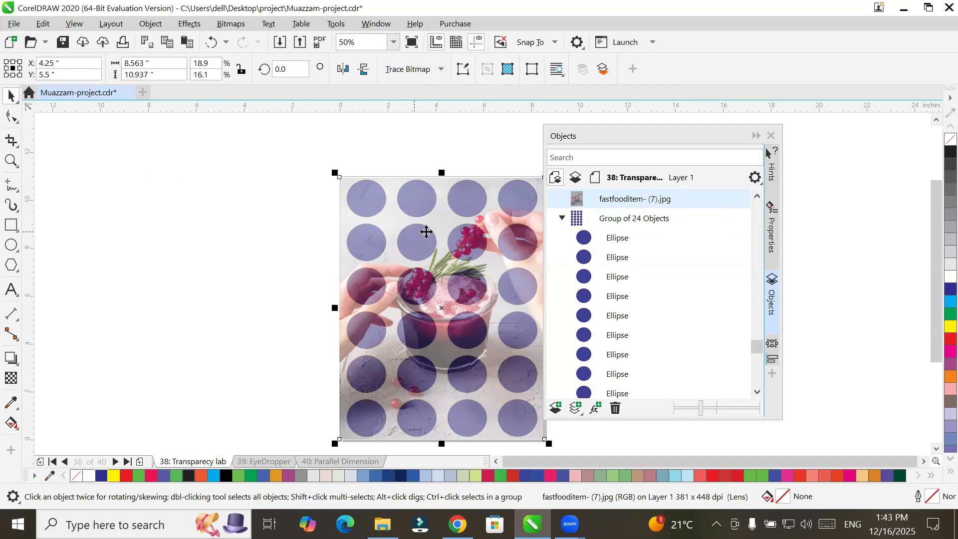
{"action": "left_click_drag", "start_coordinate": [442, 222], "coordinate": [202, 222]}
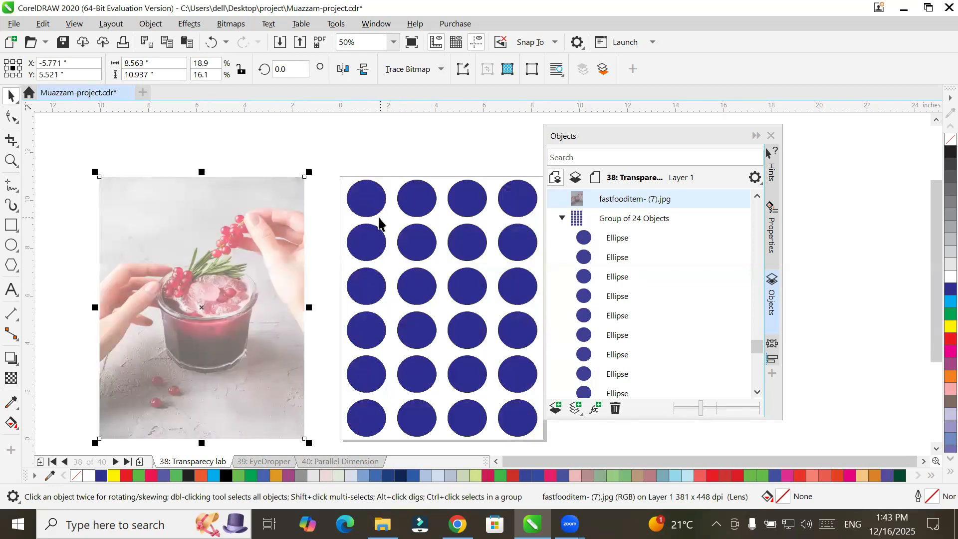
Step: Add a page-sized rectangle behind the blue circles and fill it with the pinkish red C0 M100 Y58 K0
{"action": "left_click_drag", "start_coordinate": [590, 129], "coordinate": [688, 139]}
{"action": "scroll", "coordinate": [574, 279], "scroll_direction": "down", "scroll_amount": 2}
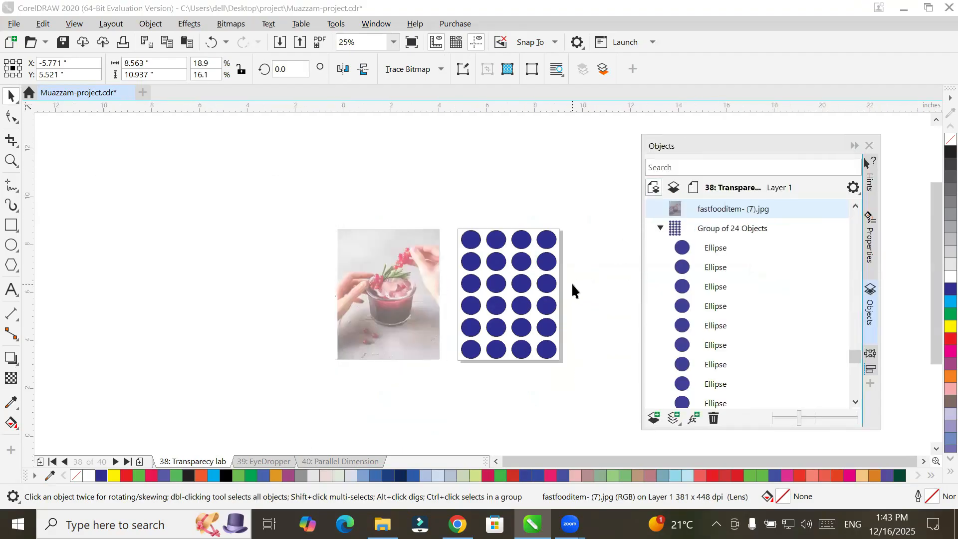
{"action": "scroll", "coordinate": [573, 284], "scroll_direction": "up", "scroll_amount": 2}
{"action": "scroll", "coordinate": [573, 283], "scroll_direction": "down", "scroll_amount": 1}
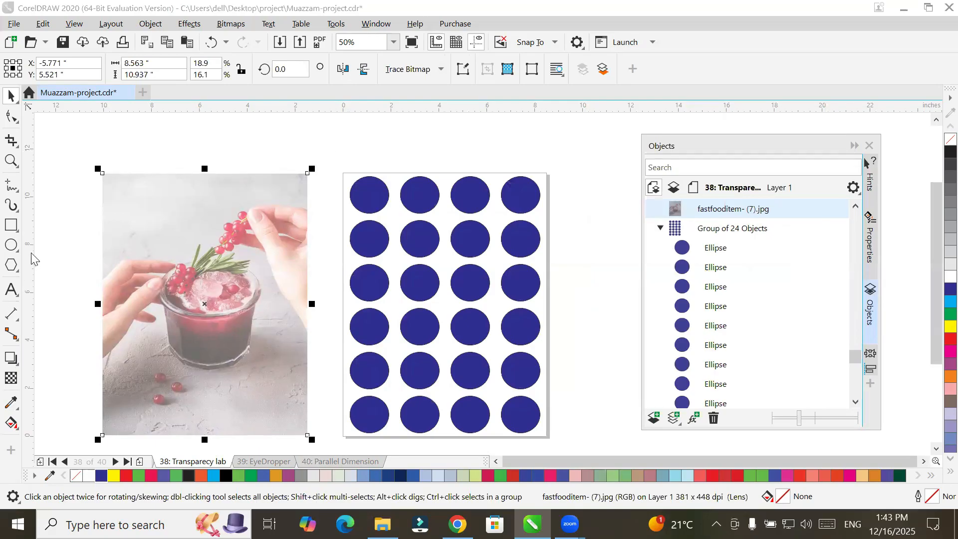
{"action": "double_click", "coordinate": [11, 226]}
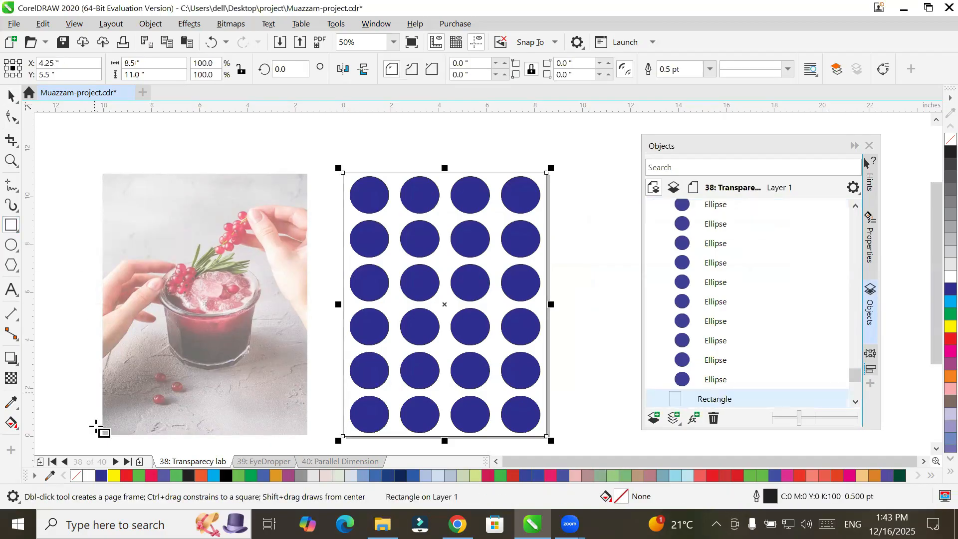
{"action": "left_click", "coordinate": [151, 478]}
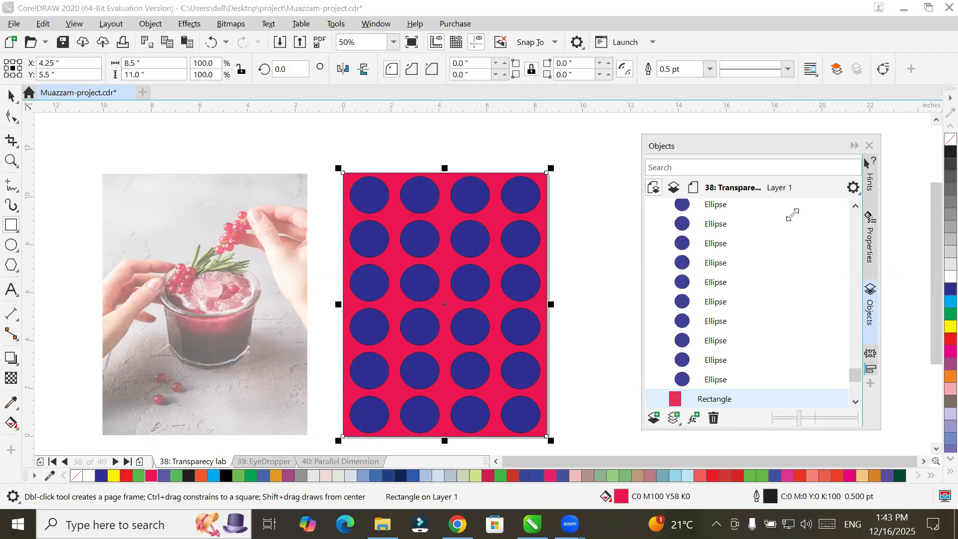
Step: Try to turn the whole group of 24 circles into pie shapes at once
{"action": "left_click", "coordinate": [715, 380]}
{"action": "left_click_drag", "start_coordinate": [855, 375], "coordinate": [852, 347]}
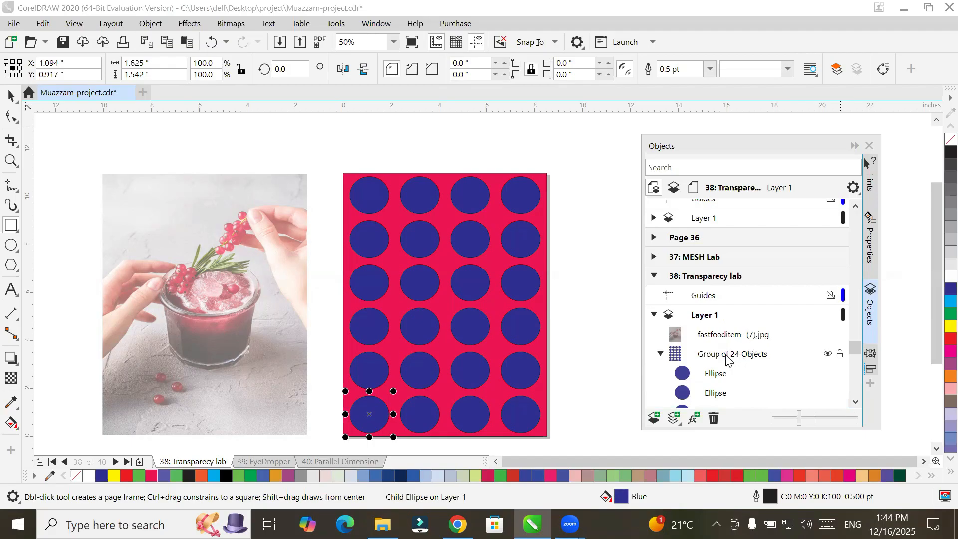
{"action": "left_click", "coordinate": [661, 355]}
{"action": "left_click", "coordinate": [707, 358]}
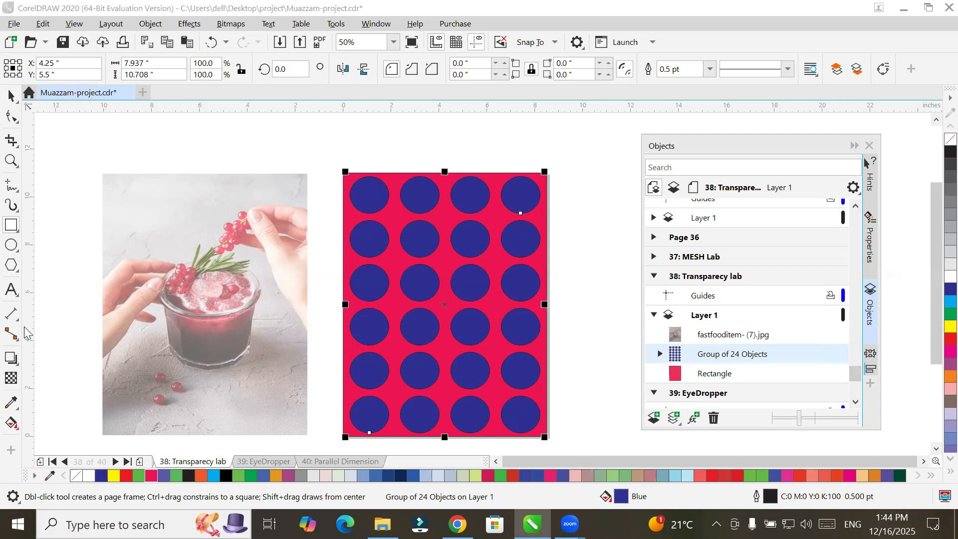
{"action": "left_click", "coordinate": [14, 247]}
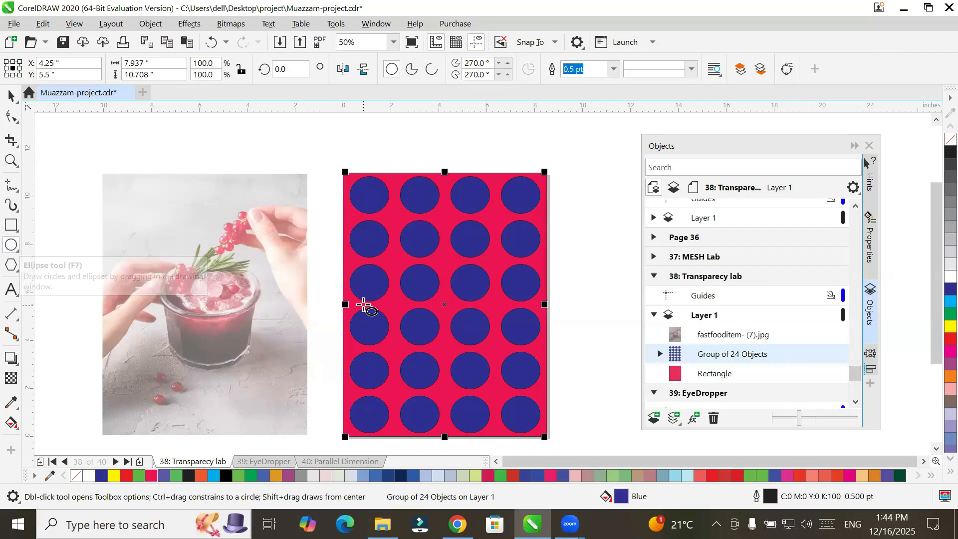
{"action": "left_click", "coordinate": [418, 70]}
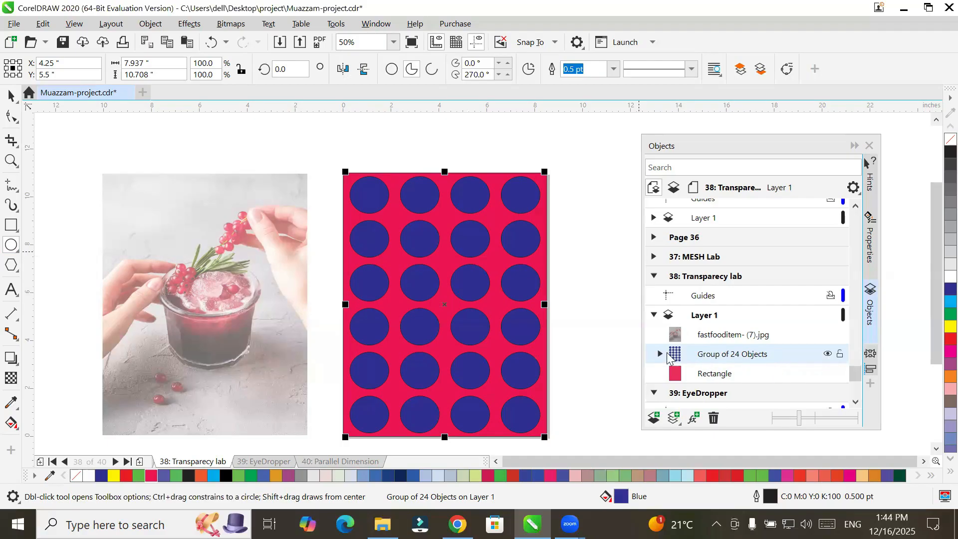
Step: Expand the group of circles in the object list and select all 24 ellipses inside it
{"action": "left_click", "coordinate": [659, 355]}
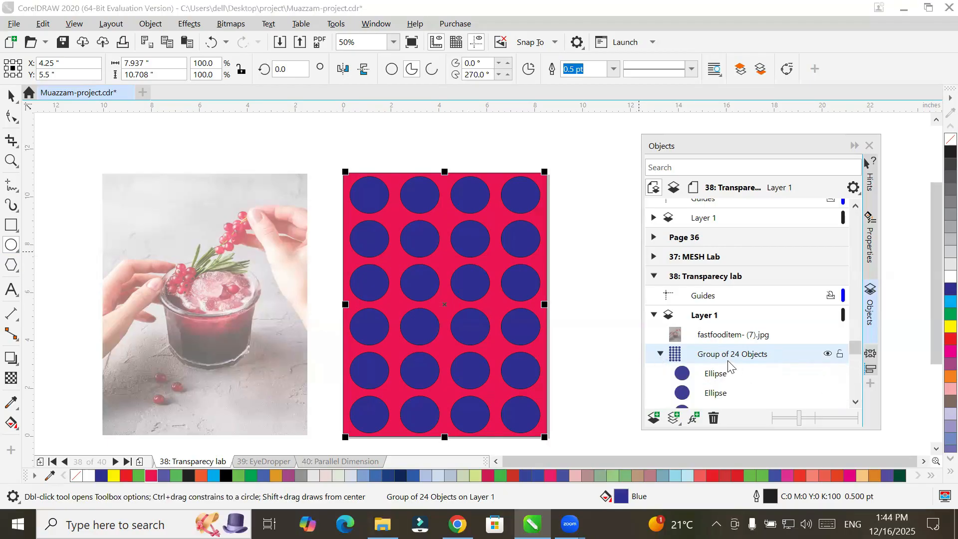
{"action": "left_click", "coordinate": [828, 355]}
{"action": "left_click", "coordinate": [829, 354]}
{"action": "left_click", "coordinate": [719, 376]}
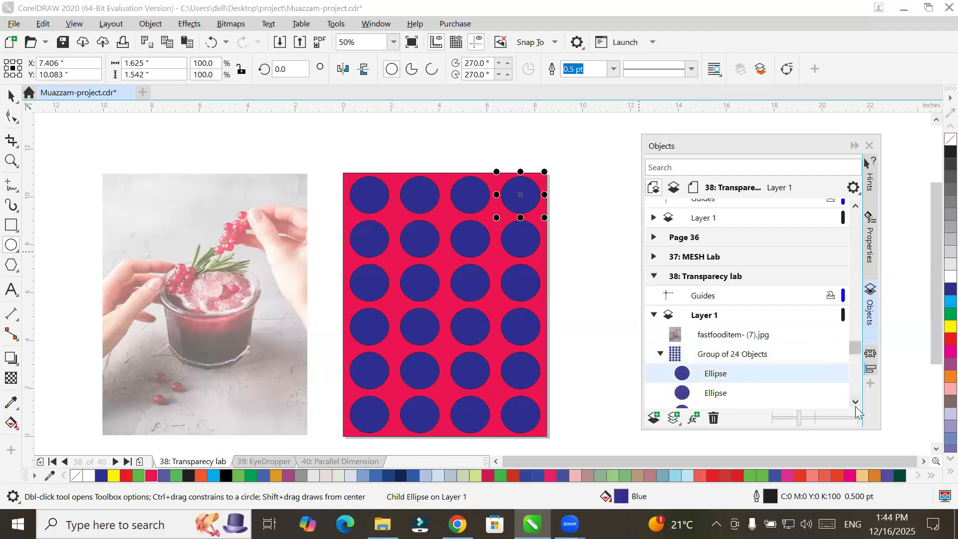
{"action": "scroll", "coordinate": [858, 401], "scroll_direction": "down", "scroll_amount": 5}
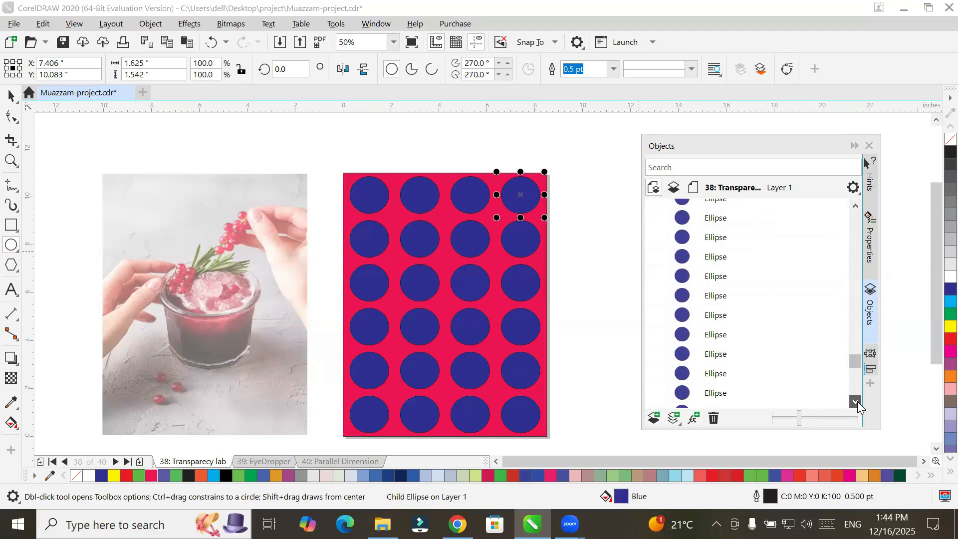
{"action": "scroll", "coordinate": [857, 401], "scroll_direction": "down", "scroll_amount": 1}
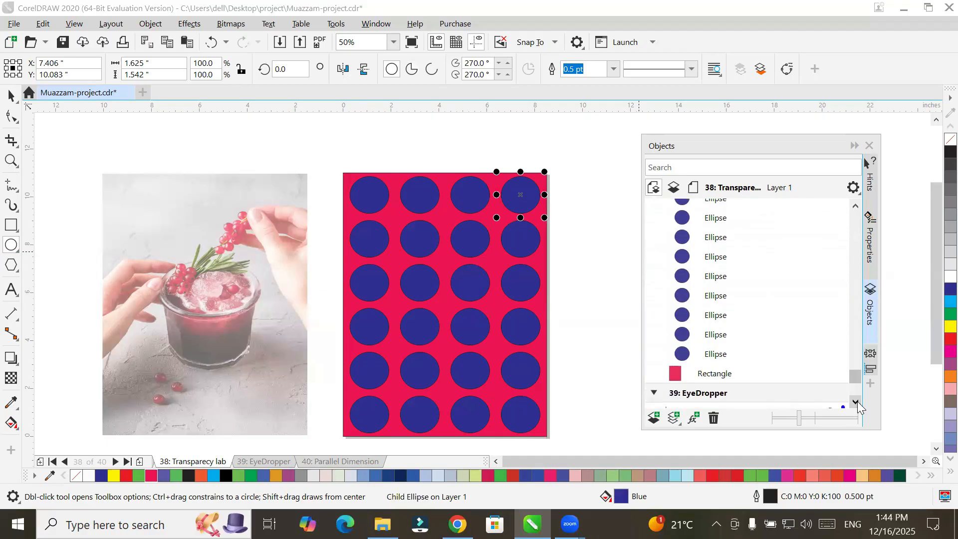
{"action": "left_click", "coordinate": [705, 355], "text": "shift"}
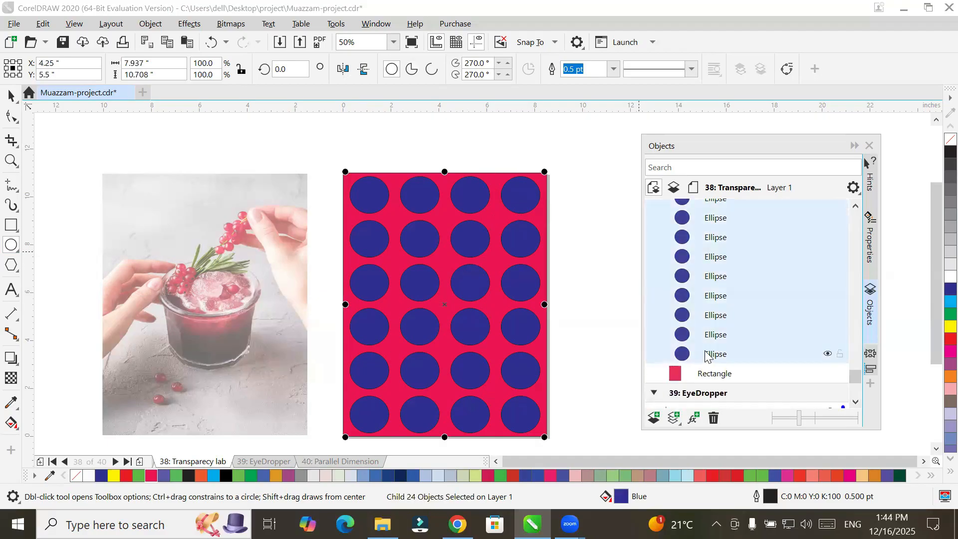
Step: Try the pie, arc and full ellipse shapes on the 24 selected ellipses, ending with arcs
{"action": "left_click", "coordinate": [409, 71]}
{"action": "left_click", "coordinate": [431, 71]}
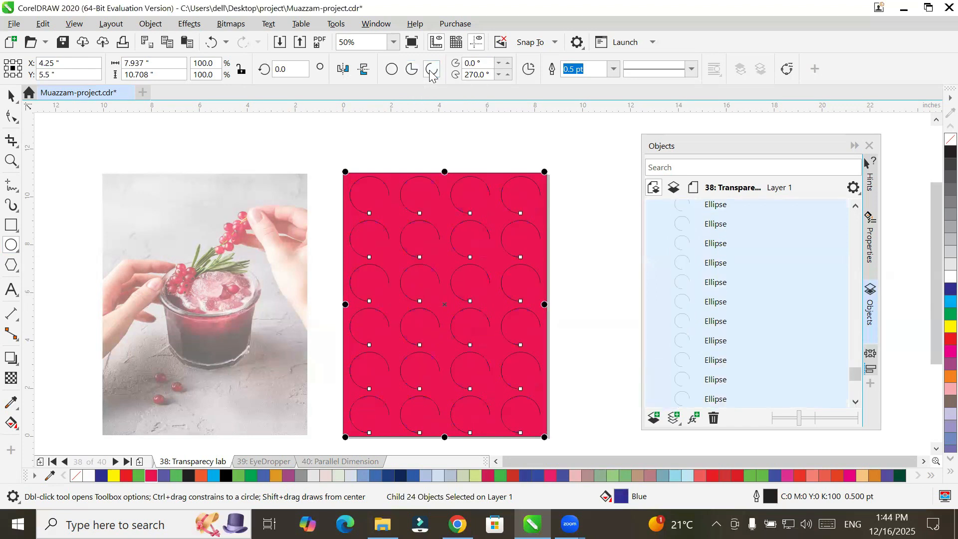
{"action": "left_click", "coordinate": [411, 70]}
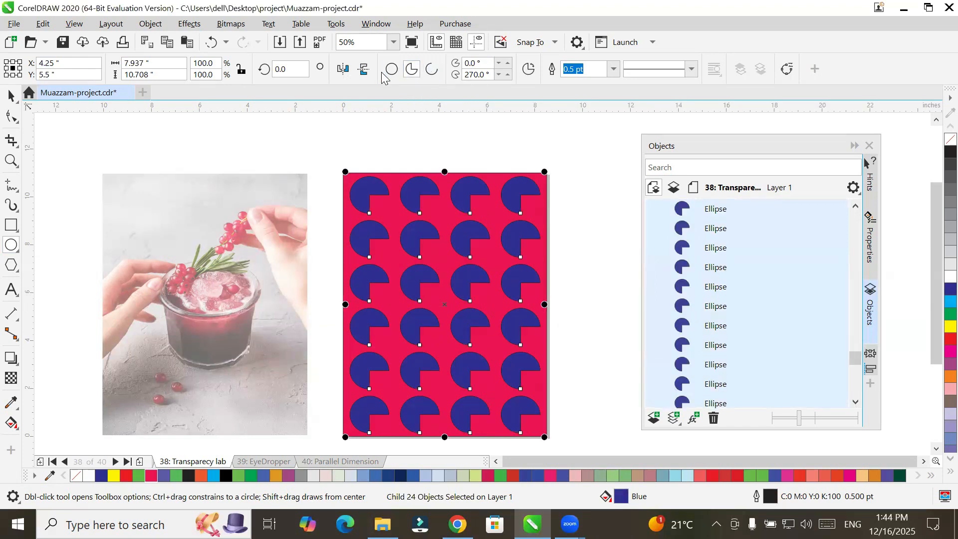
{"action": "left_click", "coordinate": [392, 70]}
{"action": "left_click", "coordinate": [432, 70]}
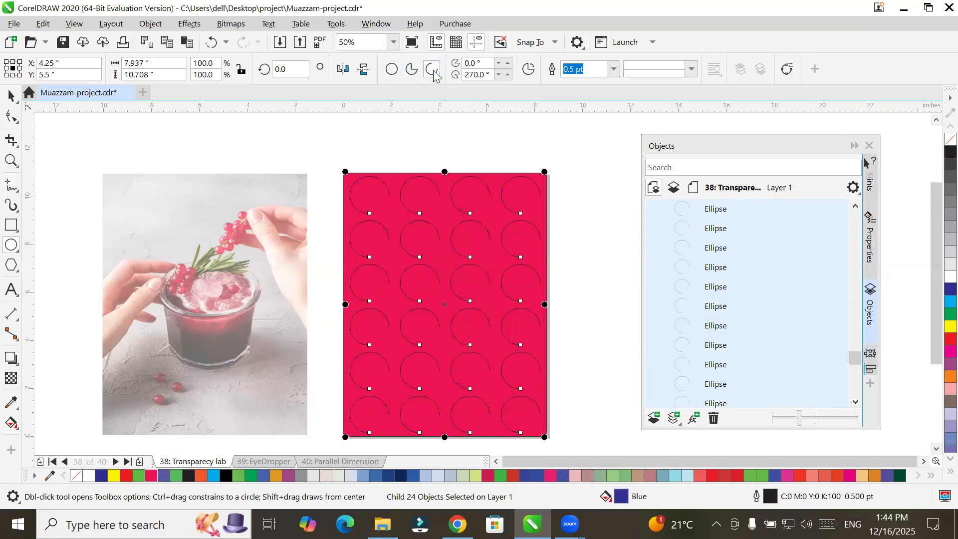
Step: Set the outline width of the 24 arcs to 10 pt and turn them back into full ellipses
{"action": "left_click", "coordinate": [614, 70]}
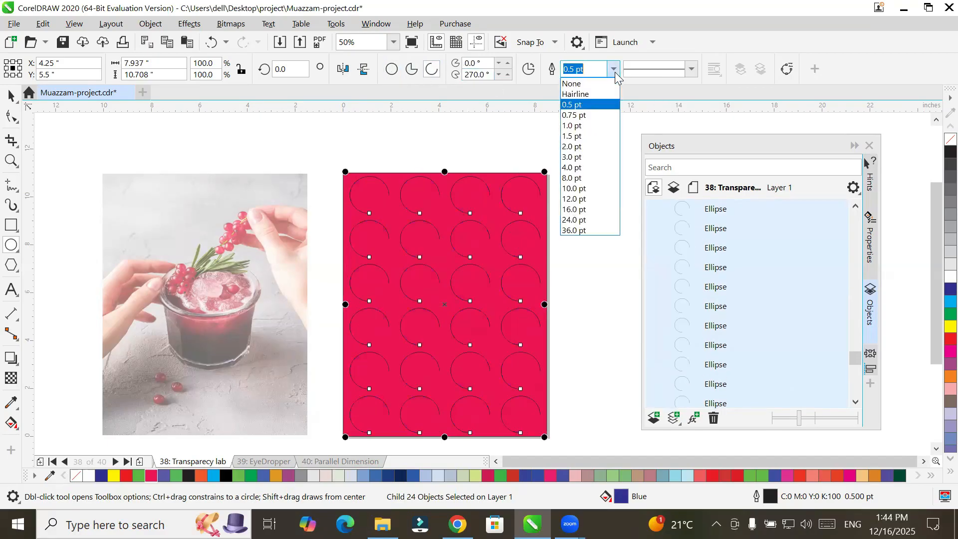
{"action": "left_click", "coordinate": [590, 190]}
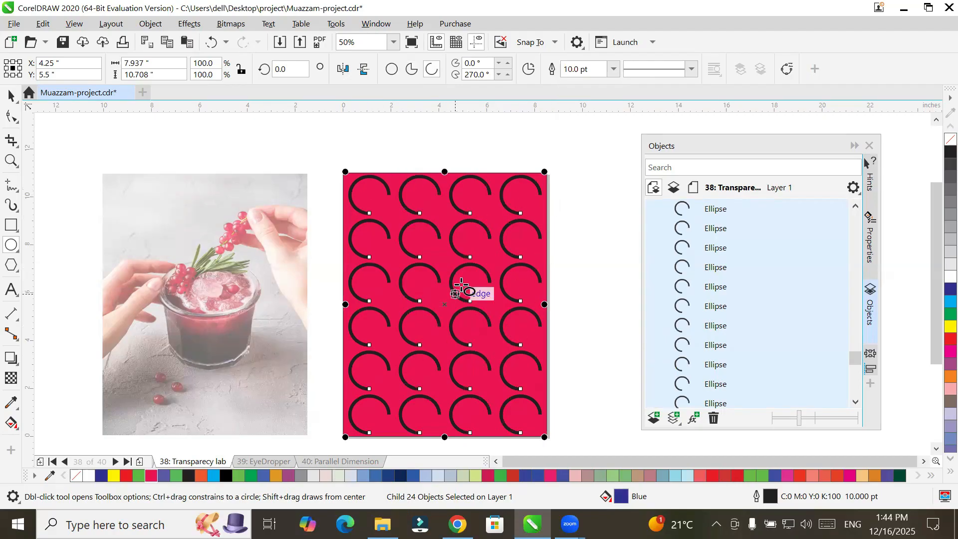
{"action": "left_click", "coordinate": [412, 69]}
{"action": "left_click", "coordinate": [392, 69]}
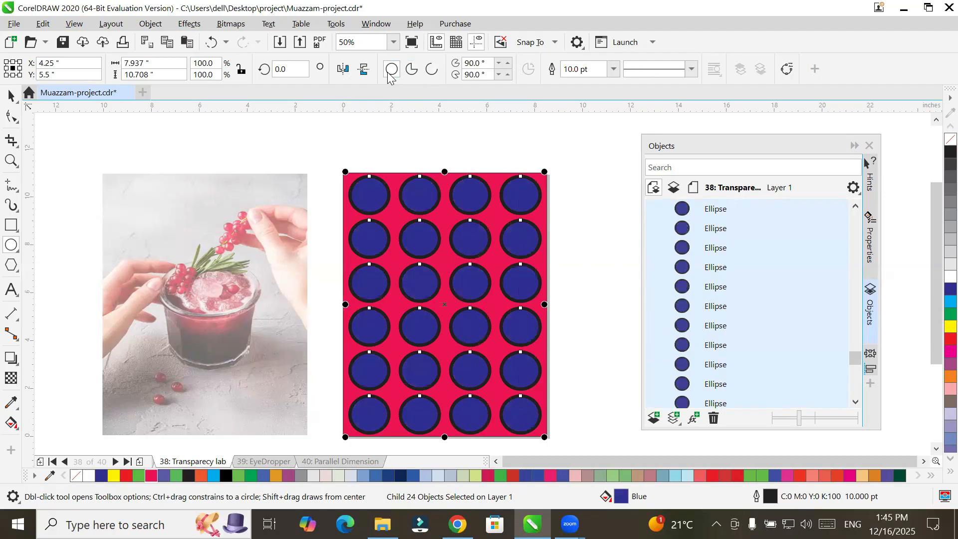
Step: Color the outlines of the 24 circles green, C100 M0 Y100 K0
{"action": "scroll", "coordinate": [509, 172], "scroll_direction": "up", "scroll_amount": 2}
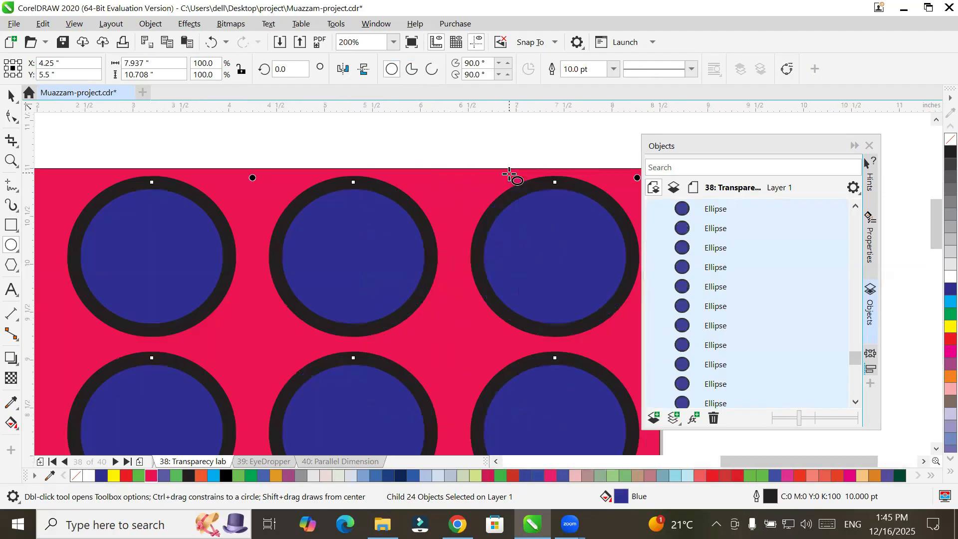
{"action": "right_click", "coordinate": [937, 320]}
{"action": "scroll", "coordinate": [479, 314], "scroll_direction": "down", "scroll_amount": 1}
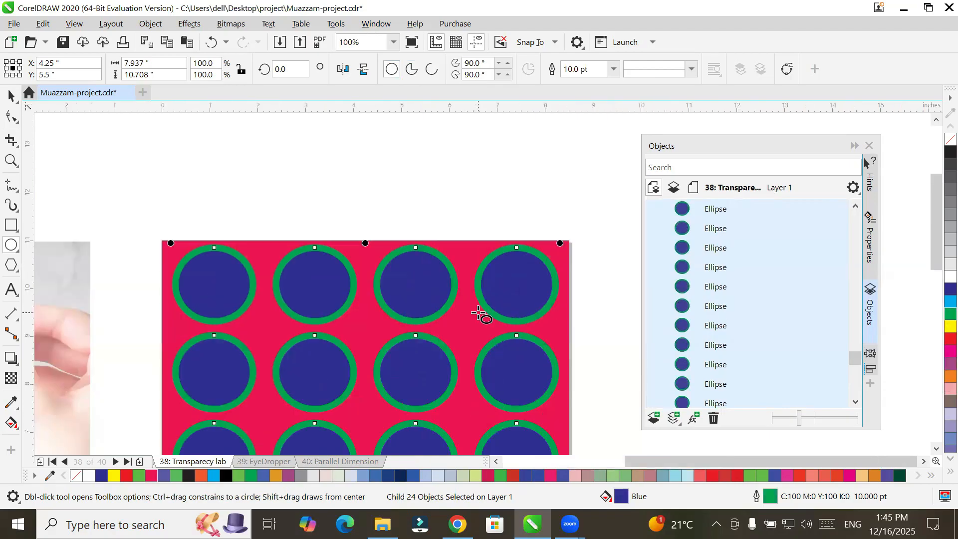
{"action": "left_click", "coordinate": [937, 449]}
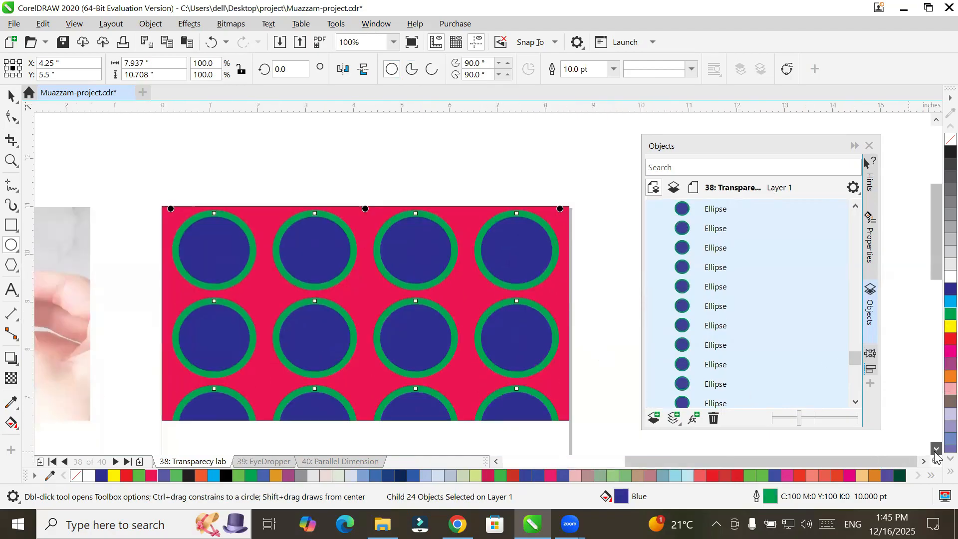
{"action": "scroll", "coordinate": [936, 452], "scroll_direction": "down", "scroll_amount": 3}
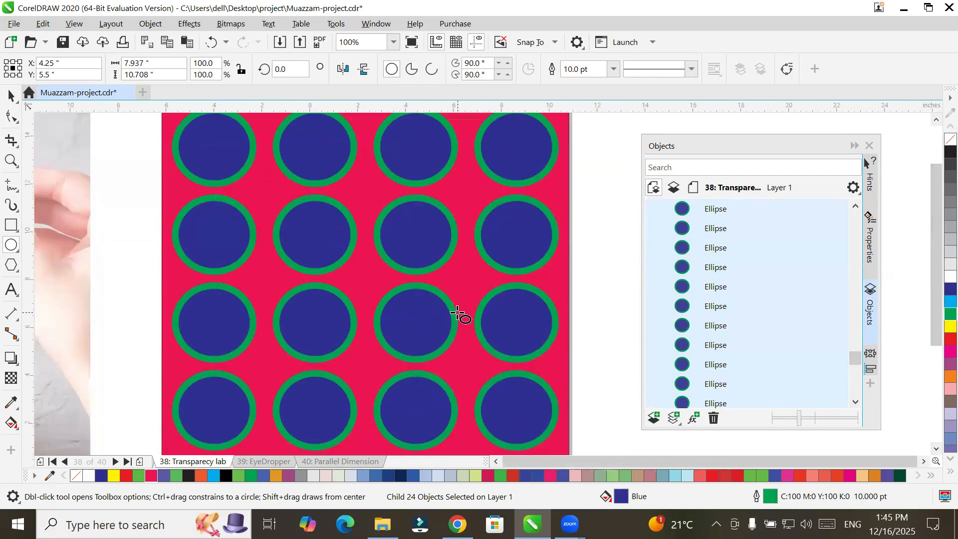
{"action": "scroll", "coordinate": [457, 314], "scroll_direction": "down", "scroll_amount": 1}
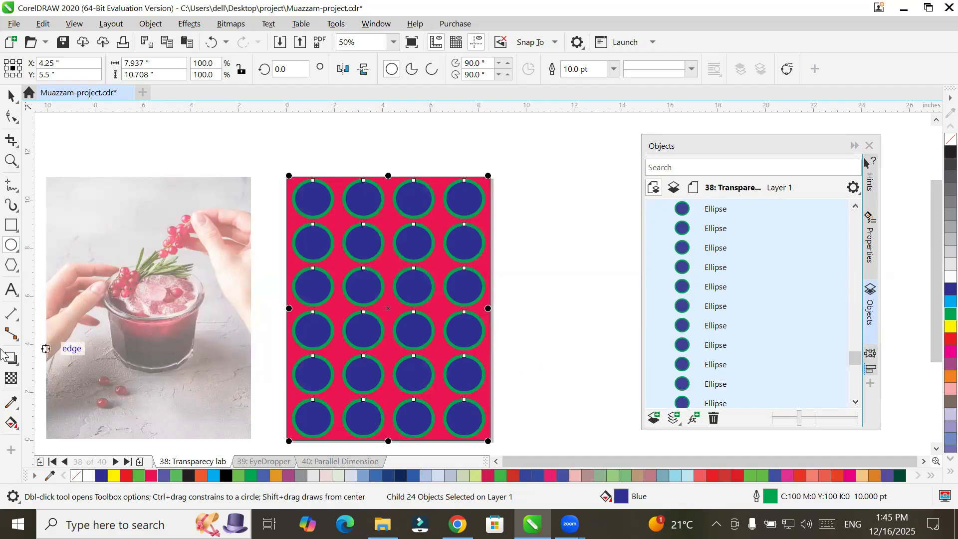
Step: Apply a uniform transparency of 50 to the fill and outline of all 24 circles
{"action": "left_click", "coordinate": [7, 380]}
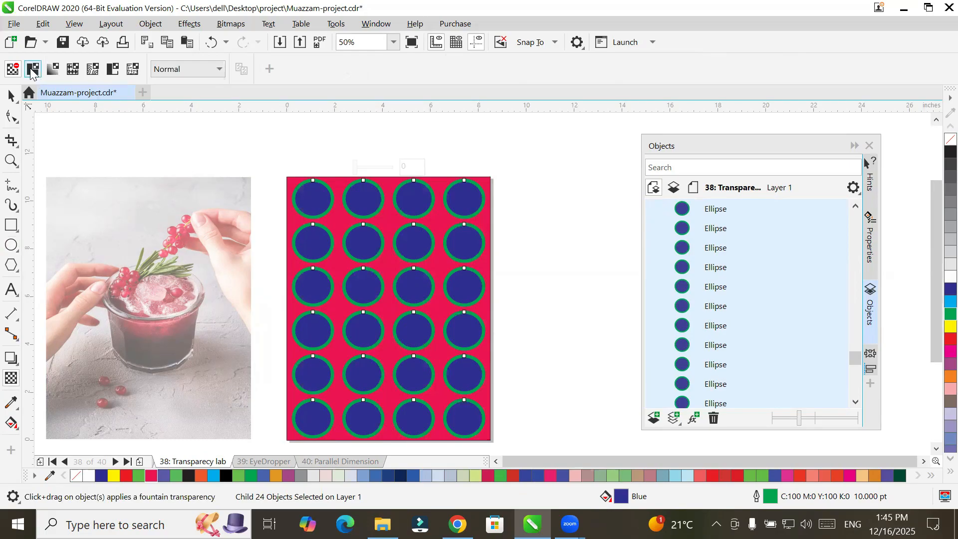
{"action": "left_click", "coordinate": [32, 71]}
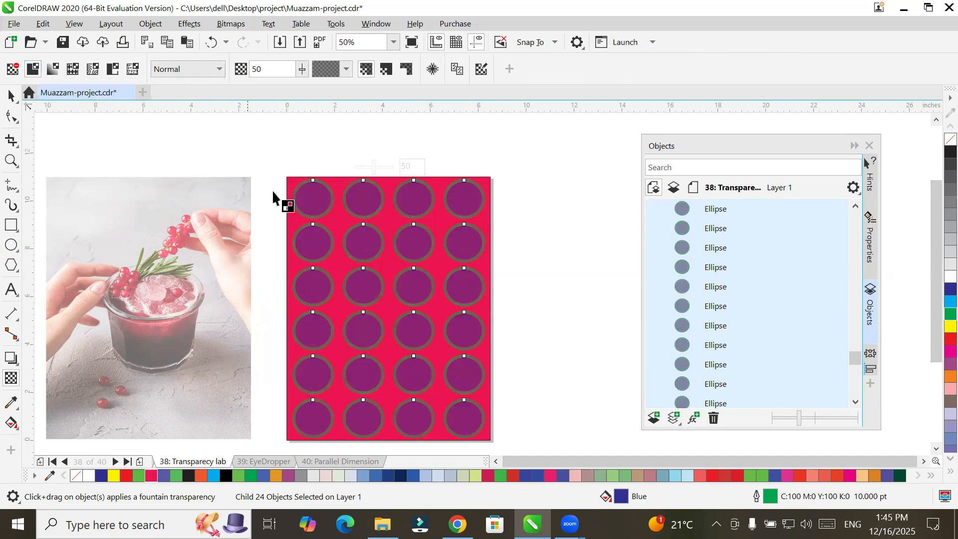
{"action": "scroll", "coordinate": [462, 229], "scroll_direction": "up", "scroll_amount": 2}
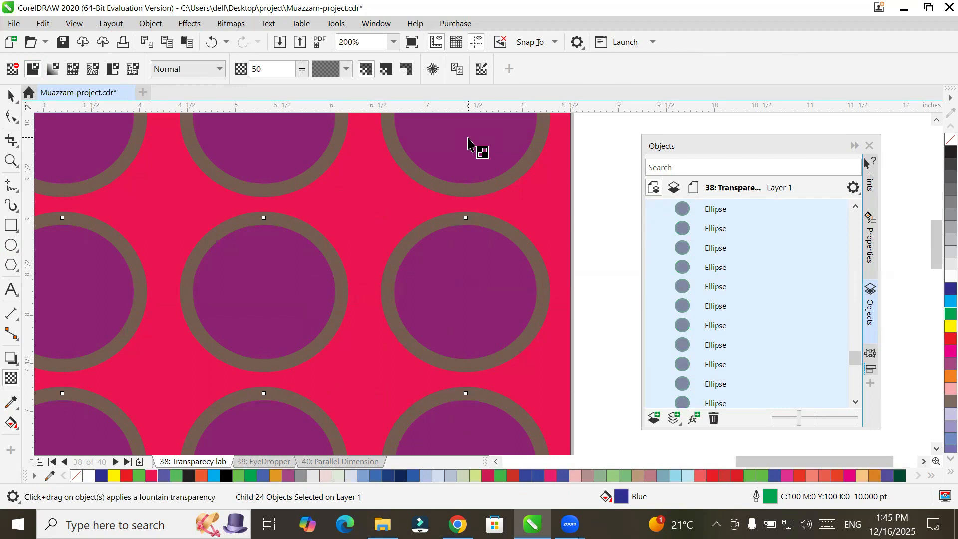
Step: Try applying the circles' transparency to the fill only, the outline only, and both together
{"action": "left_click", "coordinate": [383, 70]}
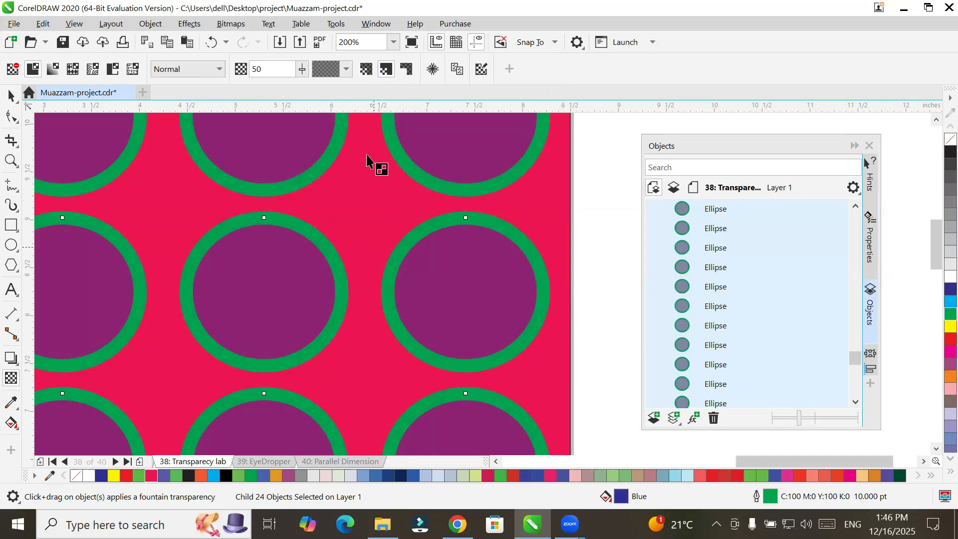
{"action": "left_click", "coordinate": [407, 69]}
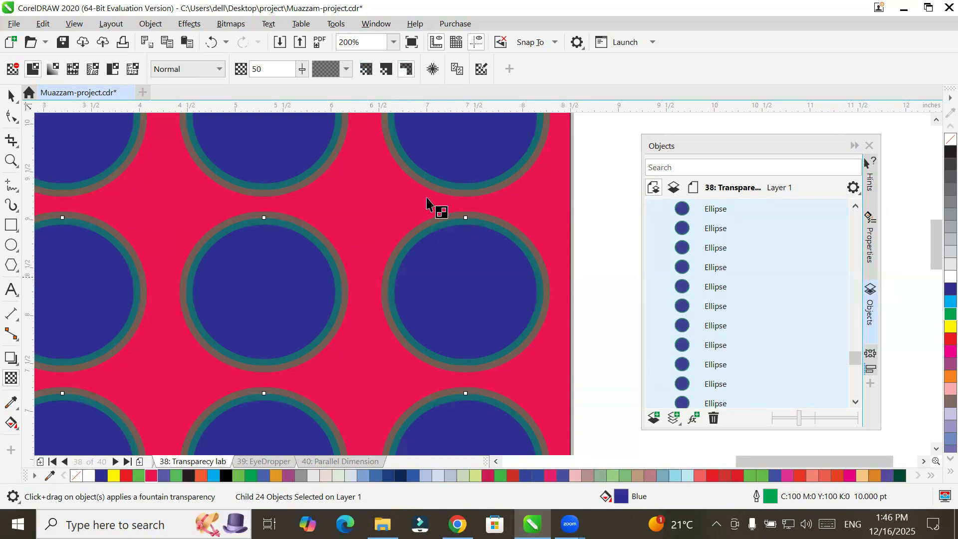
{"action": "left_click", "coordinate": [366, 69]}
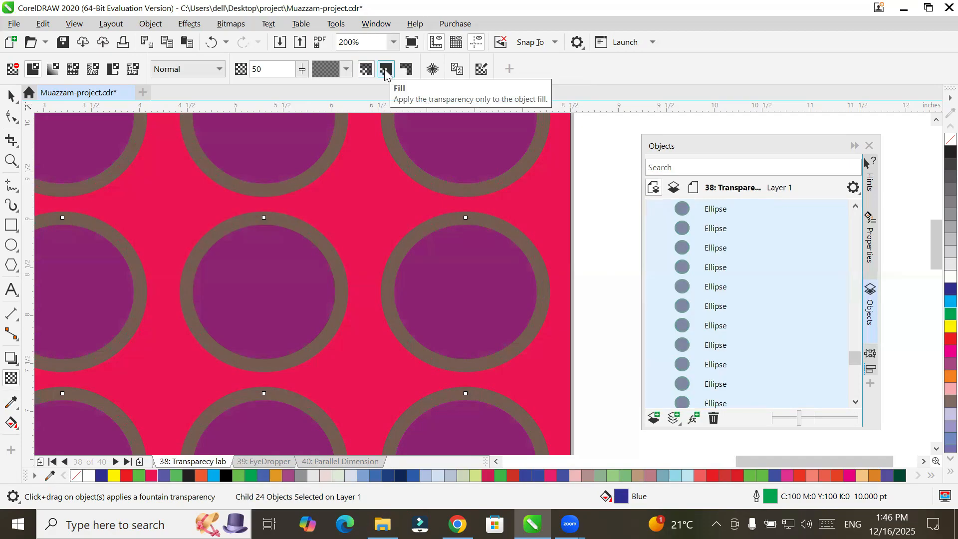
{"action": "left_click", "coordinate": [385, 71]}
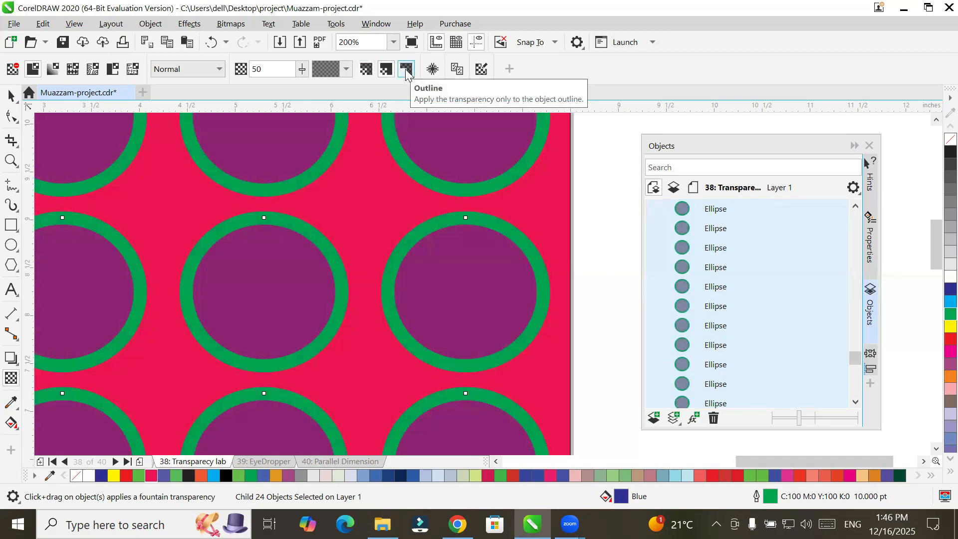
Step: Restrict the transparency of the 24 circles to their outlines only and look over the grid
{"action": "left_click", "coordinate": [407, 71]}
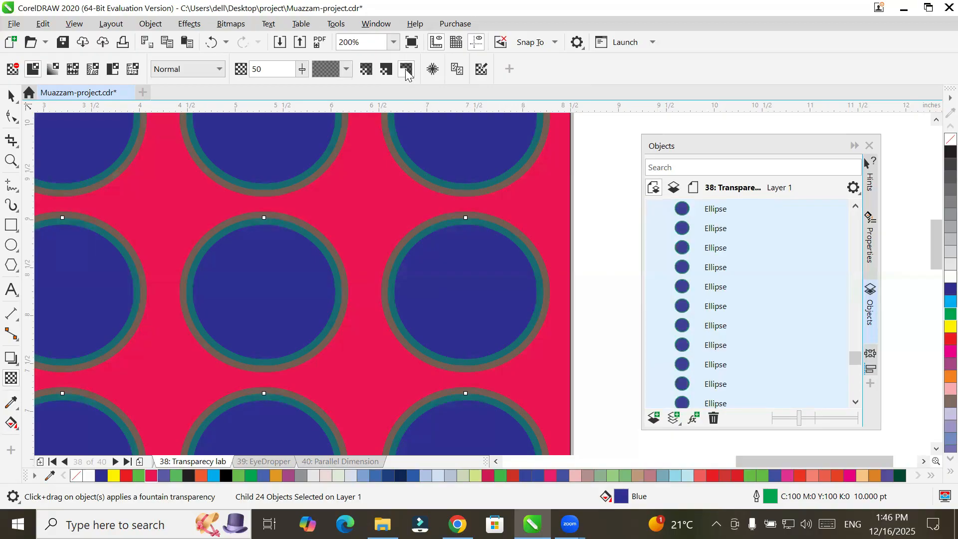
{"action": "left_click", "coordinate": [303, 69]}
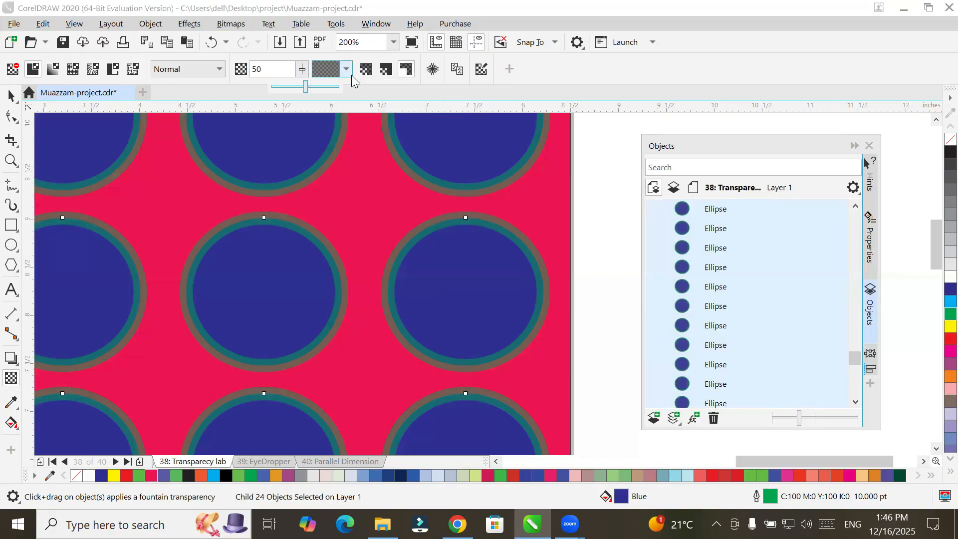
{"action": "left_click", "coordinate": [407, 69]}
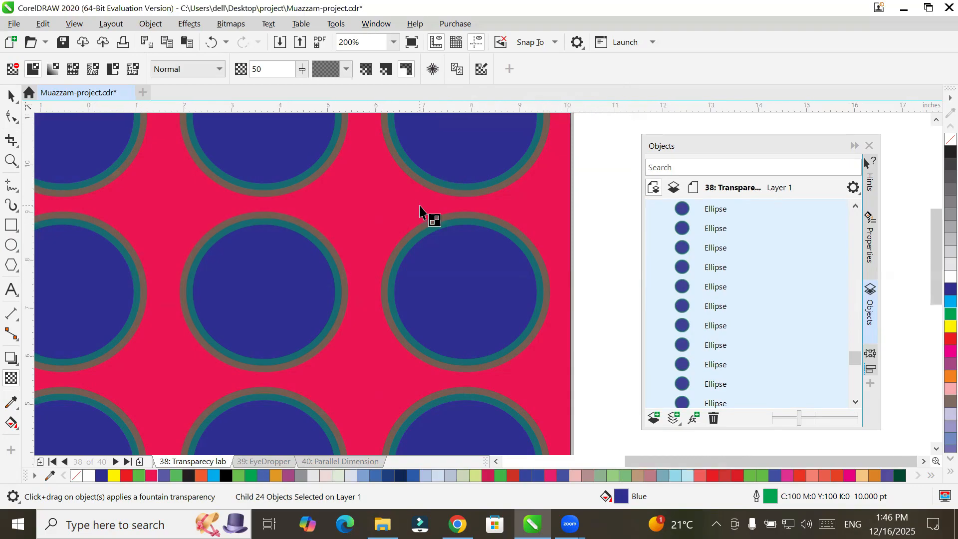
{"action": "scroll", "coordinate": [421, 212], "scroll_direction": "down", "scroll_amount": 3}
{"action": "scroll", "coordinate": [372, 324], "scroll_direction": "up", "scroll_amount": 2}
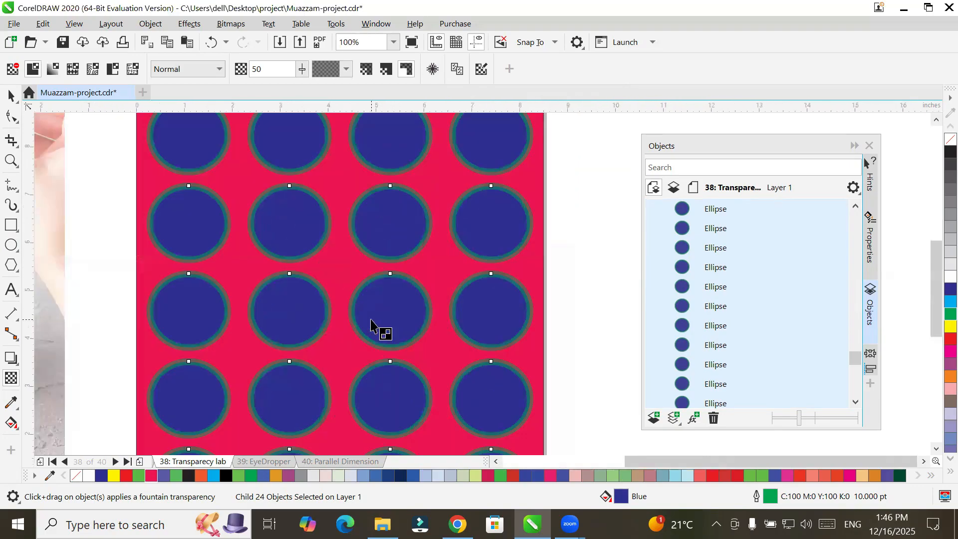
Step: Apply the 24 circles' uniform transparency to both fill and outline
{"action": "left_click", "coordinate": [365, 72]}
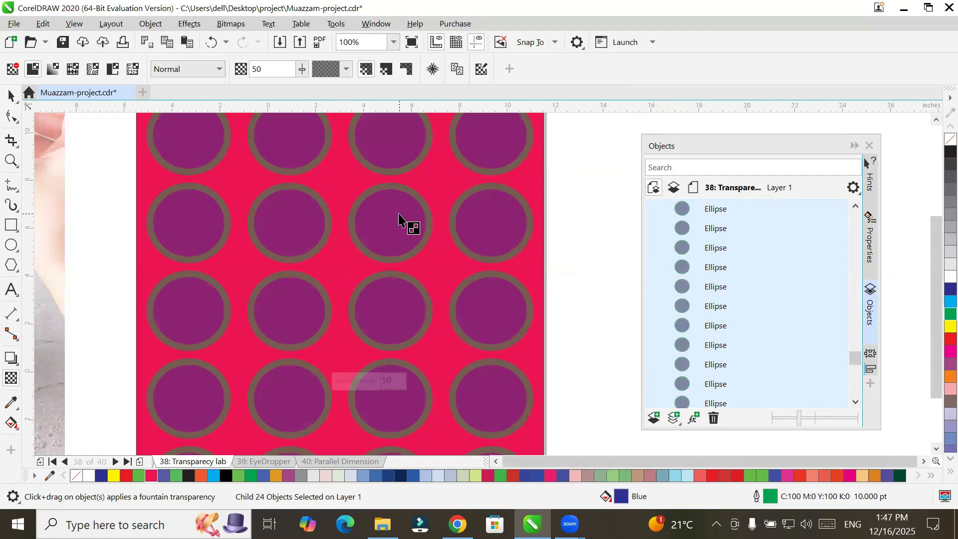
{"action": "scroll", "coordinate": [398, 220], "scroll_direction": "down", "scroll_amount": 3}
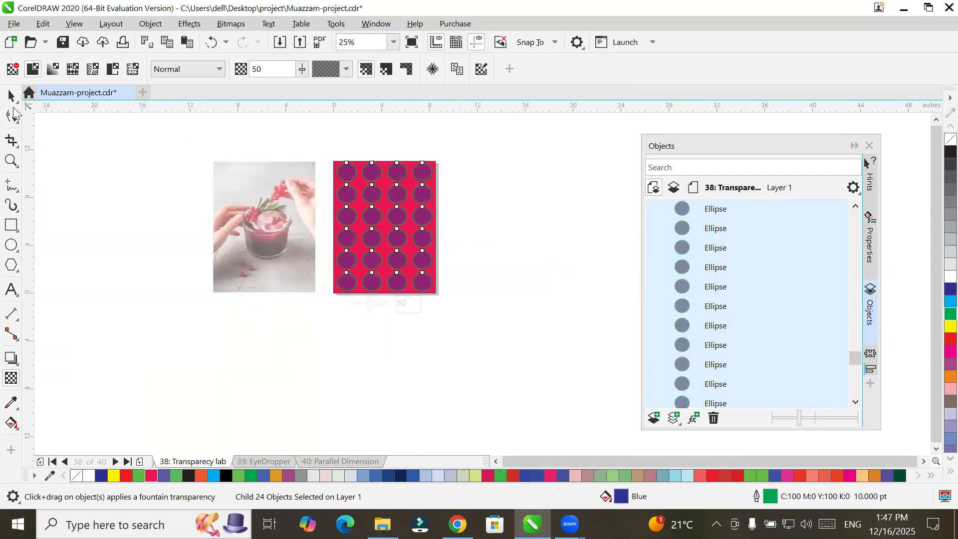
Step: Try moving the 24 transparent circles off the pink rectangle onto the blank area beside the page, and undo the move
{"action": "left_click", "coordinate": [10, 98]}
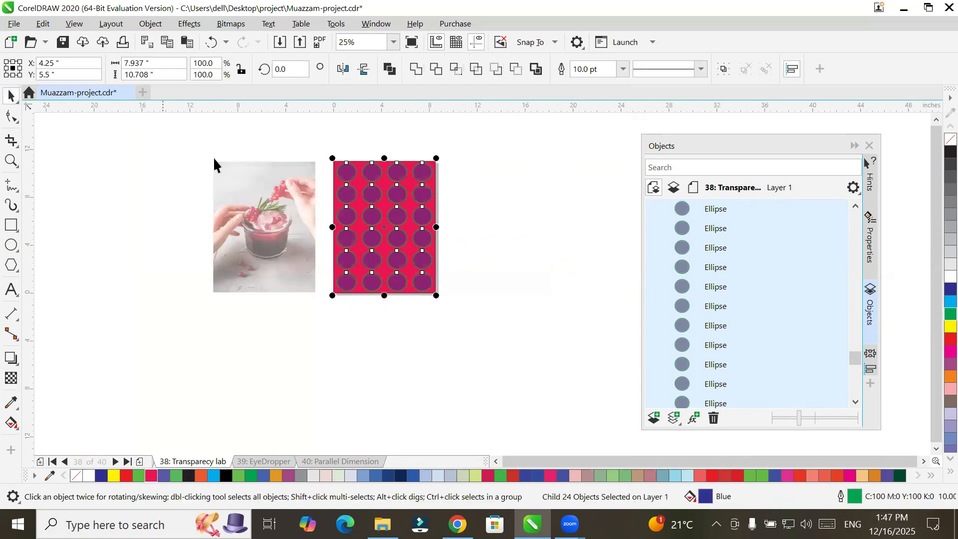
{"action": "left_click_drag", "start_coordinate": [373, 197], "coordinate": [509, 197]}
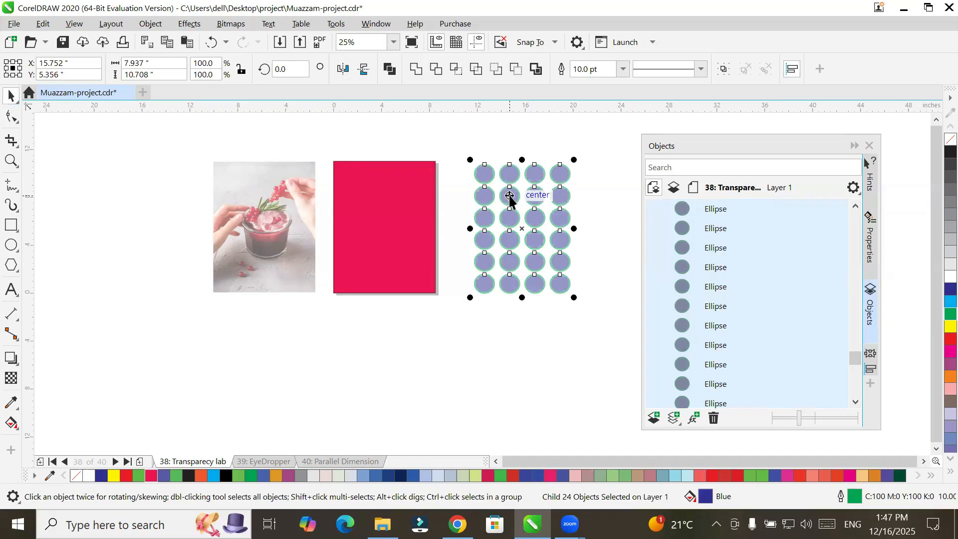
{"action": "key", "text": "ctrl+z"}
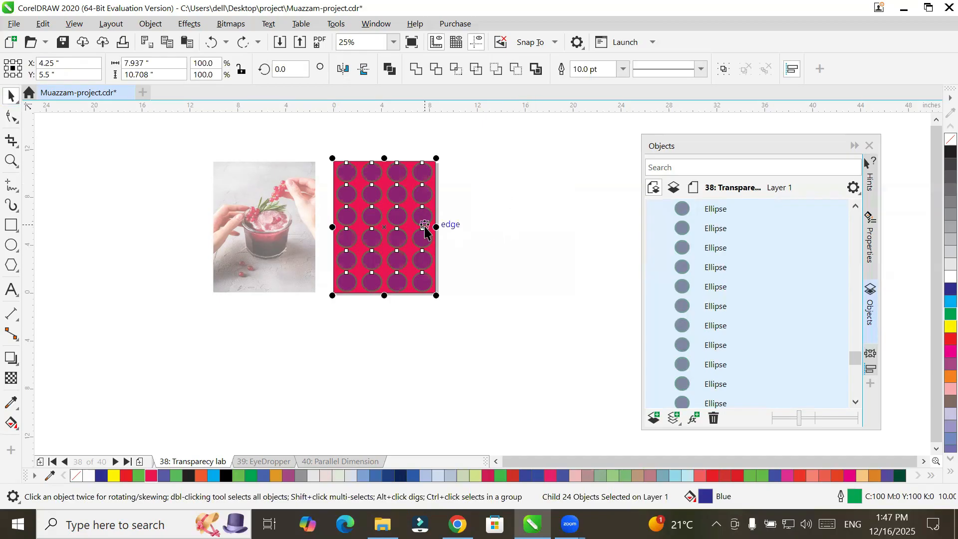
{"action": "scroll", "coordinate": [411, 233], "scroll_direction": "up", "scroll_amount": 2}
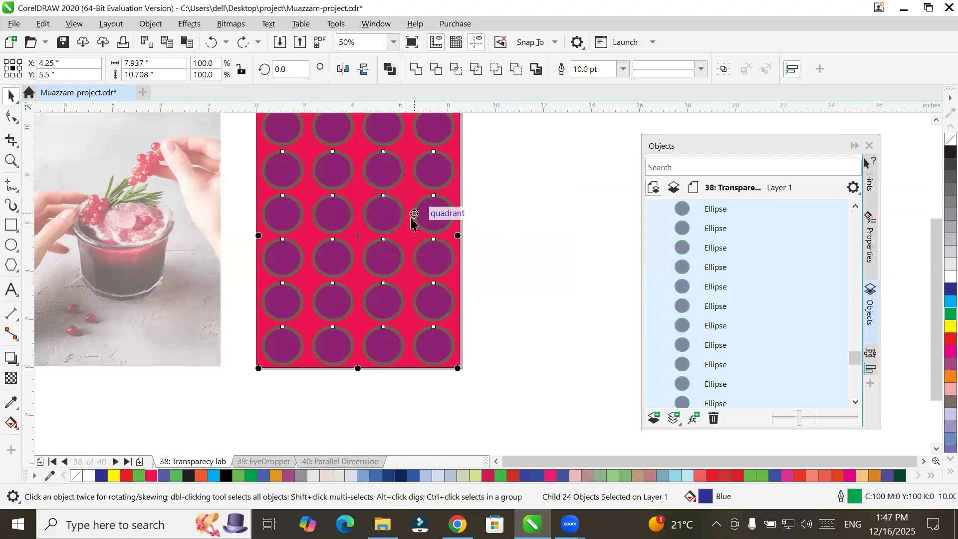
{"action": "scroll", "coordinate": [411, 223], "scroll_direction": "down", "scroll_amount": 2}
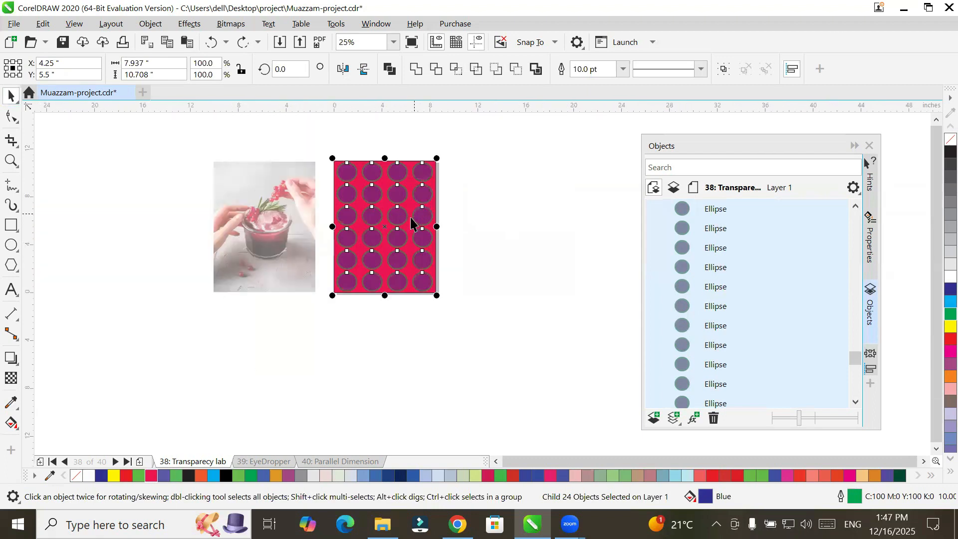
Step: Freeze the transparency of the 24 circles and review the resulting group's contents in the object list
{"action": "left_click", "coordinate": [13, 379]}
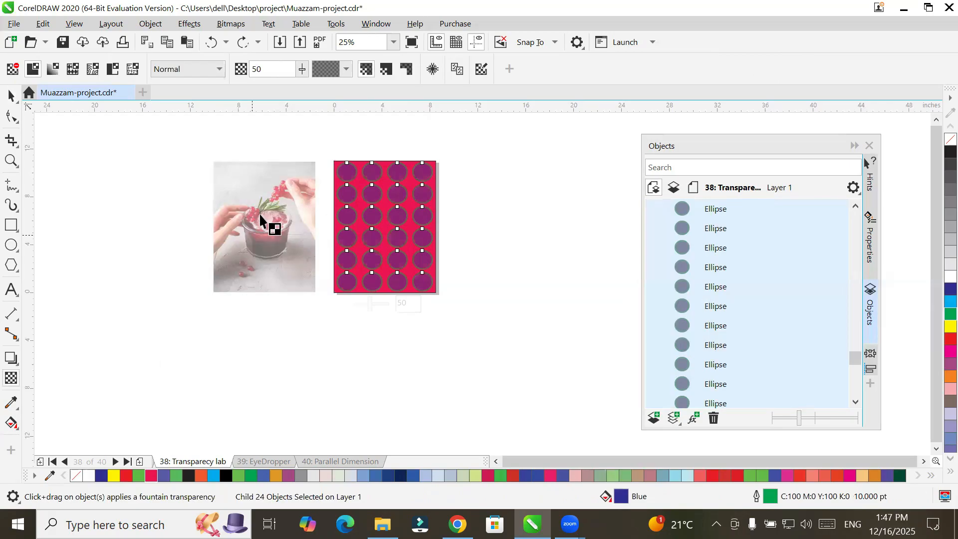
{"action": "left_click", "coordinate": [433, 70]}
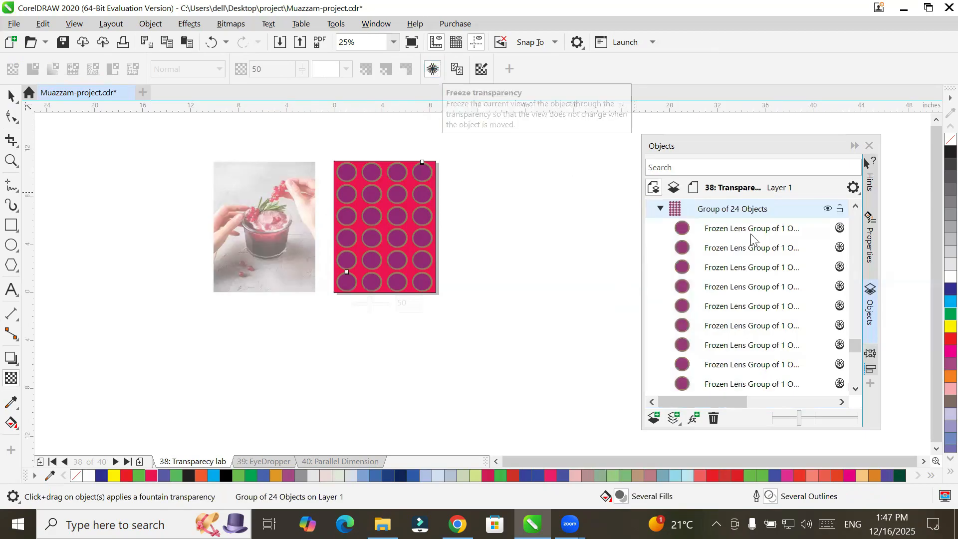
{"action": "left_click", "coordinate": [856, 389]}
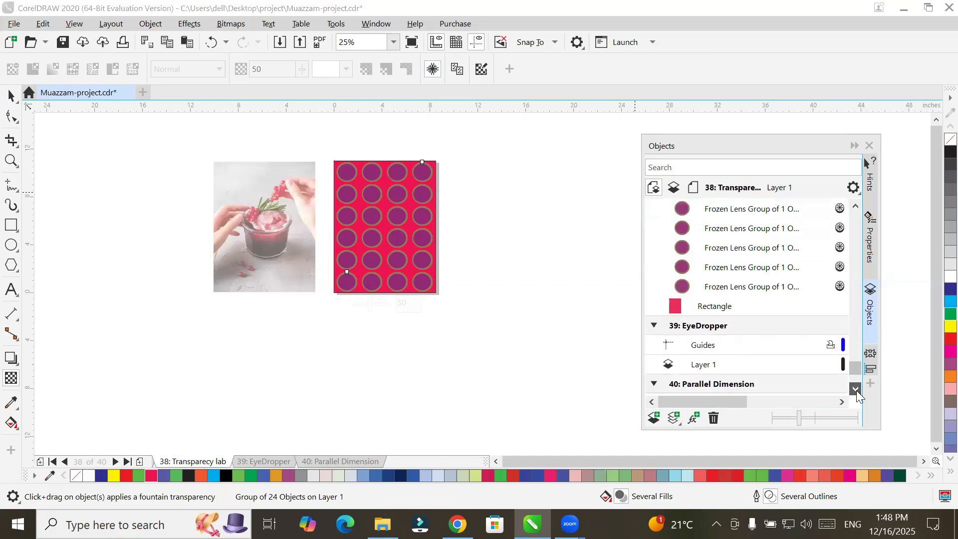
{"action": "left_click_drag", "start_coordinate": [854, 374], "coordinate": [855, 348]}
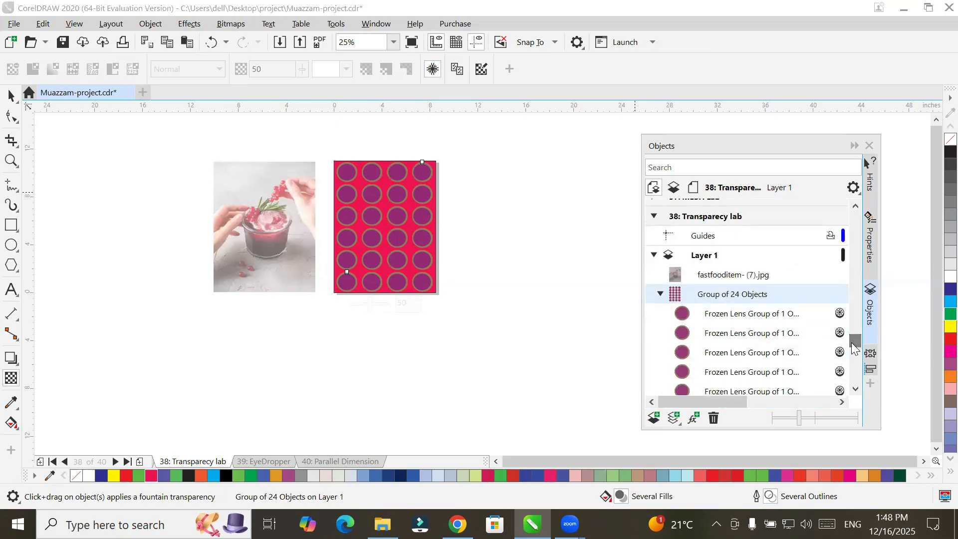
Step: Try moving the frozen circle group off the pink rectangle, and undo the move
{"action": "left_click", "coordinate": [11, 95]}
{"action": "mouse_move", "coordinate": [431, 215]}
{"action": "left_mouse_down"}
{"action": "mouse_move", "coordinate": [483, 240]}
{"action": "mouse_move", "coordinate": [536, 214]}
{"action": "mouse_move", "coordinate": [422, 217]}
{"action": "left_mouse_up"}
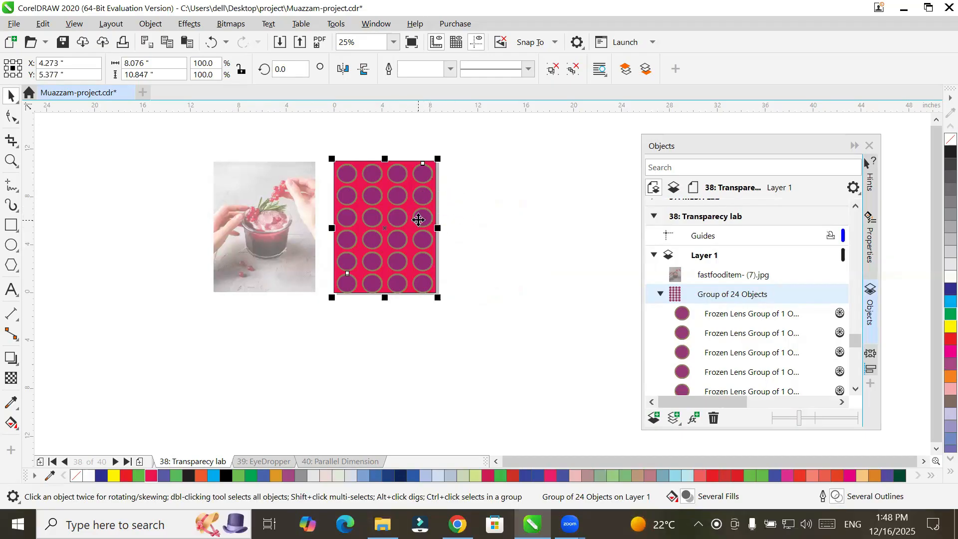
{"action": "left_click_drag", "start_coordinate": [423, 216], "coordinate": [536, 219]}
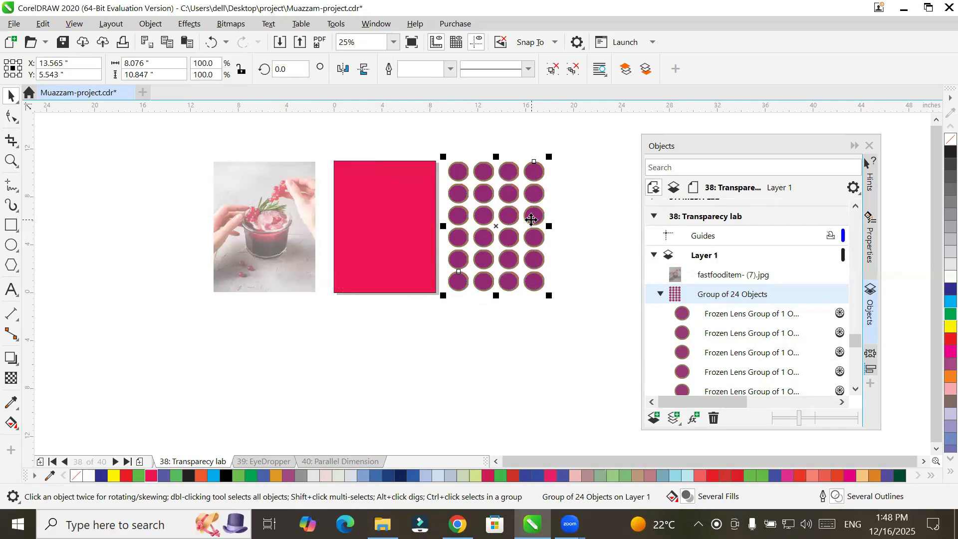
{"action": "key", "text": "ctrl+z"}
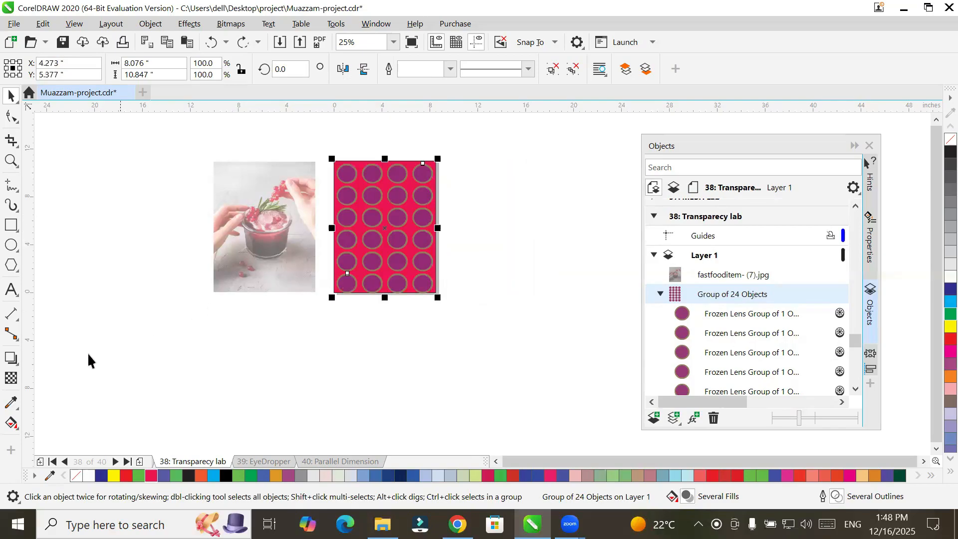
Step: Unfreeze the circle group's transparency and try moving the circles off the pink rectangle, undoing the move
{"action": "left_click", "coordinate": [11, 377]}
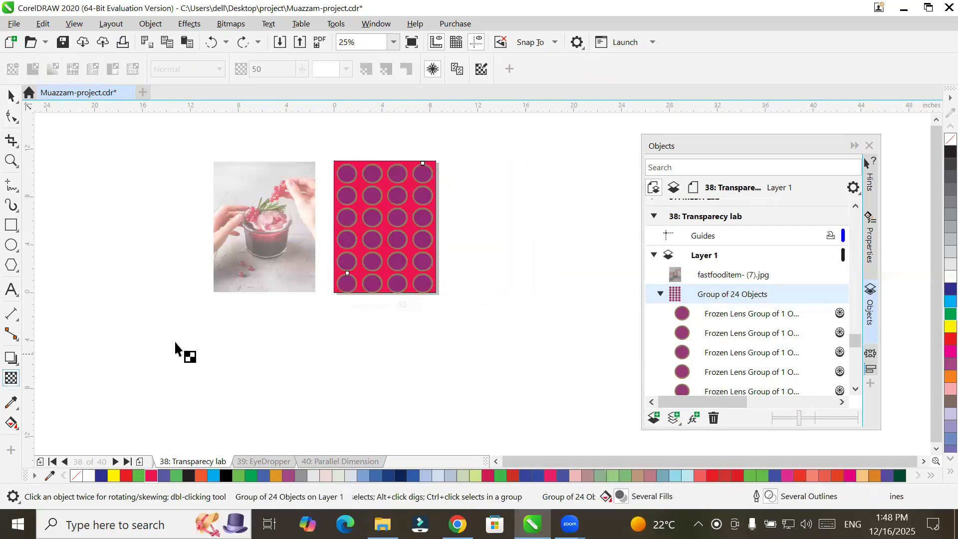
{"action": "left_click", "coordinate": [432, 70]}
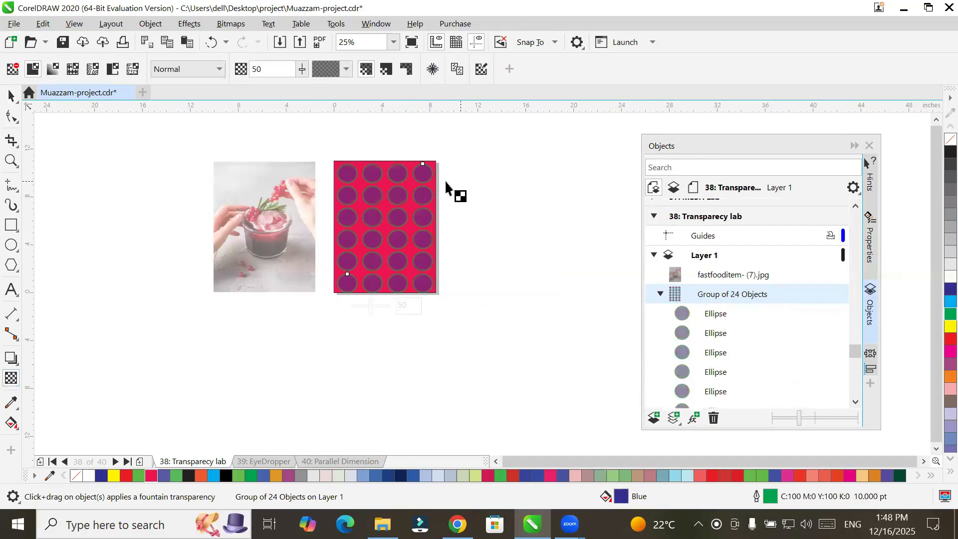
{"action": "left_click", "coordinate": [12, 95]}
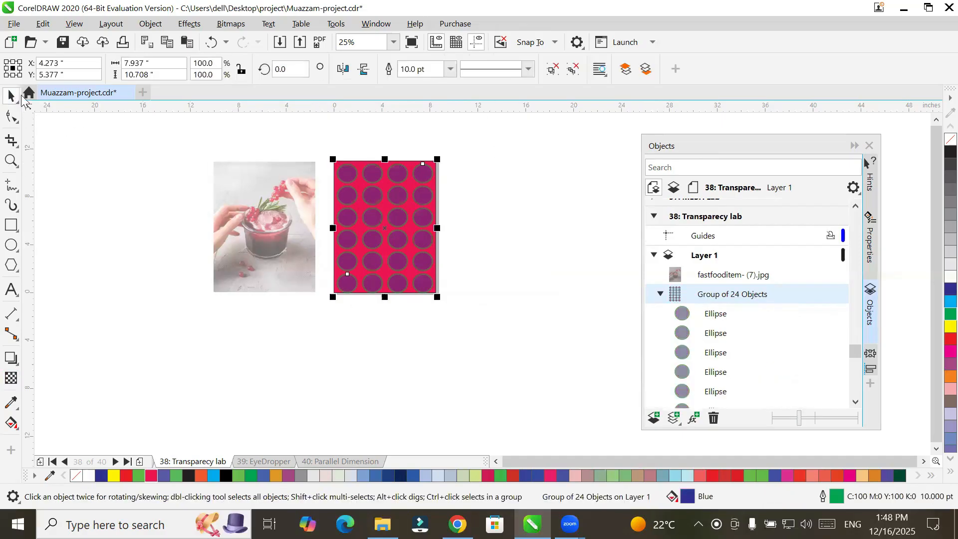
{"action": "left_click_drag", "start_coordinate": [419, 173], "coordinate": [534, 172]}
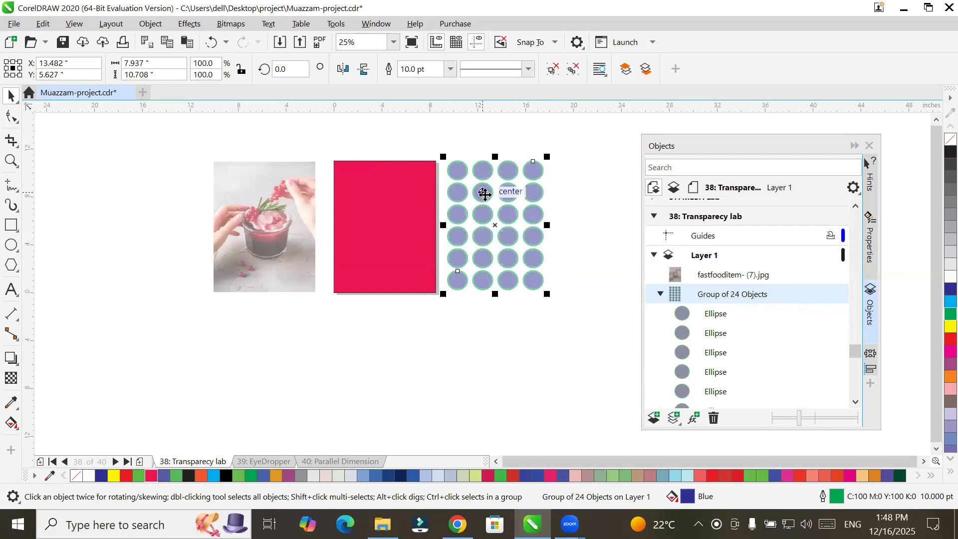
{"action": "scroll", "coordinate": [485, 194], "scroll_direction": "up", "scroll_amount": 3}
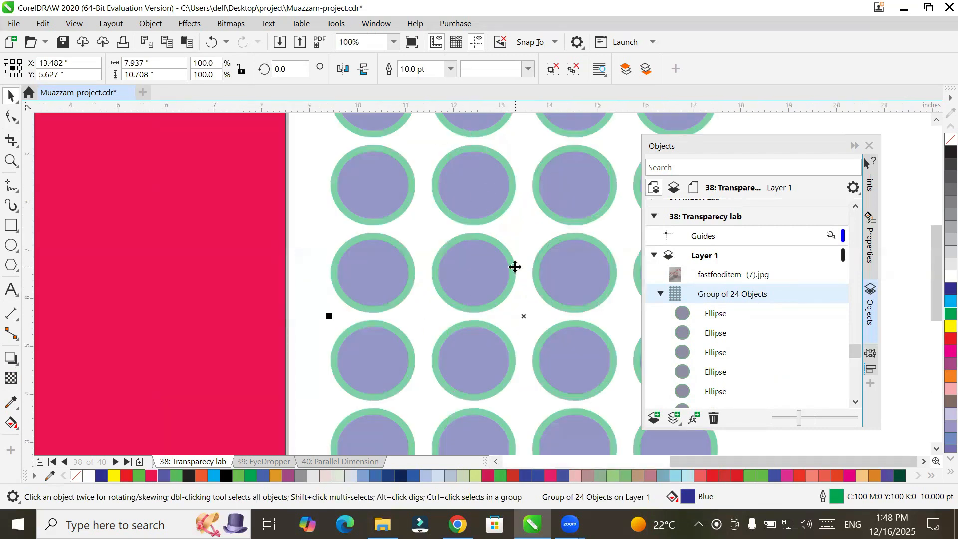
{"action": "key", "text": "ctrl+z"}
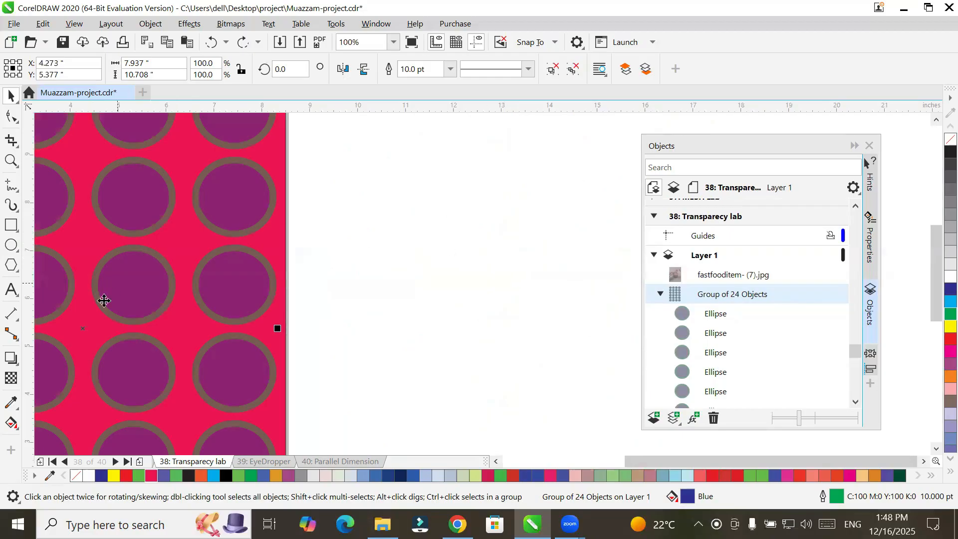
Step: Freeze the transparency of the group of 24 circles again
{"action": "left_click", "coordinate": [12, 379]}
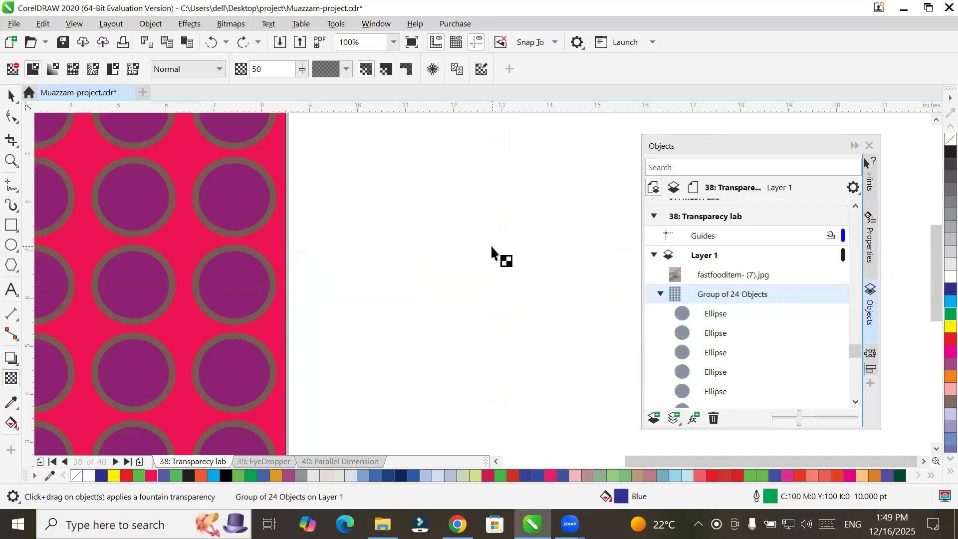
{"action": "left_click", "coordinate": [433, 70]}
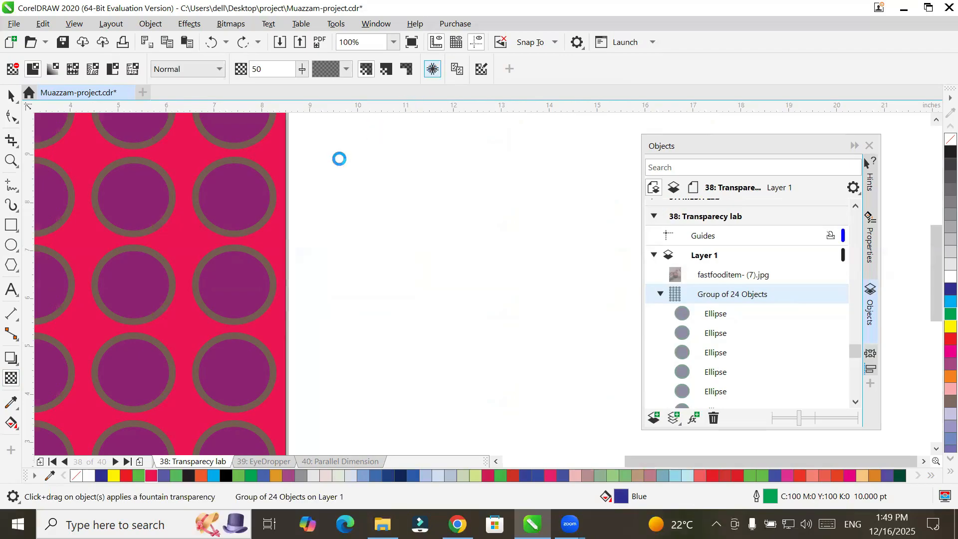
{"action": "left_click_drag", "start_coordinate": [243, 197], "coordinate": [467, 215]}
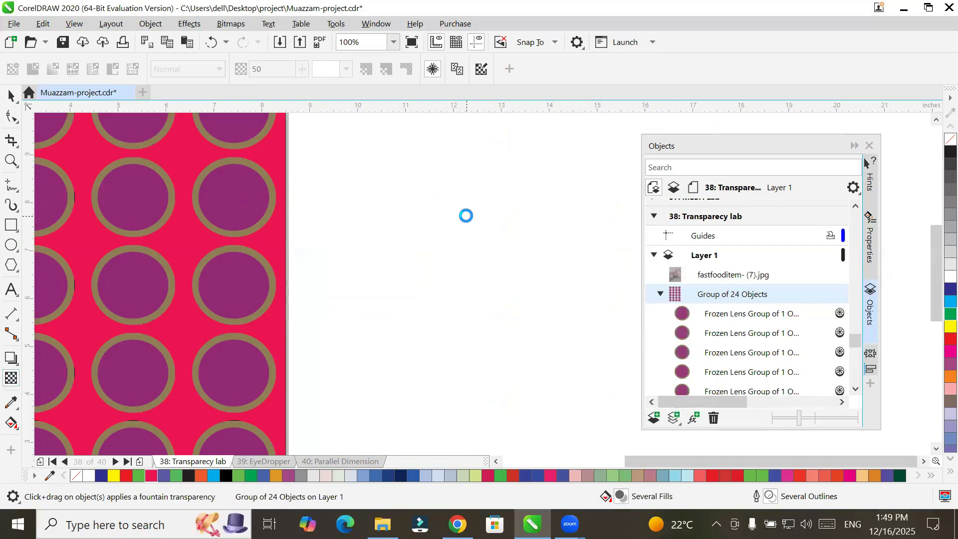
{"action": "key", "text": "ctrl+z"}
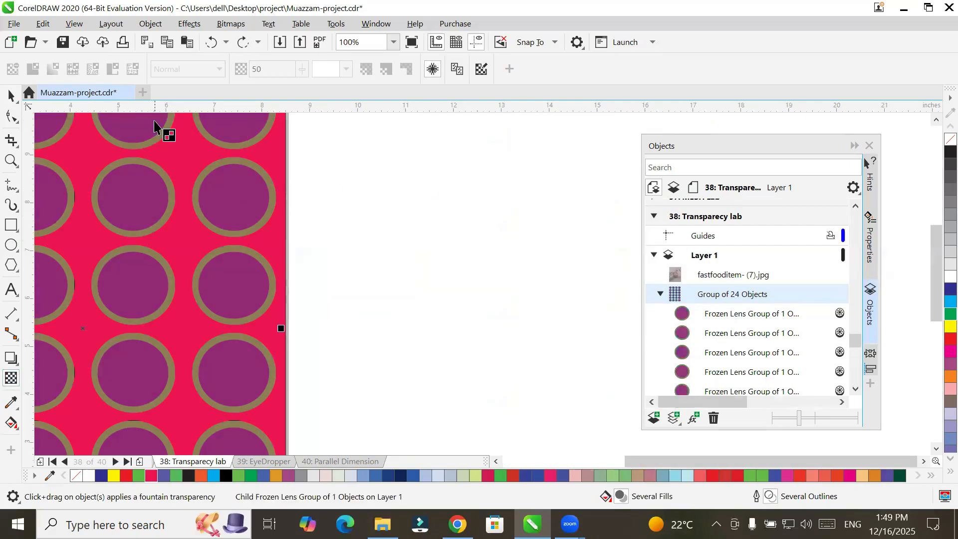
Step: Try moving the refrozen circle group from the pink rectangle to the blank area beside the page, and undo it
{"action": "left_click", "coordinate": [11, 95]}
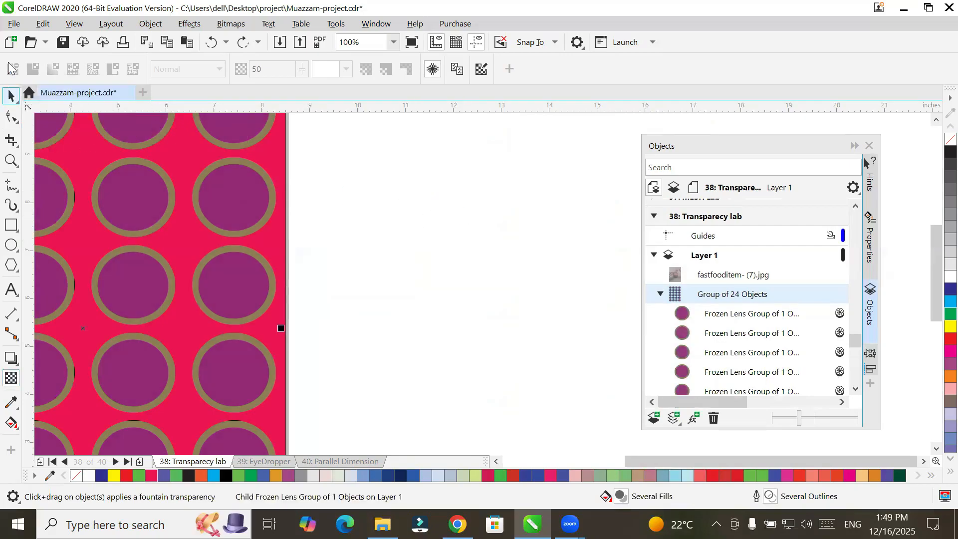
{"action": "left_click", "coordinate": [199, 161]}
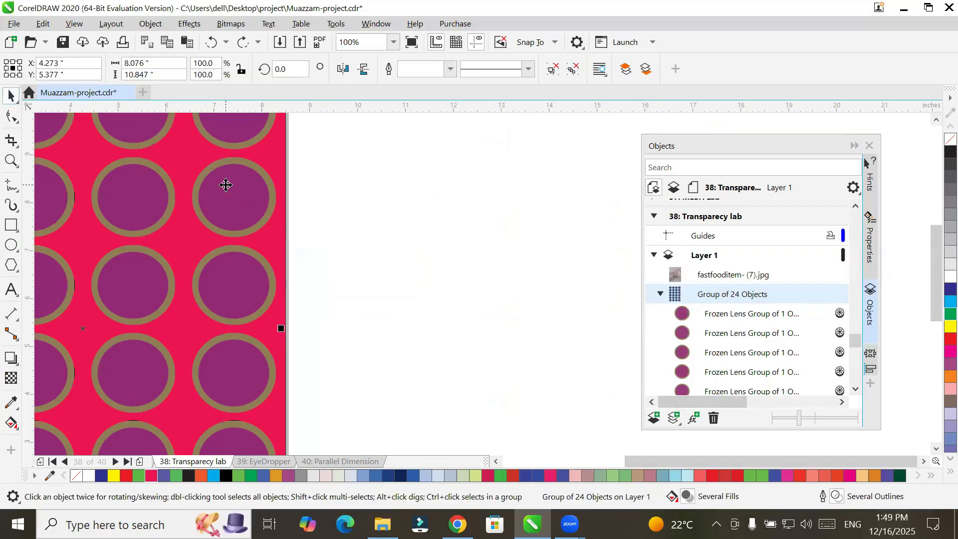
{"action": "left_click_drag", "start_coordinate": [229, 184], "coordinate": [633, 198]}
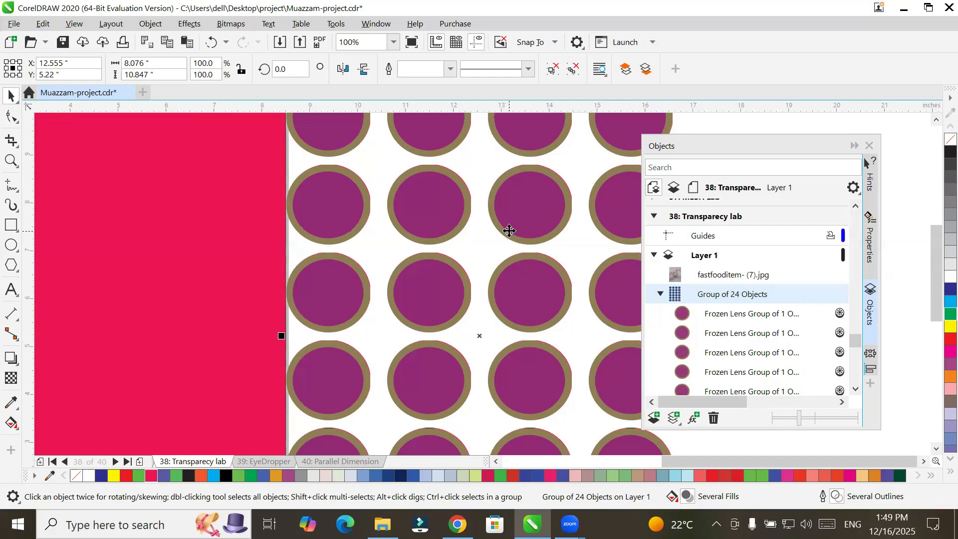
{"action": "key", "text": "ctrl+z"}
{"action": "scroll", "coordinate": [394, 226], "scroll_direction": "down", "scroll_amount": 2}
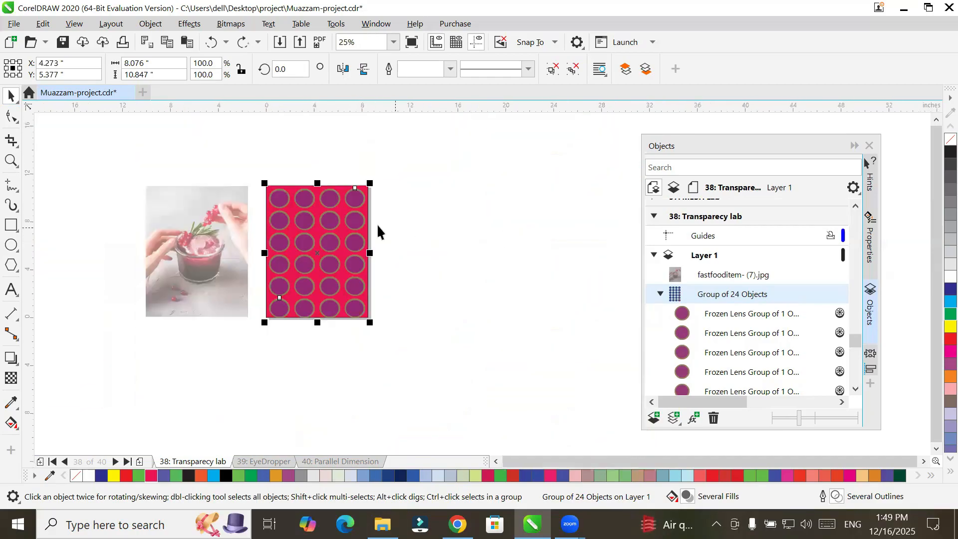
{"action": "scroll", "coordinate": [374, 222], "scroll_direction": "up", "scroll_amount": 1}
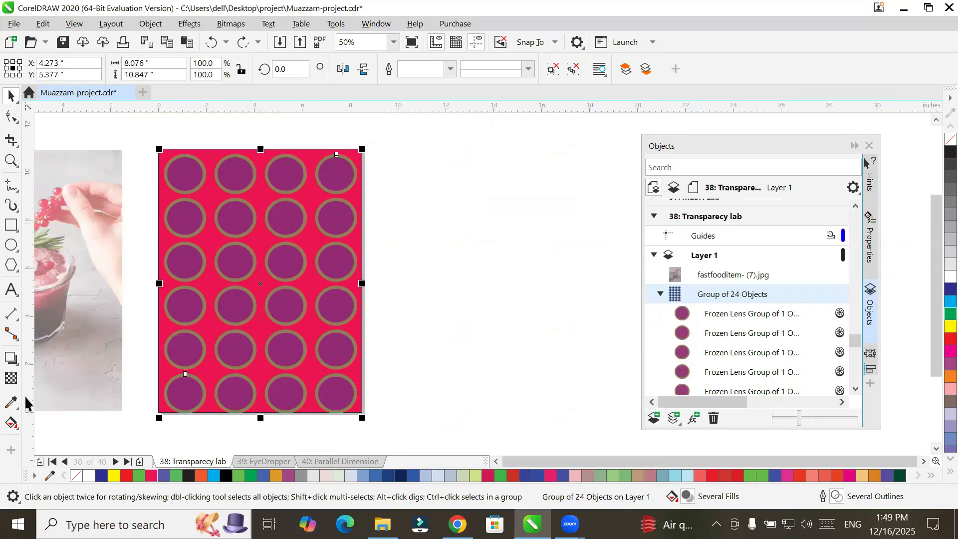
{"action": "left_click", "coordinate": [11, 378]}
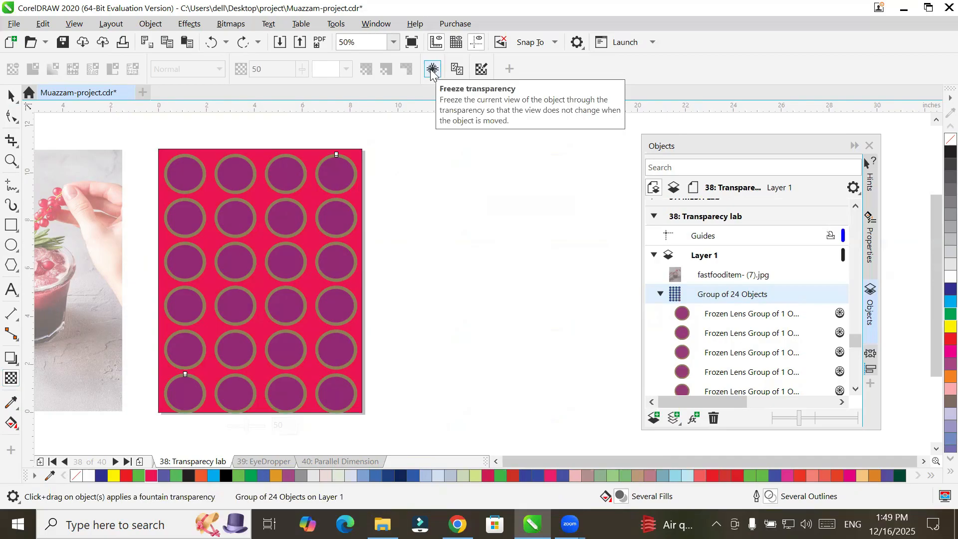
{"action": "left_click", "coordinate": [457, 69]}
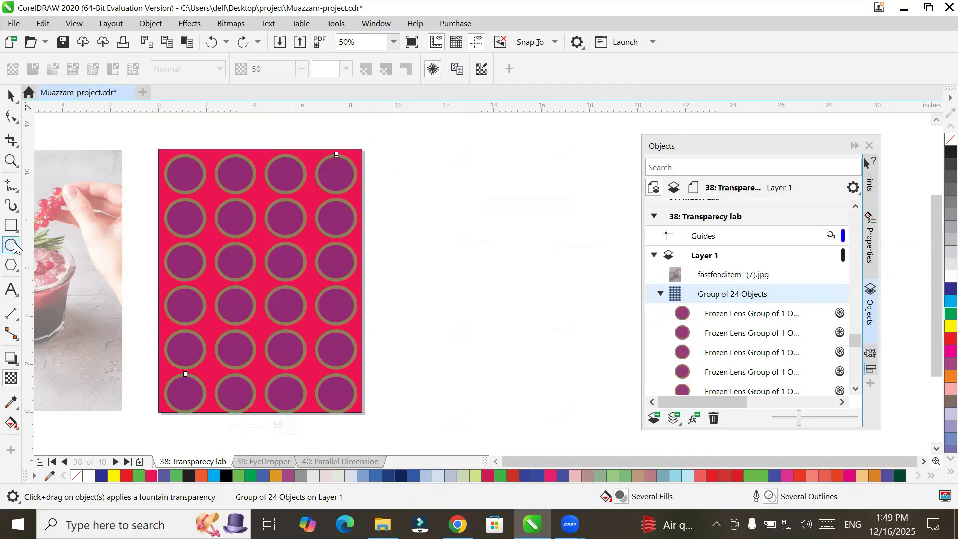
Step: Draw a rectangle about 3.0 by 2.7 inches beside the page's upper right edge and fill it with blue, C90 M71 Y0 K0
{"action": "left_click", "coordinate": [10, 225]}
{"action": "left_click_drag", "start_coordinate": [402, 151], "coordinate": [474, 217]}
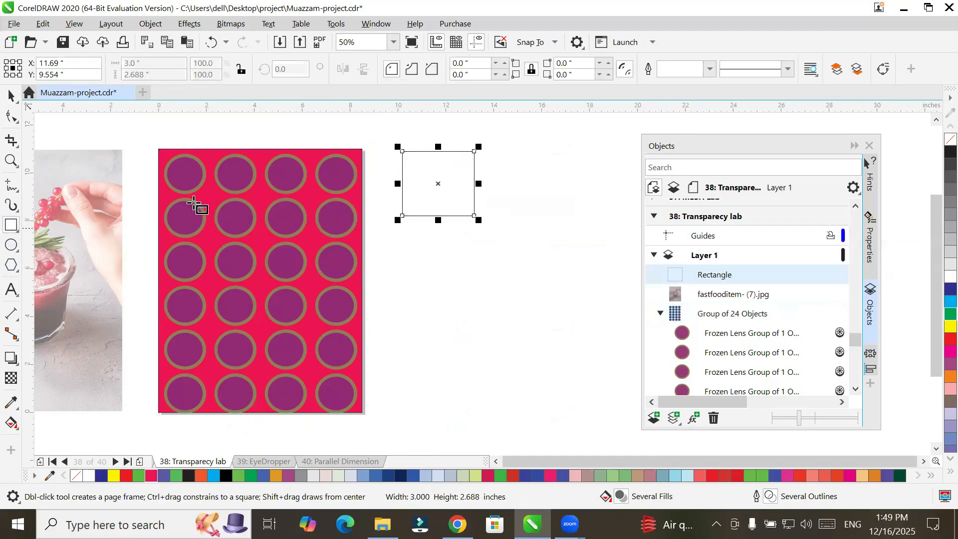
{"action": "left_click", "coordinate": [414, 477]}
Step: Duplicate the blue rectangle twice straight downward to form an evenly spaced column of three, and select all three
{"action": "left_click", "coordinate": [11, 95]}
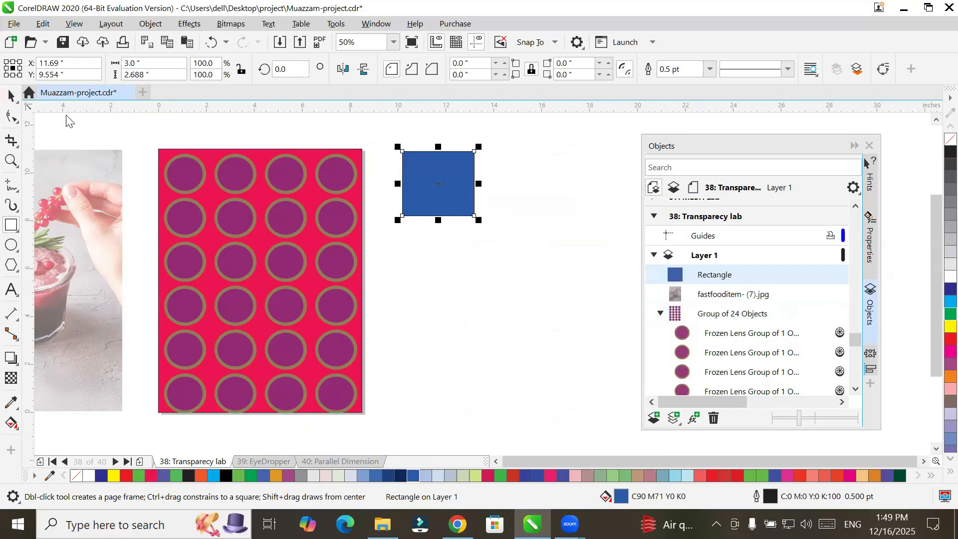
{"action": "left_click", "coordinate": [464, 229]}
{"action": "left_click_drag", "start_coordinate": [464, 228], "coordinate": [463, 273]}
{"action": "key", "text": "ctrl+r"}
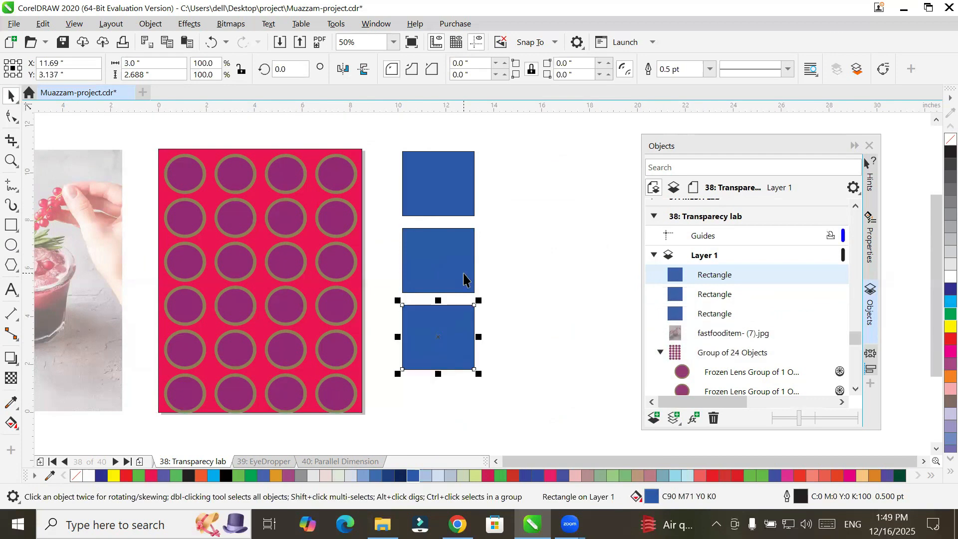
{"action": "left_click_drag", "start_coordinate": [377, 135], "coordinate": [523, 391]}
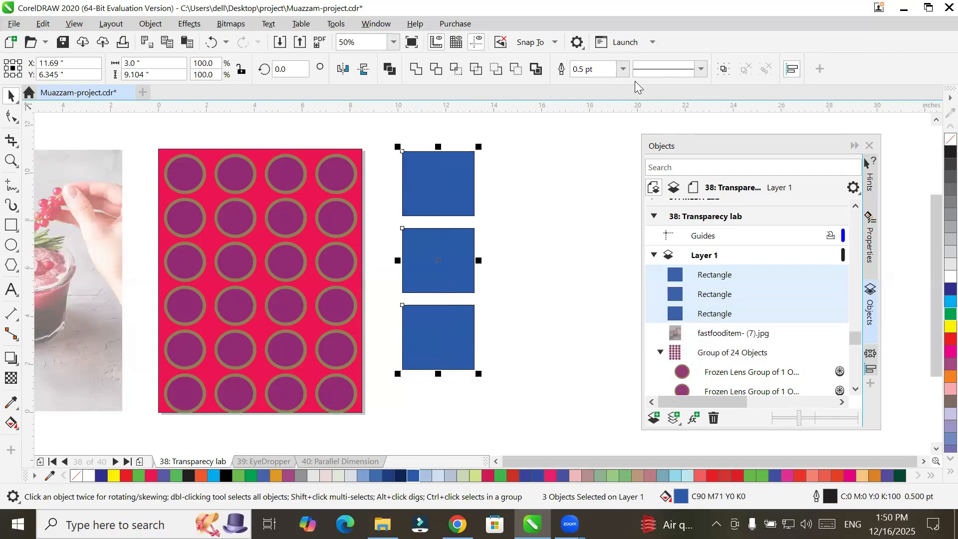
Step: Set the three blue rectangles' outline width to 16 pt and copy the transparency of a frozen circle onto them
{"action": "left_click", "coordinate": [623, 69]}
{"action": "left_click", "coordinate": [579, 210]}
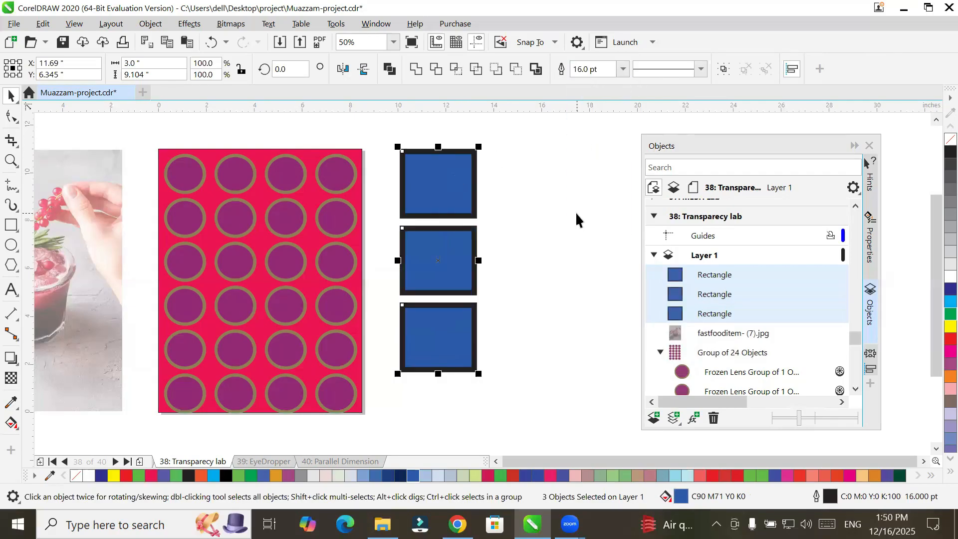
{"action": "left_click", "coordinate": [11, 378]}
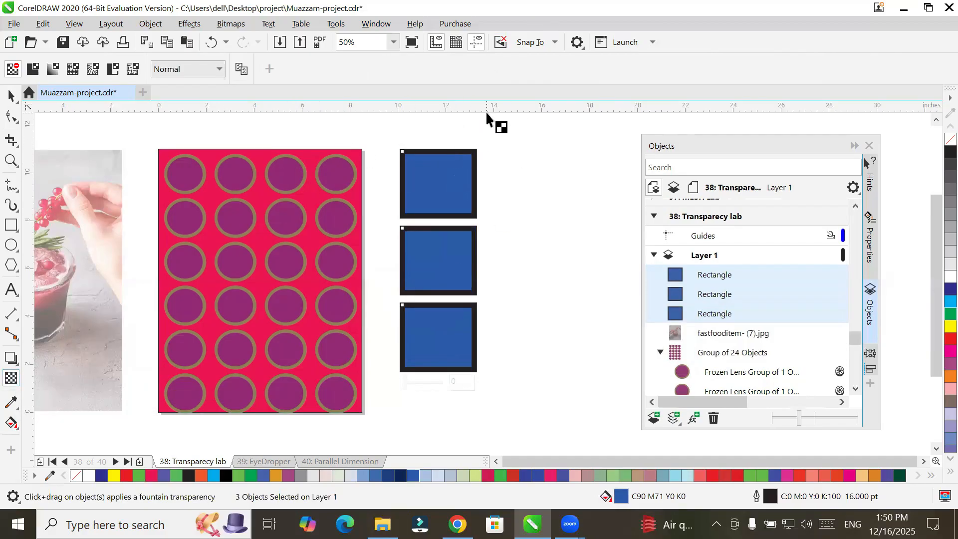
{"action": "left_click", "coordinate": [243, 72]}
{"action": "left_click", "coordinate": [280, 169]}
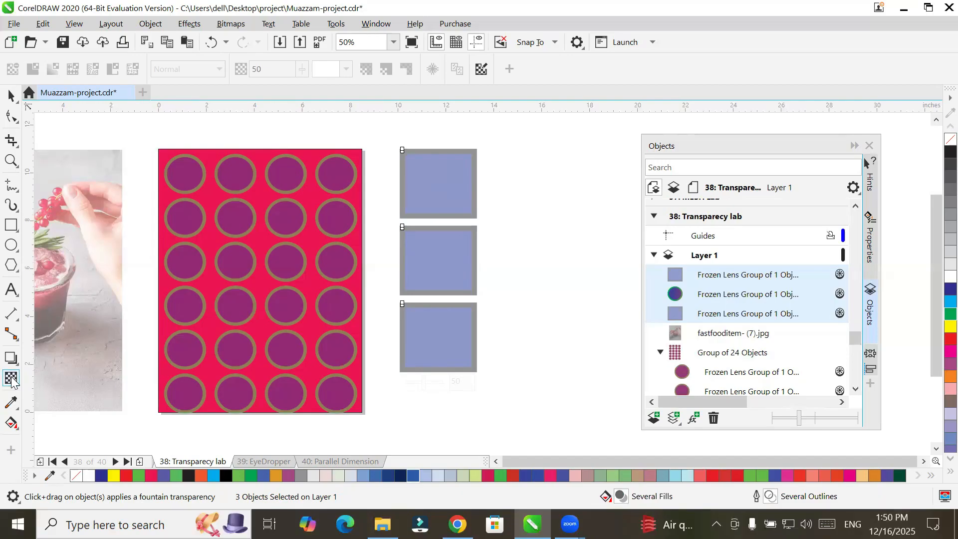
Step: Move the semi-transparent drink photo onto the page so it covers the pink rectangle with the circles, and deselect it
{"action": "scroll", "coordinate": [153, 283], "scroll_direction": "down", "scroll_amount": 2}
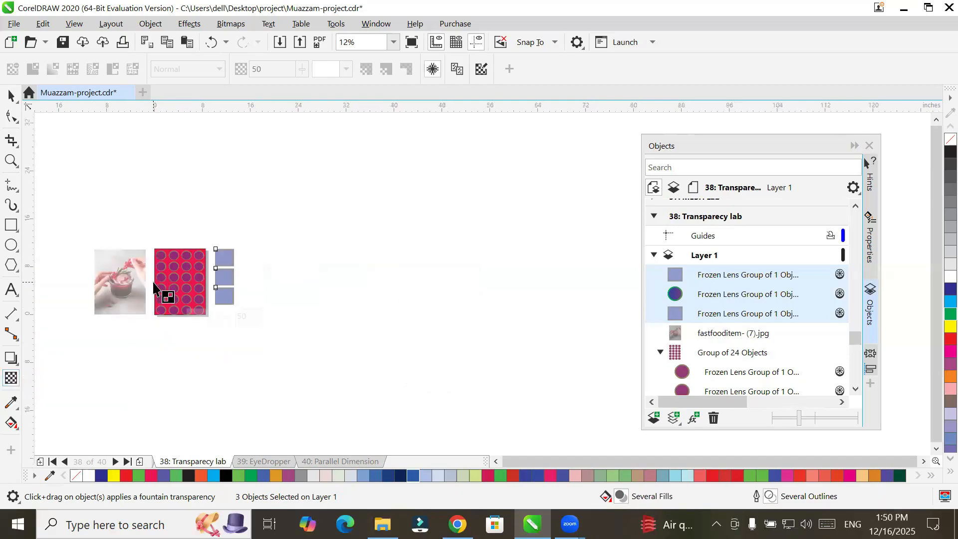
{"action": "scroll", "coordinate": [122, 274], "scroll_direction": "up", "scroll_amount": 1}
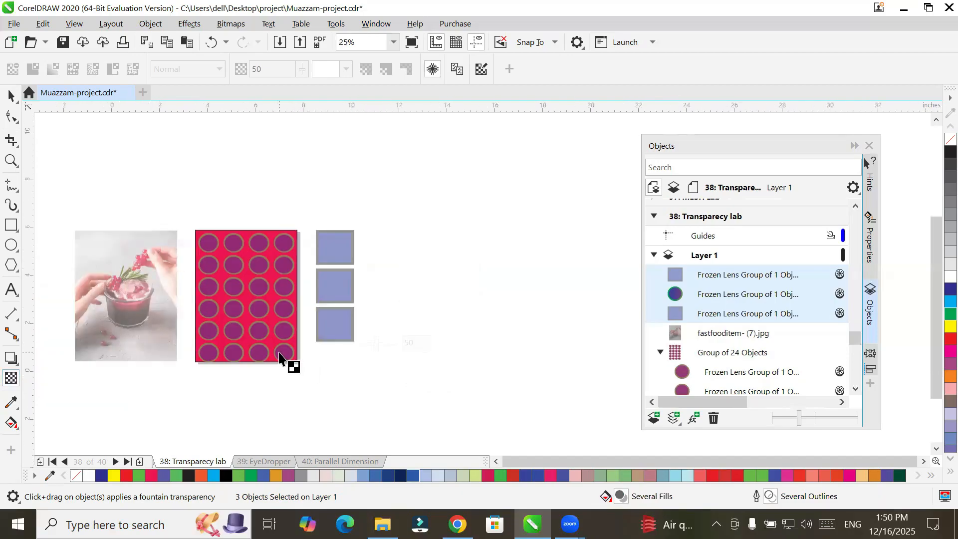
{"action": "scroll", "coordinate": [281, 354], "scroll_direction": "up", "scroll_amount": 1}
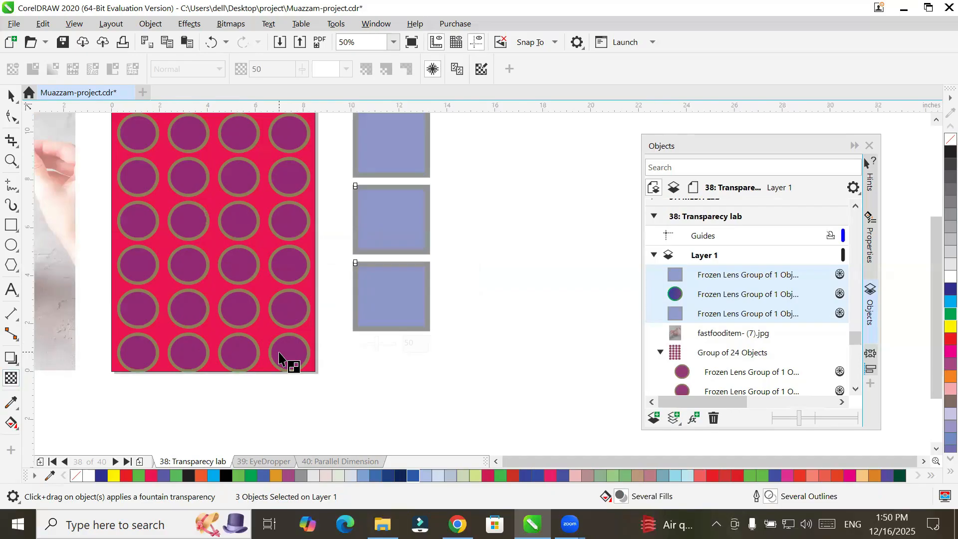
{"action": "left_click", "coordinate": [11, 96]}
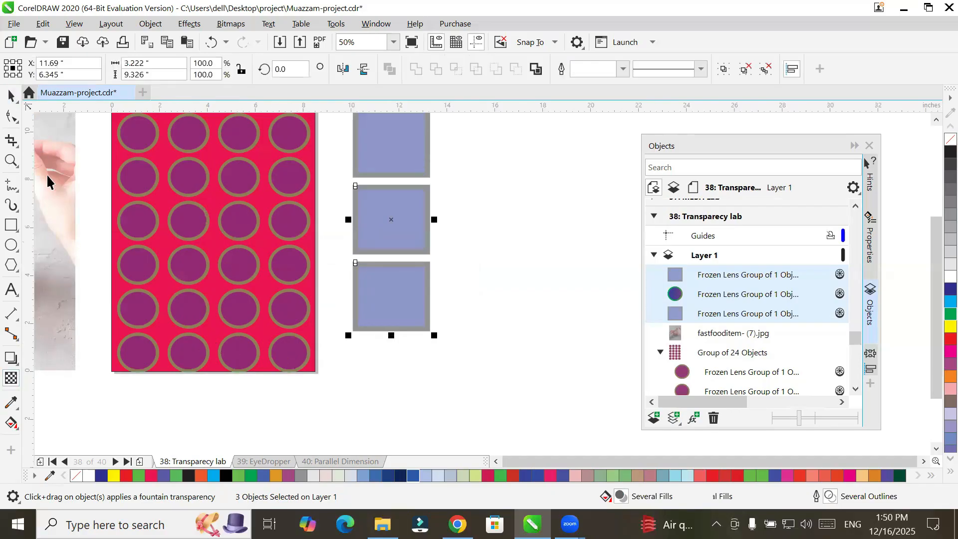
{"action": "left_click_drag", "start_coordinate": [66, 215], "coordinate": [310, 219]}
{"action": "left_click", "coordinate": [271, 401]}
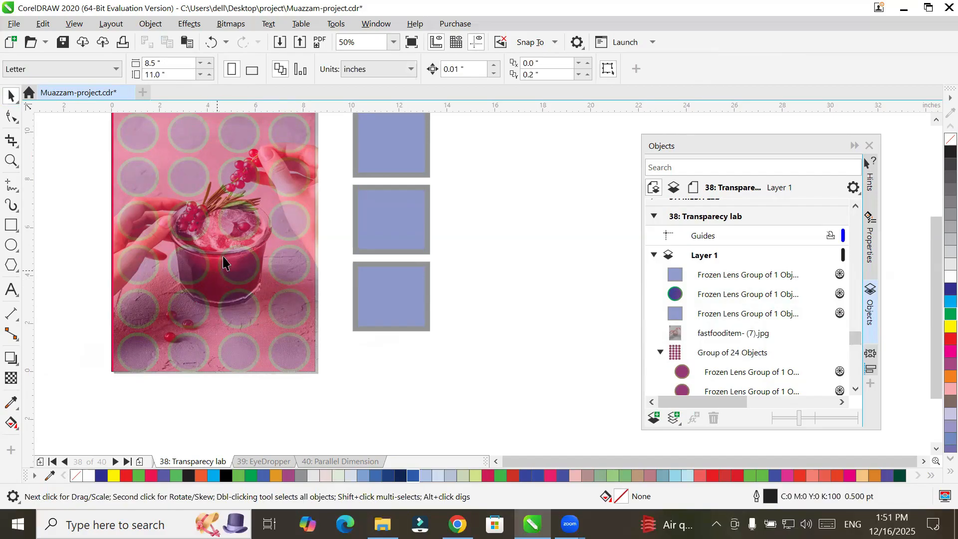
{"action": "scroll", "coordinate": [232, 238], "scroll_direction": "up", "scroll_amount": 2}
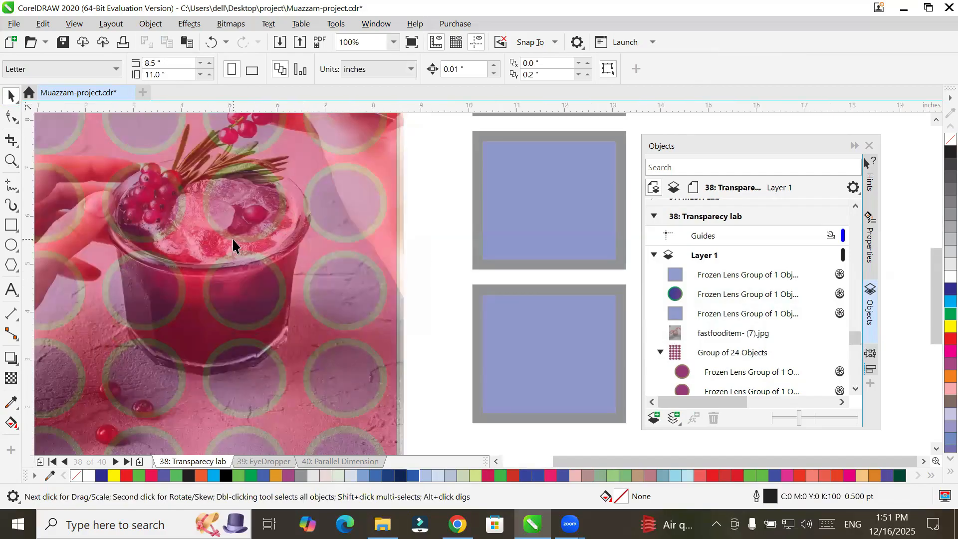
{"action": "scroll", "coordinate": [232, 244], "scroll_direction": "down", "scroll_amount": 2}
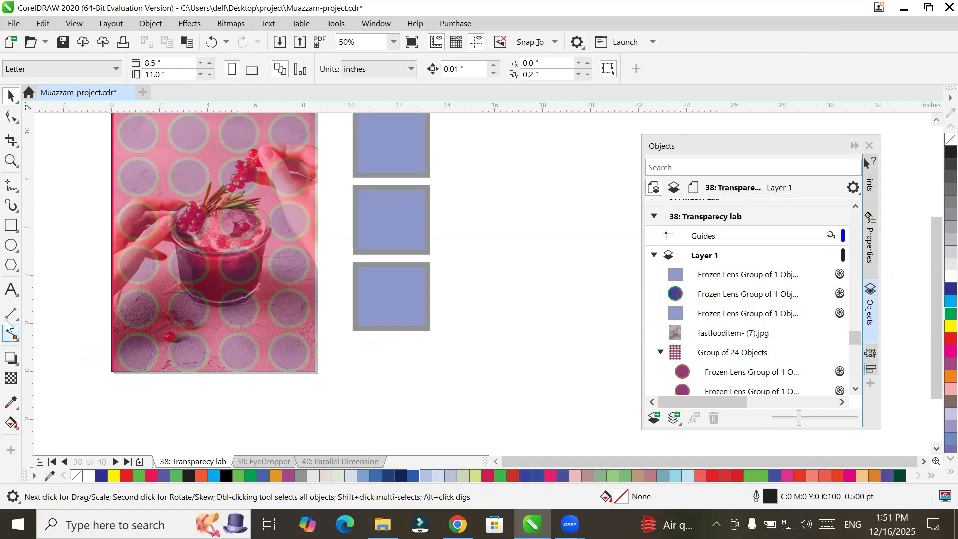
Step: Add the artistic text "Tranparecny lab effects" near the page's upper edge and scale it up to about 62 pt
{"action": "key", "text": "F8"}
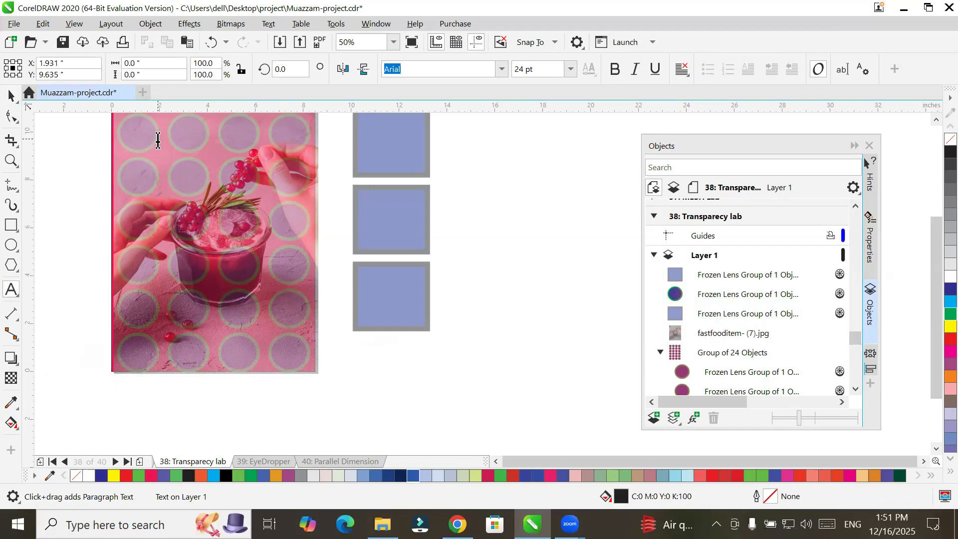
{"action": "type", "text": "Tranparecny lab effects"}
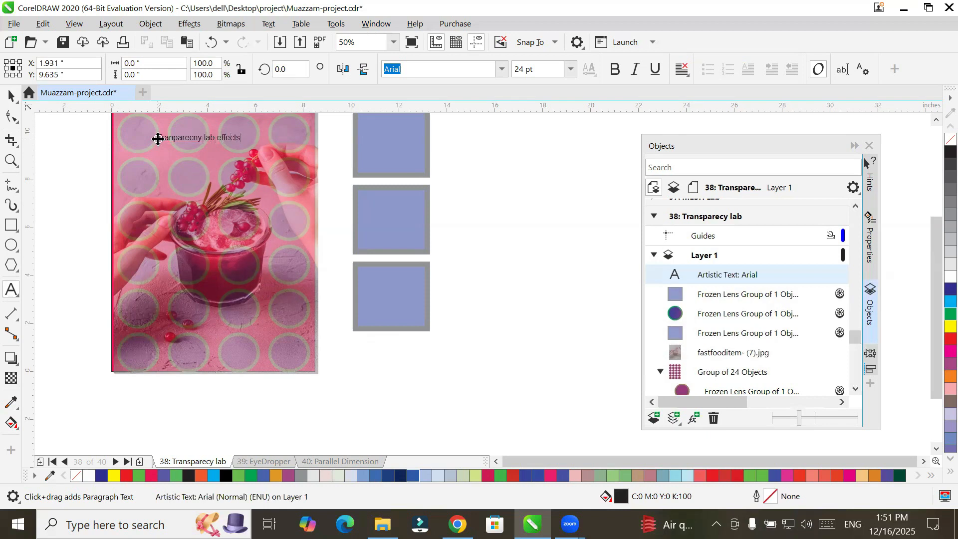
{"action": "left_click", "coordinate": [158, 139]}
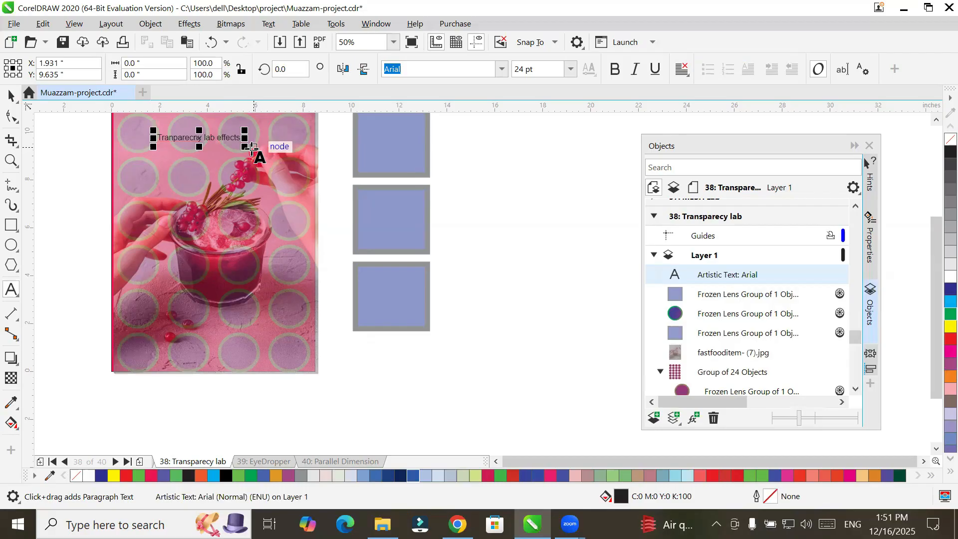
{"action": "left_click_drag", "start_coordinate": [244, 145], "coordinate": [373, 220]}
{"action": "key", "text": "ctrl+space"}
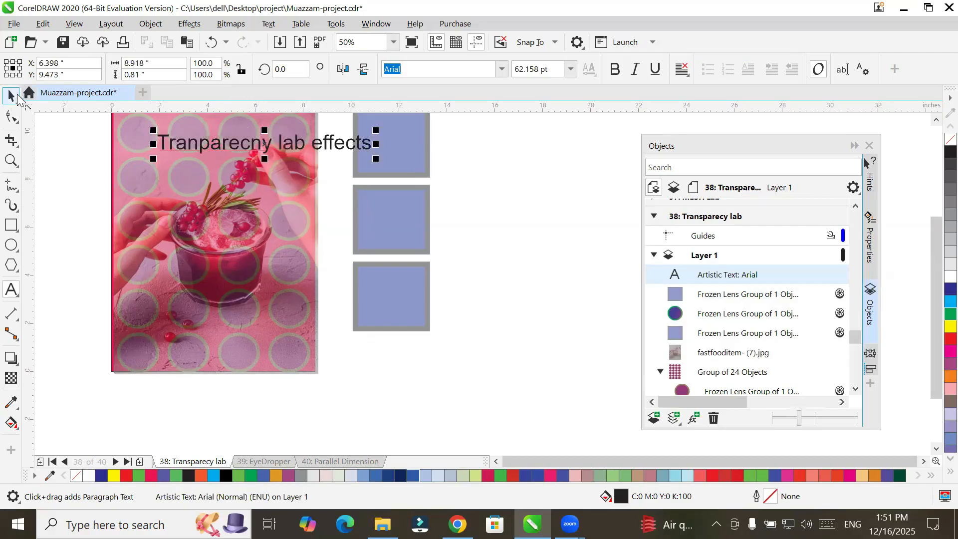
Step: Shift the text line left over the page and duplicate it downward into seven evenly spaced lines covering the photo
{"action": "left_click_drag", "start_coordinate": [271, 145], "coordinate": [224, 154]}
{"action": "key", "text": "ctrl+z"}
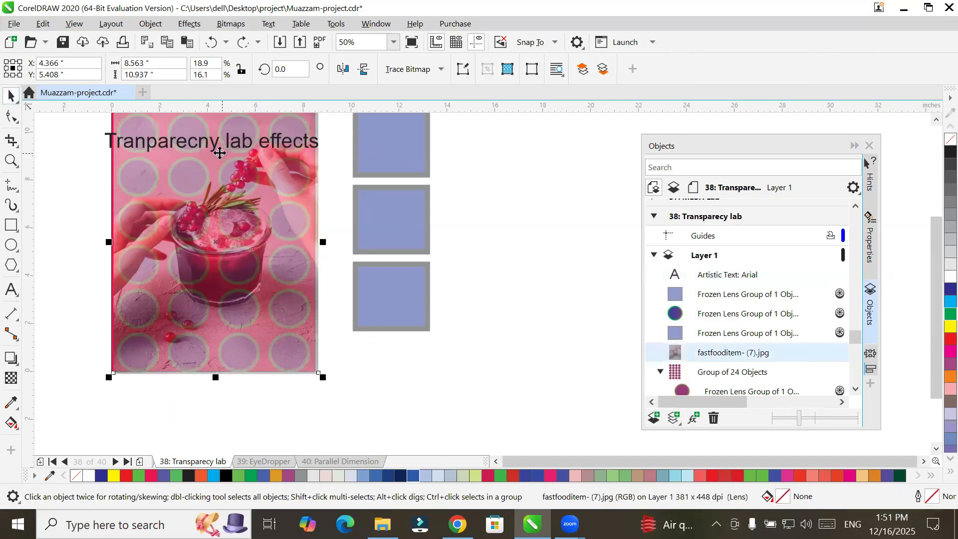
{"action": "left_click", "coordinate": [145, 139]}
{"action": "left_click_drag", "start_coordinate": [144, 139], "coordinate": [149, 173]}
{"action": "right_click", "coordinate": [149, 172]}
{"action": "key", "text": "ctrl+r"}
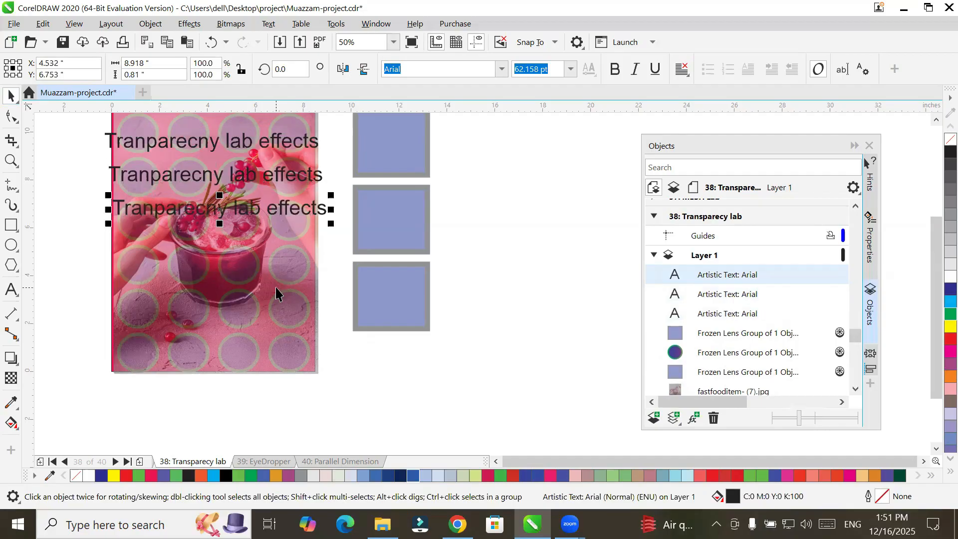
{"action": "key", "text": "ctrl+r"}
{"action": "key", "text": "ctrl+r"}
{"action": "key", "text": "ctrl+r"}
{"action": "key", "text": "ctrl+r"}
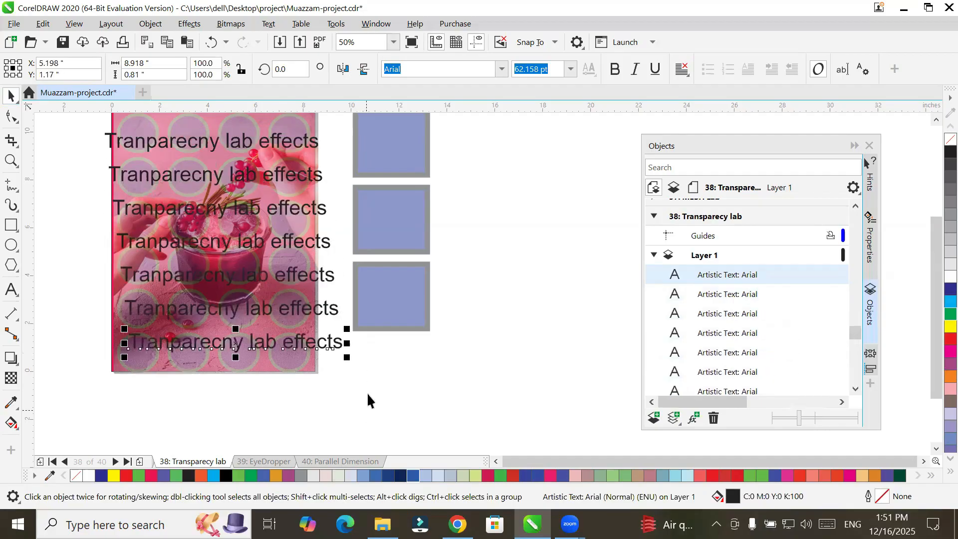
{"action": "scroll", "coordinate": [285, 167], "scroll_direction": "up", "scroll_amount": 1}
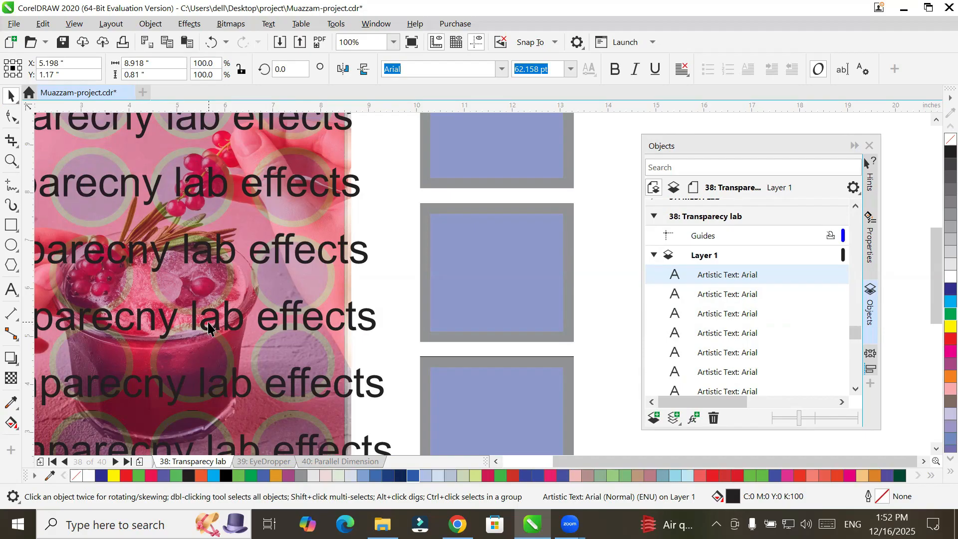
{"action": "scroll", "coordinate": [208, 326], "scroll_direction": "down", "scroll_amount": 2}
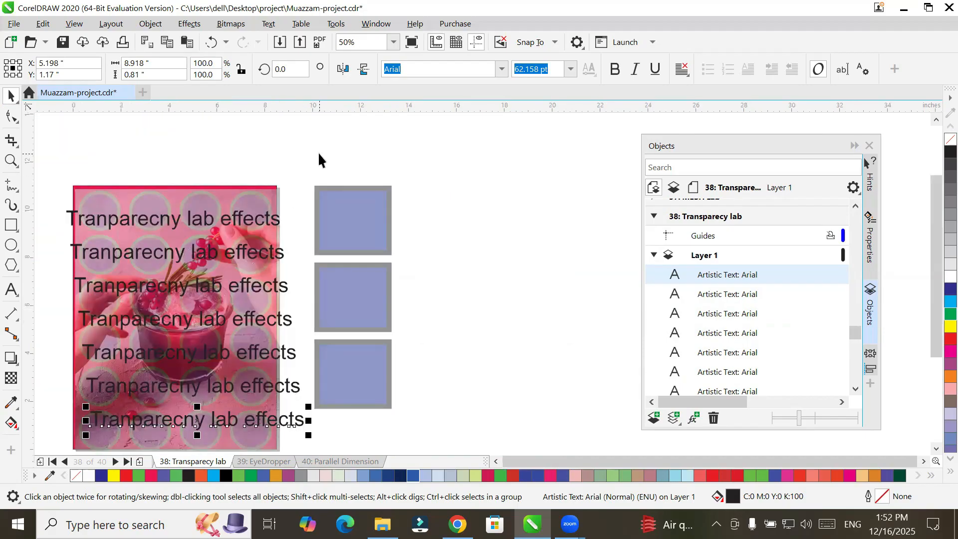
{"action": "left_click", "coordinate": [463, 189]}
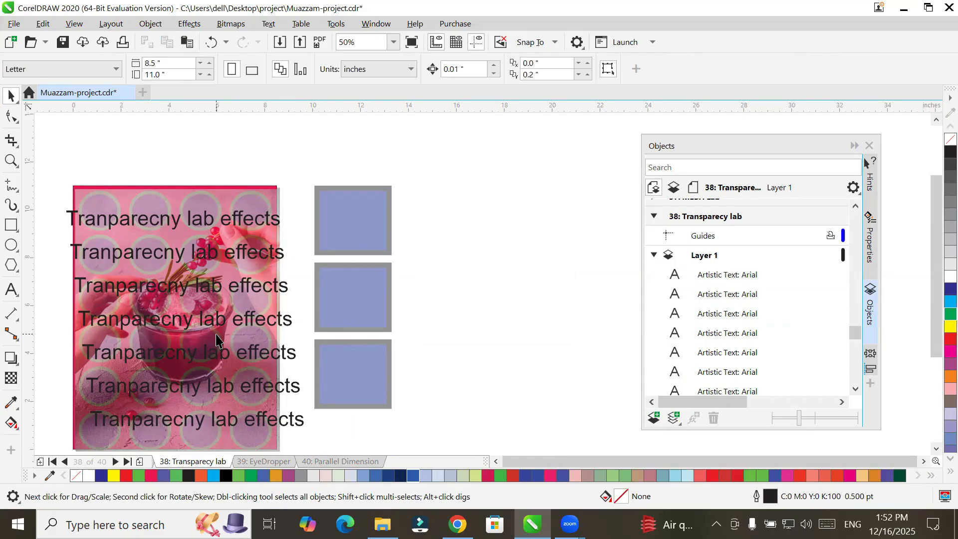
Step: Insert a new blank page after the Transparecy lab page
{"action": "left_click", "coordinate": [936, 448]}
{"action": "left_click", "coordinate": [937, 448]}
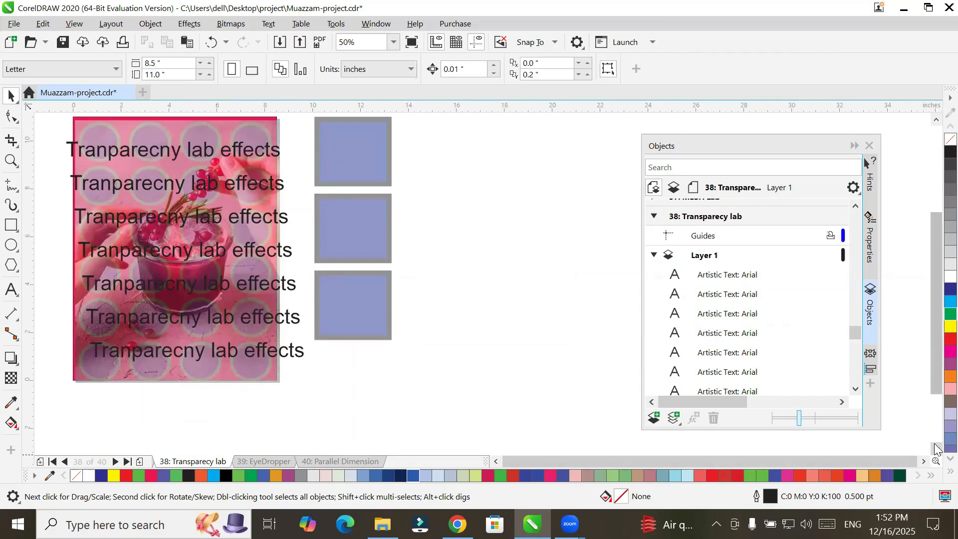
{"action": "right_click", "coordinate": [190, 464]}
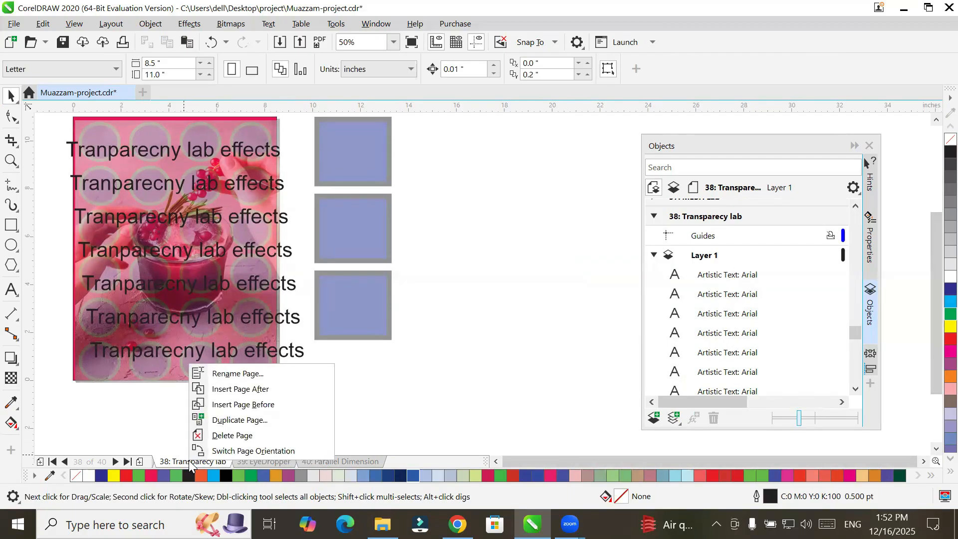
{"action": "left_click", "coordinate": [275, 392]}
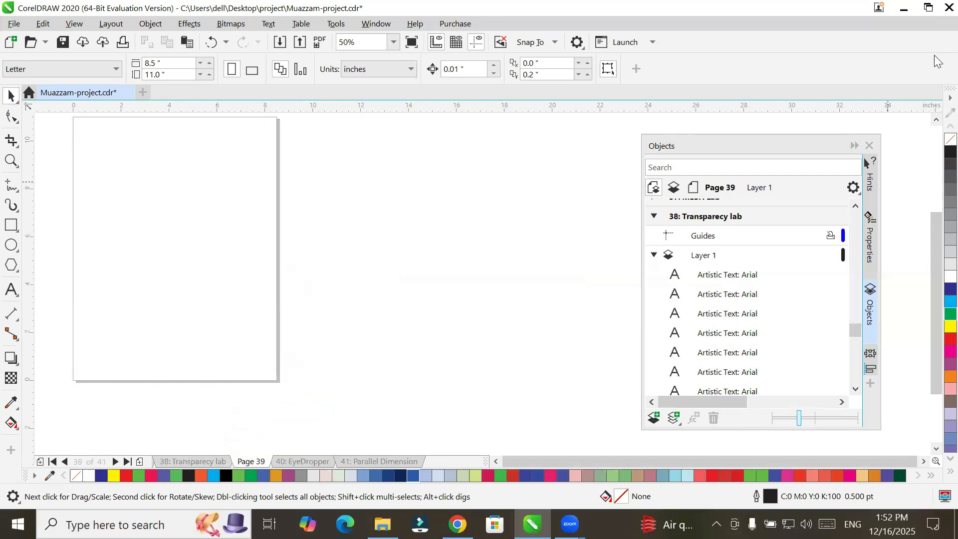
Step: Import the dark-haired woman's close-up portrait with red lips from the FACES folder and place it on the page at about 6.5 by 8.2 inches
{"action": "left_click", "coordinate": [937, 121]}
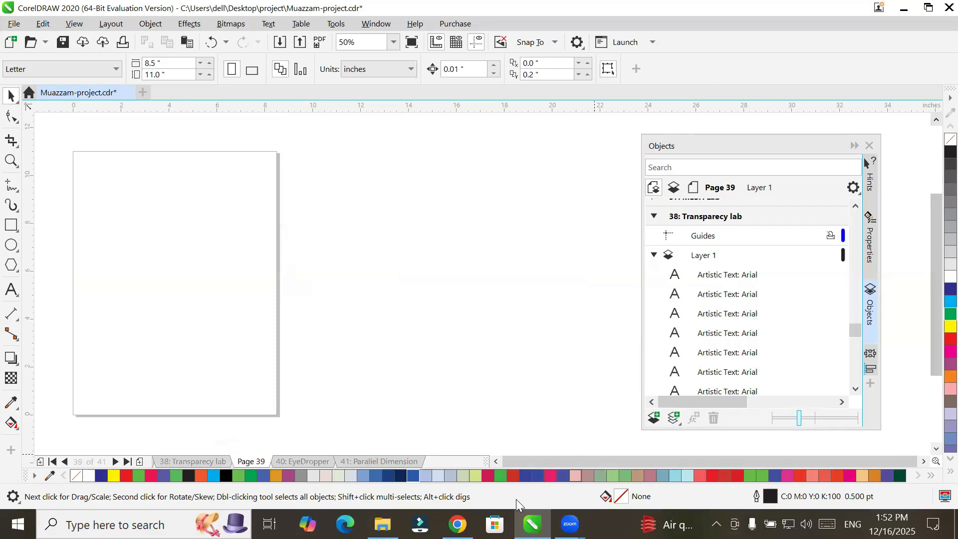
{"action": "left_click", "coordinate": [494, 460]}
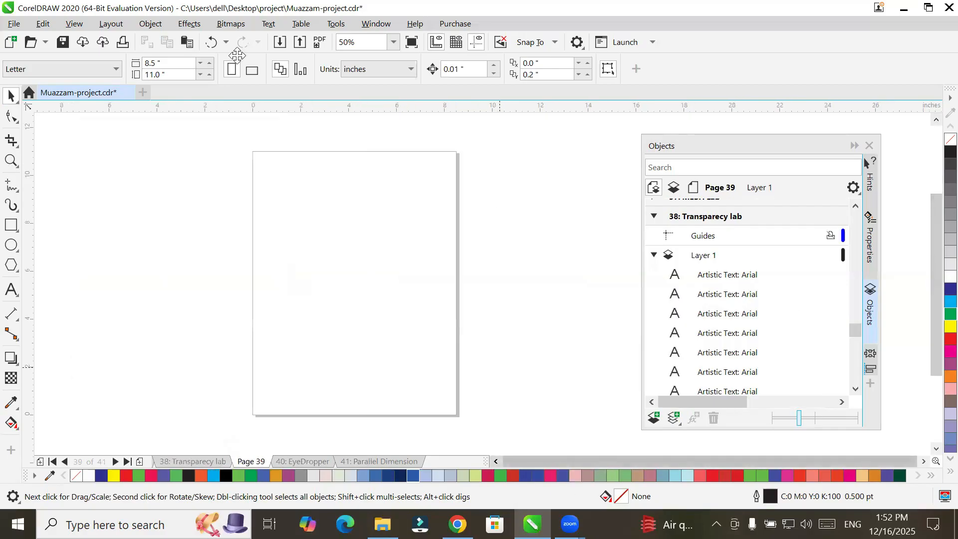
{"action": "left_click", "coordinate": [281, 41]}
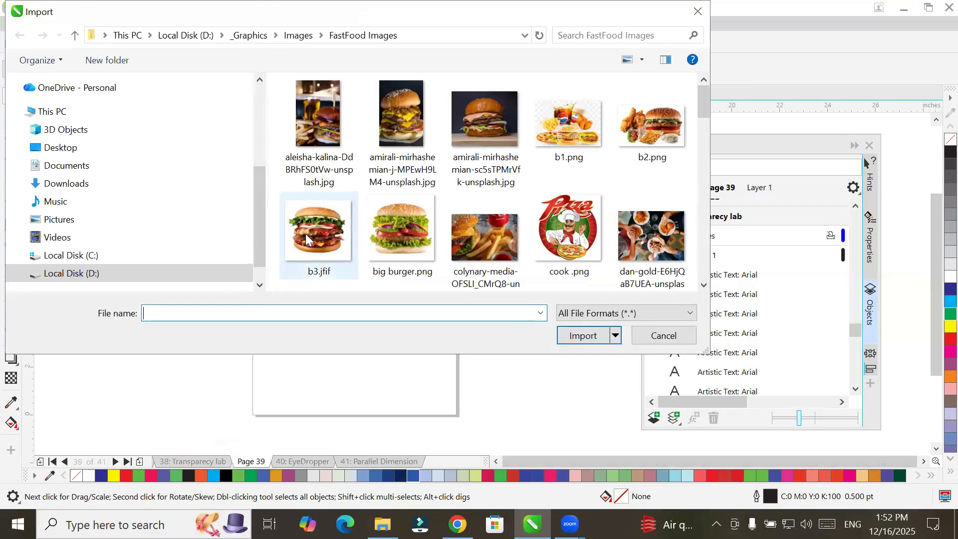
{"action": "left_click", "coordinate": [300, 37]}
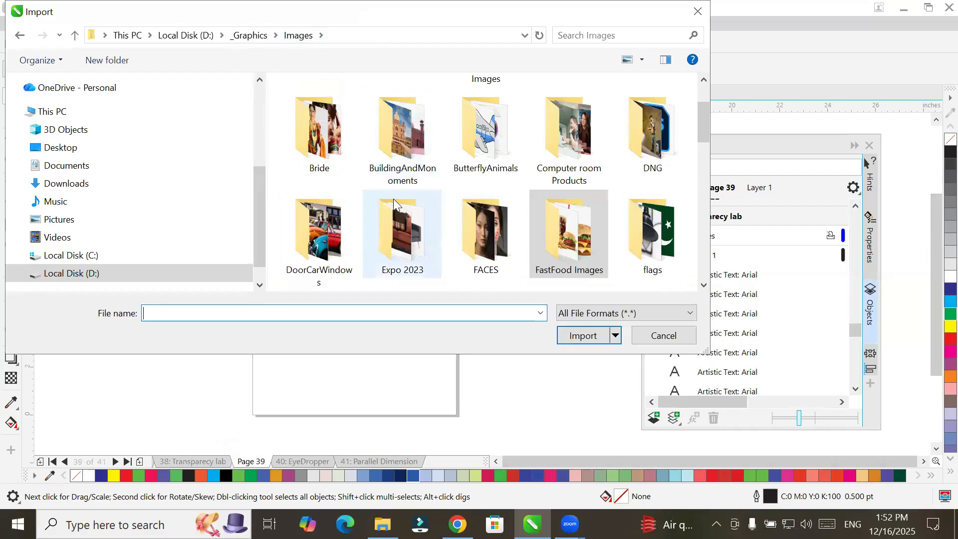
{"action": "double_click", "coordinate": [495, 242]}
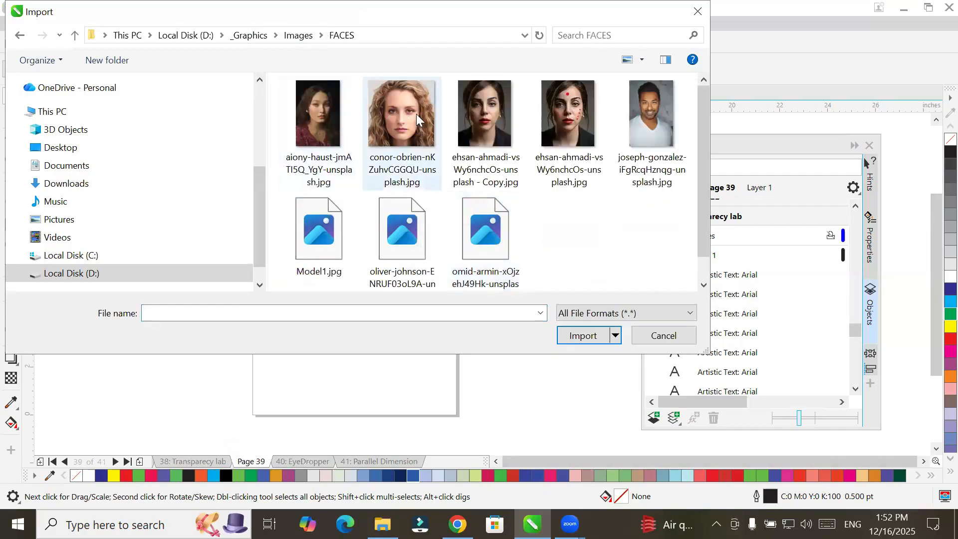
{"action": "left_click", "coordinate": [416, 114]}
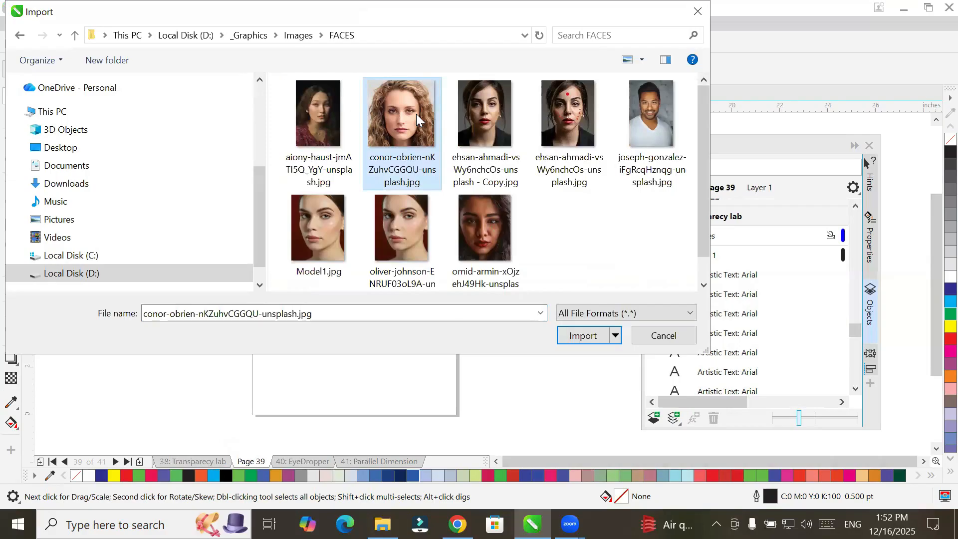
{"action": "left_click", "coordinate": [479, 234]}
{"action": "left_click", "coordinate": [581, 336]}
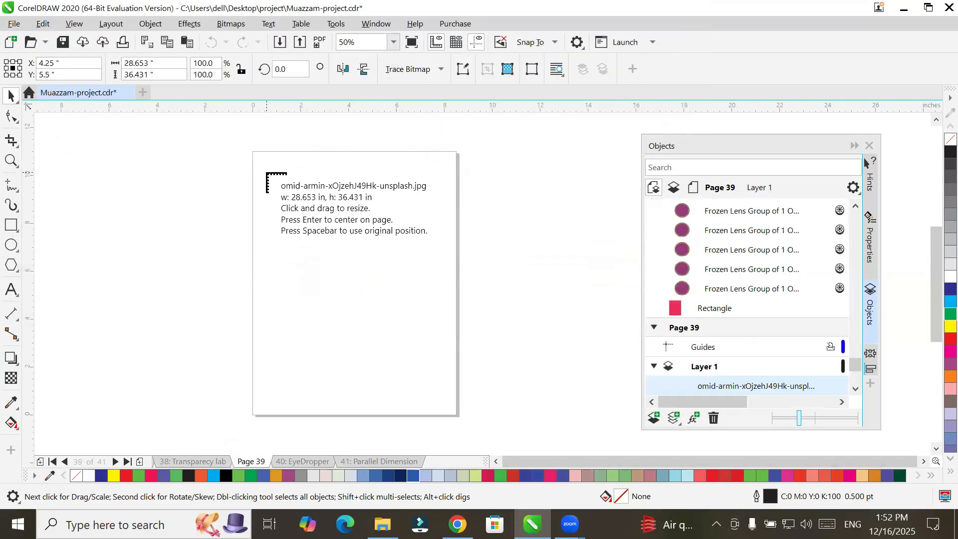
{"action": "left_click_drag", "start_coordinate": [266, 172], "coordinate": [421, 368]}
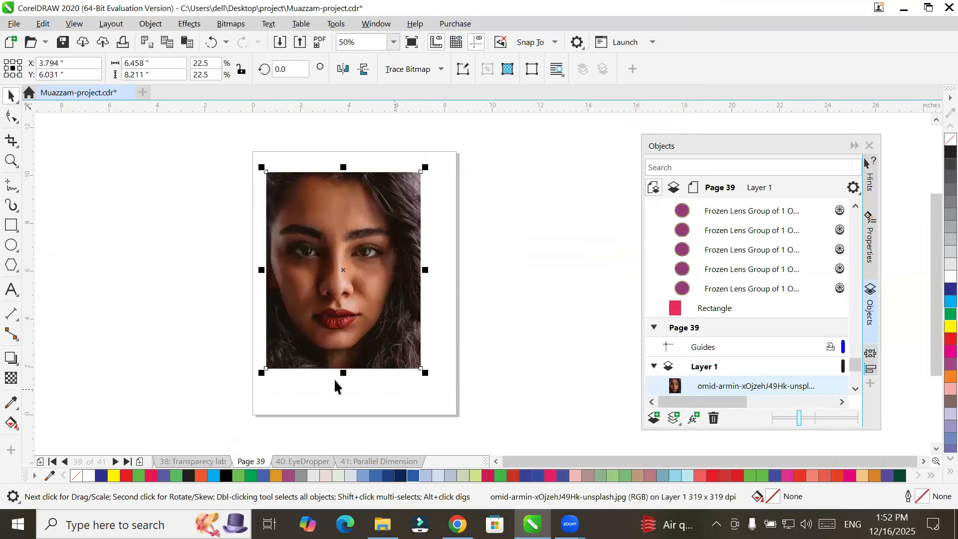
{"action": "left_click_drag", "start_coordinate": [367, 291], "coordinate": [370, 295]}
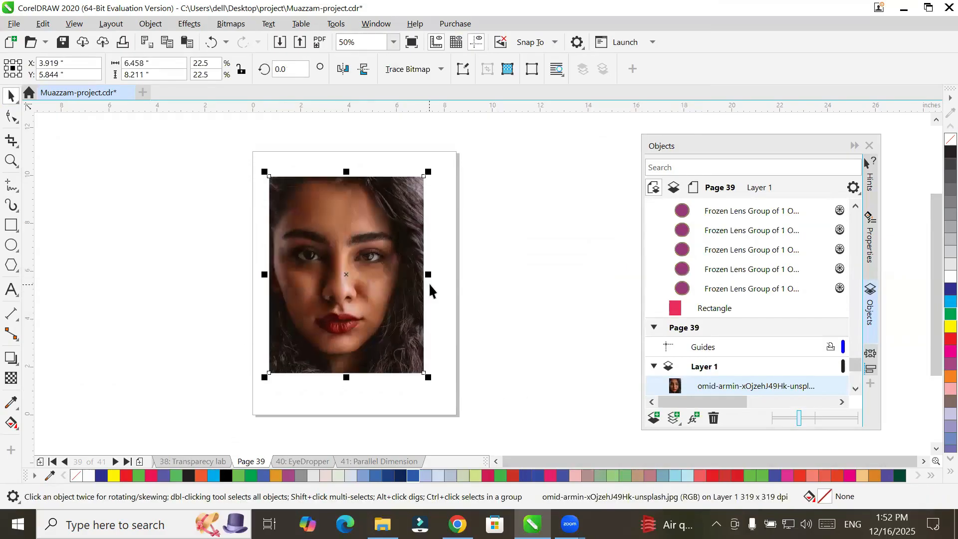
{"action": "left_click", "coordinate": [527, 305]}
Step: Draw a circular pie shape about 8.6 inches across over the portrait, spanning 0 to 270 degrees
{"action": "left_click", "coordinate": [12, 245]}
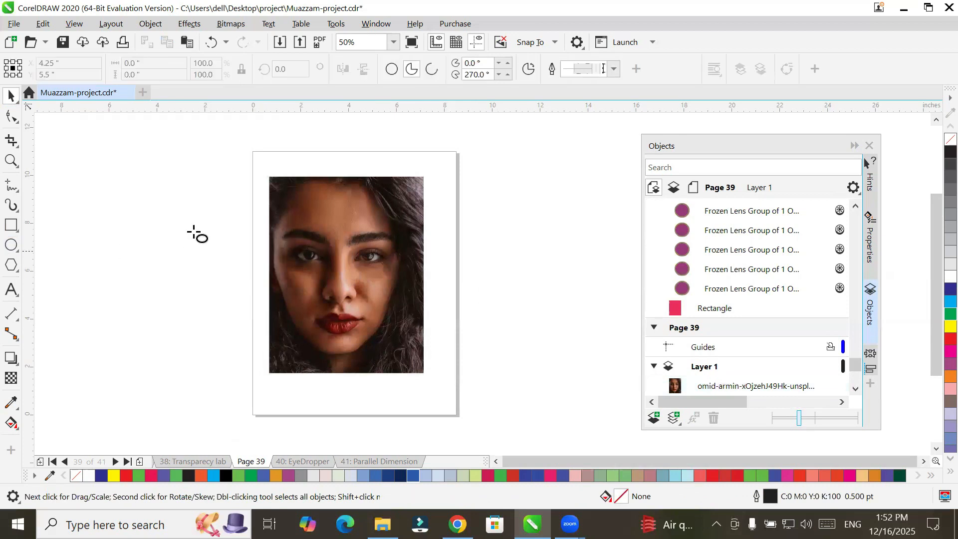
{"action": "left_click_drag", "start_coordinate": [252, 182], "coordinate": [458, 355]}
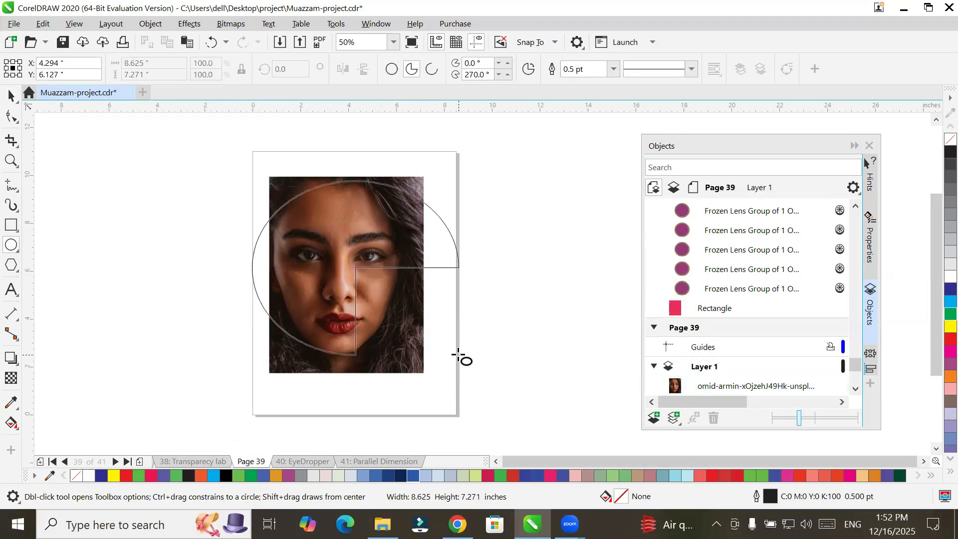
{"action": "key", "text": "ctrl"}
{"action": "left_click_drag", "start_coordinate": [459, 354], "coordinate": [458, 354]}
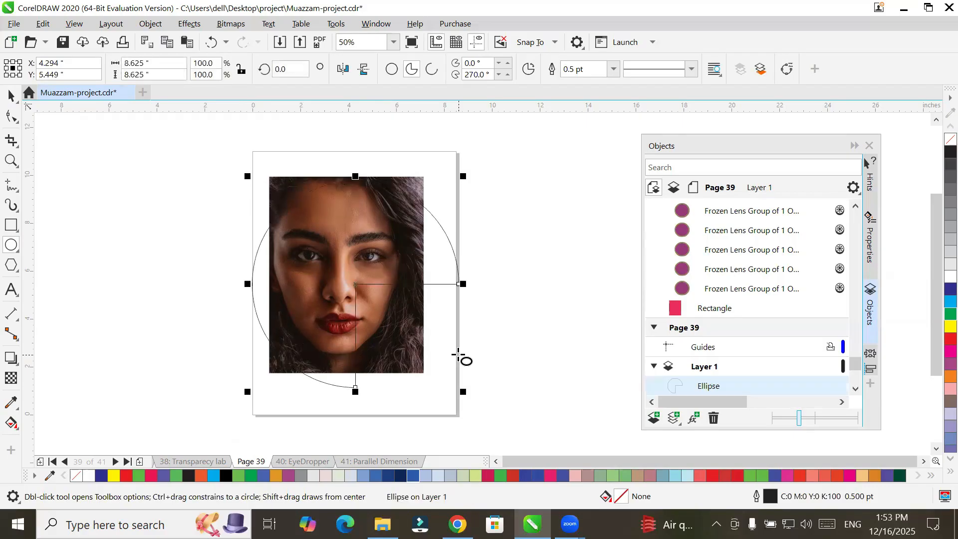
Step: Convert the pie shape over the portrait into a full circle and fill it with crimson (C0 M100 Y58 K0)
{"action": "left_click", "coordinate": [393, 73]}
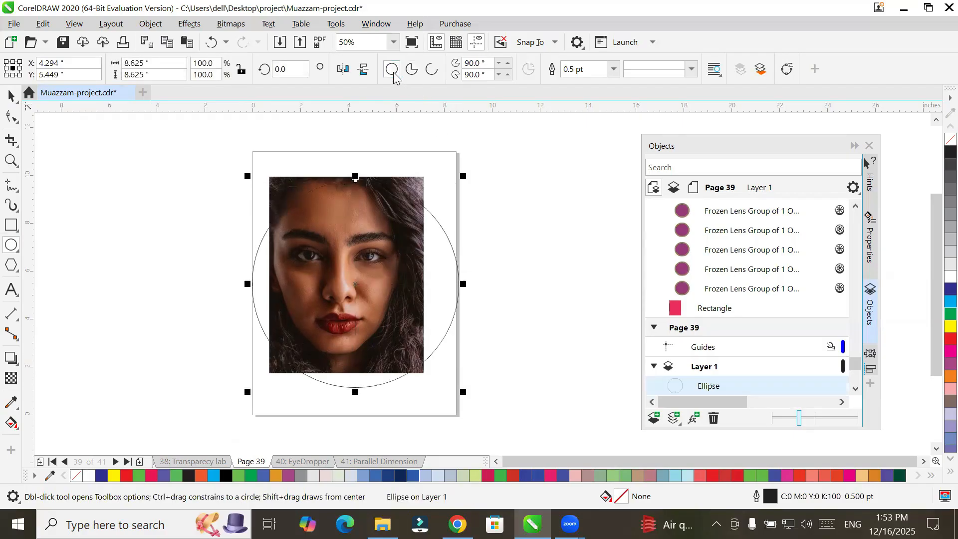
{"action": "left_click", "coordinate": [153, 475]}
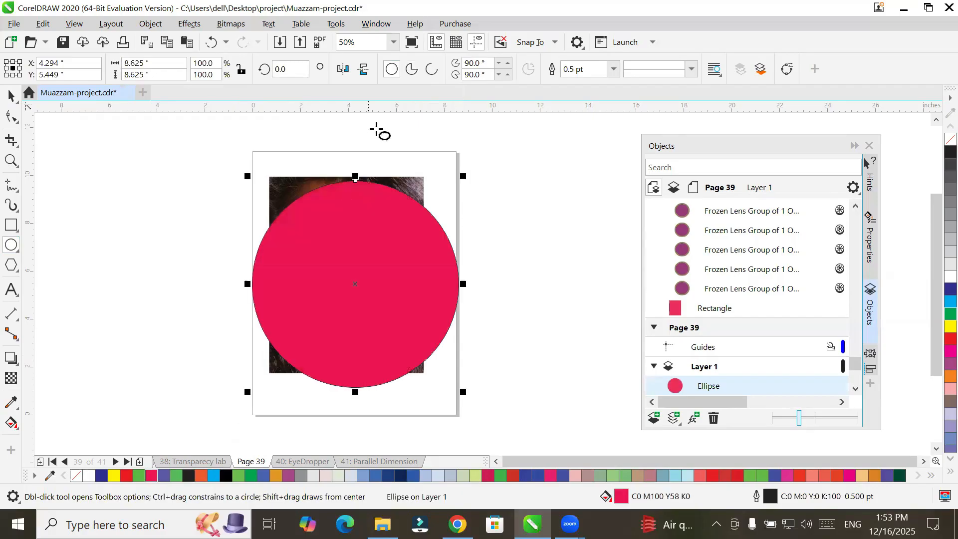
Step: Turn the crimson circle back into a 0 to 270 degree pie and try mirroring it horizontally and vertically
{"action": "left_click", "coordinate": [412, 70]}
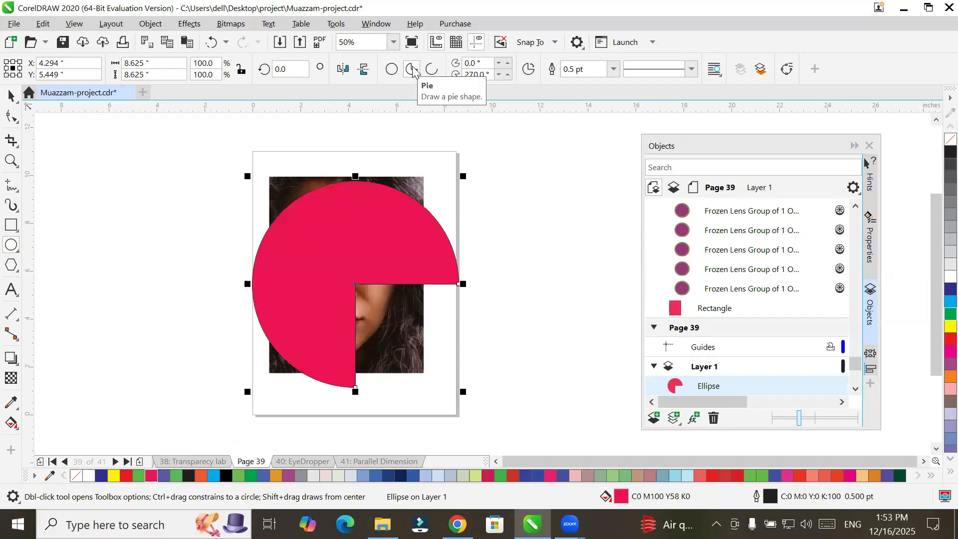
{"action": "left_click", "coordinate": [364, 69]}
{"action": "left_click", "coordinate": [344, 71]}
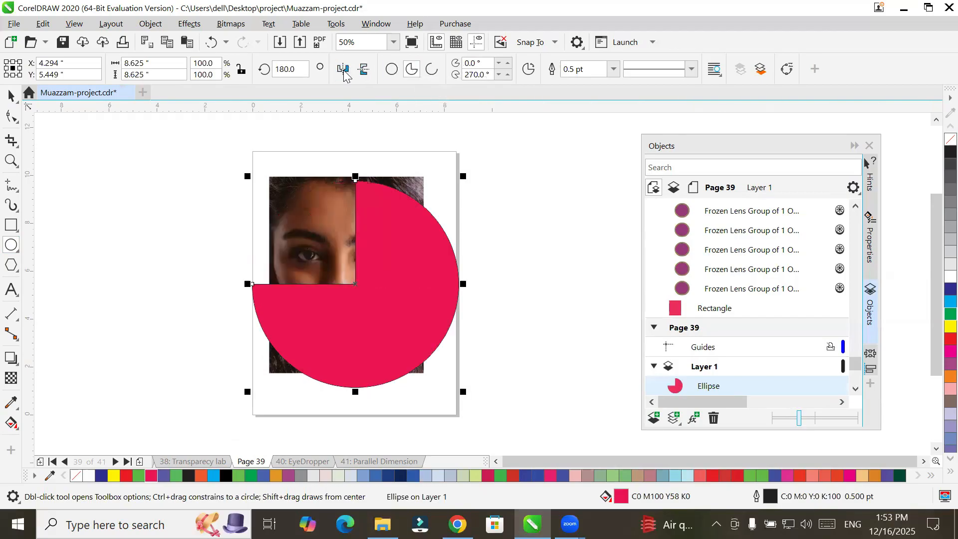
{"action": "left_click", "coordinate": [344, 72]}
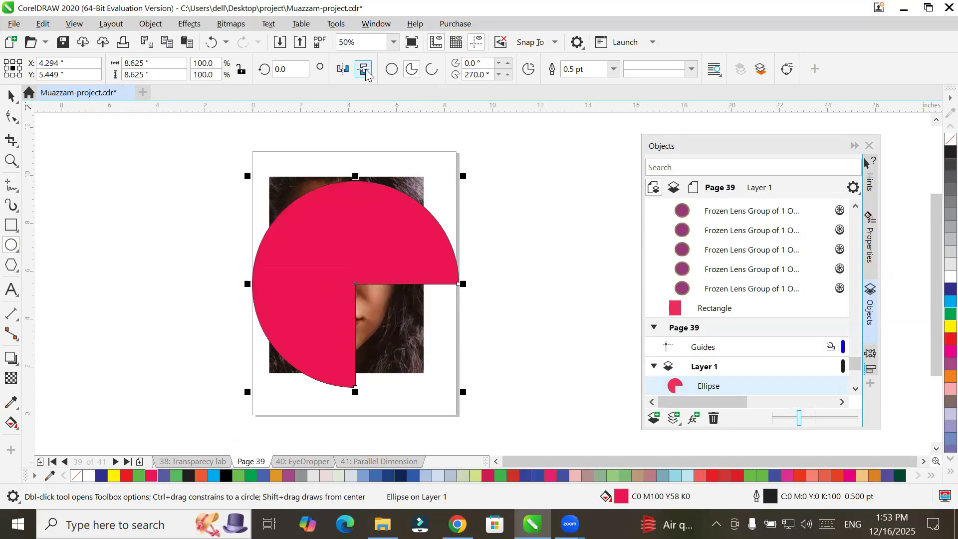
{"action": "left_click", "coordinate": [363, 71]}
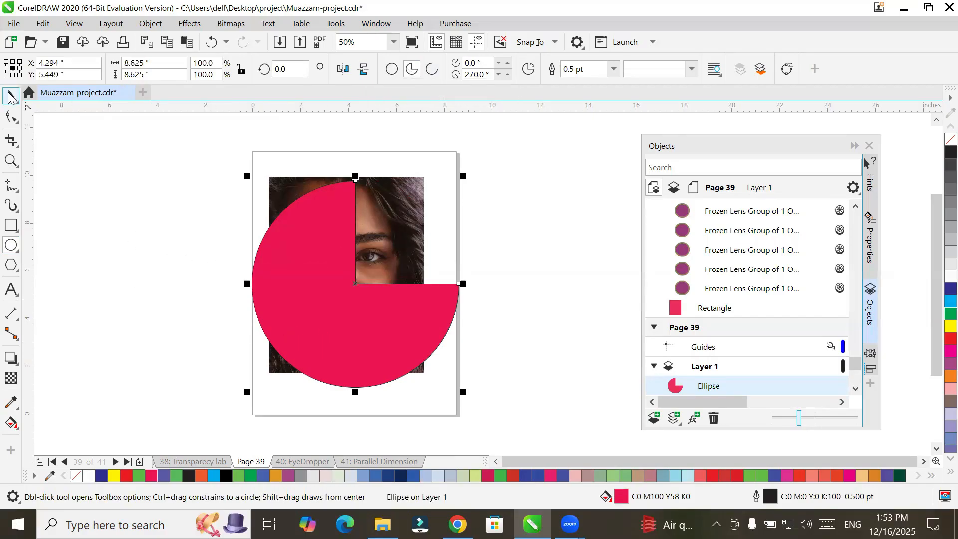
Step: Move the crimson pie slightly up and left over the portrait, centring it at about X 4.09, Y 5.82 inches
{"action": "left_click", "coordinate": [11, 96]}
{"action": "left_click_drag", "start_coordinate": [332, 280], "coordinate": [325, 273]}
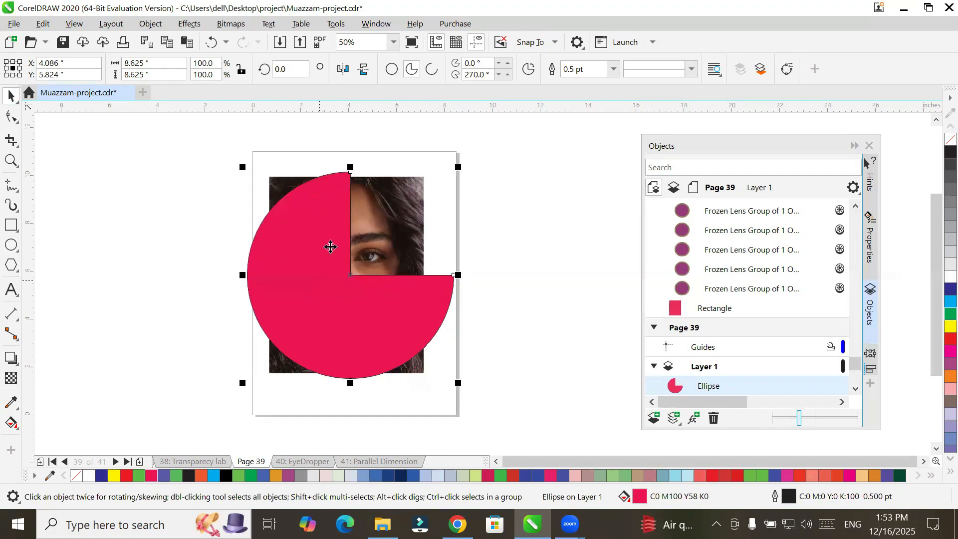
{"action": "left_click", "coordinate": [312, 257]}
{"action": "left_click", "coordinate": [313, 257]}
Step: Make the crimson pie a full circle and apply uniform transparency of 50 to it
{"action": "left_click", "coordinate": [411, 71]}
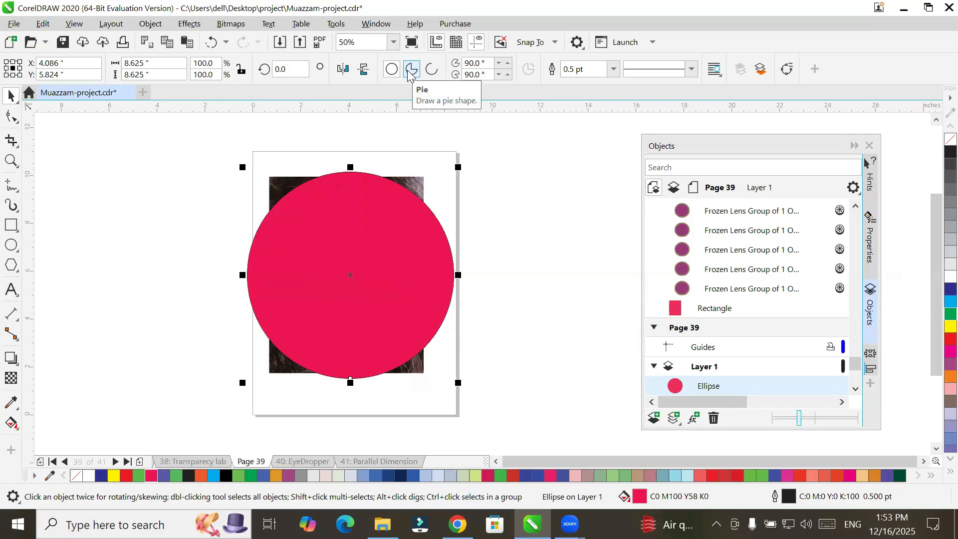
{"action": "left_click", "coordinate": [11, 379]}
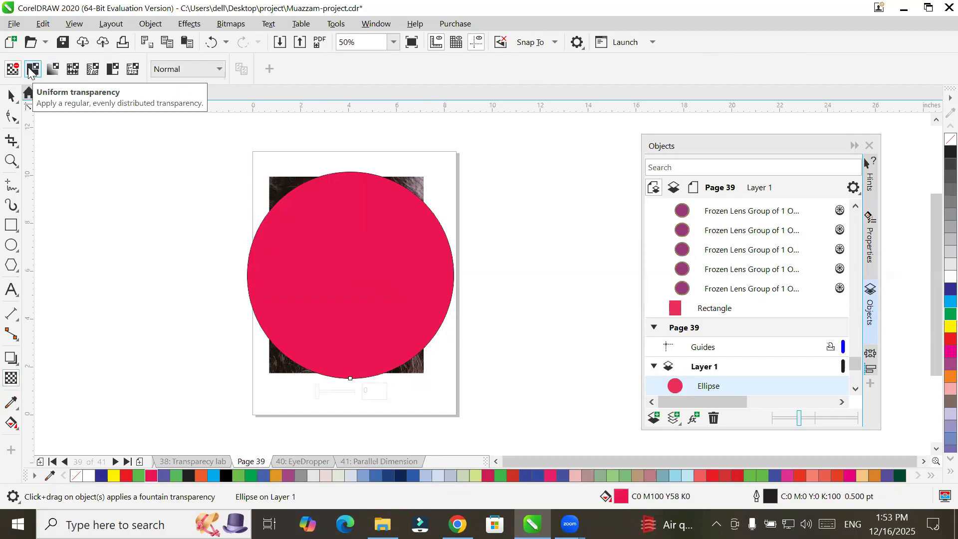
{"action": "left_click", "coordinate": [30, 72]}
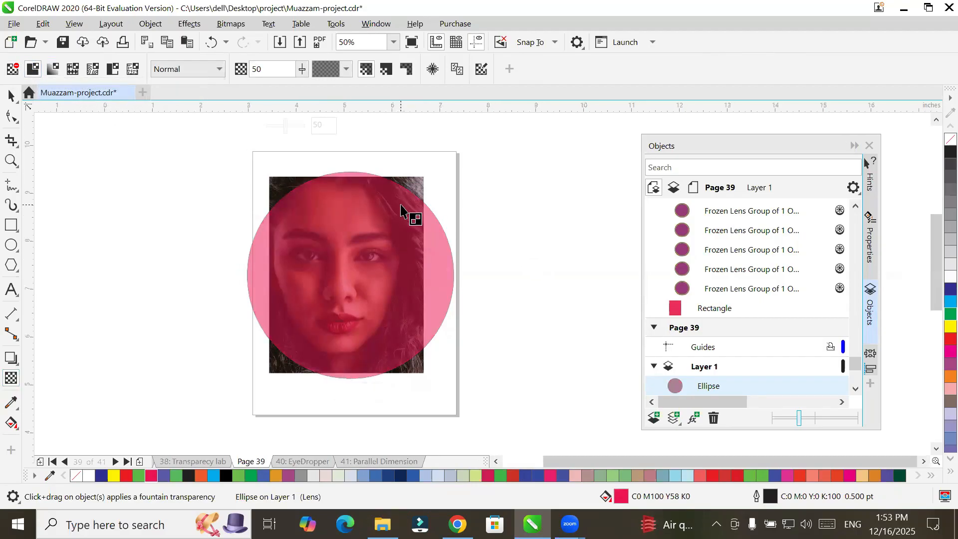
Step: Draw a rectangle about 7 by 2.1 inches across the portrait's eyes and fill it with blue (C100 M100 Y0 K0)
{"action": "scroll", "coordinate": [400, 209], "scroll_direction": "up", "scroll_amount": 1}
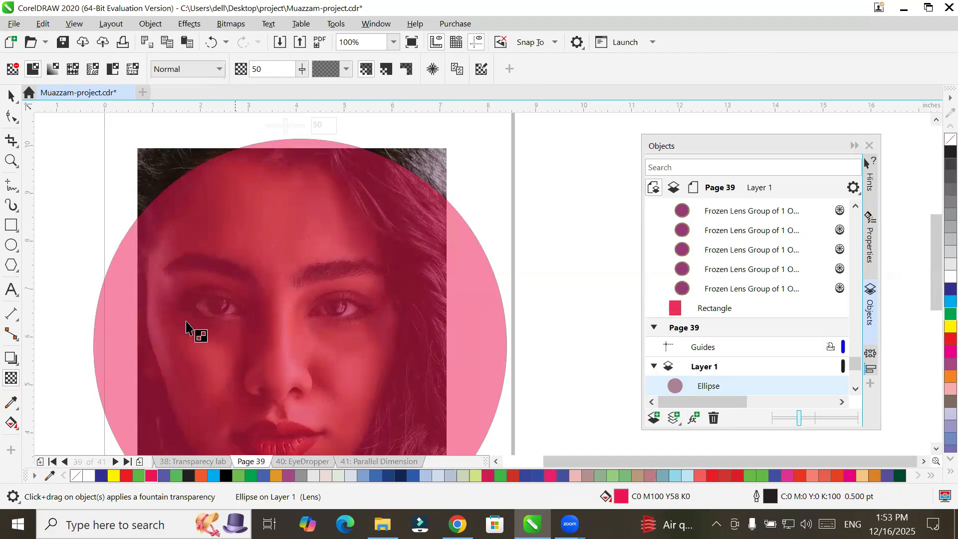
{"action": "left_click", "coordinate": [12, 228]}
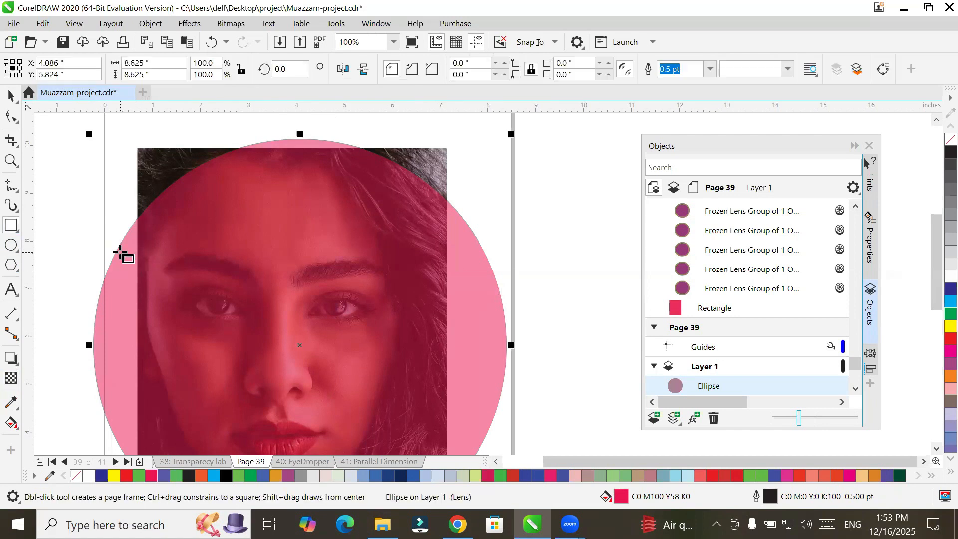
{"action": "left_click_drag", "start_coordinate": [135, 262], "coordinate": [463, 349]}
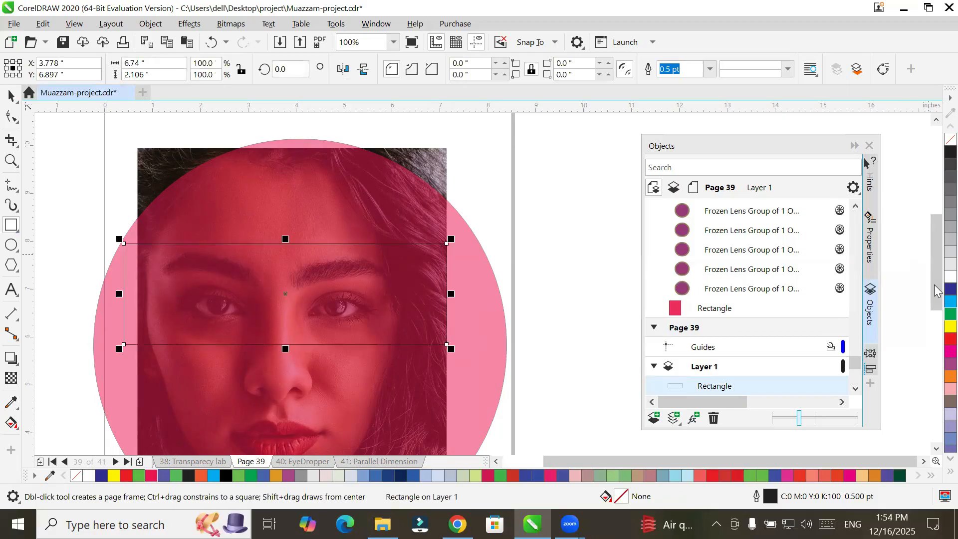
{"action": "left_click", "coordinate": [951, 289]}
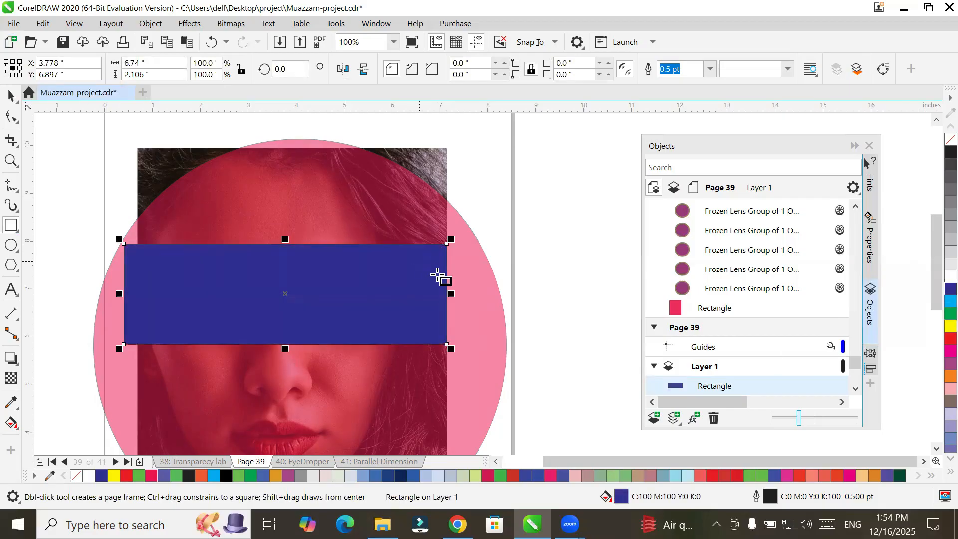
{"action": "left_click_drag", "start_coordinate": [451, 294], "coordinate": [465, 293]}
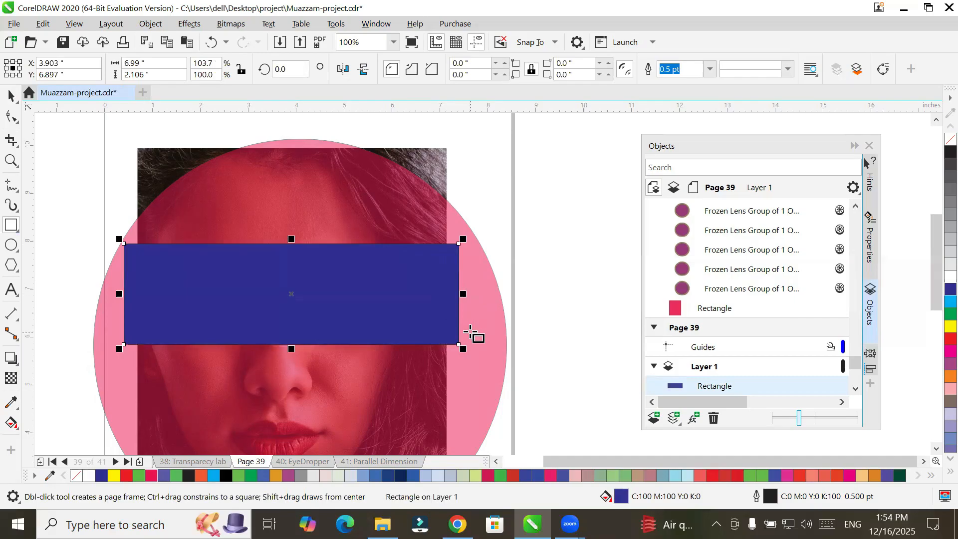
Step: Apply uniform transparency of 50 to the blue rectangle over the eyes and deselect it
{"action": "left_click", "coordinate": [10, 379]}
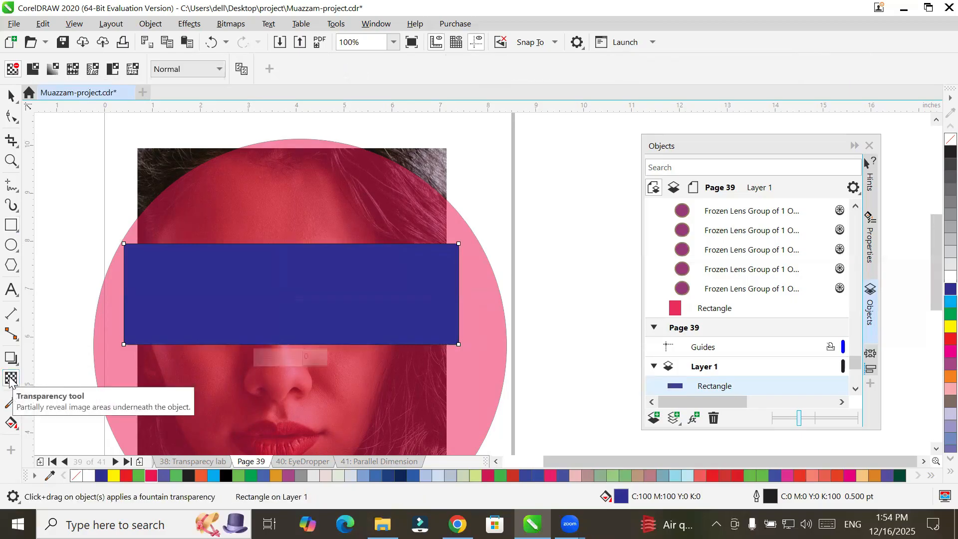
{"action": "left_click", "coordinate": [33, 69]}
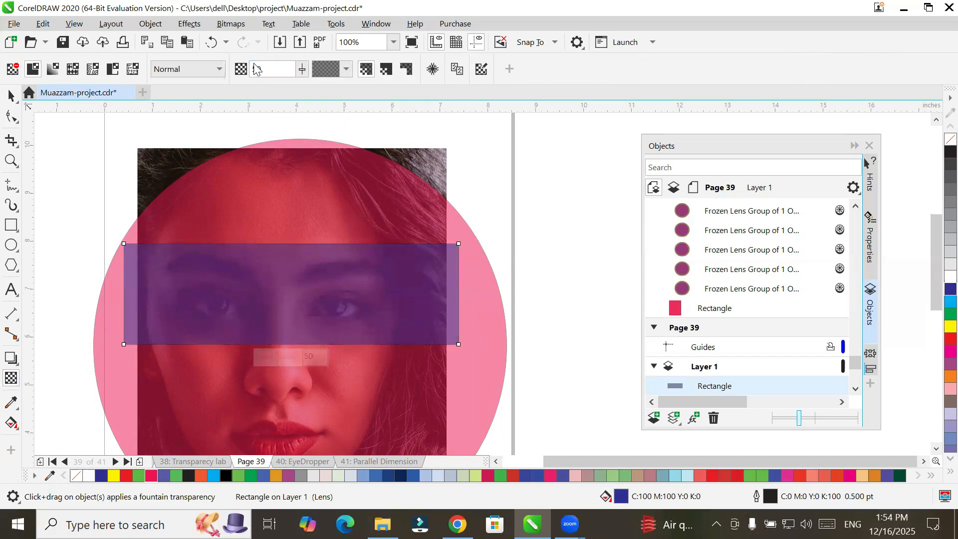
{"action": "left_click_drag", "start_coordinate": [261, 69], "coordinate": [256, 69]}
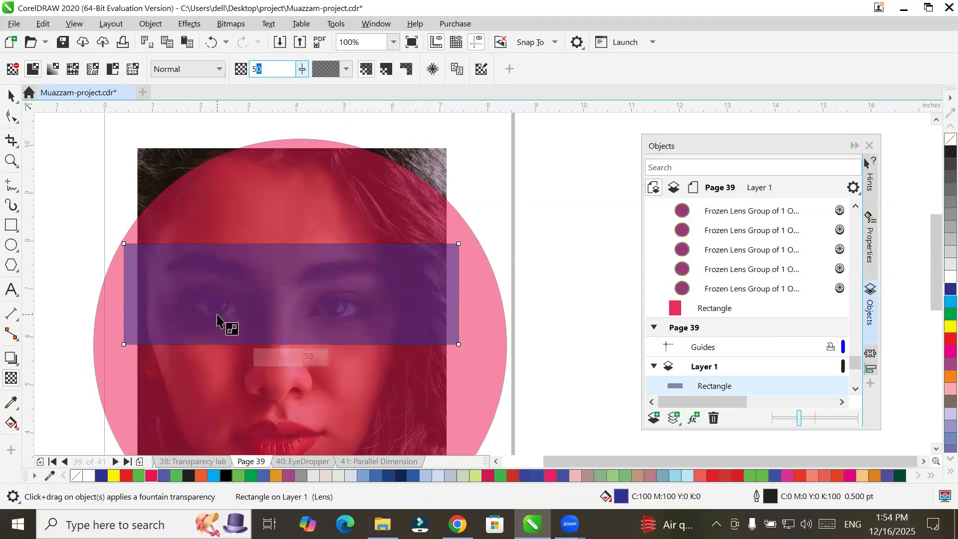
{"action": "scroll", "coordinate": [217, 315], "scroll_direction": "up", "scroll_amount": 1}
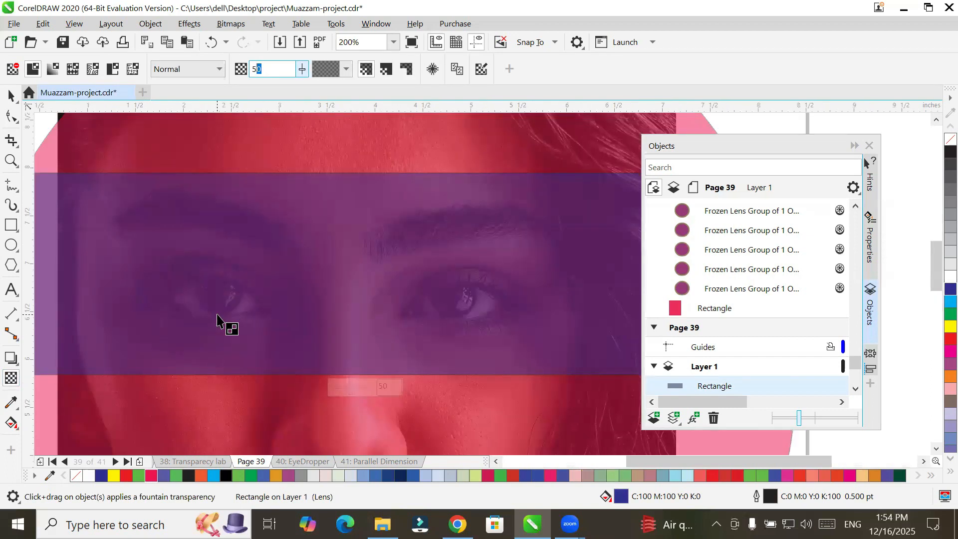
{"action": "scroll", "coordinate": [217, 319], "scroll_direction": "down", "scroll_amount": 1}
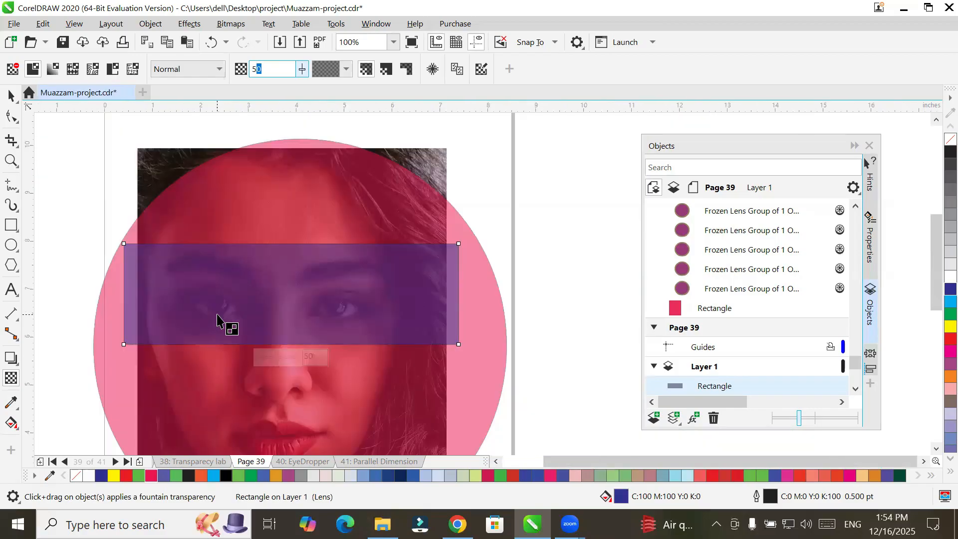
{"action": "left_click", "coordinate": [11, 95]}
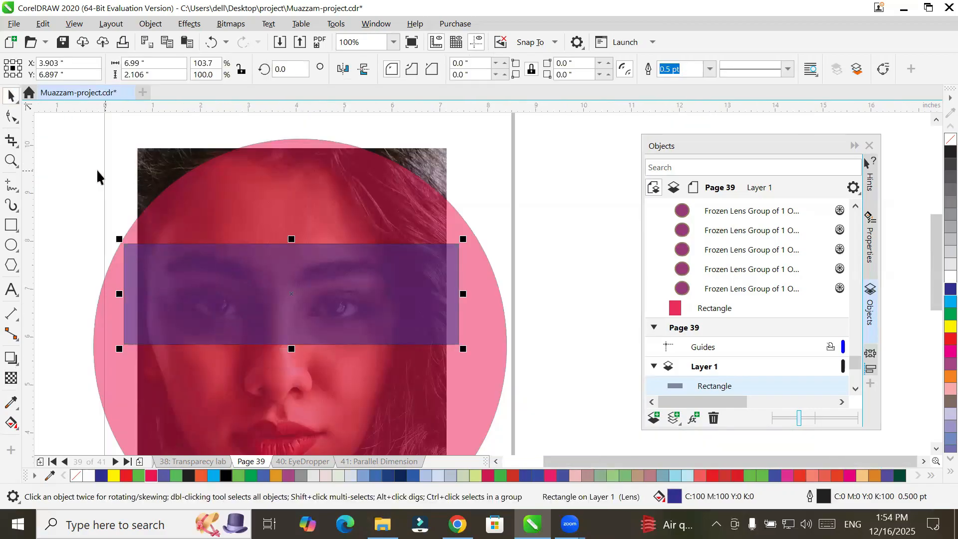
{"action": "left_click", "coordinate": [84, 173]}
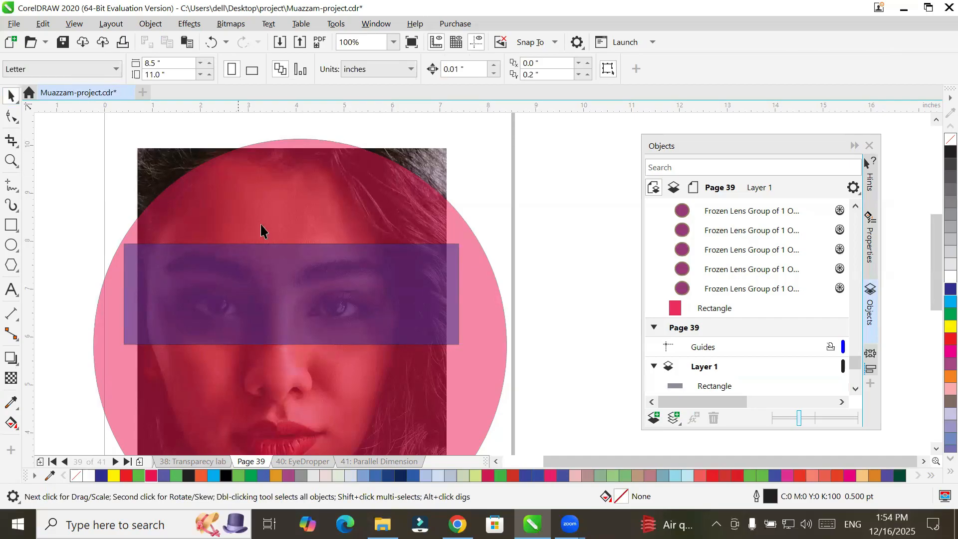
Step: Try transparency values of 96, 0 and 15 on the blue rectangle
{"action": "left_click", "coordinate": [331, 284]}
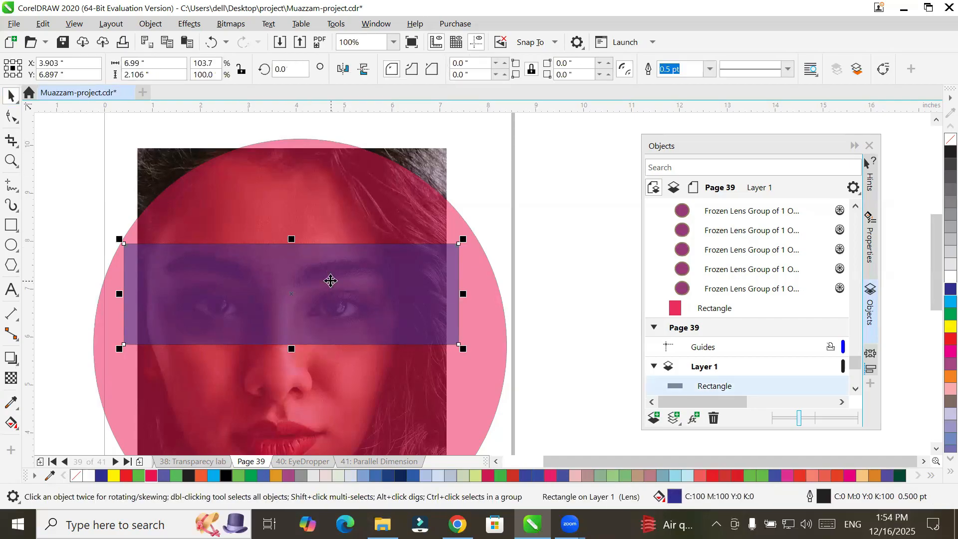
{"action": "left_click", "coordinate": [11, 378]}
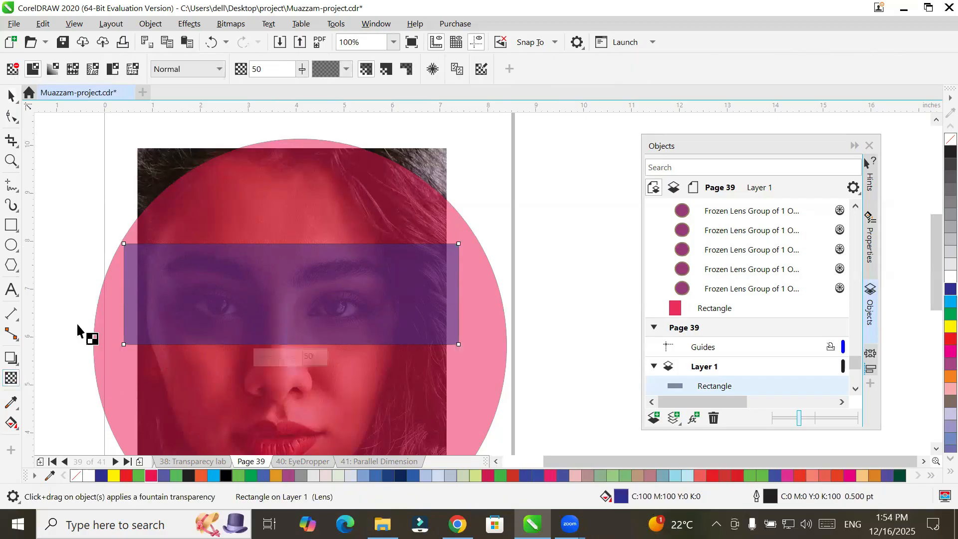
{"action": "left_click", "coordinate": [302, 69]}
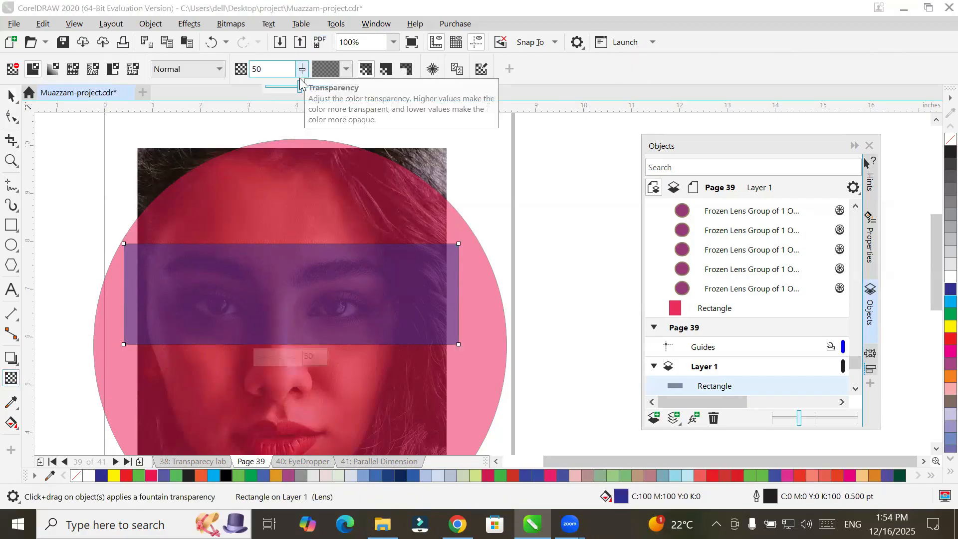
{"action": "left_click_drag", "start_coordinate": [301, 86], "coordinate": [331, 86]}
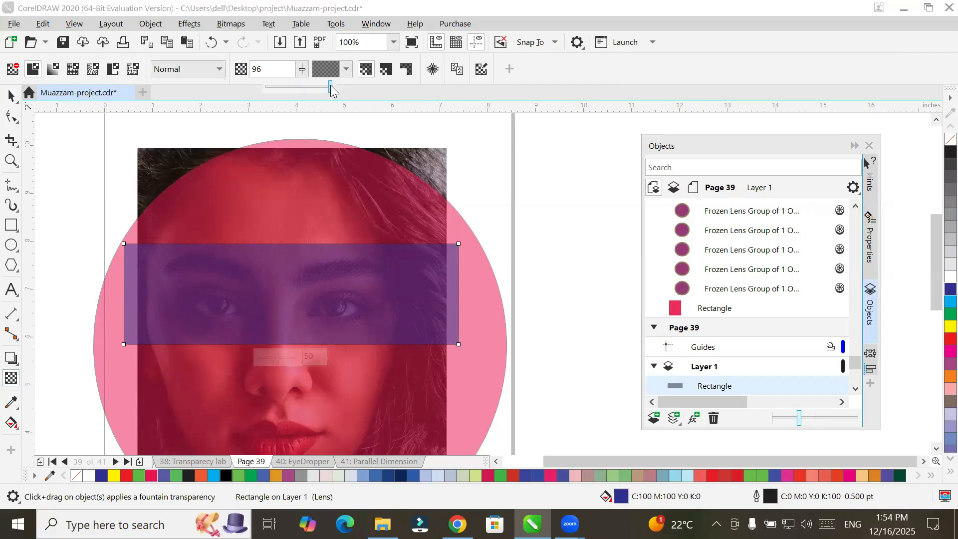
{"action": "left_click", "coordinate": [302, 68]}
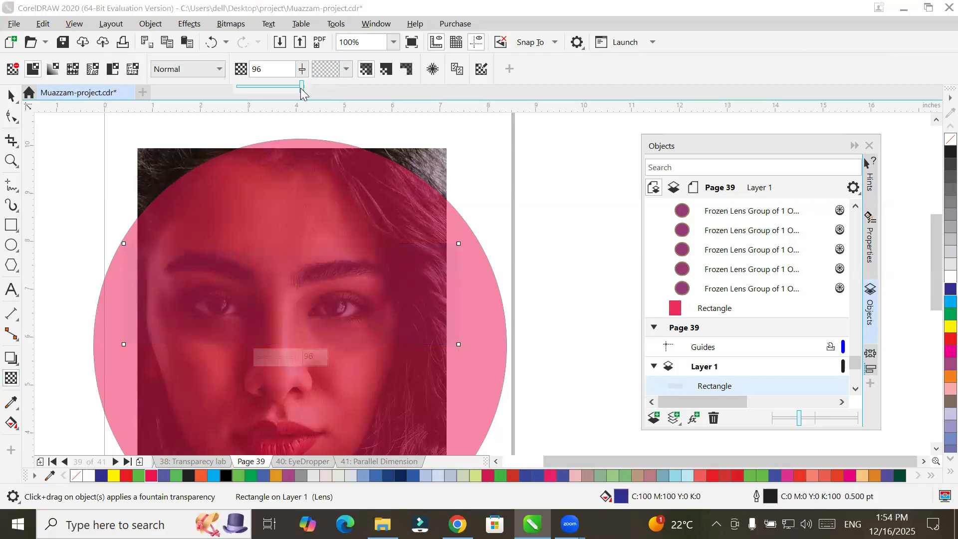
{"action": "left_click_drag", "start_coordinate": [301, 88], "coordinate": [214, 96]}
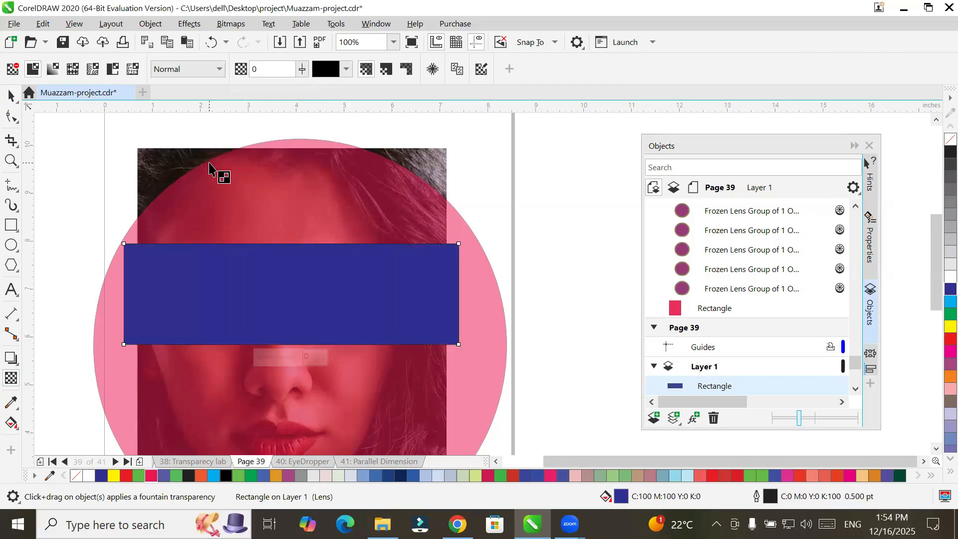
{"action": "left_click", "coordinate": [302, 72]}
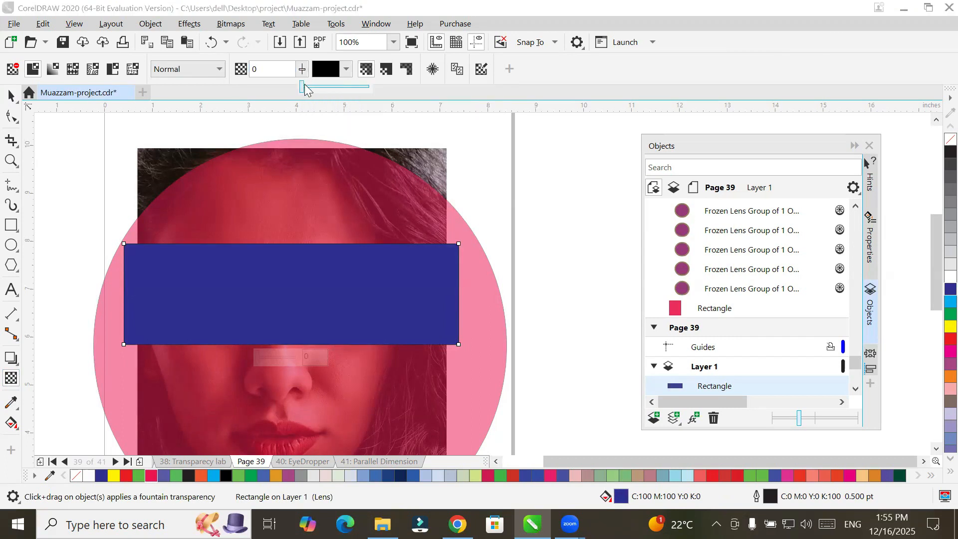
{"action": "left_click_drag", "start_coordinate": [302, 87], "coordinate": [312, 91]}
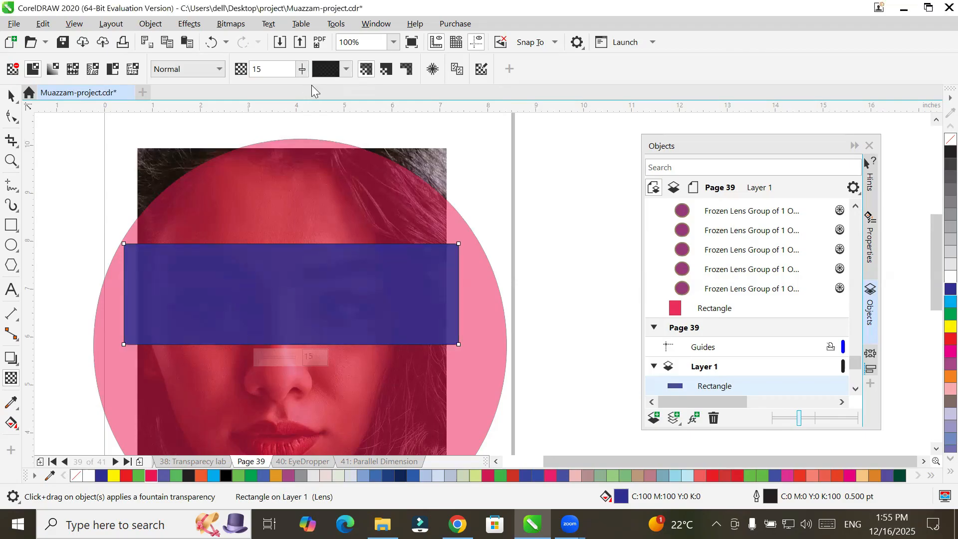
Step: Set the blue rectangle's uniform transparency to 62
{"action": "left_click", "coordinate": [302, 70]}
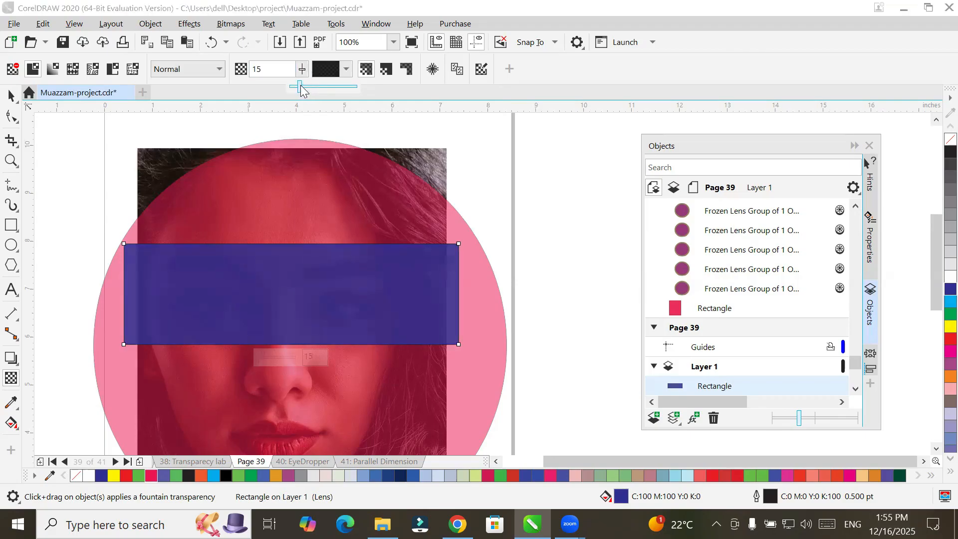
{"action": "left_click_drag", "start_coordinate": [301, 89], "coordinate": [322, 91]}
{"action": "left_click", "coordinate": [303, 70]}
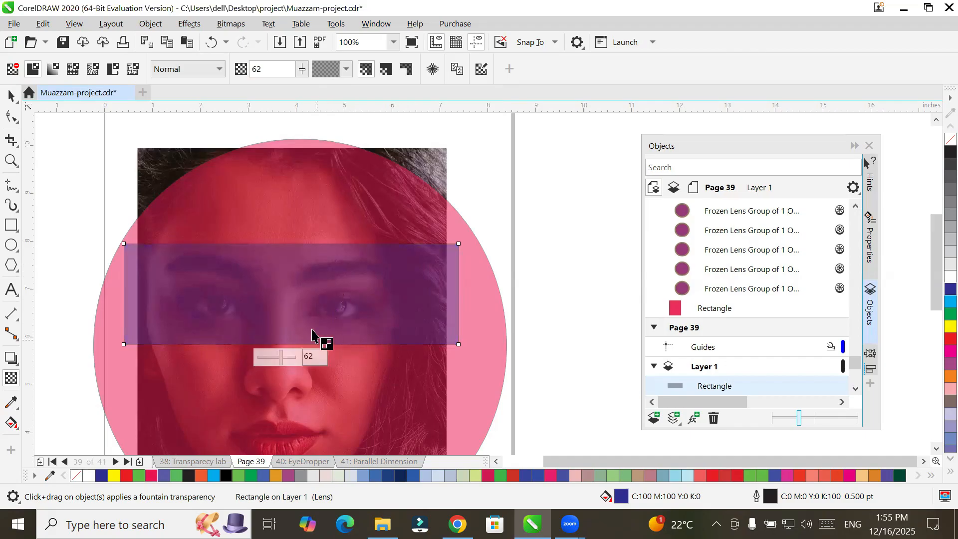
Step: Round all four corners of the blue rectangle fully, to a radius of about 1.053 inches
{"action": "left_click", "coordinate": [11, 115]}
{"action": "left_click_drag", "start_coordinate": [124, 244], "coordinate": [180, 257]}
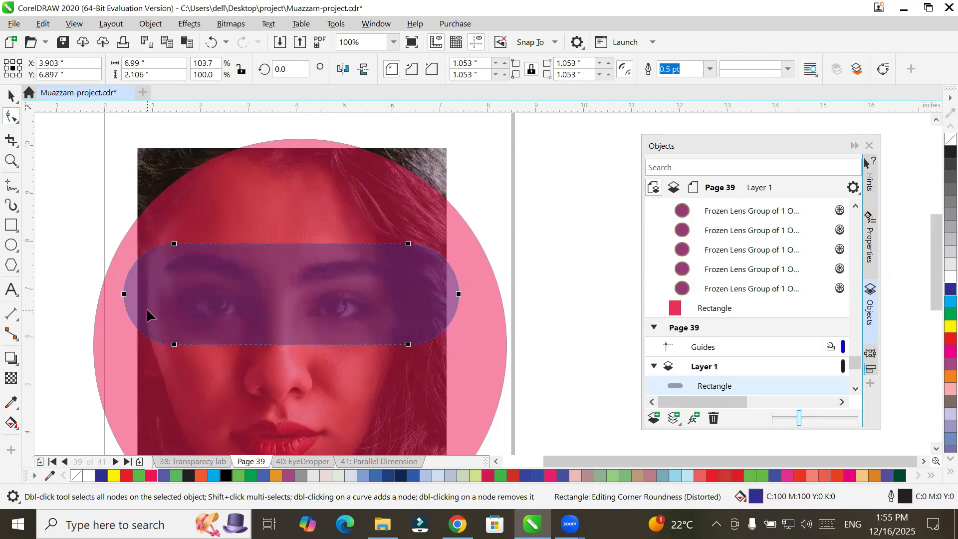
{"action": "scroll", "coordinate": [148, 314], "scroll_direction": "down", "scroll_amount": 2}
{"action": "scroll", "coordinate": [62, 372], "scroll_direction": "up", "scroll_amount": 1}
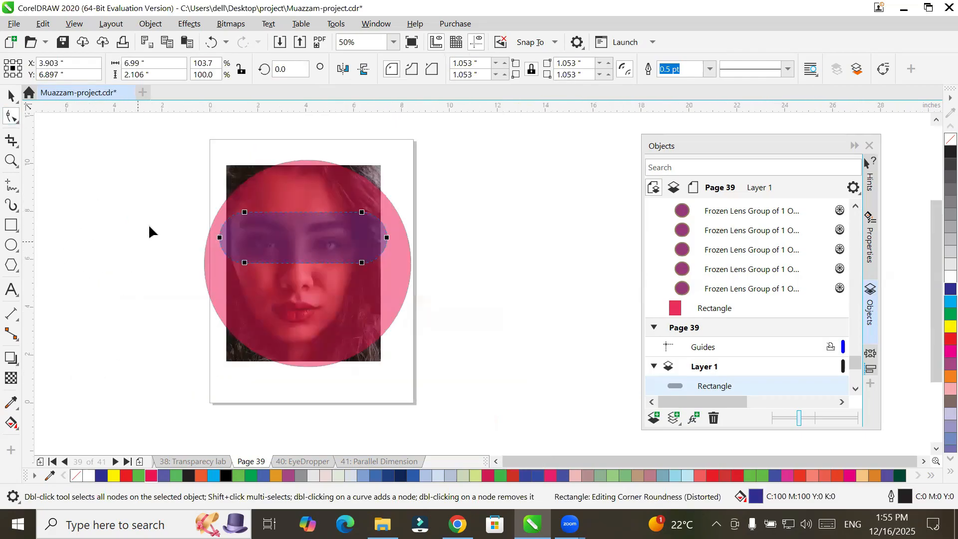
{"action": "scroll", "coordinate": [183, 192], "scroll_direction": "up", "scroll_amount": 1}
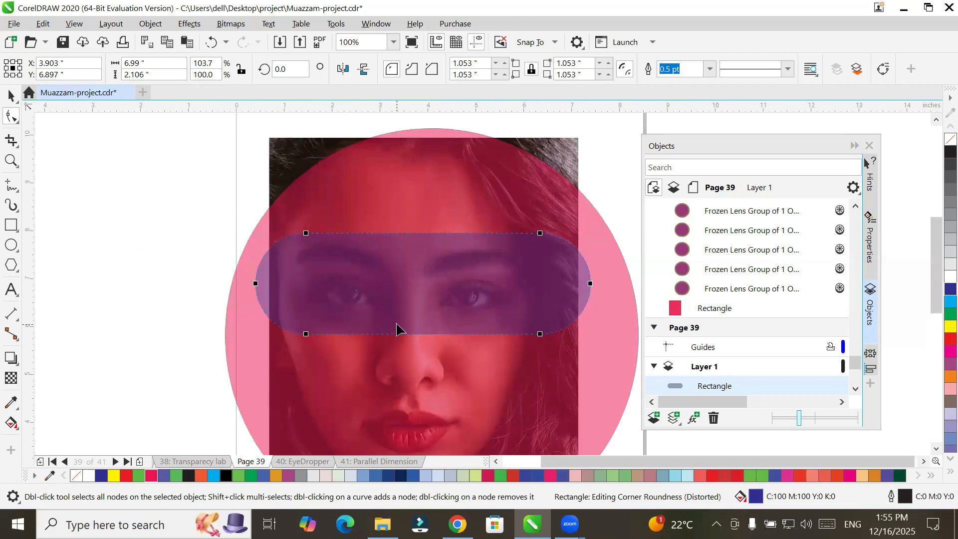
Step: Draw a vertical rectangle about 1.76 by 8.21 inches down the middle of the face and fill it green
{"action": "scroll", "coordinate": [396, 328], "scroll_direction": "down", "scroll_amount": 1}
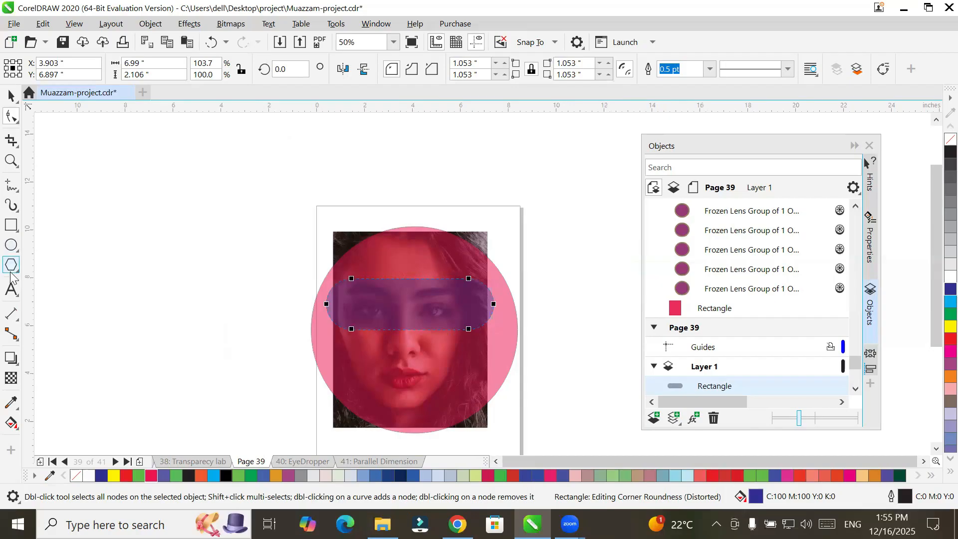
{"action": "left_click", "coordinate": [11, 225]}
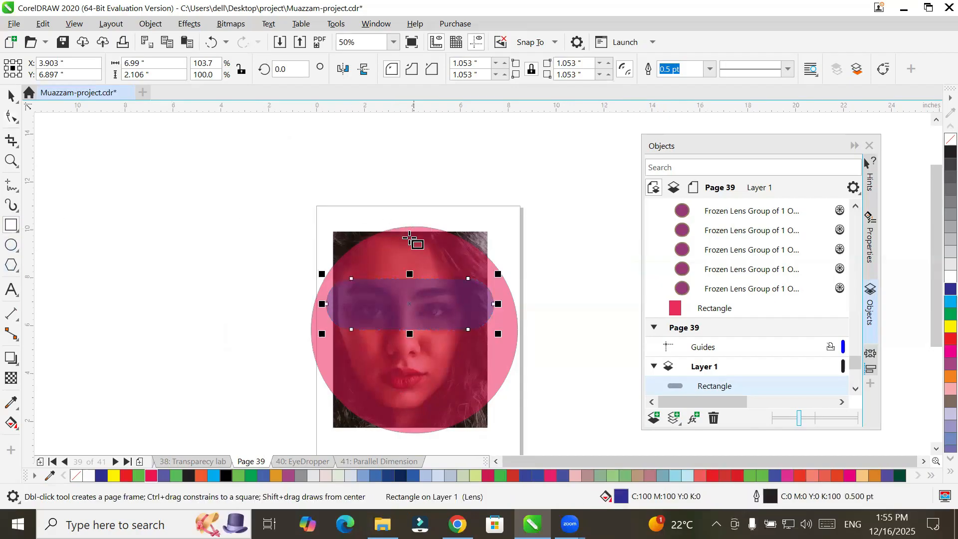
{"action": "left_click_drag", "start_coordinate": [384, 231], "coordinate": [427, 428]}
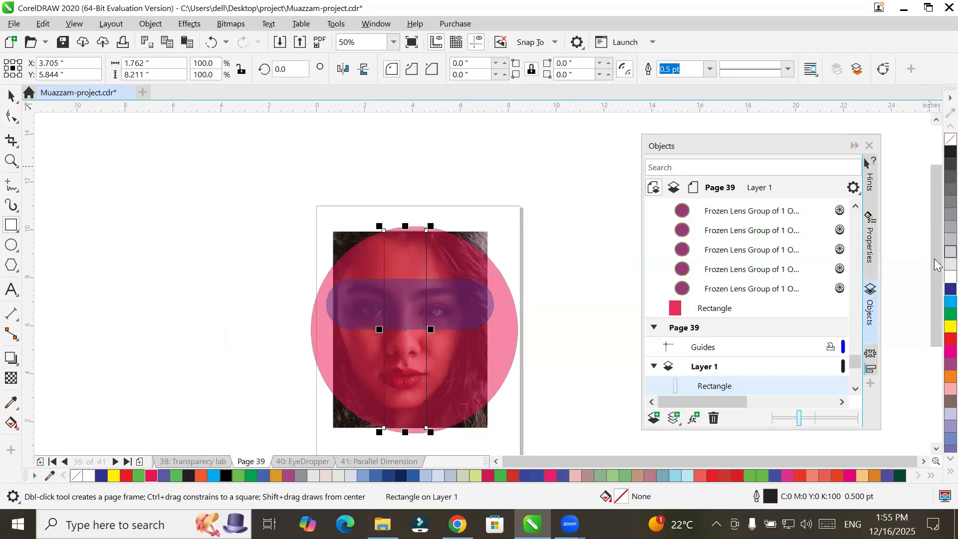
{"action": "left_click", "coordinate": [951, 313]}
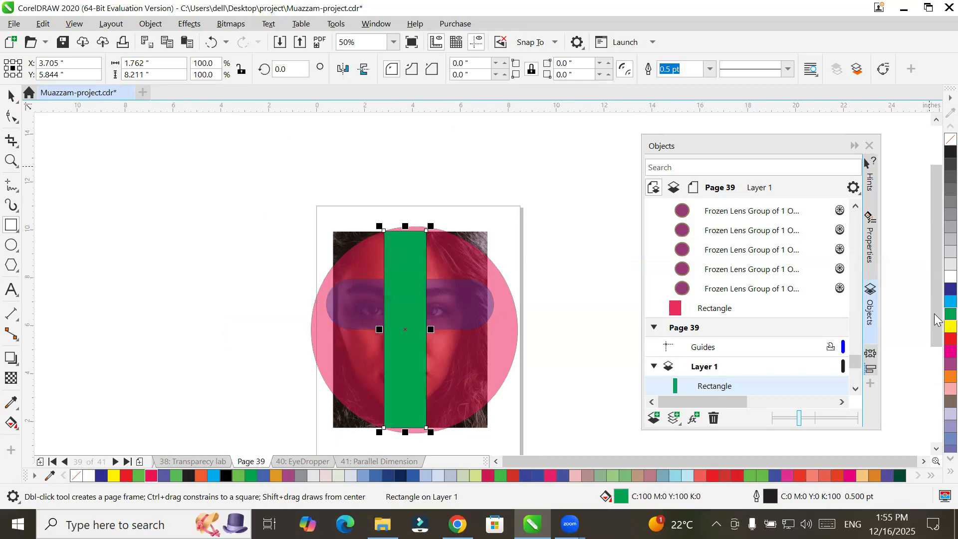
Step: Apply uniform transparency of 50 to the green rectangle
{"action": "scroll", "coordinate": [422, 336], "scroll_direction": "up", "scroll_amount": 1}
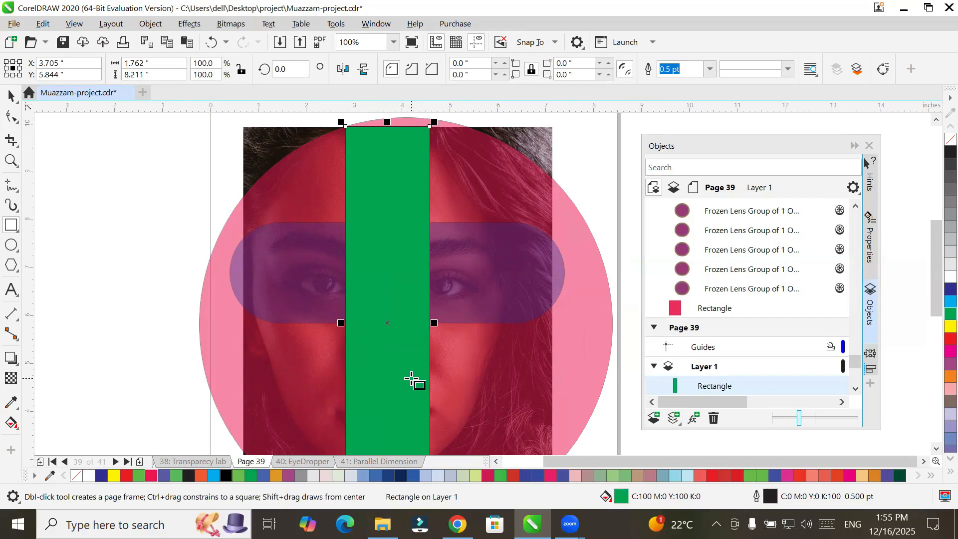
{"action": "left_click", "coordinate": [9, 380]}
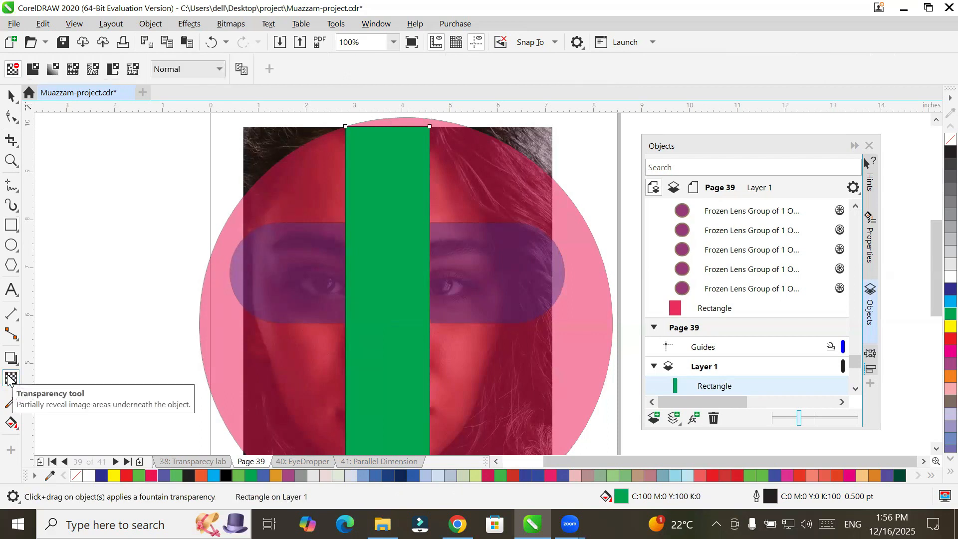
{"action": "left_click", "coordinate": [32, 69]}
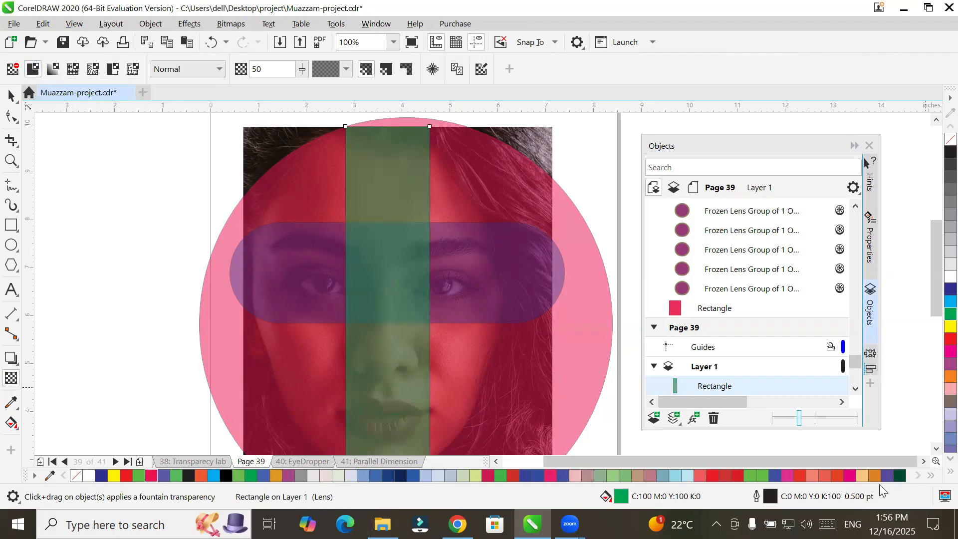
Step: Try uniform transparency values of 100, 60 and 0 on the green rectangle
{"action": "left_click_drag", "start_coordinate": [836, 460], "coordinate": [830, 461]}
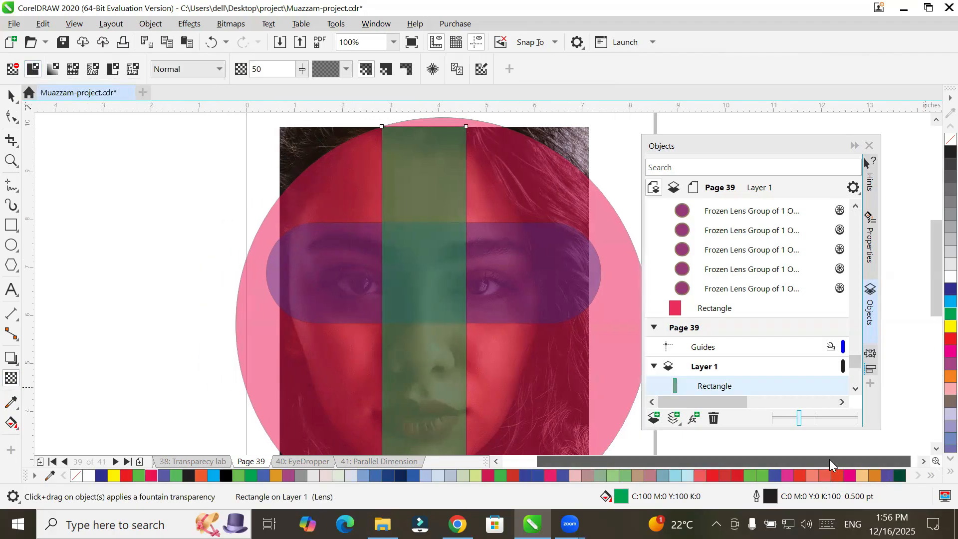
{"action": "left_click", "coordinate": [936, 447]}
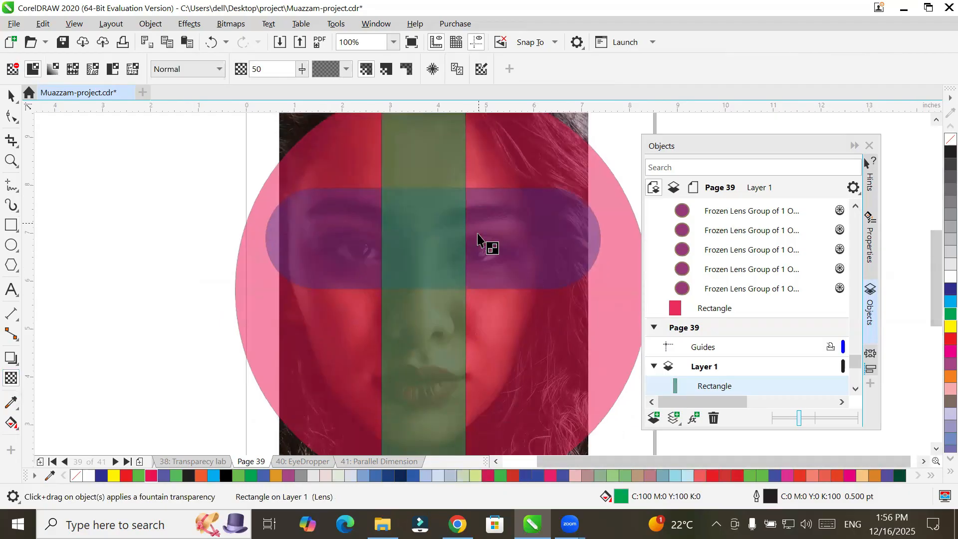
{"action": "left_click", "coordinate": [302, 69]}
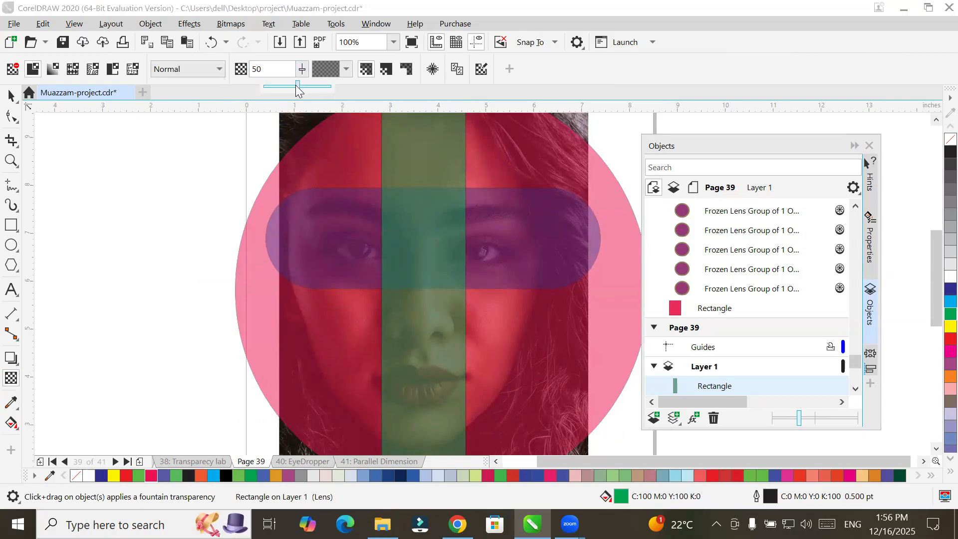
{"action": "left_click_drag", "start_coordinate": [298, 86], "coordinate": [355, 86]}
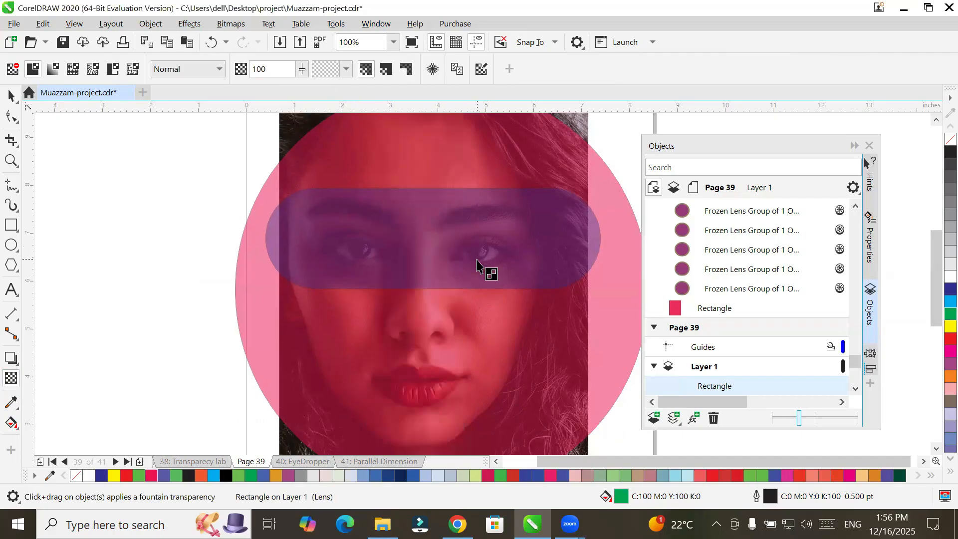
{"action": "left_click", "coordinate": [302, 70]}
{"action": "left_click_drag", "start_coordinate": [301, 90], "coordinate": [274, 89]}
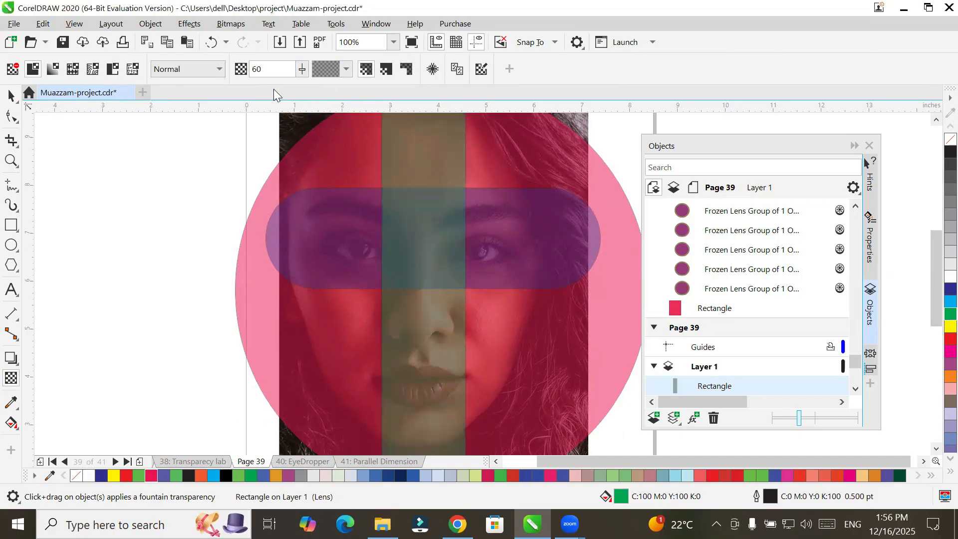
{"action": "left_click", "coordinate": [302, 70]}
{"action": "left_click_drag", "start_coordinate": [302, 90], "coordinate": [261, 89]}
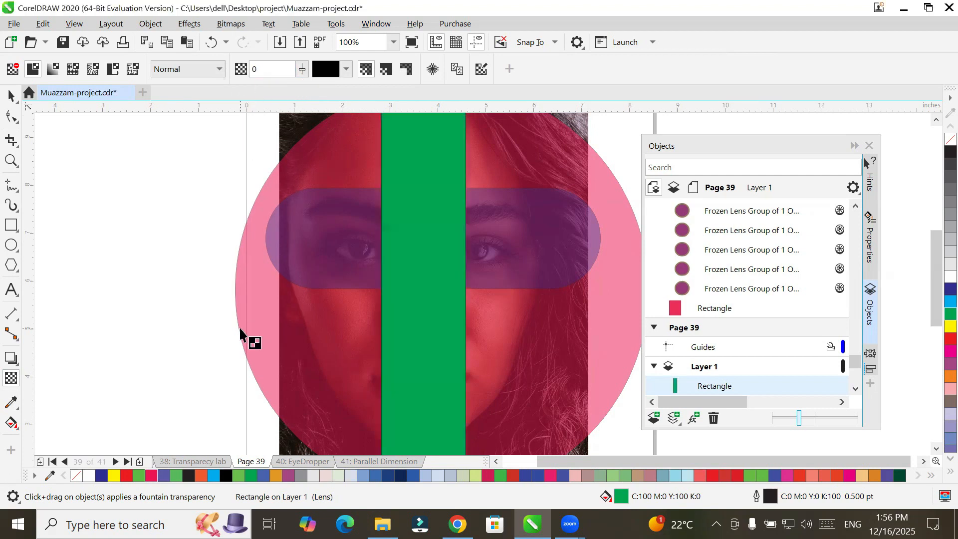
Step: Try the preset uniform transparencies of 40, 90 and 95 on the green rectangle
{"action": "left_click", "coordinate": [347, 71]}
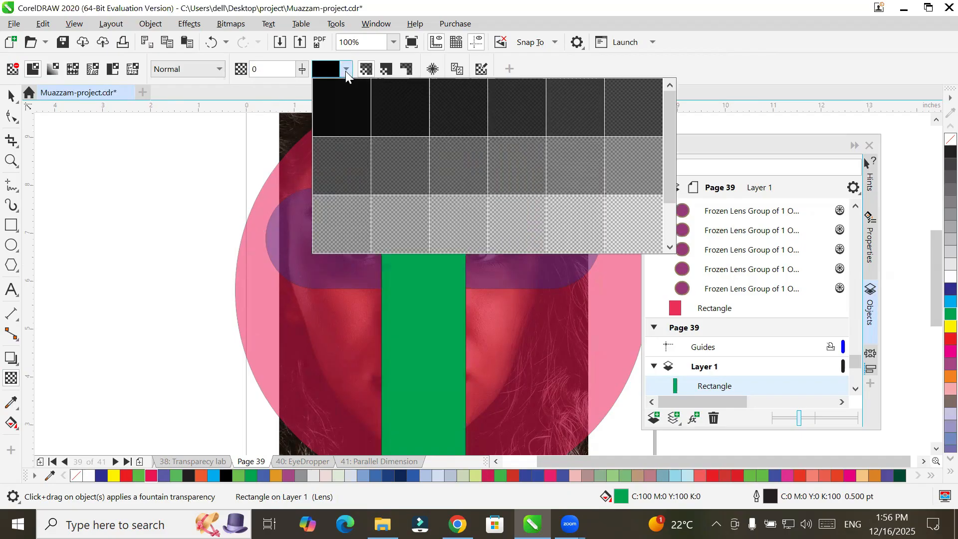
{"action": "left_click", "coordinate": [403, 158]}
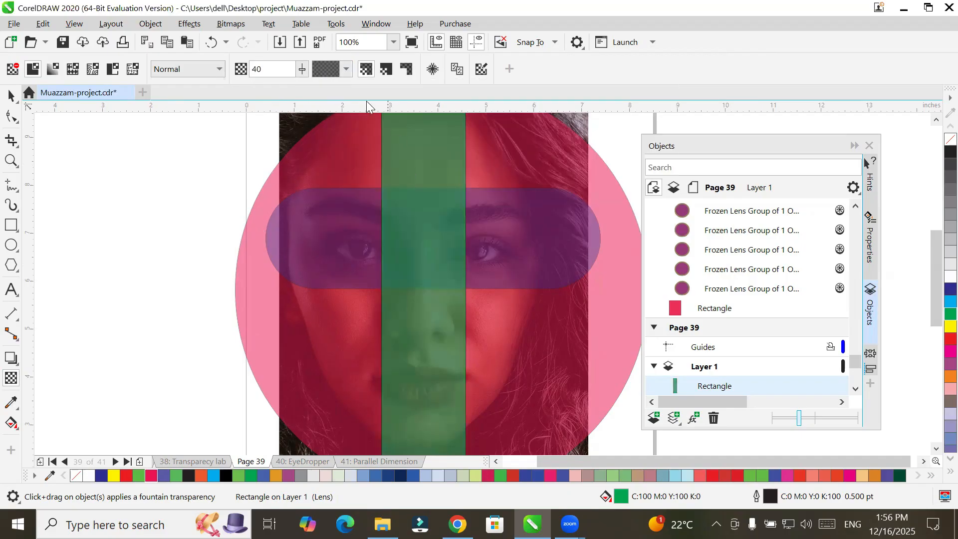
{"action": "left_click", "coordinate": [347, 69]}
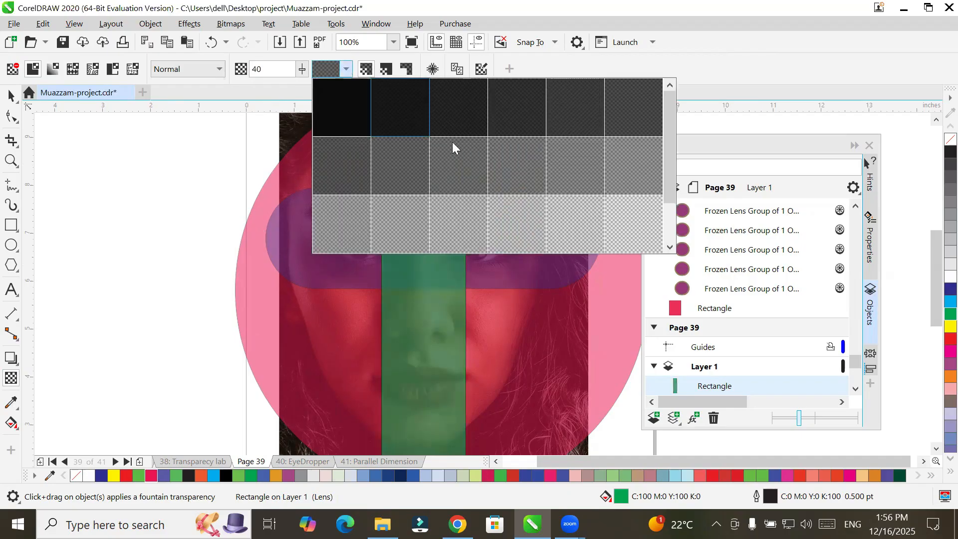
{"action": "left_click", "coordinate": [634, 226]}
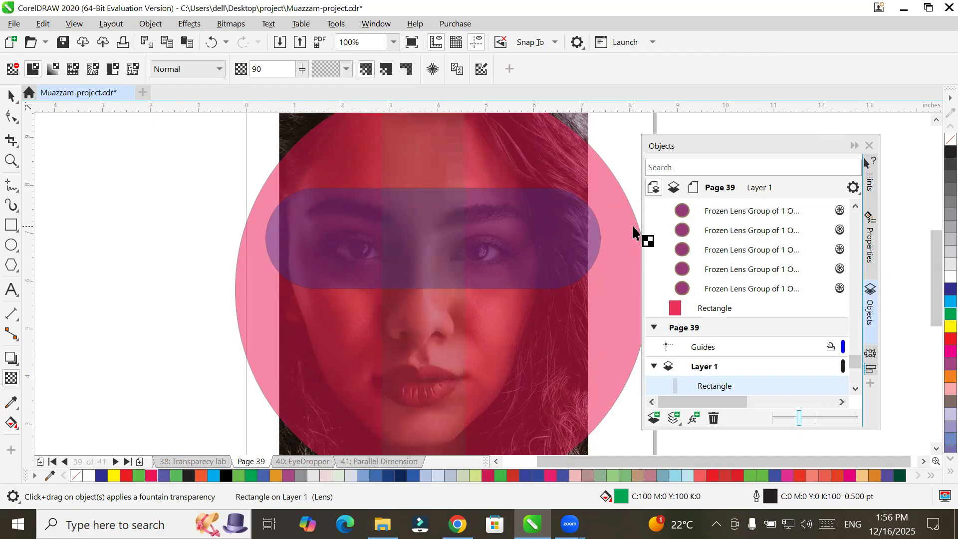
{"action": "left_click", "coordinate": [348, 69]}
{"action": "left_click", "coordinate": [670, 167]}
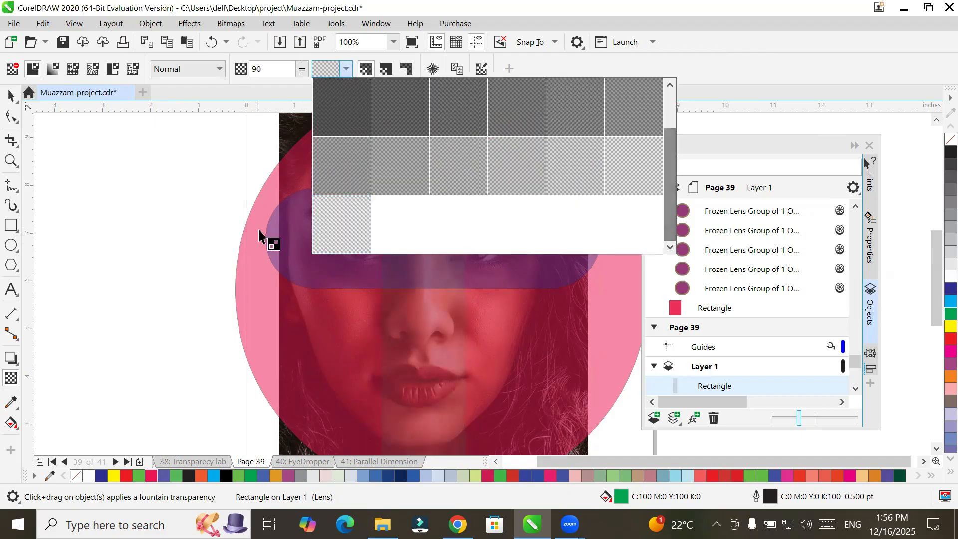
{"action": "left_click", "coordinate": [334, 213]}
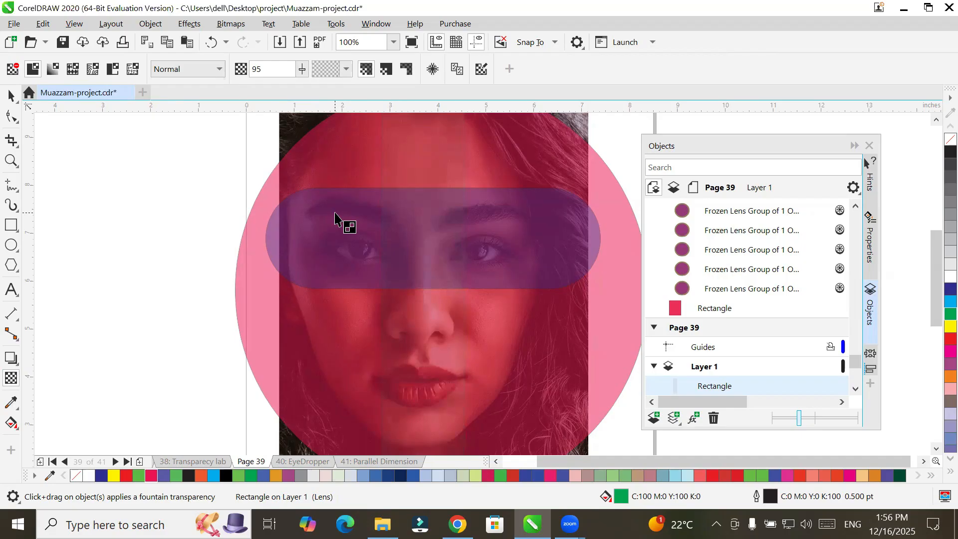
Step: Try uniform transparency values of 56, 100 and 0 on the green rectangle
{"action": "left_click", "coordinate": [302, 69]}
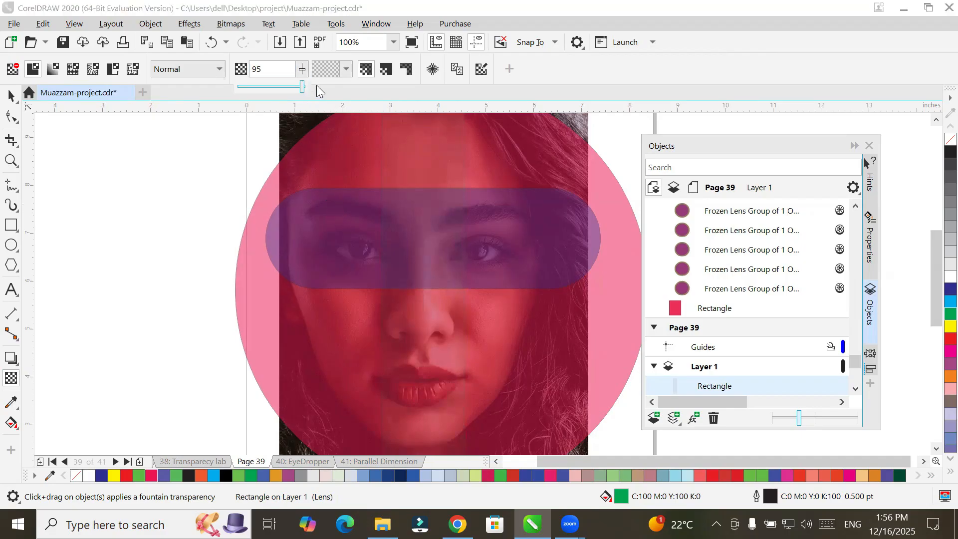
{"action": "left_click_drag", "start_coordinate": [303, 95], "coordinate": [276, 101]}
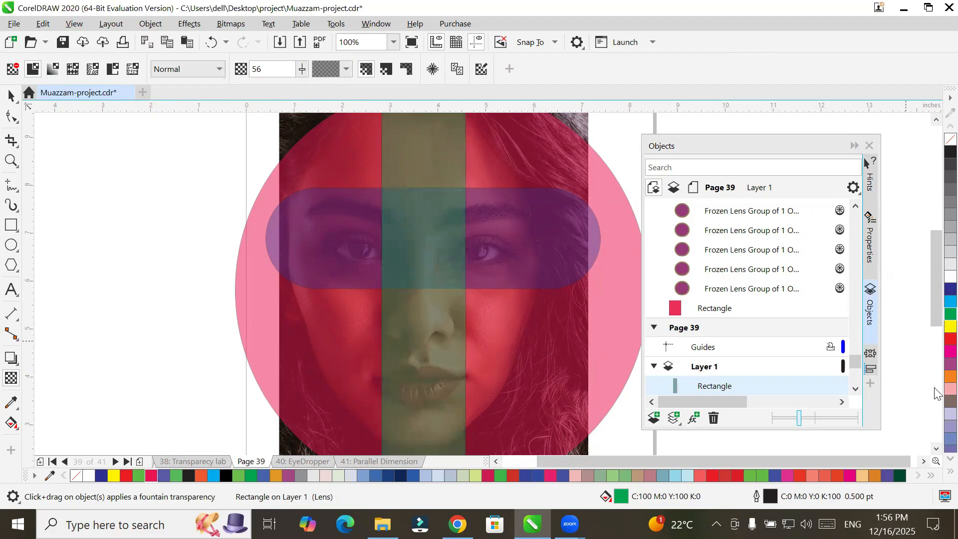
{"action": "left_click", "coordinate": [936, 450]}
{"action": "scroll", "coordinate": [634, 371], "scroll_direction": "down", "scroll_amount": 1}
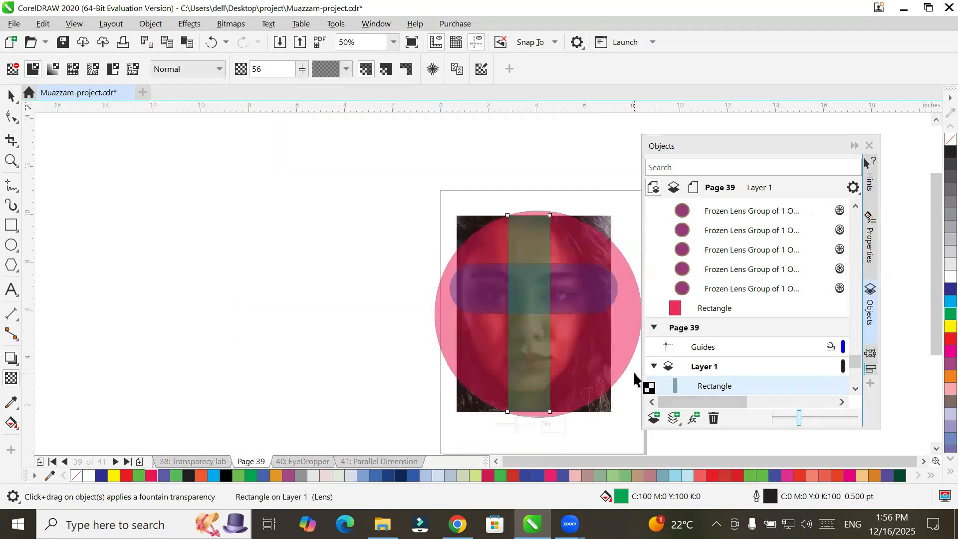
{"action": "left_click", "coordinate": [924, 461]}
{"action": "left_click", "coordinate": [924, 461]}
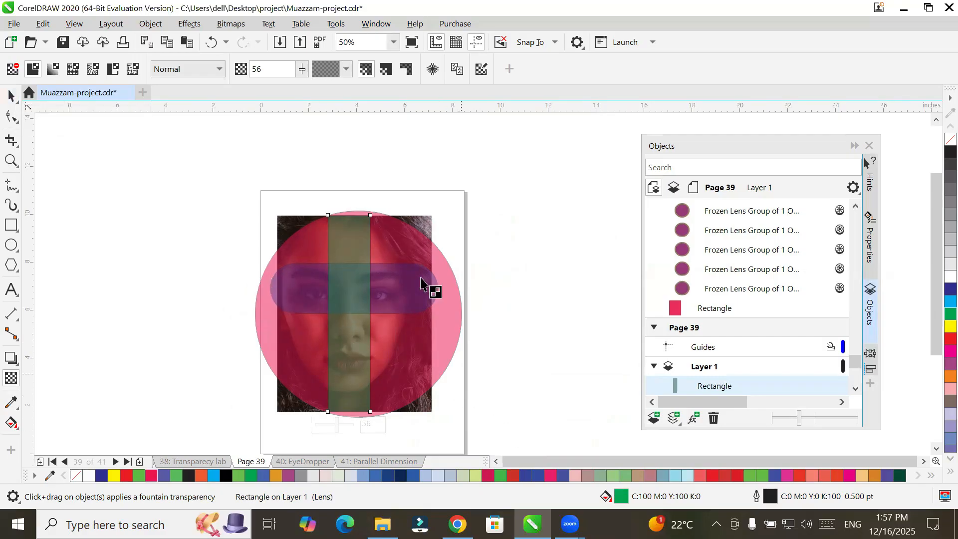
{"action": "left_click", "coordinate": [302, 71]}
{"action": "left_click_drag", "start_coordinate": [303, 86], "coordinate": [369, 95]}
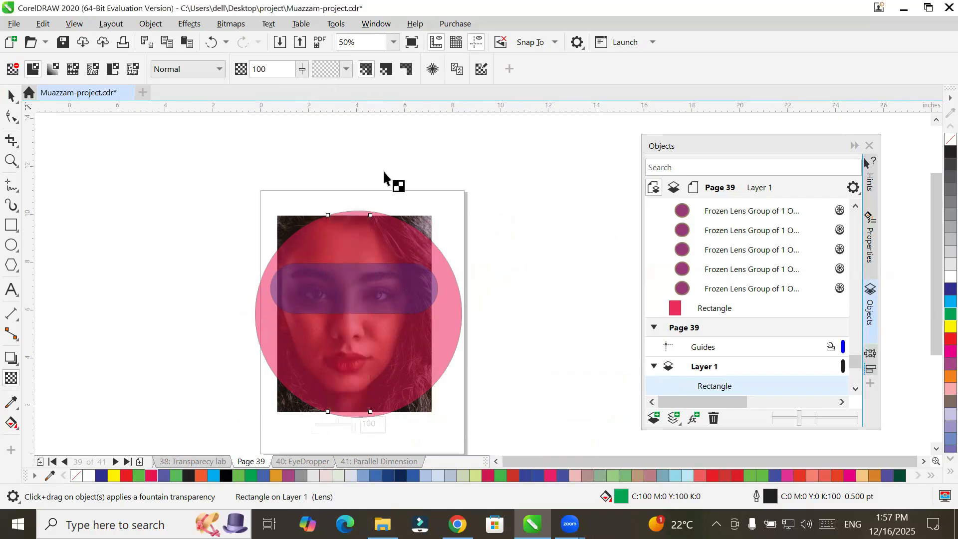
{"action": "left_click", "coordinate": [303, 75]}
{"action": "left_click_drag", "start_coordinate": [302, 87], "coordinate": [210, 119]}
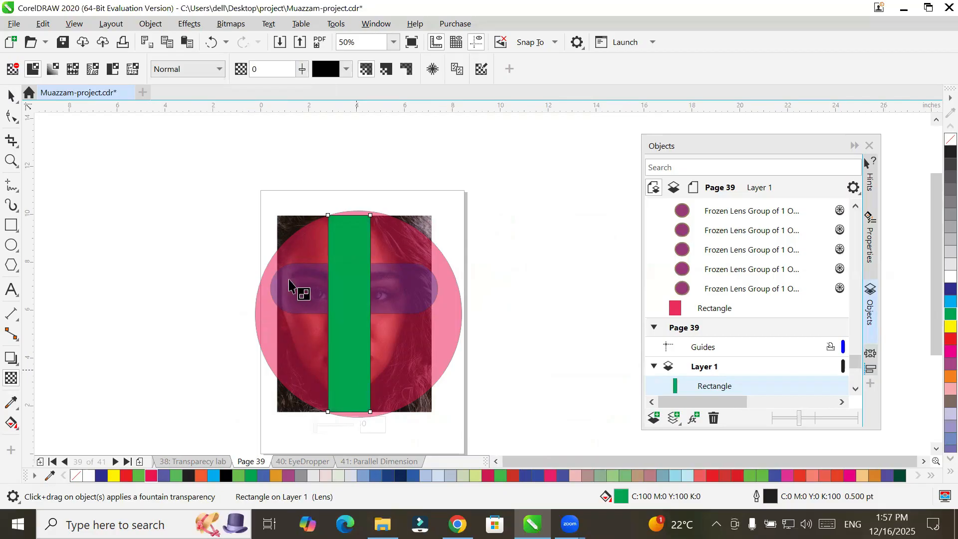
Step: Change the green rectangle's uniform transparency to a horizontal linear fountain transparency
{"action": "left_click", "coordinate": [50, 69]}
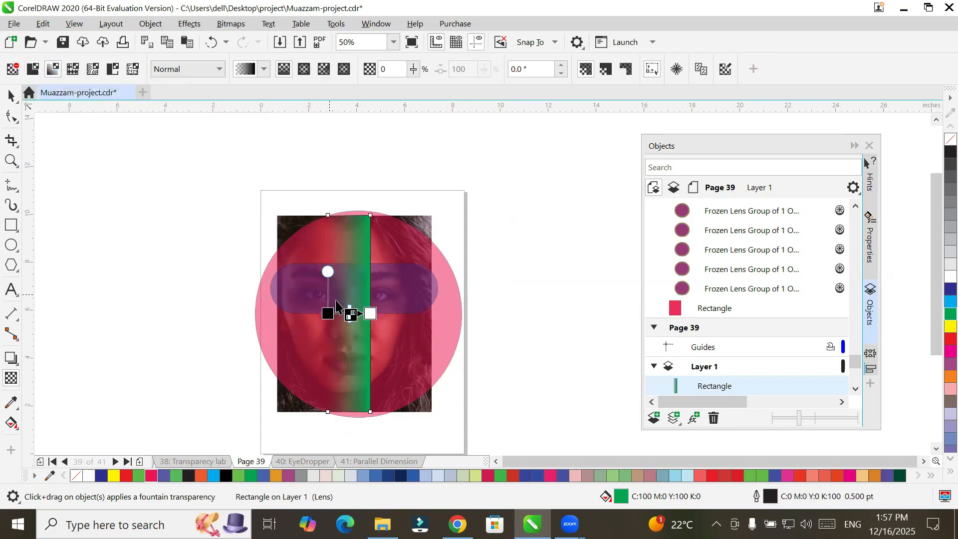
{"action": "scroll", "coordinate": [396, 328], "scroll_direction": "up", "scroll_amount": 2}
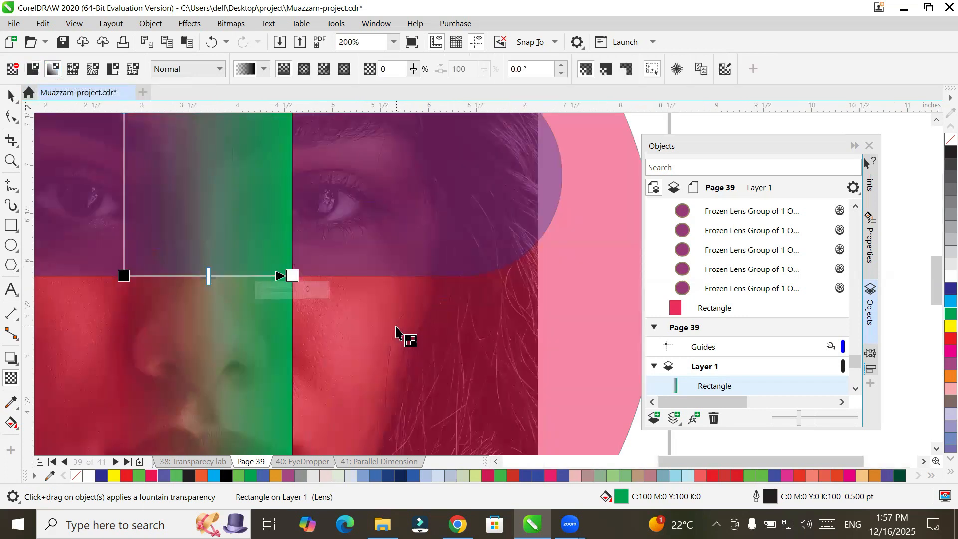
{"action": "scroll", "coordinate": [396, 328], "scroll_direction": "down", "scroll_amount": 1}
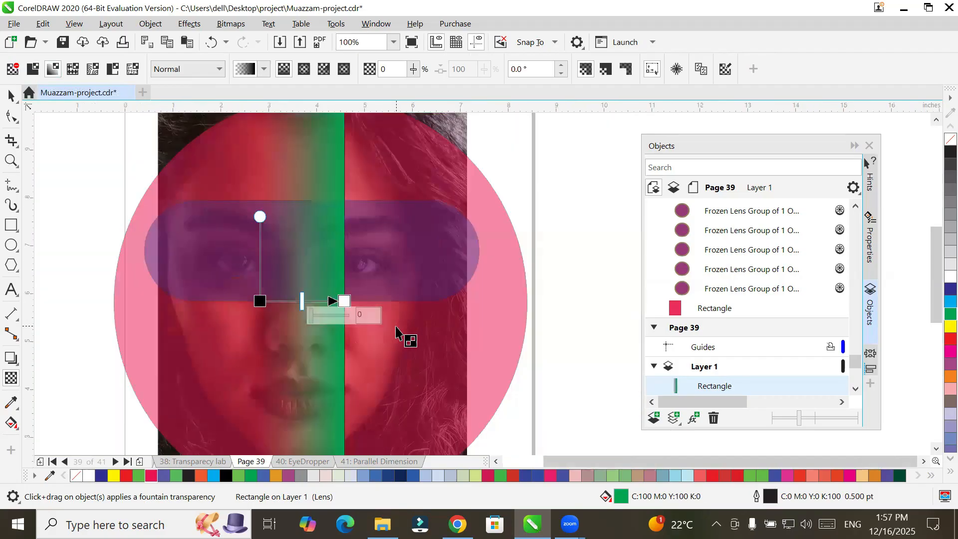
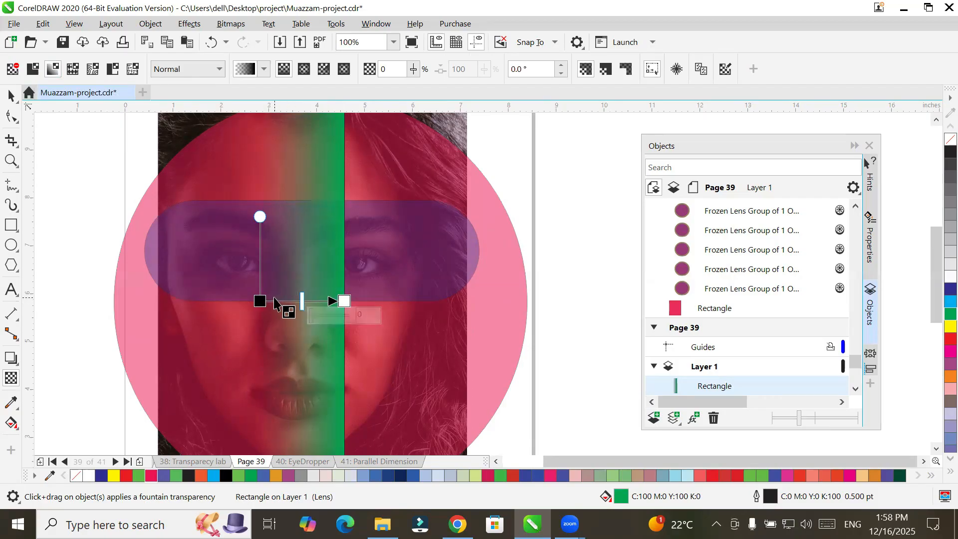
Step: Examine the transparency values of the start and end nodes of the green rectangle's fountain transparency
{"action": "scroll", "coordinate": [274, 302], "scroll_direction": "up", "scroll_amount": 1}
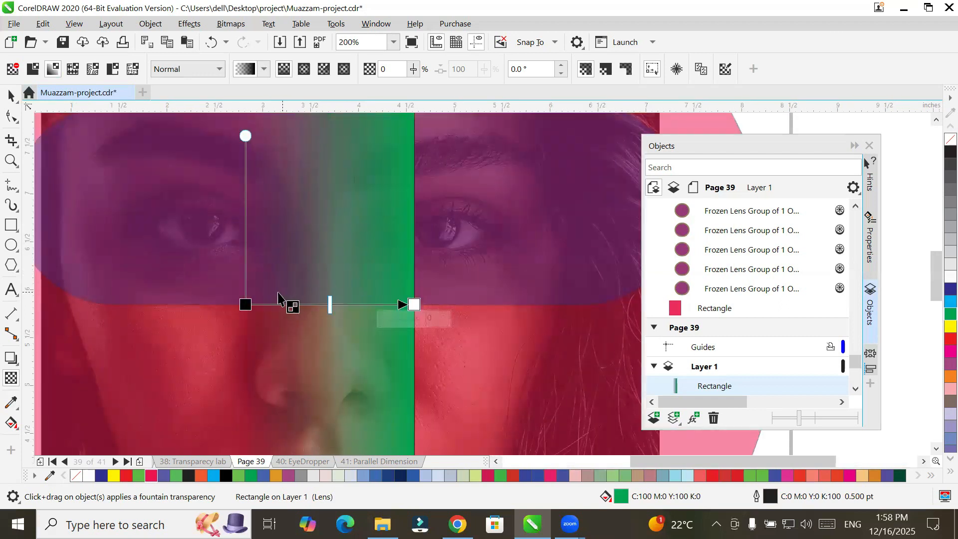
{"action": "left_click", "coordinate": [245, 303]}
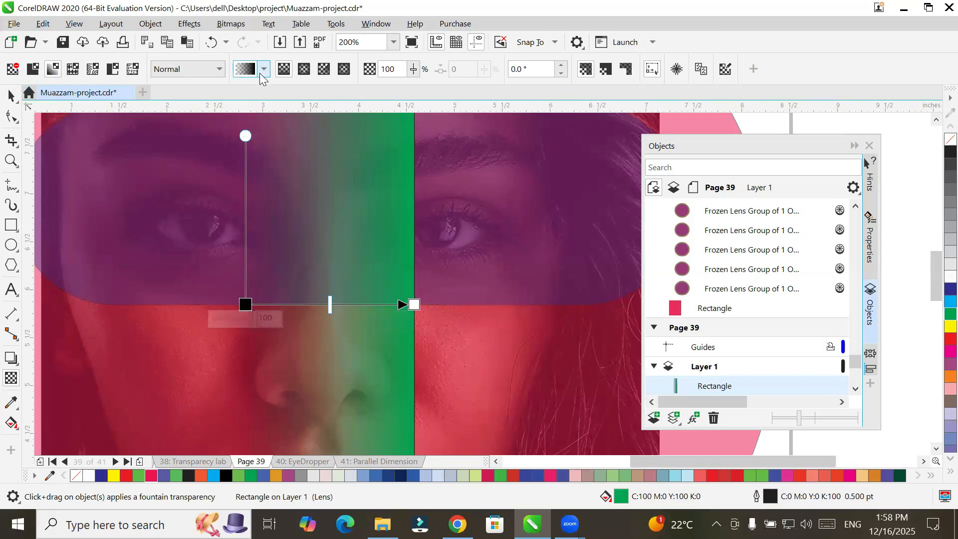
{"action": "left_click", "coordinate": [264, 69]}
{"action": "left_click", "coordinate": [264, 69]}
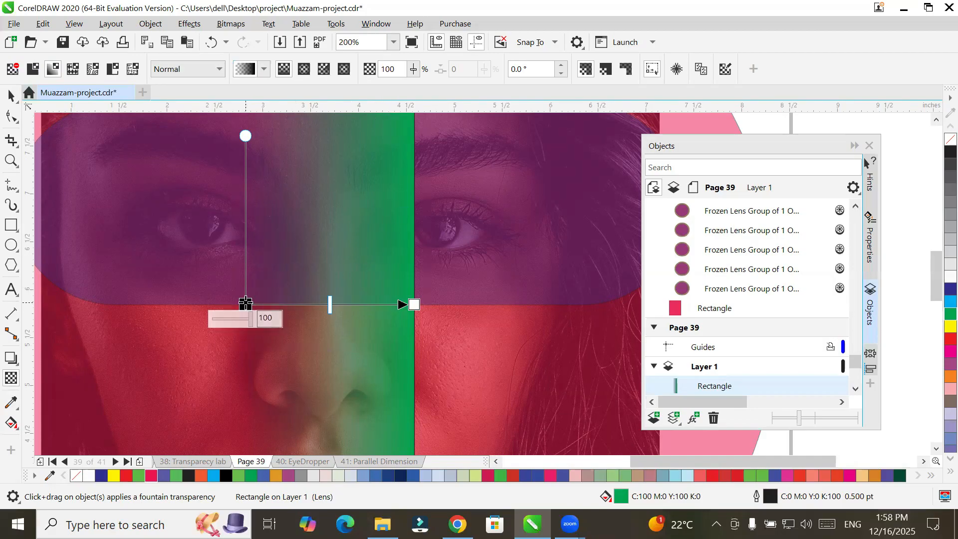
{"action": "left_click", "coordinate": [413, 304]}
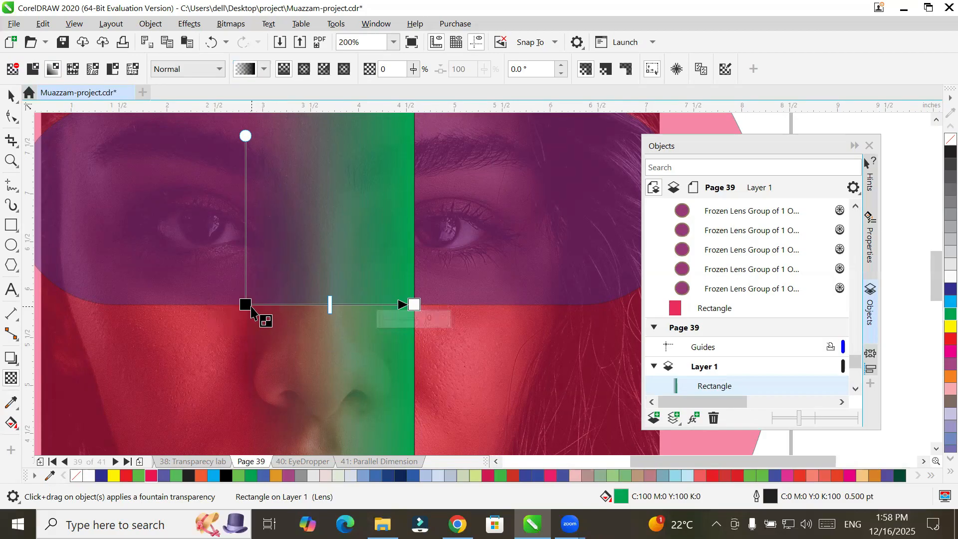
{"action": "left_click", "coordinate": [246, 304]}
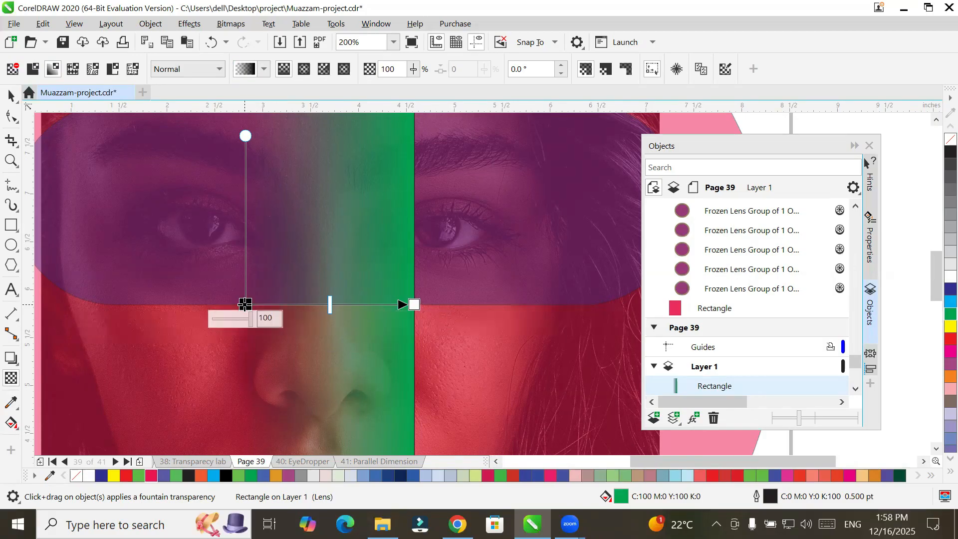
{"action": "left_click", "coordinate": [414, 304]}
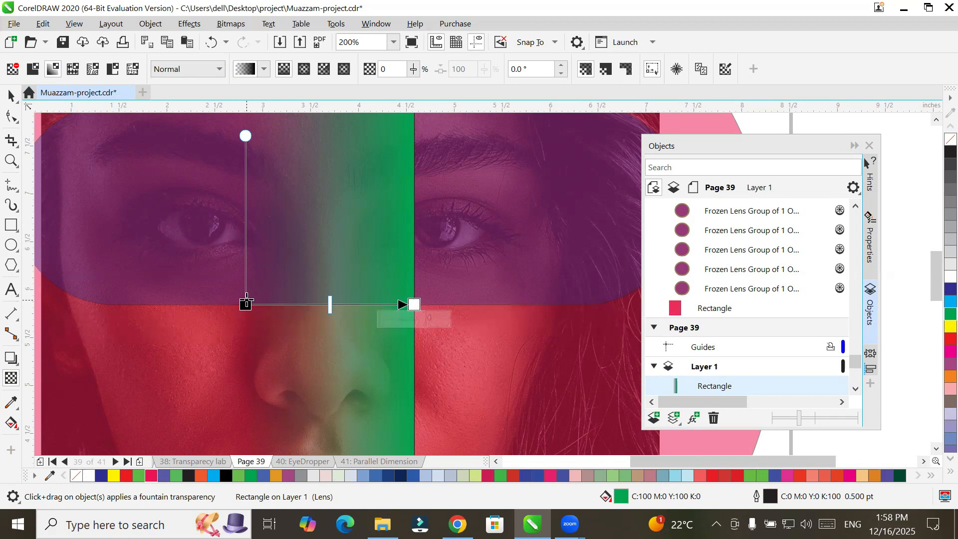
Step: Try shifting the midpoint of the green rectangle's fountain transparency towards its start and end nodes, and return it to the centre
{"action": "left_click", "coordinate": [245, 304]}
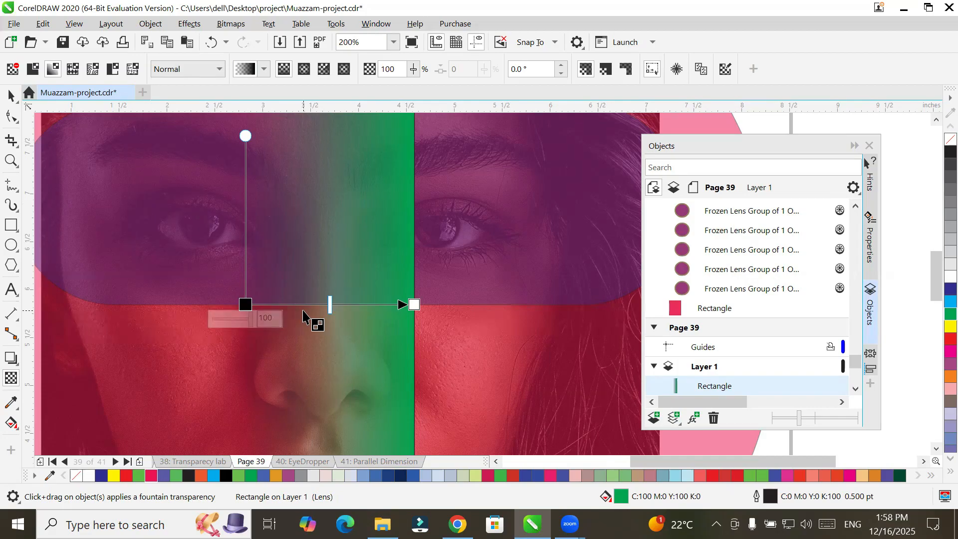
{"action": "left_click", "coordinate": [412, 301]}
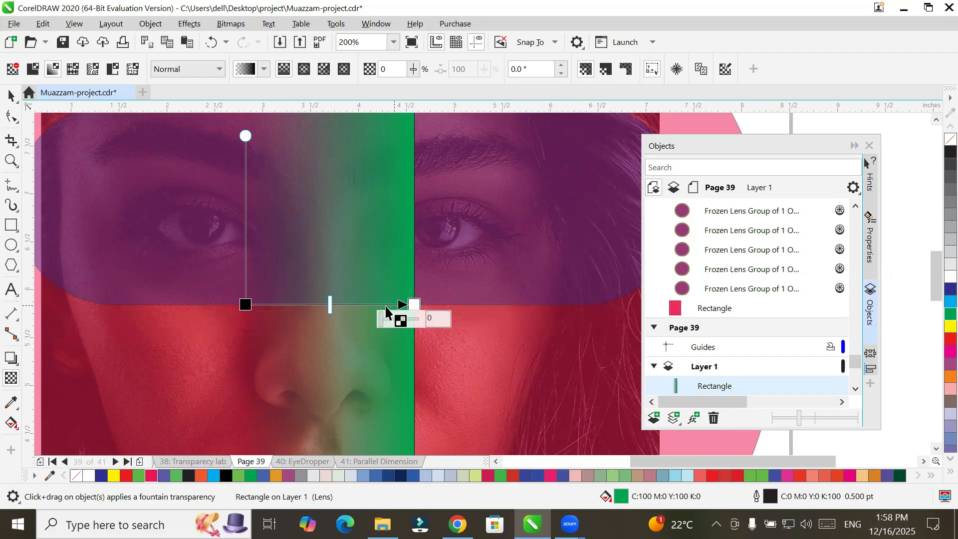
{"action": "left_click_drag", "start_coordinate": [331, 305], "coordinate": [267, 306]}
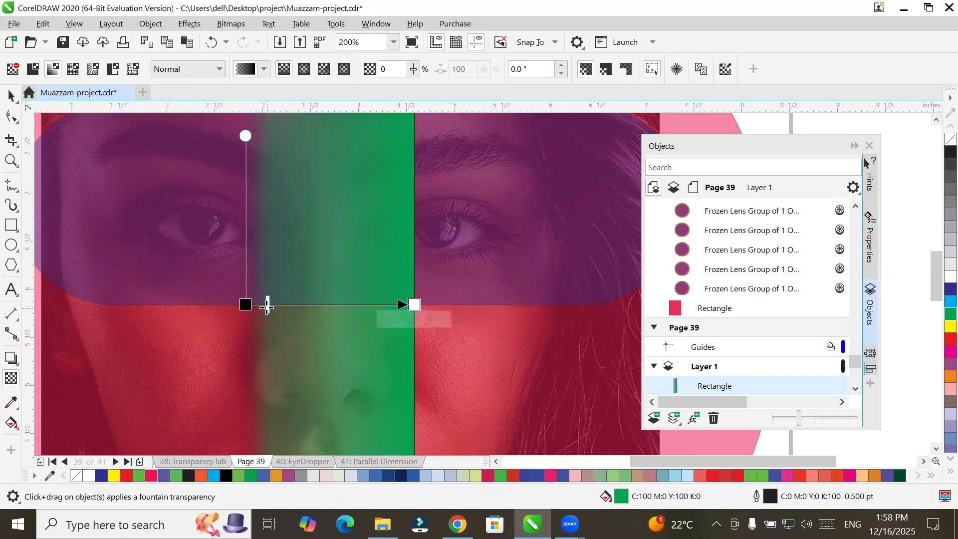
{"action": "left_click_drag", "start_coordinate": [267, 306], "coordinate": [395, 306]}
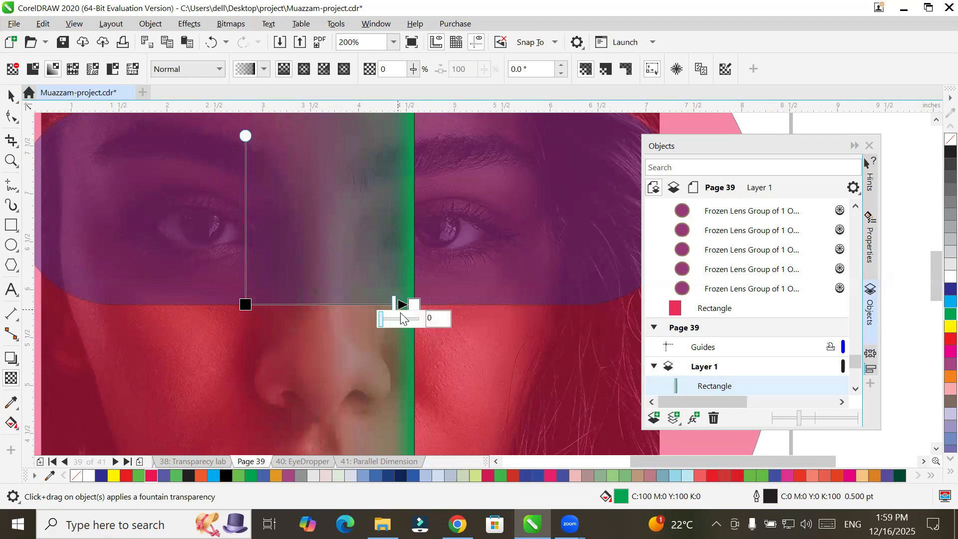
{"action": "scroll", "coordinate": [482, 337], "scroll_direction": "down", "scroll_amount": 1}
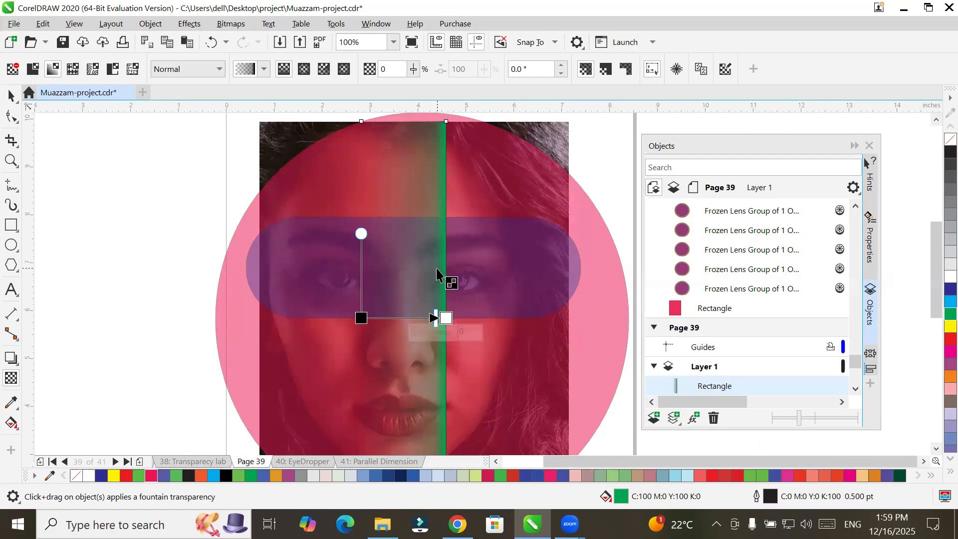
{"action": "mouse_move", "coordinate": [435, 323]}
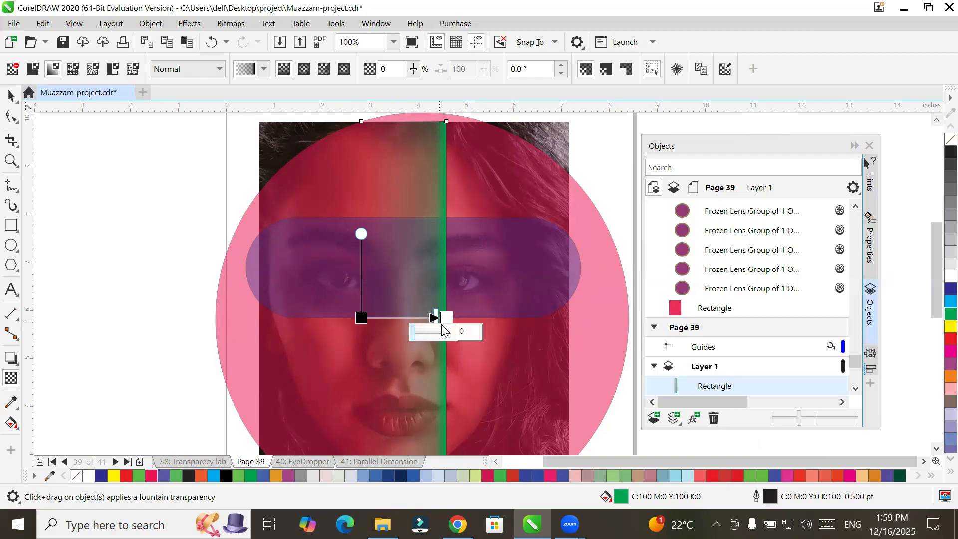
{"action": "left_click_drag", "start_coordinate": [436, 318], "coordinate": [403, 320]}
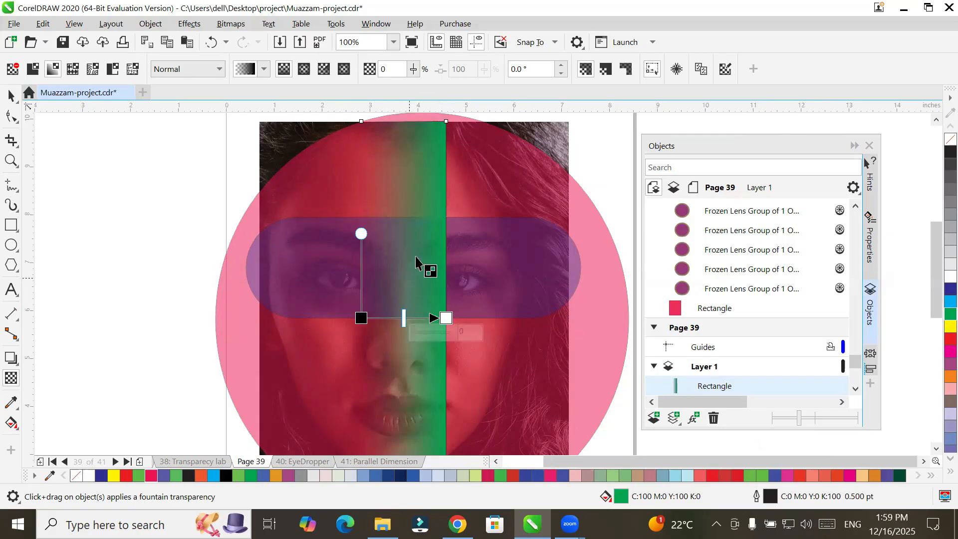
Step: Try a transparency of 100 on the end node of the green rectangle's fountain transparency, and restore it to 0
{"action": "left_click", "coordinate": [446, 318]}
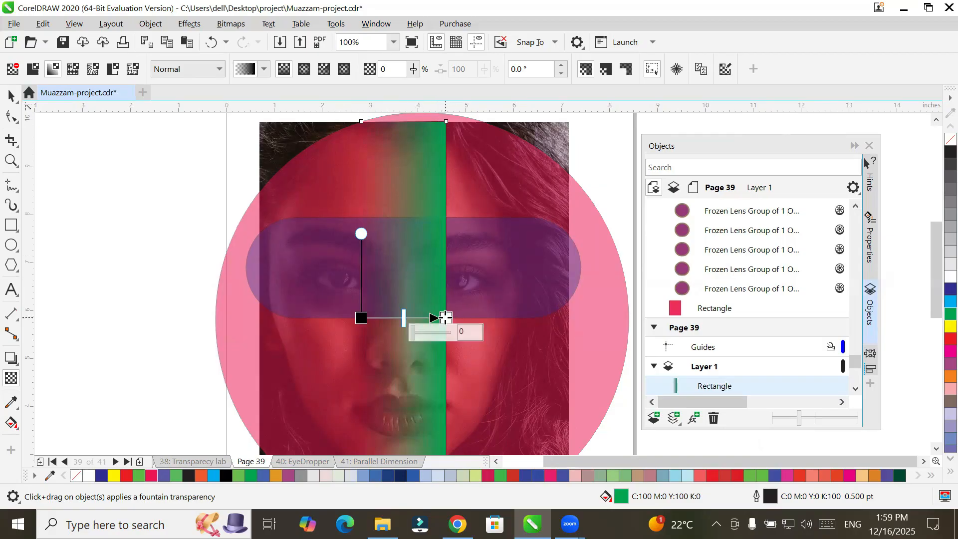
{"action": "left_click_drag", "start_coordinate": [413, 336], "coordinate": [457, 333]}
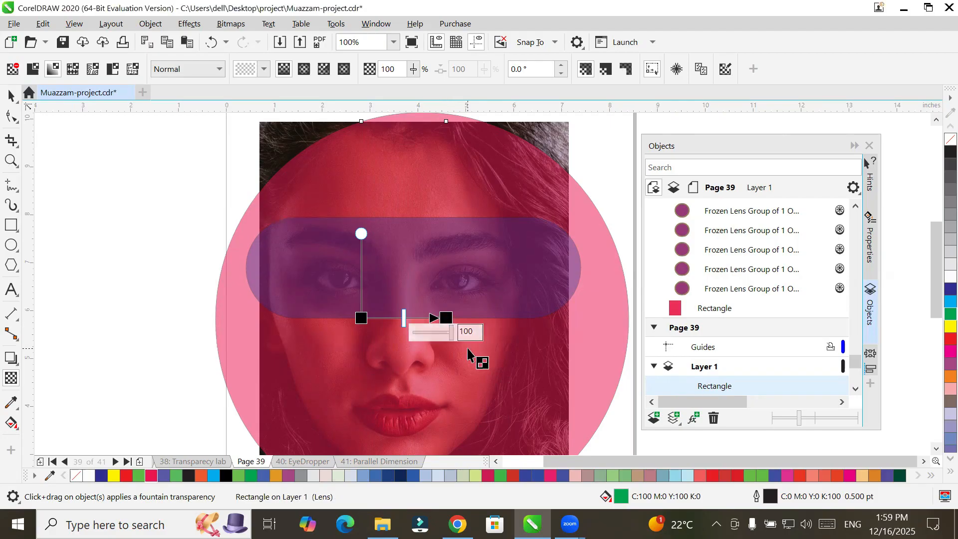
{"action": "left_click_drag", "start_coordinate": [451, 335], "coordinate": [406, 335]}
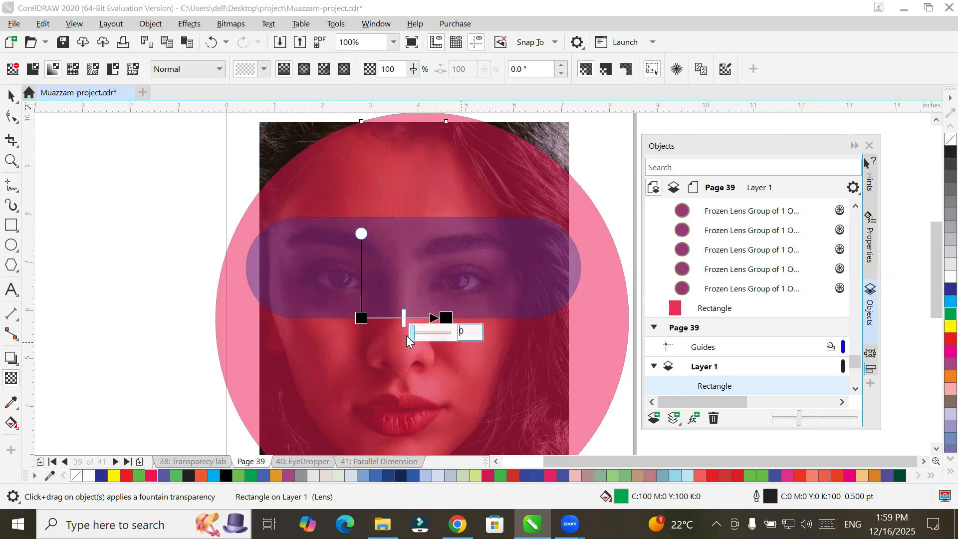
Step: Try a transparency of 0 on the start node of the green rectangle's fountain transparency, and restore it to 100
{"action": "left_click", "coordinate": [362, 317]}
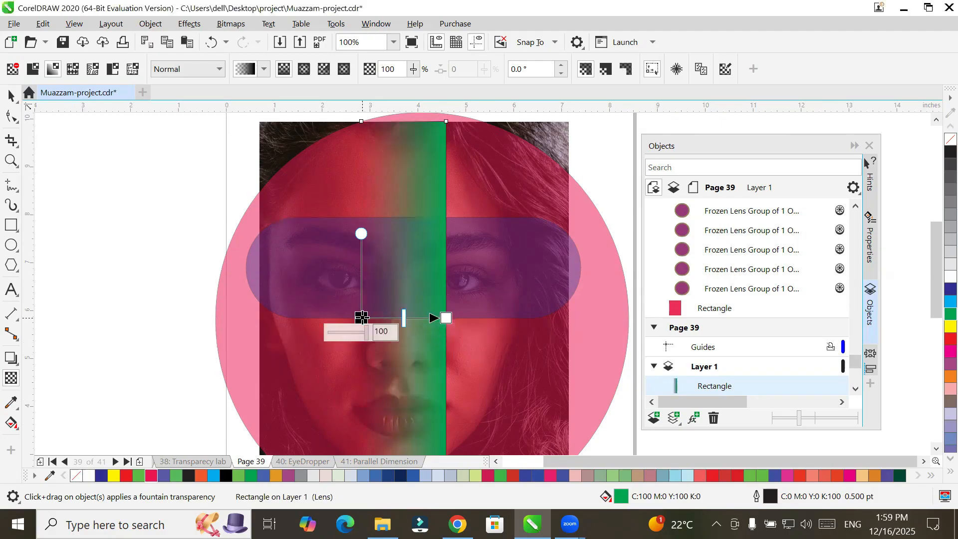
{"action": "left_click_drag", "start_coordinate": [367, 335], "coordinate": [301, 358]}
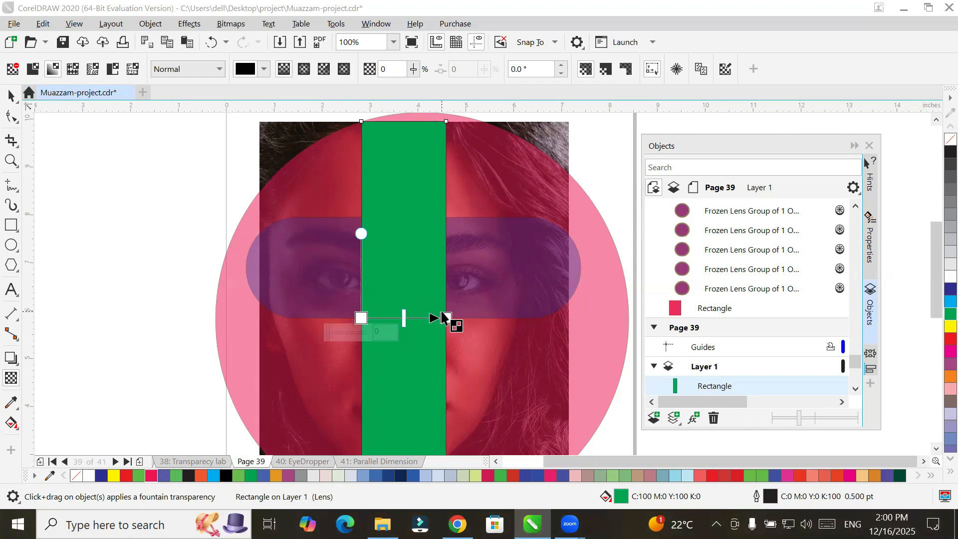
{"action": "left_click", "coordinate": [364, 317]}
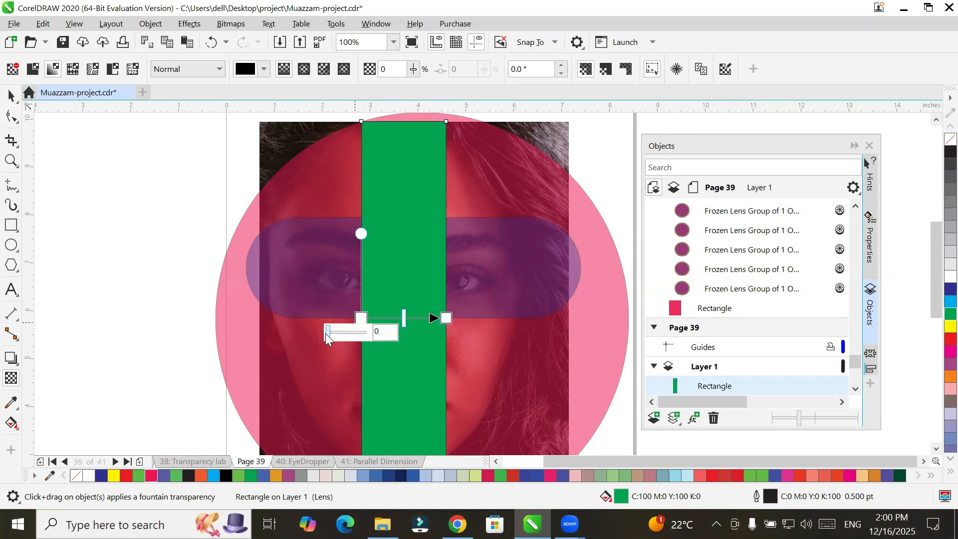
{"action": "left_click_drag", "start_coordinate": [326, 333], "coordinate": [348, 333]}
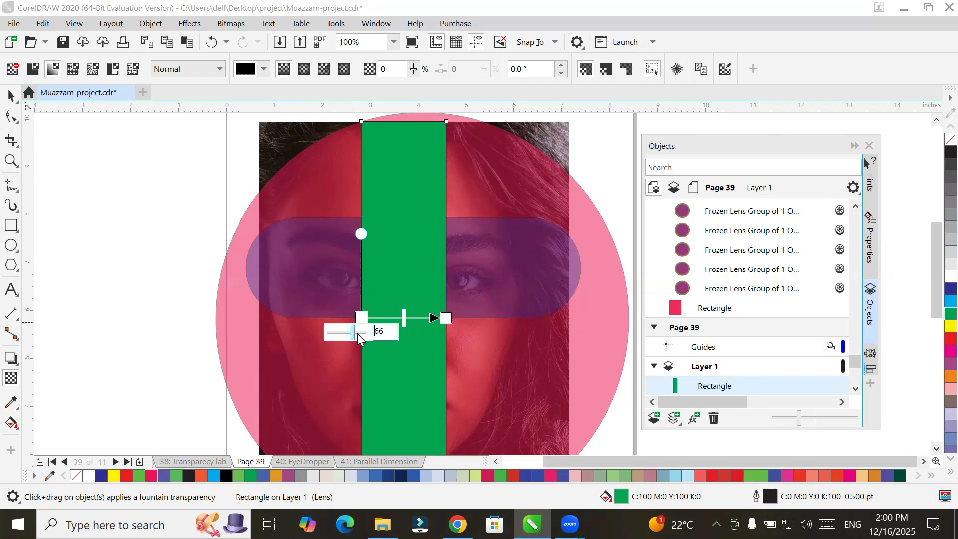
Step: Make the green rectangle's end node fully transparent at 100 once more, return it to 0 and recheck the start node
{"action": "left_click", "coordinate": [445, 318]}
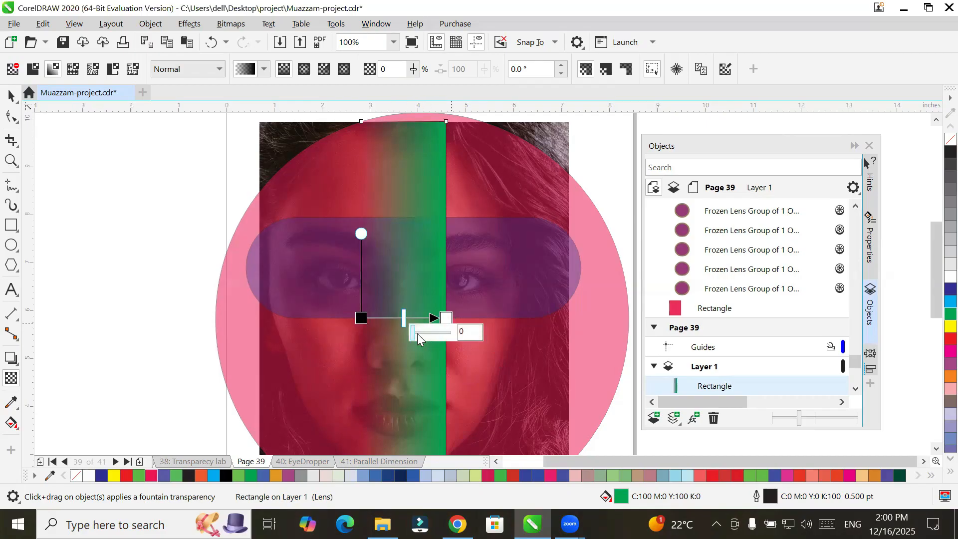
{"action": "left_click_drag", "start_coordinate": [413, 333], "coordinate": [450, 333]}
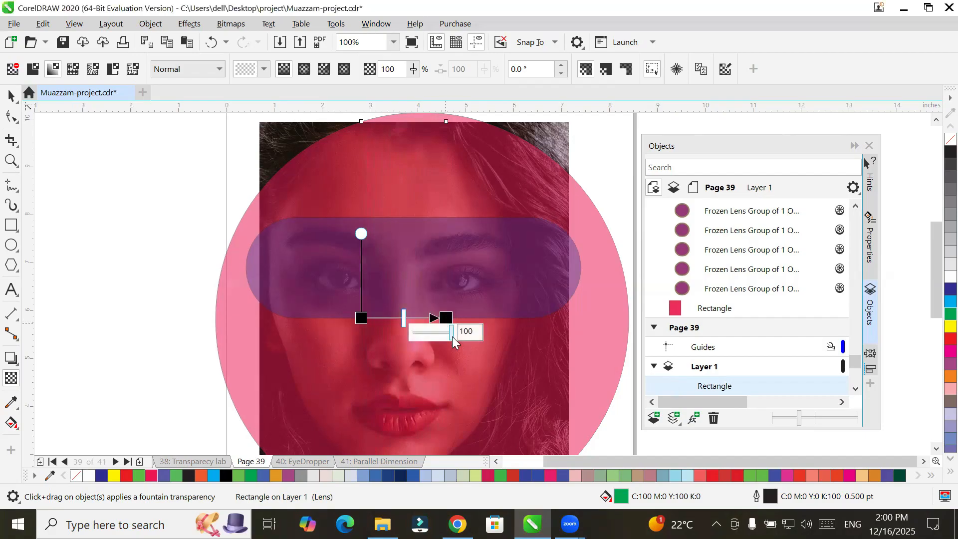
{"action": "left_click_drag", "start_coordinate": [451, 336], "coordinate": [401, 339]}
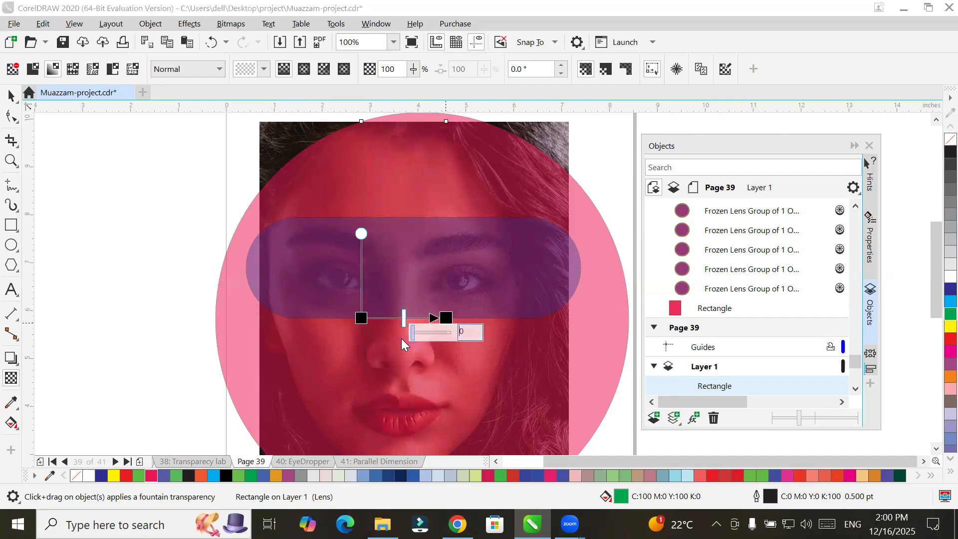
{"action": "left_click", "coordinate": [362, 318]}
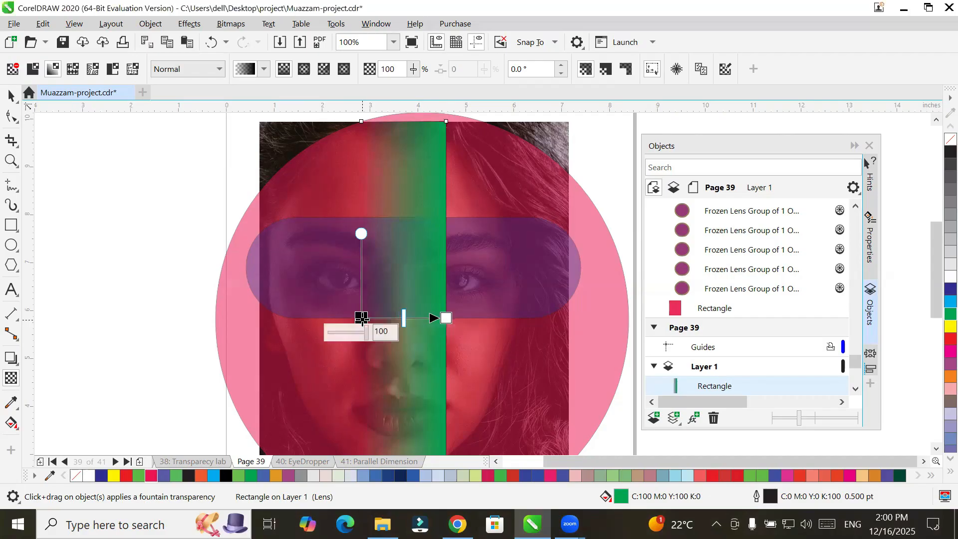
{"action": "scroll", "coordinate": [364, 319], "scroll_direction": "down", "scroll_amount": 1}
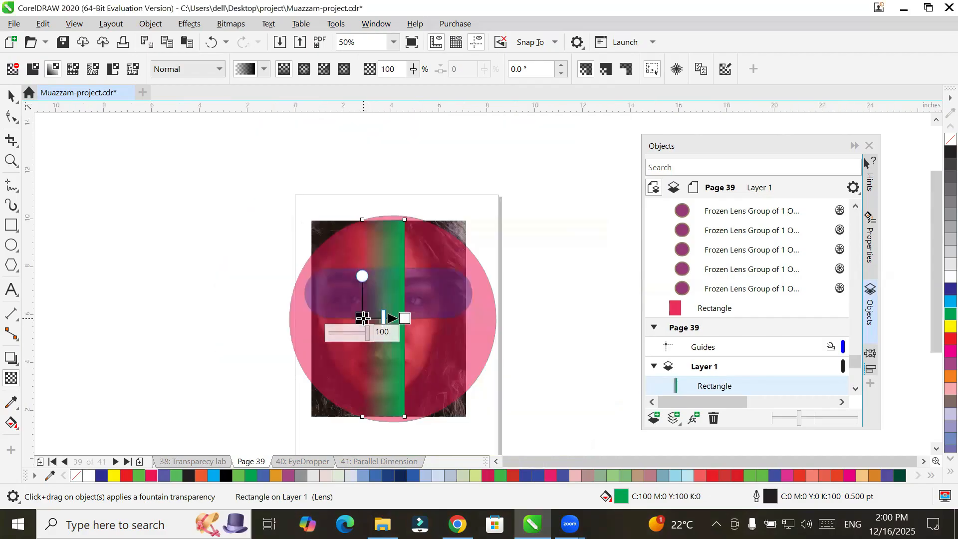
{"action": "scroll", "coordinate": [413, 374], "scroll_direction": "up", "scroll_amount": 1}
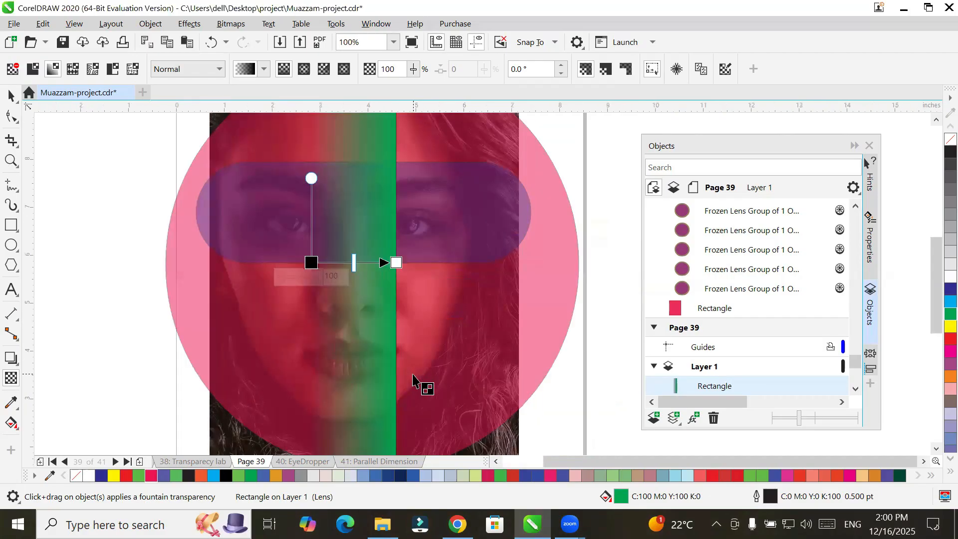
Step: Remove the transparency from the large pink circle, comparing it once with a uniform transparency of 50
{"action": "left_click", "coordinate": [11, 95]}
{"action": "left_click", "coordinate": [570, 281]}
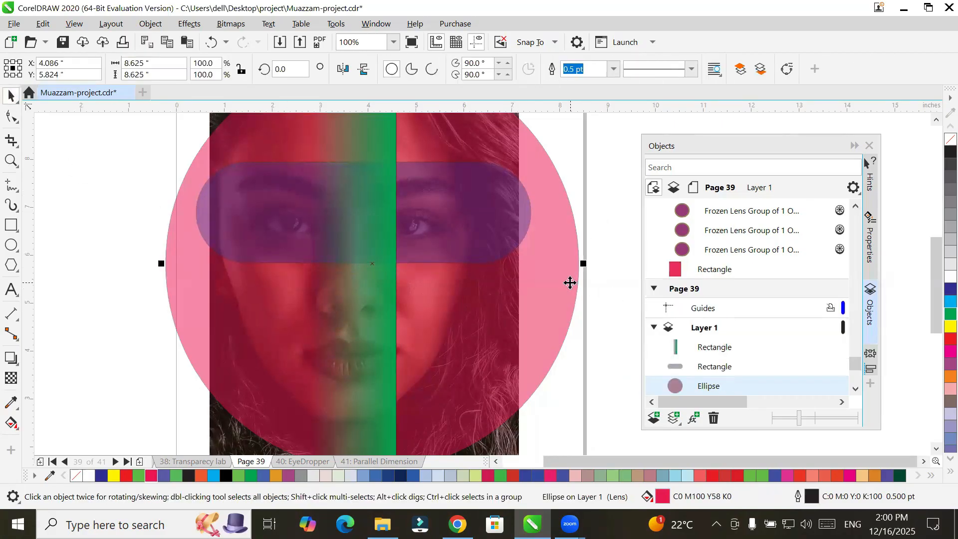
{"action": "left_click", "coordinate": [8, 378]}
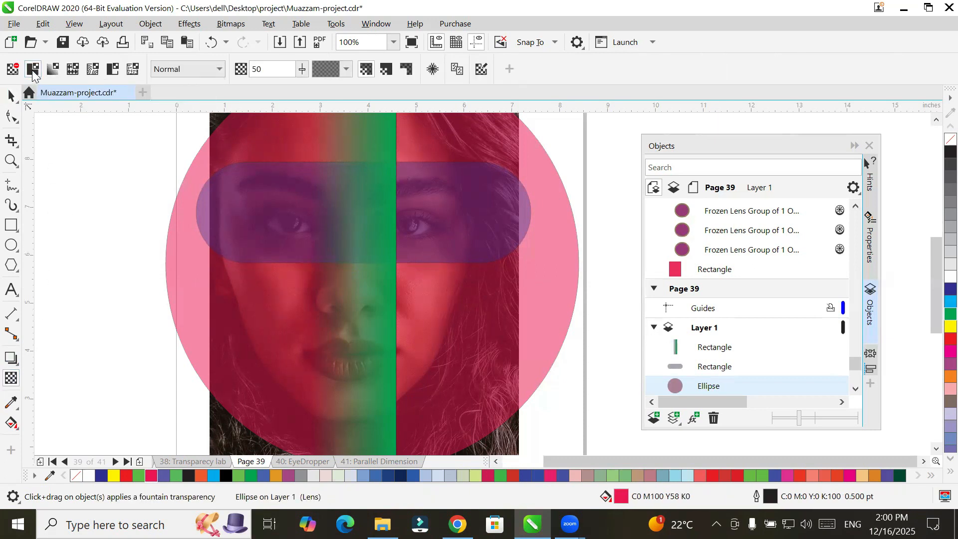
{"action": "left_click", "coordinate": [14, 70]}
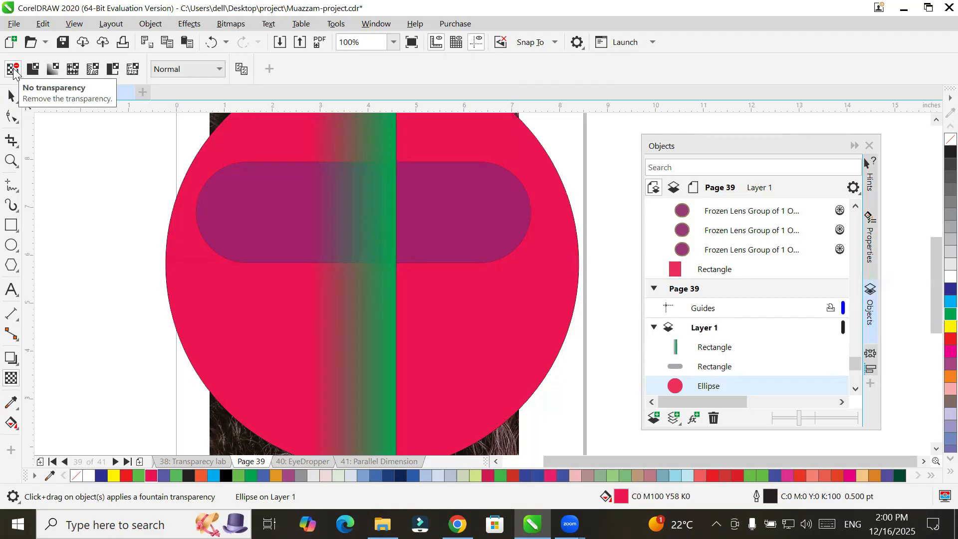
{"action": "left_click", "coordinate": [33, 70]}
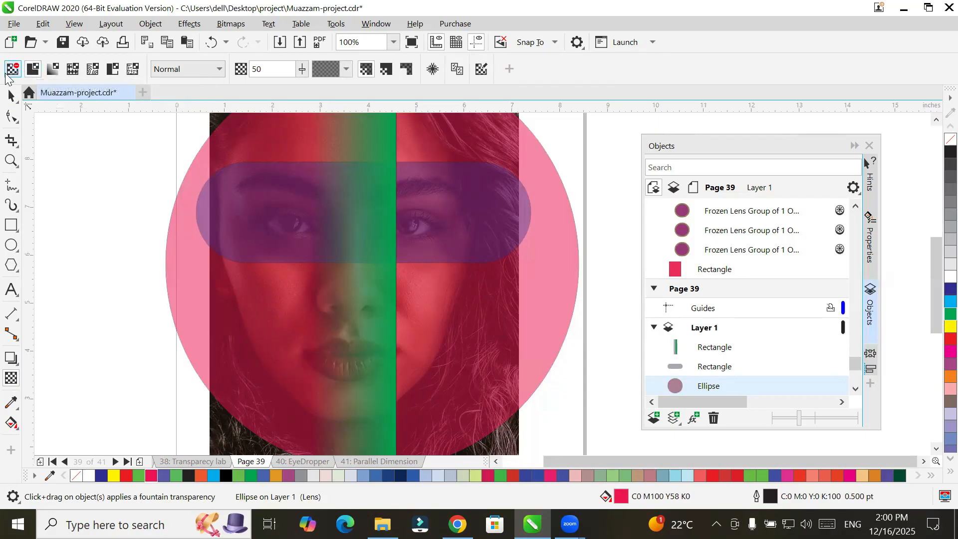
{"action": "left_click", "coordinate": [8, 73]}
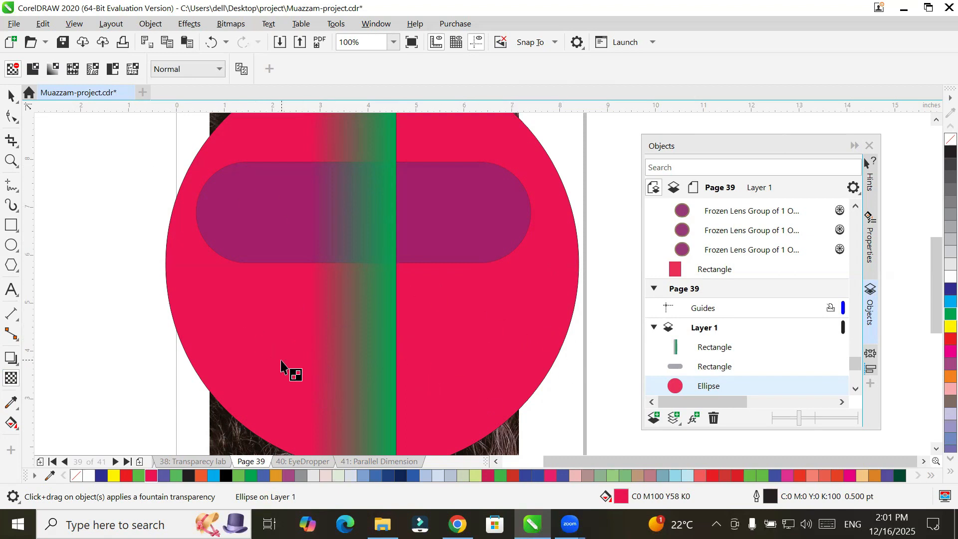
Step: Apply a linear fountain transparency to the pink circle and rotate it to about -88.8°, fading from opaque at its top to transparent below
{"action": "left_click", "coordinate": [55, 70]}
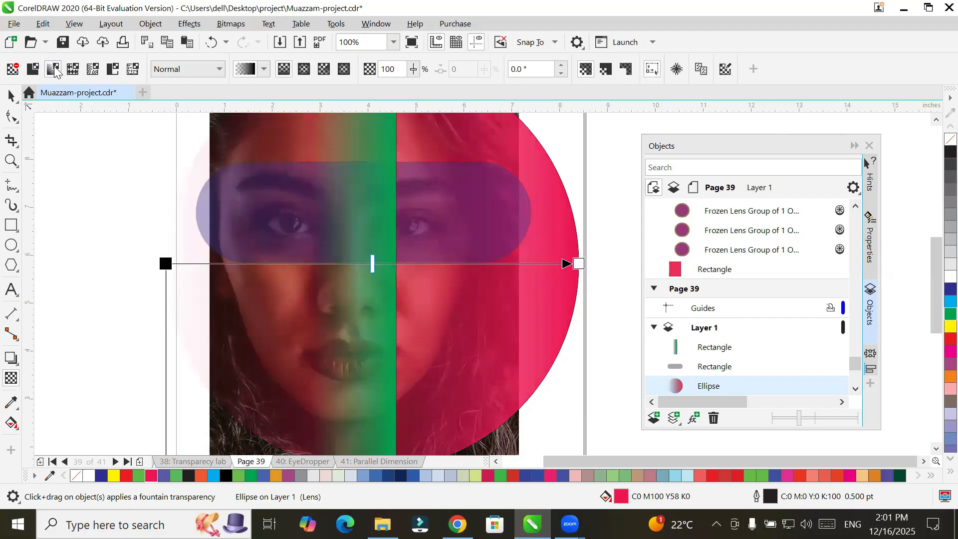
{"action": "scroll", "coordinate": [307, 268], "scroll_direction": "down", "scroll_amount": 3}
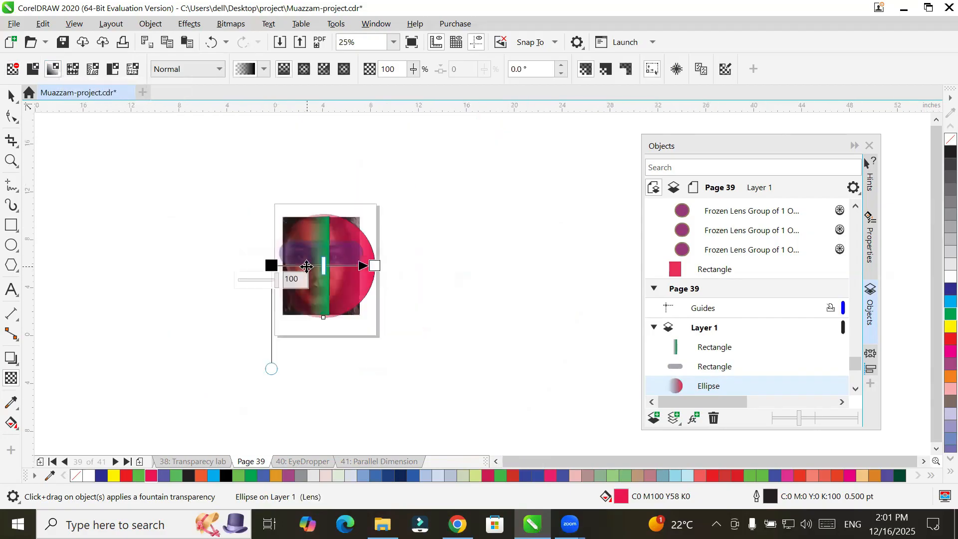
{"action": "scroll", "coordinate": [307, 267], "scroll_direction": "up", "scroll_amount": 1}
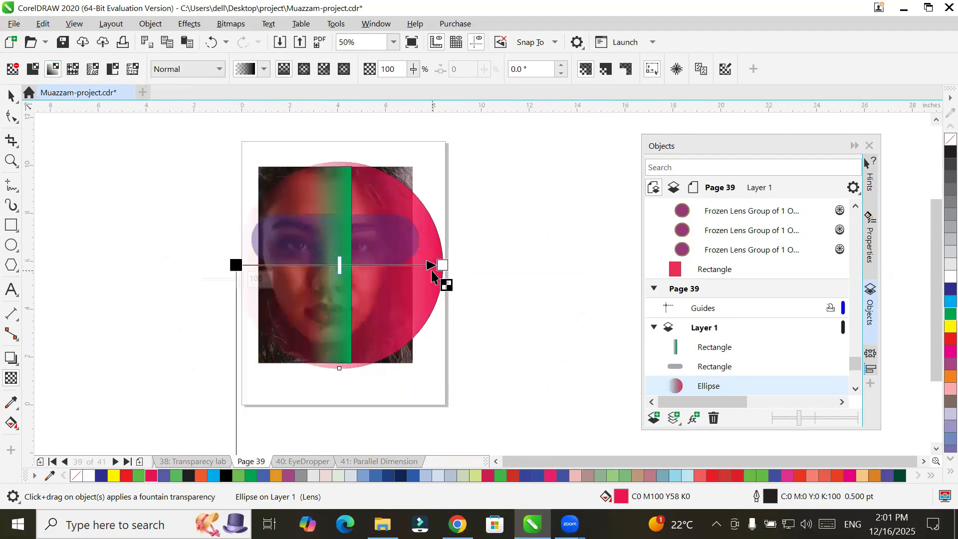
{"action": "left_click_drag", "start_coordinate": [441, 269], "coordinate": [344, 169]}
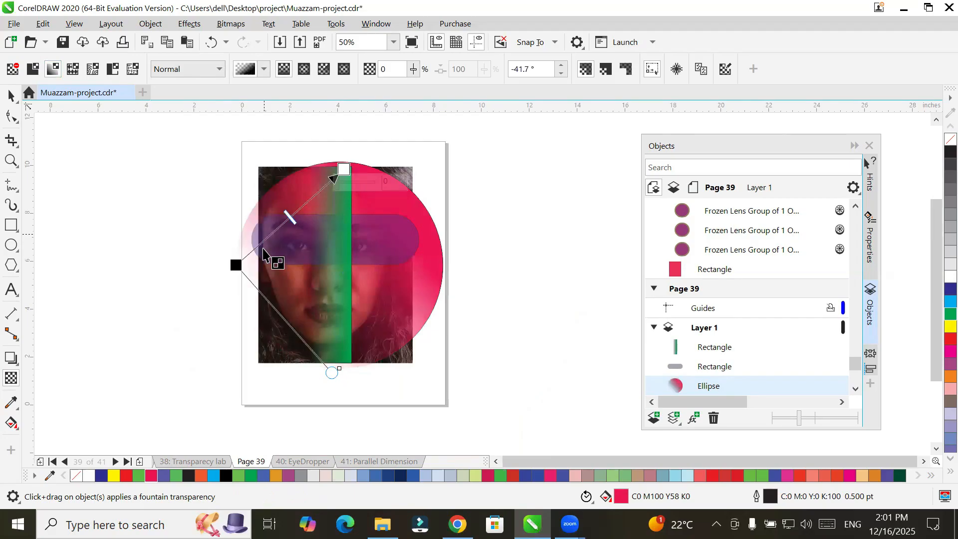
{"action": "left_click_drag", "start_coordinate": [237, 266], "coordinate": [331, 342]}
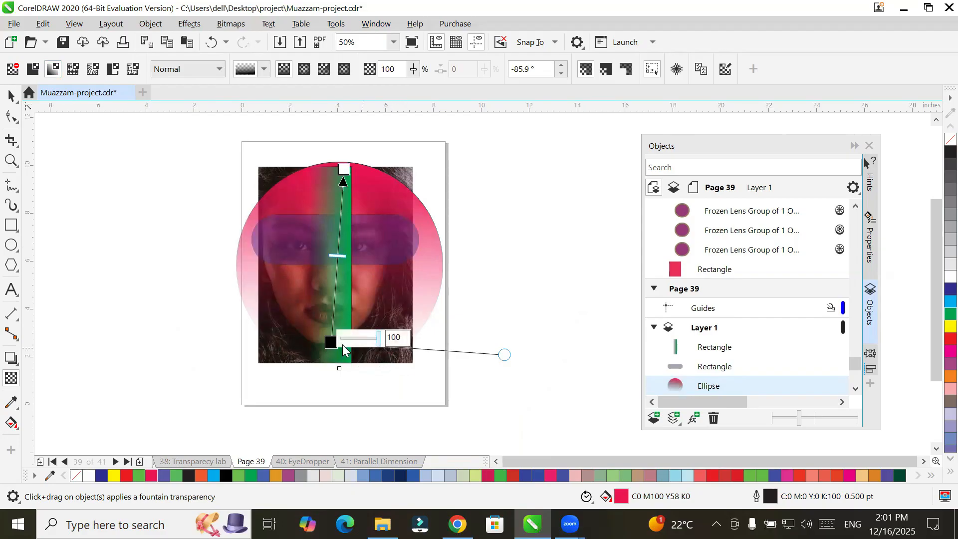
{"action": "left_click_drag", "start_coordinate": [328, 342], "coordinate": [332, 342]}
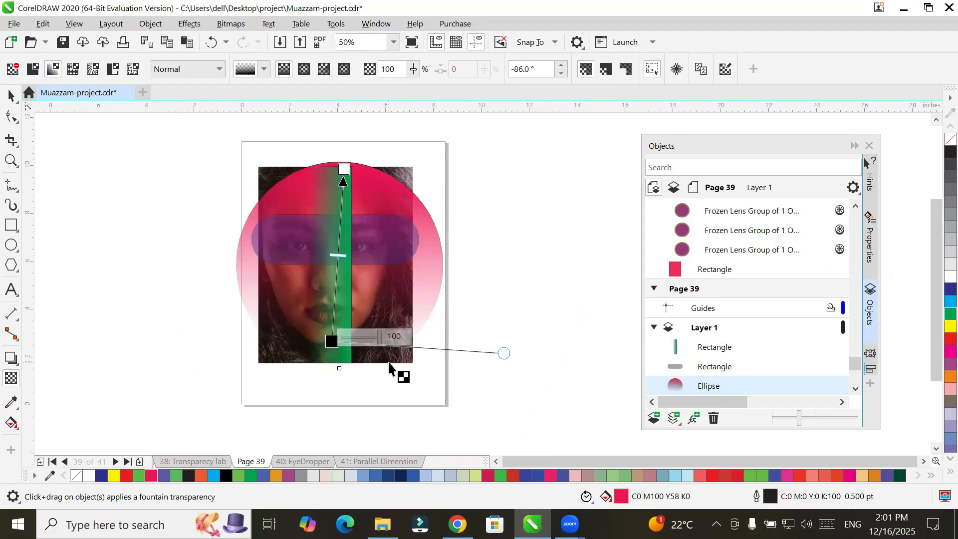
{"action": "left_click_drag", "start_coordinate": [345, 169], "coordinate": [335, 166]}
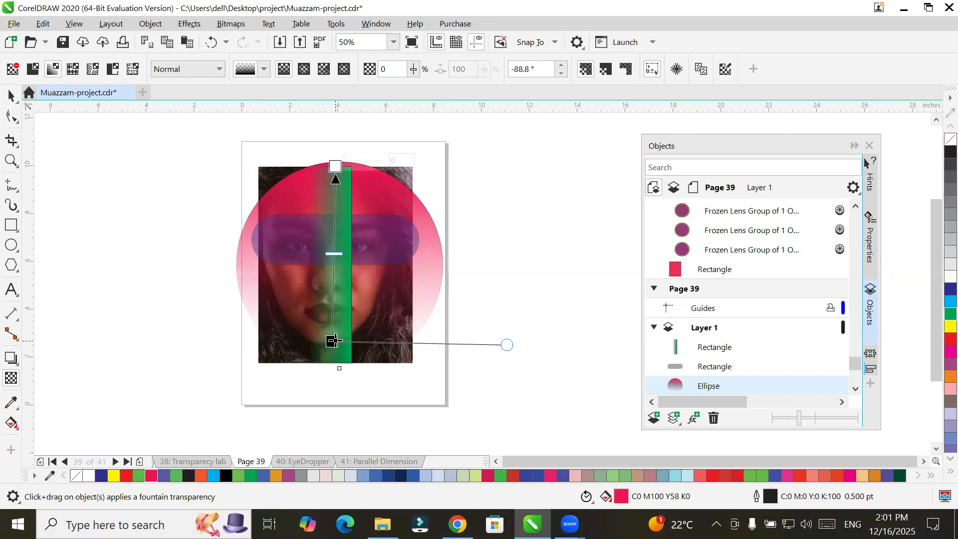
Step: Reverse the circle's fade by setting the lower node's transparency to 0 and the upper node's to 100
{"action": "left_click", "coordinate": [335, 341]}
{"action": "left_click_drag", "start_coordinate": [379, 341], "coordinate": [333, 339]}
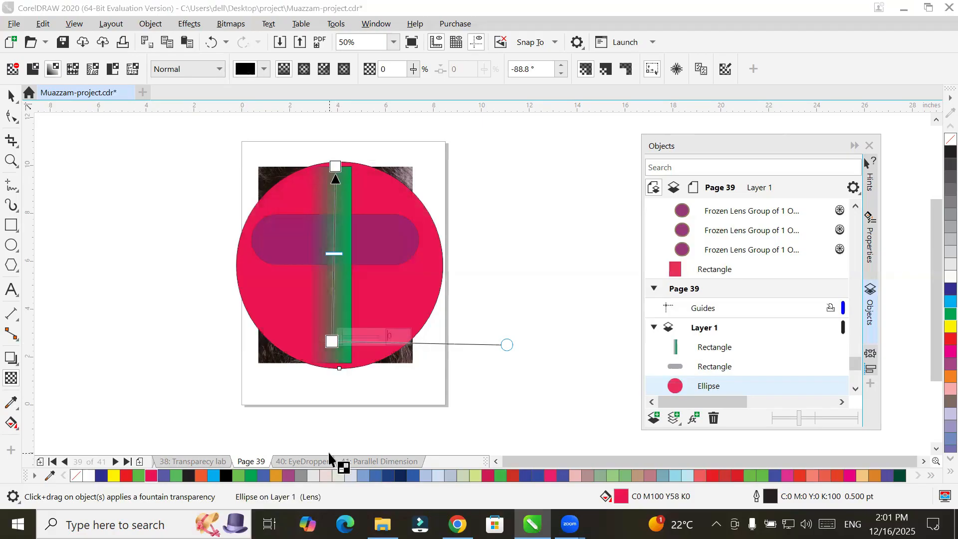
{"action": "left_click", "coordinate": [336, 166]}
{"action": "left_click", "coordinate": [344, 170]}
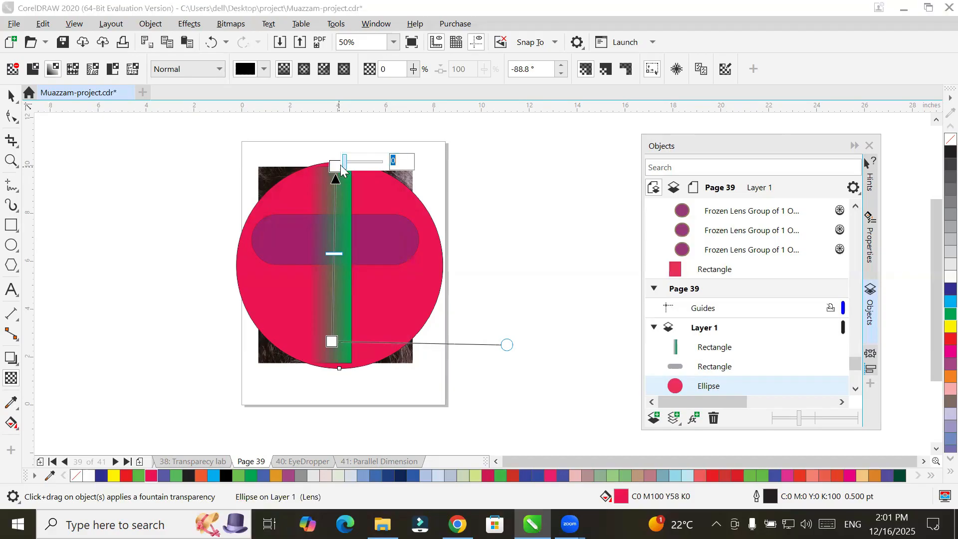
{"action": "type", "text": "100"}
{"action": "key", "text": "Return"}
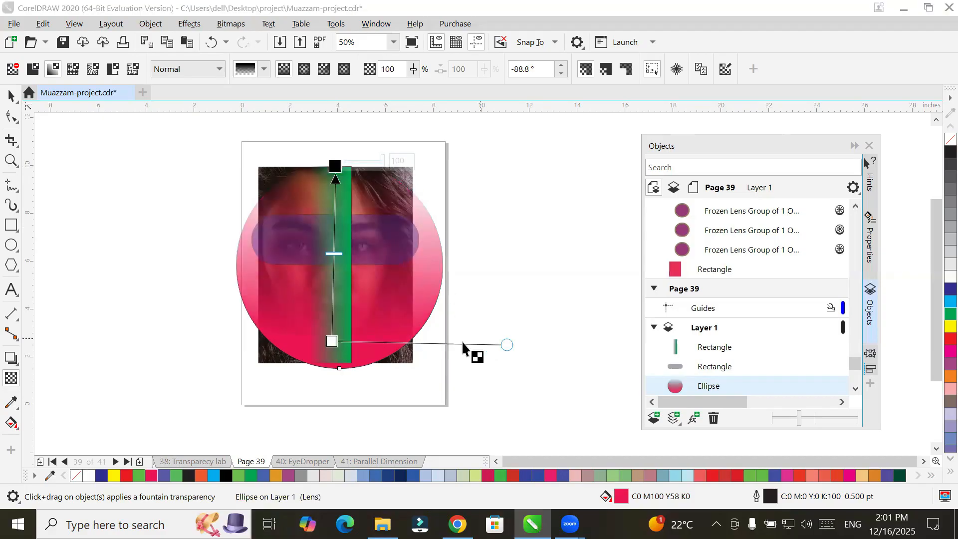
Step: Slide the circle's transparency midpoint toward the opaque lower node, then up near the transparent upper node to compare the fade
{"action": "scroll", "coordinate": [449, 340], "scroll_direction": "up", "scroll_amount": 3}
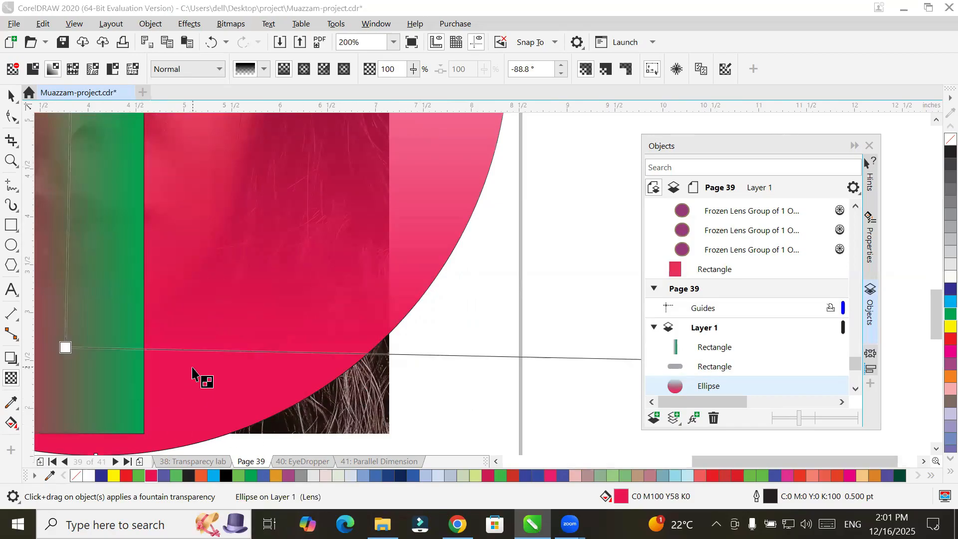
{"action": "scroll", "coordinate": [195, 377], "scroll_direction": "down", "scroll_amount": 1}
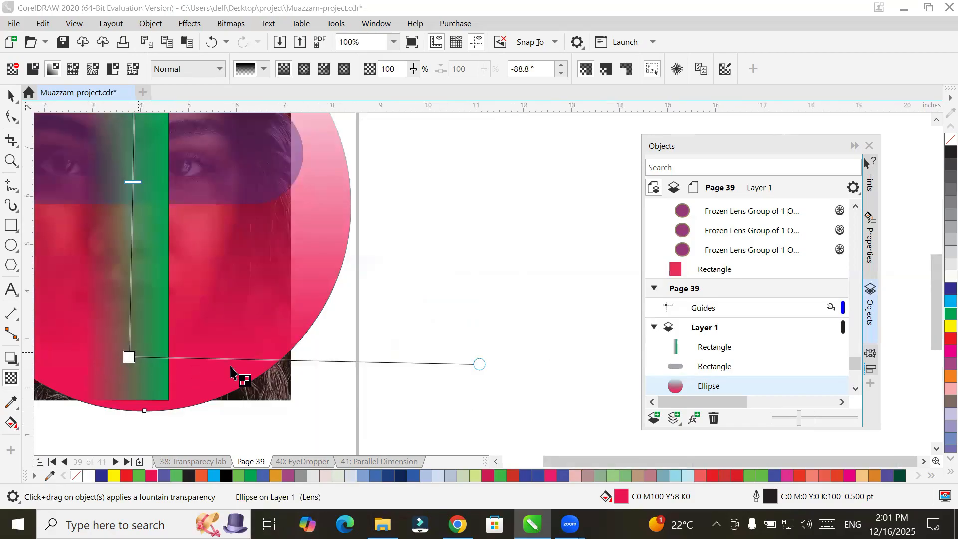
{"action": "scroll", "coordinate": [346, 368], "scroll_direction": "down", "scroll_amount": 1}
{"action": "scroll", "coordinate": [192, 252], "scroll_direction": "up", "scroll_amount": 1}
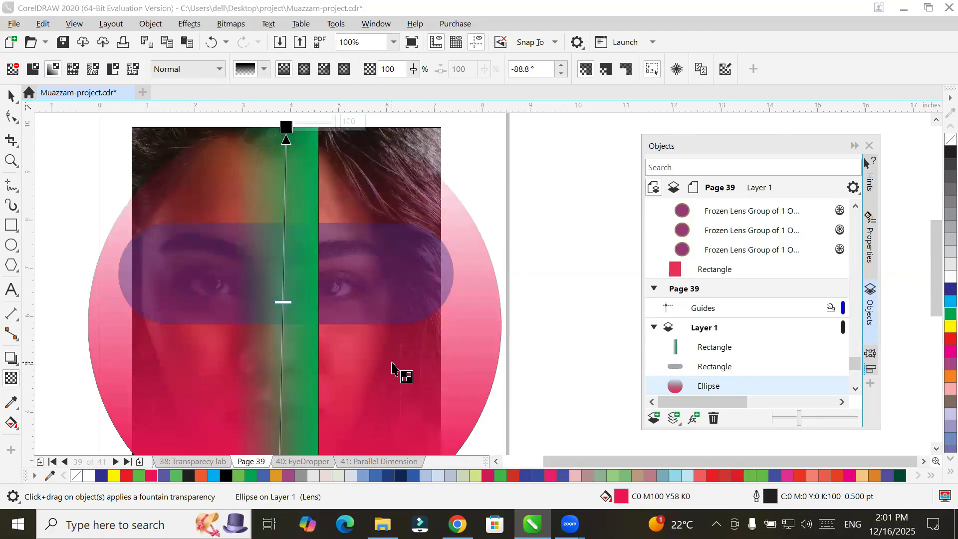
{"action": "scroll", "coordinate": [392, 368], "scroll_direction": "down", "scroll_amount": 1}
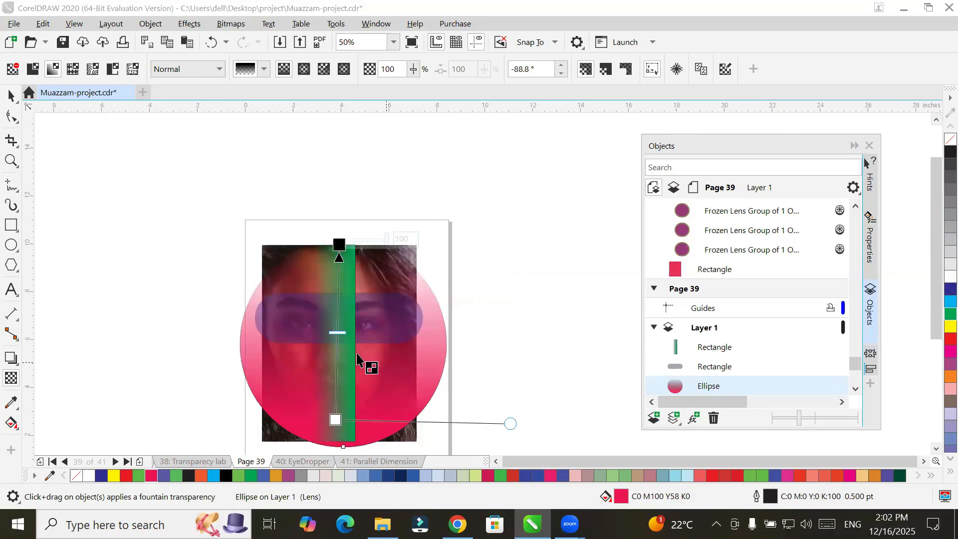
{"action": "left_click_drag", "start_coordinate": [337, 331], "coordinate": [334, 352]}
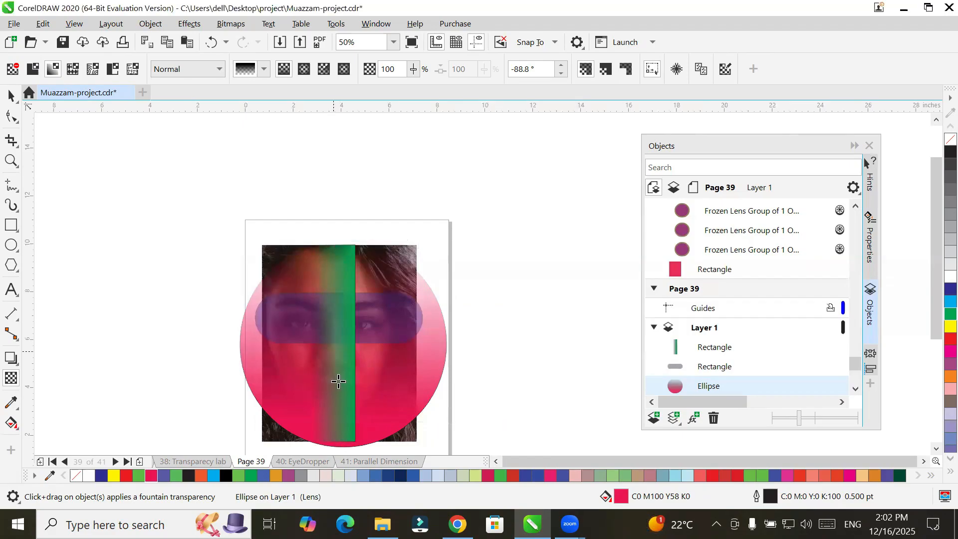
{"action": "left_click_drag", "start_coordinate": [339, 353], "coordinate": [338, 271]}
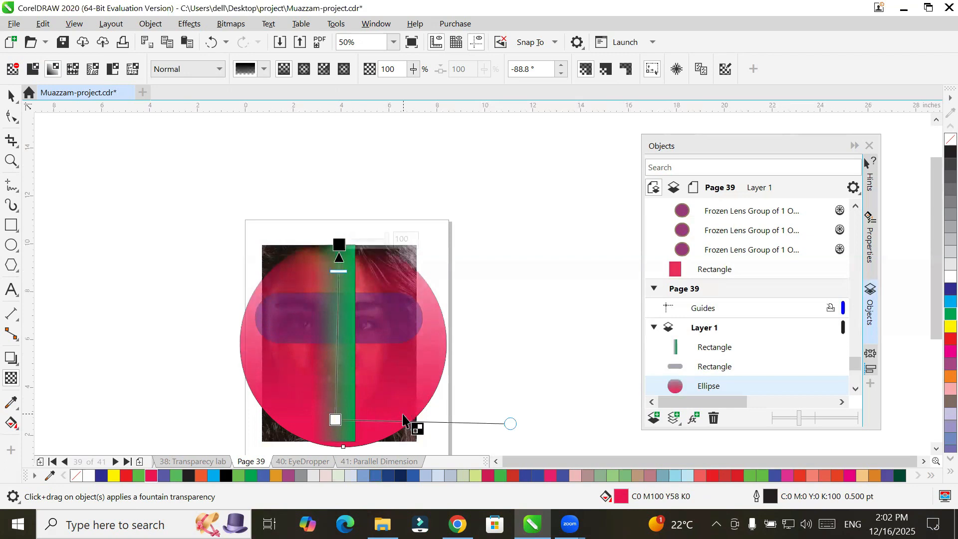
{"action": "scroll", "coordinate": [342, 359], "scroll_direction": "up", "scroll_amount": 2}
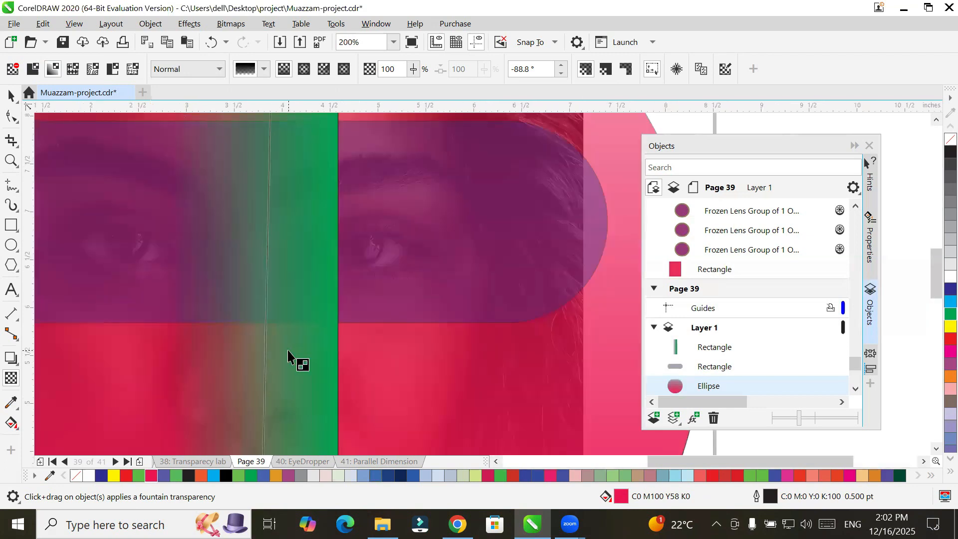
{"action": "scroll", "coordinate": [288, 351], "scroll_direction": "down", "scroll_amount": 1}
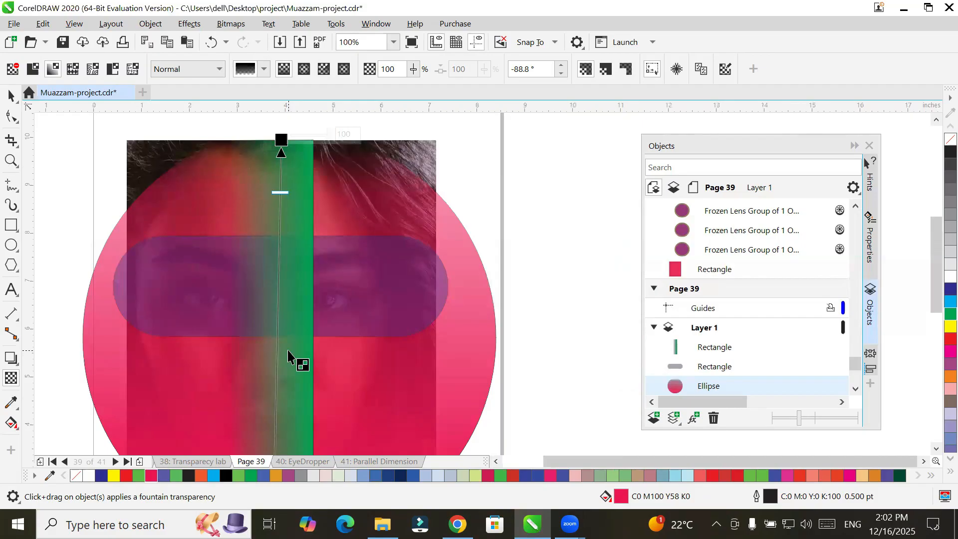
{"action": "scroll", "coordinate": [288, 350], "scroll_direction": "down", "scroll_amount": 1}
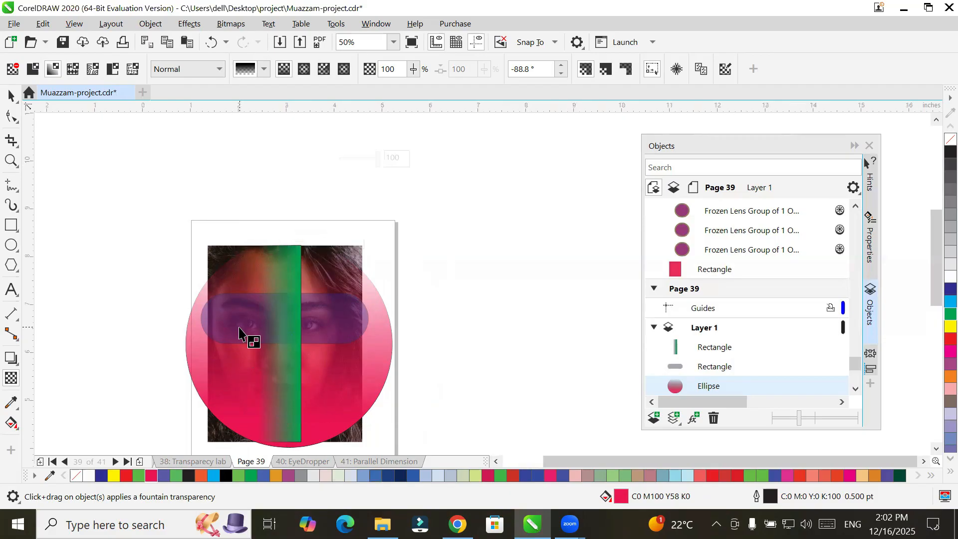
Step: Try transparency values of 56 and 0 on the circle's upper node, then set it to 58
{"action": "scroll", "coordinate": [239, 334], "scroll_direction": "up", "scroll_amount": 2}
{"action": "scroll", "coordinate": [240, 333], "scroll_direction": "down", "scroll_amount": 1}
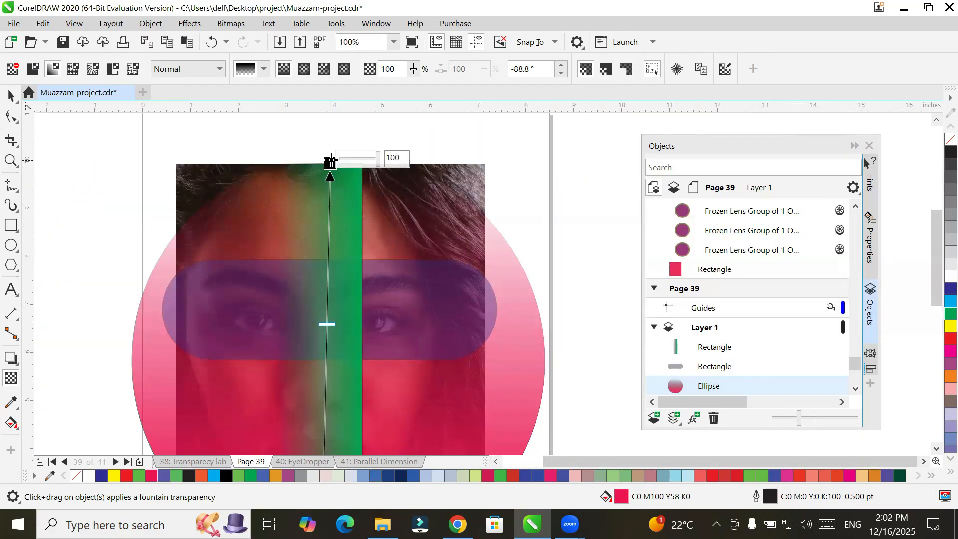
{"action": "left_click", "coordinate": [377, 165]}
{"action": "left_click_drag", "start_coordinate": [377, 165], "coordinate": [360, 167]}
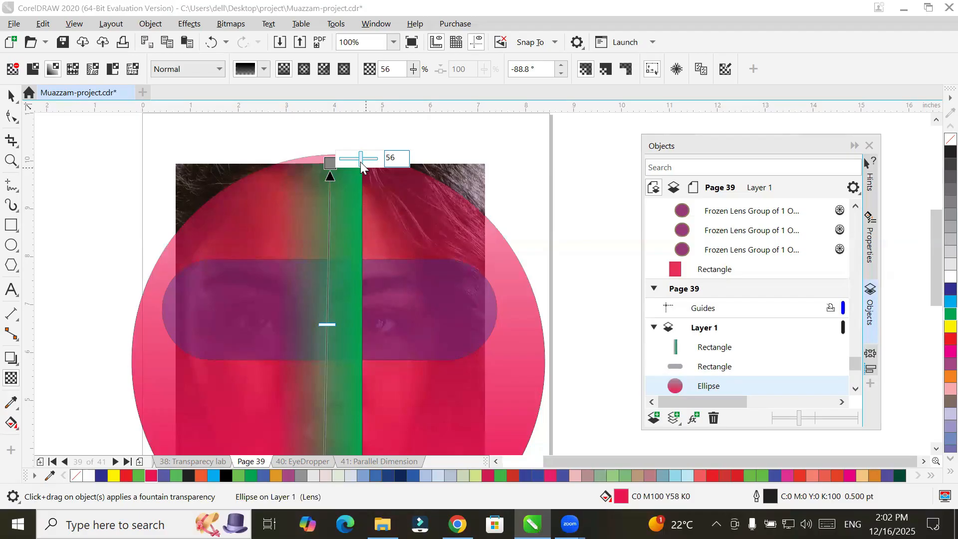
{"action": "left_click_drag", "start_coordinate": [360, 161], "coordinate": [339, 160]}
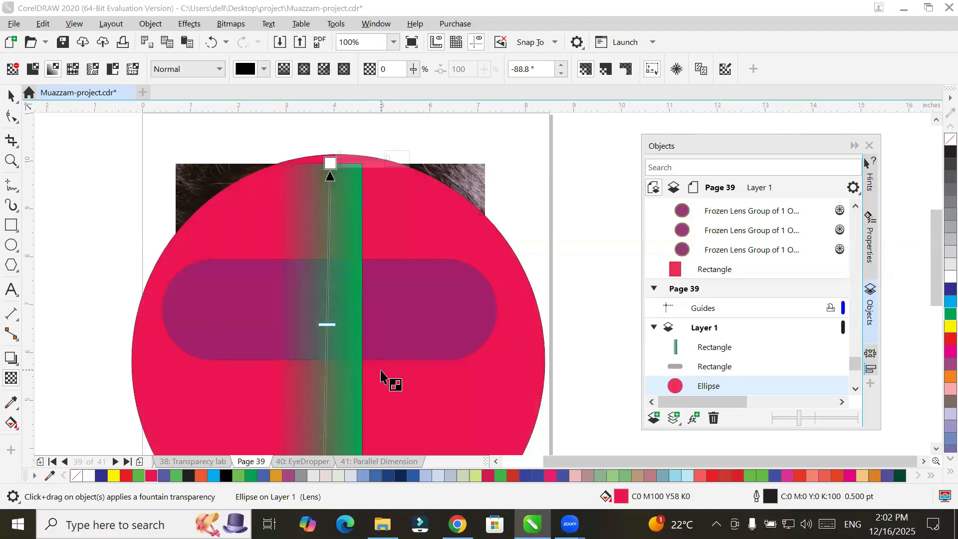
{"action": "left_click", "coordinate": [330, 163]}
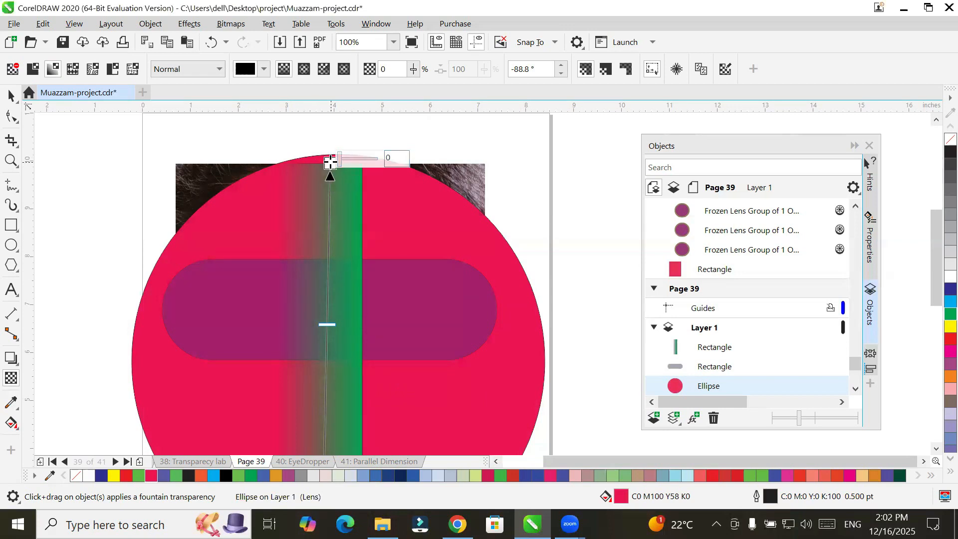
{"action": "left_click_drag", "start_coordinate": [340, 165], "coordinate": [363, 163]}
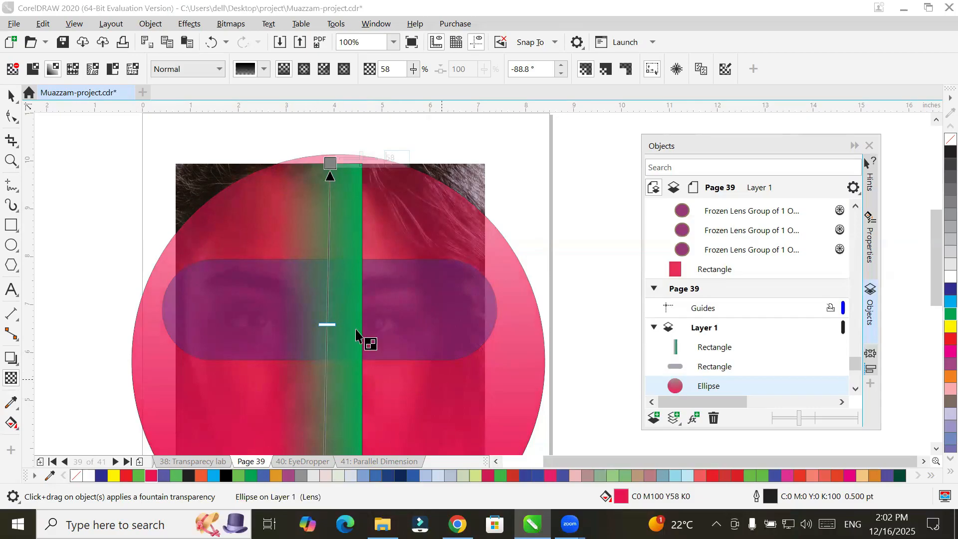
Step: Remove the green rectangle's transparency and apply a fountain transparency to it again
{"action": "left_click", "coordinate": [9, 95]}
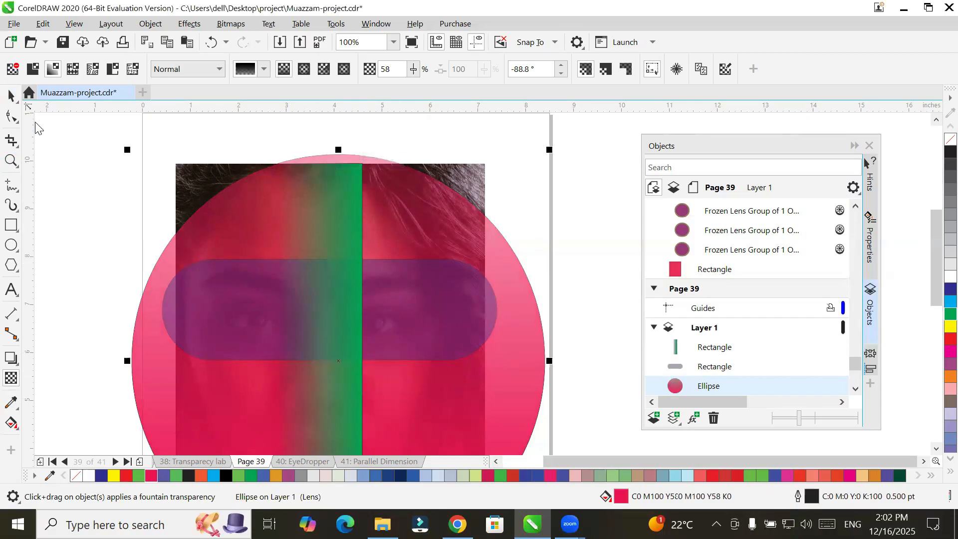
{"action": "left_click", "coordinate": [352, 219]}
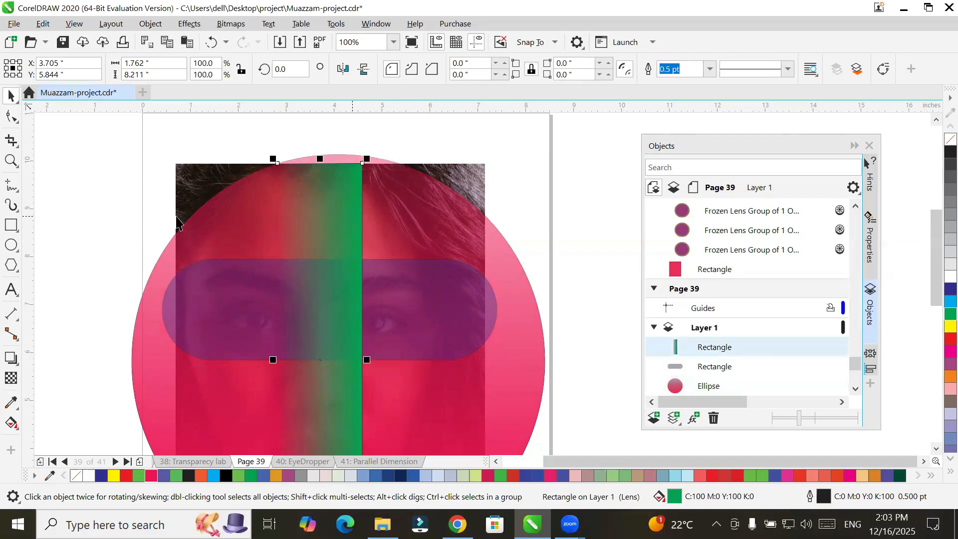
{"action": "left_click", "coordinate": [10, 379]}
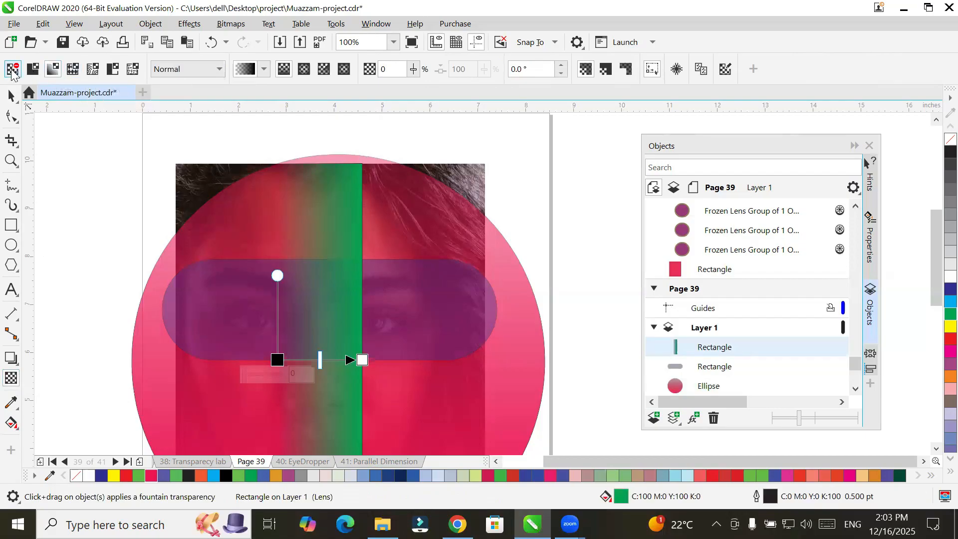
{"action": "left_click", "coordinate": [12, 70]}
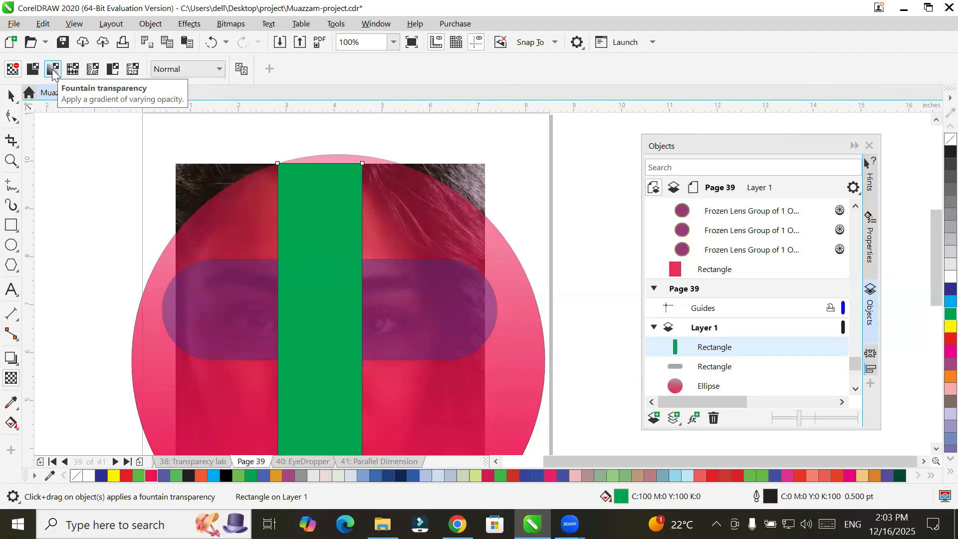
{"action": "left_click", "coordinate": [53, 69]}
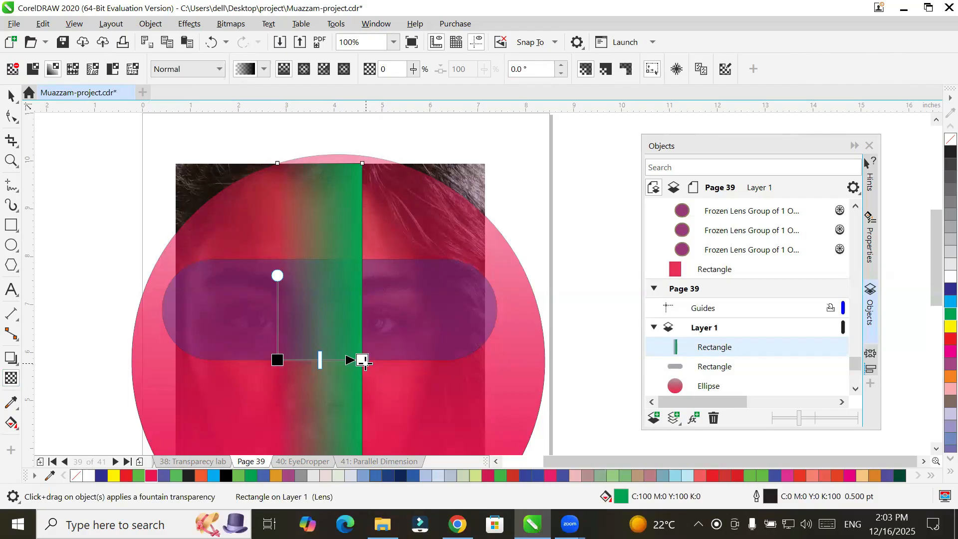
Step: Rotate the rectangle's fountain transparency to about 91.9° over its full height and set the lower node's transparency to 0
{"action": "left_click_drag", "start_coordinate": [364, 360], "coordinate": [284, 170]}
{"action": "left_click_drag", "start_coordinate": [279, 301], "coordinate": [323, 303]}
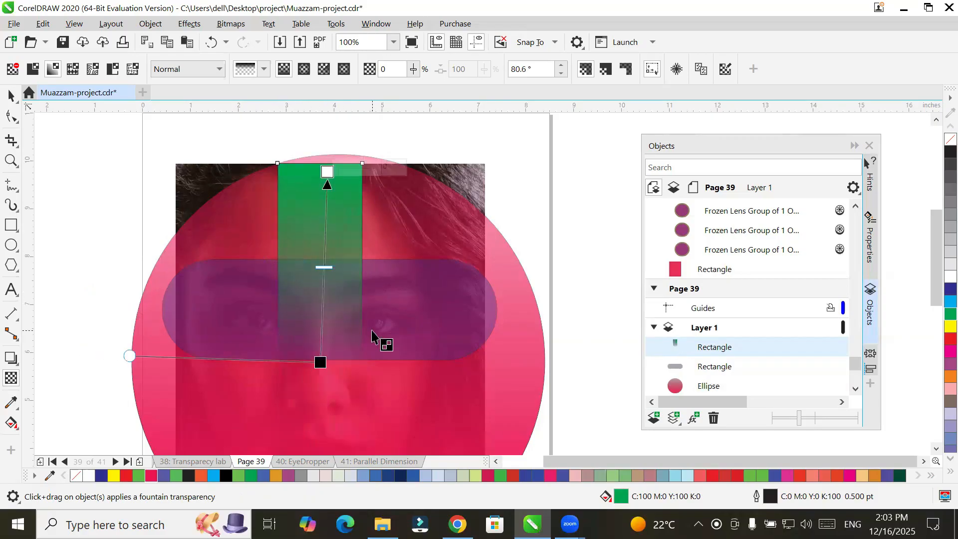
{"action": "scroll", "coordinate": [372, 330], "scroll_direction": "down", "scroll_amount": 1}
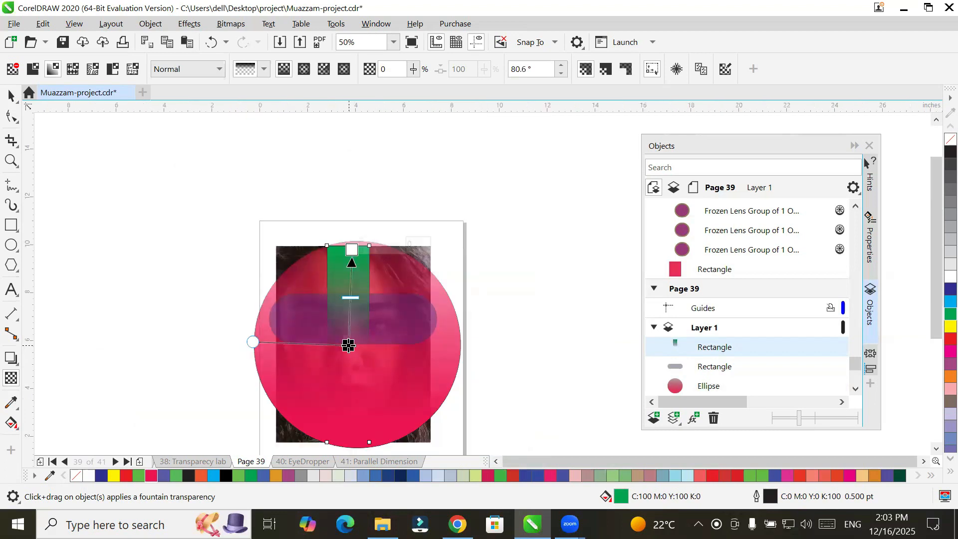
{"action": "left_click_drag", "start_coordinate": [348, 345], "coordinate": [352, 440]}
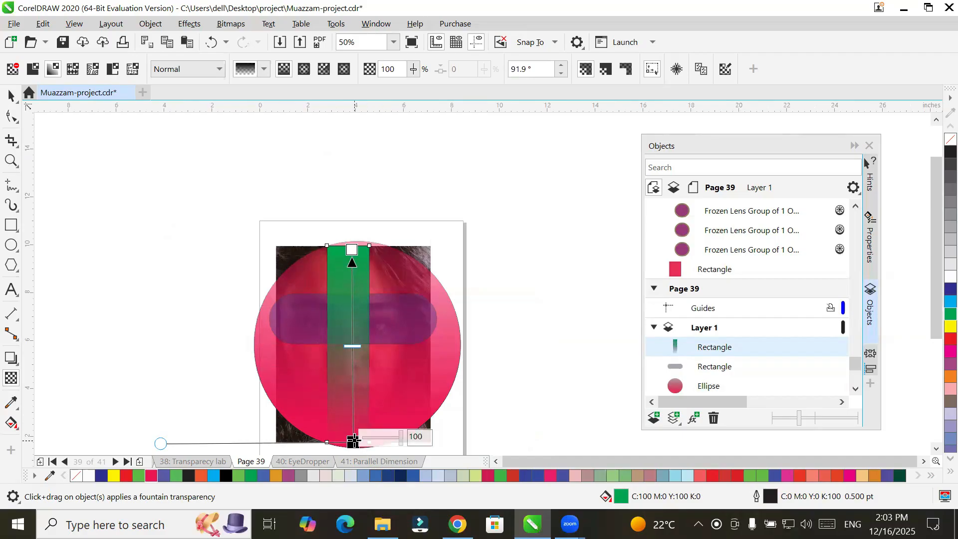
{"action": "left_click_drag", "start_coordinate": [401, 438], "coordinate": [374, 444]}
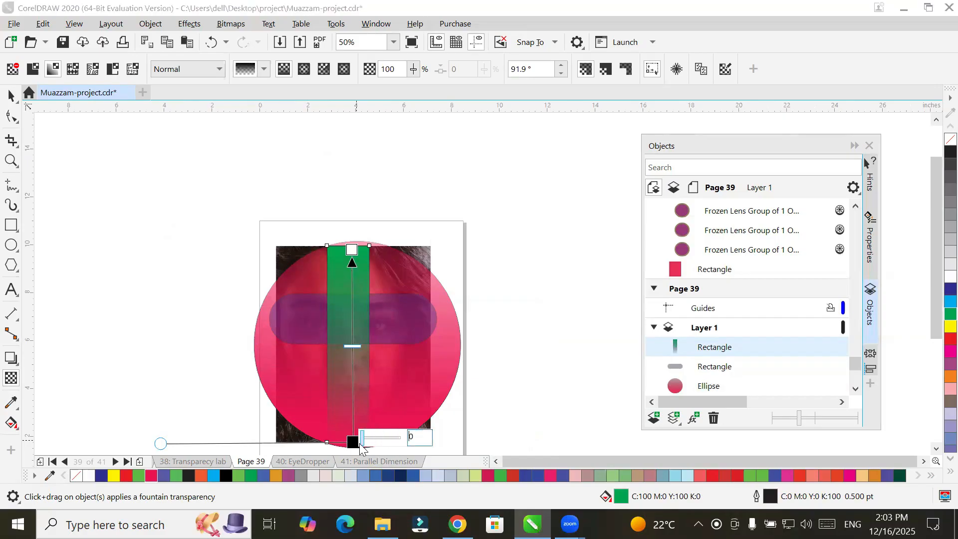
{"action": "left_click", "coordinate": [351, 247]}
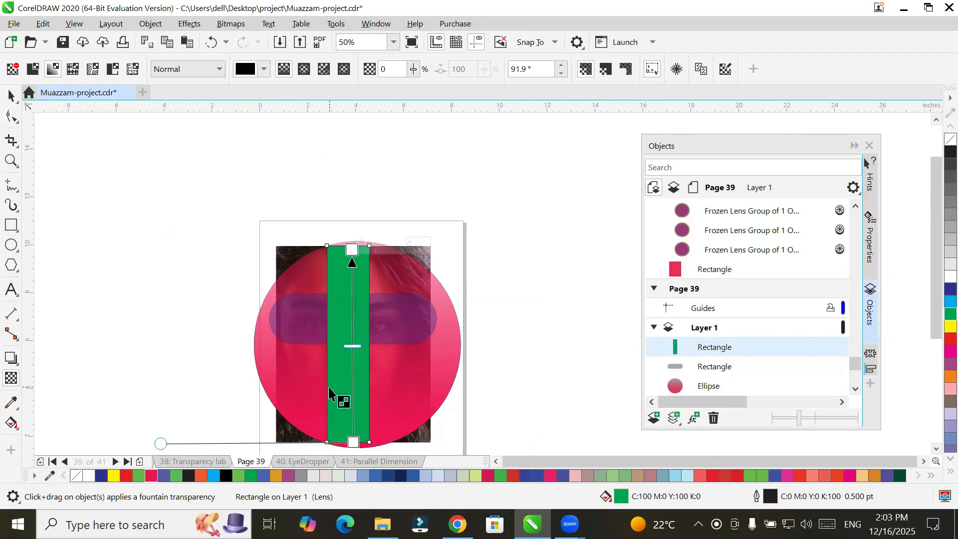
Step: Widen the green rectangle on both sides to about 6.13 inches so it covers the portrait, and return to the Transparency tool
{"action": "left_click", "coordinate": [11, 95]}
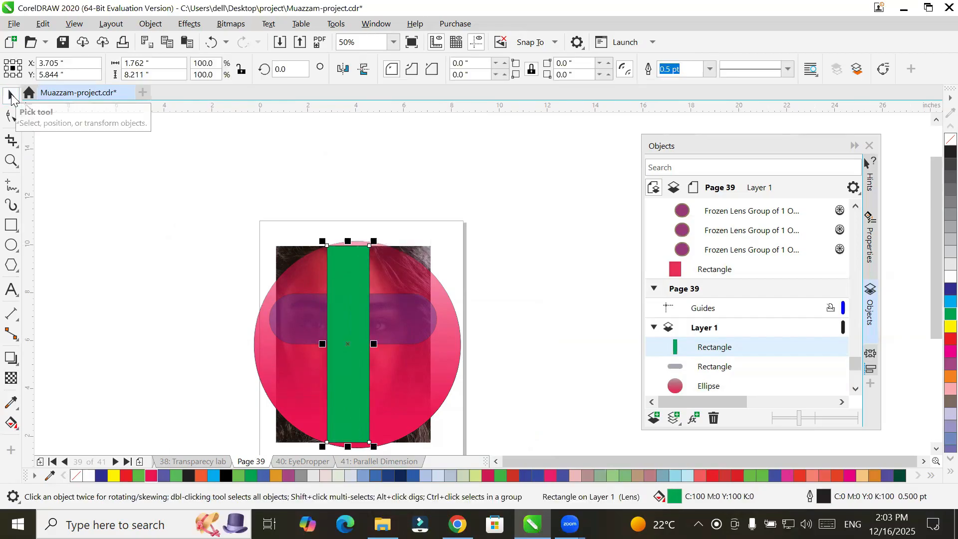
{"action": "left_click_drag", "start_coordinate": [374, 344], "coordinate": [428, 349]}
{"action": "left_click_drag", "start_coordinate": [323, 344], "coordinate": [278, 343]}
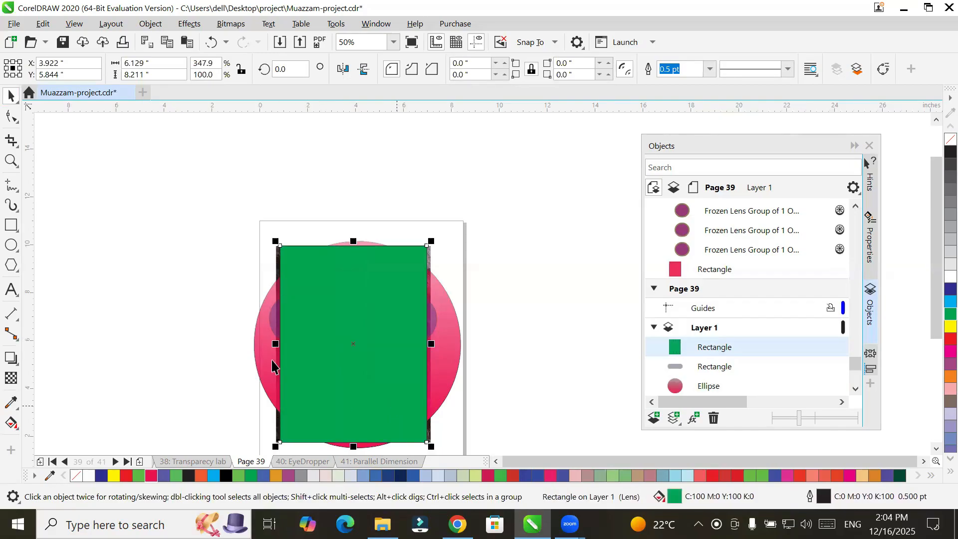
{"action": "left_click", "coordinate": [11, 379]}
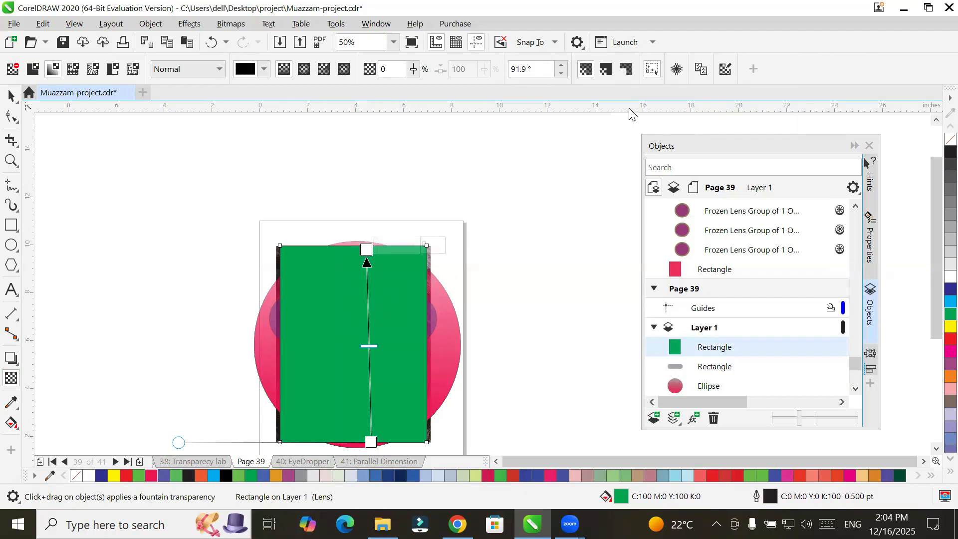
Step: Open the green rectangle's fountain transparency for editing and add two intermediate nodes at 35% and 65%
{"action": "left_click", "coordinate": [727, 68]}
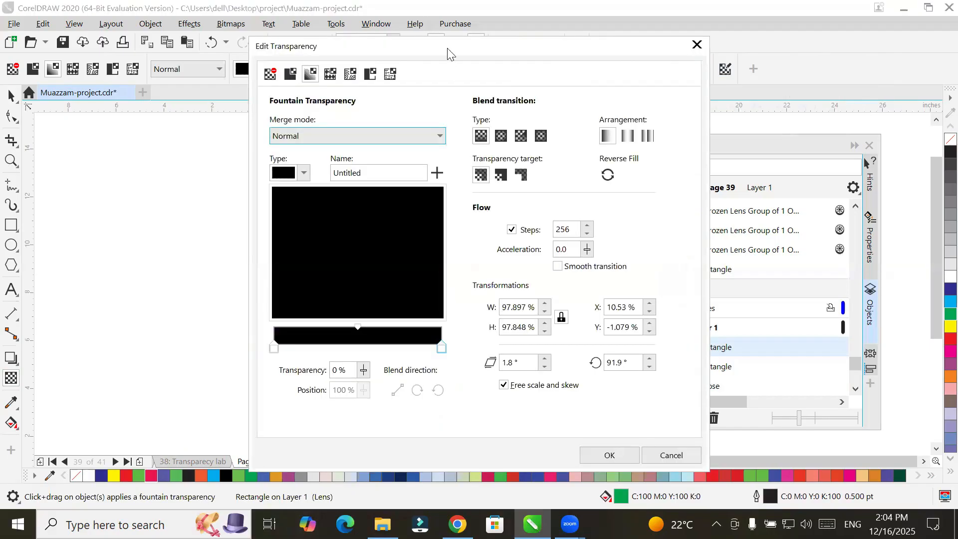
{"action": "left_click_drag", "start_coordinate": [449, 52], "coordinate": [691, 78]}
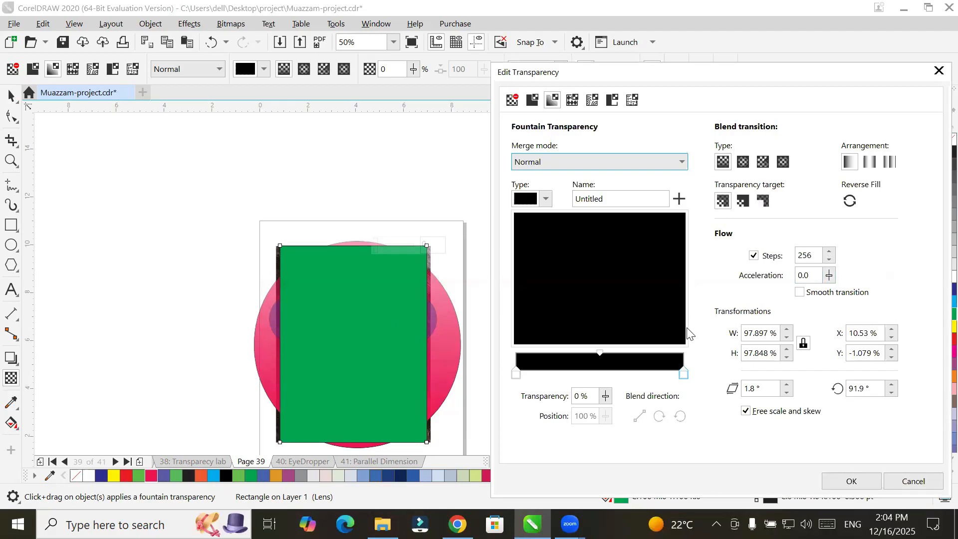
{"action": "double_click", "coordinate": [575, 375]}
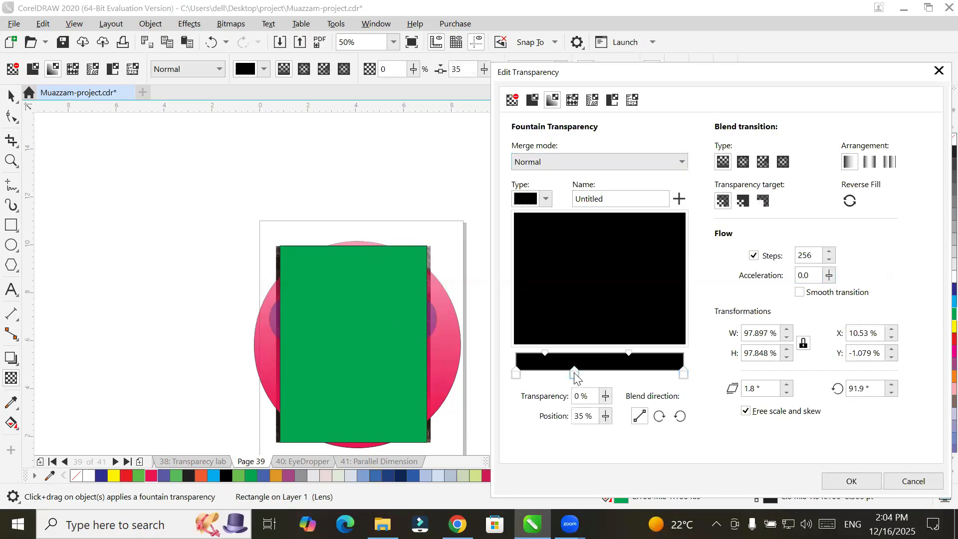
{"action": "double_click", "coordinate": [629, 373]}
{"action": "left_click", "coordinate": [575, 375]}
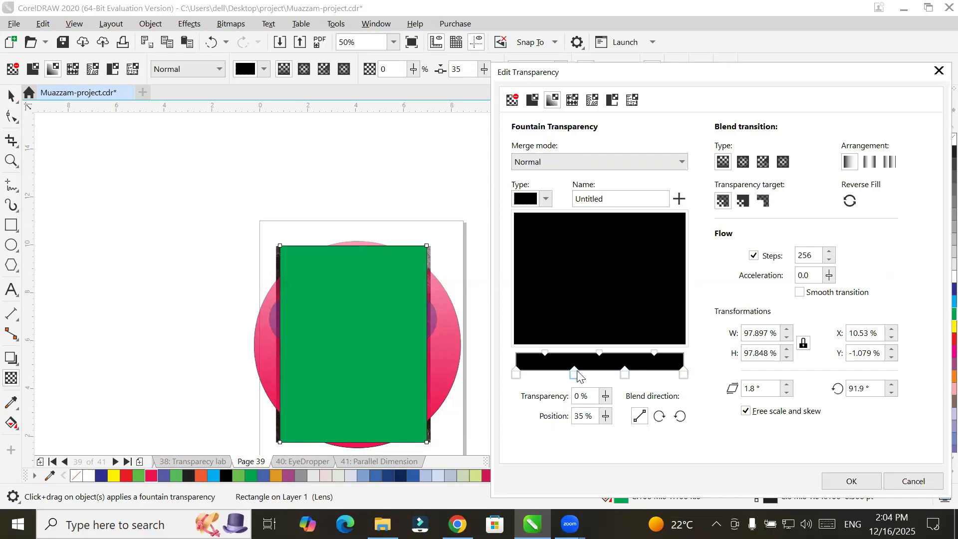
{"action": "left_click", "coordinate": [626, 374]}
{"action": "left_click", "coordinate": [604, 393]}
{"action": "left_click_drag", "start_coordinate": [604, 414], "coordinate": [680, 419]}
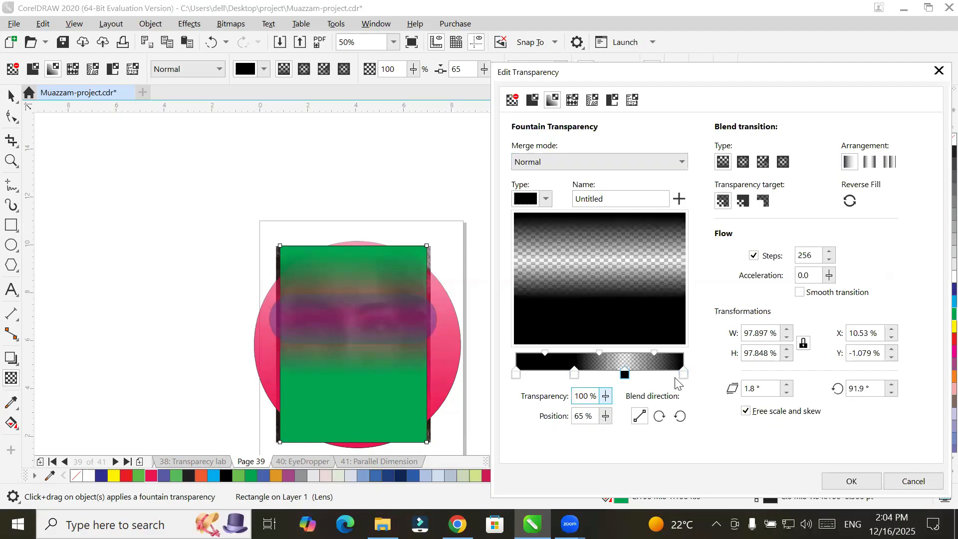
{"action": "left_click", "coordinate": [625, 376]}
{"action": "left_click", "coordinate": [606, 395]}
{"action": "left_click", "coordinate": [625, 377]}
{"action": "left_click", "coordinate": [575, 374]}
{"action": "left_click", "coordinate": [625, 375]}
{"action": "left_click", "coordinate": [607, 397]}
{"action": "left_click_drag", "start_coordinate": [606, 413], "coordinate": [534, 417]}
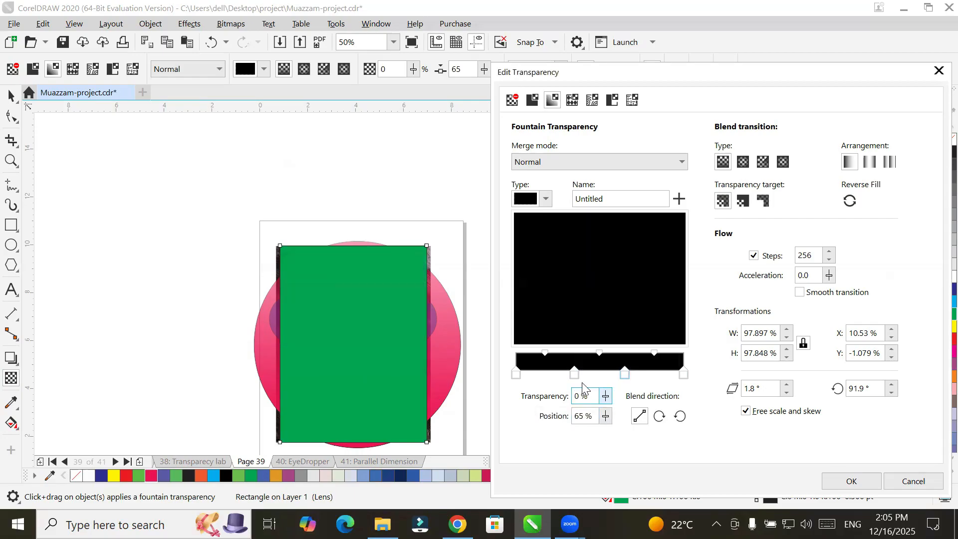
{"action": "left_click", "coordinate": [605, 397]}
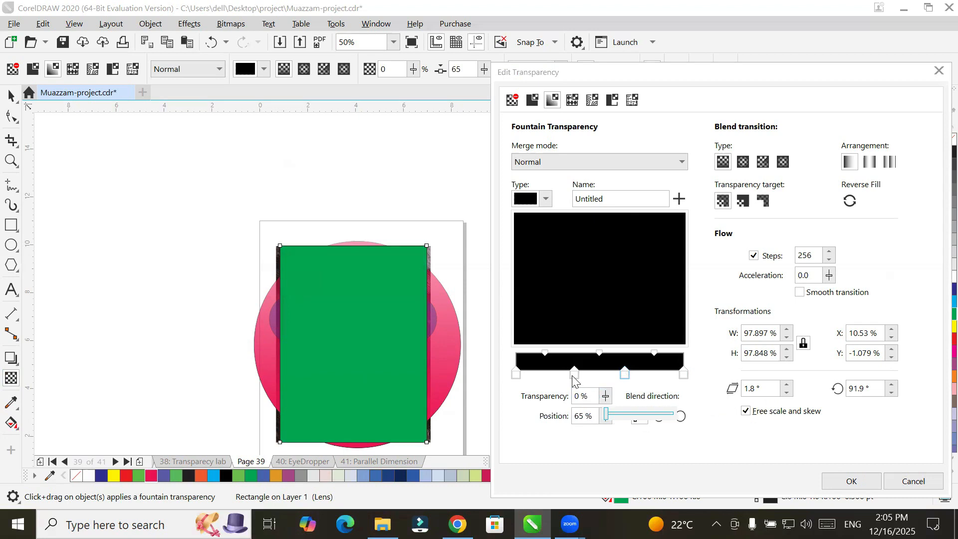
Step: Set the transparency of both the 35% and the 65% nodes to 100%
{"action": "left_click", "coordinate": [574, 374]}
{"action": "left_click", "coordinate": [606, 396]}
{"action": "left_click_drag", "start_coordinate": [607, 415], "coordinate": [684, 416]}
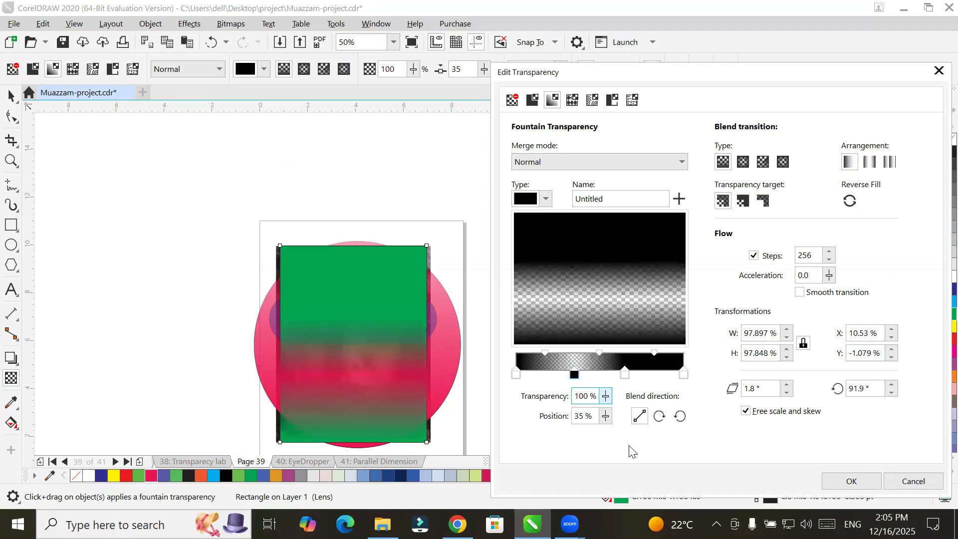
{"action": "left_click", "coordinate": [624, 375]}
{"action": "left_click", "coordinate": [606, 415]}
{"action": "left_click_drag", "start_coordinate": [608, 415], "coordinate": [680, 415]}
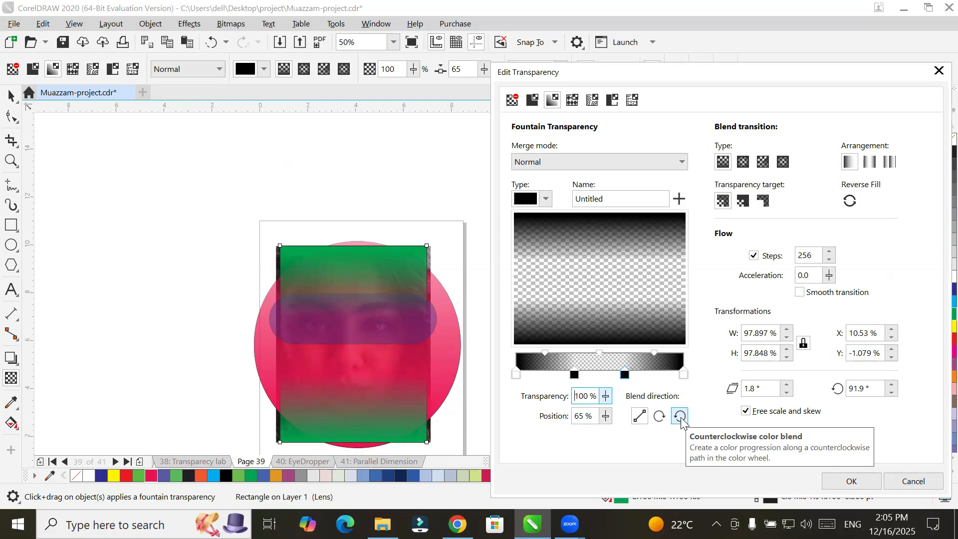
Step: Move the outer blend midpoints close to the transparent nodes, the first at 96% and the last at 3%
{"action": "left_click", "coordinate": [544, 351]}
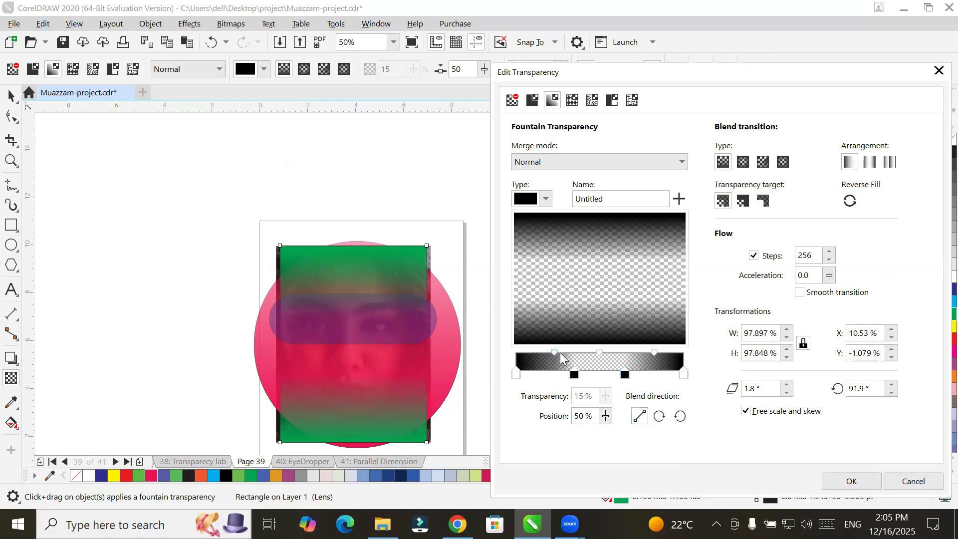
{"action": "left_click_drag", "start_coordinate": [560, 352], "coordinate": [565, 363]}
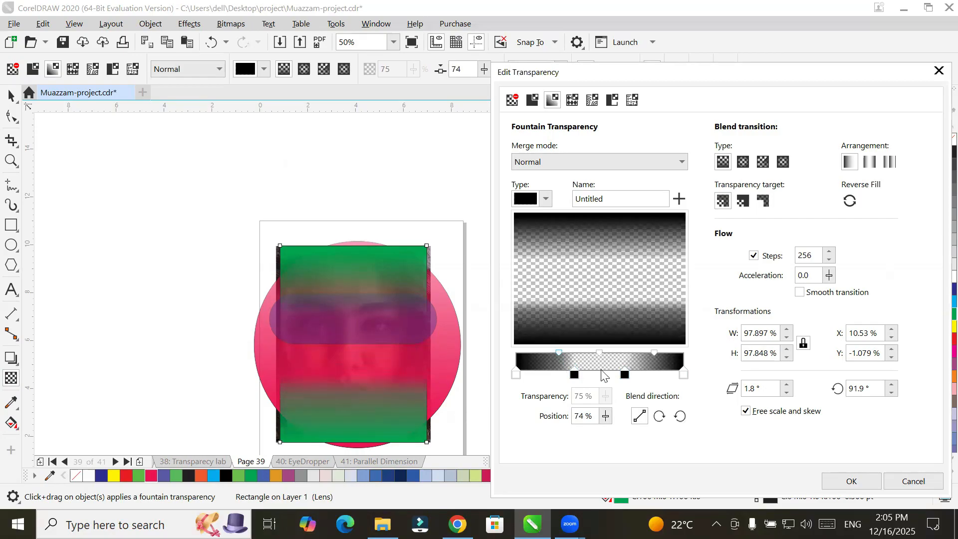
{"action": "left_click_drag", "start_coordinate": [652, 351], "coordinate": [629, 353]}
{"action": "mouse_move", "coordinate": [557, 352]}
{"action": "left_mouse_down"}
{"action": "mouse_move", "coordinate": [579, 355]}
{"action": "mouse_move", "coordinate": [539, 356]}
{"action": "left_mouse_up"}
{"action": "left_click", "coordinate": [634, 355]}
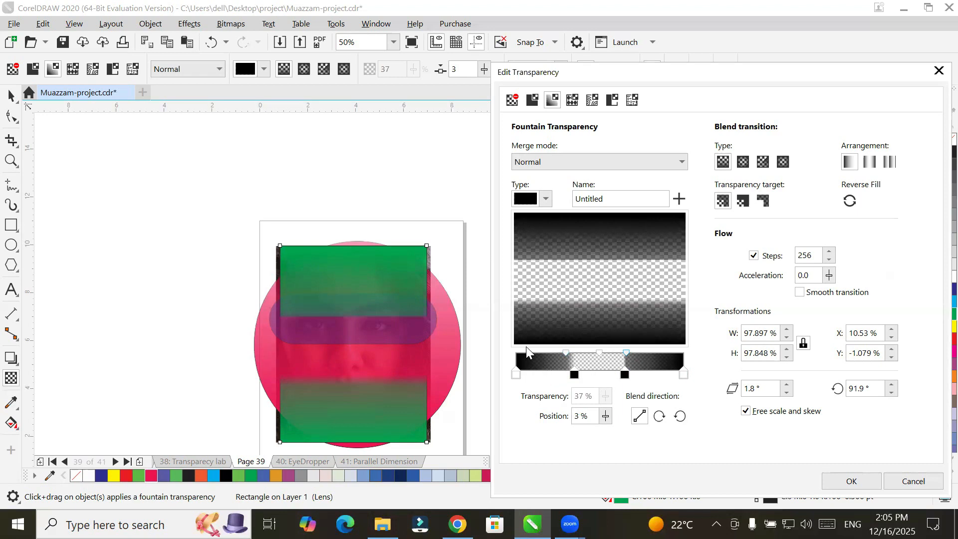
{"action": "left_click", "coordinate": [572, 354]}
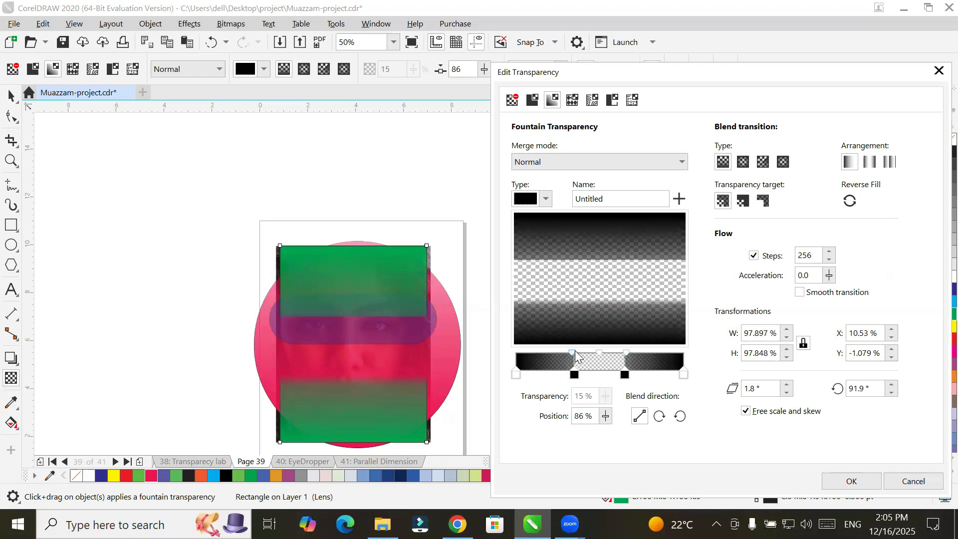
{"action": "left_click_drag", "start_coordinate": [576, 355], "coordinate": [574, 356]}
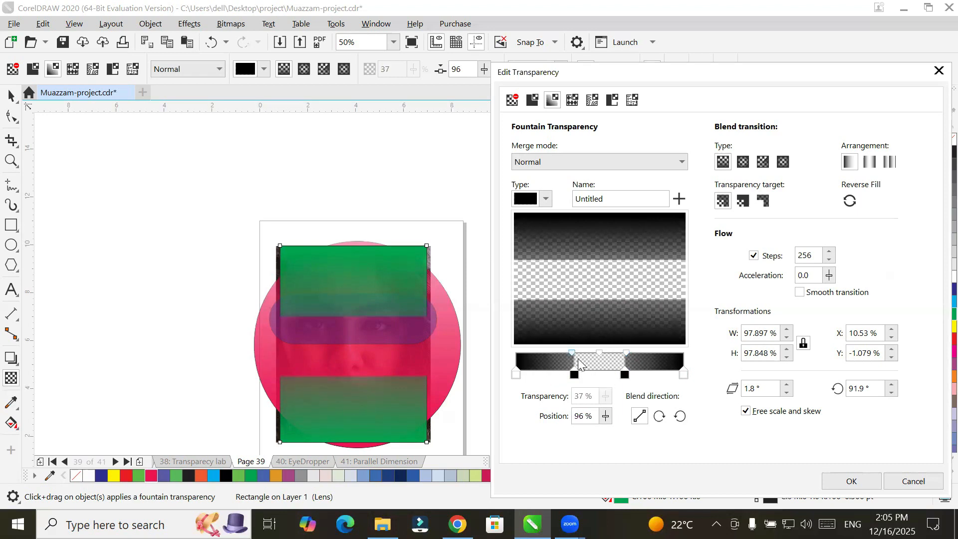
Step: Shift the 35% transparent node to 57% and apply the fountain transparency to the green rectangle
{"action": "left_click_drag", "start_coordinate": [575, 375], "coordinate": [612, 374]}
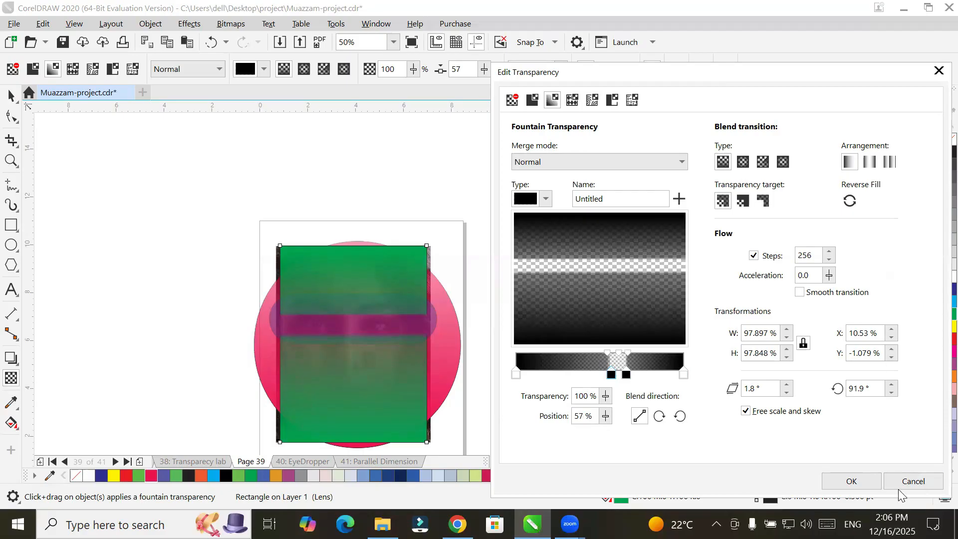
{"action": "left_click", "coordinate": [851, 481]}
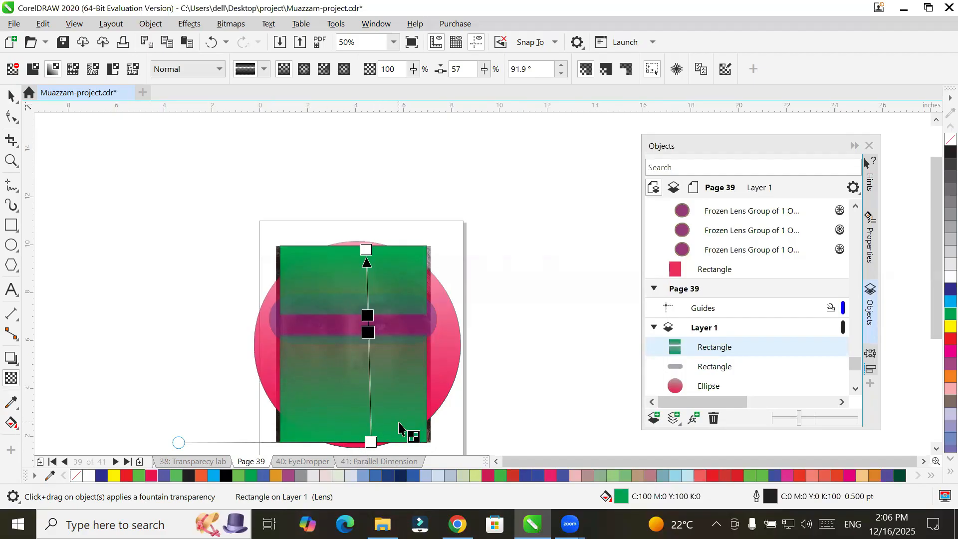
Step: Hide the pink ellipse and the purple rounded rectangle on Layer 1 of Page 39
{"action": "scroll", "coordinate": [350, 324], "scroll_direction": "up", "scroll_amount": 4}
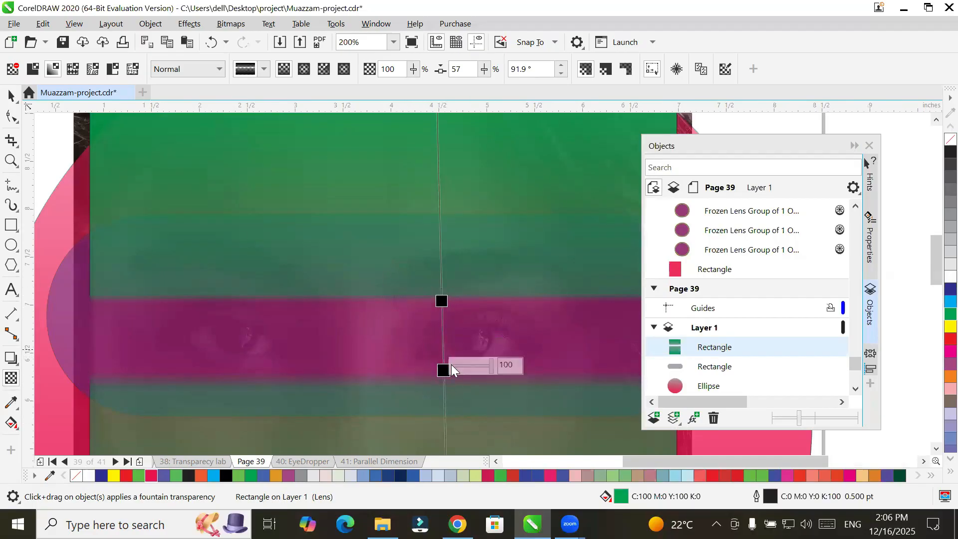
{"action": "scroll", "coordinate": [433, 286], "scroll_direction": "down", "scroll_amount": 2}
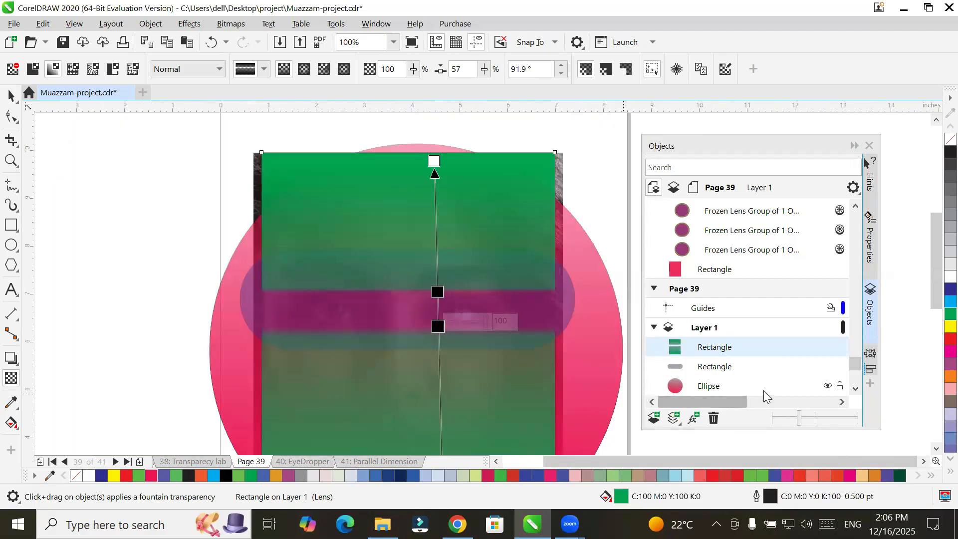
{"action": "left_click", "coordinate": [828, 387]}
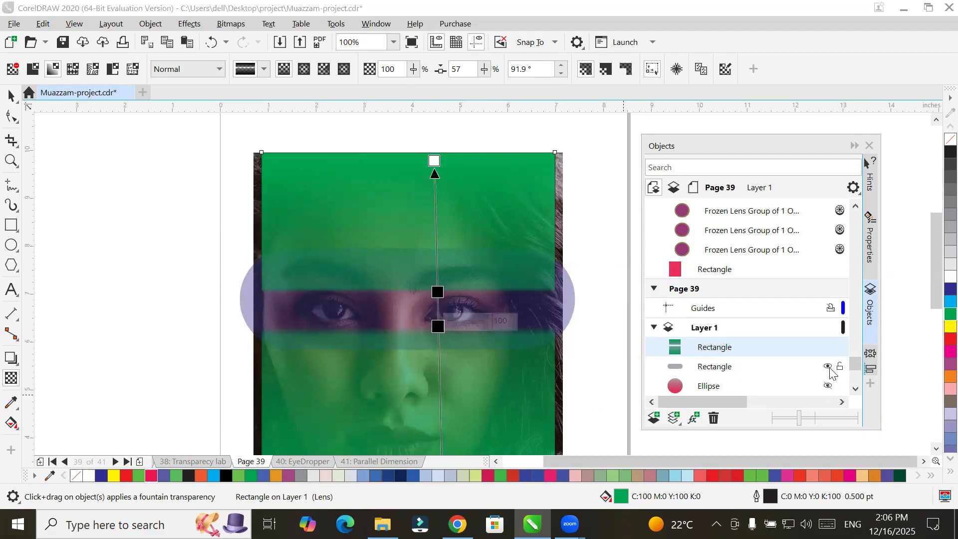
{"action": "left_click", "coordinate": [827, 367]}
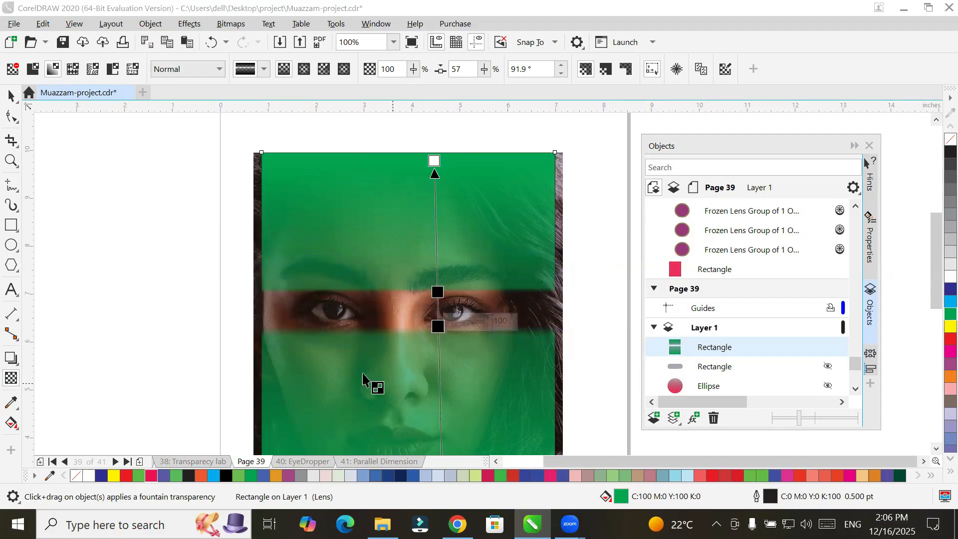
Step: Examine the green rectangle's transparency nodes and the sharp edges of the clear band across the eyes
{"action": "scroll", "coordinate": [322, 367], "scroll_direction": "down", "scroll_amount": 3}
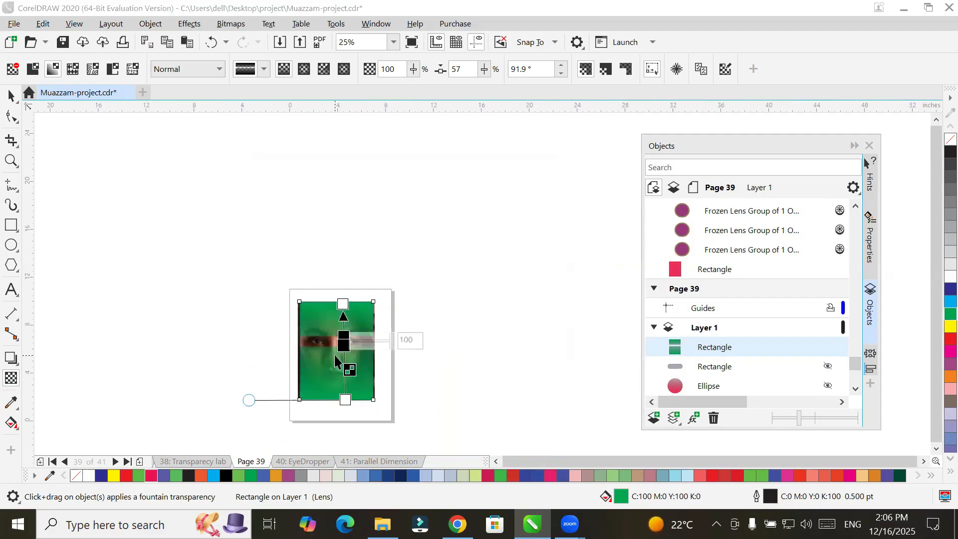
{"action": "scroll", "coordinate": [334, 355], "scroll_direction": "up", "scroll_amount": 3}
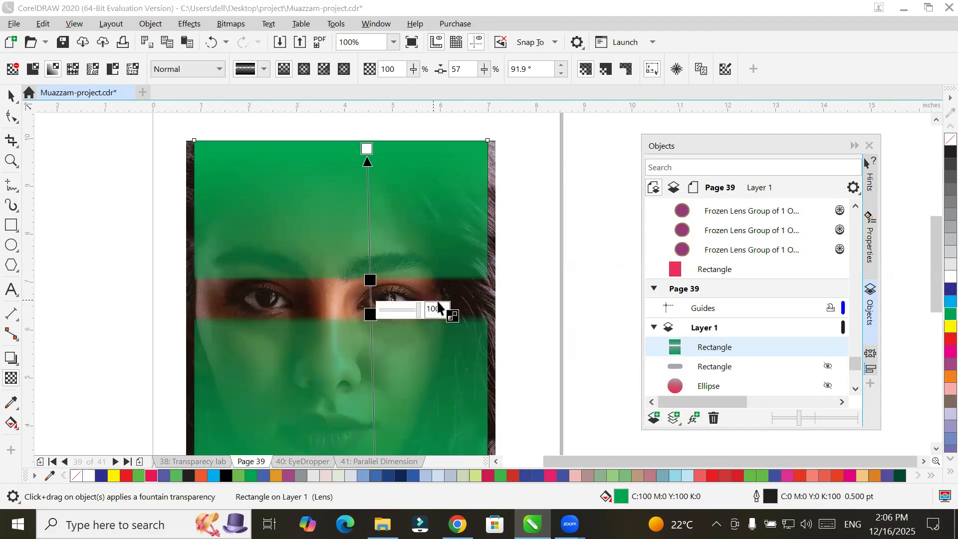
{"action": "left_click", "coordinate": [370, 315]}
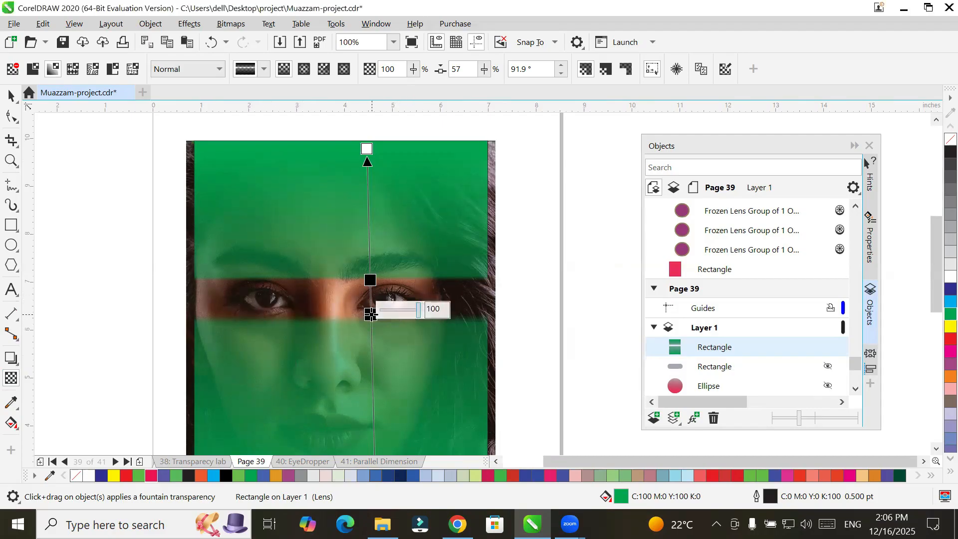
{"action": "left_click_drag", "start_coordinate": [371, 314], "coordinate": [370, 280]}
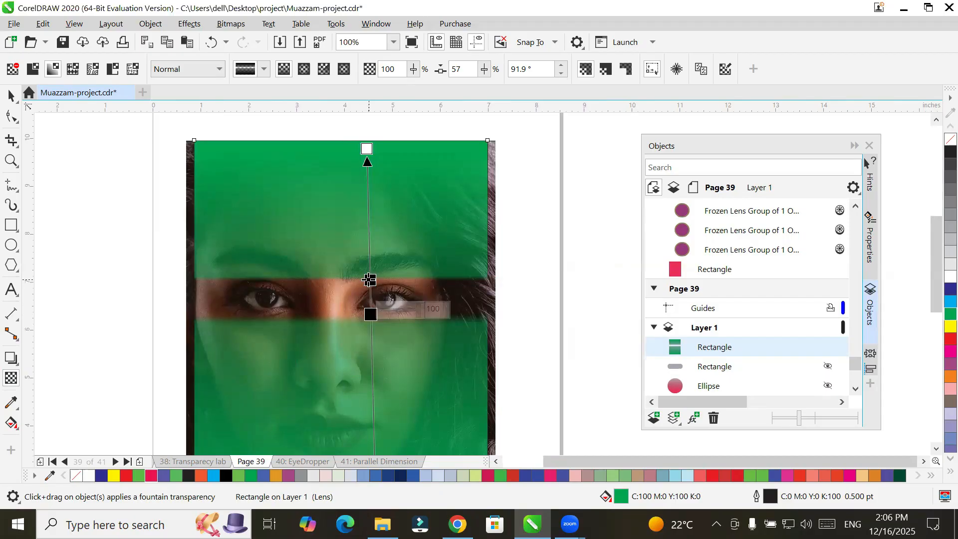
{"action": "left_click", "coordinate": [366, 149]}
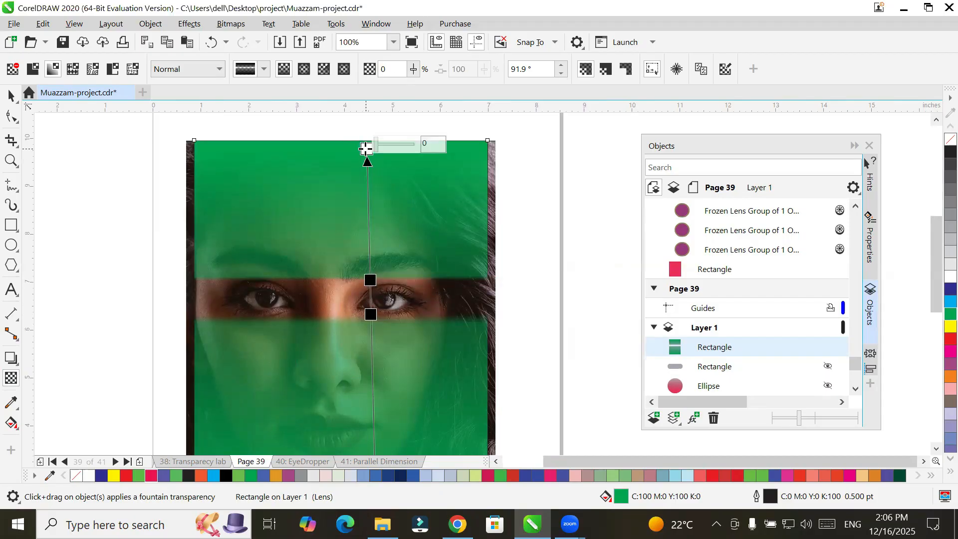
{"action": "scroll", "coordinate": [387, 271], "scroll_direction": "down", "scroll_amount": 2}
{"action": "scroll", "coordinate": [390, 301], "scroll_direction": "up", "scroll_amount": 2}
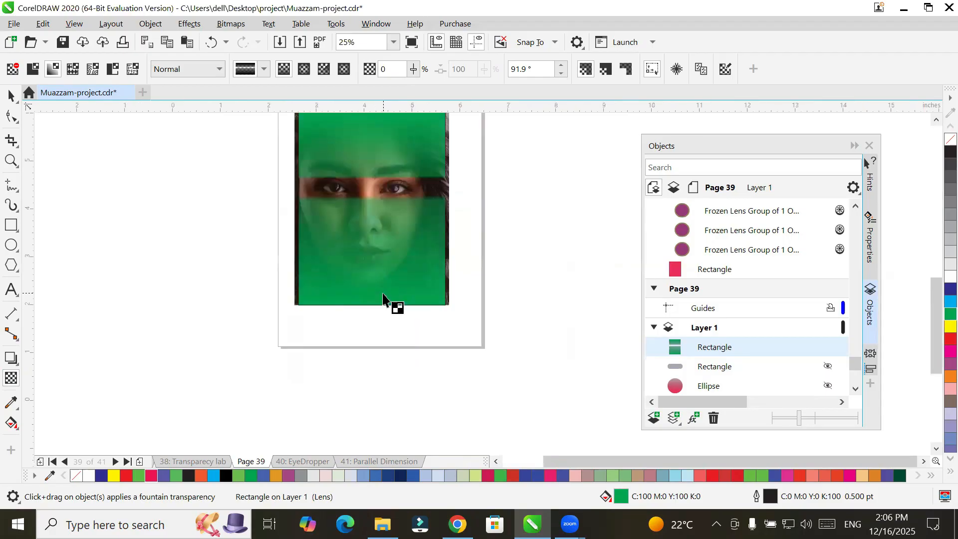
{"action": "left_click", "coordinate": [394, 317]}
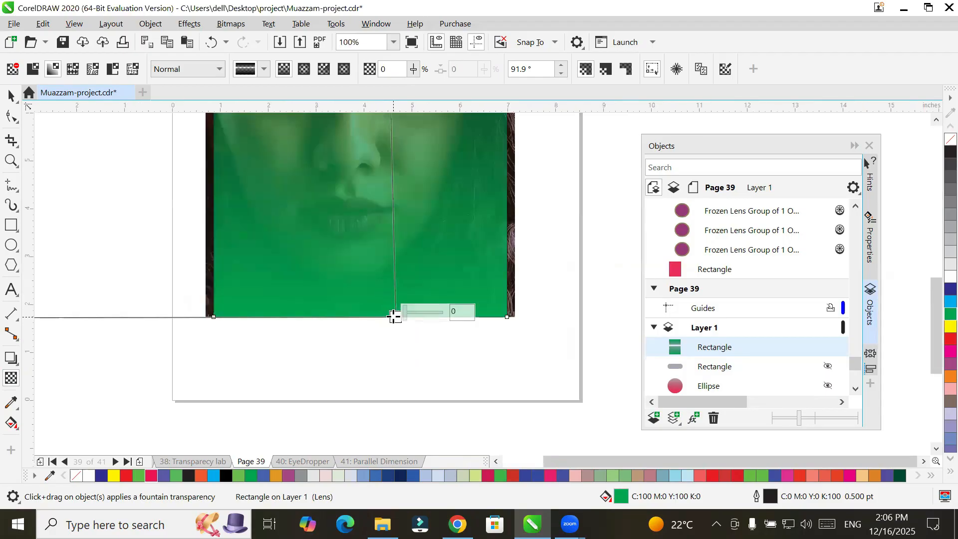
{"action": "scroll", "coordinate": [395, 317], "scroll_direction": "down", "scroll_amount": 2}
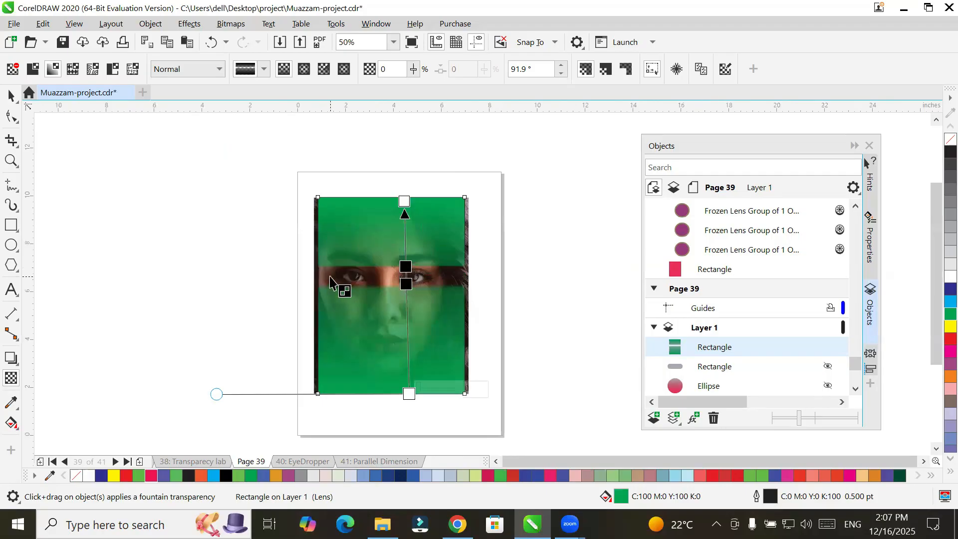
{"action": "scroll", "coordinate": [383, 272], "scroll_direction": "up", "scroll_amount": 2}
{"action": "scroll", "coordinate": [384, 272], "scroll_direction": "up", "scroll_amount": 1}
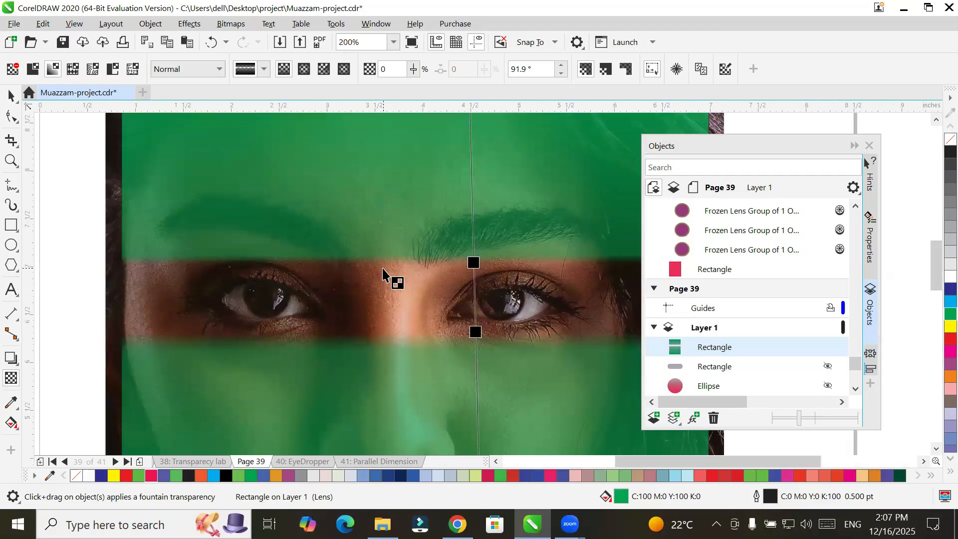
{"action": "scroll", "coordinate": [383, 272], "scroll_direction": "up", "scroll_amount": 1}
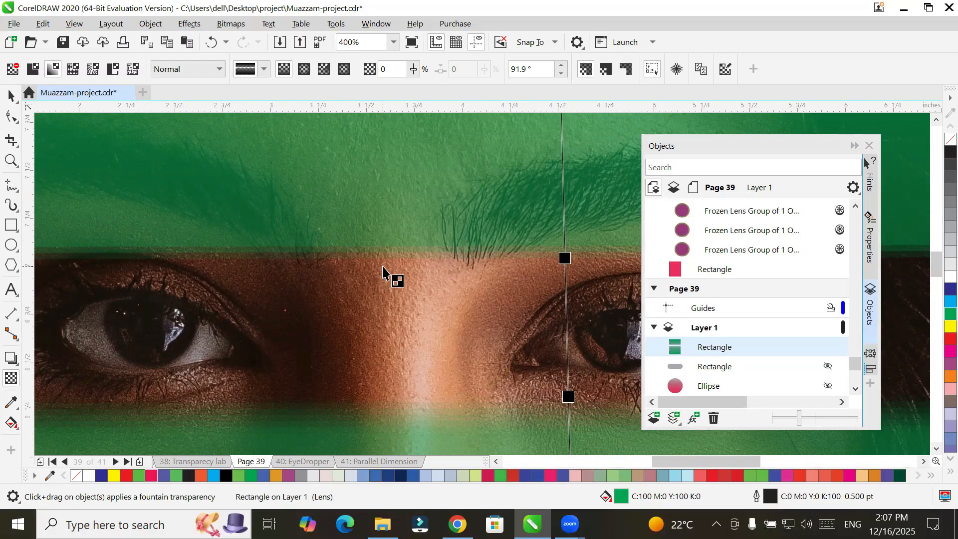
{"action": "scroll", "coordinate": [447, 272], "scroll_direction": "down", "scroll_amount": 4}
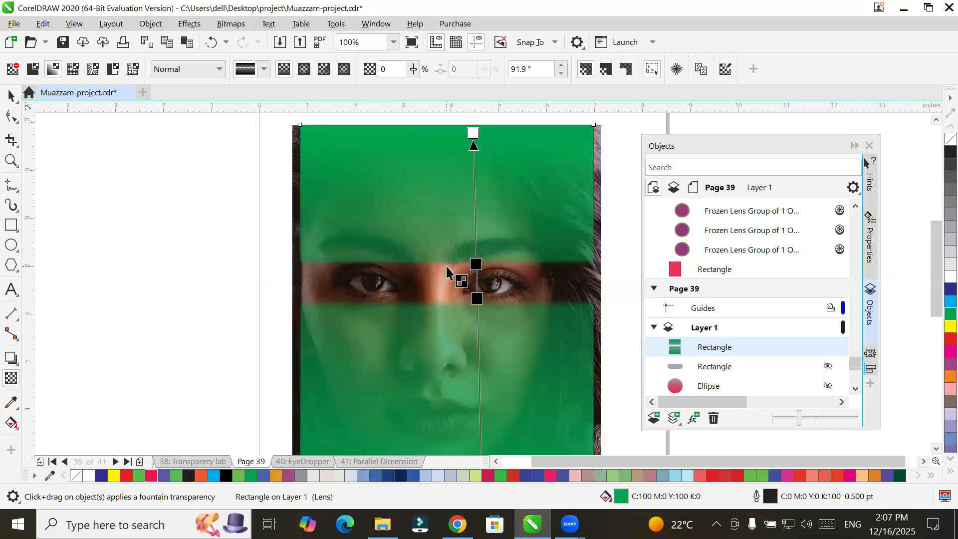
{"action": "scroll", "coordinate": [452, 275], "scroll_direction": "down", "scroll_amount": 3}
{"action": "scroll", "coordinate": [466, 265], "scroll_direction": "up", "scroll_amount": 3}
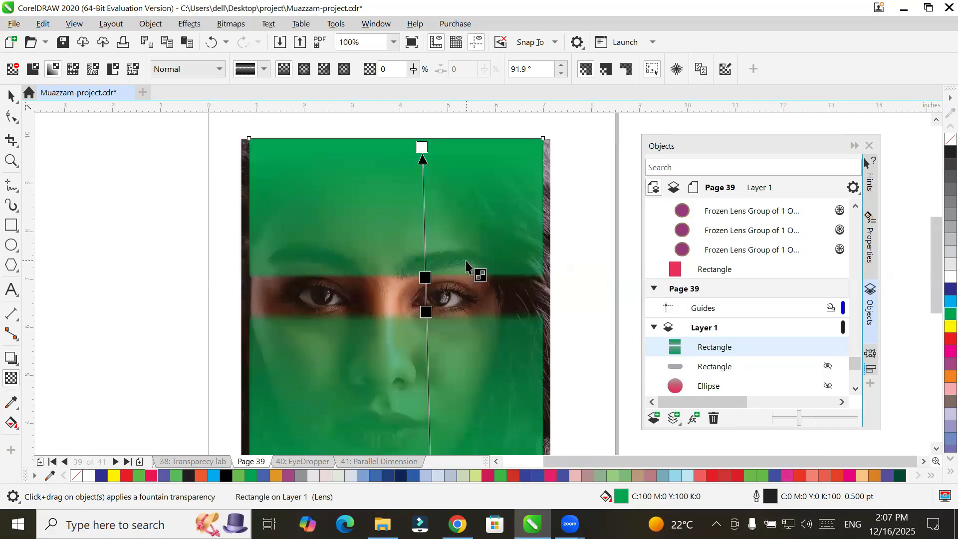
Step: Show the purple rounded rectangle and the pink ellipse on Layer 1 again
{"action": "left_click", "coordinate": [828, 366]}
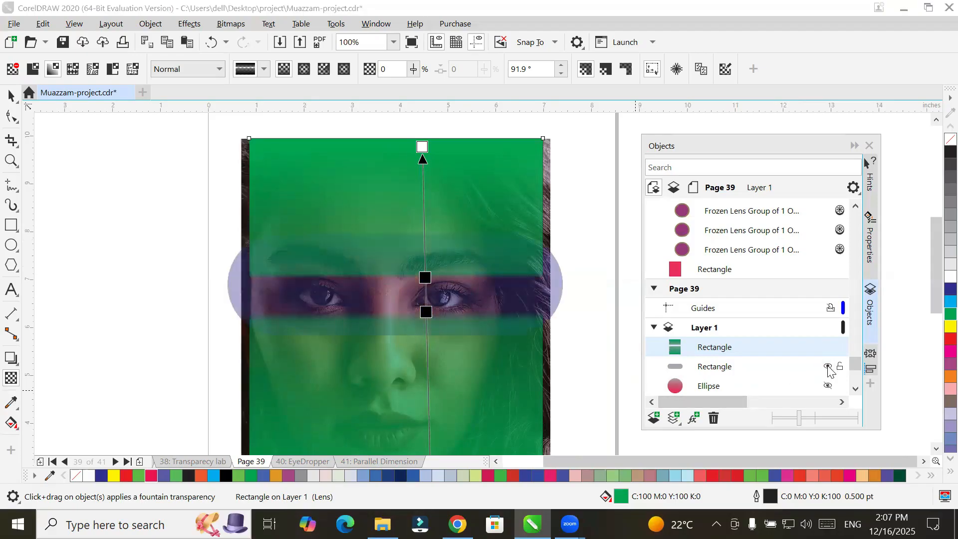
{"action": "left_click", "coordinate": [828, 386]}
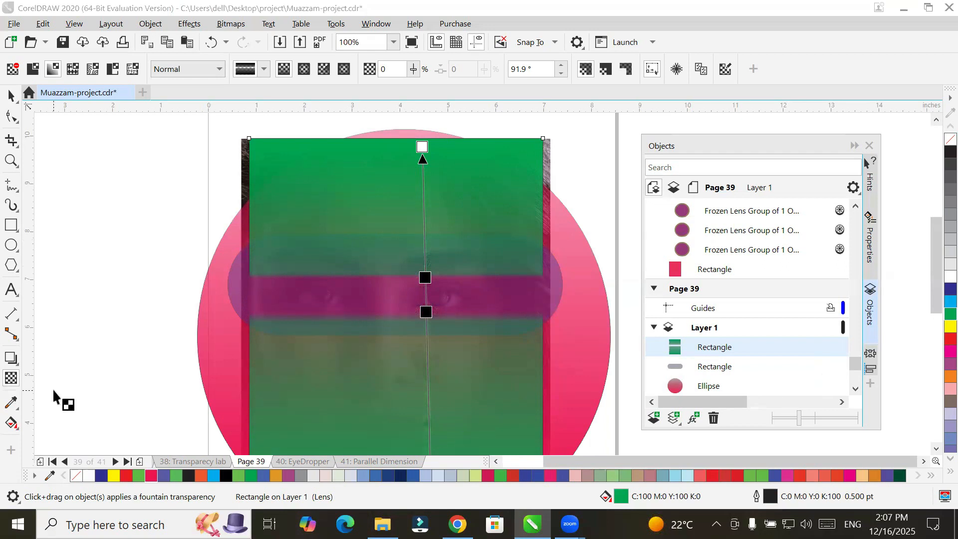
{"action": "scroll", "coordinate": [79, 389], "scroll_direction": "down", "scroll_amount": 2}
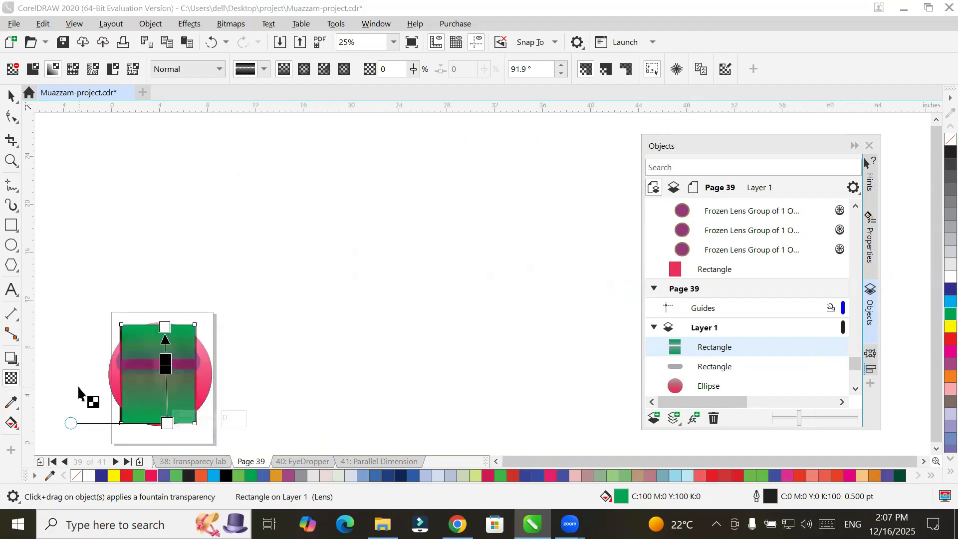
Step: Insert a new blank page directly after Page 39
{"action": "scroll", "coordinate": [106, 406], "scroll_direction": "up", "scroll_amount": 1}
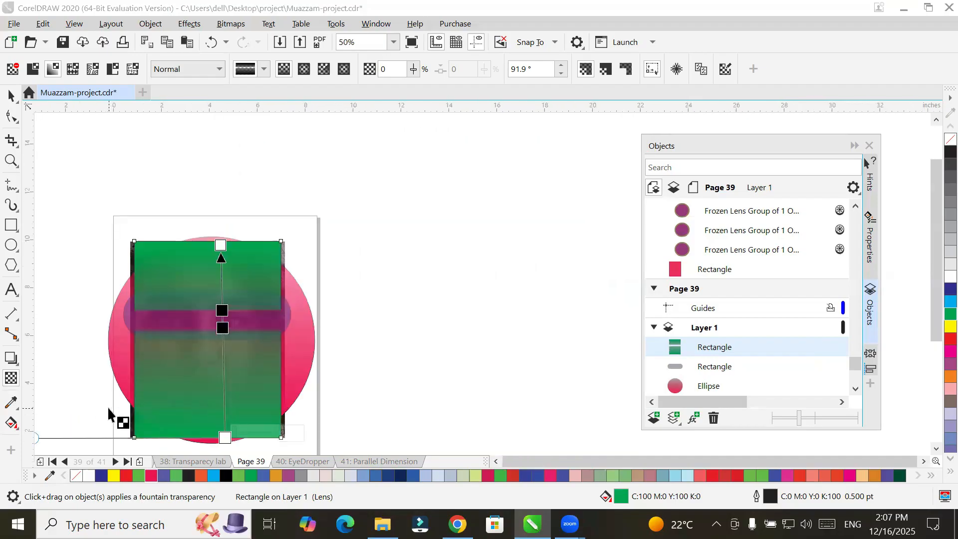
{"action": "right_click", "coordinate": [252, 463]}
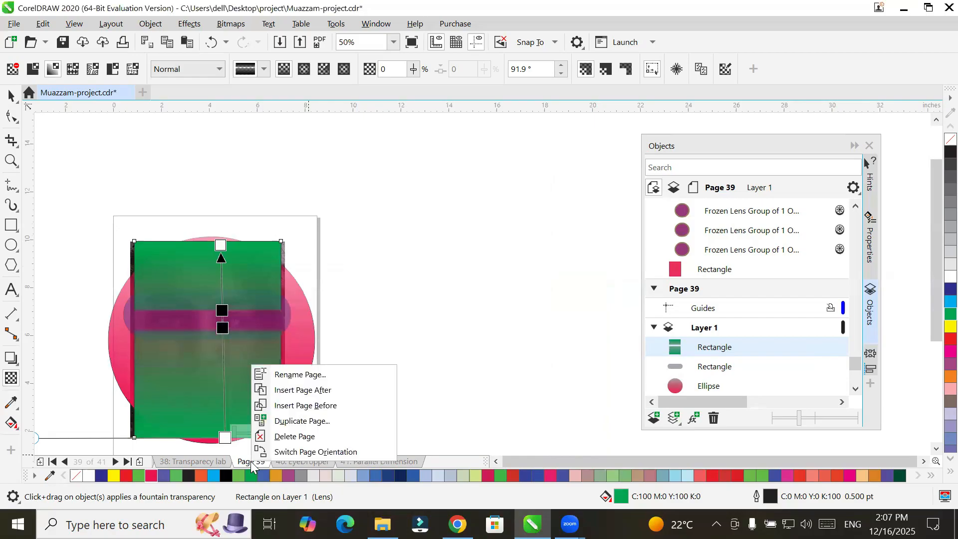
{"action": "left_click", "coordinate": [328, 394]}
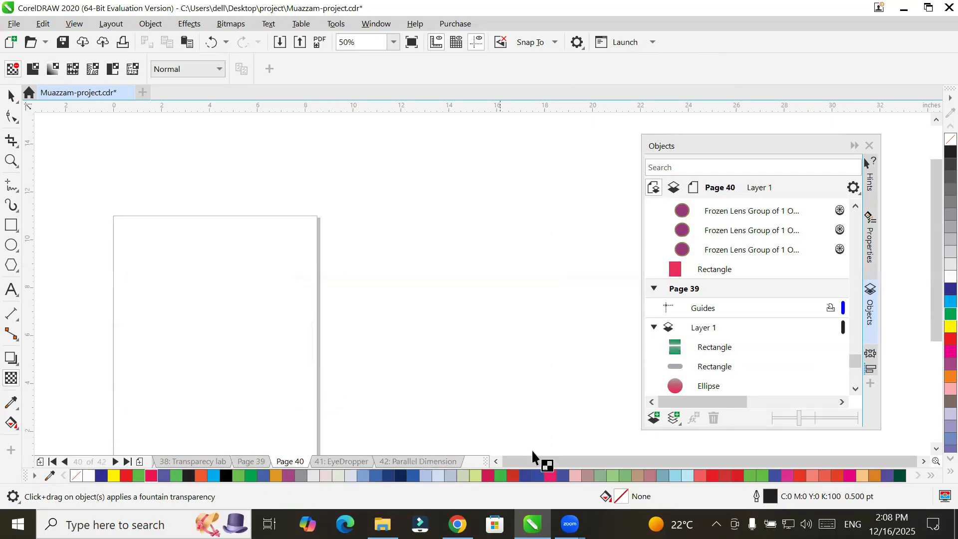
{"action": "left_click", "coordinate": [937, 449]}
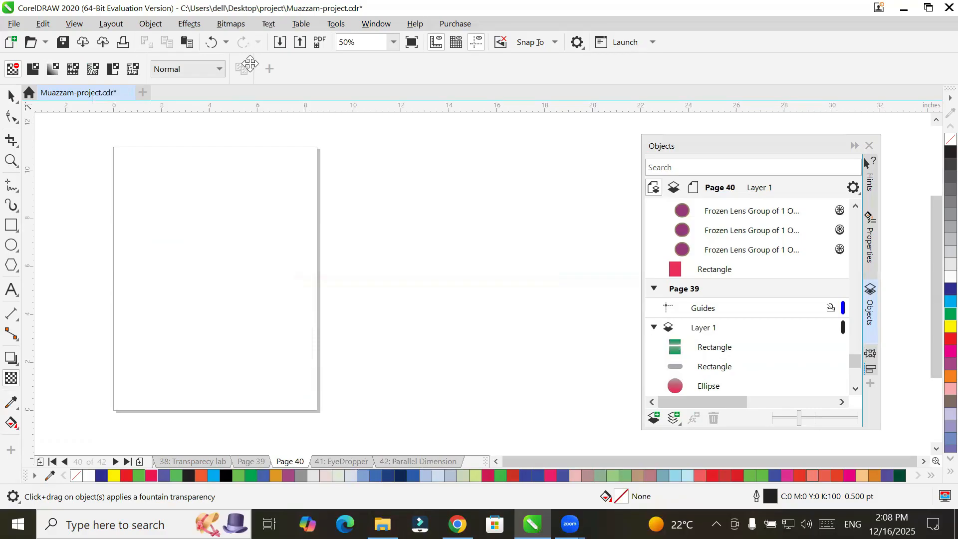
Step: Import badshahi mosque.jpg from the BuildingAndMonoments folder and place it across the upper half of the page, about 8.65 by 5.75 inches
{"action": "left_click", "coordinate": [279, 44]}
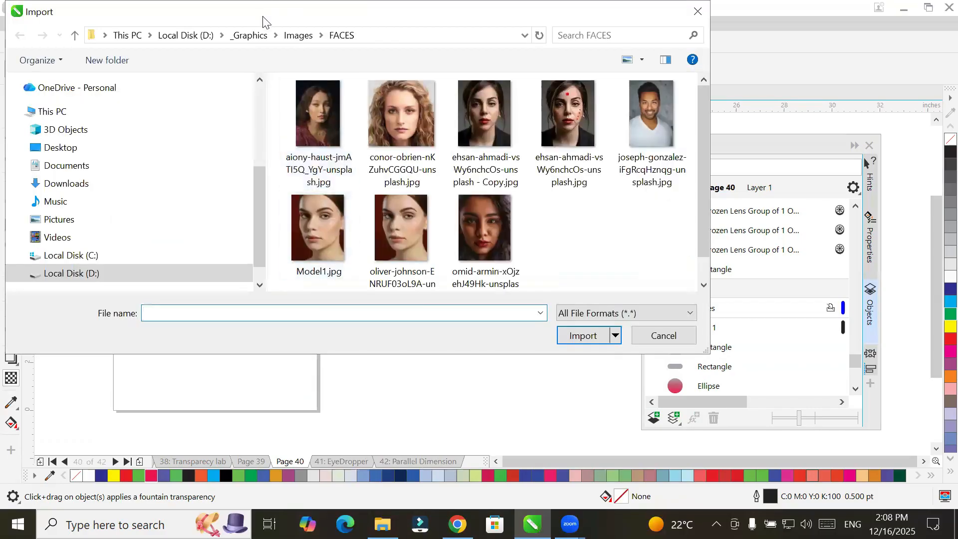
{"action": "left_click", "coordinate": [293, 36]}
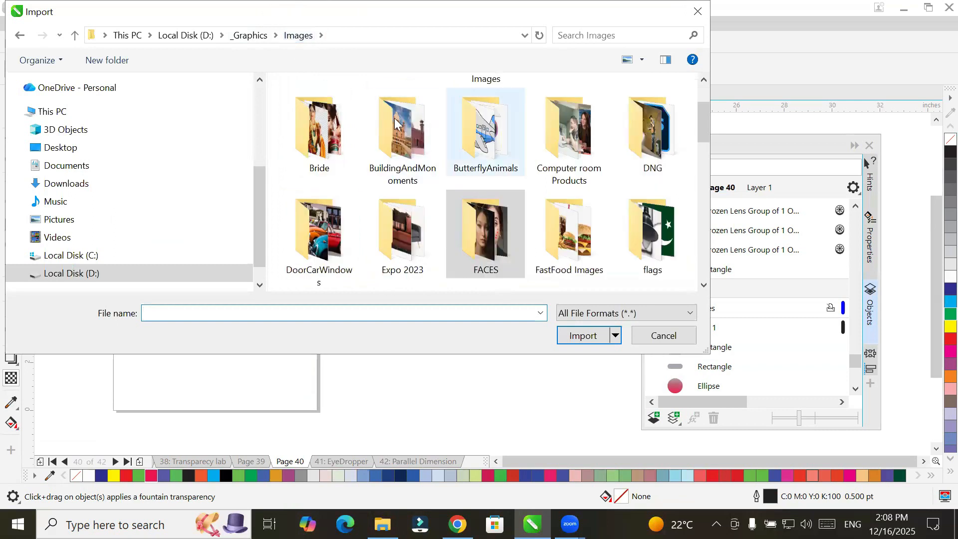
{"action": "left_click", "coordinate": [402, 131]}
{"action": "left_click", "coordinate": [581, 334]}
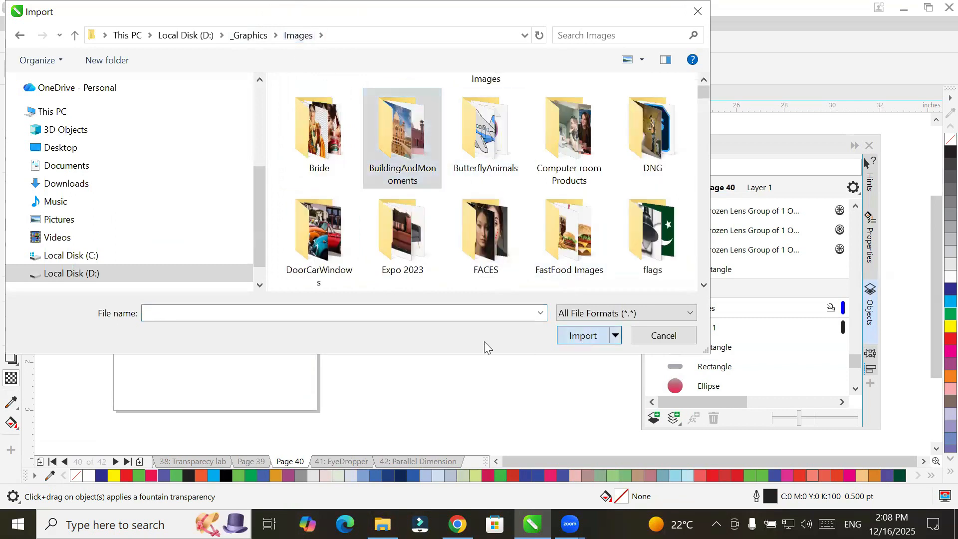
{"action": "left_click", "coordinate": [576, 129]}
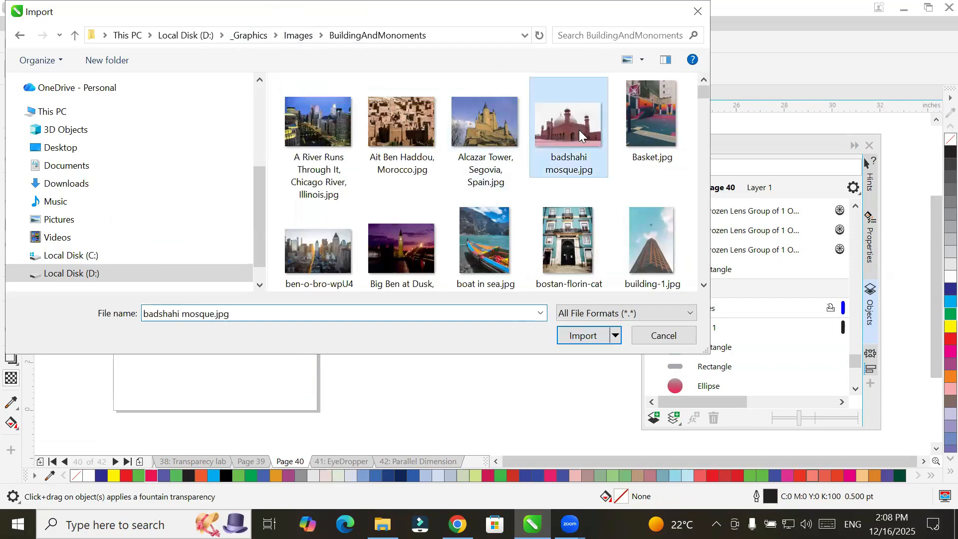
{"action": "left_click", "coordinate": [583, 335]}
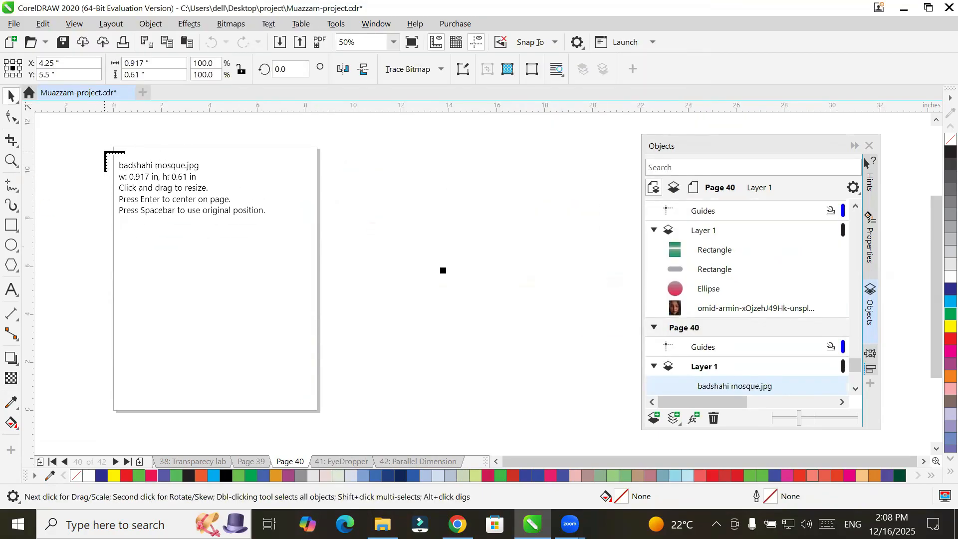
{"action": "left_click_drag", "start_coordinate": [112, 147], "coordinate": [319, 285]}
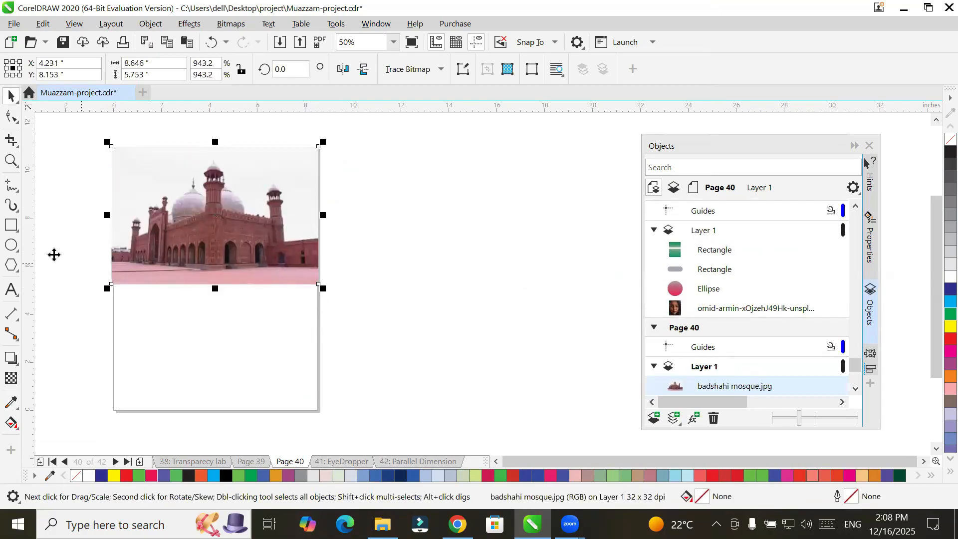
Step: Apply a fountain transparency to the mosque photo, running vertically at 90° so the image fades out toward its bottom edge
{"action": "scroll", "coordinate": [52, 220], "scroll_direction": "up", "scroll_amount": 2}
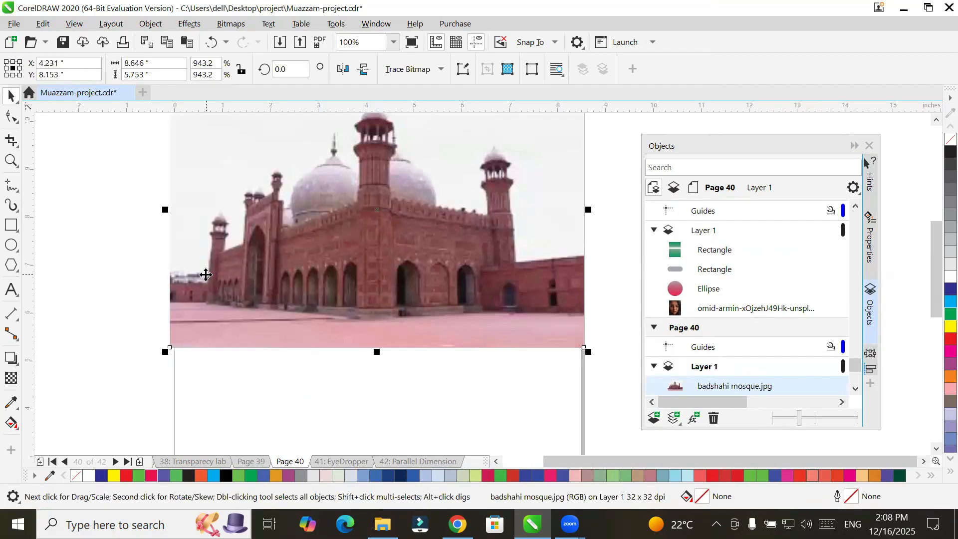
{"action": "scroll", "coordinate": [205, 274], "scroll_direction": "down", "scroll_amount": 2}
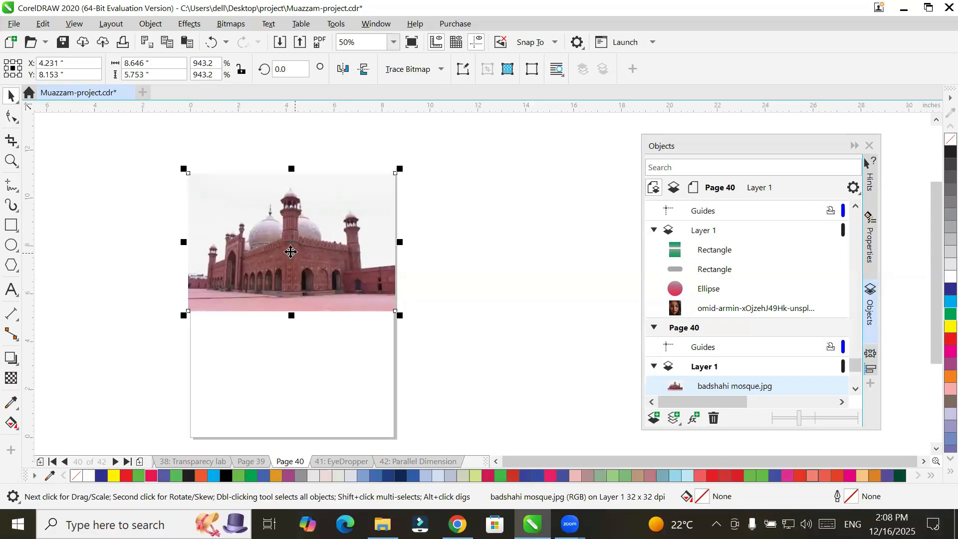
{"action": "left_click", "coordinate": [288, 250]}
{"action": "left_click", "coordinate": [287, 252]}
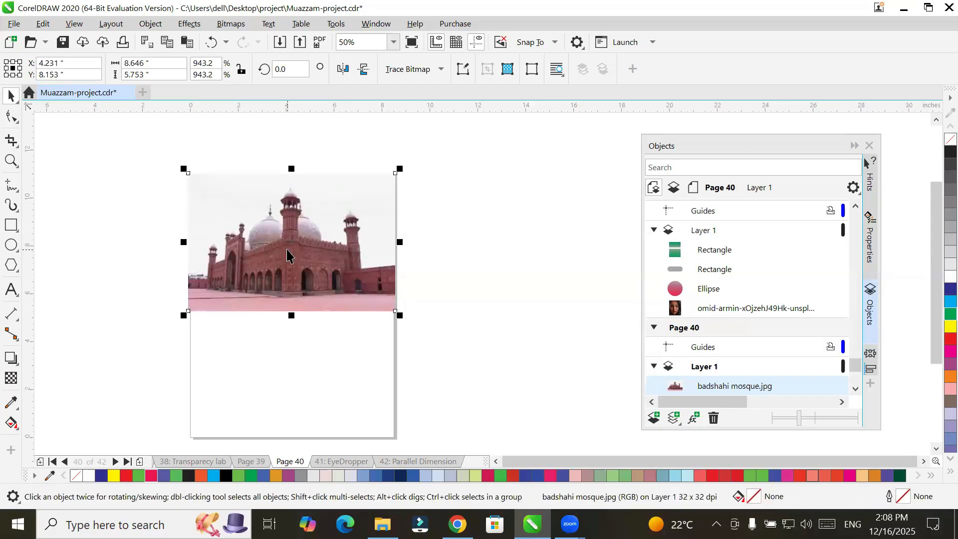
{"action": "left_click", "coordinate": [7, 380]}
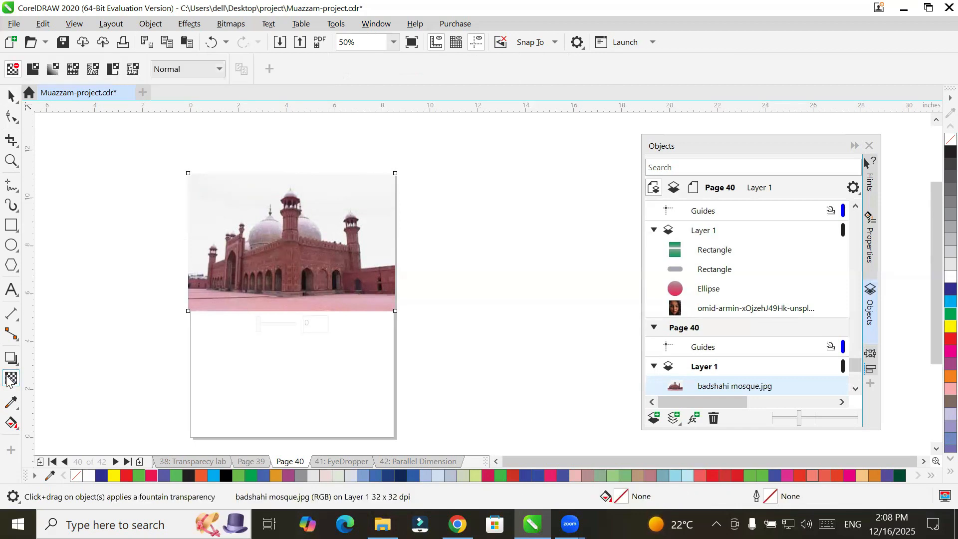
{"action": "left_click", "coordinate": [56, 68]}
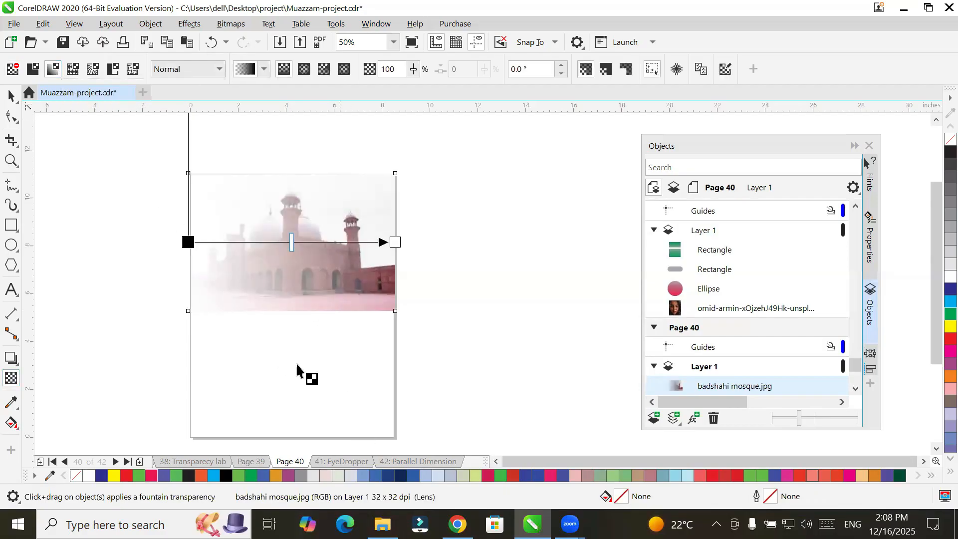
{"action": "left_click_drag", "start_coordinate": [188, 243], "coordinate": [291, 312]}
{"action": "left_click_drag", "start_coordinate": [394, 243], "coordinate": [291, 174]}
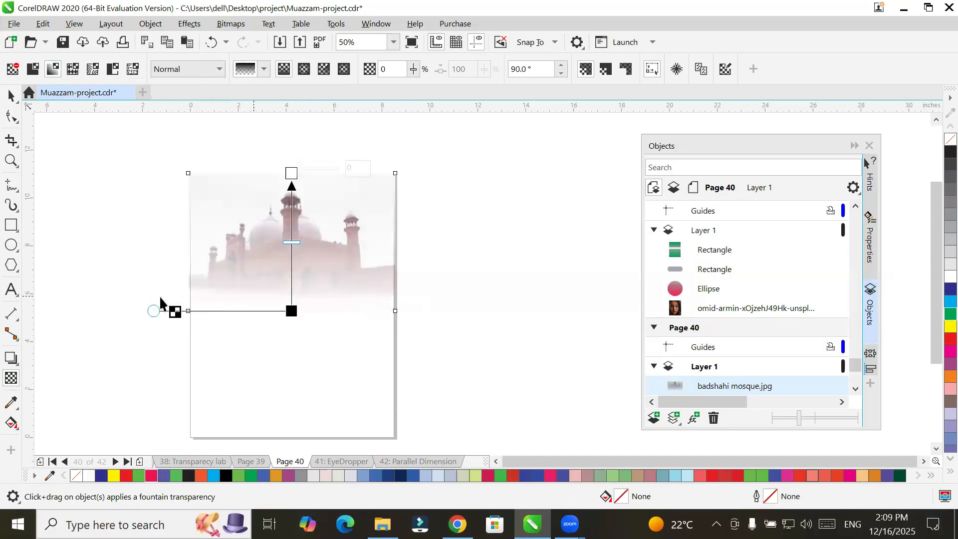
Step: Shift the midpoint of the mosque photo's transparency down toward the transparent node at the bottom edge
{"action": "scroll", "coordinate": [286, 311], "scroll_direction": "up", "scroll_amount": 4}
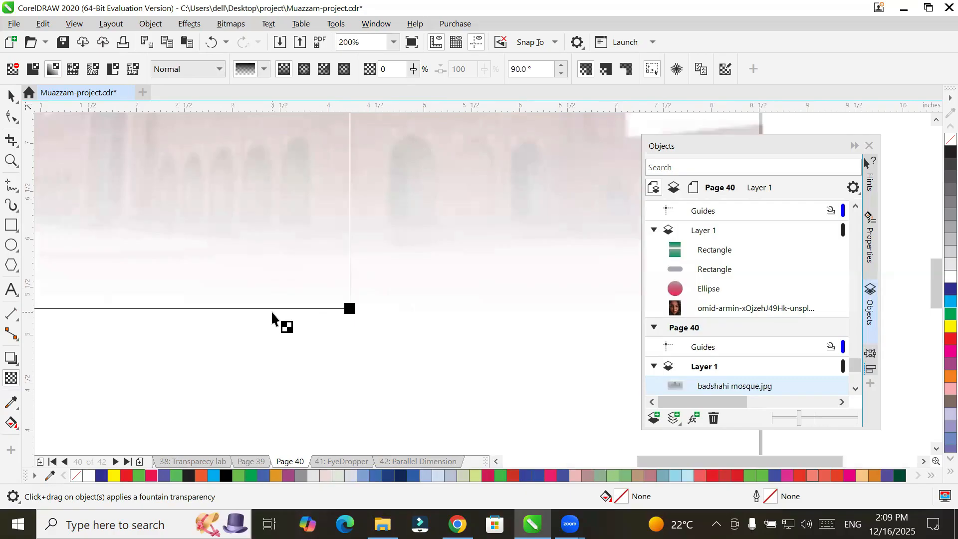
{"action": "scroll", "coordinate": [272, 312], "scroll_direction": "down", "scroll_amount": 4}
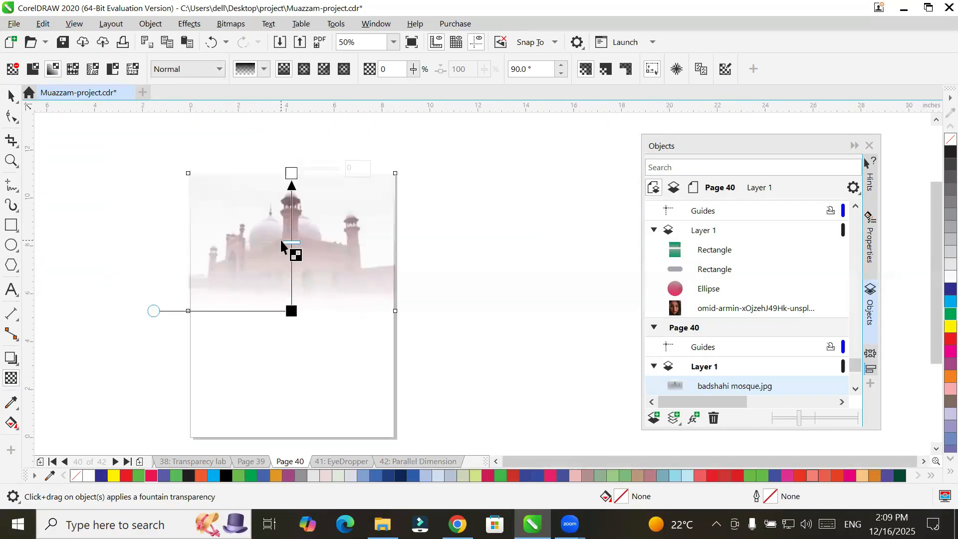
{"action": "left_click_drag", "start_coordinate": [289, 240], "coordinate": [291, 285]}
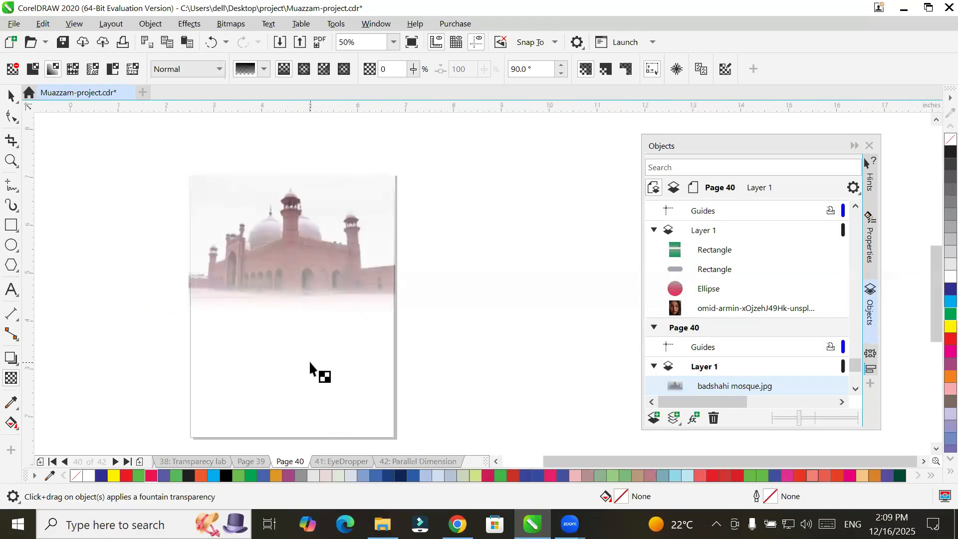
Step: Draw a paragraph text frame about 8.13 by 1.13 inches over the faded lower part of the mosque photo
{"action": "scroll", "coordinate": [310, 363], "scroll_direction": "up", "scroll_amount": 2}
{"action": "scroll", "coordinate": [310, 363], "scroll_direction": "down", "scroll_amount": 2}
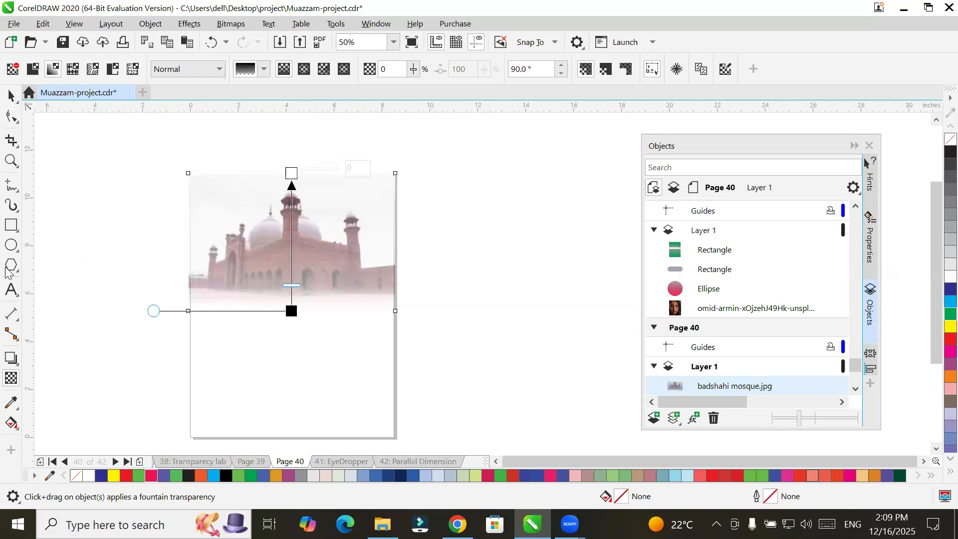
{"action": "left_click", "coordinate": [11, 290]}
{"action": "left_click_drag", "start_coordinate": [195, 282], "coordinate": [392, 310]}
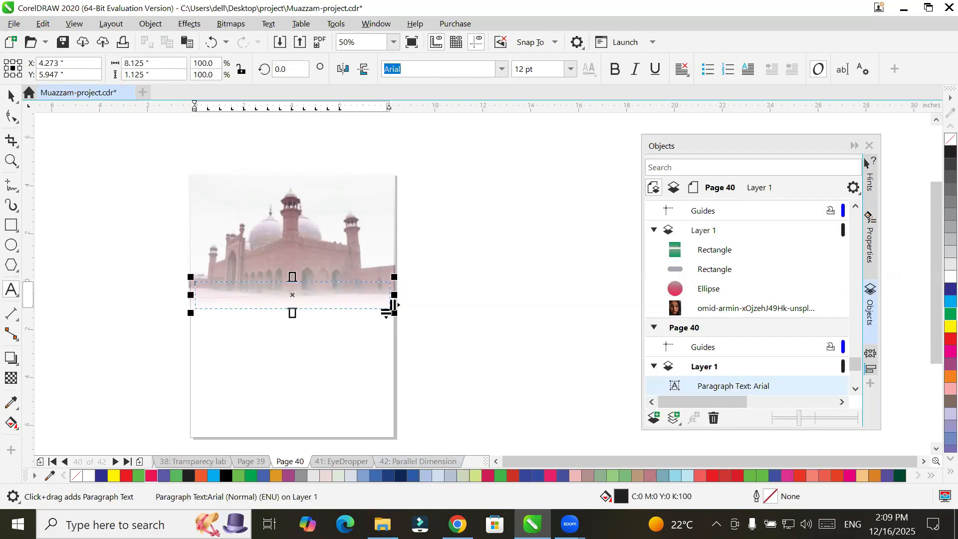
Step: Switch to Chrome, open ChatGPT at chat.openai.com in a new tab, and submit the prompt "badshahi mosque"
{"action": "key", "text": "alt+Tab"}
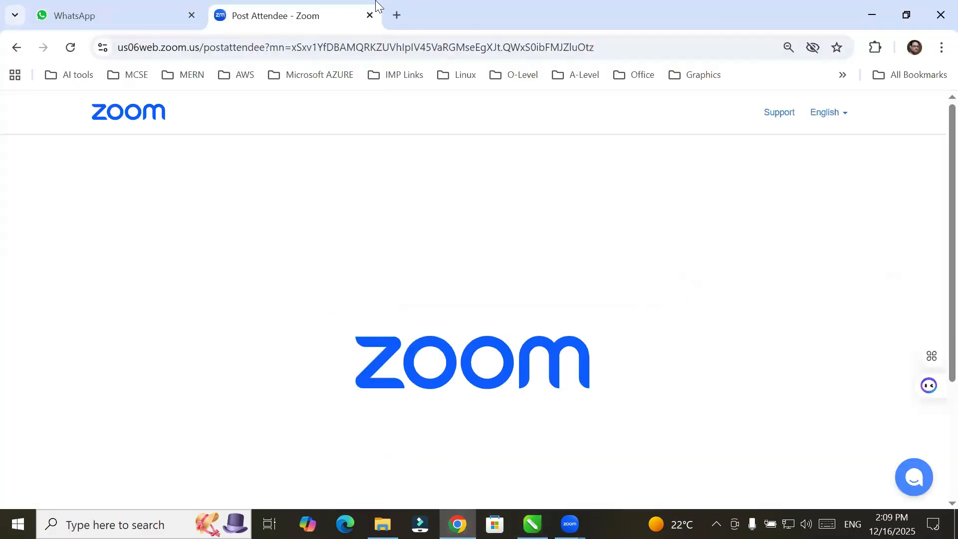
{"action": "left_click", "coordinate": [398, 16]}
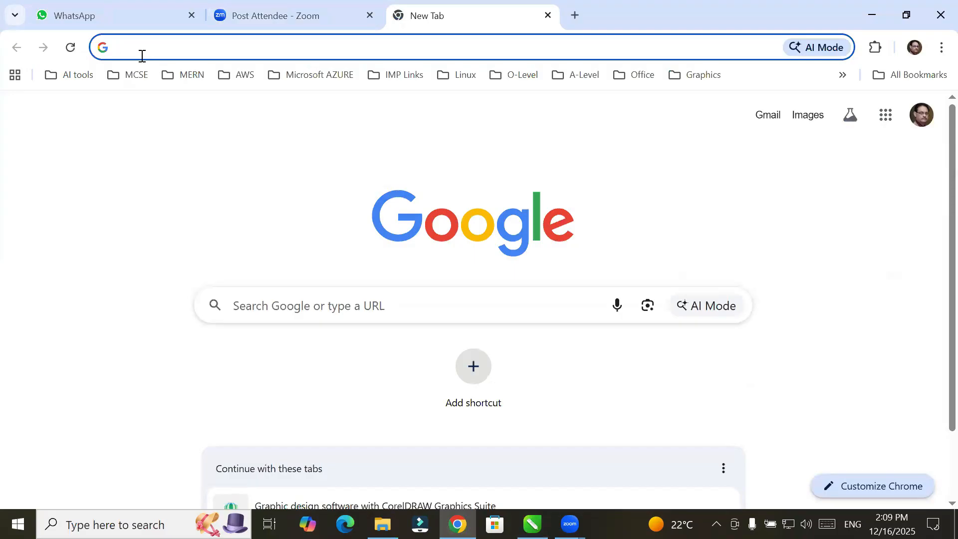
{"action": "type", "text": "chat.openai.com"}
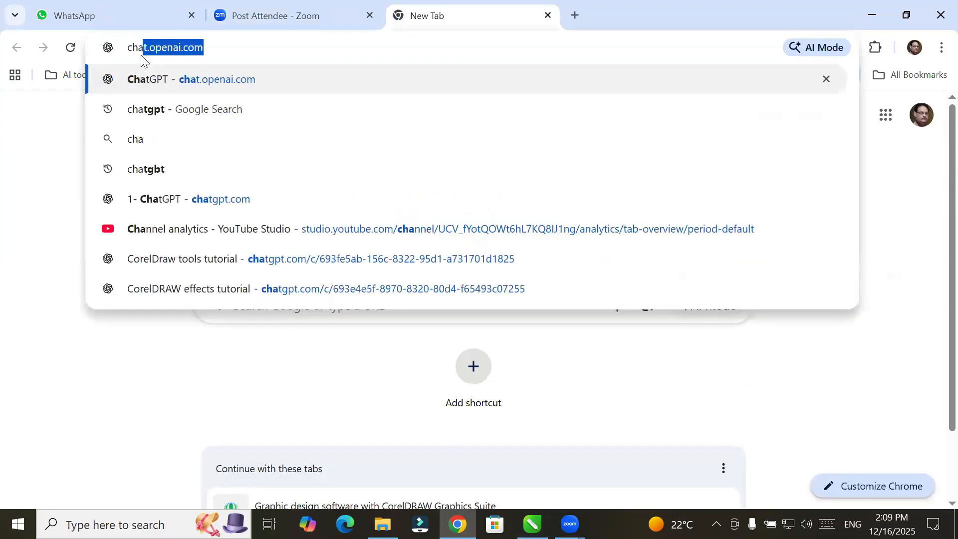
{"action": "key", "text": "Return"}
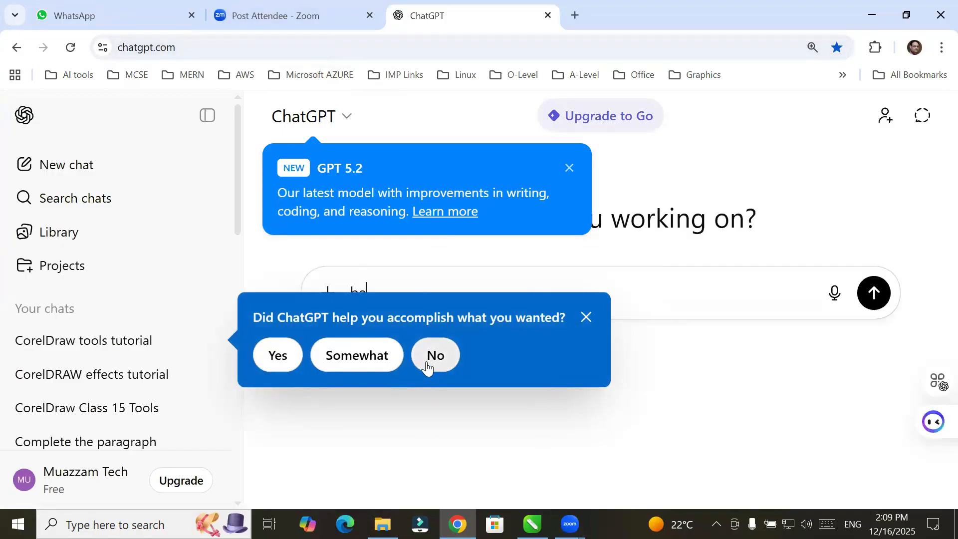
{"action": "left_click", "coordinate": [290, 358]}
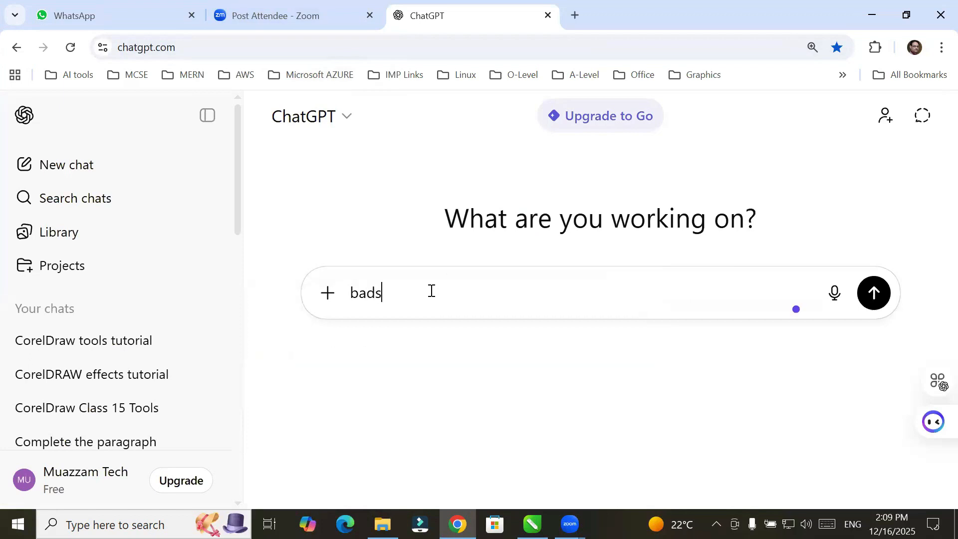
{"action": "type", "text": "hahi mosque"}
{"action": "key", "text": "Return"}
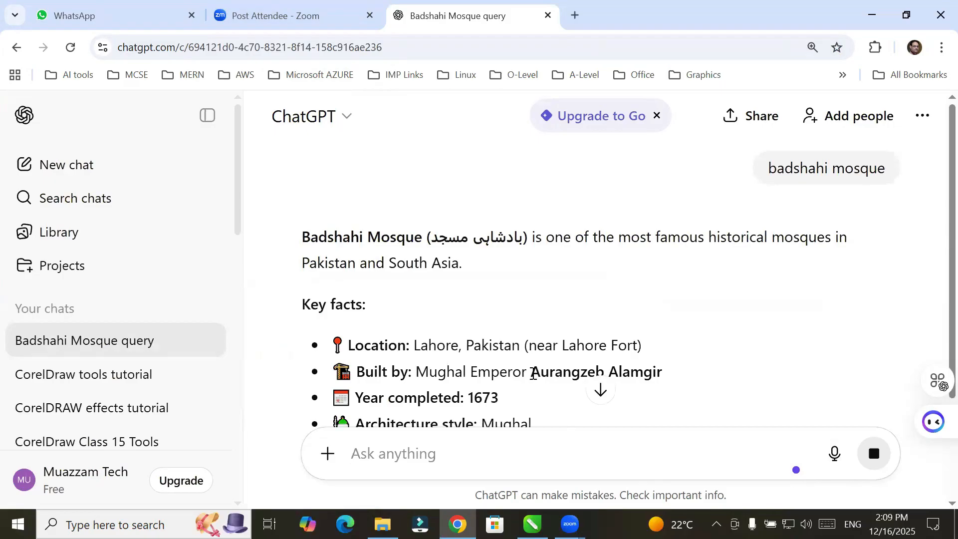
Step: Copy the introductory sentence about Badshahi Mosque from the ChatGPT reply
{"action": "left_click_drag", "start_coordinate": [302, 234], "coordinate": [475, 269]}
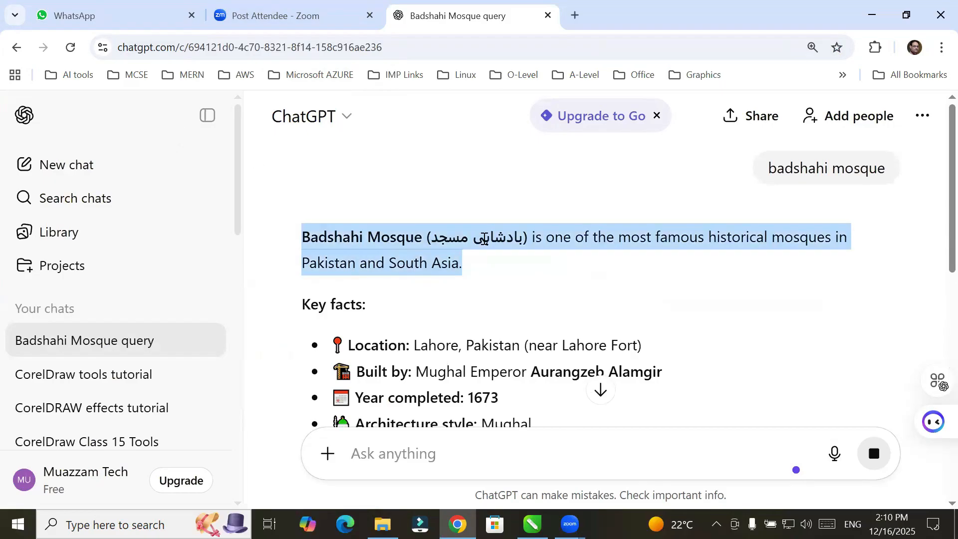
{"action": "right_click", "coordinate": [483, 242]}
{"action": "left_click", "coordinate": [526, 260]}
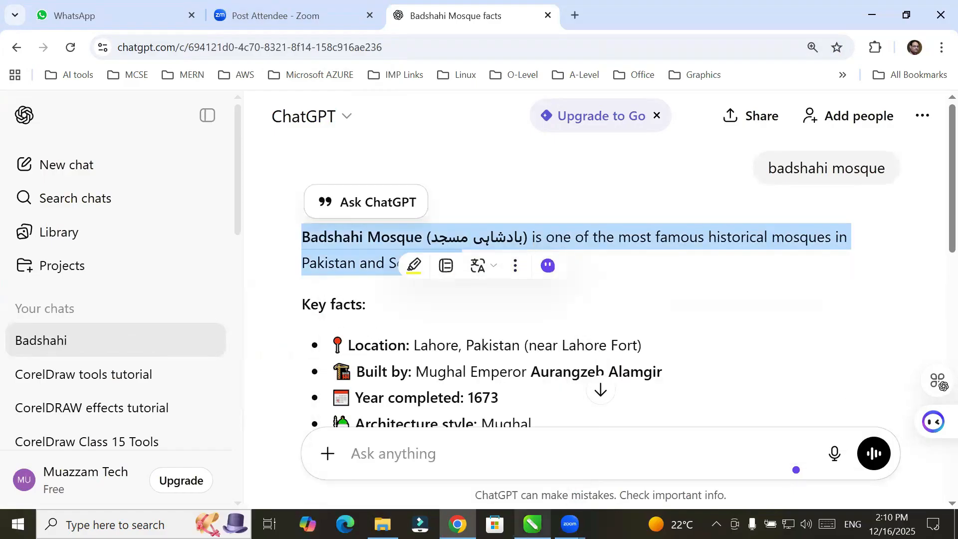
Step: Switch back to CorelDRAW and paste the copied Badshahi Mosque sentence into the paragraph text frame
{"action": "left_click", "coordinate": [533, 524]}
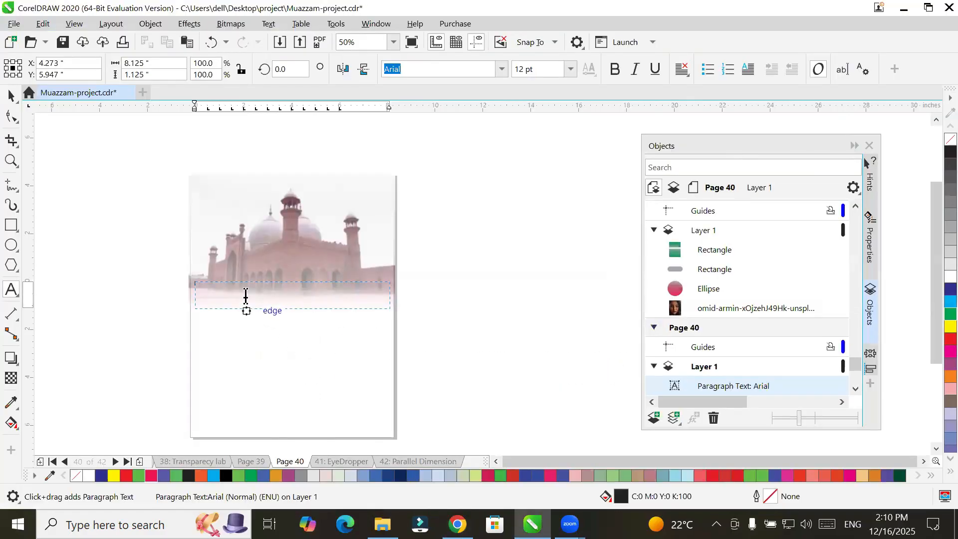
{"action": "scroll", "coordinate": [245, 296], "scroll_direction": "up", "scroll_amount": 1}
{"action": "scroll", "coordinate": [246, 296], "scroll_direction": "up", "scroll_amount": 1}
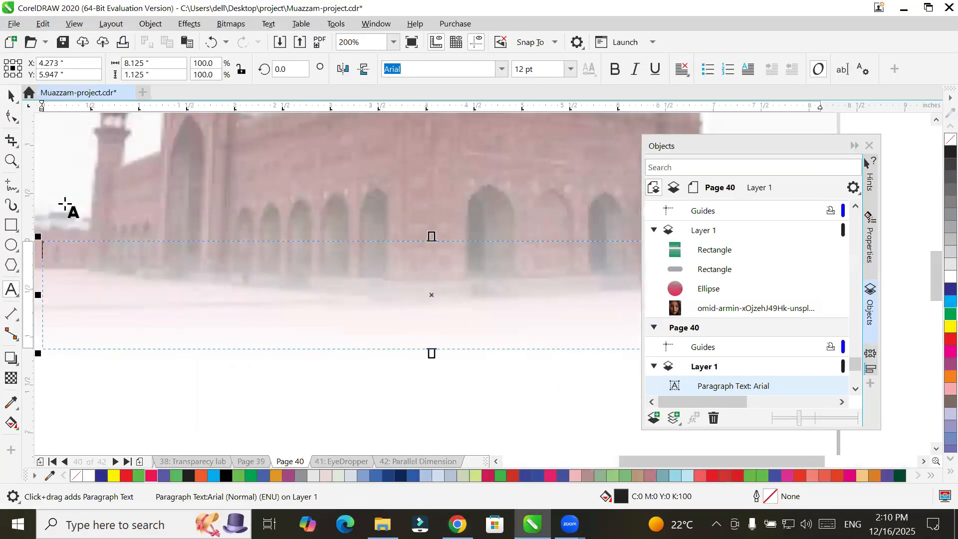
{"action": "left_click", "coordinate": [43, 24]}
{"action": "left_click", "coordinate": [79, 137]}
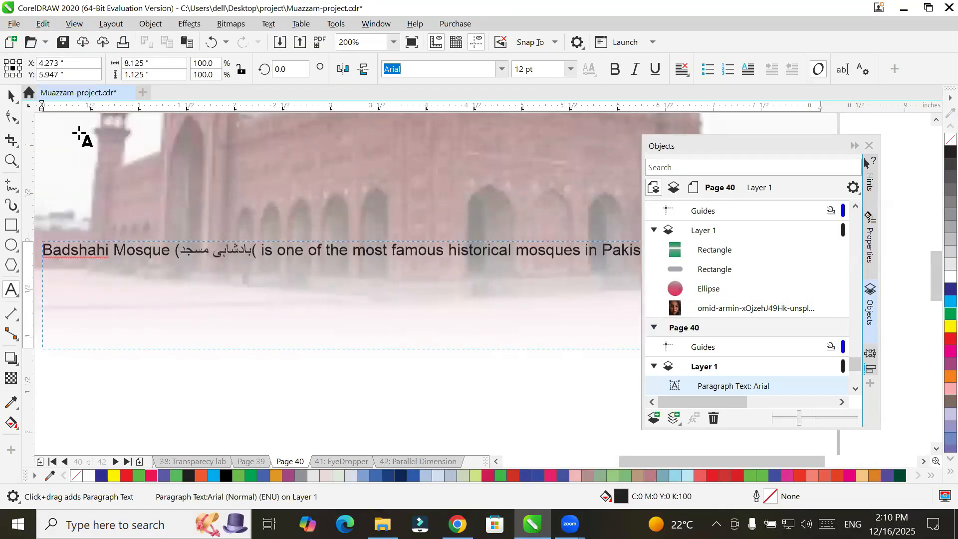
{"action": "scroll", "coordinate": [204, 233], "scroll_direction": "down", "scroll_amount": 1}
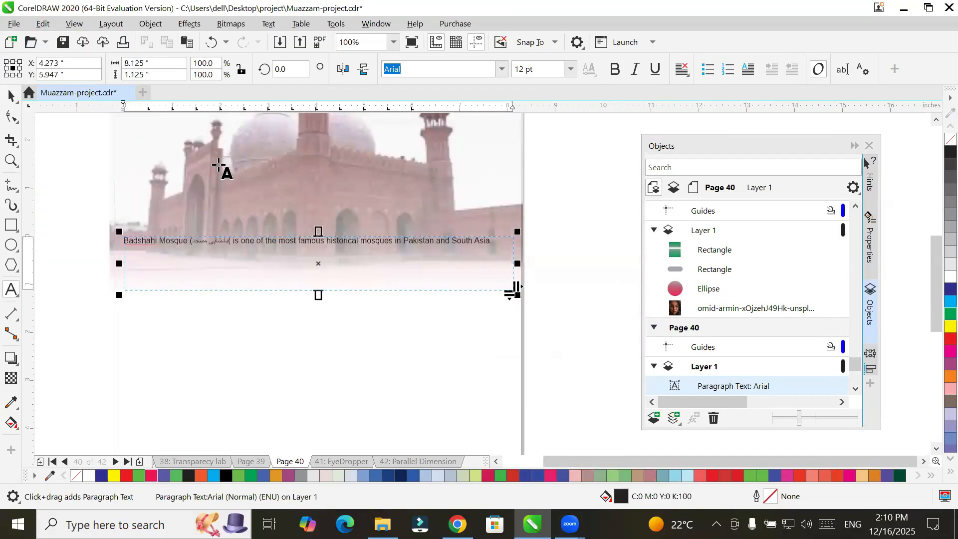
Step: Switch to Chrome and copy the Key facts section, from its heading through the Architecture style line, from the ChatGPT reply
{"action": "left_click", "coordinate": [458, 524]}
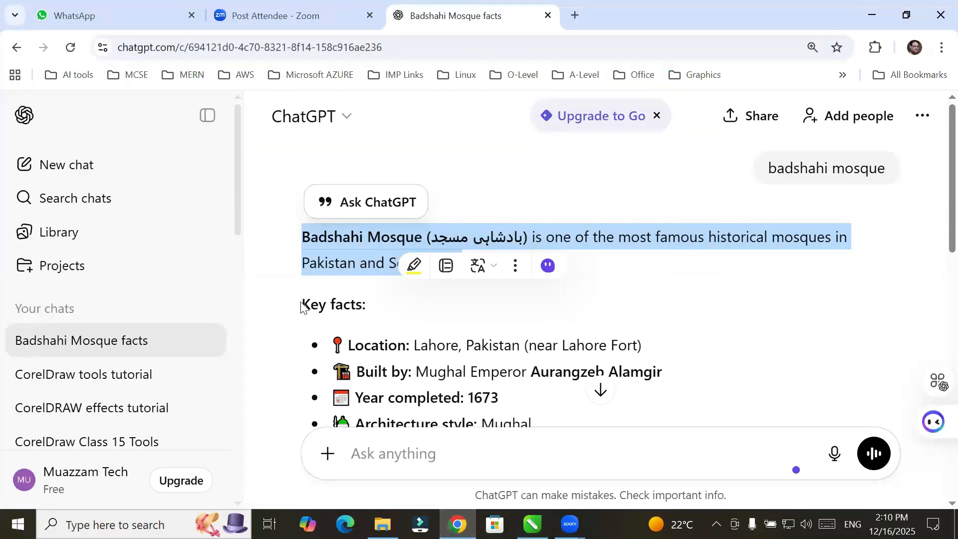
{"action": "left_click_drag", "start_coordinate": [301, 308], "coordinate": [542, 432]}
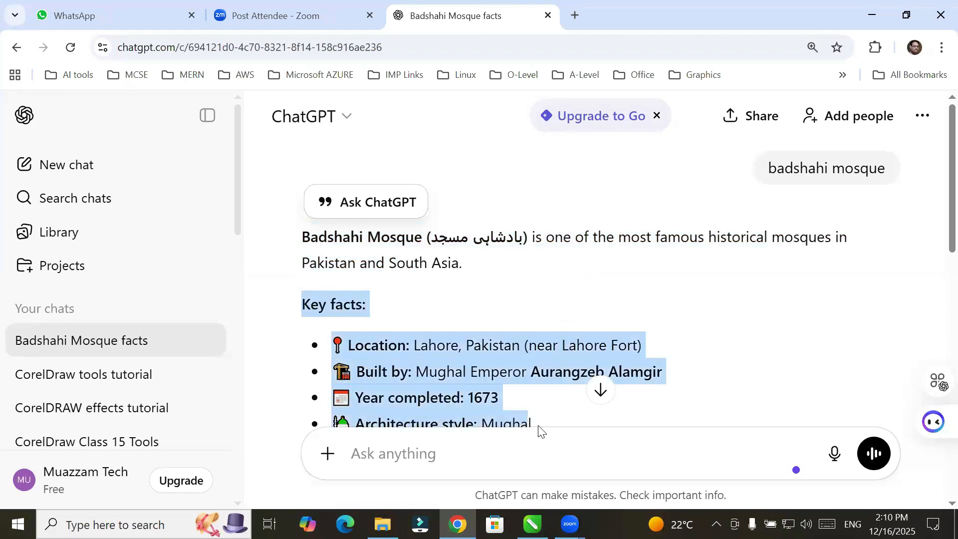
{"action": "right_click", "coordinate": [456, 349]}
{"action": "left_click", "coordinate": [520, 157]}
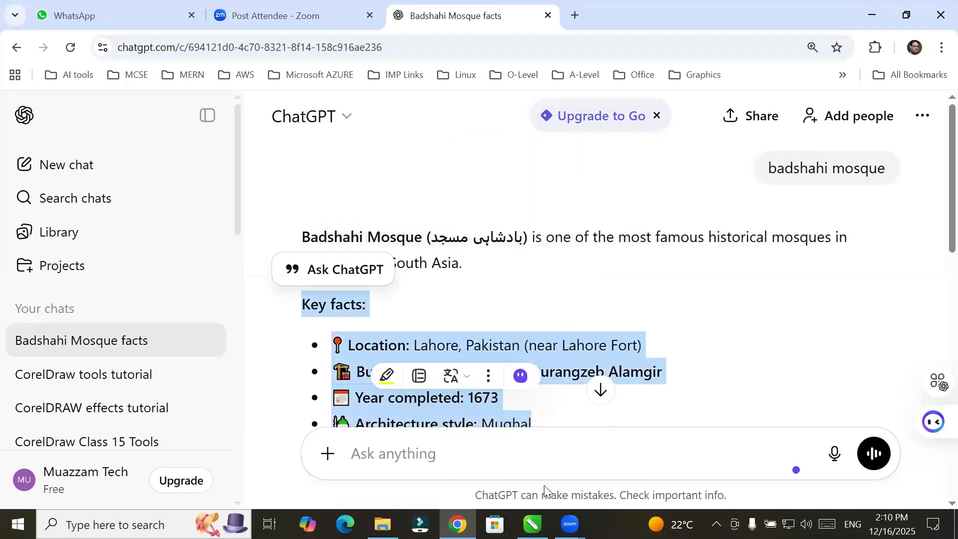
Step: Switch back to CorelDRAW, paste the key facts below the Badshahi Mosque sentence, and put each fact on its own line
{"action": "left_click", "coordinate": [533, 524]}
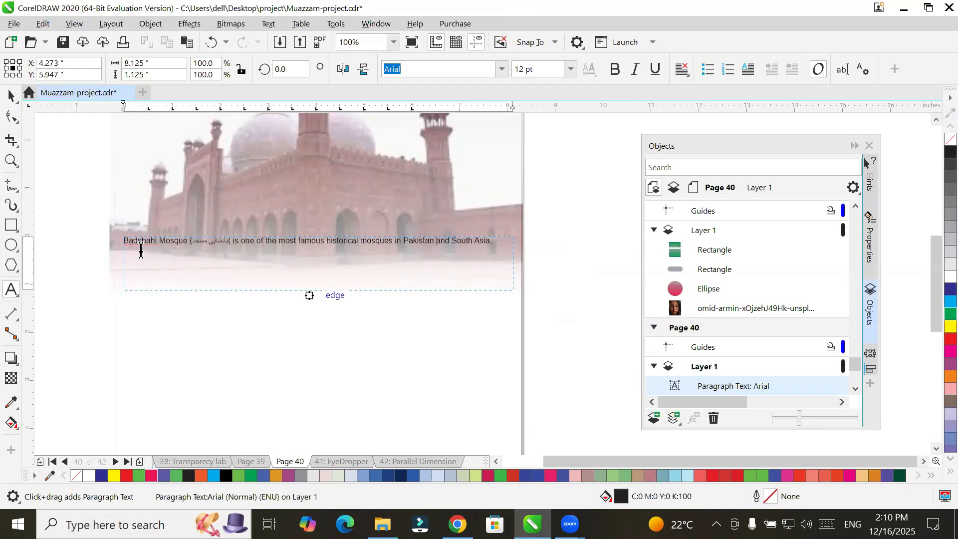
{"action": "key", "text": "Return"}
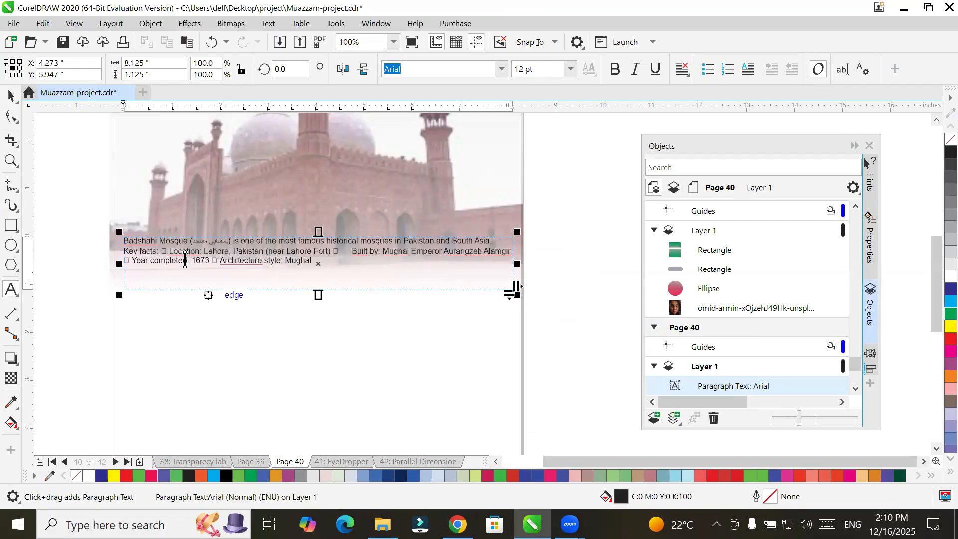
{"action": "left_click", "coordinate": [159, 250]}
{"action": "key", "text": "Return"}
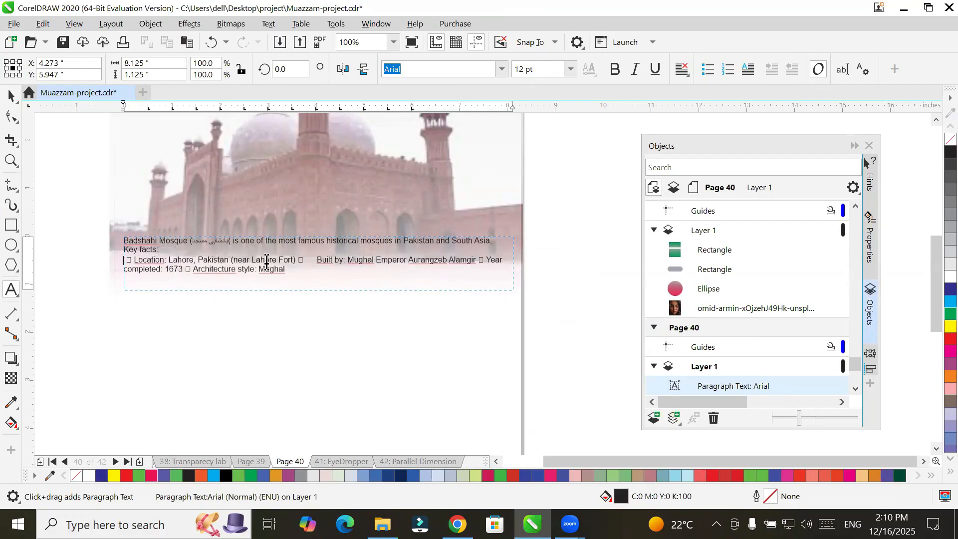
{"action": "left_click", "coordinate": [299, 259]}
{"action": "key", "text": "Return"}
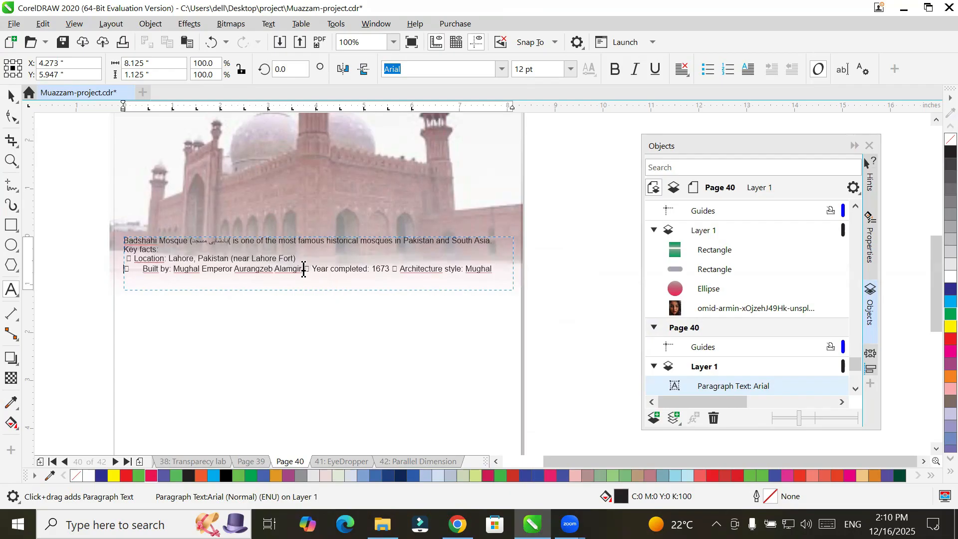
{"action": "key", "text": "Return"}
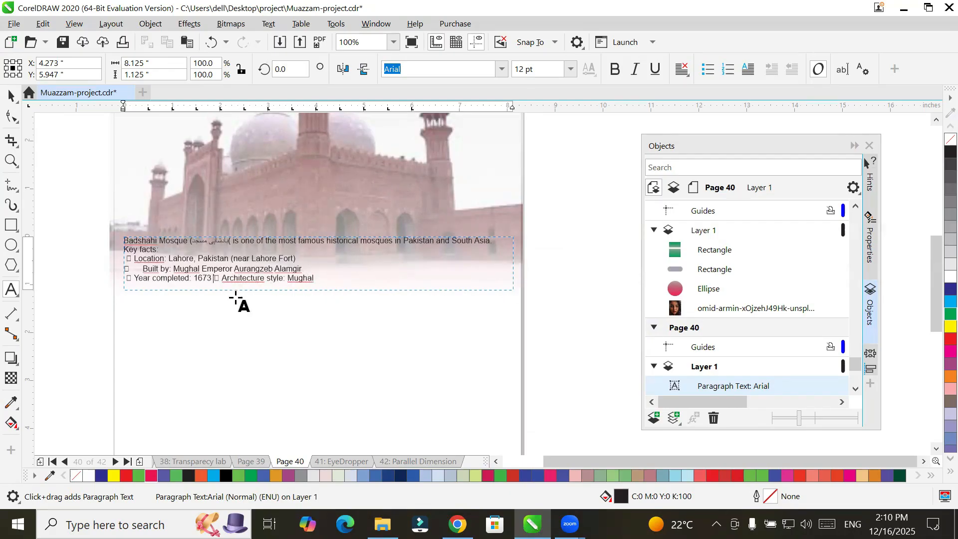
{"action": "key", "text": "Return"}
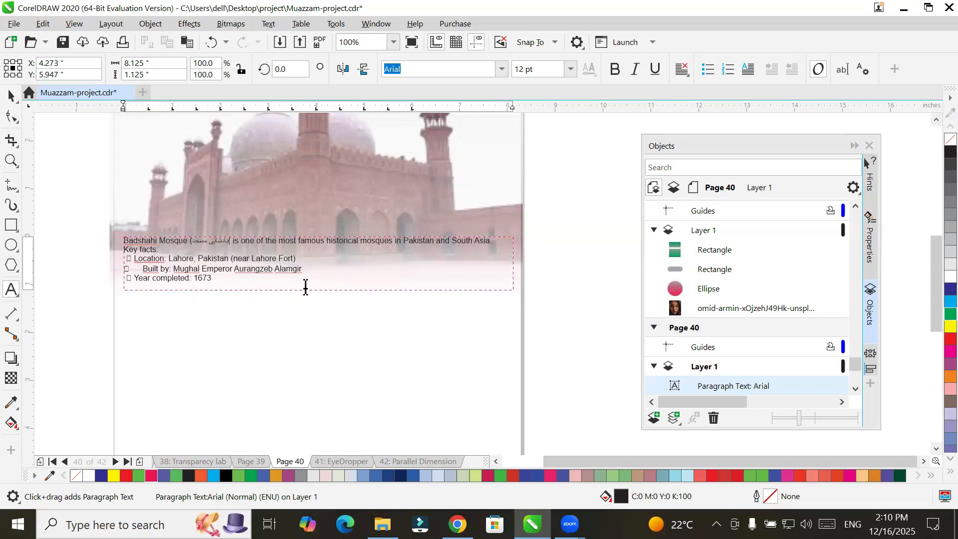
Step: Extend the paragraph text frame downward to a height of about 1.36 inches to fit the Architecture style line
{"action": "left_click", "coordinate": [11, 95]}
{"action": "left_click", "coordinate": [318, 288]}
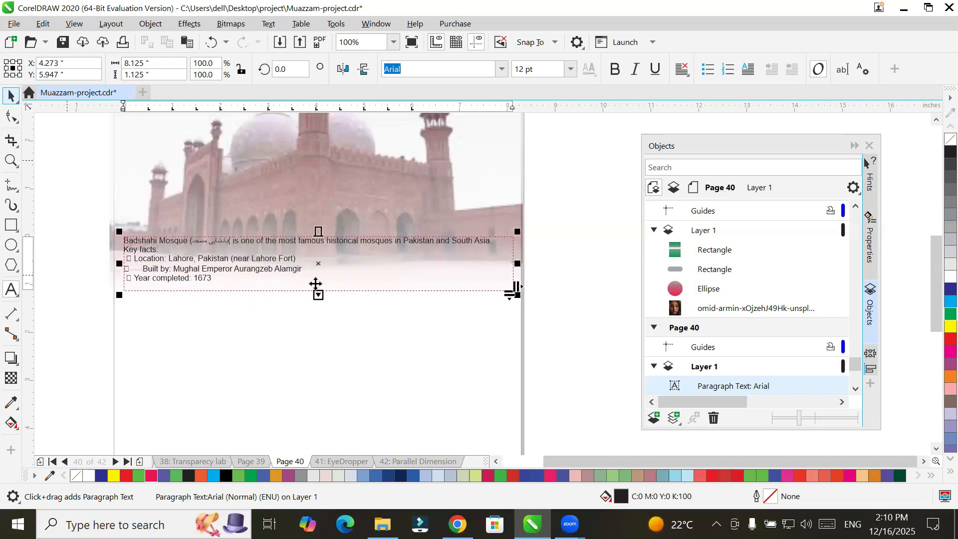
{"action": "left_click_drag", "start_coordinate": [317, 289], "coordinate": [318, 305]}
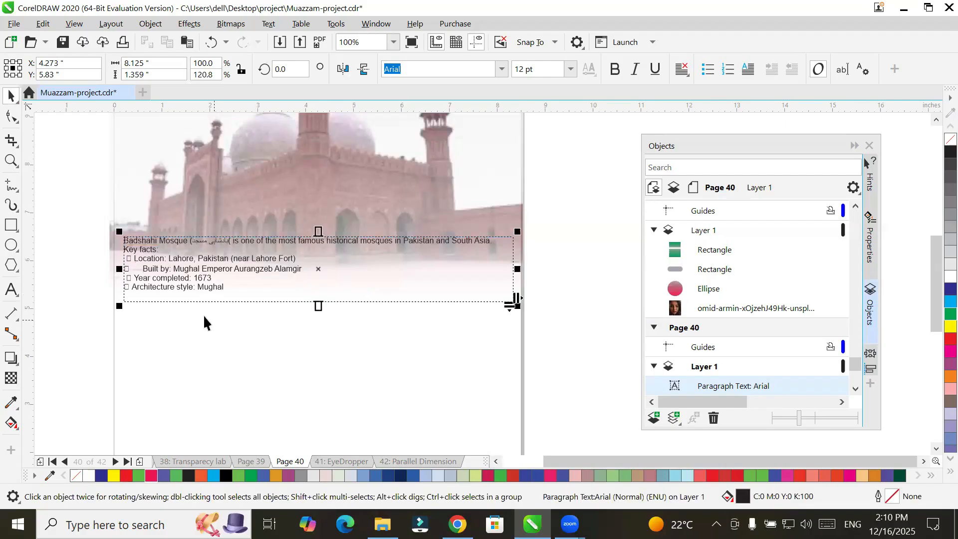
Step: Delete the extra gap before "Built by" in the key facts list
{"action": "double_click", "coordinate": [135, 269]}
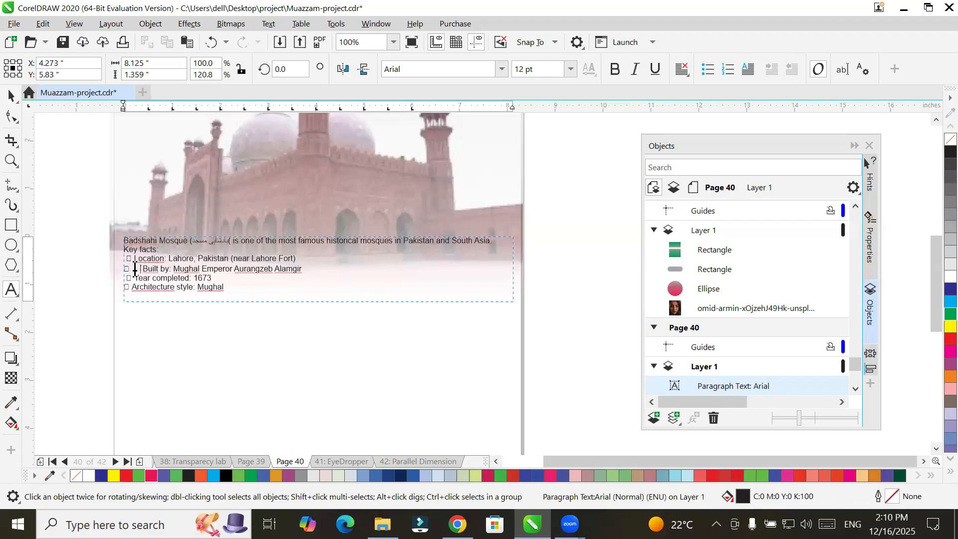
{"action": "key", "text": "BackSpace"}
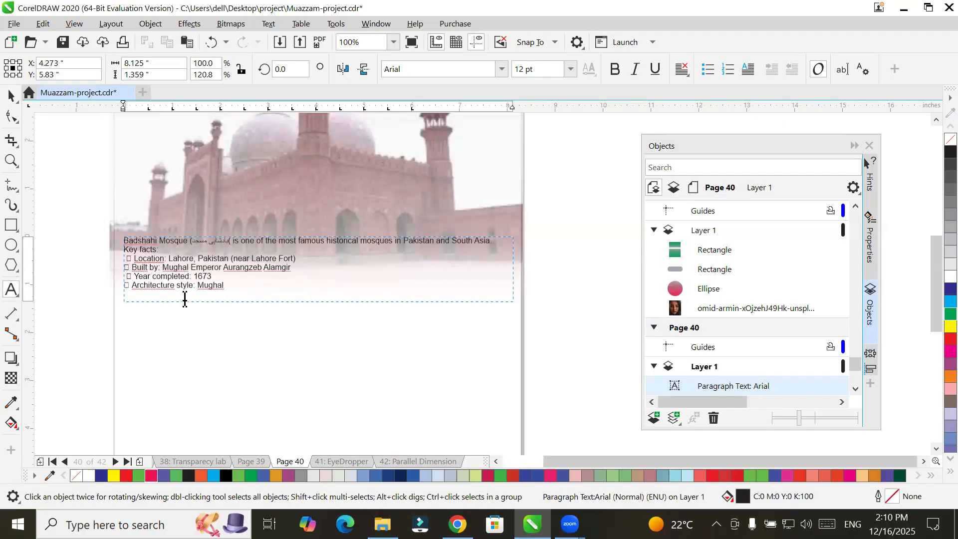
{"action": "key", "text": "Escape"}
{"action": "left_click", "coordinate": [9, 96]}
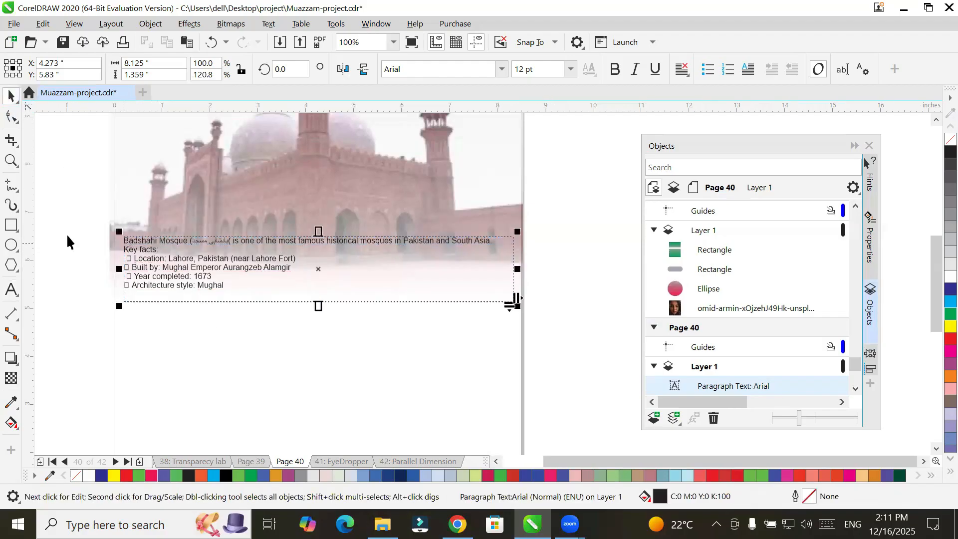
Step: Set the font size of the introductory sentence and the "Key facts:" heading to 14 pt
{"action": "left_click", "coordinate": [11, 289]}
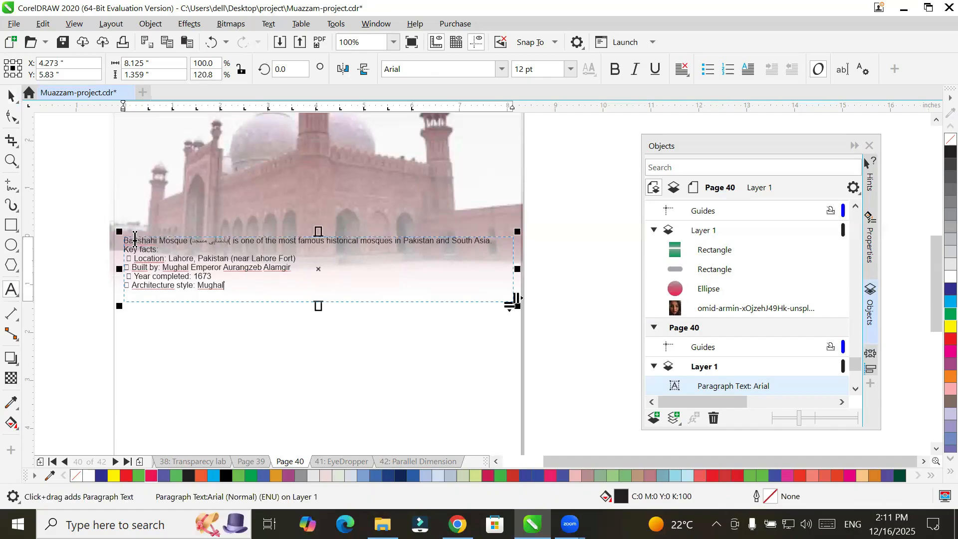
{"action": "left_click_drag", "start_coordinate": [125, 240], "coordinate": [160, 248]}
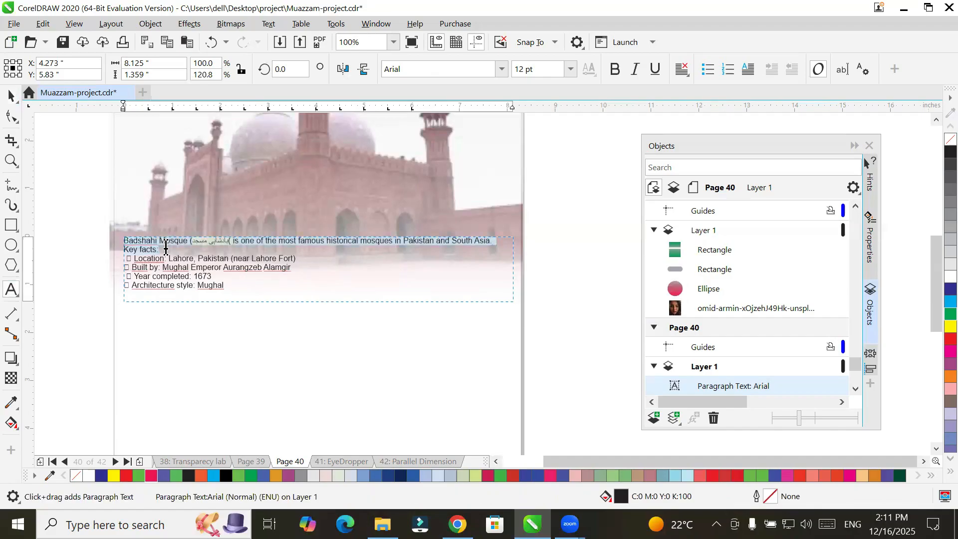
{"action": "left_click", "coordinate": [570, 68]}
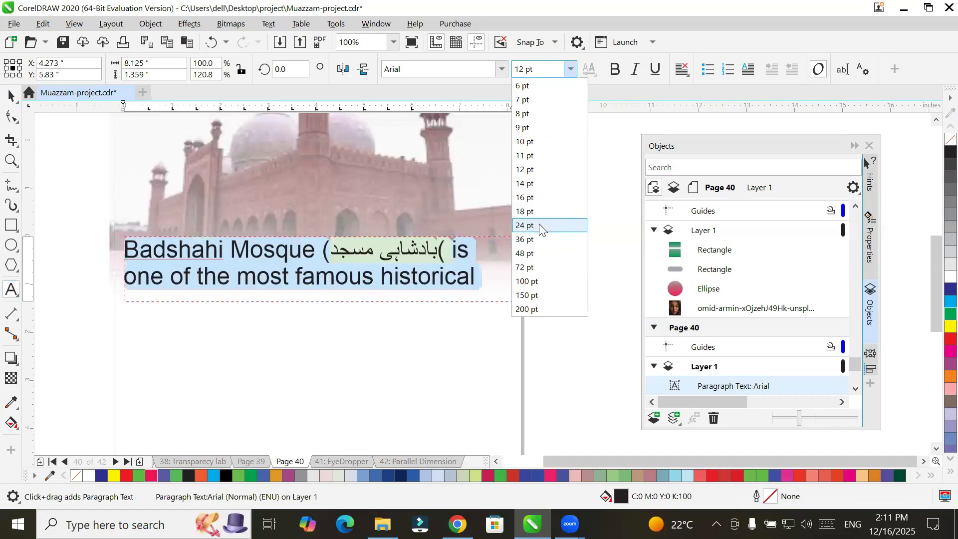
{"action": "left_click", "coordinate": [544, 189]}
{"action": "left_click", "coordinate": [310, 280]}
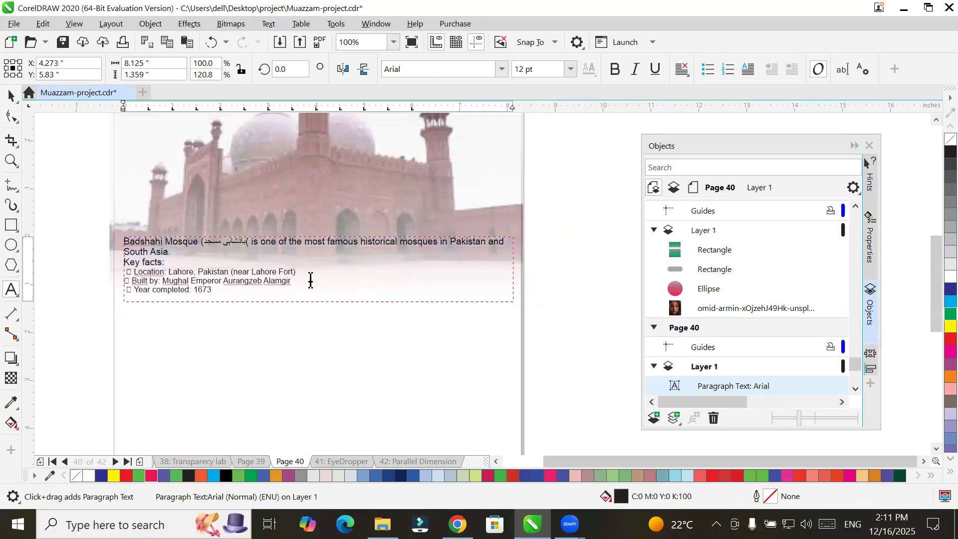
Step: Remove the fountain transparency from the mosque photo and try a uniform transparency of 50 instead
{"action": "scroll", "coordinate": [310, 280], "scroll_direction": "down", "scroll_amount": 2}
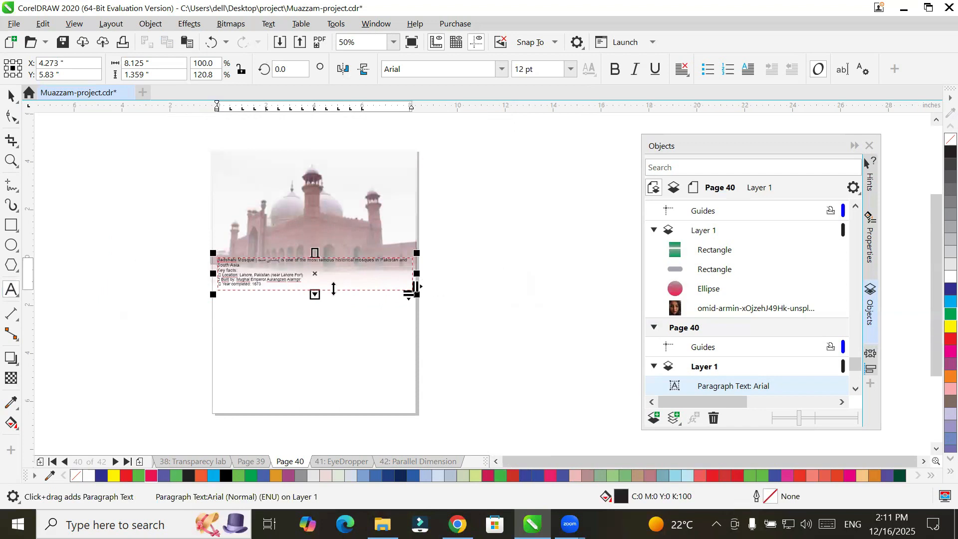
{"action": "left_click", "coordinate": [11, 95]}
{"action": "left_click", "coordinate": [305, 196]}
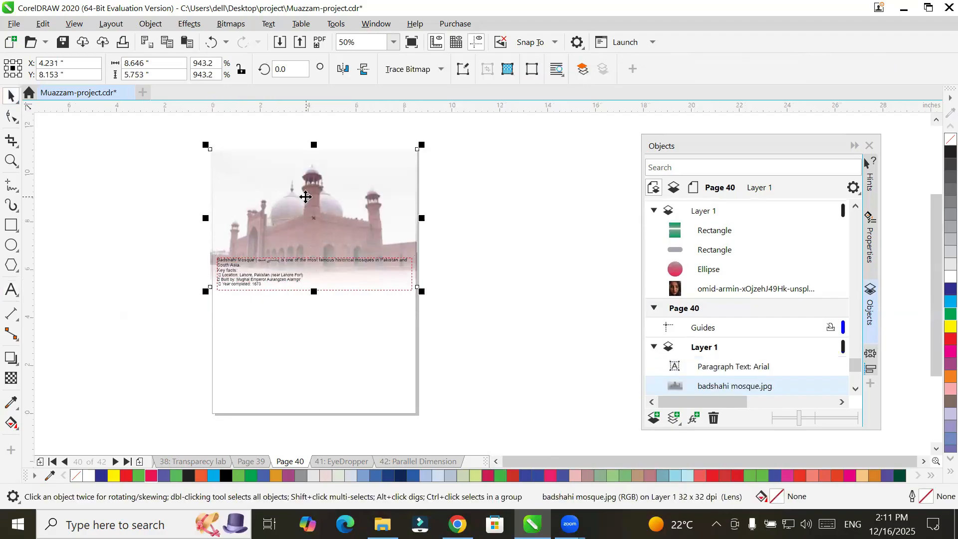
{"action": "left_click", "coordinate": [11, 378]}
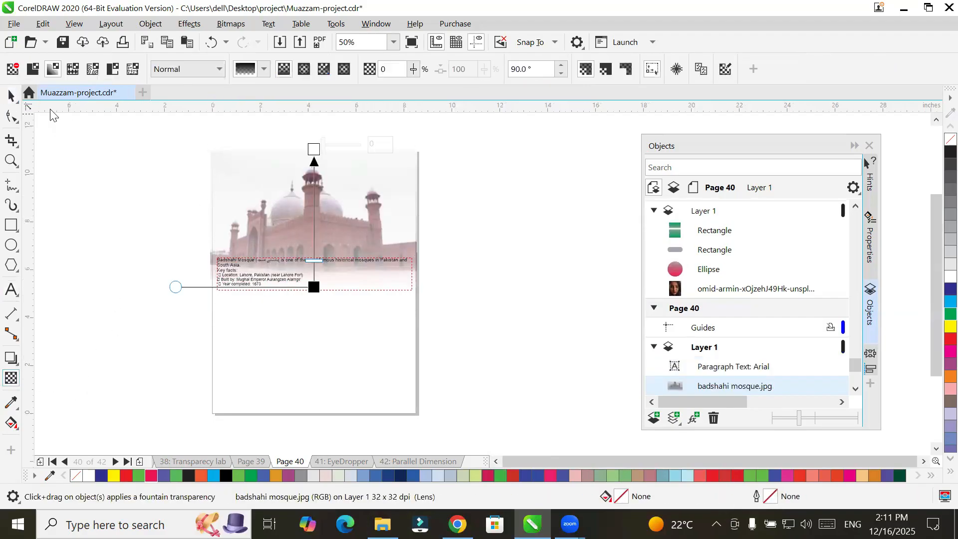
{"action": "left_click", "coordinate": [14, 69]}
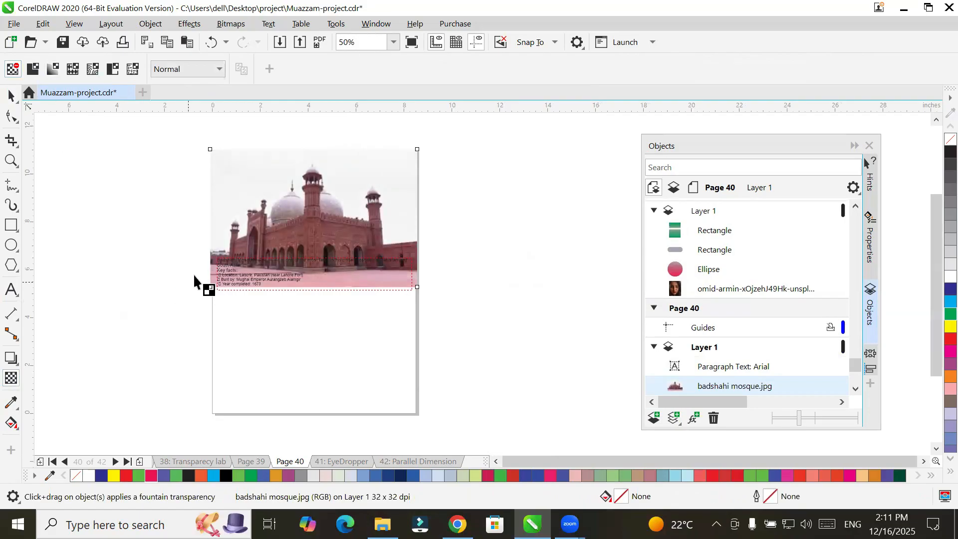
{"action": "scroll", "coordinate": [185, 246], "scroll_direction": "up", "scroll_amount": 2}
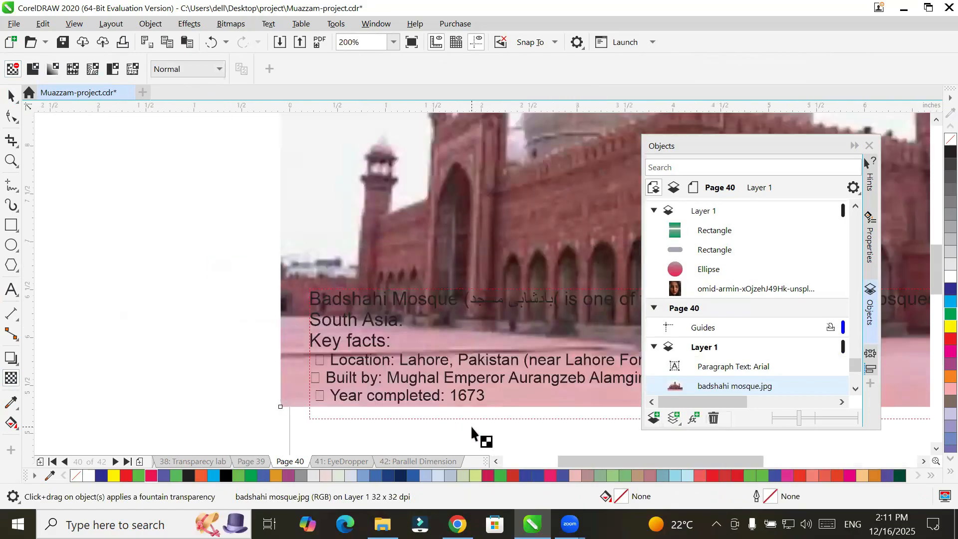
{"action": "left_click", "coordinate": [33, 70]}
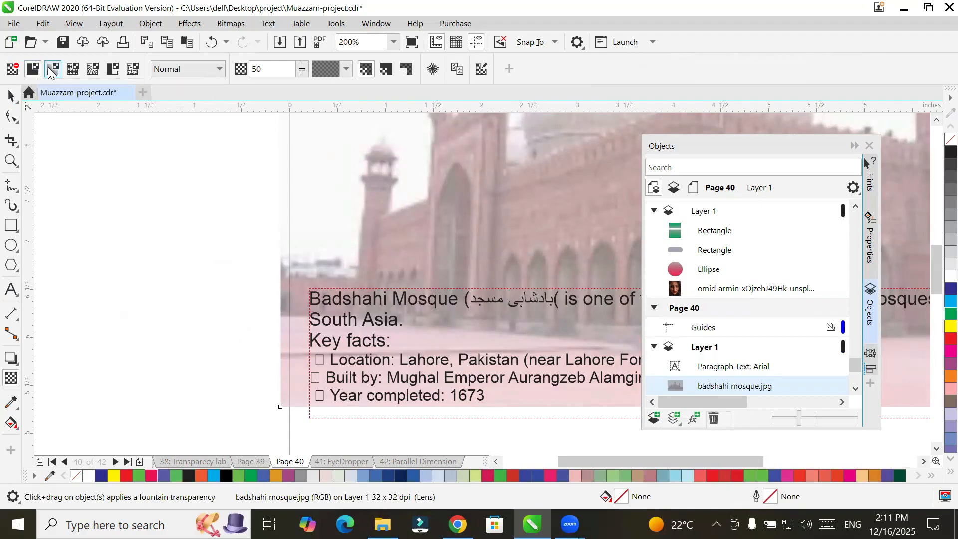
Step: Apply a fountain transparency to the mosque photo and move its midpoint up to the roofline to fade the lower part more
{"action": "left_click", "coordinate": [51, 70]}
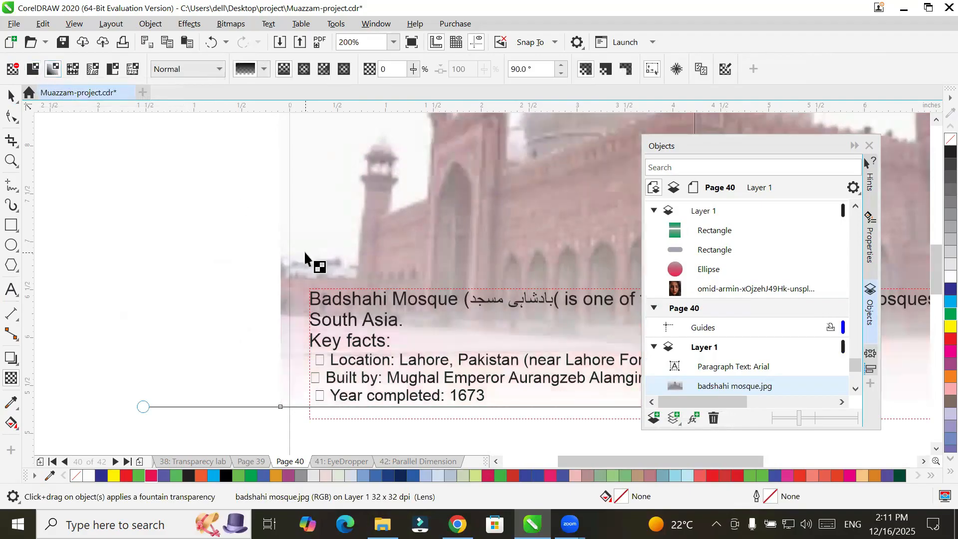
{"action": "scroll", "coordinate": [304, 250], "scroll_direction": "down", "scroll_amount": 2}
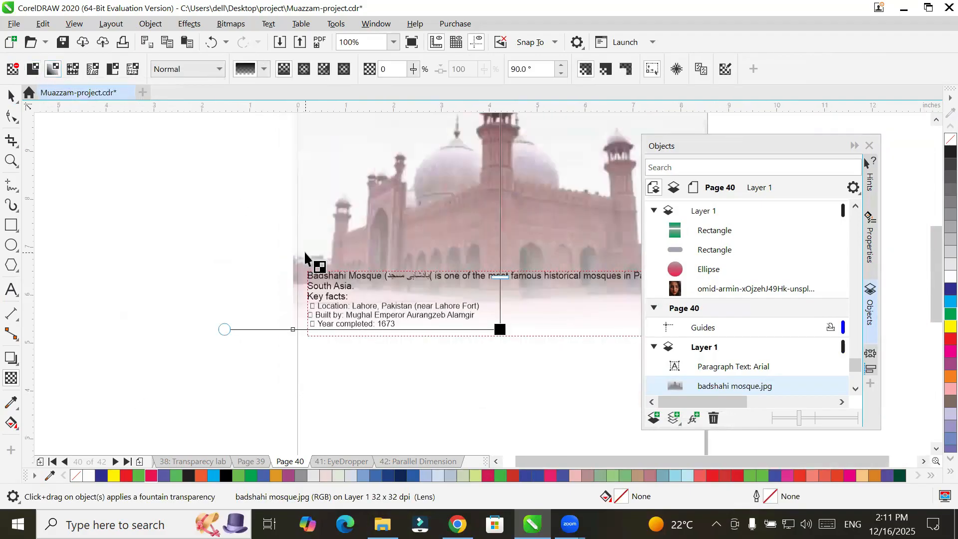
{"action": "left_click", "coordinate": [924, 462]}
{"action": "left_click", "coordinate": [924, 461]}
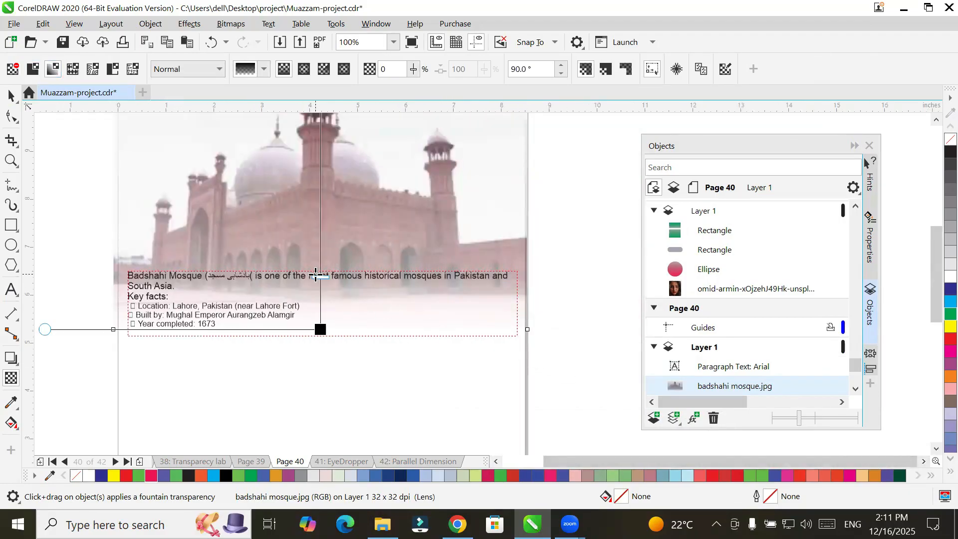
{"action": "left_click_drag", "start_coordinate": [316, 276], "coordinate": [319, 201]}
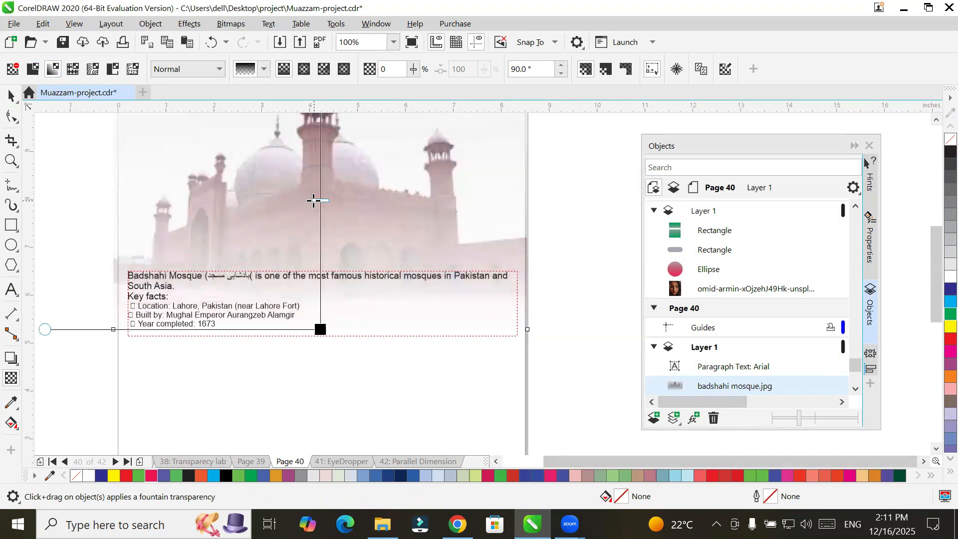
{"action": "left_click", "coordinate": [11, 95]}
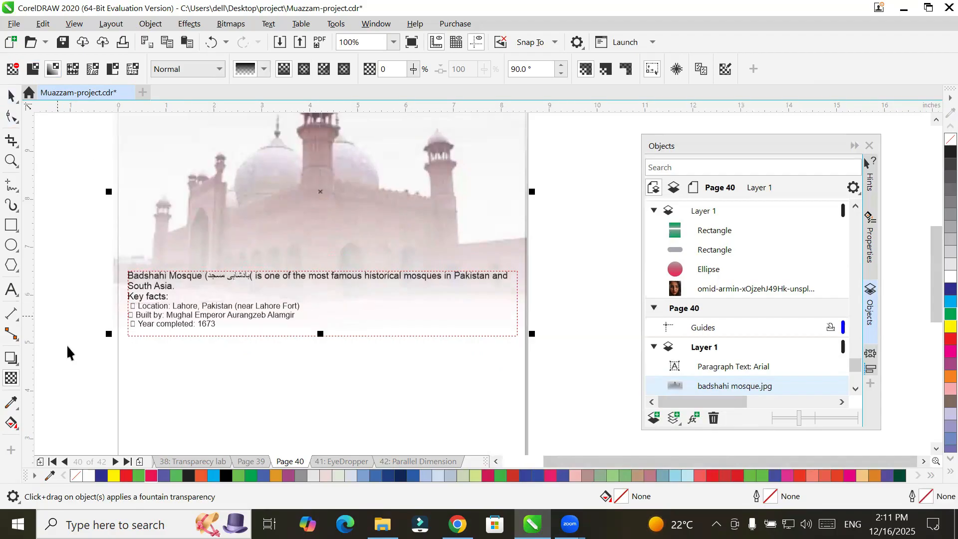
{"action": "left_click", "coordinate": [66, 365]}
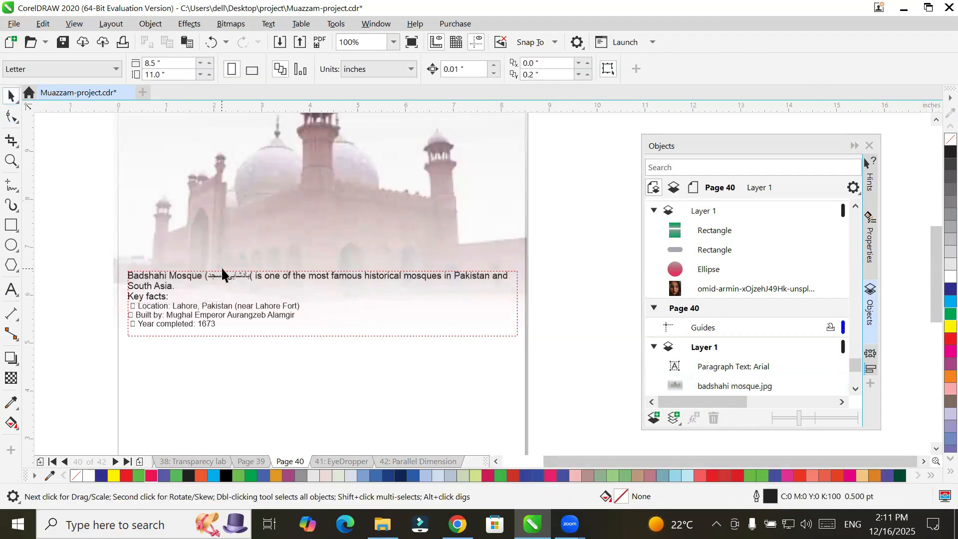
Step: Extend the paragraph text frame downward until the Architecture style line fits below the year completed
{"action": "left_click", "coordinate": [283, 322]}
{"action": "left_click_drag", "start_coordinate": [323, 336], "coordinate": [321, 349]}
{"action": "left_click", "coordinate": [181, 369]}
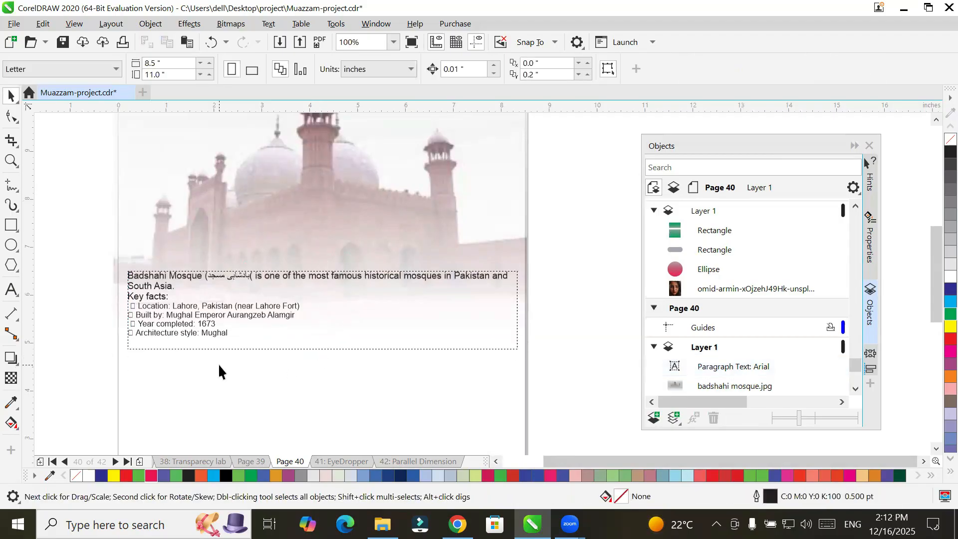
Step: Import ben-o-bro-wpU4veNGnHg-unsplash.jpg, place it below the mosque text and stretch it to about 8.06 × 4.58 inches
{"action": "scroll", "coordinate": [218, 372], "scroll_direction": "down", "scroll_amount": 3}
{"action": "scroll", "coordinate": [218, 363], "scroll_direction": "up", "scroll_amount": 1}
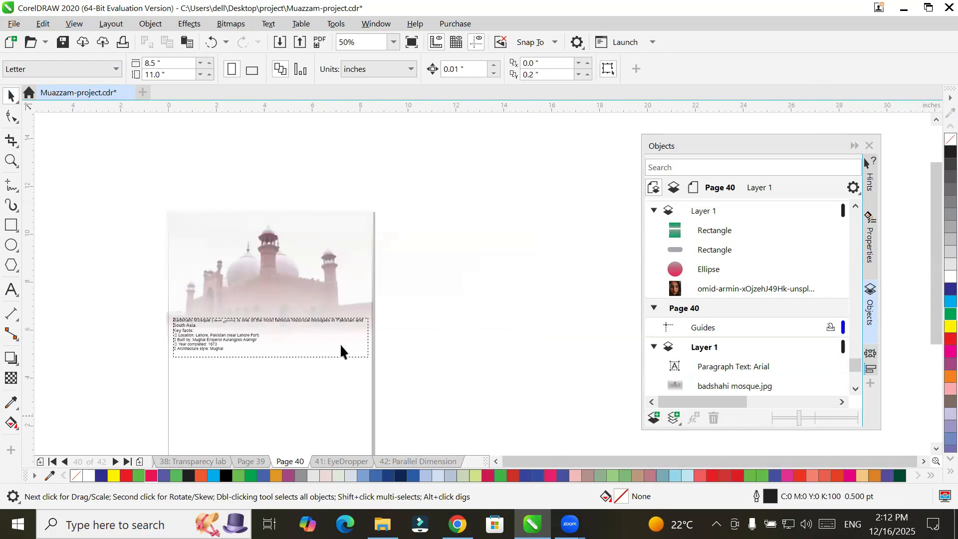
{"action": "left_click", "coordinate": [278, 43]}
{"action": "left_click", "coordinate": [338, 255]}
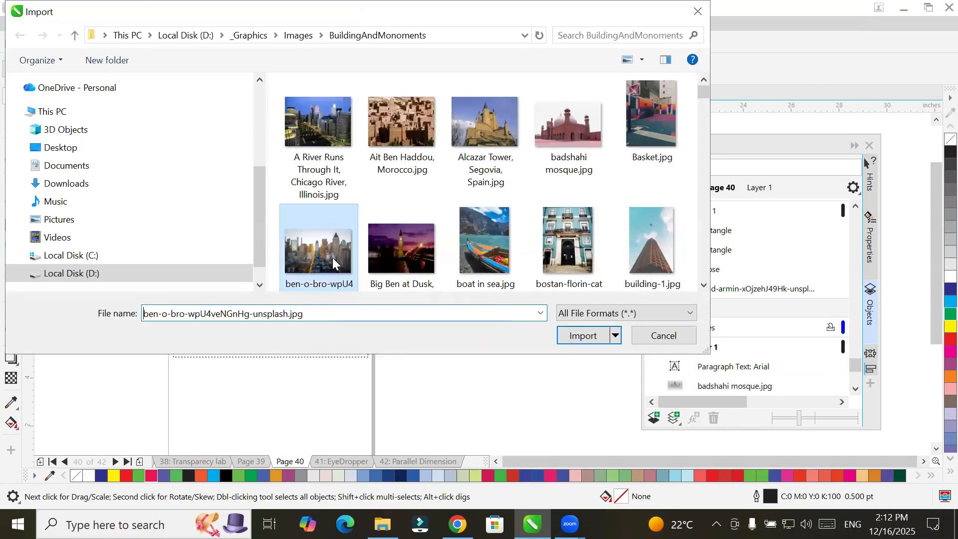
{"action": "left_click", "coordinate": [590, 336]}
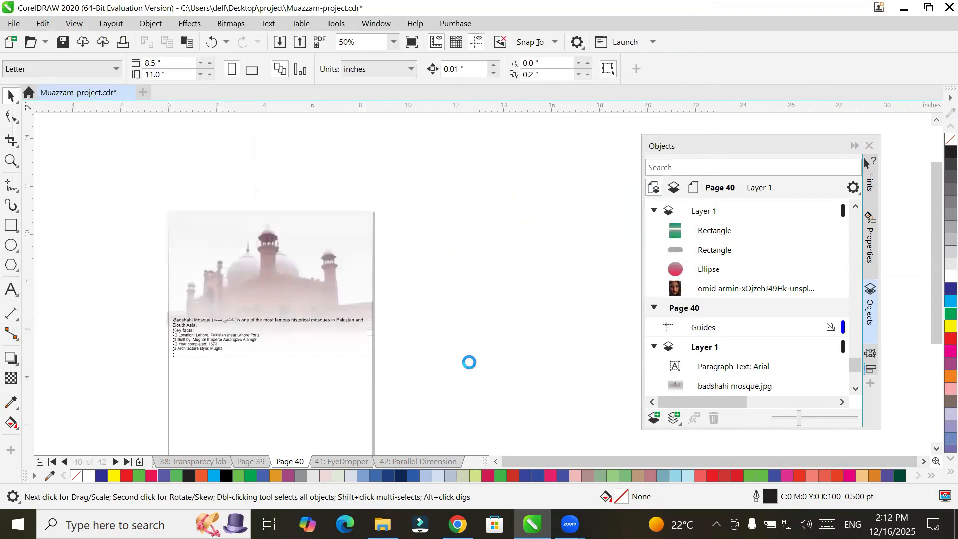
{"action": "scroll", "coordinate": [464, 366], "scroll_direction": "down", "scroll_amount": 3}
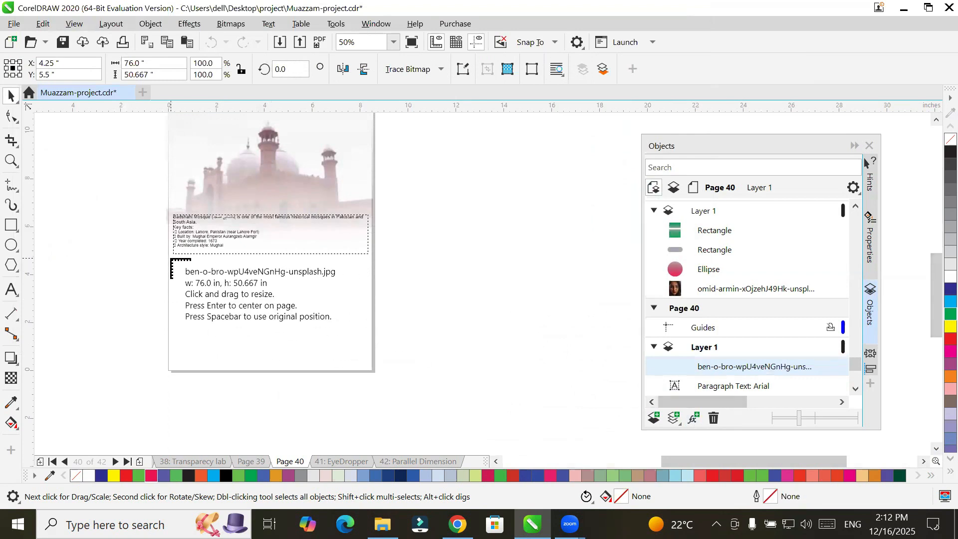
{"action": "left_click_drag", "start_coordinate": [173, 258], "coordinate": [373, 343]}
{"action": "left_click_drag", "start_coordinate": [321, 305], "coordinate": [369, 307]}
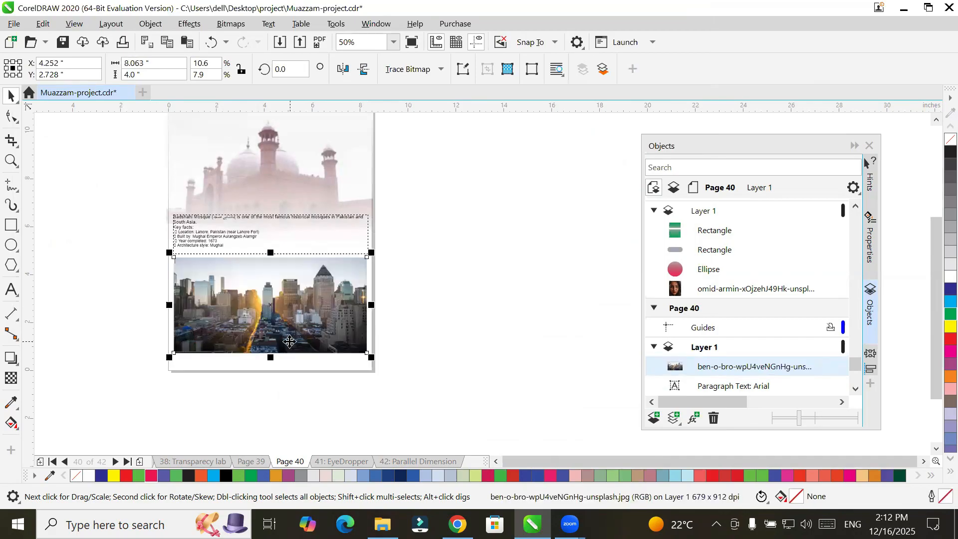
{"action": "left_click_drag", "start_coordinate": [270, 358], "coordinate": [270, 371]}
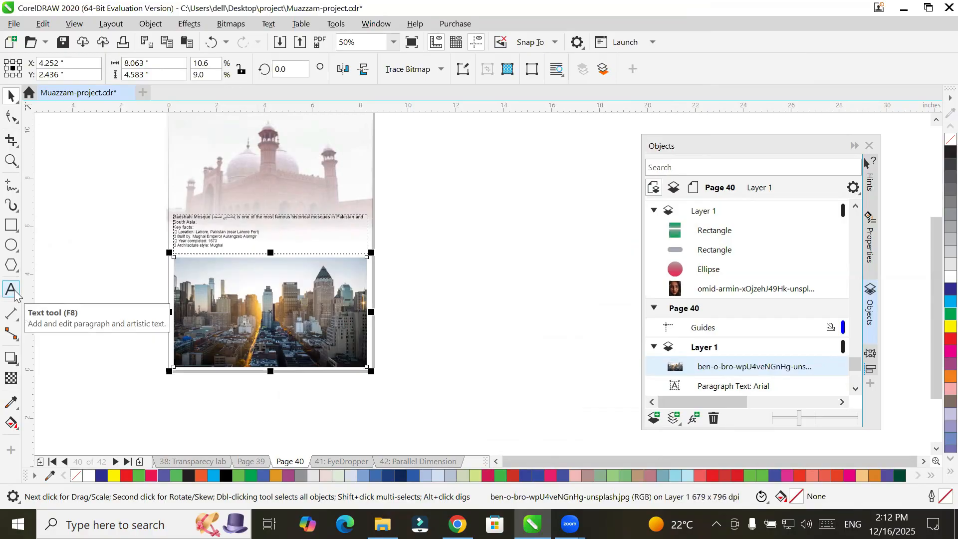
Step: Apply a fountain transparency to the skyline photo so its left side fades, and shift the start node slightly past the left edge
{"action": "left_click", "coordinate": [10, 379]}
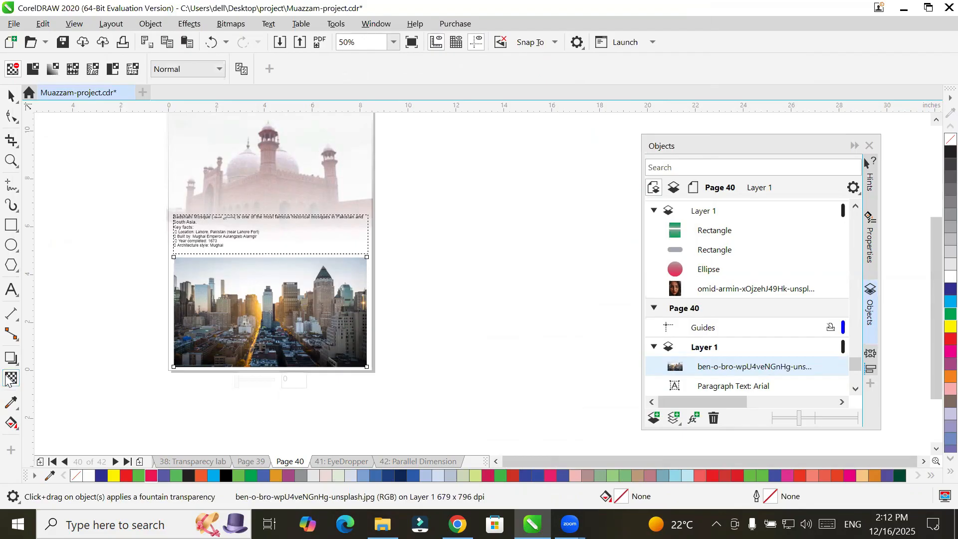
{"action": "left_click", "coordinate": [55, 70]}
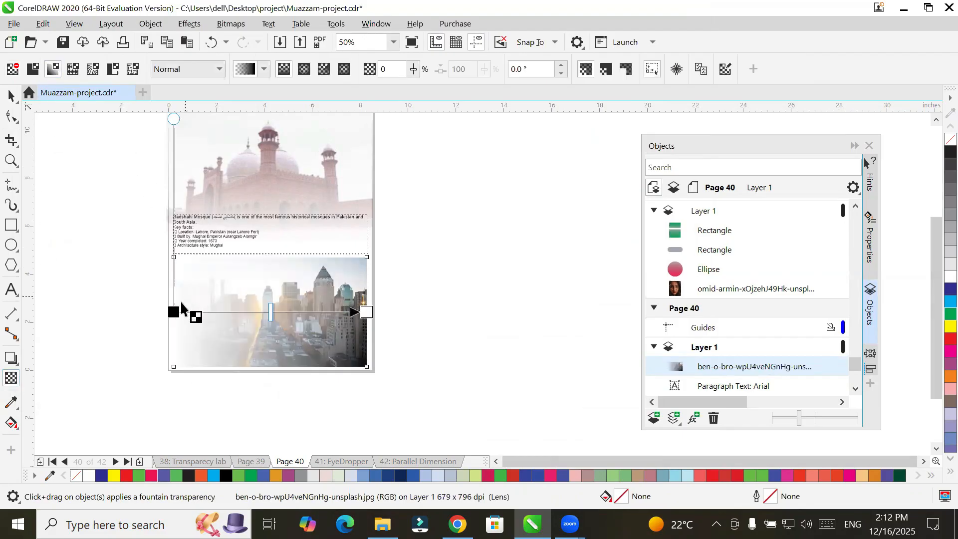
{"action": "left_click_drag", "start_coordinate": [175, 310], "coordinate": [167, 313]}
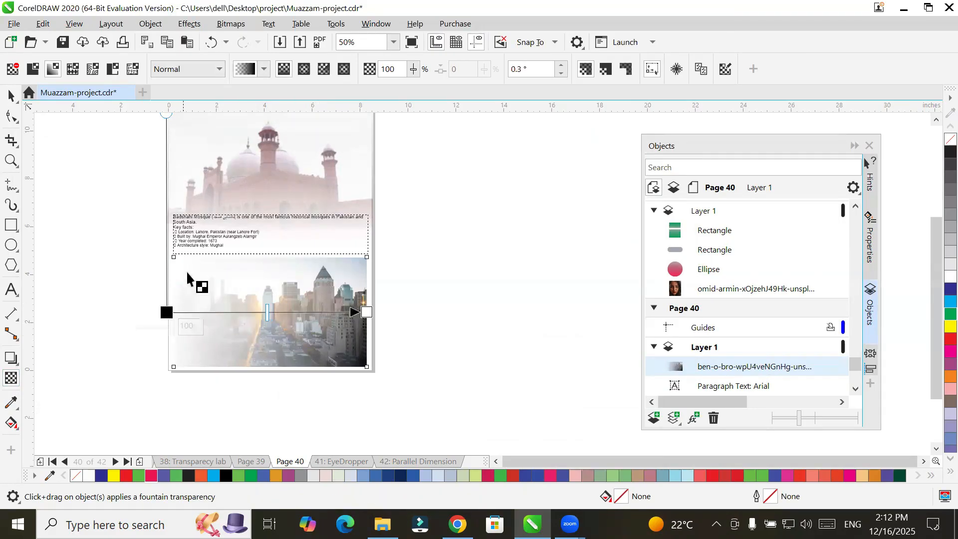
Step: Draw a paragraph text frame about 2.64 × 3.87 inches over the faded left part of the skyline photo
{"action": "scroll", "coordinate": [206, 312], "scroll_direction": "up", "scroll_amount": 1}
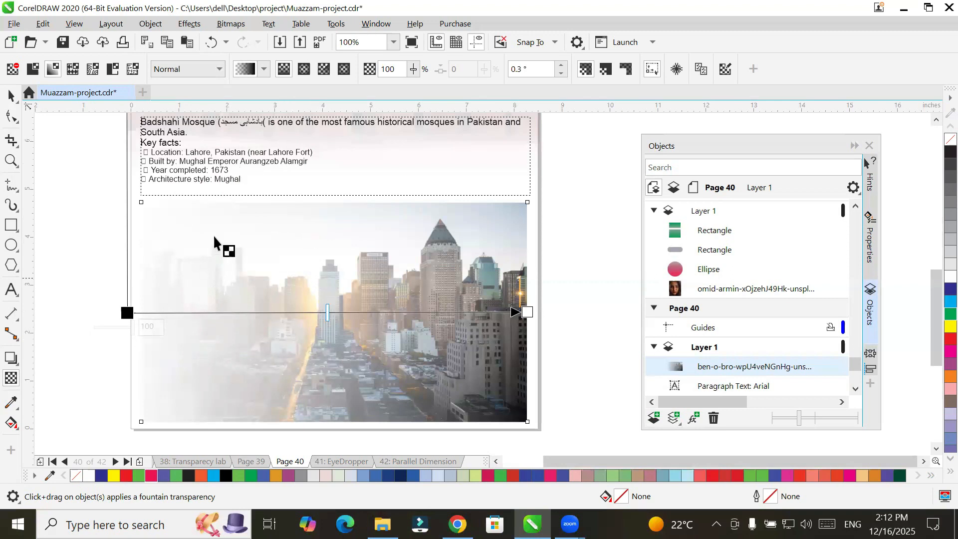
{"action": "left_click", "coordinate": [11, 289]}
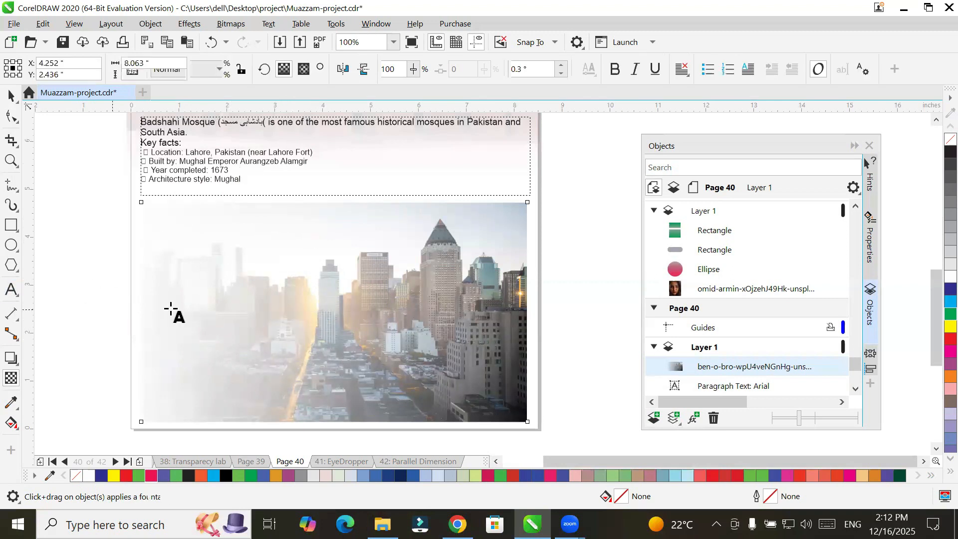
{"action": "left_click_drag", "start_coordinate": [153, 219], "coordinate": [279, 403]}
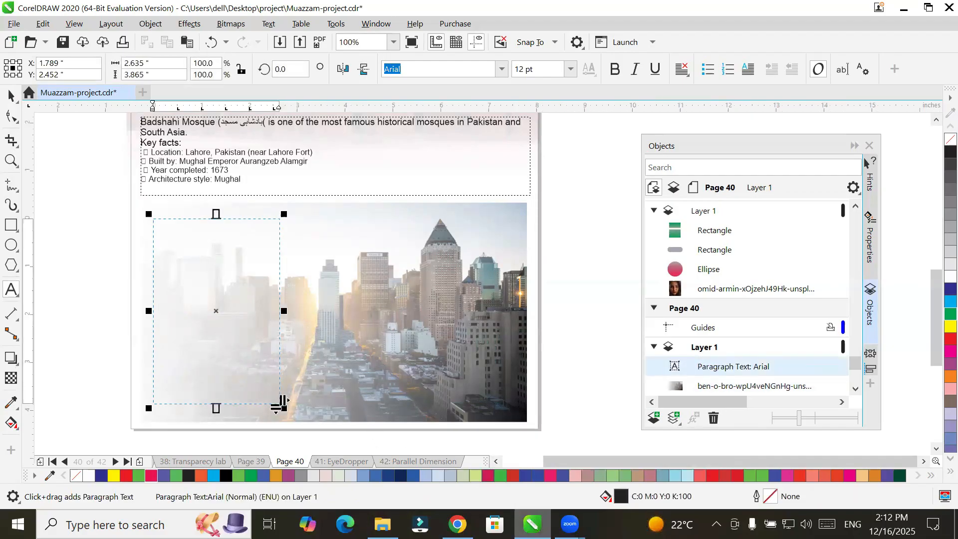
Step: Switch to the ChatGPT conversation in Chrome and ask it about "newyork city"
{"action": "key", "text": "alt+Tab"}
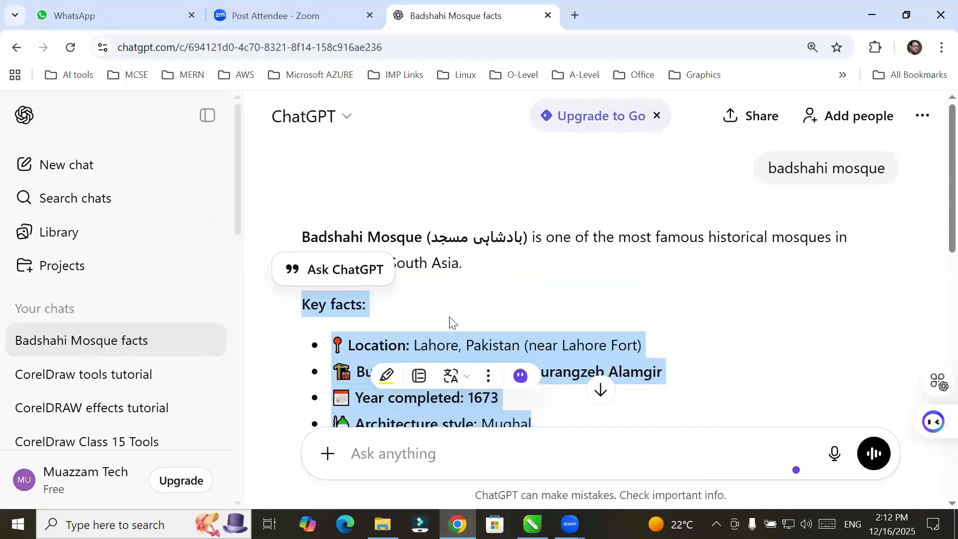
{"action": "left_click", "coordinate": [484, 444]}
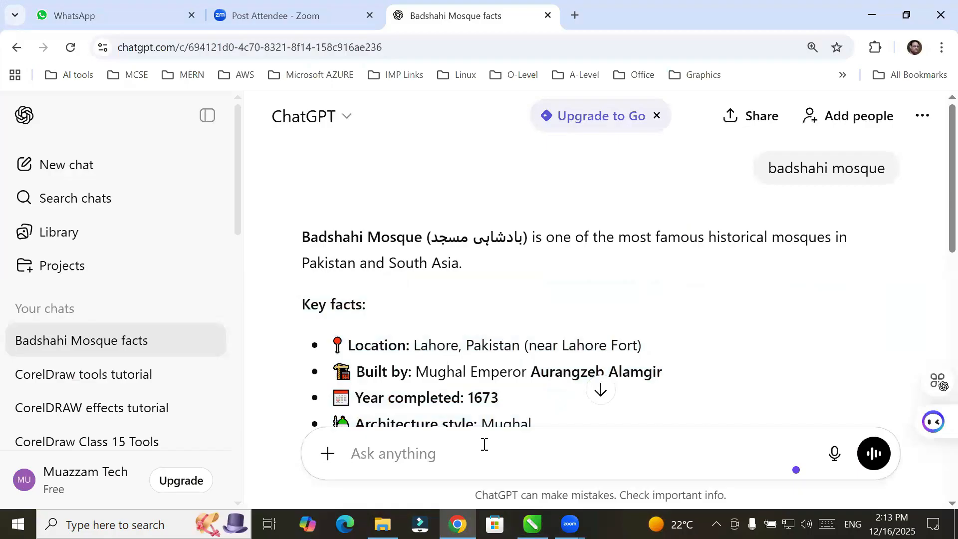
{"action": "type", "text": "newyork city"}
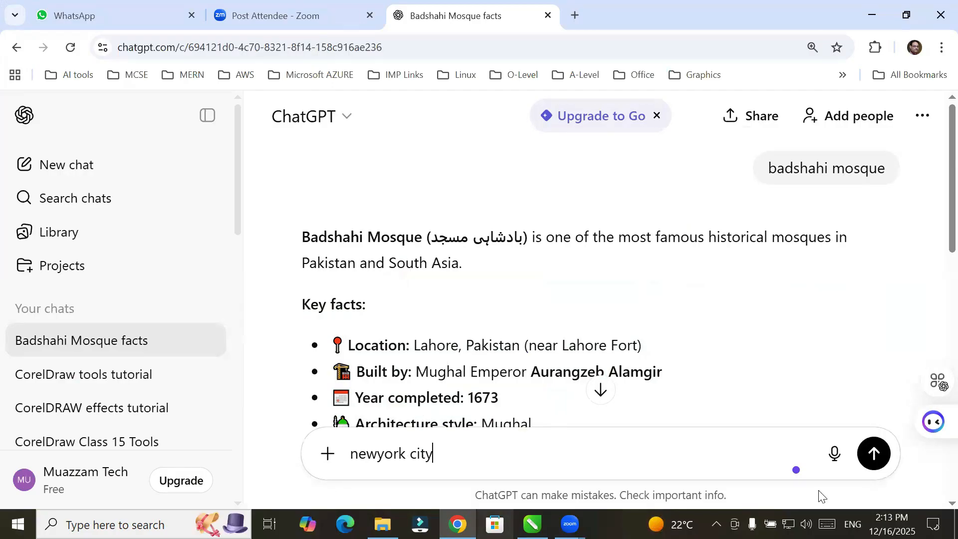
{"action": "left_click", "coordinate": [872, 453]}
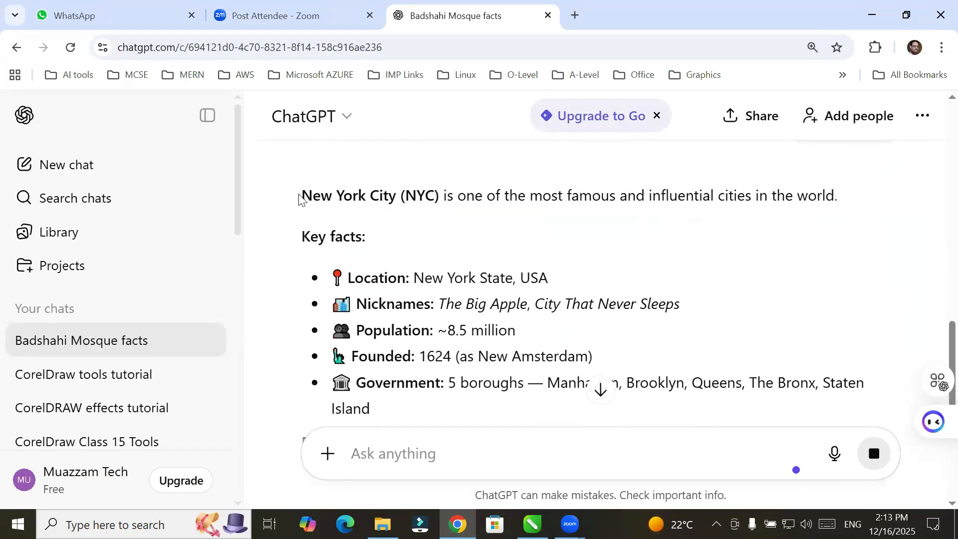
Step: Copy the New York City introduction and key facts through the Government entry, and paste them into the new text frame in CorelDRAW
{"action": "left_click_drag", "start_coordinate": [315, 203], "coordinate": [426, 404]}
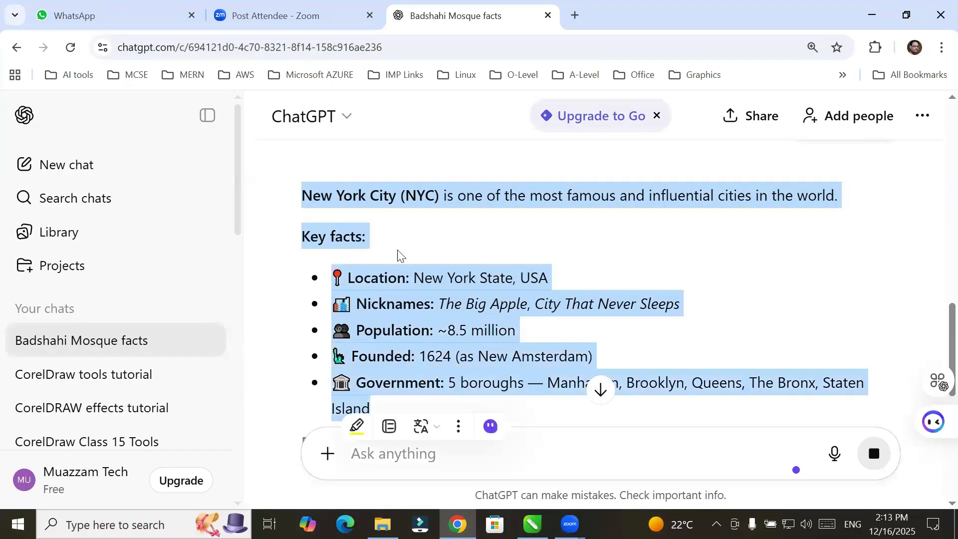
{"action": "right_click", "coordinate": [426, 201]}
{"action": "left_click", "coordinate": [469, 219]}
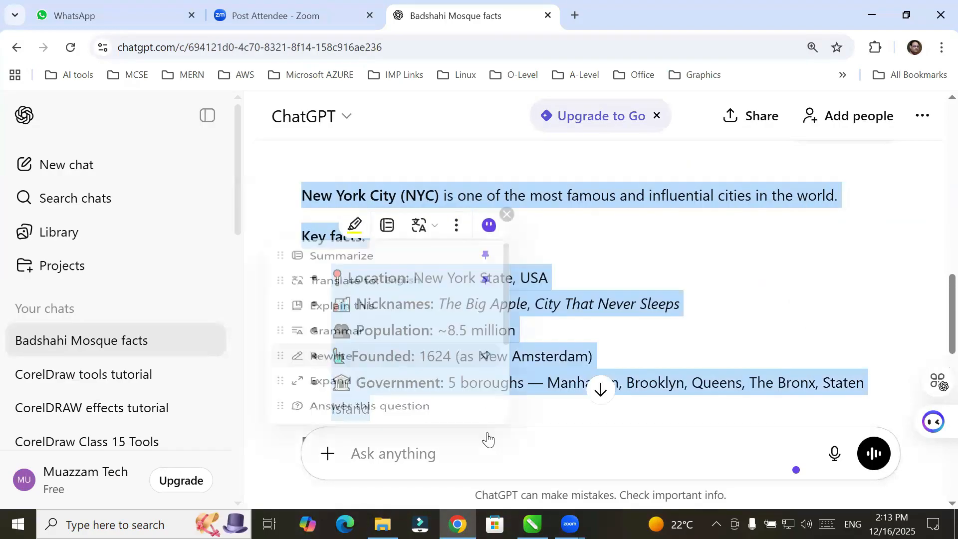
{"action": "left_click", "coordinate": [532, 524]}
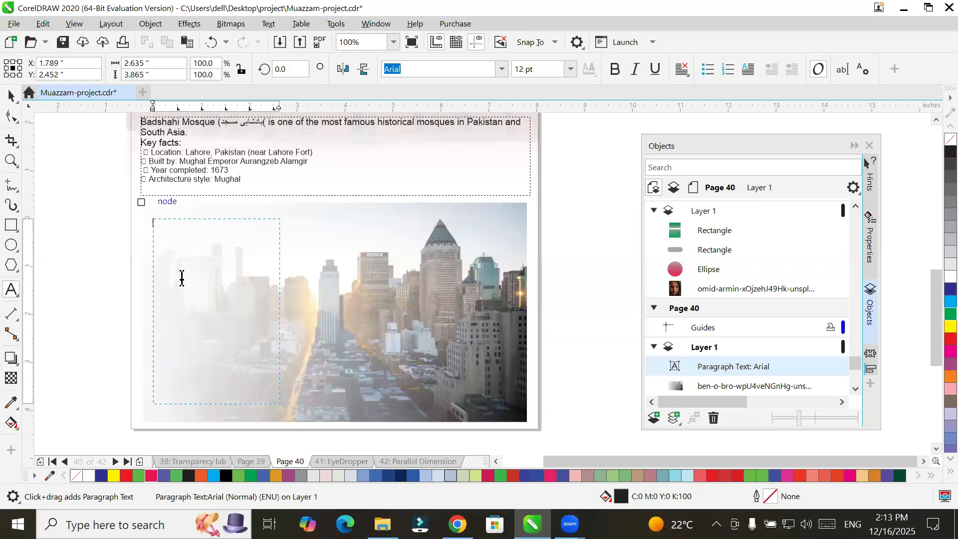
{"action": "left_click", "coordinate": [33, 24]}
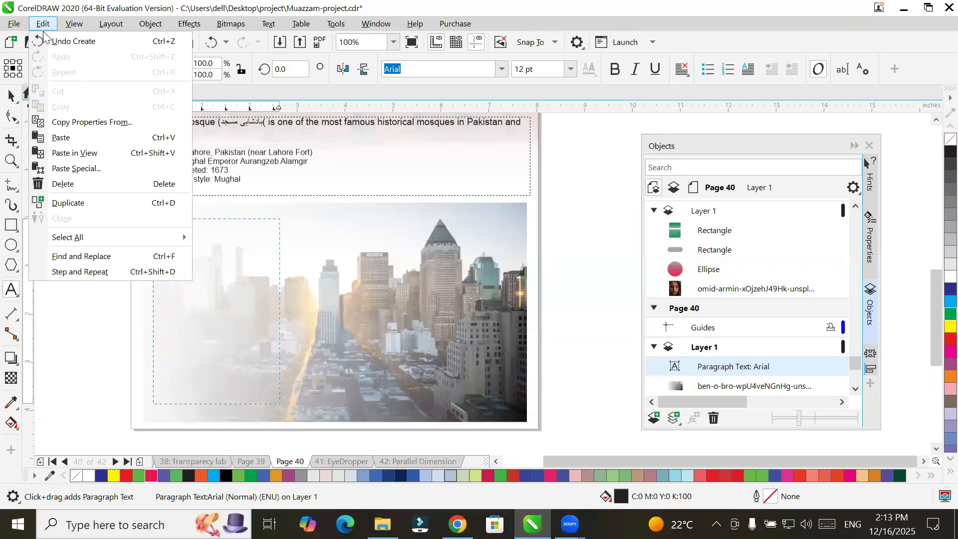
{"action": "left_click", "coordinate": [66, 135]}
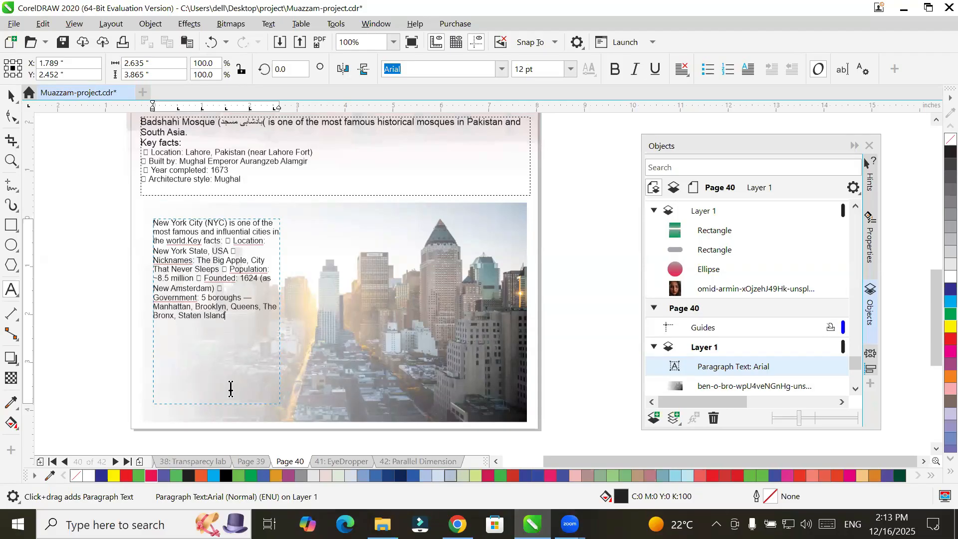
Step: Start the Location fact on a new line after the "Key facts:" heading
{"action": "left_click", "coordinate": [224, 240]}
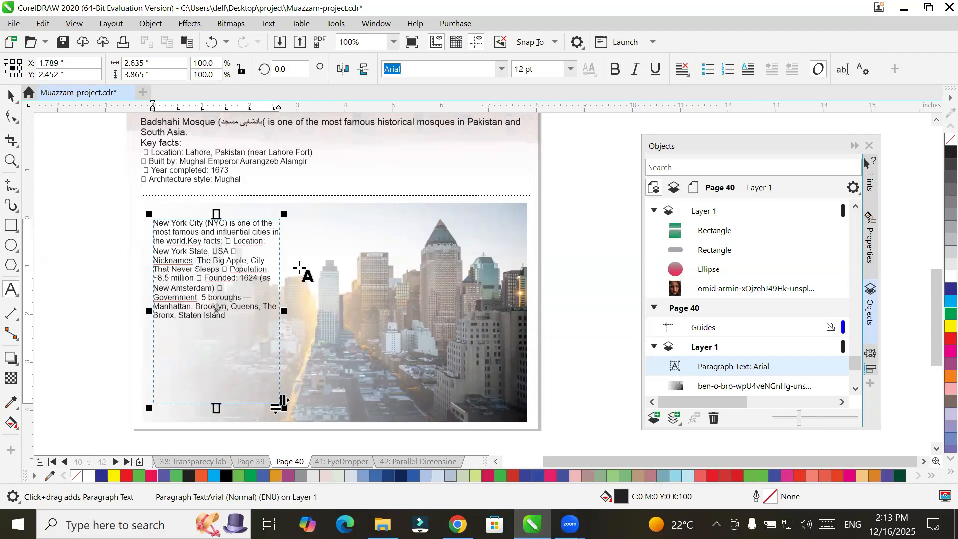
{"action": "key", "text": "Return"}
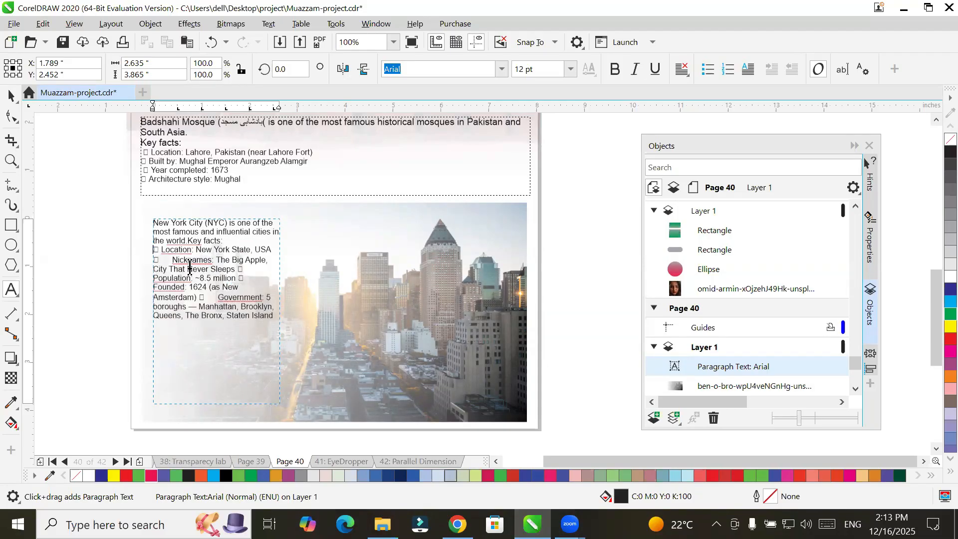
Step: Try to remove the extra spaces before "Nicknames" in the New York text, and undo the deletions
{"action": "left_click", "coordinate": [173, 260]}
{"action": "key", "text": "BackSpace"}
{"action": "key", "text": "BackSpace"}
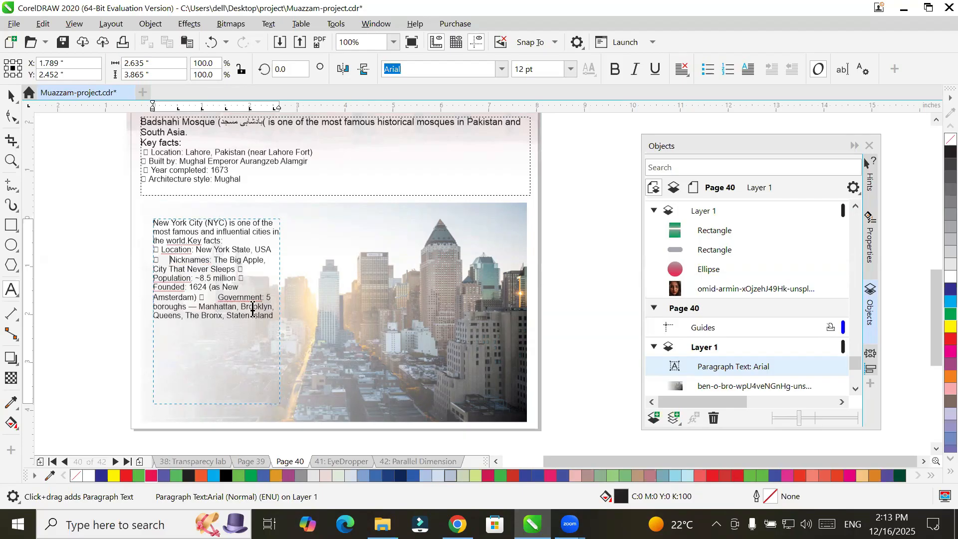
{"action": "key", "text": "BackSpace"}
{"action": "key", "text": "ctrl+z"}
{"action": "key", "text": "ctrl+z"}
{"action": "key", "text": "ctrl+z"}
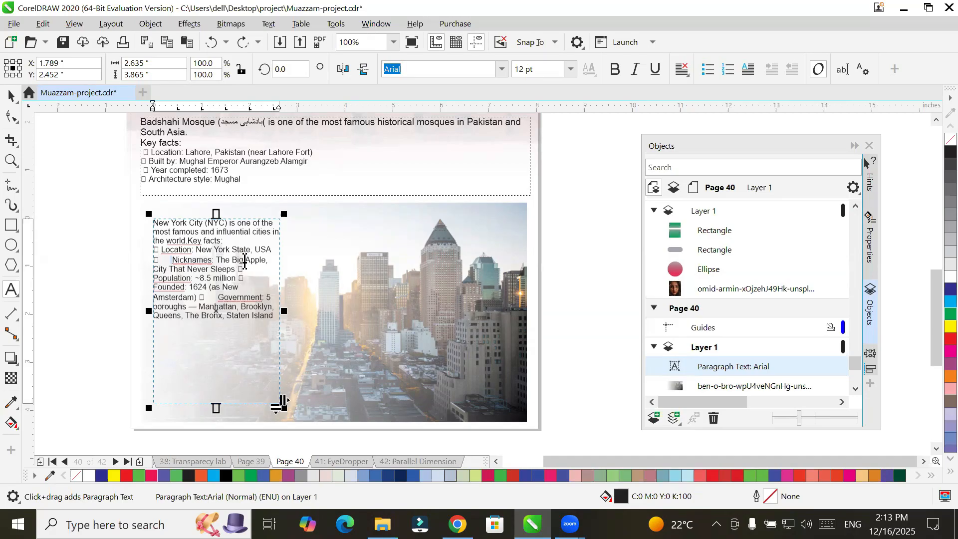
Step: Put the Population, Founded and Government facts each on a new line in the New York text
{"action": "left_click", "coordinate": [237, 270]}
{"action": "key", "text": "Return"}
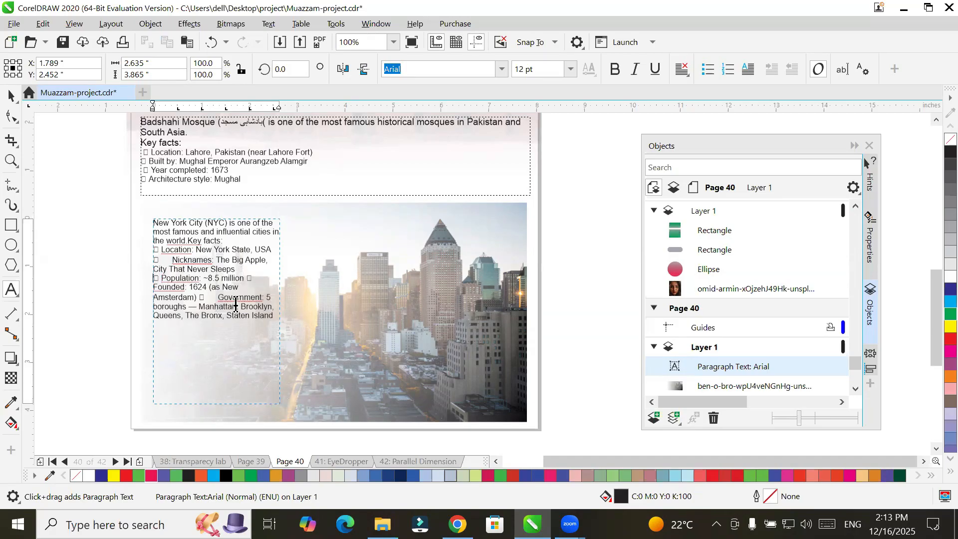
{"action": "left_click", "coordinate": [201, 297]}
{"action": "key", "text": "Return"}
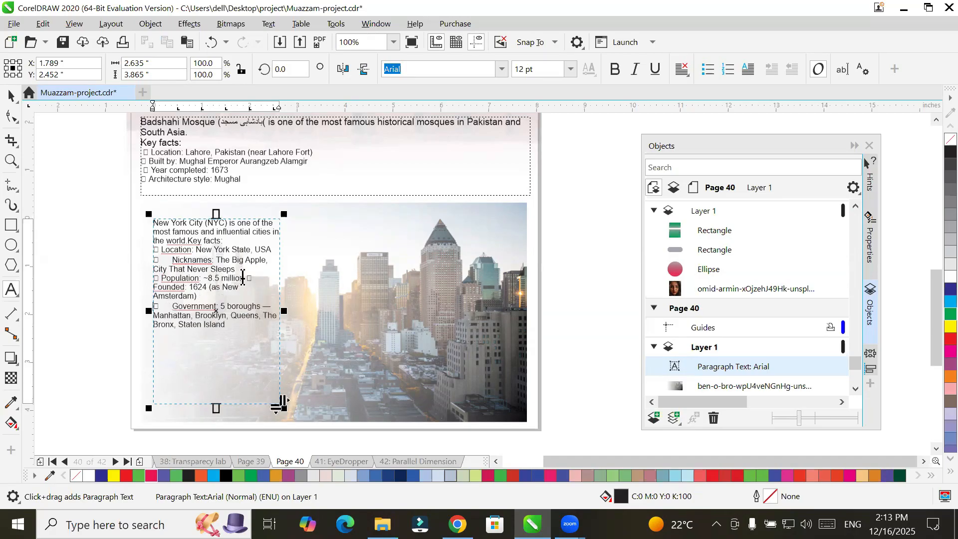
{"action": "left_click", "coordinate": [248, 278]}
{"action": "key", "text": "Return"}
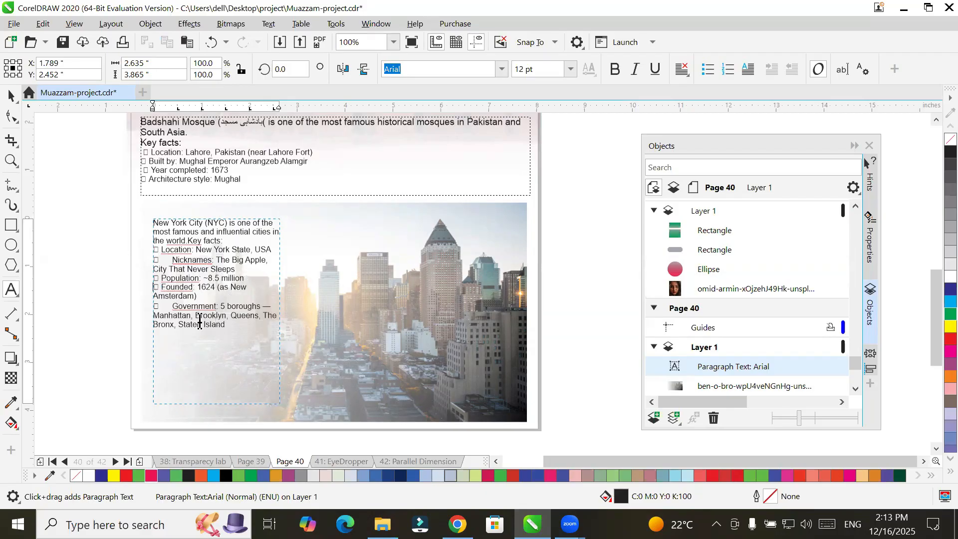
{"action": "left_click", "coordinate": [174, 306]}
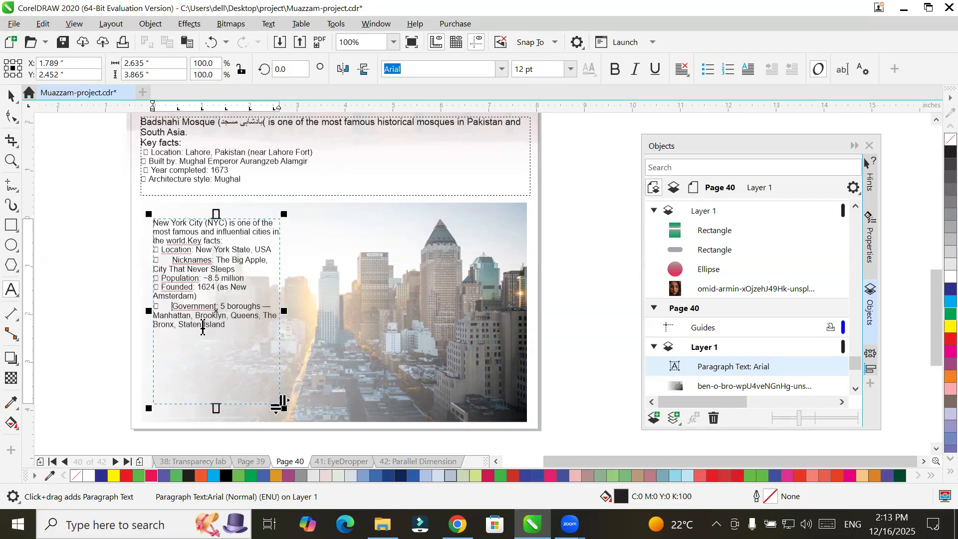
Step: Set the font size of the New York introductory sentence and the "Key facts:" heading to 14 pt
{"action": "double_click", "coordinate": [189, 232]}
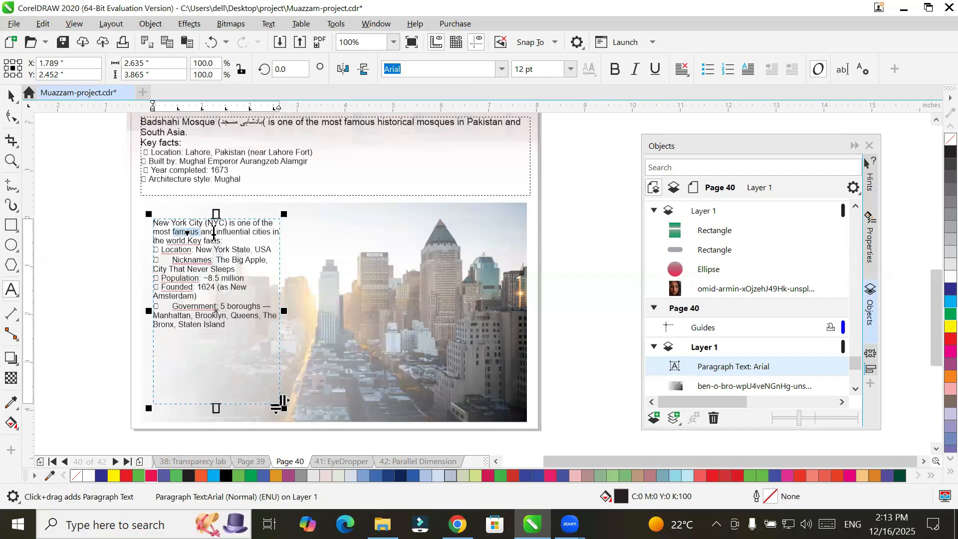
{"action": "left_click", "coordinate": [169, 223]}
{"action": "left_click_drag", "start_coordinate": [152, 222], "coordinate": [236, 241]}
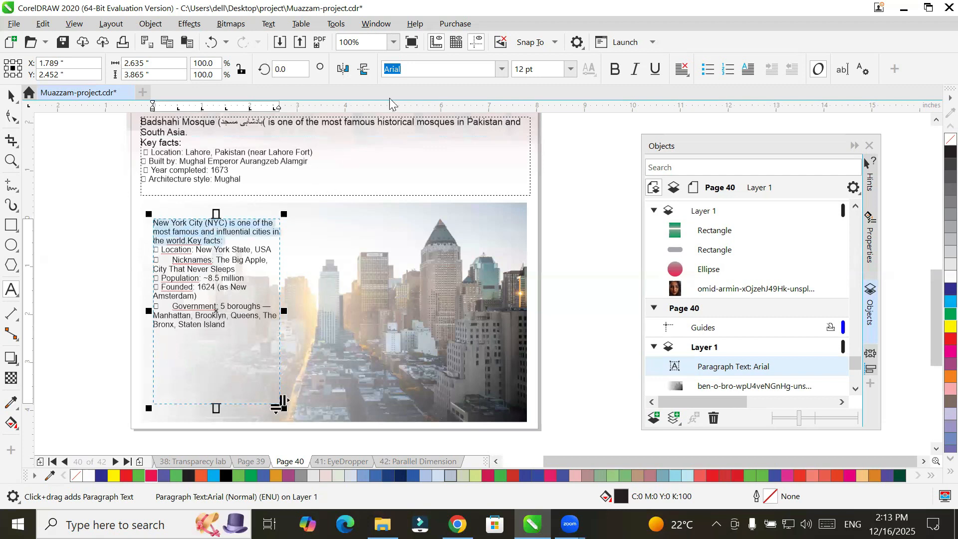
{"action": "left_click", "coordinate": [571, 69]}
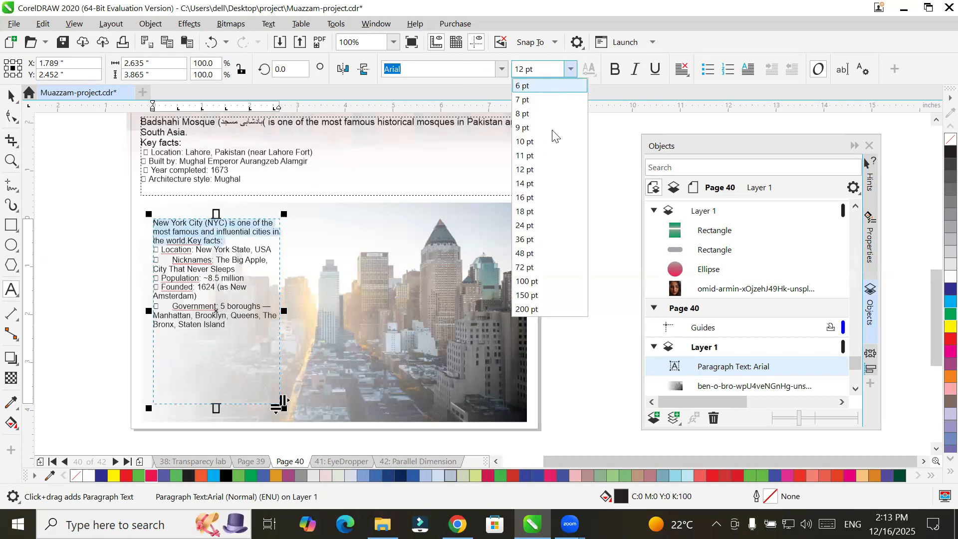
{"action": "left_click", "coordinate": [537, 184]}
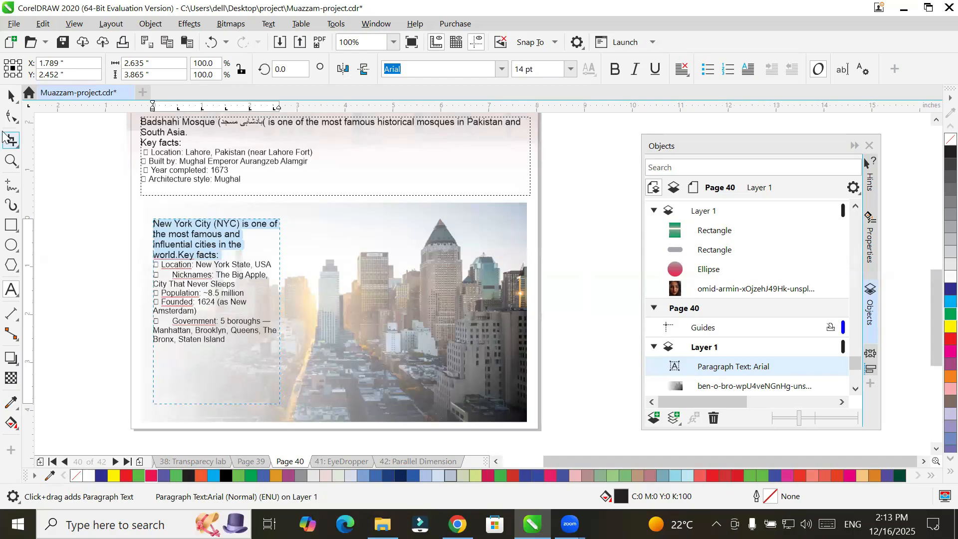
Step: Nudge the New York text frame slightly down and to the right over the photo, and select the skyline photo
{"action": "left_click", "coordinate": [9, 92]}
{"action": "left_click", "coordinate": [104, 264]}
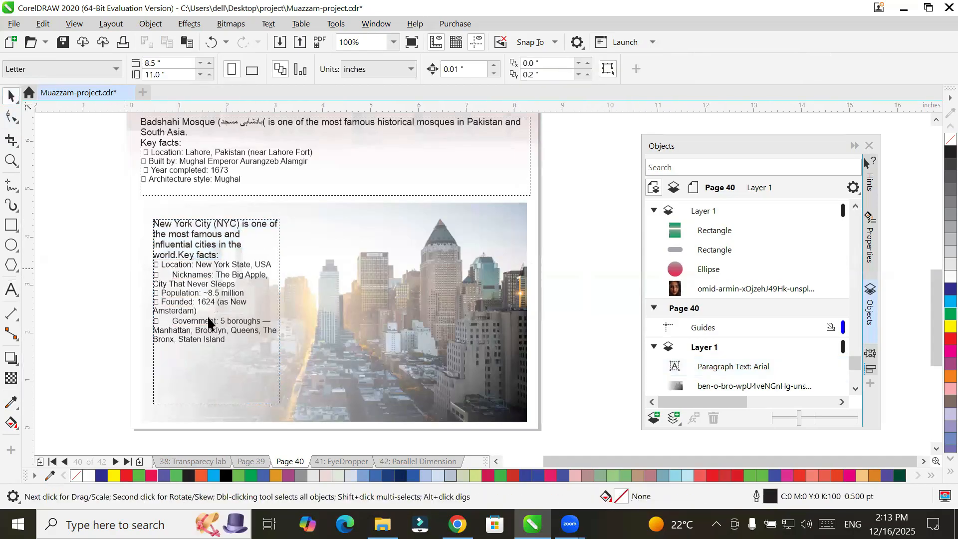
{"action": "left_click_drag", "start_coordinate": [232, 338], "coordinate": [233, 346]}
{"action": "left_click", "coordinate": [423, 331]}
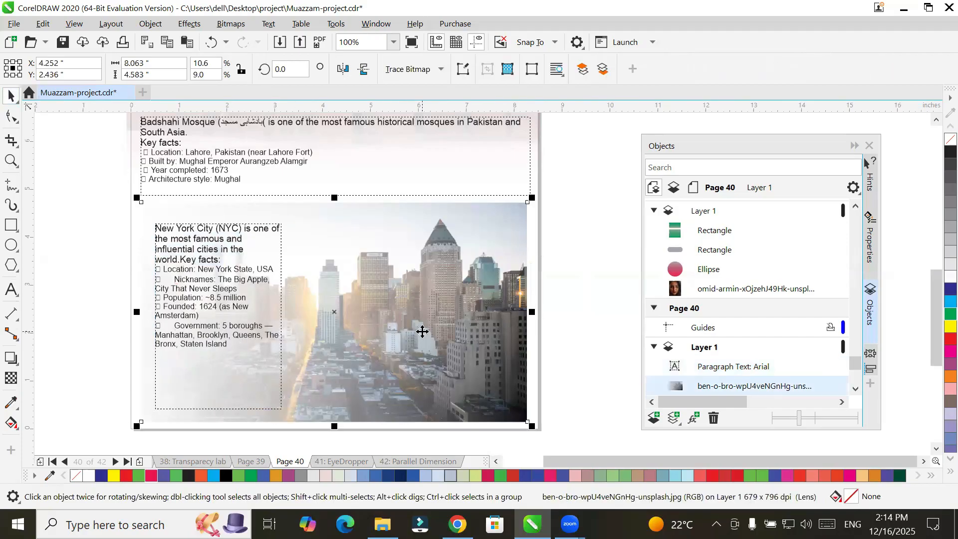
Step: Remove the skyline photo's transparency, try uniform transparency at 50, and restore its fountain transparency
{"action": "left_click", "coordinate": [7, 382]}
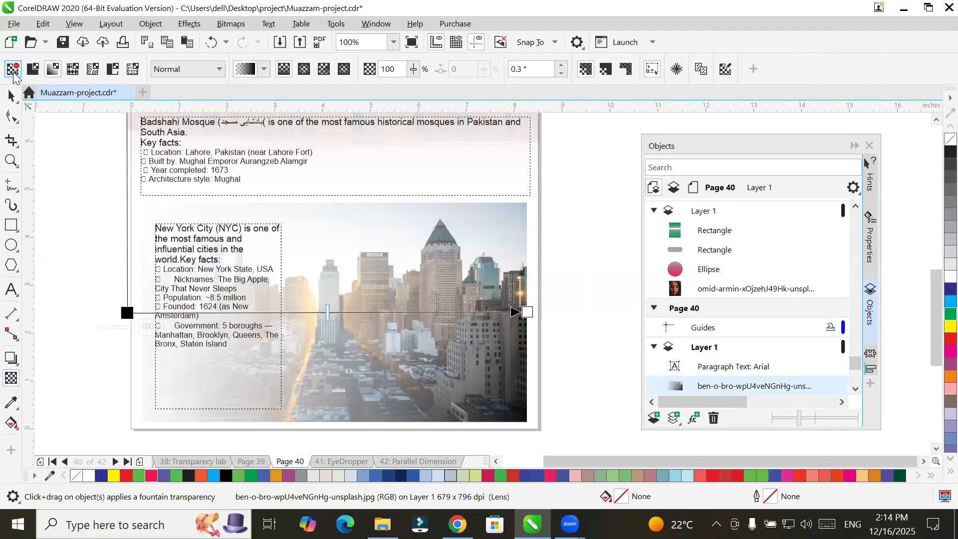
{"action": "left_click", "coordinate": [14, 77]}
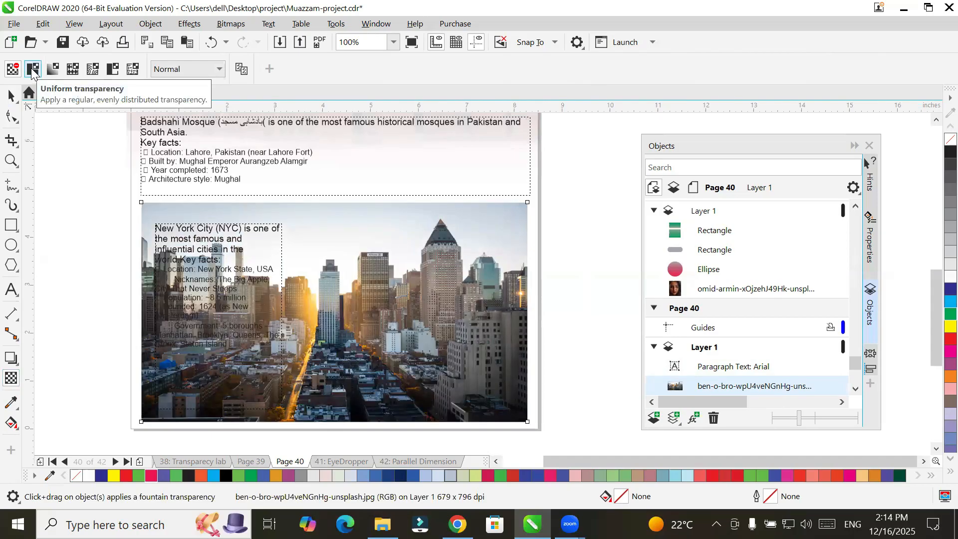
{"action": "left_click", "coordinate": [32, 70]}
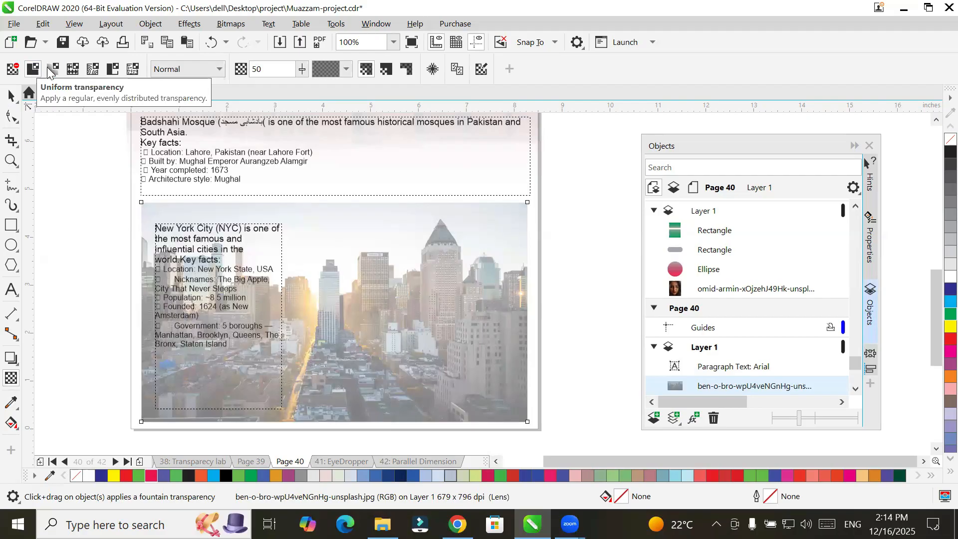
{"action": "left_click", "coordinate": [52, 69]}
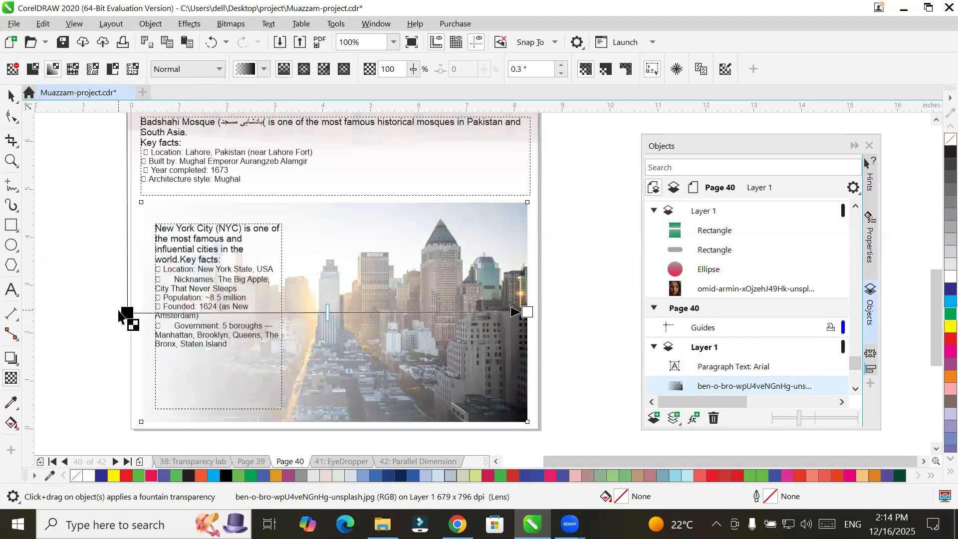
Step: Examine both end nodes of the skyline photo's fountain transparency and its opaque and faded sides up close
{"action": "left_click", "coordinate": [127, 313]}
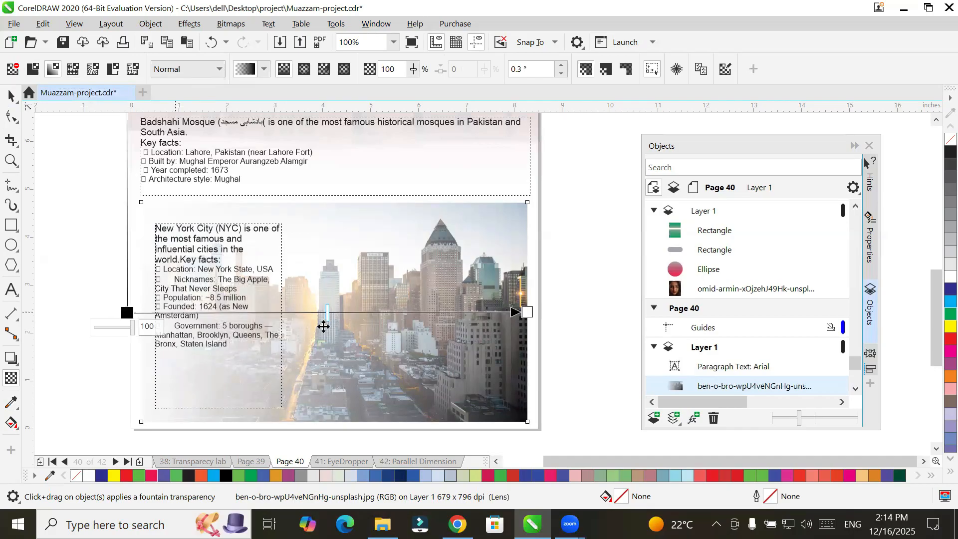
{"action": "left_click", "coordinate": [527, 312]}
{"action": "scroll", "coordinate": [519, 265], "scroll_direction": "up", "scroll_amount": 1}
{"action": "scroll", "coordinate": [519, 265], "scroll_direction": "up", "scroll_amount": 2}
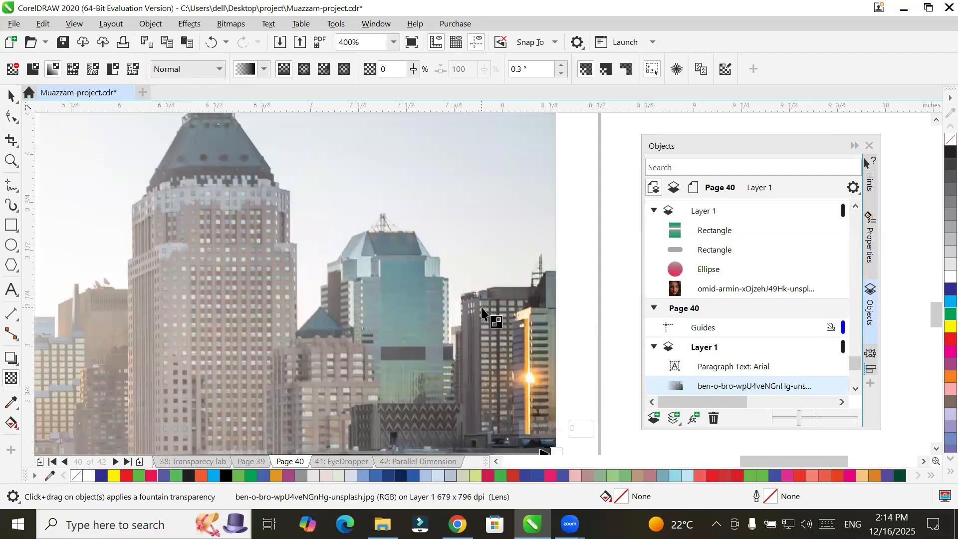
{"action": "scroll", "coordinate": [484, 313], "scroll_direction": "down", "scroll_amount": 2}
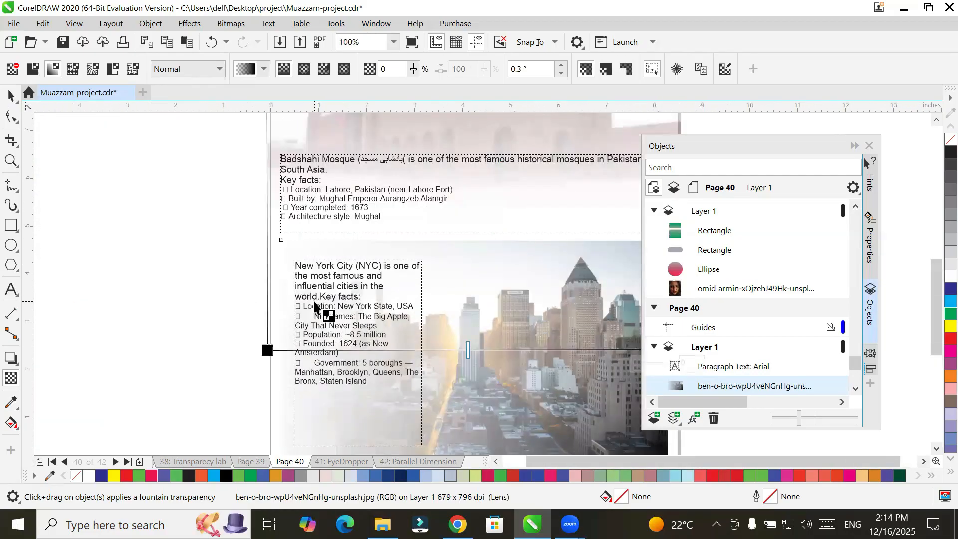
{"action": "scroll", "coordinate": [357, 384], "scroll_direction": "up", "scroll_amount": 1}
{"action": "scroll", "coordinate": [349, 383], "scroll_direction": "up", "scroll_amount": 2}
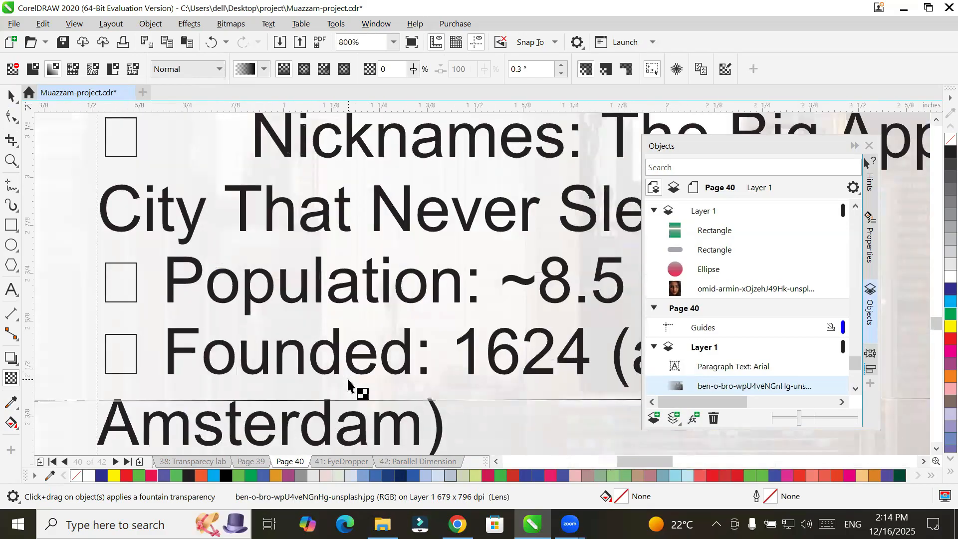
{"action": "scroll", "coordinate": [348, 384], "scroll_direction": "down", "scroll_amount": 2}
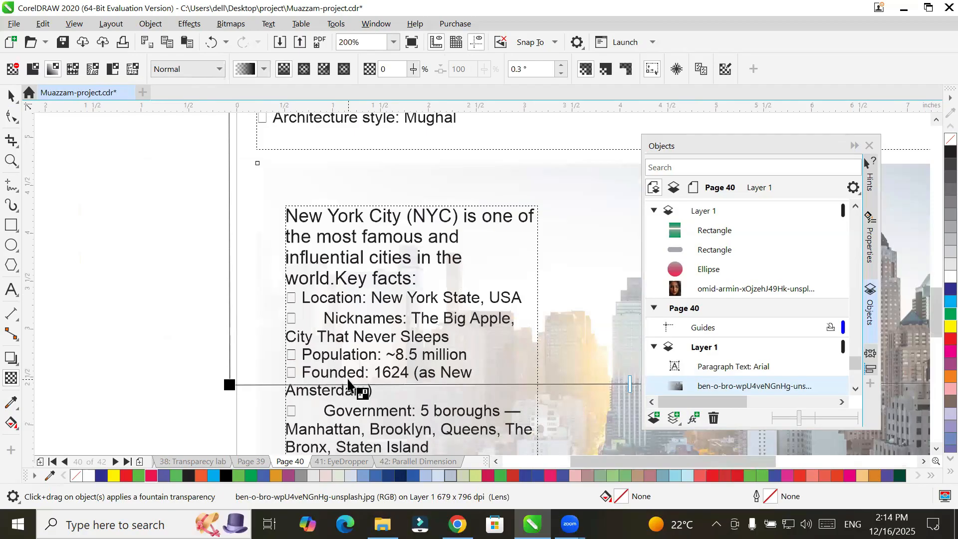
Step: Try transparency values of 70 and 0 on the fountain's start node over the skyline photo, and return it to 100
{"action": "left_click", "coordinate": [229, 385]}
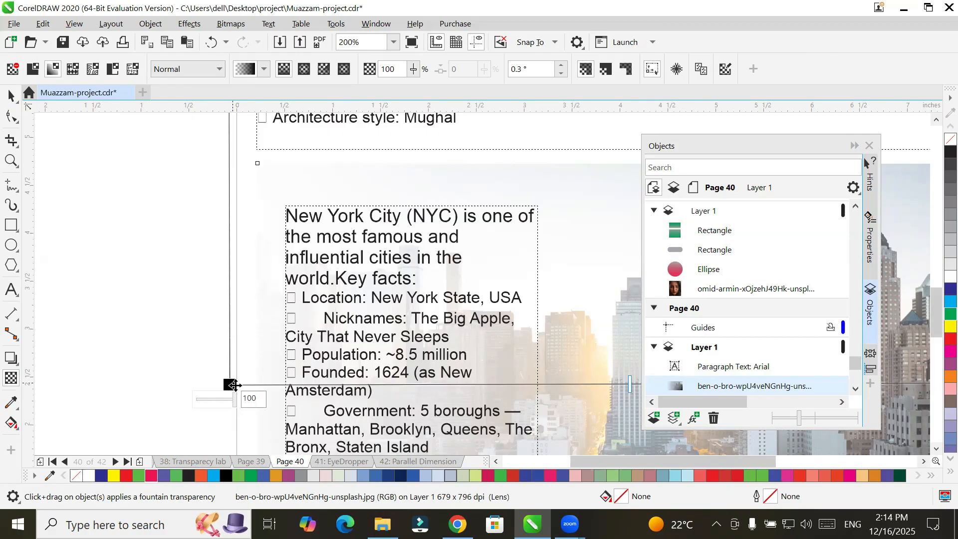
{"action": "left_click_drag", "start_coordinate": [235, 400], "coordinate": [223, 399]}
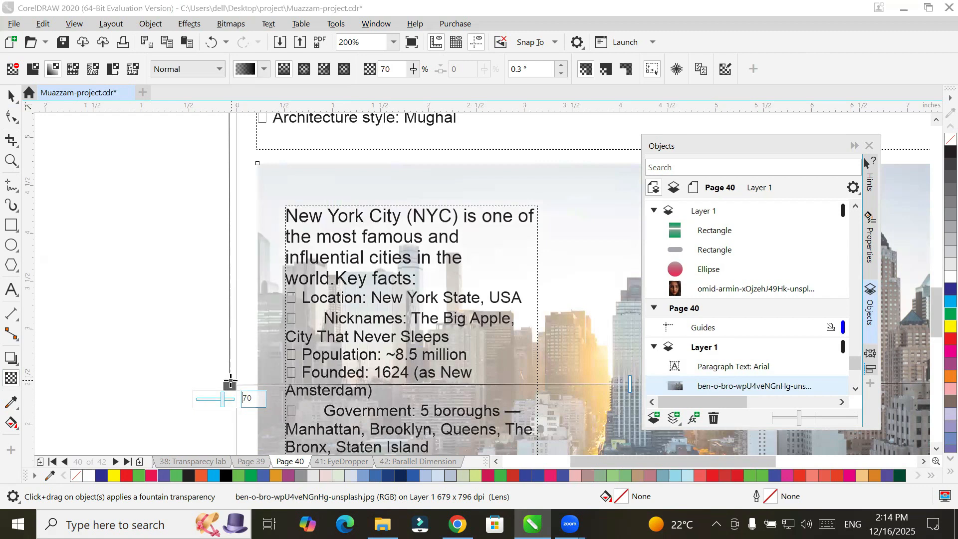
{"action": "left_click_drag", "start_coordinate": [223, 403], "coordinate": [166, 400]}
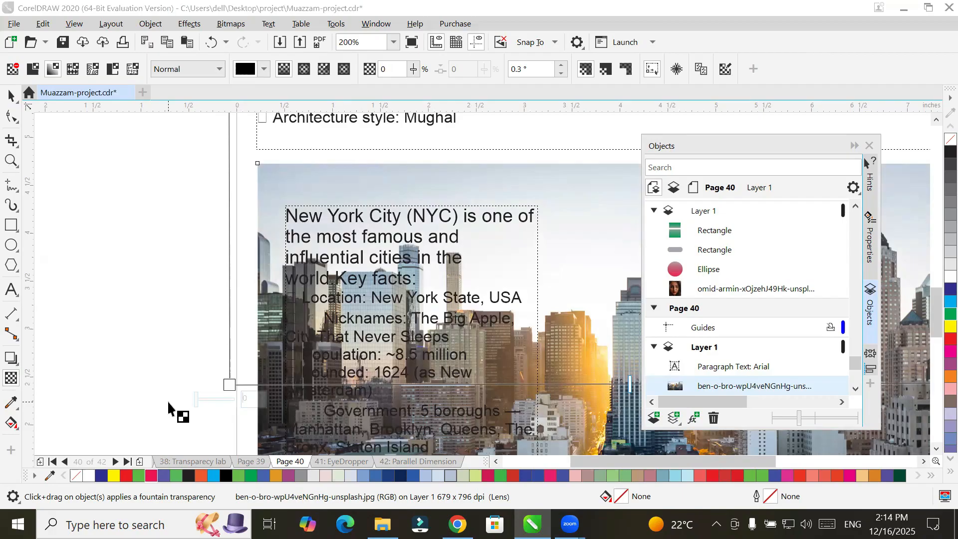
{"action": "left_click_drag", "start_coordinate": [196, 401], "coordinate": [238, 398]}
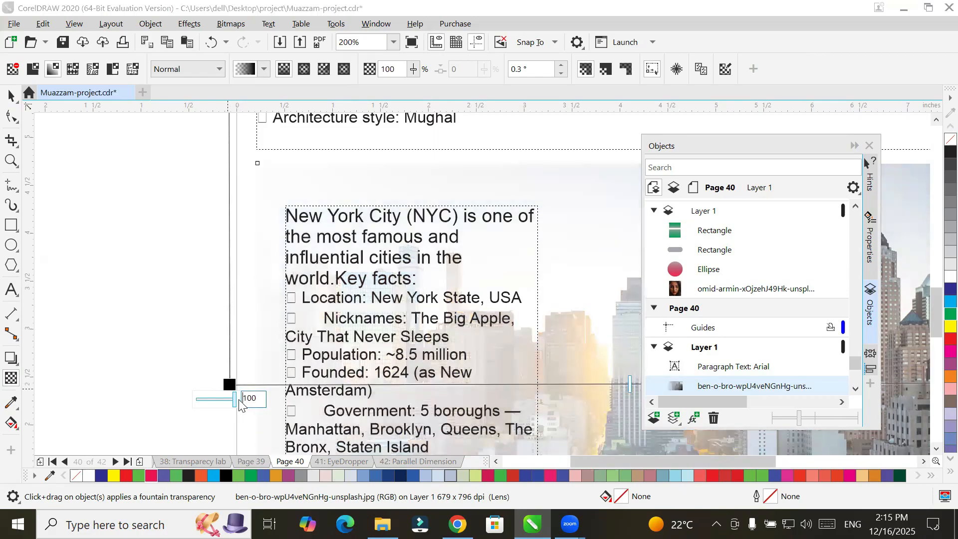
Step: Move the New York text frame slightly down and to the left over the faded part of the photo, and deselect it
{"action": "scroll", "coordinate": [342, 372], "scroll_direction": "down", "scroll_amount": 2}
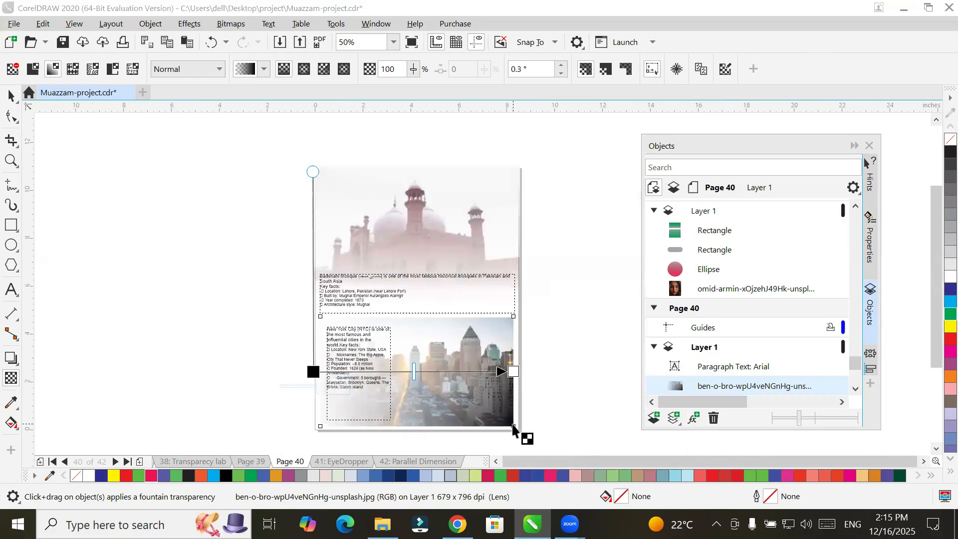
{"action": "scroll", "coordinate": [517, 425], "scroll_direction": "up", "scroll_amount": 1}
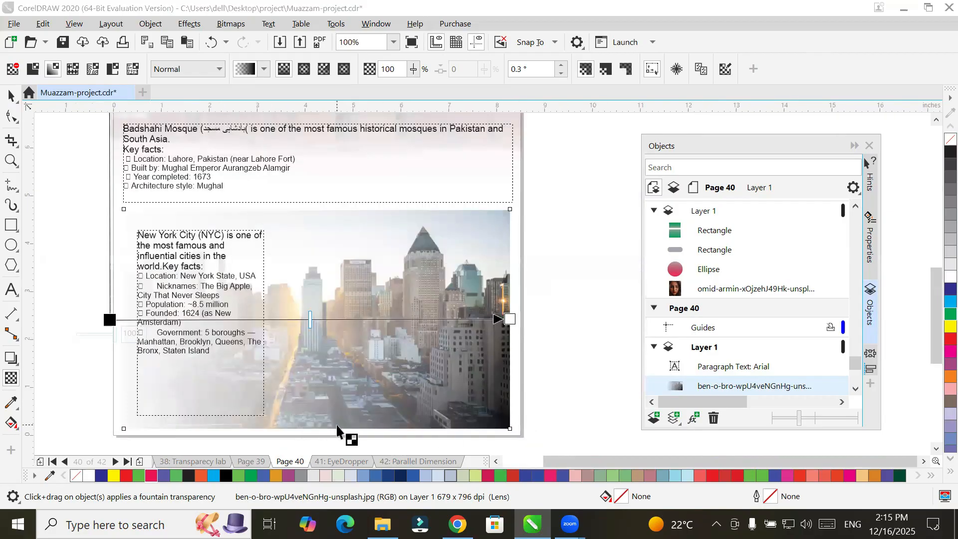
{"action": "left_click", "coordinate": [10, 97]}
{"action": "left_click", "coordinate": [605, 364]}
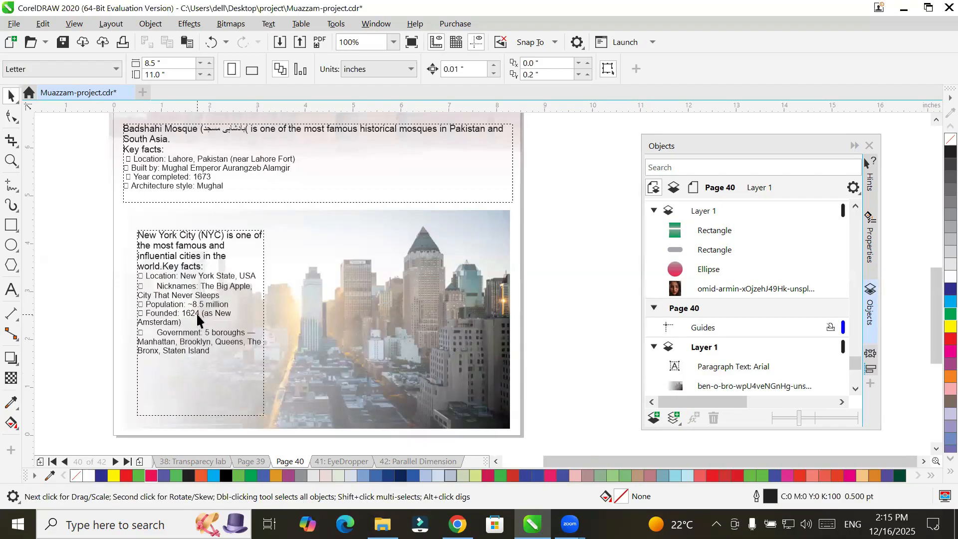
{"action": "left_click_drag", "start_coordinate": [196, 315], "coordinate": [191, 330]}
{"action": "left_click", "coordinate": [594, 292]}
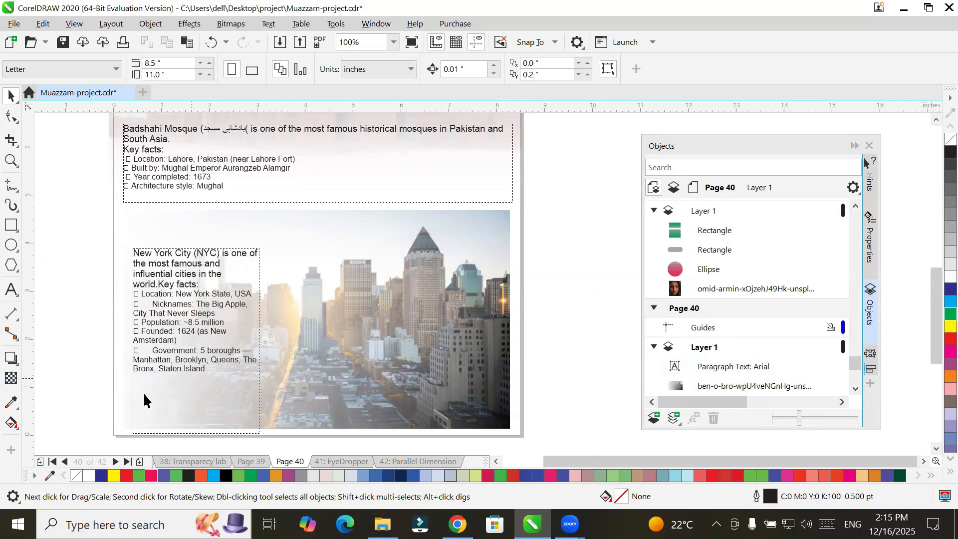
Step: Insert a new page after Page 40 and add a rectangle framing the whole 8.5 by 11 inch page
{"action": "right_click", "coordinate": [299, 463]}
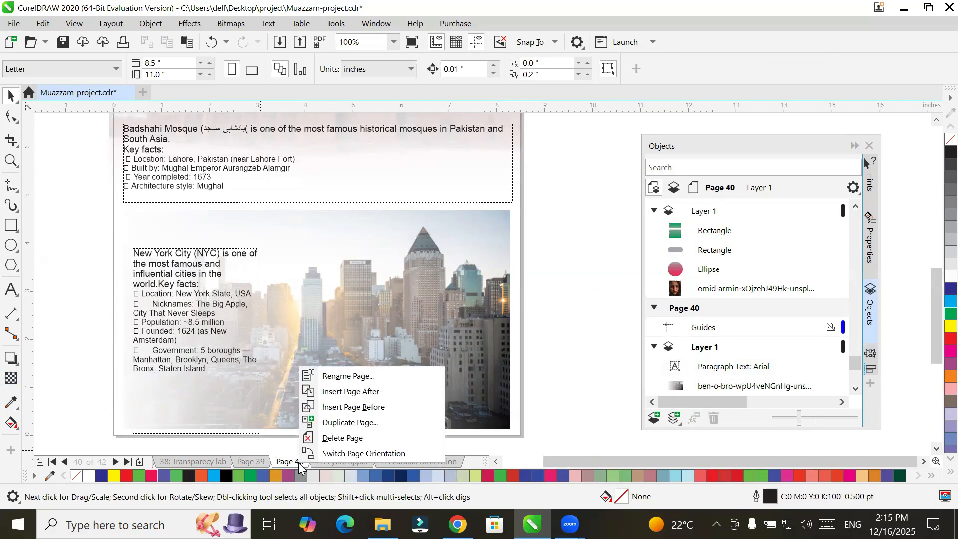
{"action": "left_click", "coordinate": [355, 394]}
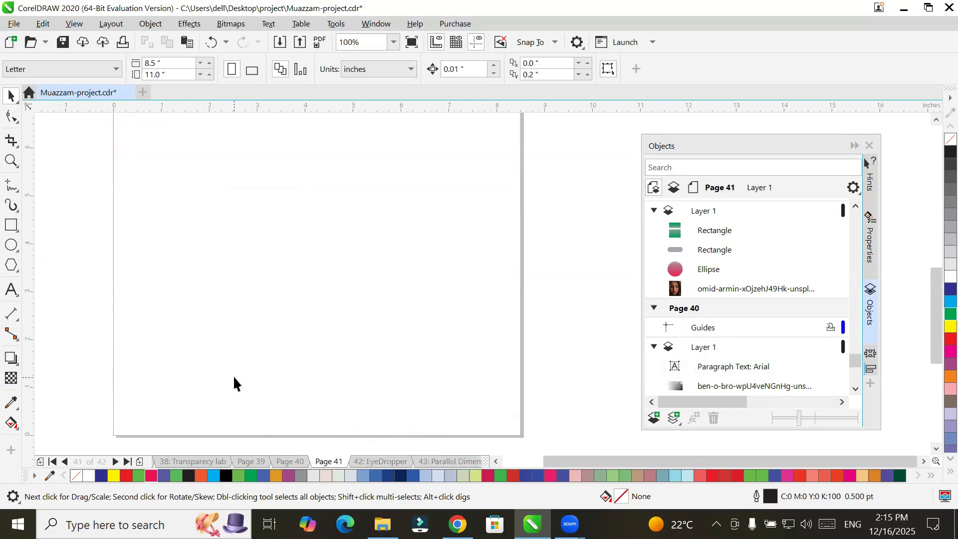
{"action": "scroll", "coordinate": [234, 383], "scroll_direction": "down", "scroll_amount": 2}
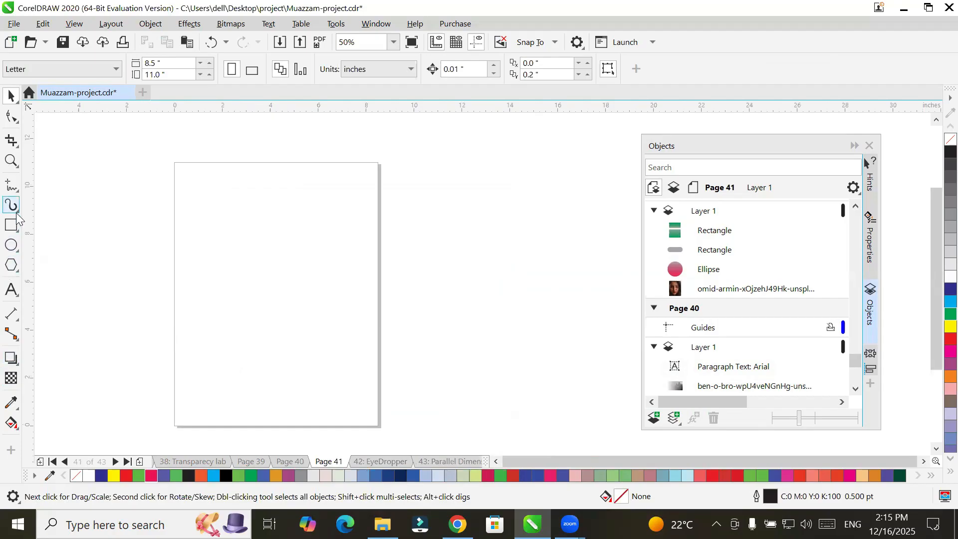
{"action": "double_click", "coordinate": [10, 227]}
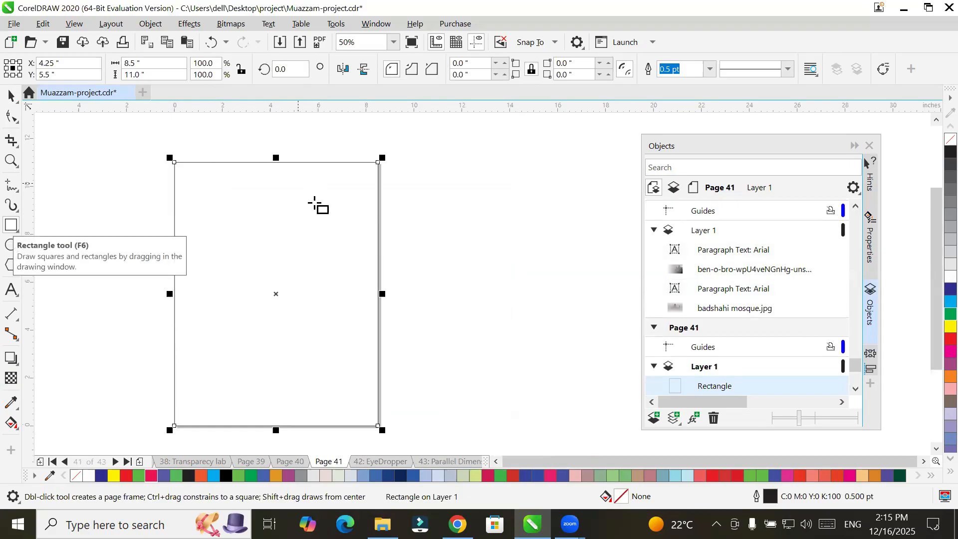
Step: Apply a linear fountain fill to the page rectangle, running vertically from black at the bottom edge to white above the top edge
{"action": "left_click", "coordinate": [11, 424]}
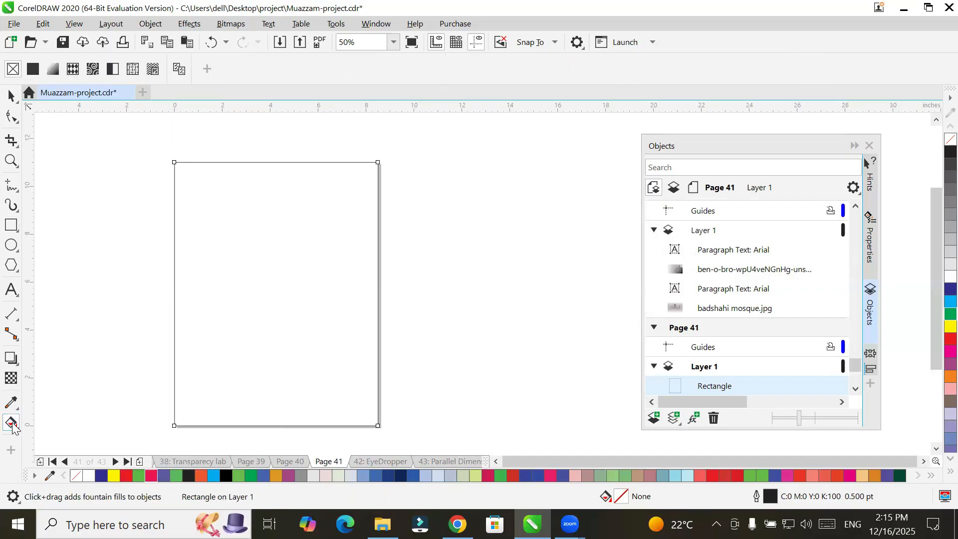
{"action": "left_click", "coordinate": [54, 69]}
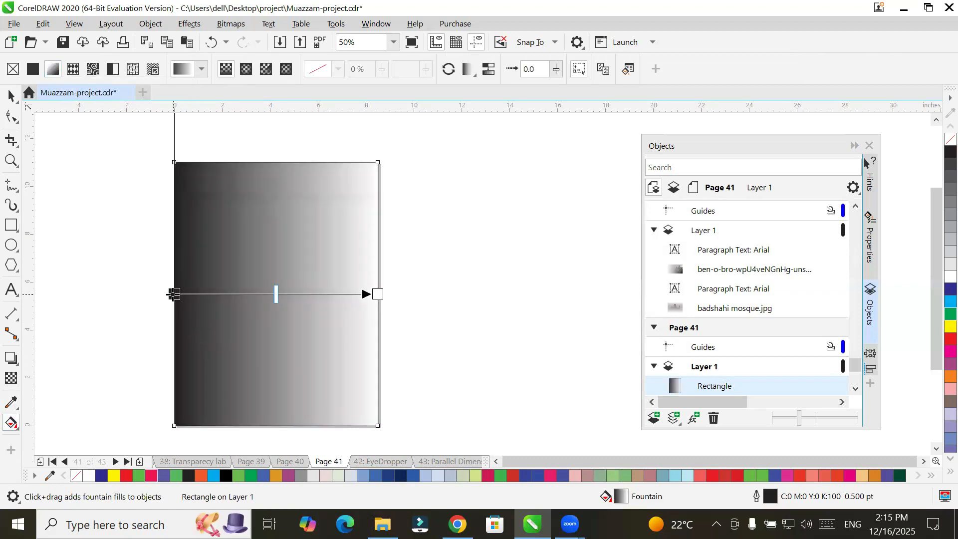
{"action": "left_click_drag", "start_coordinate": [172, 294], "coordinate": [274, 424]}
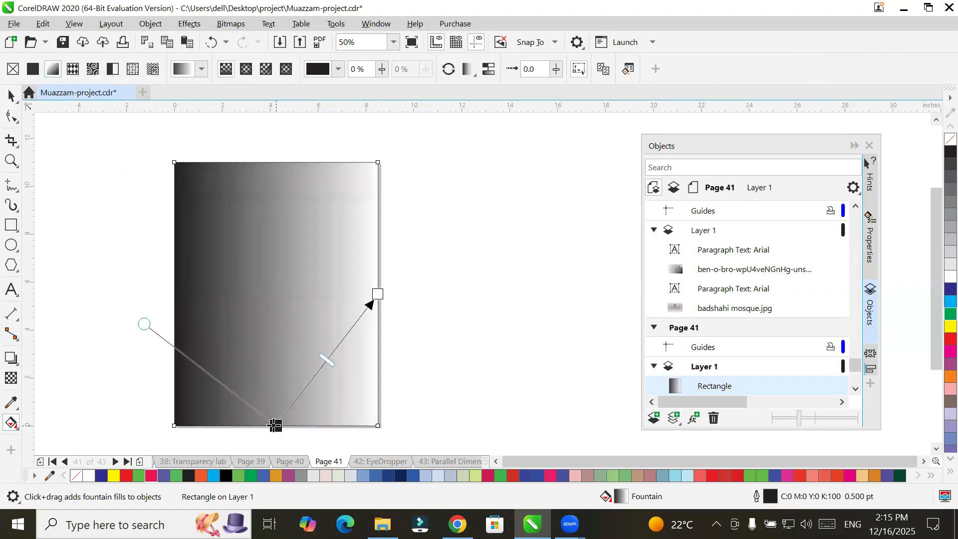
{"action": "left_click_drag", "start_coordinate": [378, 294], "coordinate": [333, 200]}
{"action": "left_click_drag", "start_coordinate": [293, 153], "coordinate": [272, 154]}
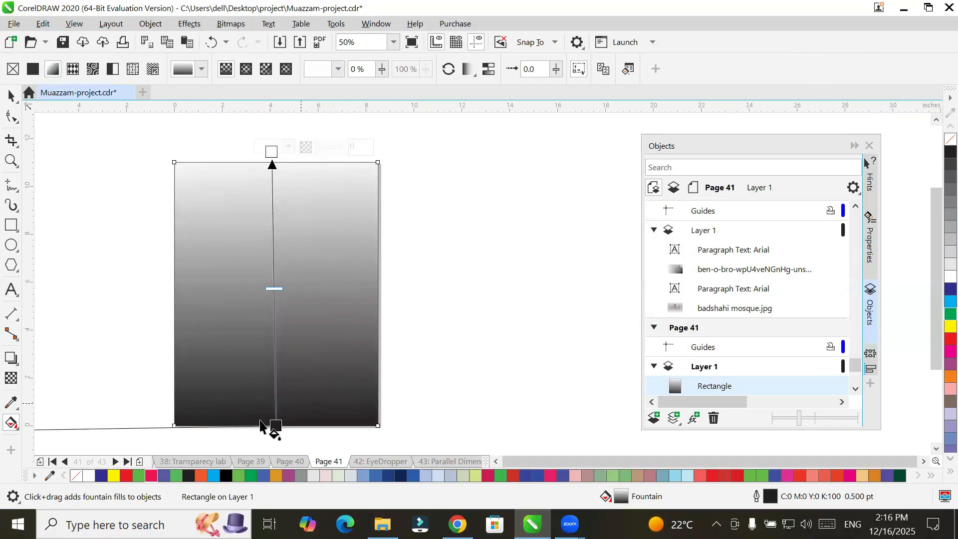
Step: Set the fountain fill's bottom color to dark blue and its top color to red, trying cyan at the top first
{"action": "left_click", "coordinate": [275, 426]}
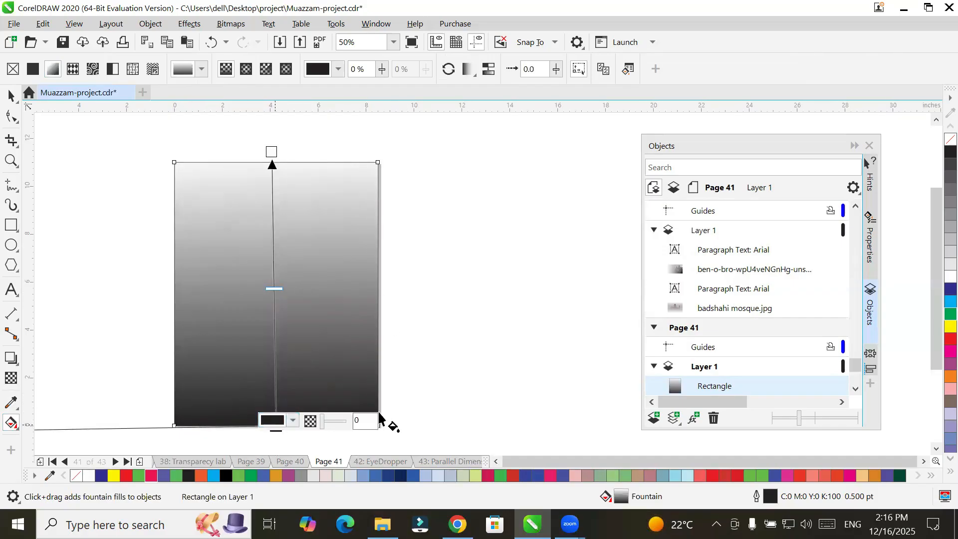
{"action": "left_click_drag", "start_coordinate": [936, 290], "coordinate": [275, 427]}
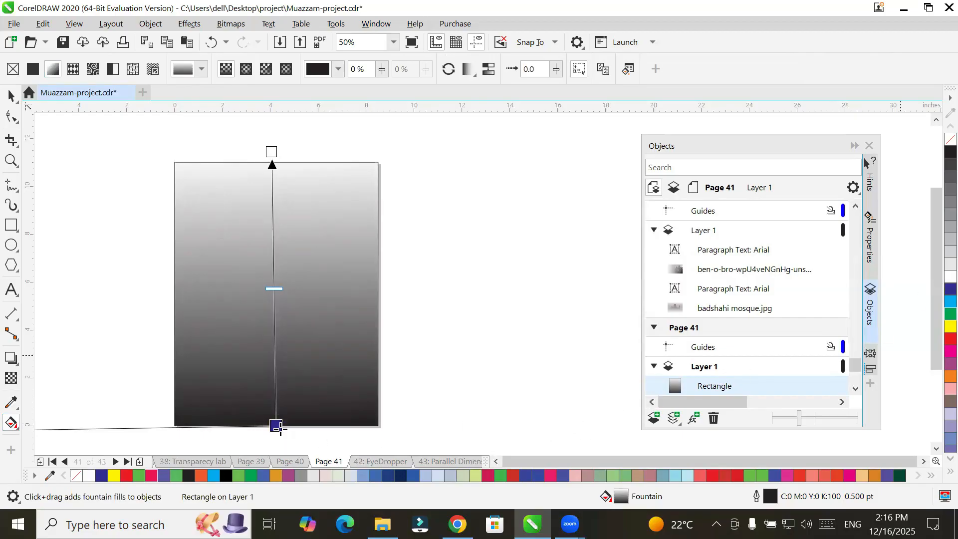
{"action": "left_click", "coordinate": [271, 152]}
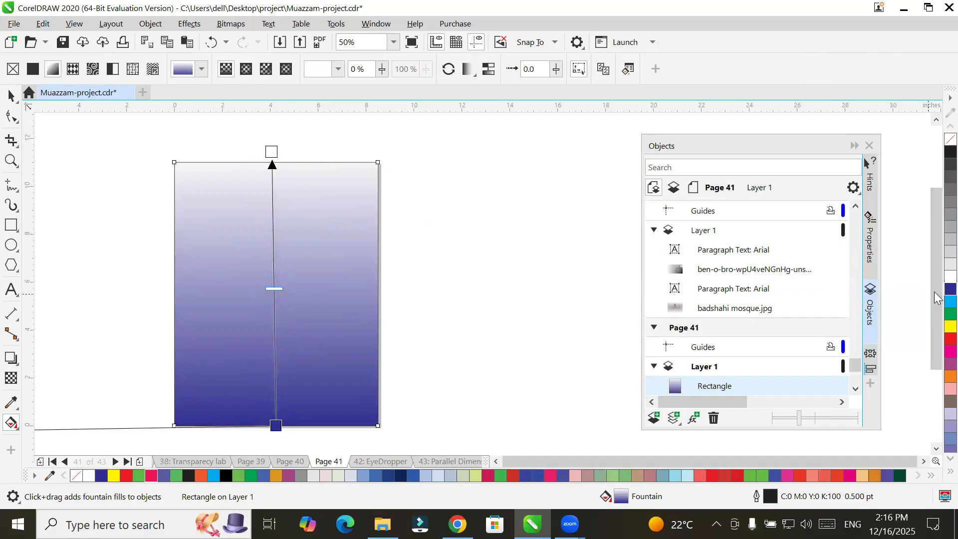
{"action": "left_click_drag", "start_coordinate": [935, 298], "coordinate": [271, 152]}
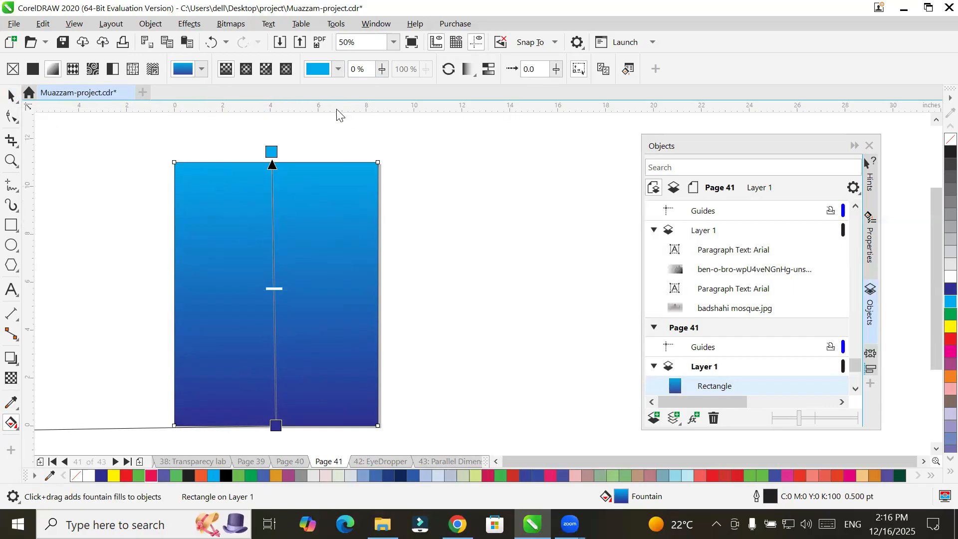
{"action": "left_click_drag", "start_coordinate": [950, 338], "coordinate": [272, 159]}
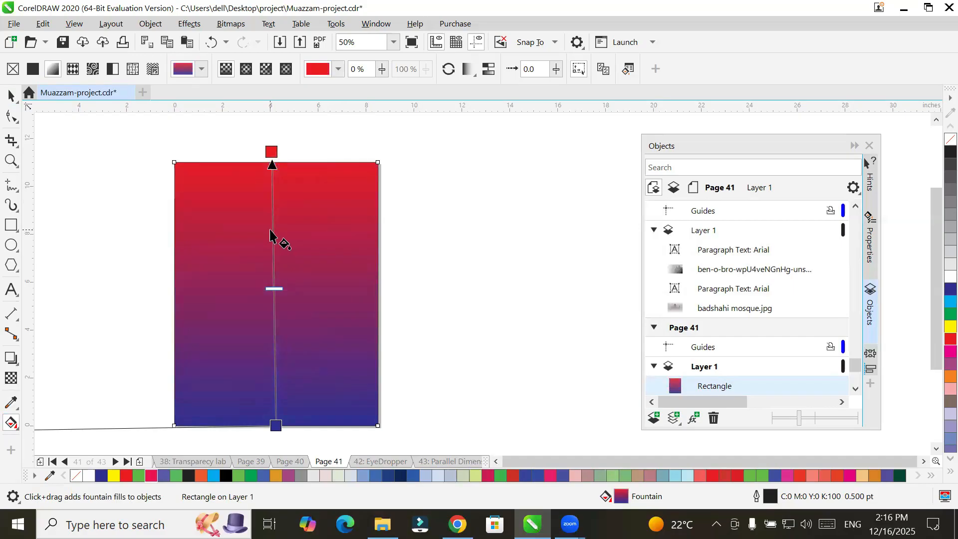
Step: Import cook .png from the FastFood Images folder and place it about 5.6 inches square on the upper part of the gradient page
{"action": "left_click", "coordinate": [280, 37]}
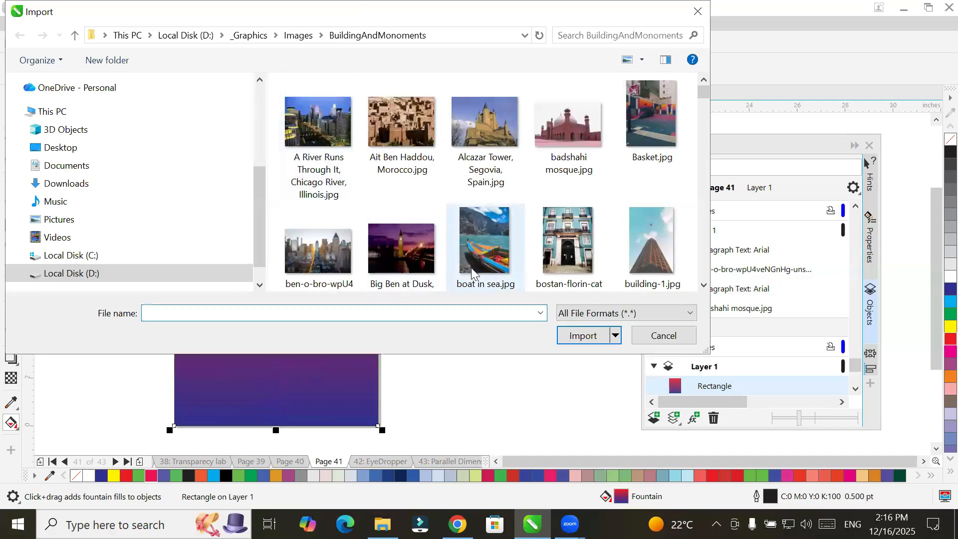
{"action": "left_click", "coordinate": [298, 36]}
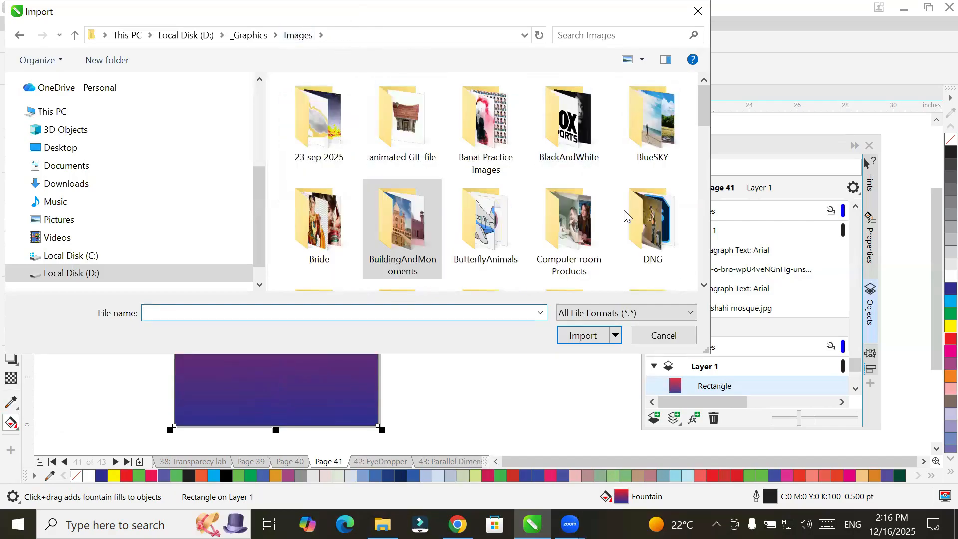
{"action": "scroll", "coordinate": [553, 257], "scroll_direction": "down", "scroll_amount": 3}
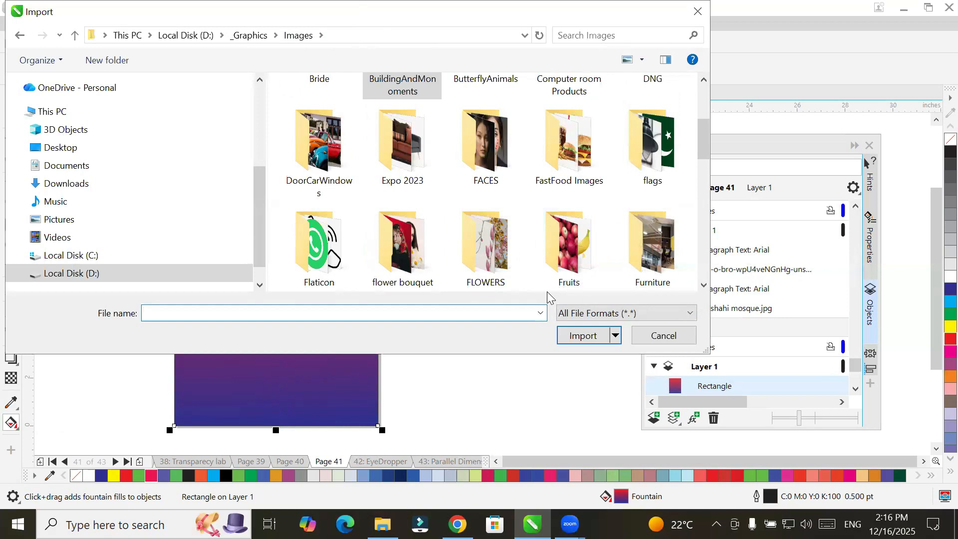
{"action": "double_click", "coordinate": [569, 150]}
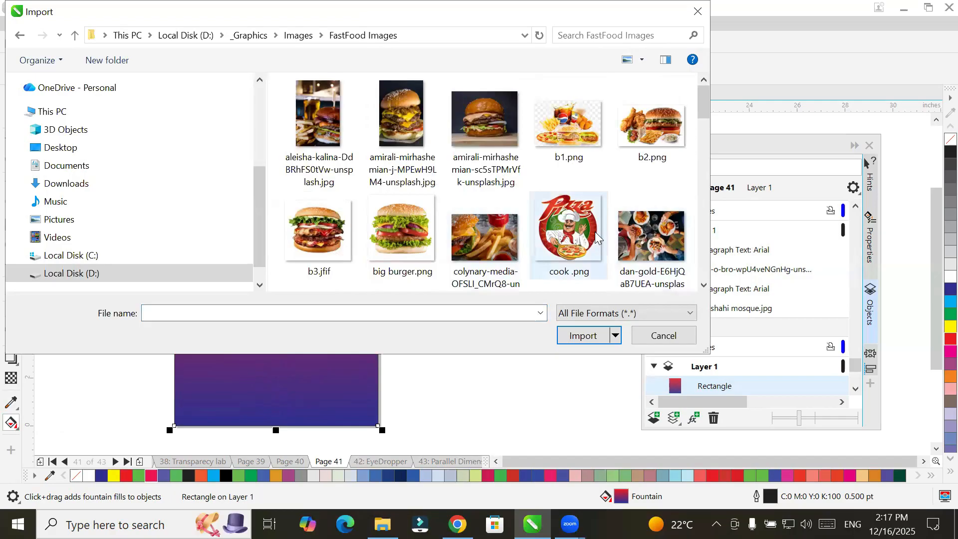
{"action": "left_click", "coordinate": [574, 234]}
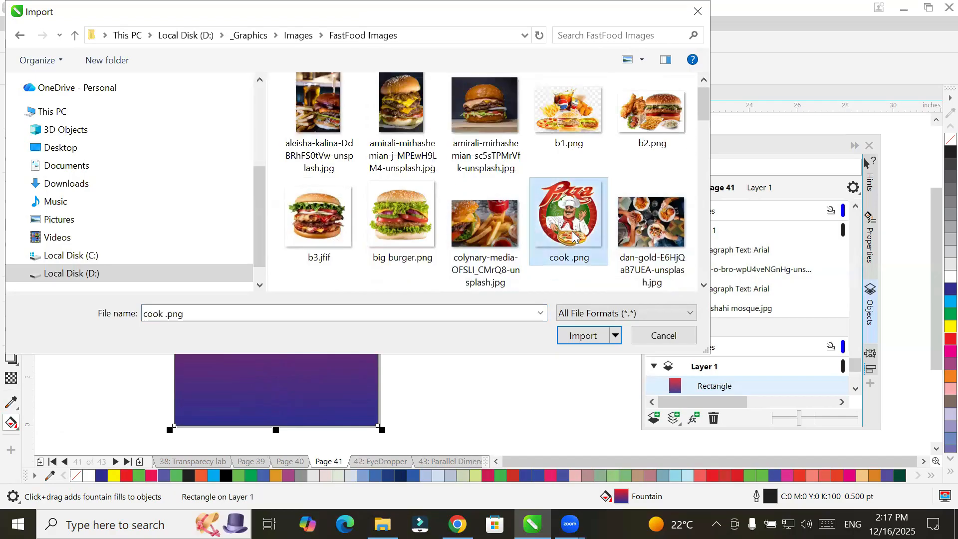
{"action": "left_click", "coordinate": [584, 337]}
{"action": "left_click_drag", "start_coordinate": [225, 183], "coordinate": [360, 320]}
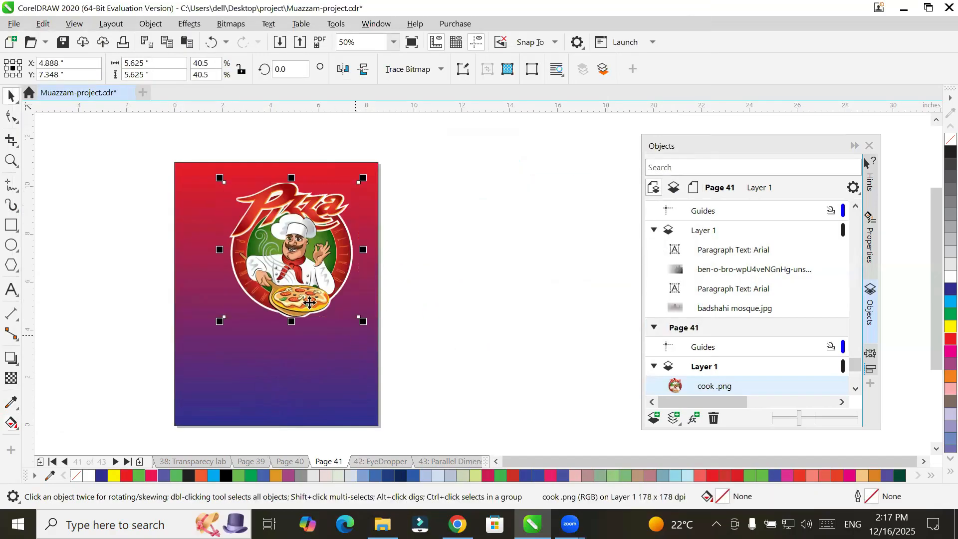
Step: Move the pizza chef picture down to the bottom edge of the gradient page
{"action": "left_click", "coordinate": [11, 116]}
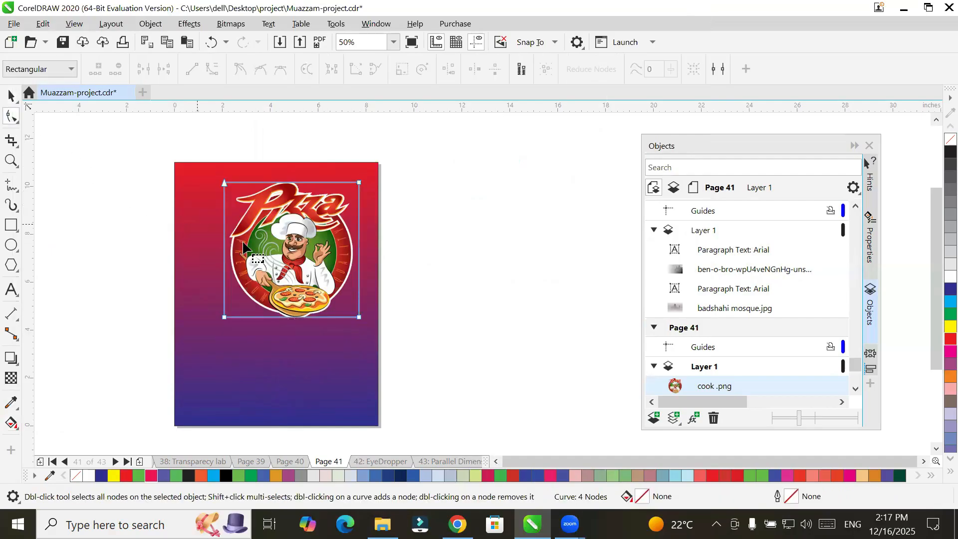
{"action": "left_click", "coordinate": [11, 95]}
{"action": "left_click_drag", "start_coordinate": [285, 263], "coordinate": [273, 370]}
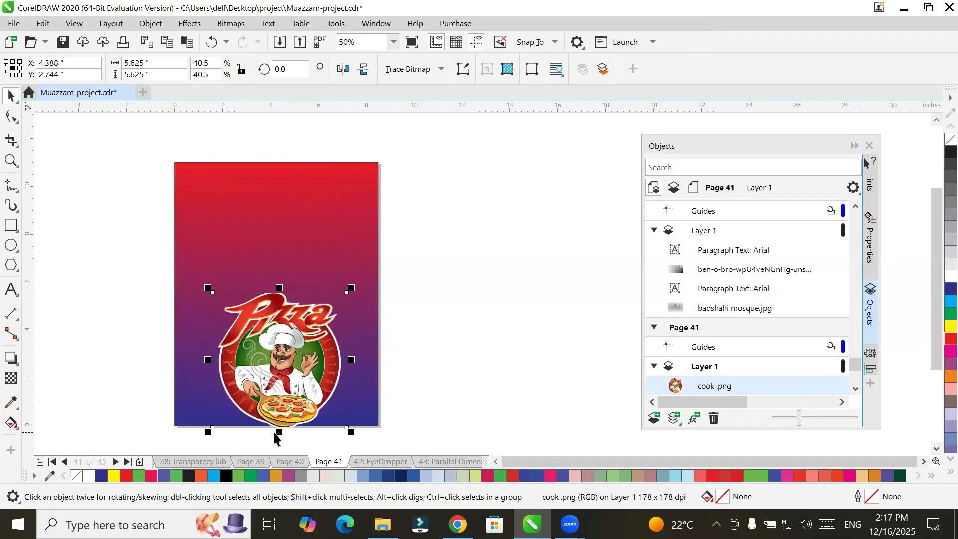
Step: Apply a linear fountain transparency to the pizza chef picture, running vertically from transparent at the bottom to opaque at the top
{"action": "scroll", "coordinate": [274, 437], "scroll_direction": "up", "scroll_amount": 1}
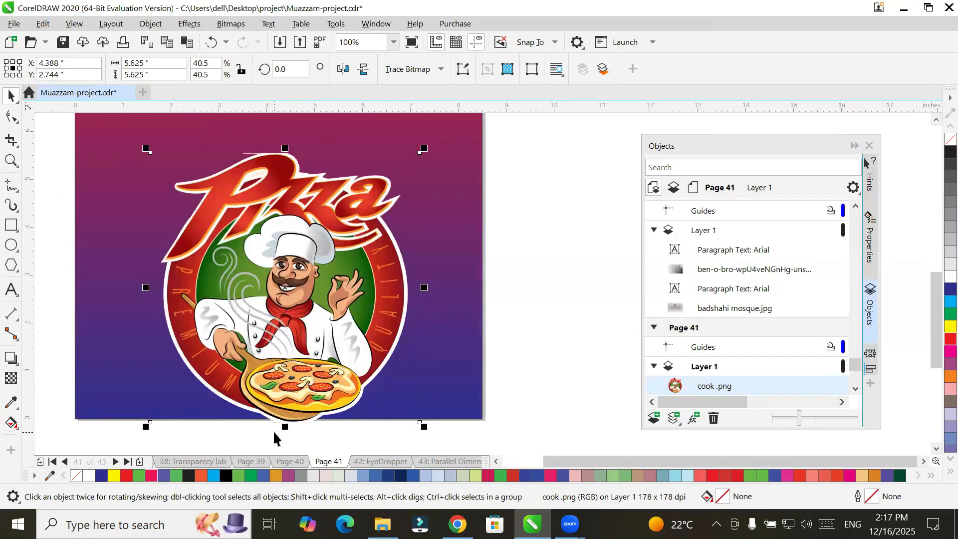
{"action": "left_click", "coordinate": [11, 380]}
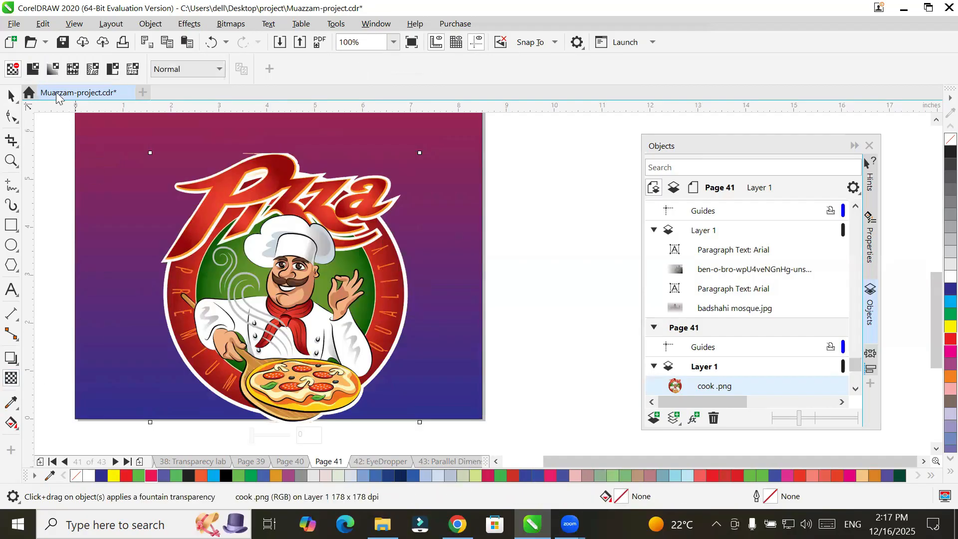
{"action": "left_click", "coordinate": [33, 70]}
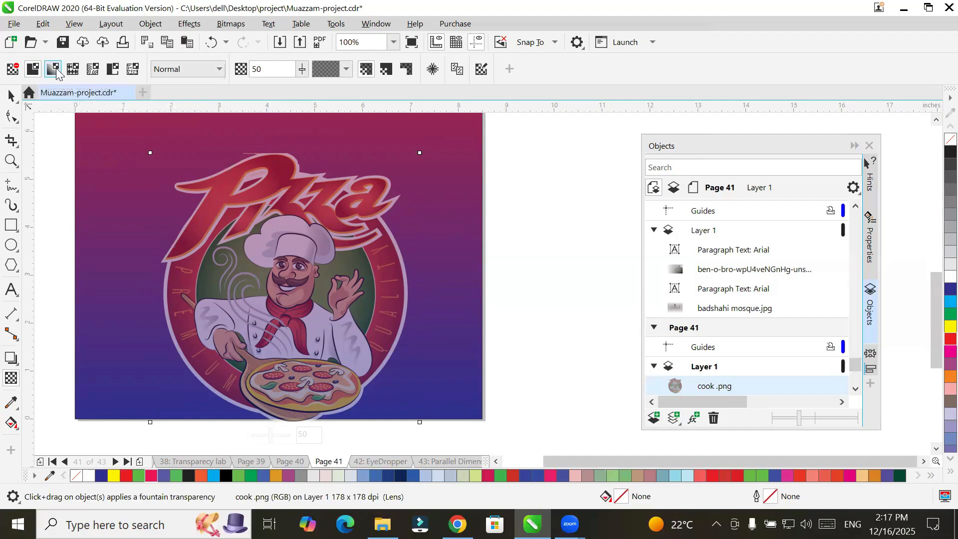
{"action": "left_click", "coordinate": [53, 69]}
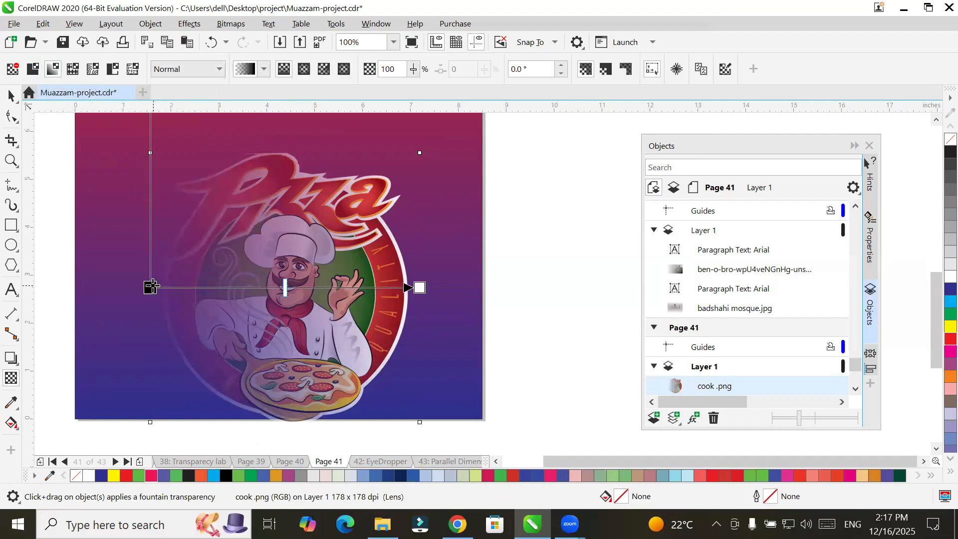
{"action": "left_click_drag", "start_coordinate": [158, 305], "coordinate": [297, 415]}
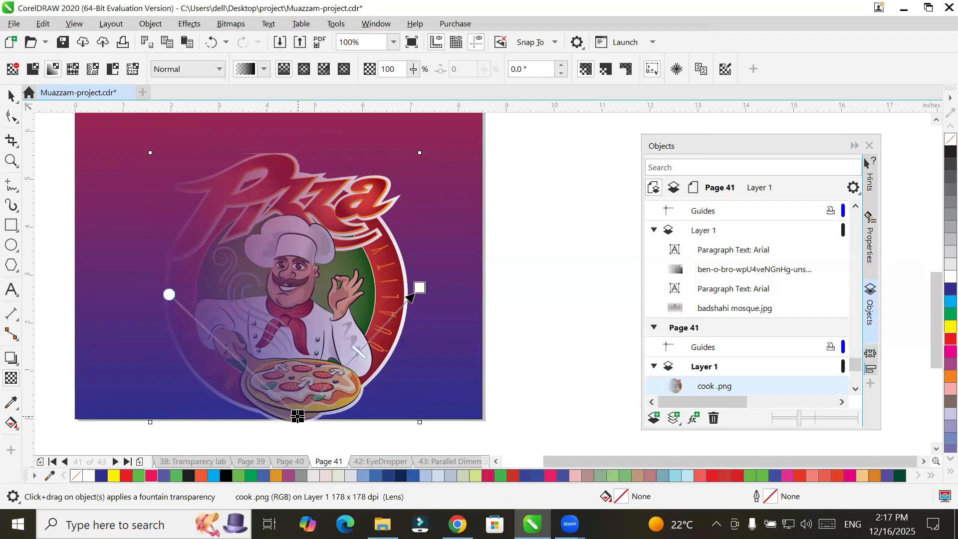
{"action": "left_click_drag", "start_coordinate": [419, 288], "coordinate": [302, 168]}
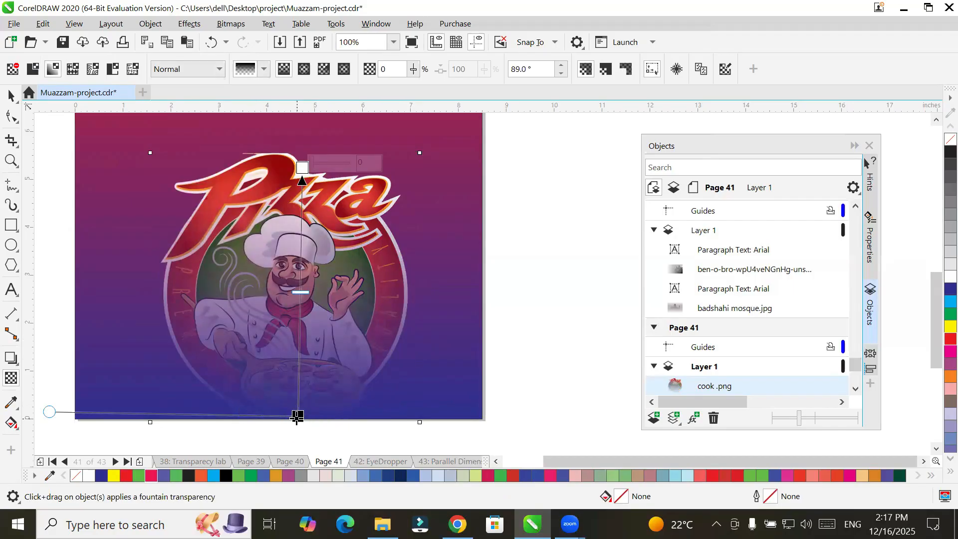
Step: Shift the transparency axis slightly left at an angle of about 87.6°, inspect the fade up close, and deselect the picture
{"action": "left_click_drag", "start_coordinate": [298, 416], "coordinate": [292, 414]}
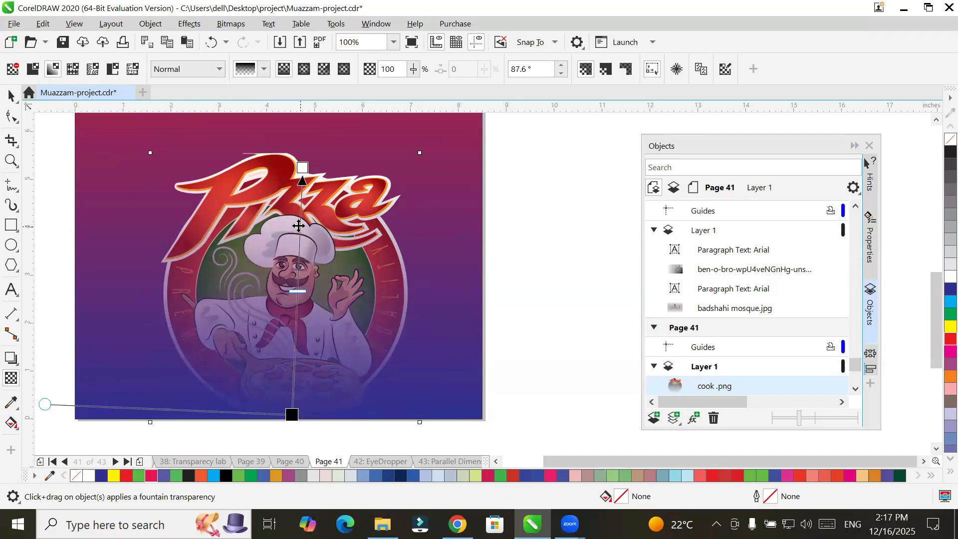
{"action": "left_click_drag", "start_coordinate": [301, 227], "coordinate": [293, 225]}
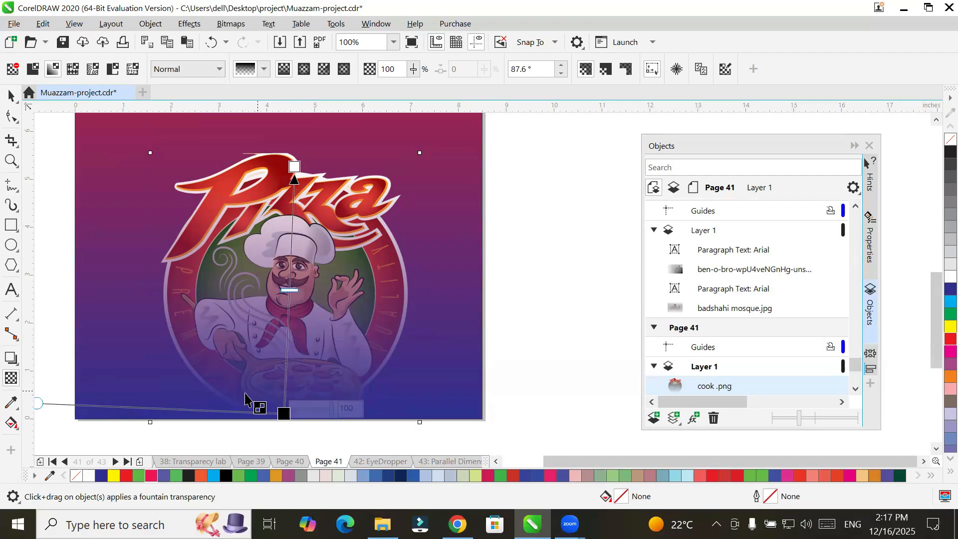
{"action": "scroll", "coordinate": [245, 394], "scroll_direction": "up", "scroll_amount": 2}
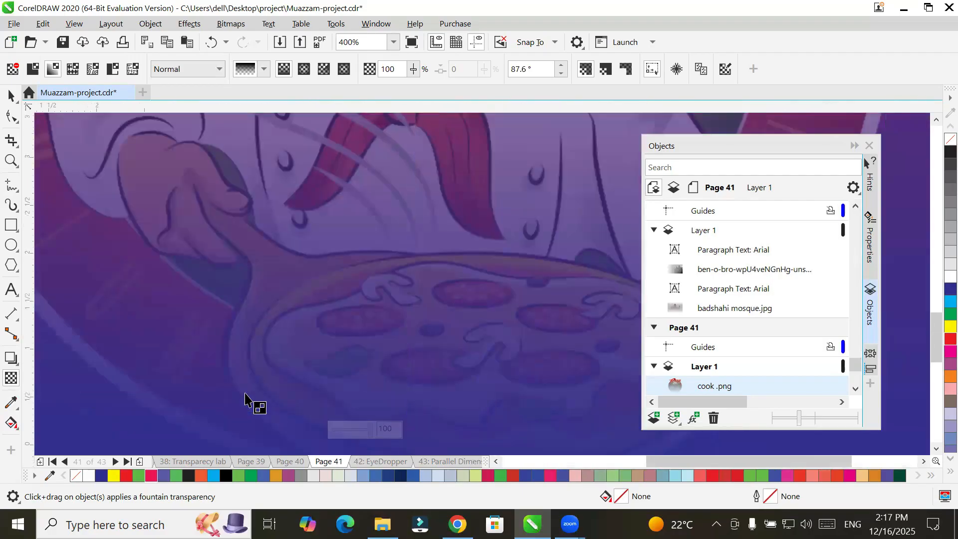
{"action": "scroll", "coordinate": [245, 394], "scroll_direction": "down", "scroll_amount": 2}
{"action": "scroll", "coordinate": [273, 174], "scroll_direction": "up", "scroll_amount": 2}
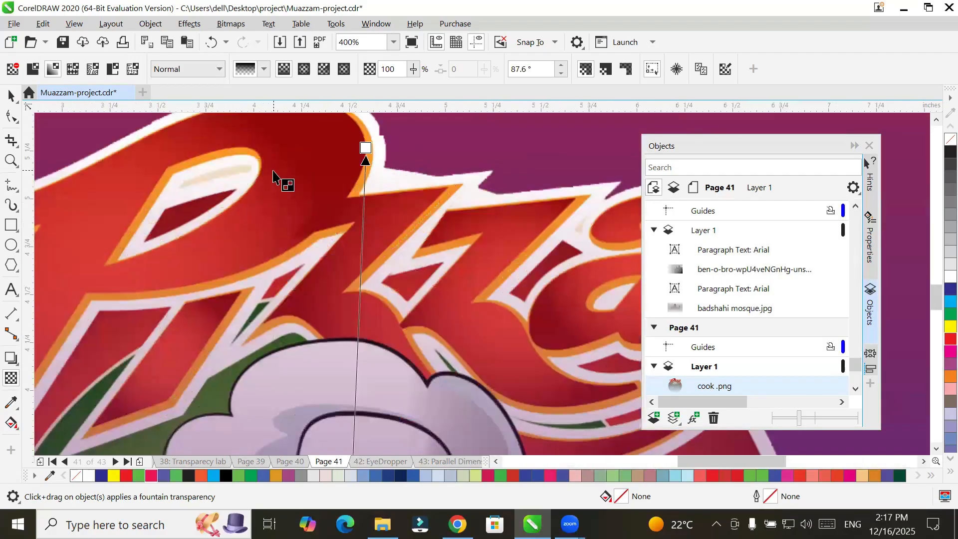
{"action": "scroll", "coordinate": [273, 173], "scroll_direction": "down", "scroll_amount": 2}
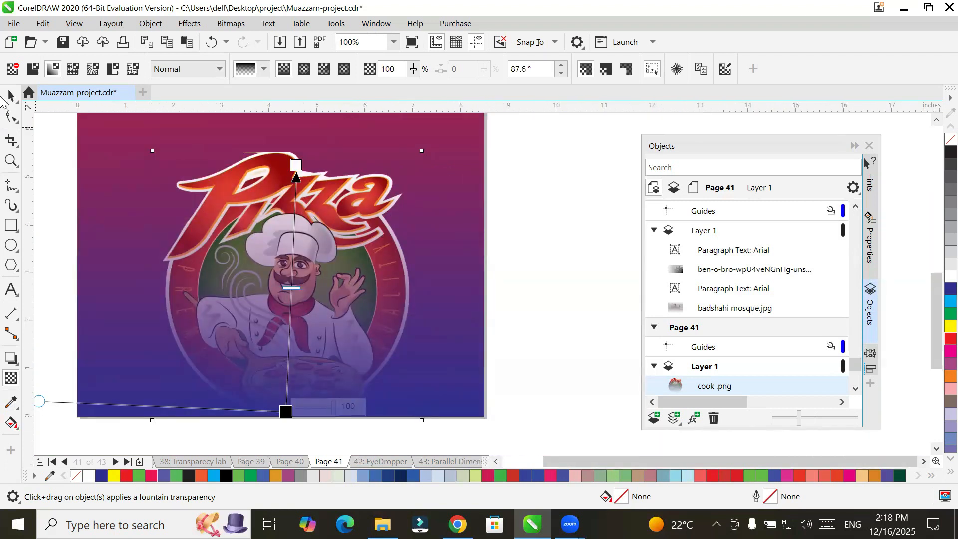
{"action": "left_click", "coordinate": [12, 96]}
{"action": "left_click", "coordinate": [573, 244]}
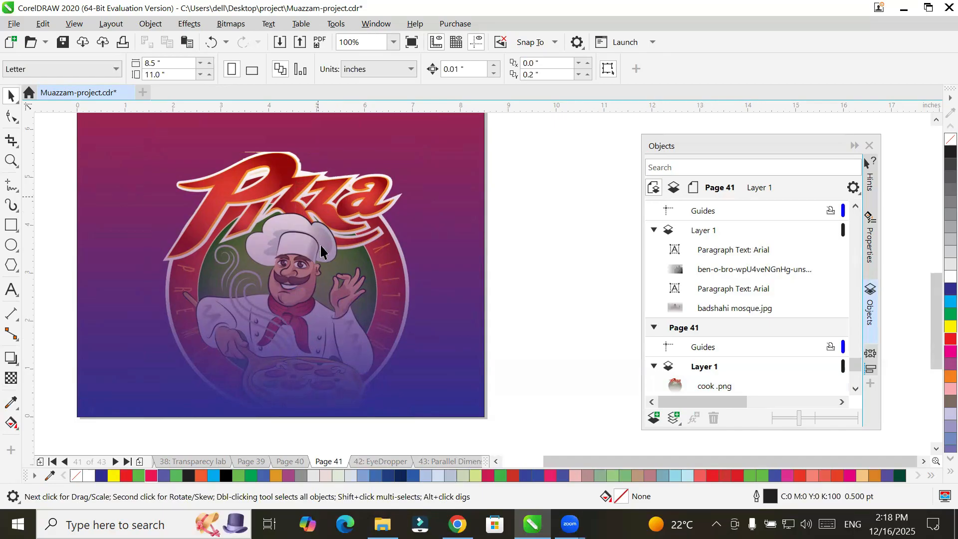
Step: Move the midpoint of the pizza chef picture's fountain transparency down toward the transparent end
{"action": "left_click", "coordinate": [270, 206]}
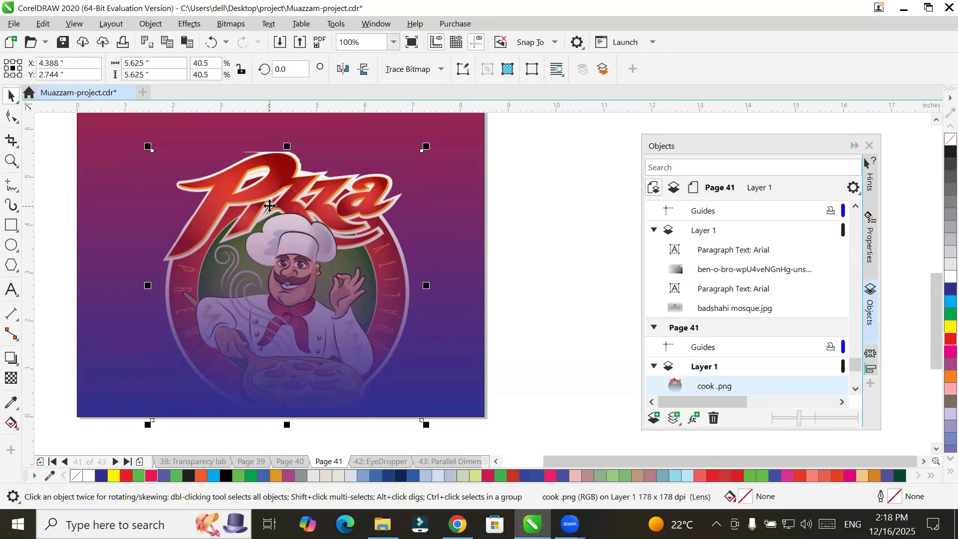
{"action": "left_click", "coordinate": [9, 380]}
{"action": "left_click_drag", "start_coordinate": [294, 290], "coordinate": [287, 350]}
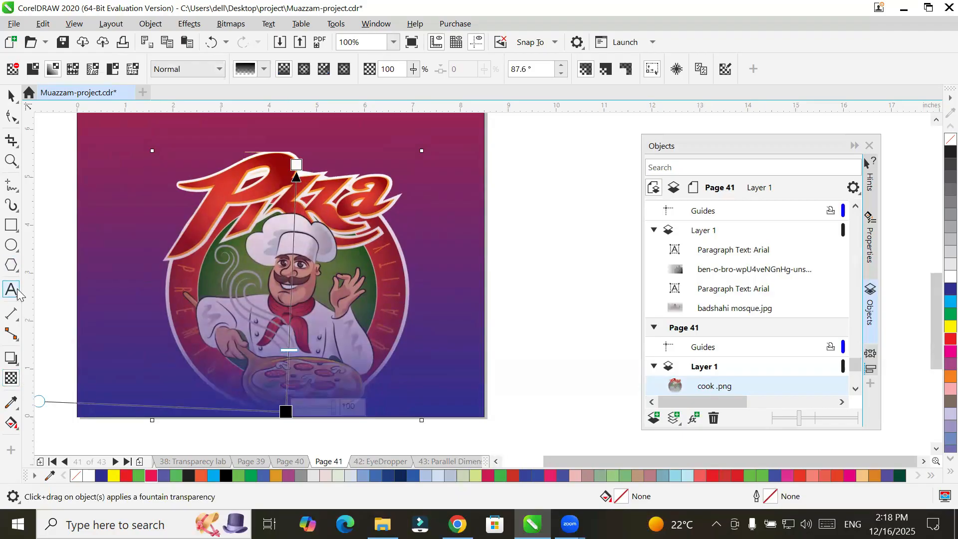
Step: Add the artistic text "Order Now", enlarge it to about 41 pt, and position it over the faded pizza
{"action": "left_click", "coordinate": [236, 372]}
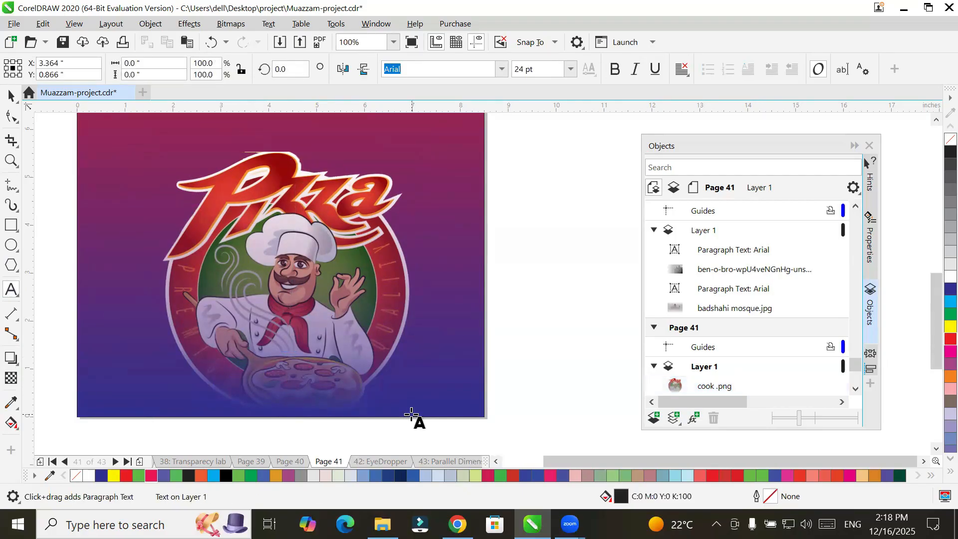
{"action": "type", "text": "Order Now"}
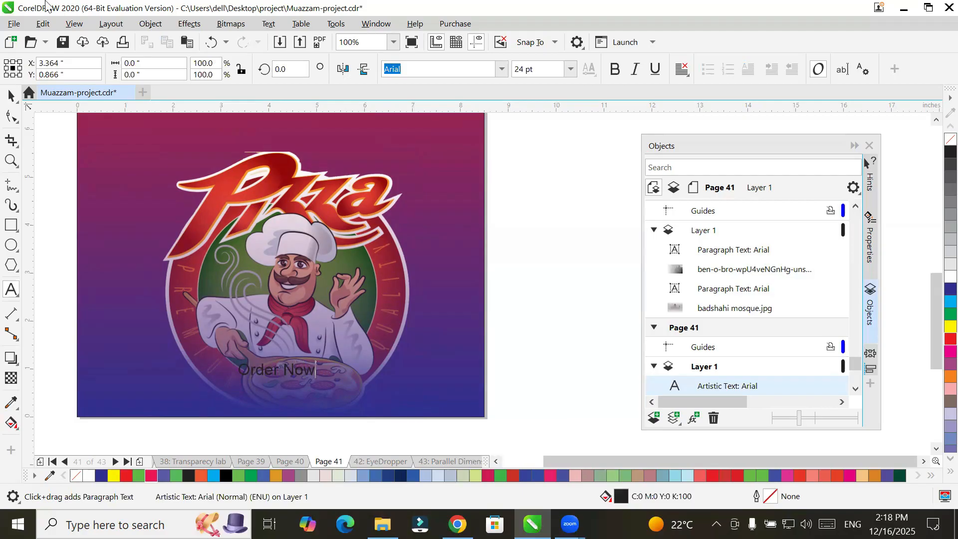
{"action": "left_click_drag", "start_coordinate": [319, 379], "coordinate": [375, 398]}
{"action": "left_click", "coordinate": [9, 94]}
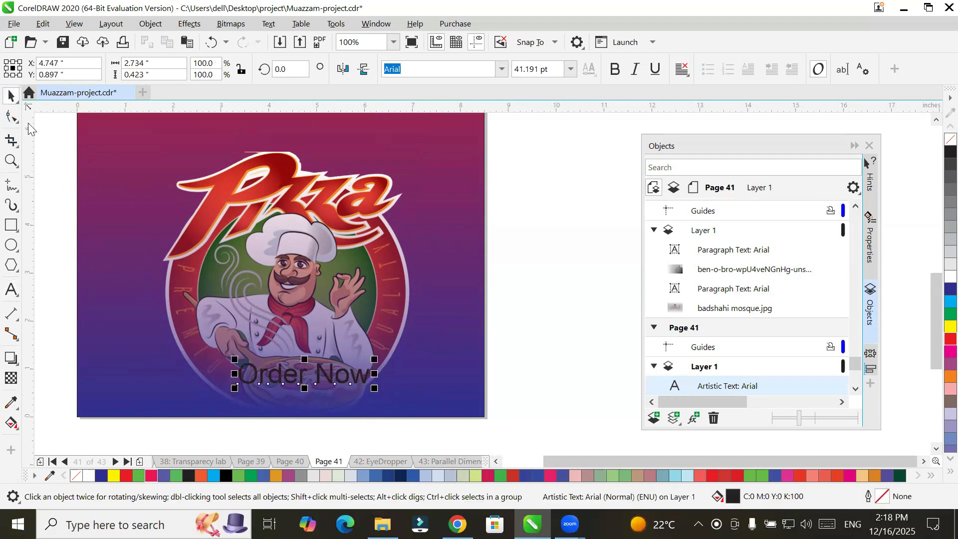
{"action": "left_click_drag", "start_coordinate": [309, 376], "coordinate": [298, 380]}
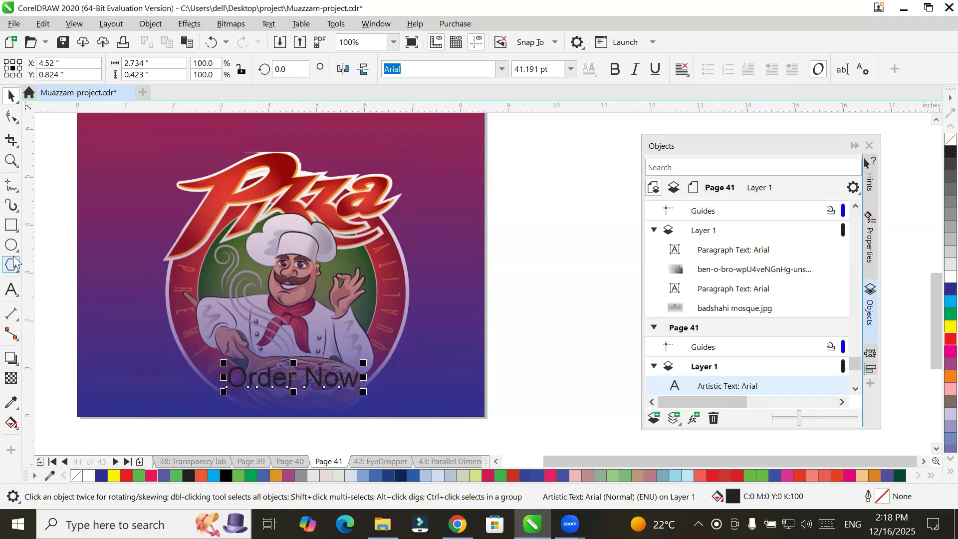
Step: Draw a white-filled rectangle about 3.9 by 1.2 inches around the Order Now text and round its corners to 0.594 inch
{"action": "left_click", "coordinate": [11, 224]}
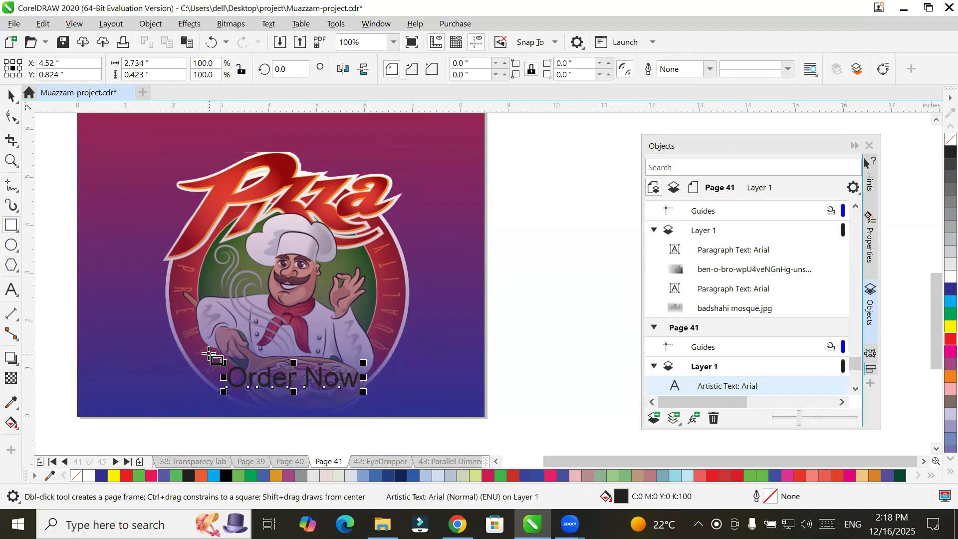
{"action": "left_click_drag", "start_coordinate": [199, 352], "coordinate": [388, 410]}
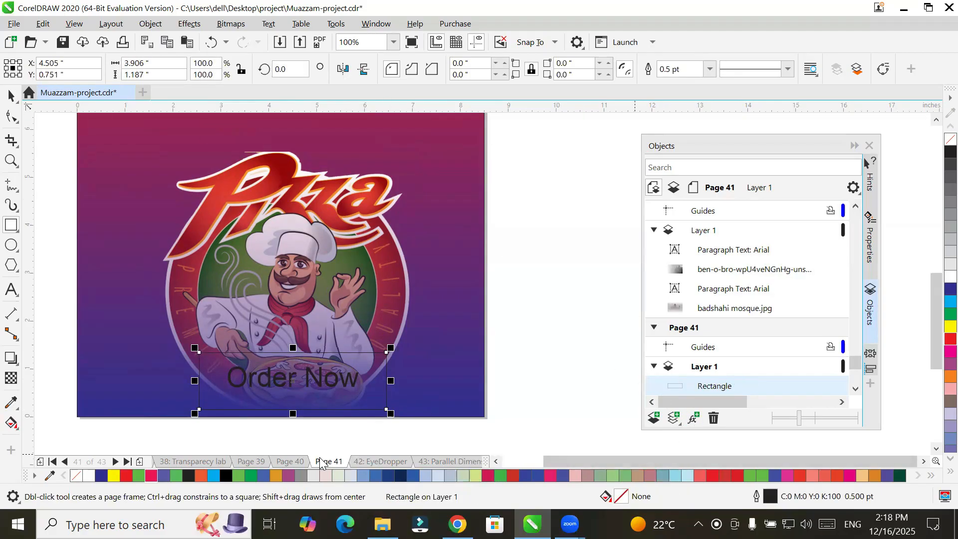
{"action": "left_click", "coordinate": [91, 476]}
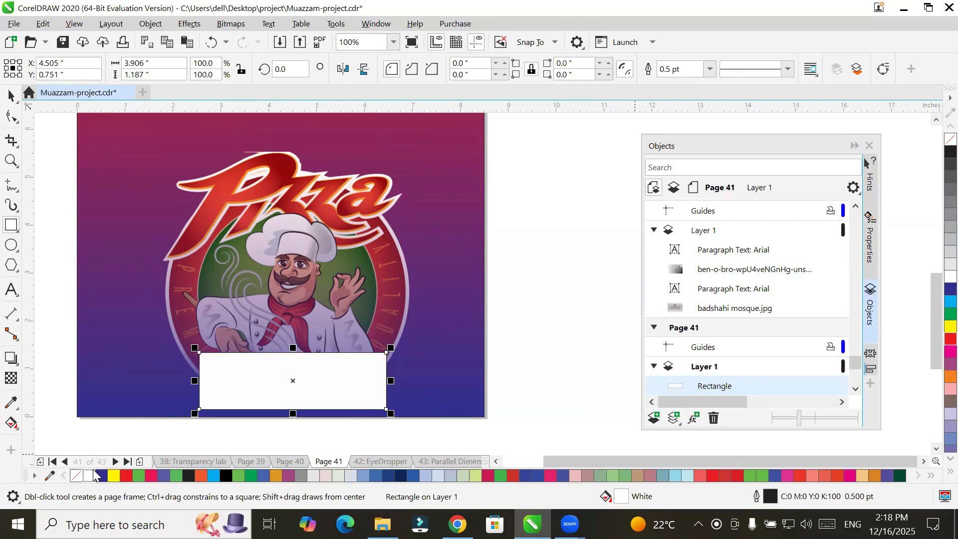
{"action": "left_click", "coordinate": [12, 116]}
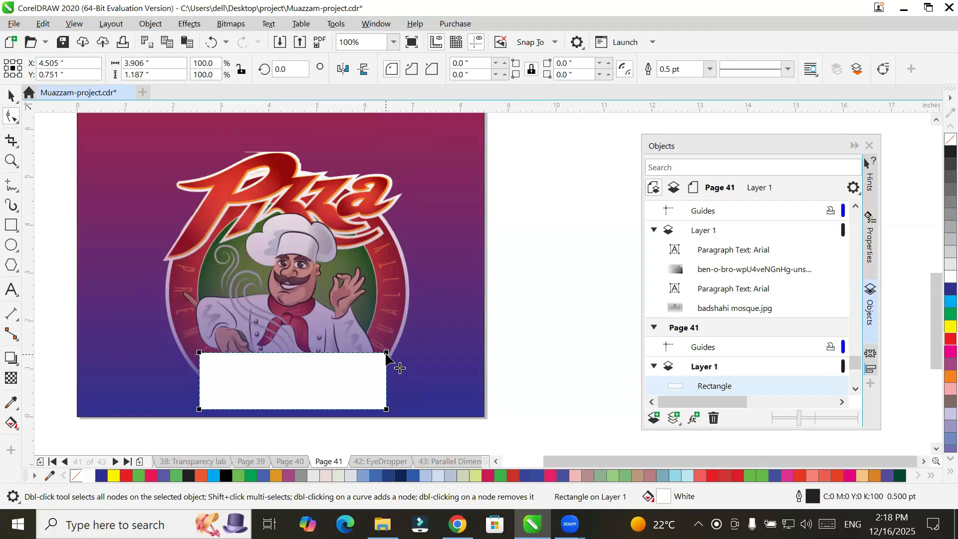
{"action": "left_click_drag", "start_coordinate": [387, 353], "coordinate": [357, 367]}
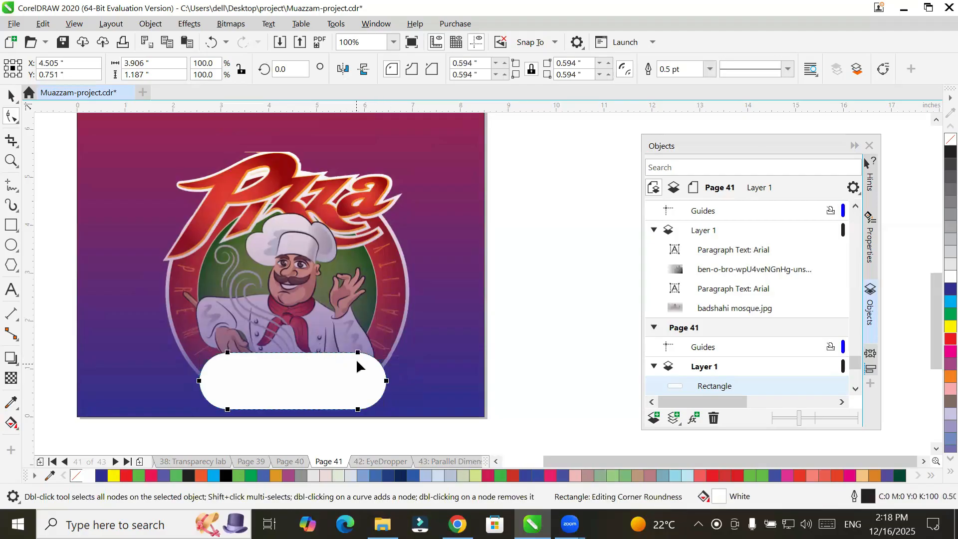
Step: Reorder the white rounded rectangle directly beneath the Order Now text in Page 41's object stack
{"action": "left_click", "coordinate": [855, 388]}
{"action": "left_click", "coordinate": [855, 388]}
{"action": "left_click", "coordinate": [855, 389]}
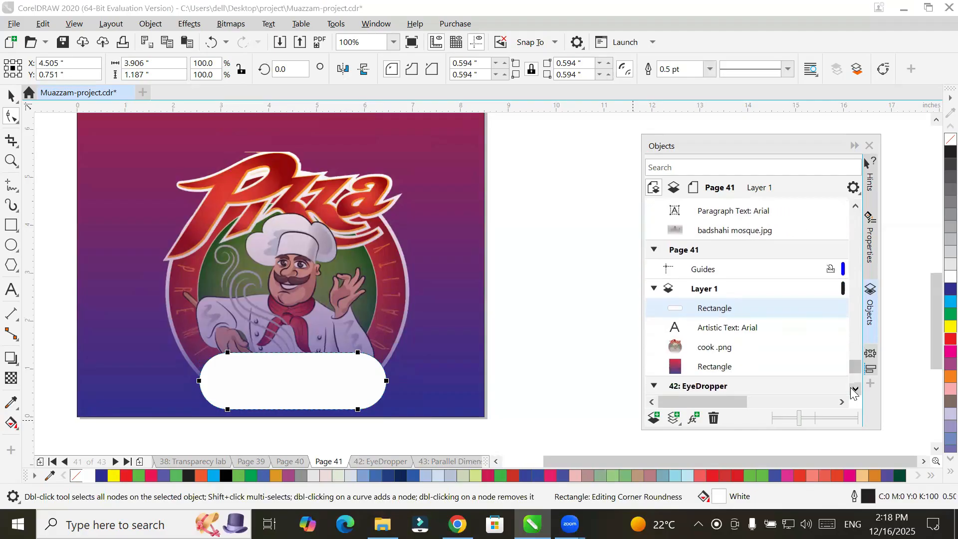
{"action": "left_click", "coordinate": [725, 313]}
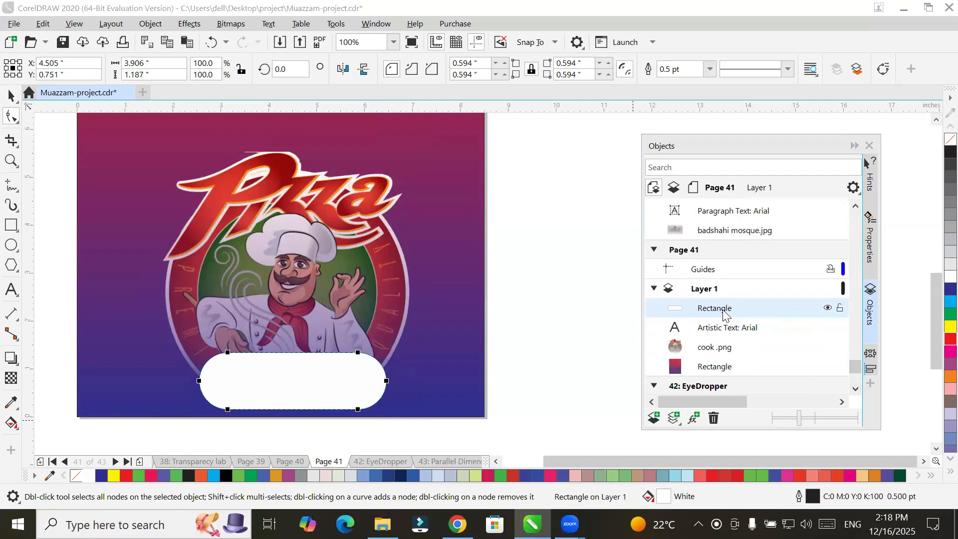
{"action": "left_click_drag", "start_coordinate": [724, 312], "coordinate": [722, 337]}
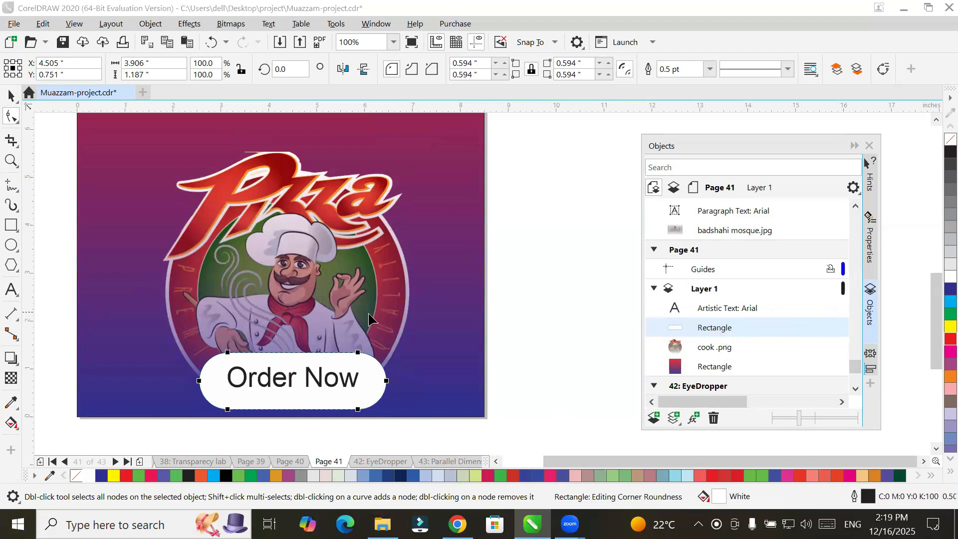
{"action": "left_click", "coordinate": [12, 95]}
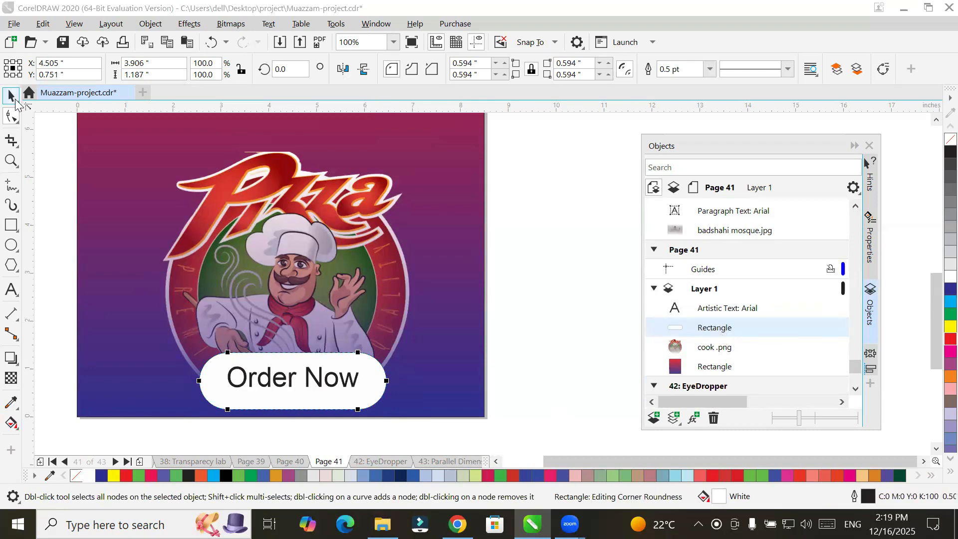
Step: Set the Order Now text in Cooper Black and centre it within the white rounded rectangle
{"action": "left_click", "coordinate": [490, 352]}
{"action": "left_click", "coordinate": [325, 384]}
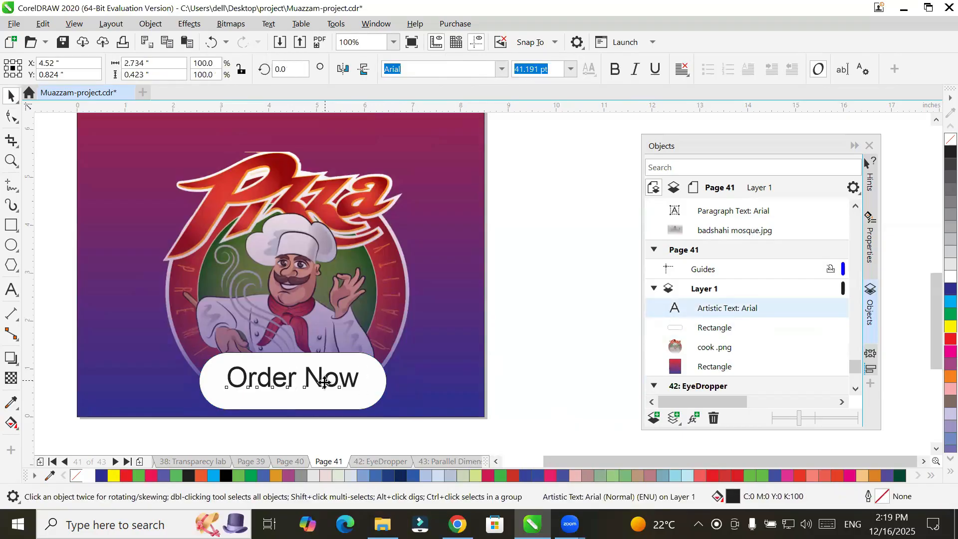
{"action": "left_click_drag", "start_coordinate": [325, 384], "coordinate": [327, 389]}
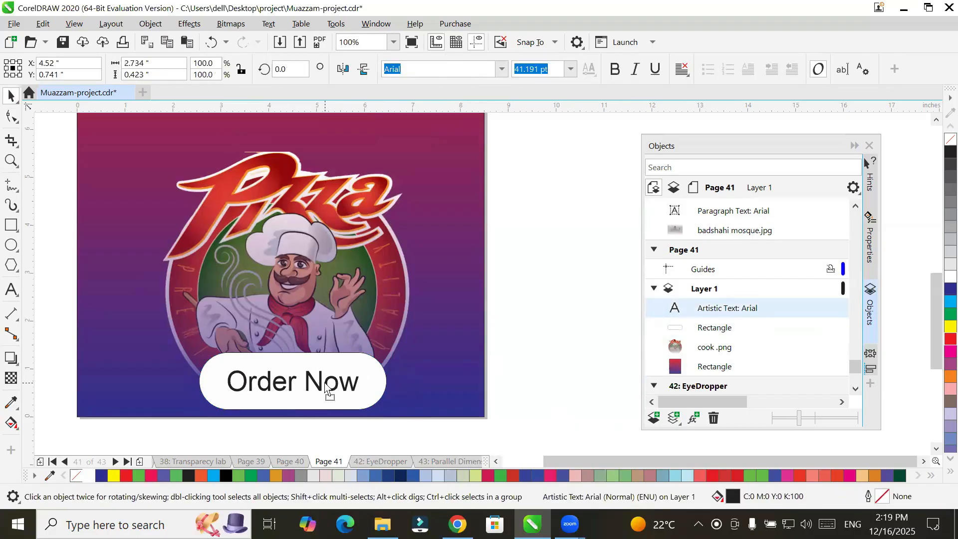
{"action": "left_click", "coordinate": [502, 69]}
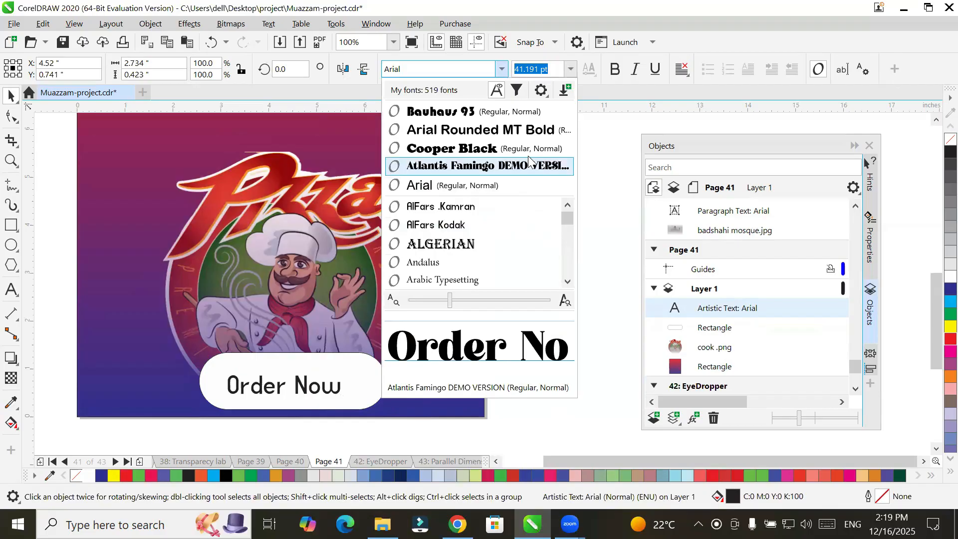
{"action": "left_click", "coordinate": [529, 152]}
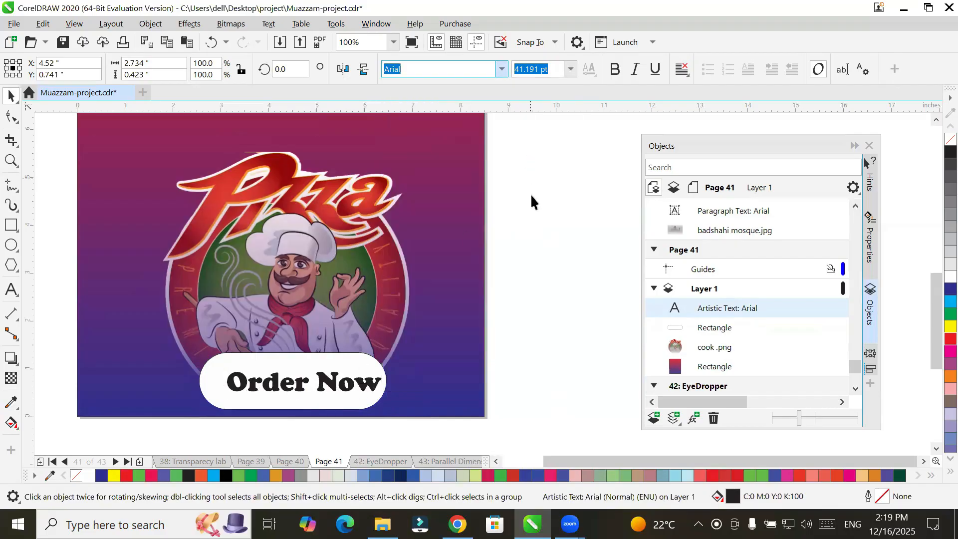
{"action": "left_click_drag", "start_coordinate": [298, 386], "coordinate": [292, 386]}
{"action": "left_click", "coordinate": [510, 298]}
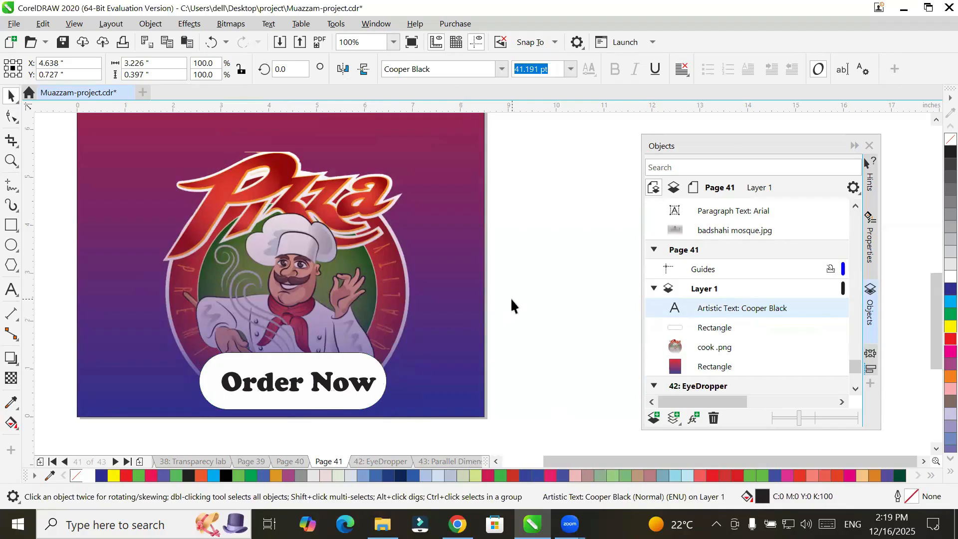
Step: Draw a white-filled rectangle about 4.0 by 1.1 inches against the page's left edge, above the Pizza logo
{"action": "scroll", "coordinate": [514, 297], "scroll_direction": "down", "scroll_amount": 2}
{"action": "scroll", "coordinate": [536, 242], "scroll_direction": "up", "scroll_amount": 2}
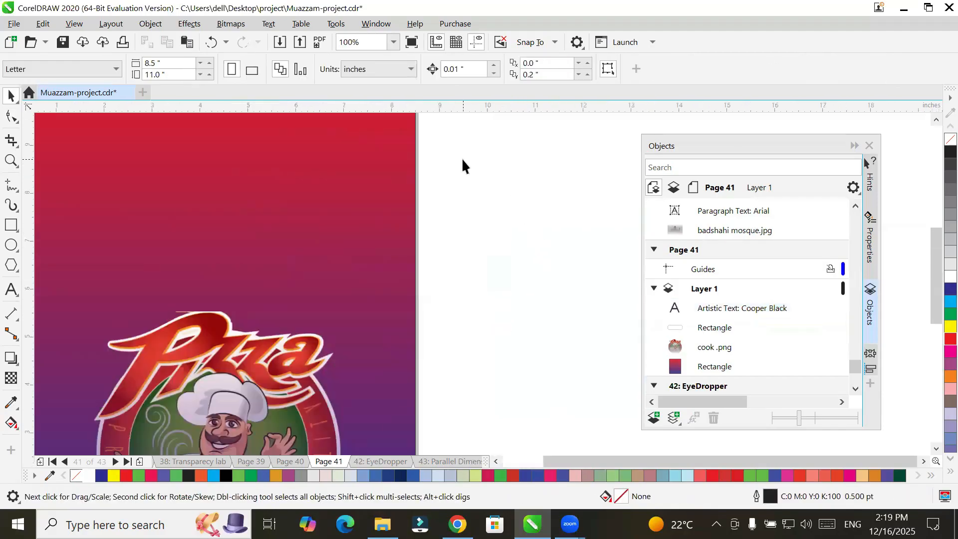
{"action": "scroll", "coordinate": [462, 157], "scroll_direction": "down", "scroll_amount": 1}
{"action": "left_click", "coordinate": [936, 120]}
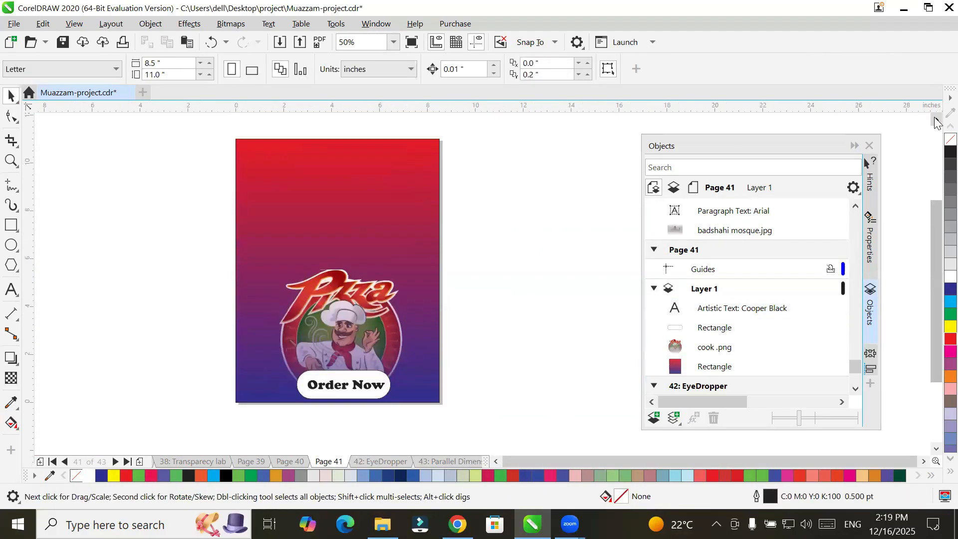
{"action": "left_click", "coordinate": [936, 121]}
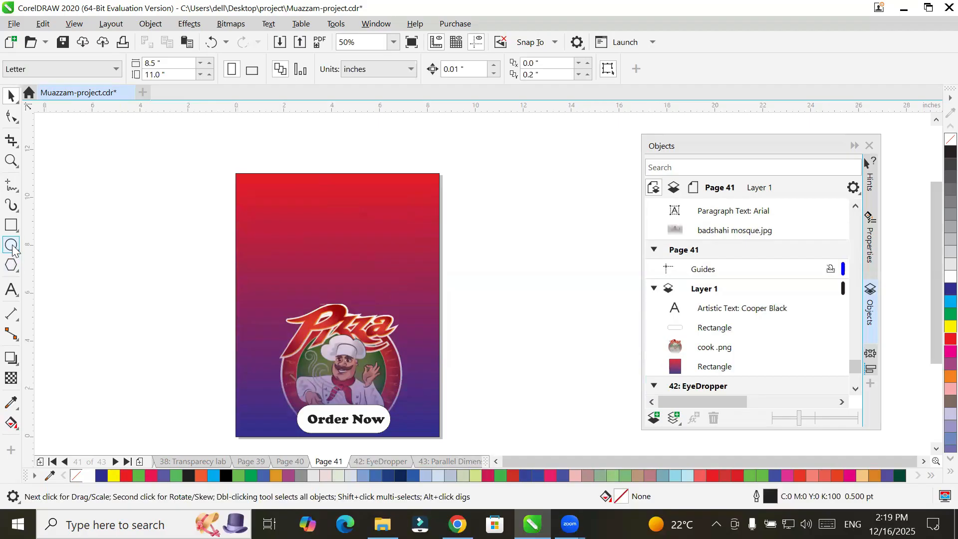
{"action": "left_click", "coordinate": [11, 225]}
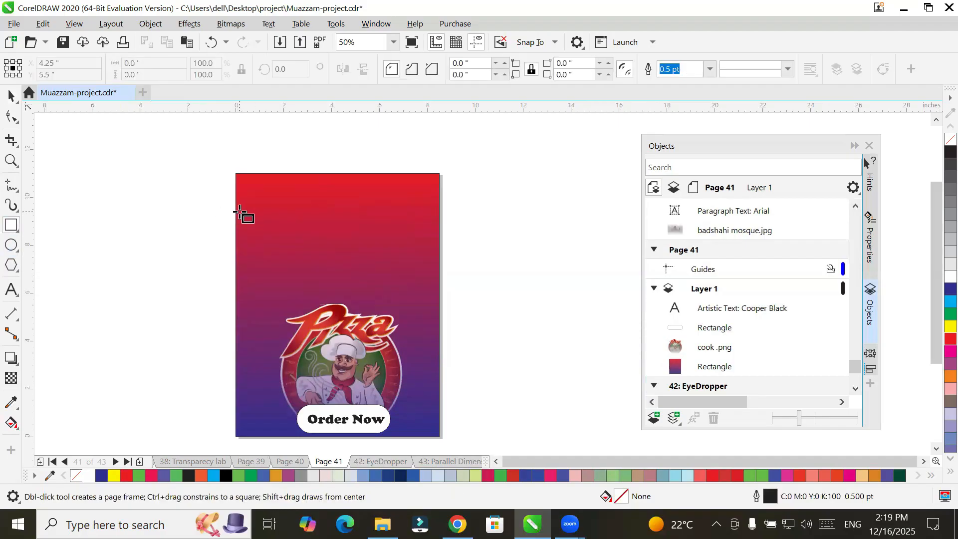
{"action": "left_click_drag", "start_coordinate": [242, 212], "coordinate": [331, 239]}
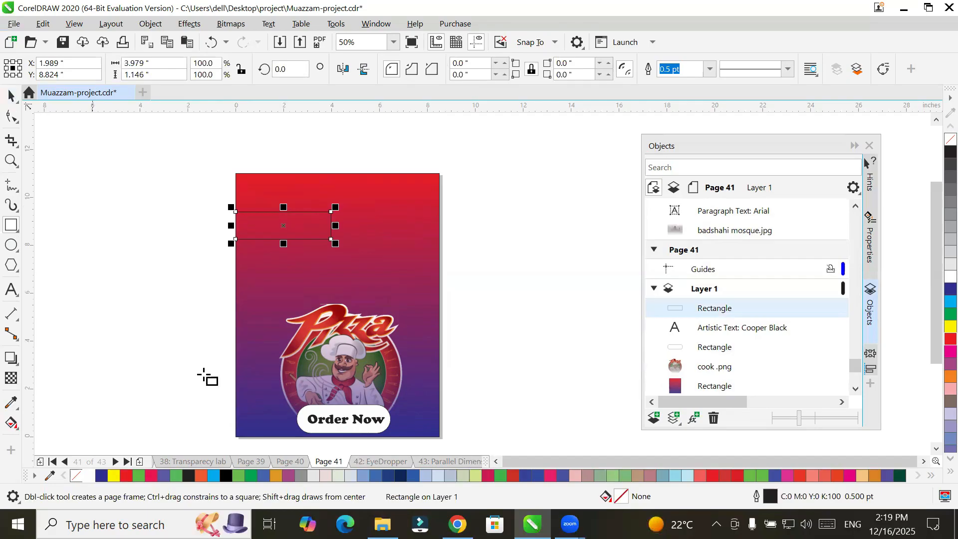
{"action": "left_click", "coordinate": [88, 475]}
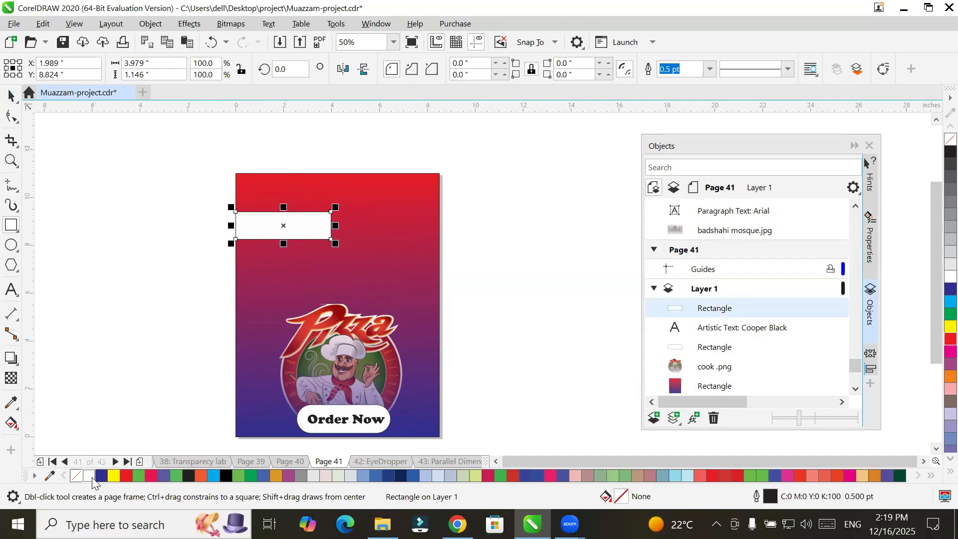
{"action": "left_click", "coordinate": [10, 95]}
{"action": "mouse_move", "coordinate": [301, 229]}
{"action": "left_mouse_down"}
{"action": "mouse_move", "coordinate": [301, 247]}
{"action": "mouse_move", "coordinate": [304, 226]}
{"action": "left_mouse_up"}
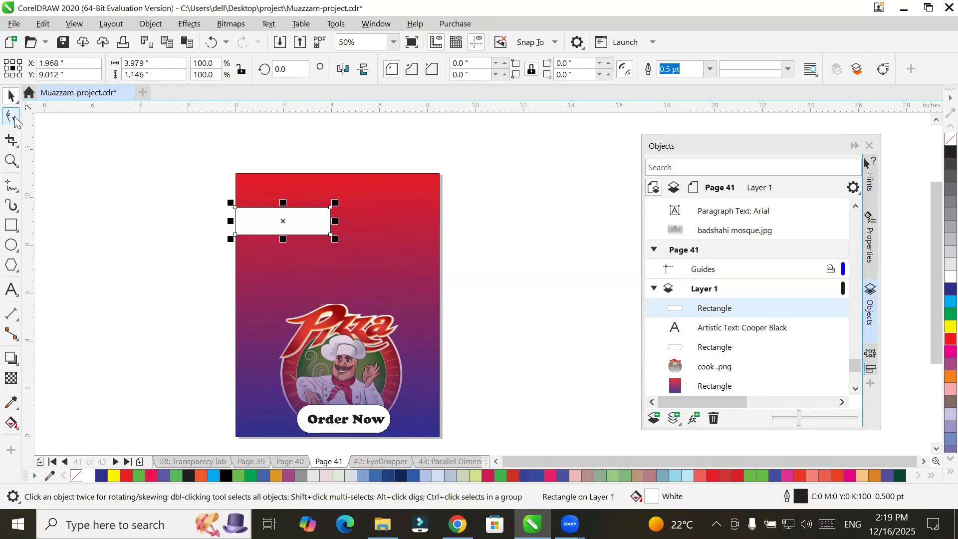
Step: Fully round only the two right-hand corners of the white rectangle
{"action": "left_click", "coordinate": [11, 118]}
{"action": "left_click", "coordinate": [331, 208]}
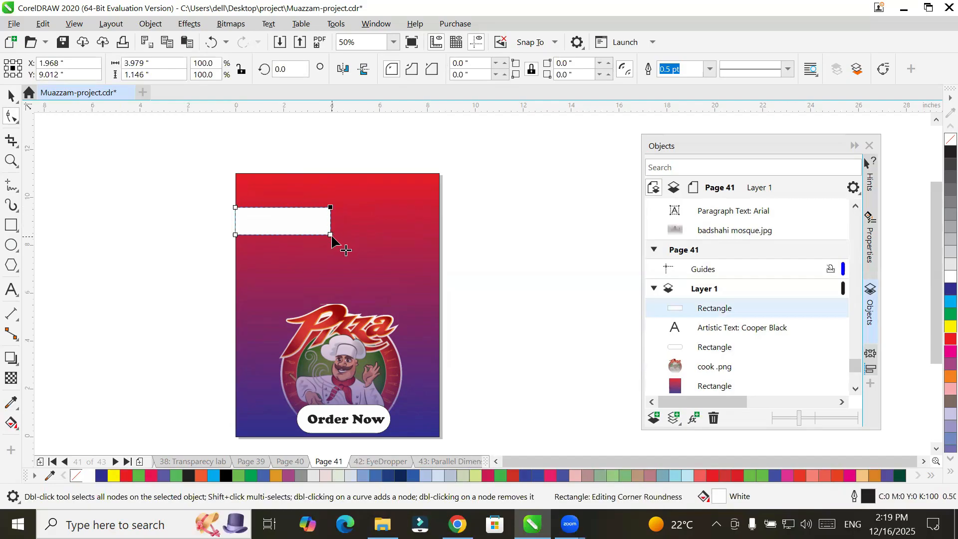
{"action": "left_click_drag", "start_coordinate": [330, 235], "coordinate": [248, 236]}
Step: Duplicate the half-rounded white bar twice, stacking the copies below the original down to the Pizza logo
{"action": "left_click", "coordinate": [11, 95]}
{"action": "left_click_drag", "start_coordinate": [278, 228], "coordinate": [276, 293]}
{"action": "right_click", "coordinate": [277, 258]}
{"action": "right_click", "coordinate": [276, 292]}
{"action": "left_click", "coordinate": [509, 267]}
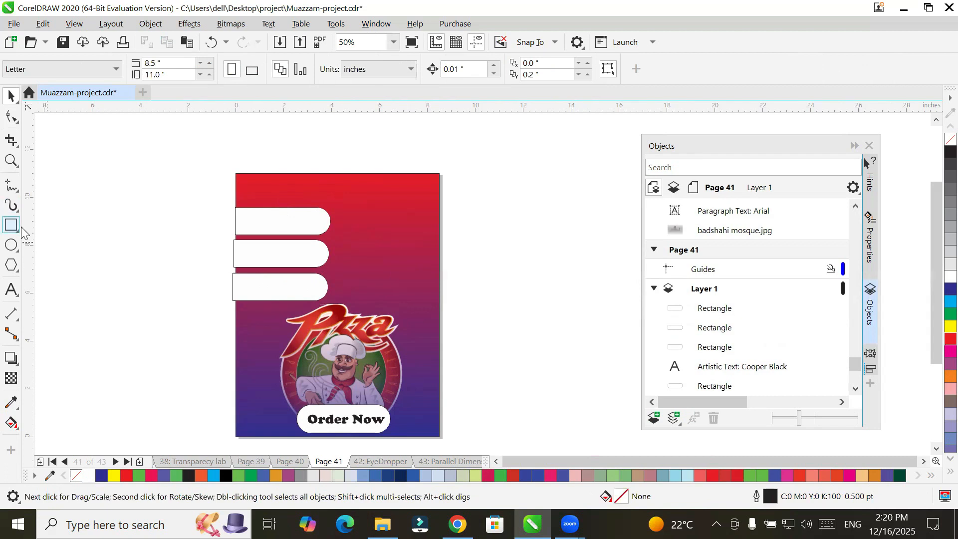
Step: Add the artistic text "Deal#1" on the uppermost white bar
{"action": "left_click", "coordinate": [11, 290]}
{"action": "left_click", "coordinate": [252, 220]}
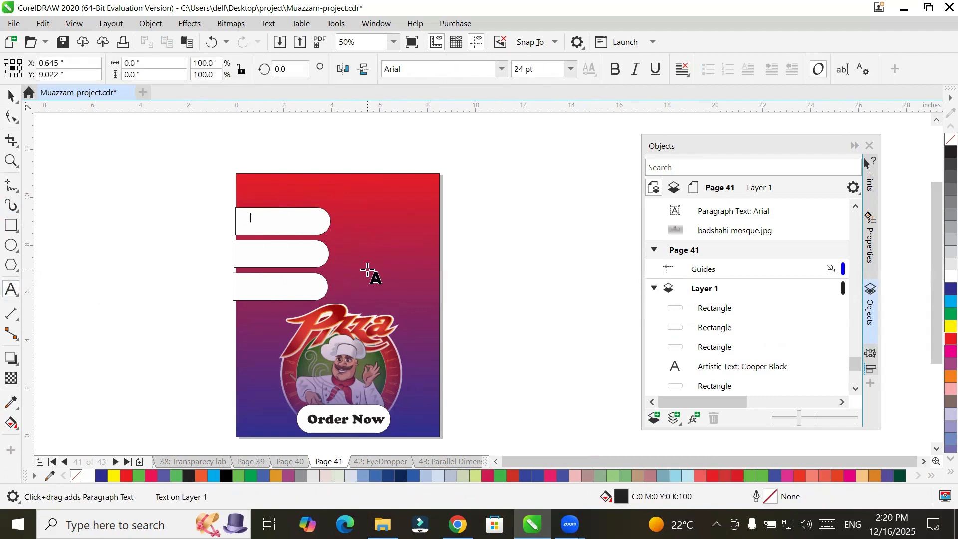
{"action": "type", "text": "Dea"}
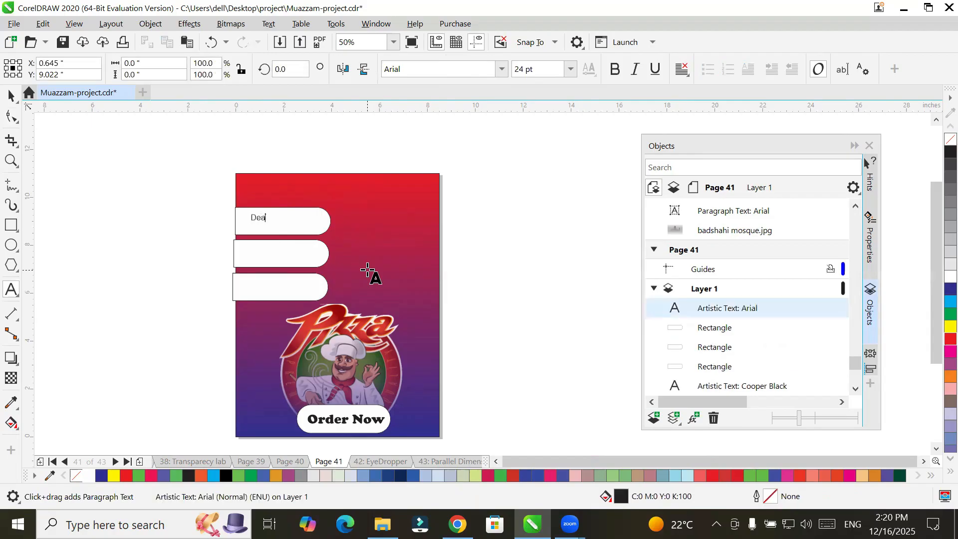
{"action": "type", "text": "l#1"}
{"action": "key", "text": "Escape"}
Step: Set the Deal#1 text in the Bauhaus 93 font
{"action": "left_click", "coordinate": [440, 69]}
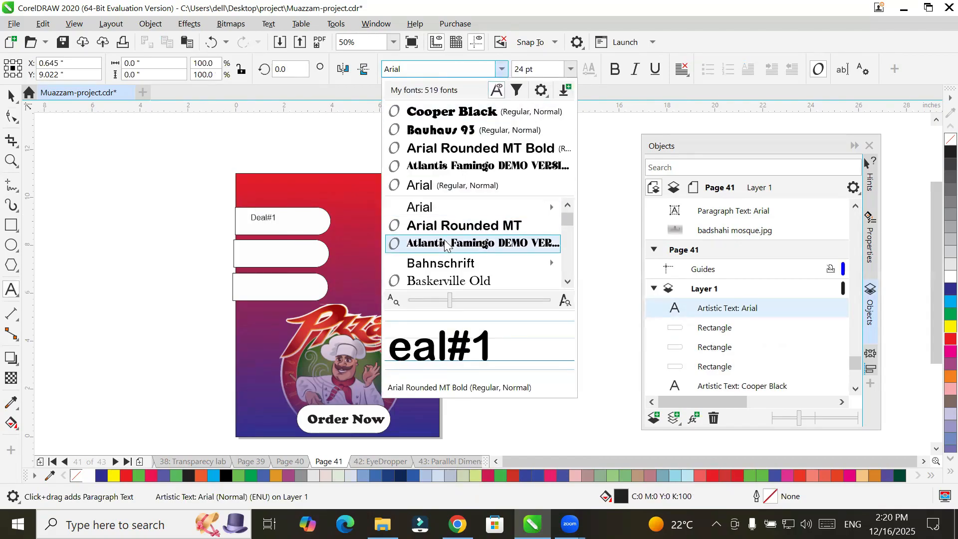
{"action": "key", "text": "Escape"}
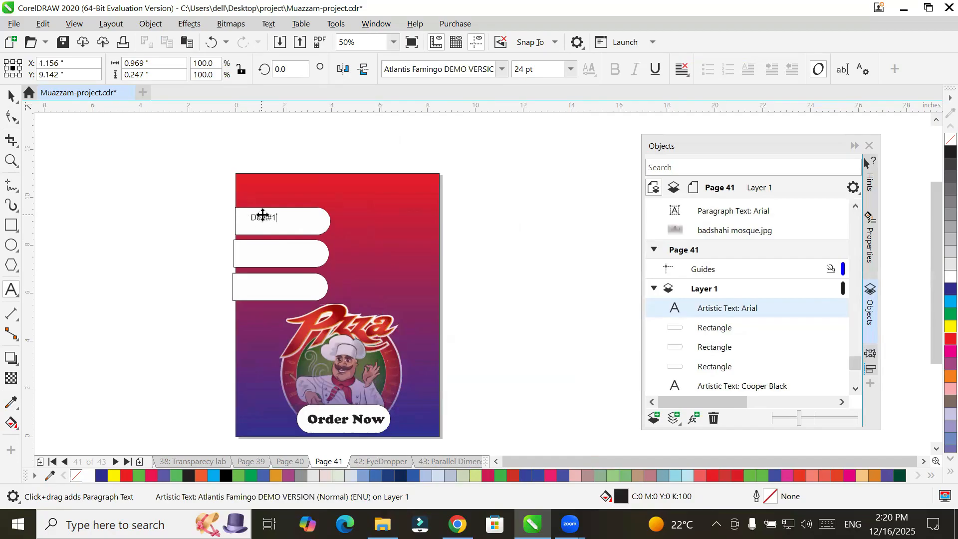
{"action": "double_click", "coordinate": [264, 221]}
{"action": "left_click", "coordinate": [490, 71]}
{"action": "left_click", "coordinate": [502, 71]}
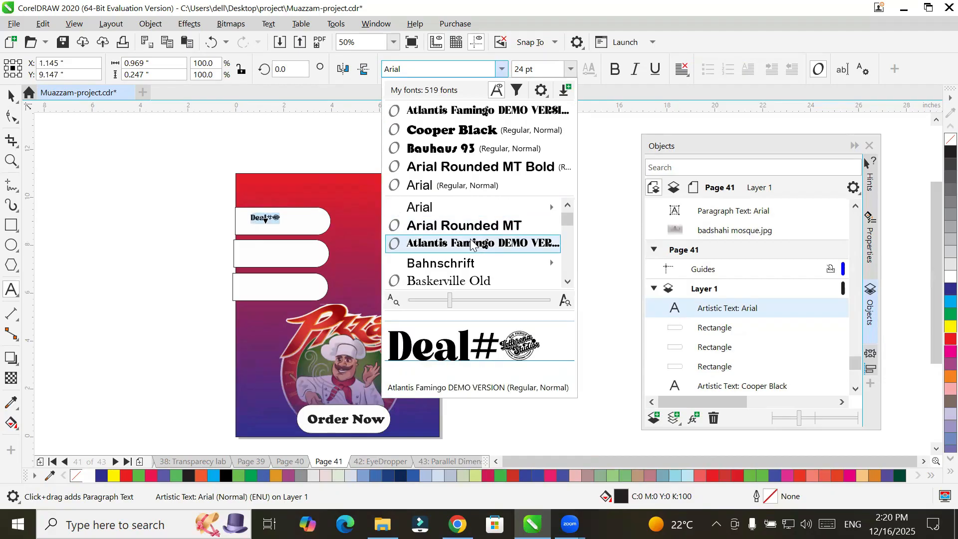
{"action": "left_click", "coordinate": [471, 154]}
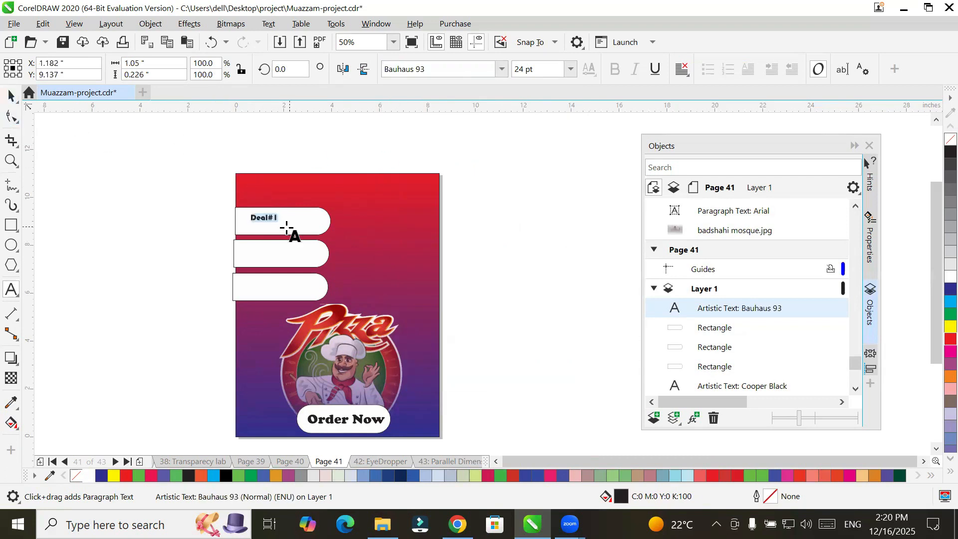
Step: Enlarge the Deal#1 text to about 52.6 pt and copy it onto the two lower white bars
{"action": "left_click", "coordinate": [11, 96]}
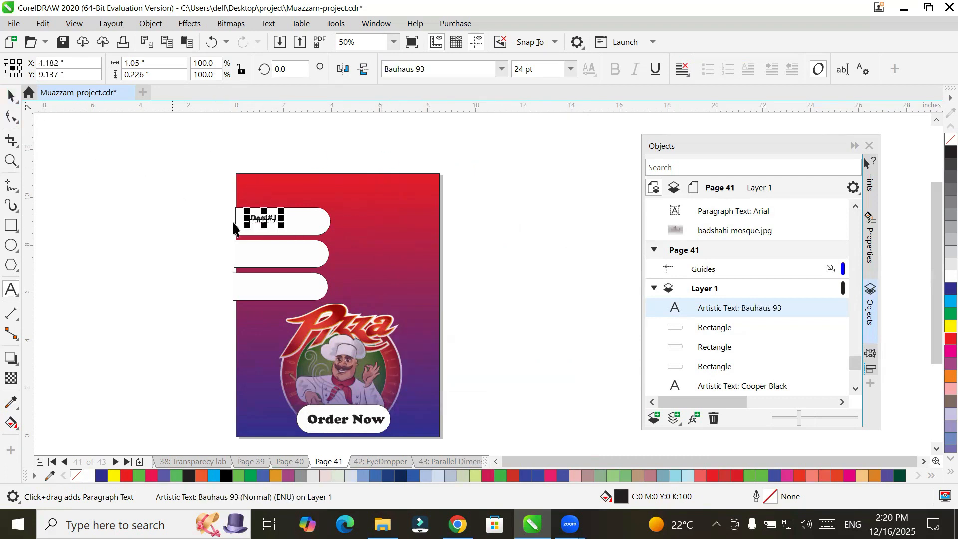
{"action": "left_click_drag", "start_coordinate": [282, 226], "coordinate": [280, 294]}
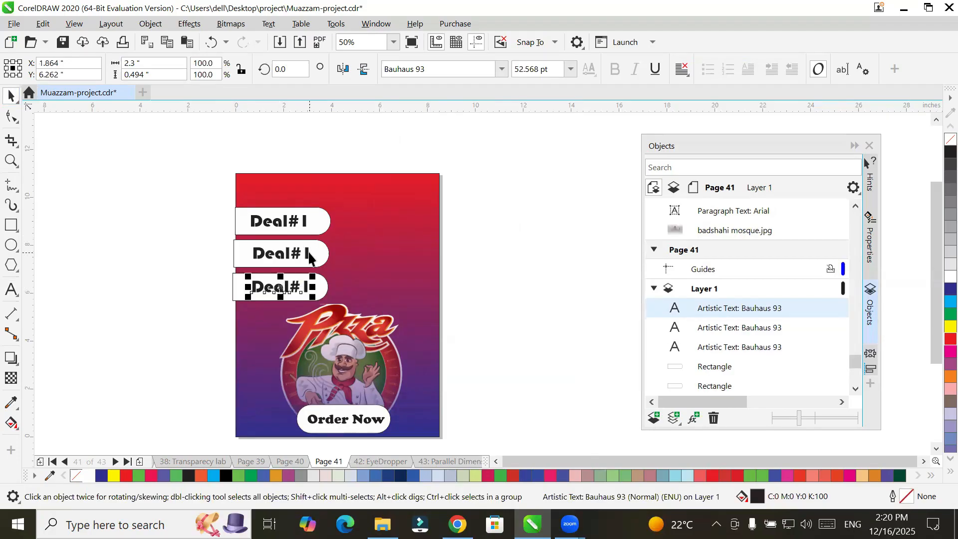
Step: Change the copied labels to "Deal#2" on the middle bar and "Deal# 3" on the lowest bar
{"action": "double_click", "coordinate": [303, 253]}
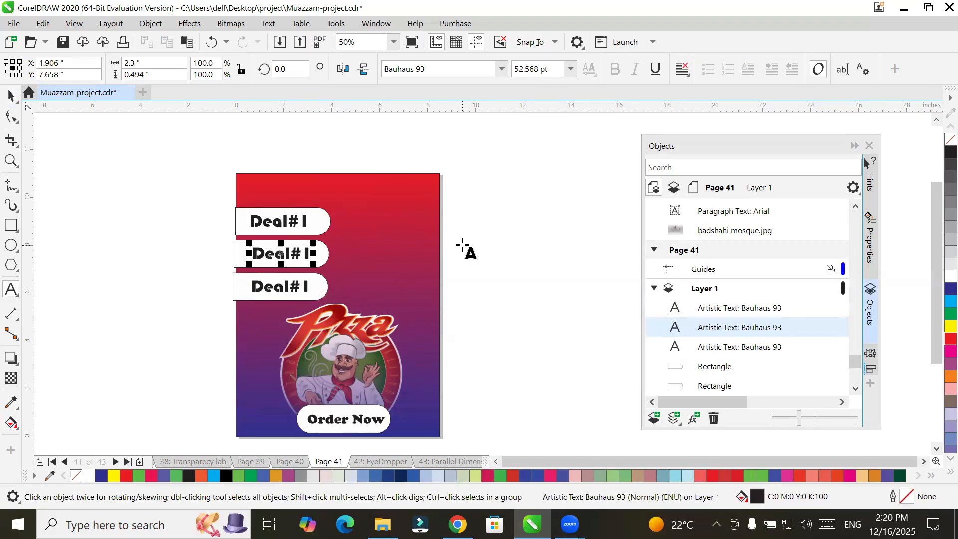
{"action": "key", "text": "Delete"}
{"action": "type", "text": "2"}
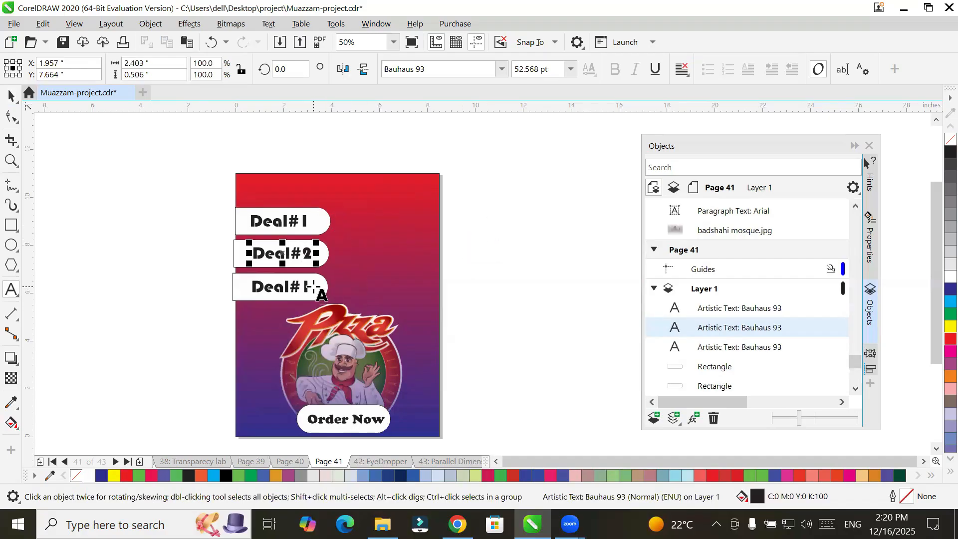
{"action": "key", "text": "Escape"}
{"action": "left_click_drag", "start_coordinate": [313, 288], "coordinate": [302, 288]}
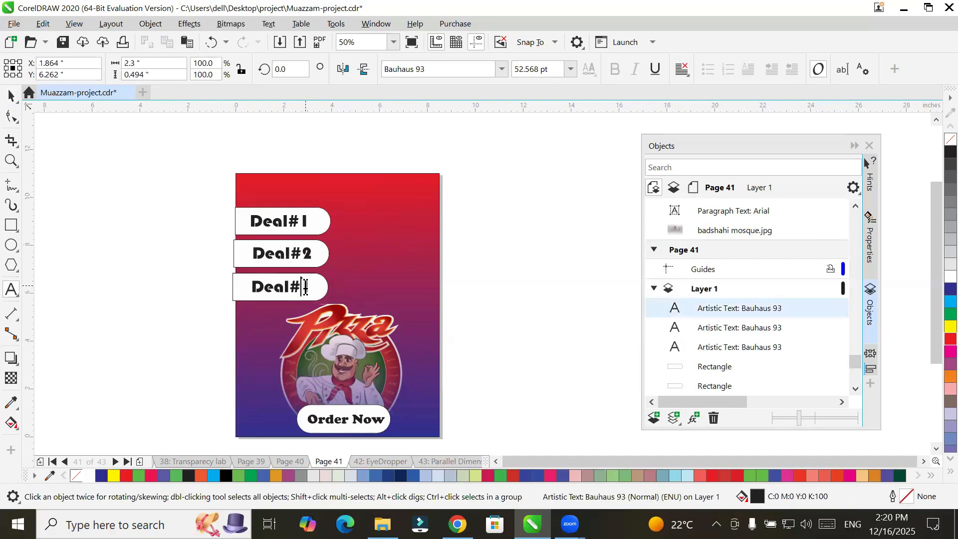
{"action": "key", "text": "Delete"}
{"action": "type", "text": "3"}
{"action": "left_click", "coordinate": [11, 96]}
{"action": "left_click", "coordinate": [88, 222]}
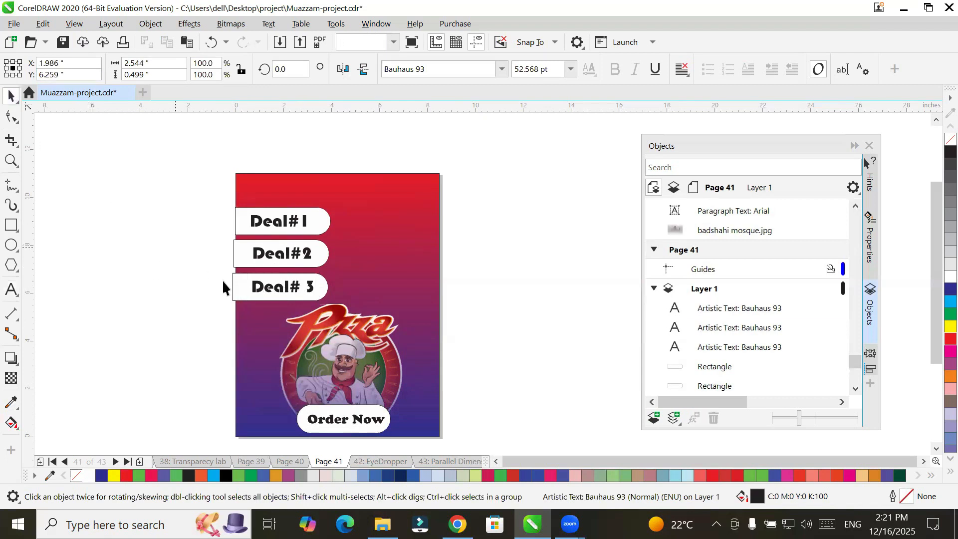
Step: Shift the lowest white bar slightly right, and left-align all three deal bars to the page edge
{"action": "left_click", "coordinate": [248, 293]}
{"action": "left_click_drag", "start_coordinate": [248, 293], "coordinate": [254, 293]}
{"action": "left_click", "coordinate": [249, 256], "text": "shift"}
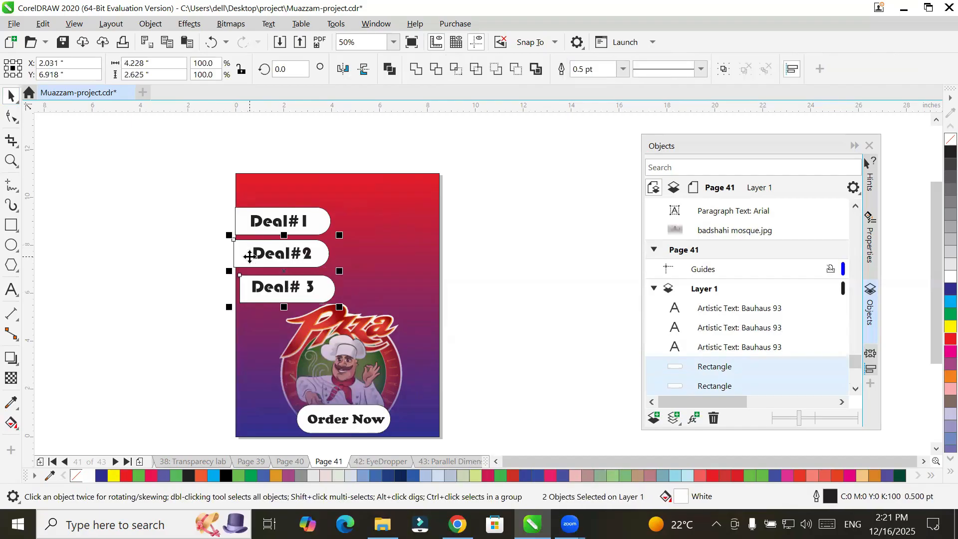
{"action": "left_click", "coordinate": [245, 213], "text": "shift"}
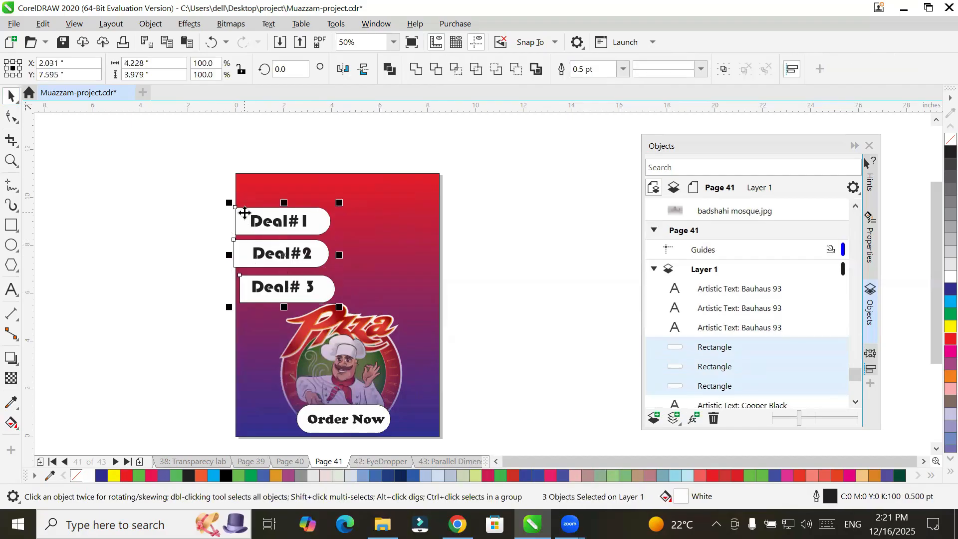
{"action": "left_click", "coordinate": [792, 72]}
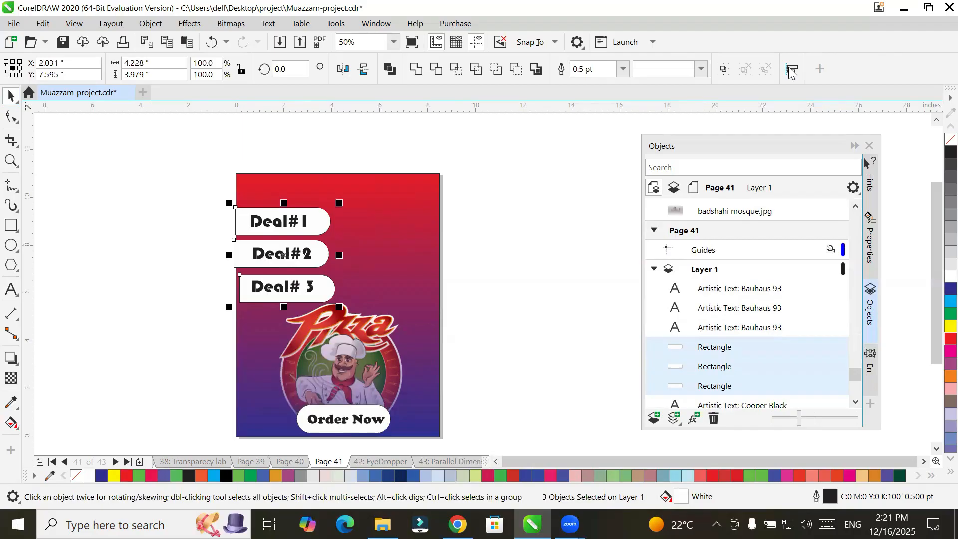
{"action": "left_click", "coordinate": [791, 71]}
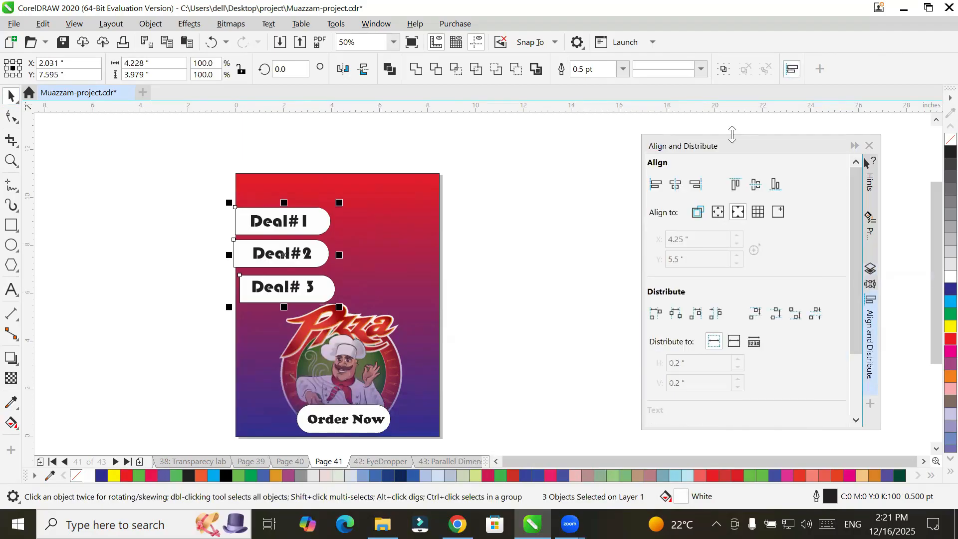
{"action": "left_click", "coordinate": [717, 214]}
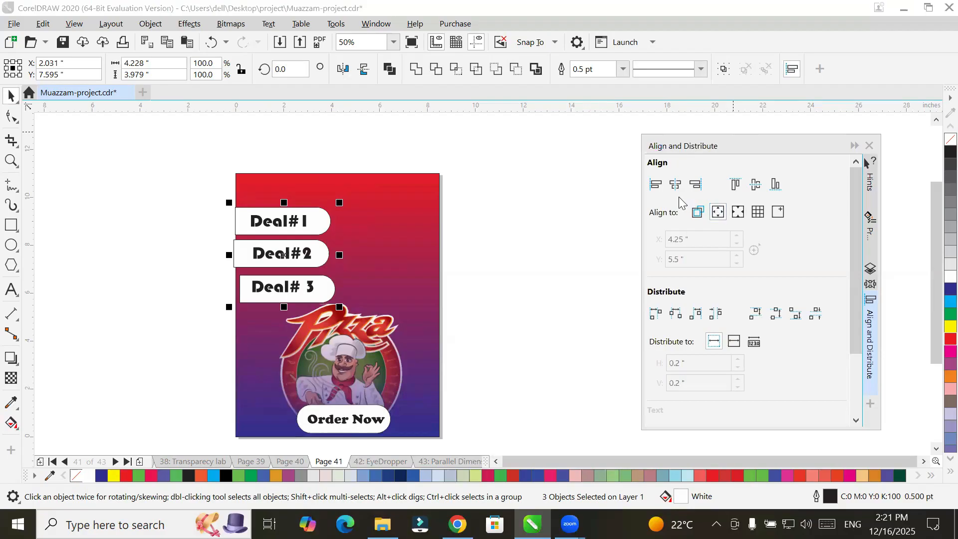
{"action": "left_click", "coordinate": [656, 185]}
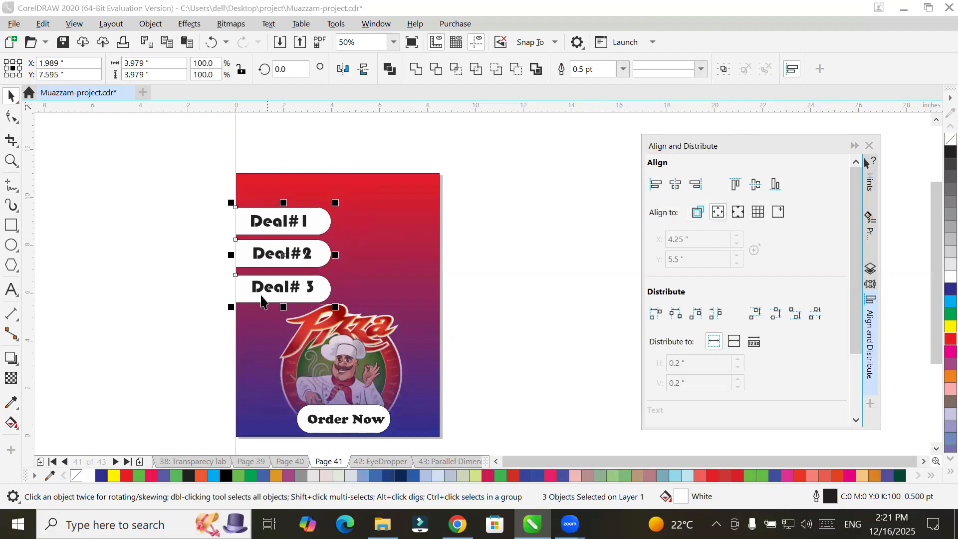
Step: Distribute the three white bars evenly by their top edges, with alignment set to the active objects
{"action": "scroll", "coordinate": [277, 279], "scroll_direction": "up", "scroll_amount": 2}
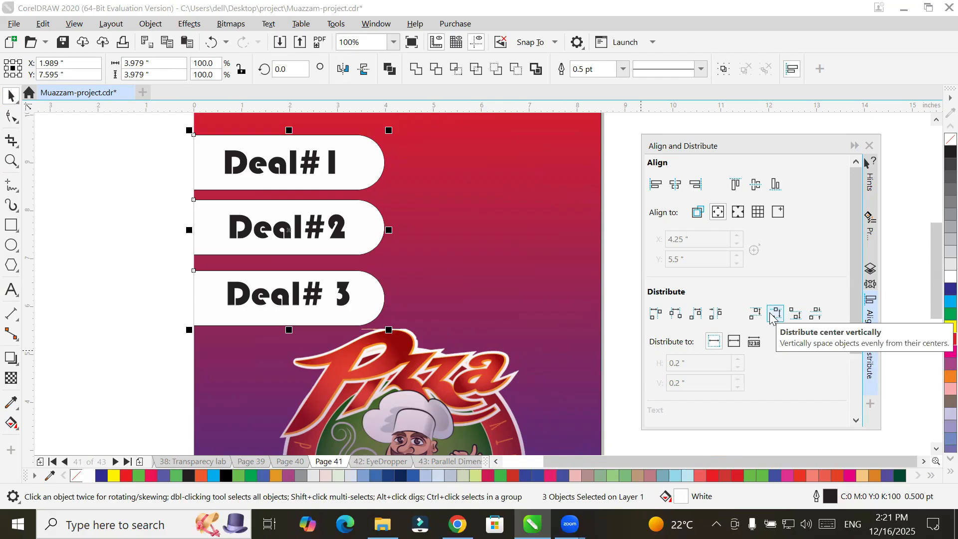
{"action": "left_click", "coordinate": [698, 213]}
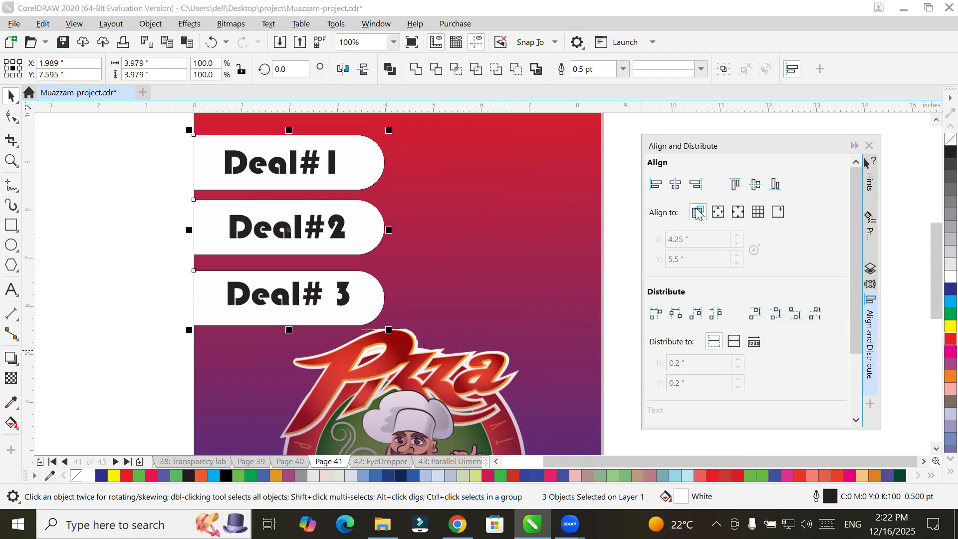
{"action": "left_click", "coordinate": [755, 314]}
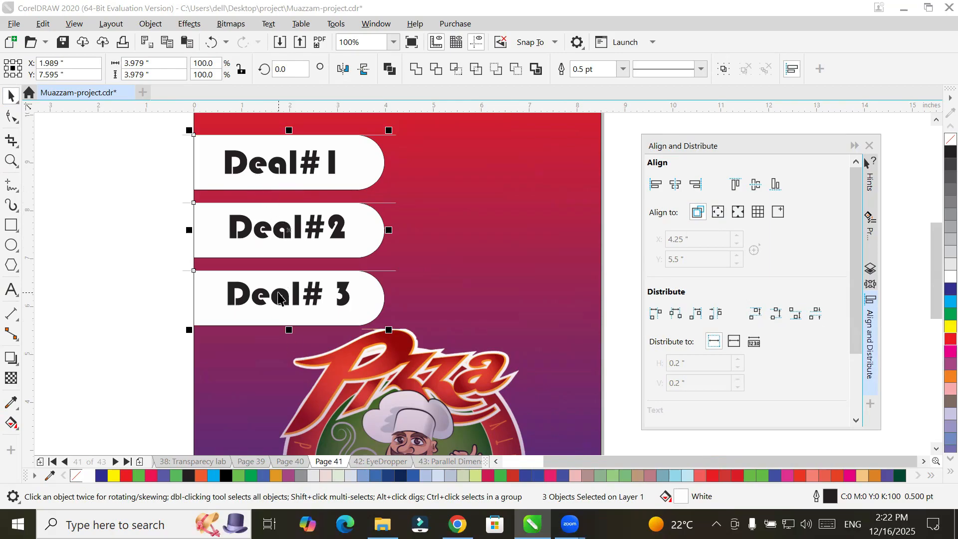
Step: Undo the last distribution of the three white deal bars and distribute them evenly by their top edges again
{"action": "key", "text": "ctrl+z"}
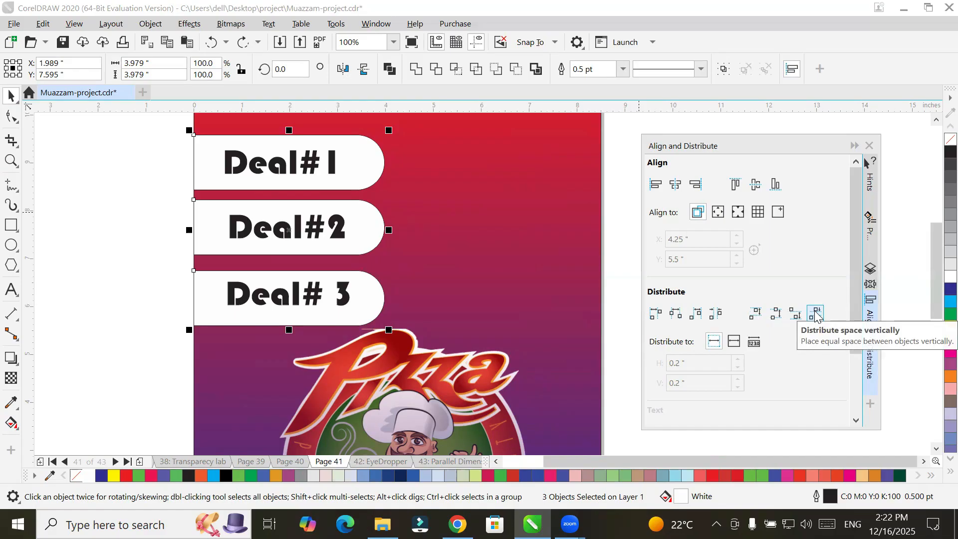
{"action": "left_click", "coordinate": [754, 313]}
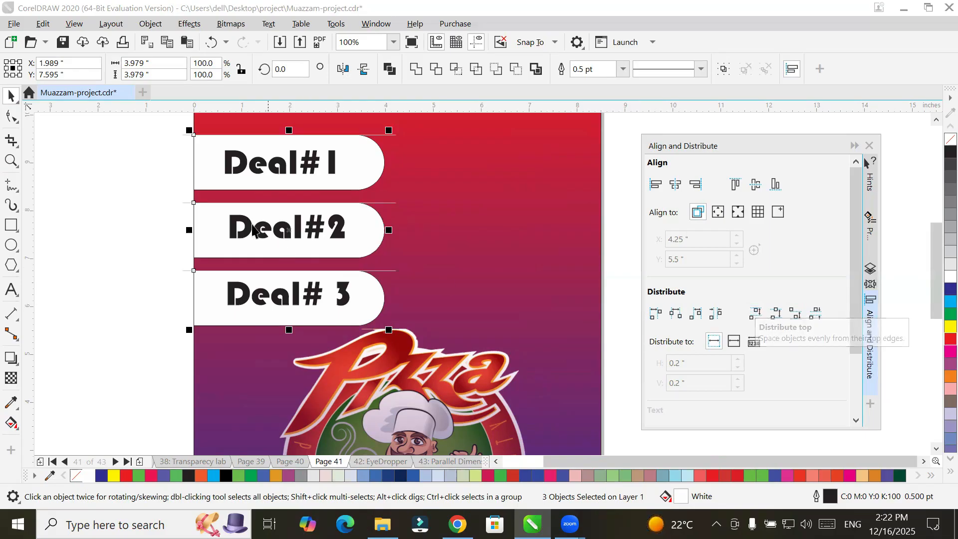
{"action": "left_click", "coordinate": [97, 208]}
{"action": "scroll", "coordinate": [203, 258], "scroll_direction": "down", "scroll_amount": 3}
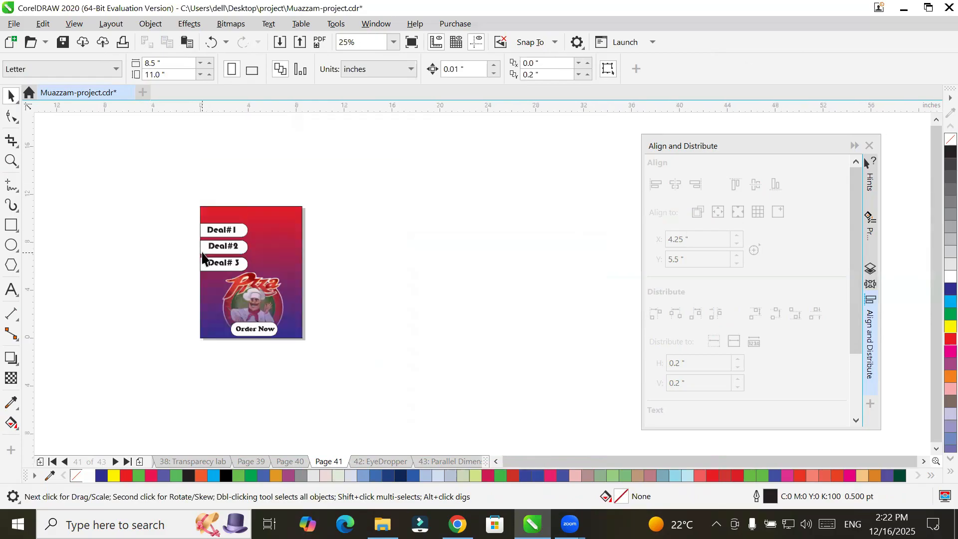
{"action": "scroll", "coordinate": [204, 258], "scroll_direction": "up", "scroll_amount": 3}
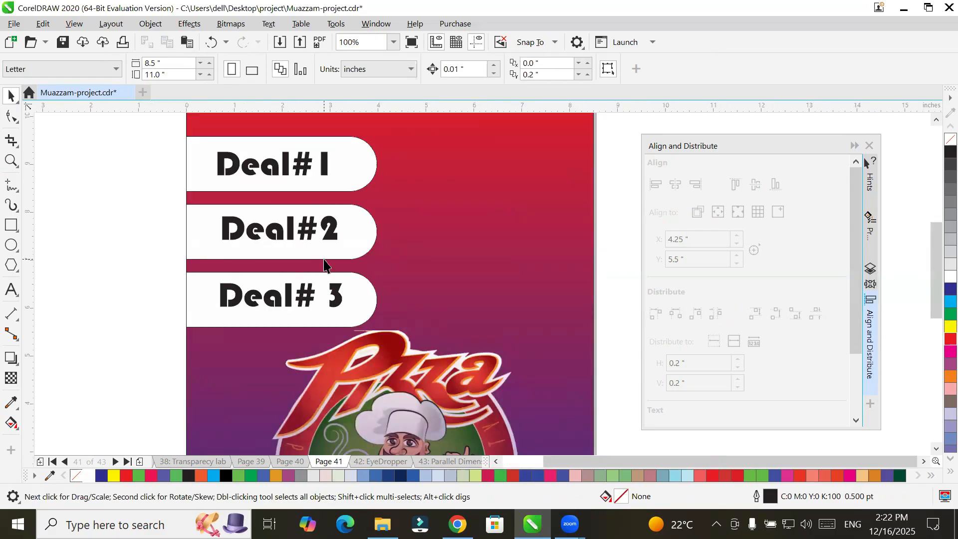
Step: Import b1.png, fastfooditem- (12).jpg and Pizza plus.png, placing them as small images in a column beside the three deal bars
{"action": "scroll", "coordinate": [324, 265], "scroll_direction": "down", "scroll_amount": 3}
{"action": "left_click", "coordinate": [275, 42]}
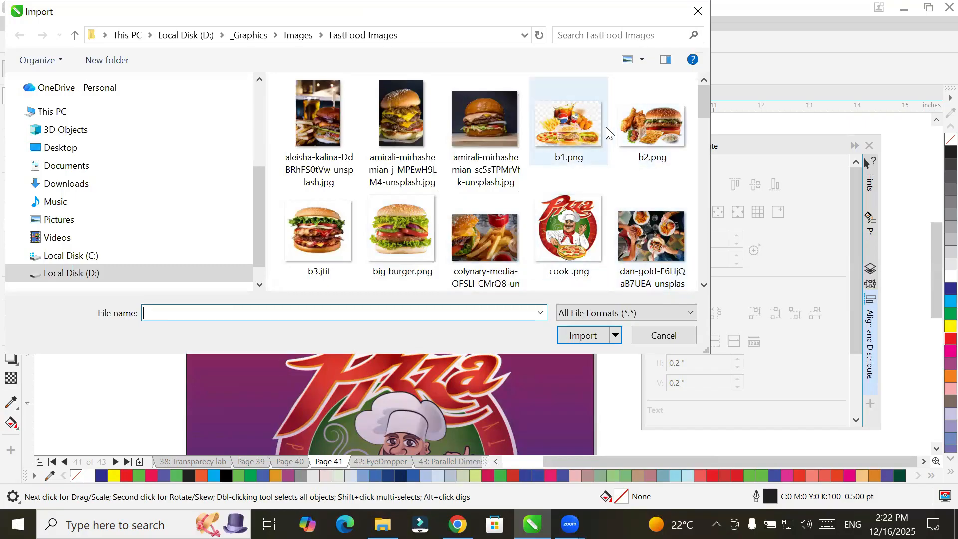
{"action": "left_click", "coordinate": [588, 126]}
{"action": "scroll", "coordinate": [476, 197], "scroll_direction": "down", "scroll_amount": 5}
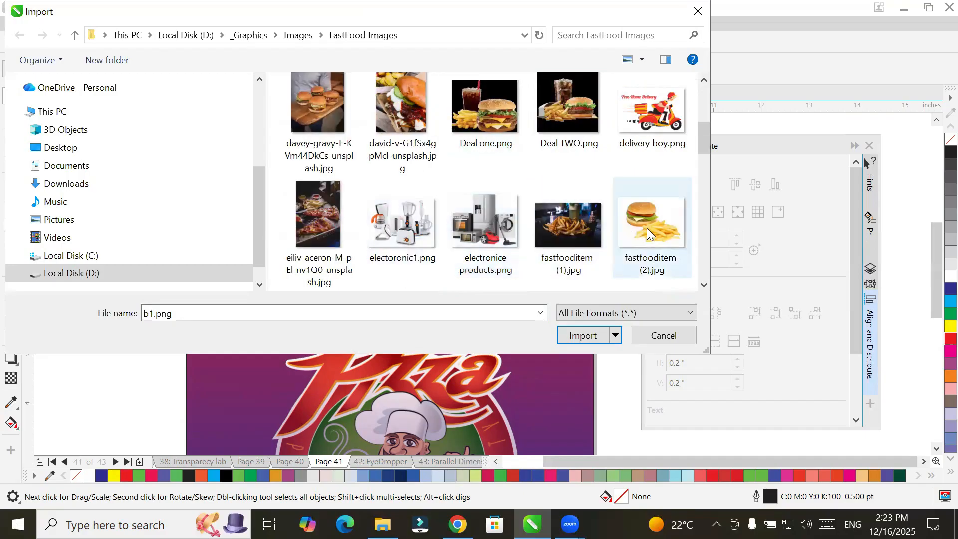
{"action": "scroll", "coordinate": [584, 225], "scroll_direction": "down", "scroll_amount": 5}
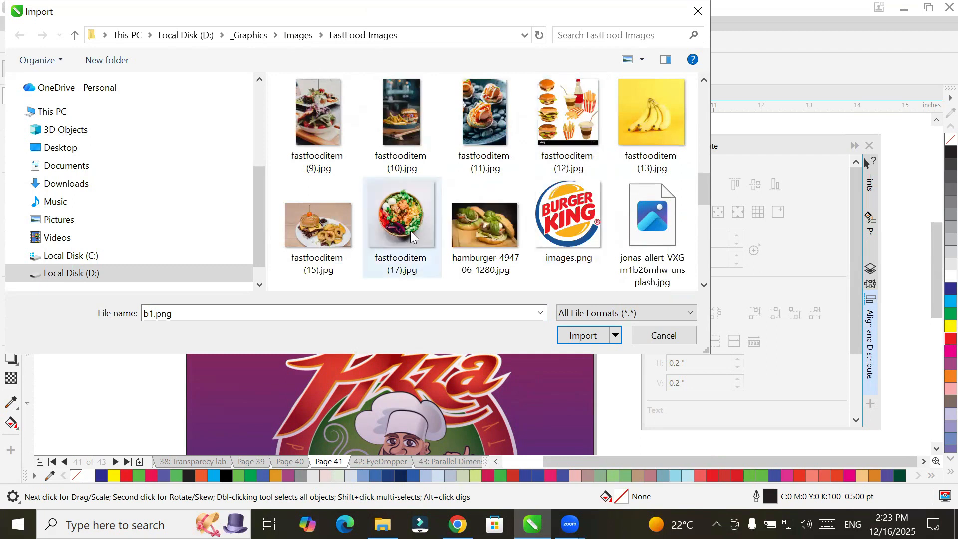
{"action": "left_click", "coordinate": [583, 140], "text": "ctrl"}
{"action": "scroll", "coordinate": [596, 160], "scroll_direction": "down", "scroll_amount": 3}
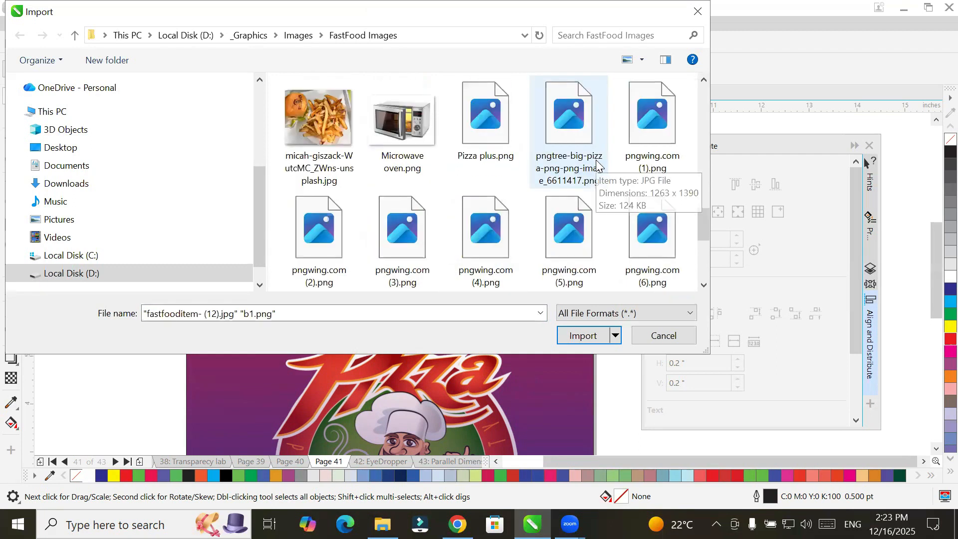
{"action": "left_click", "coordinate": [504, 134], "text": "ctrl"}
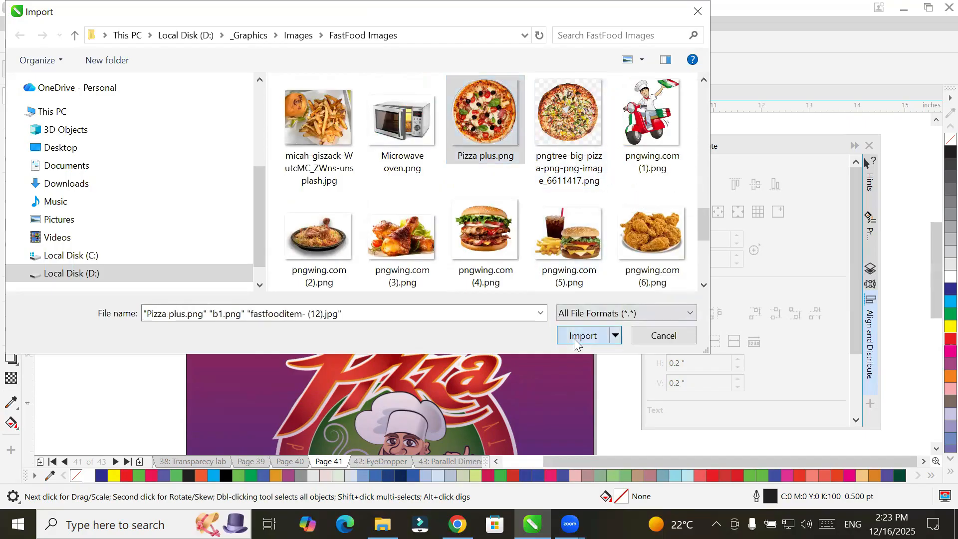
{"action": "left_click", "coordinate": [583, 335]}
{"action": "left_click_drag", "start_coordinate": [426, 140], "coordinate": [561, 210]}
{"action": "left_click_drag", "start_coordinate": [429, 207], "coordinate": [507, 325]}
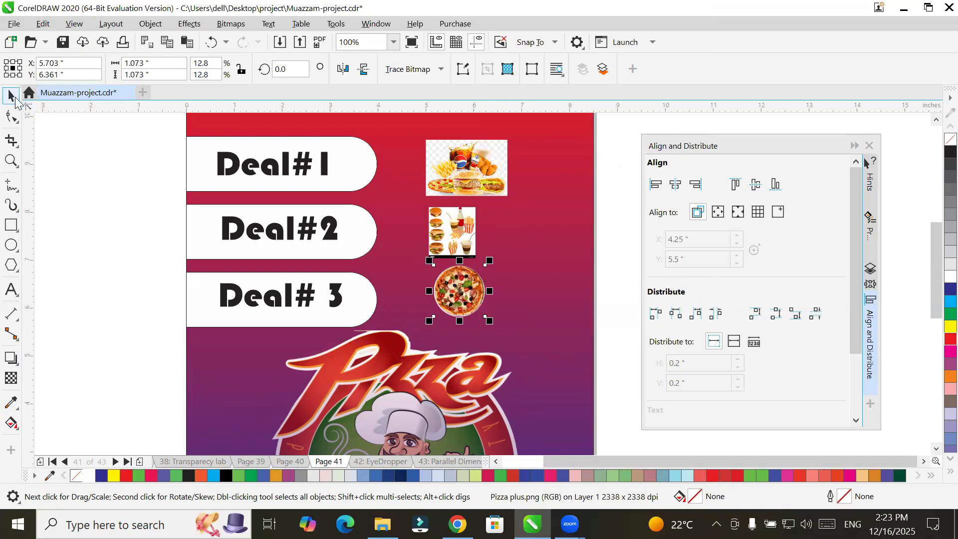
Step: Try left and right alignment on the three food images, and align them on their common horizontal center
{"action": "left_click", "coordinate": [462, 175]}
{"action": "left_click", "coordinate": [462, 225], "text": "shift"}
{"action": "left_click", "coordinate": [468, 294], "text": "shift"}
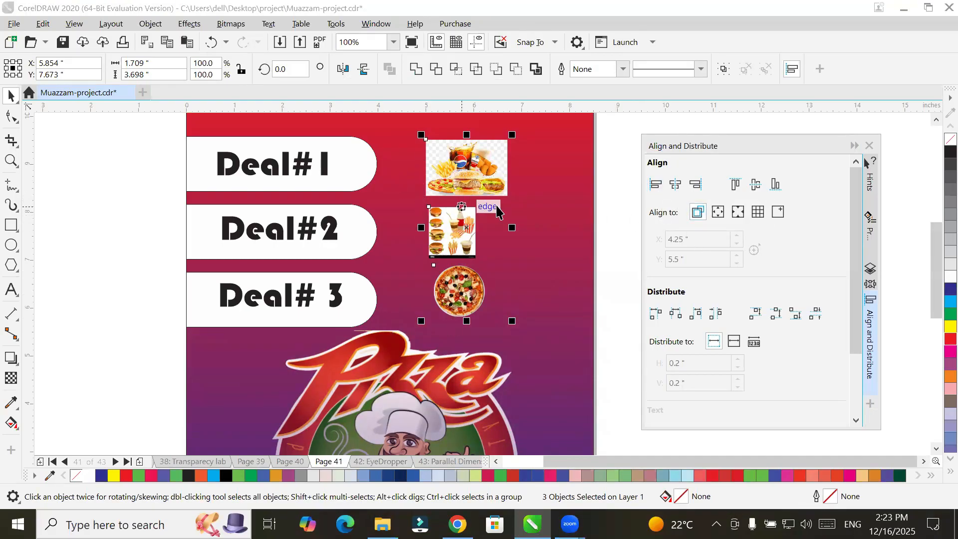
{"action": "left_click", "coordinate": [679, 189]}
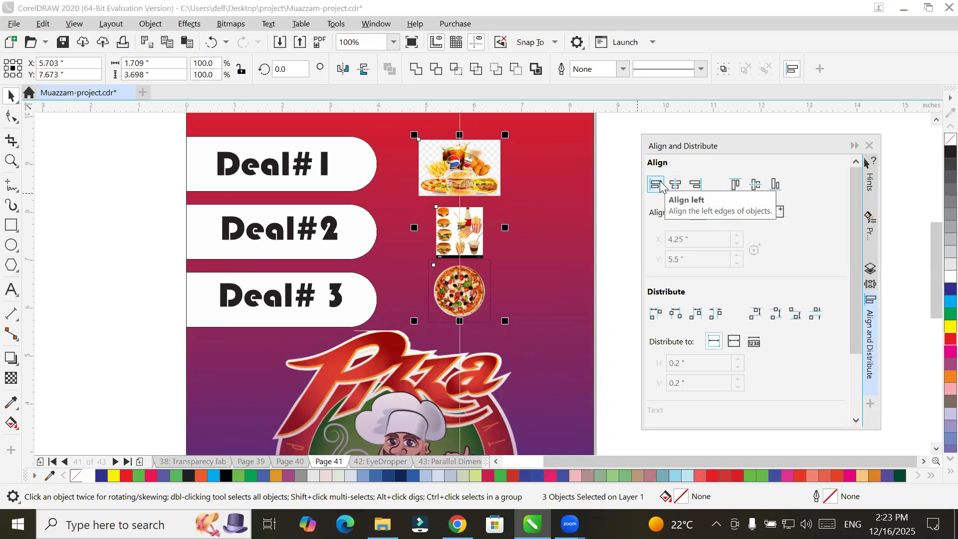
{"action": "left_click", "coordinate": [658, 186]}
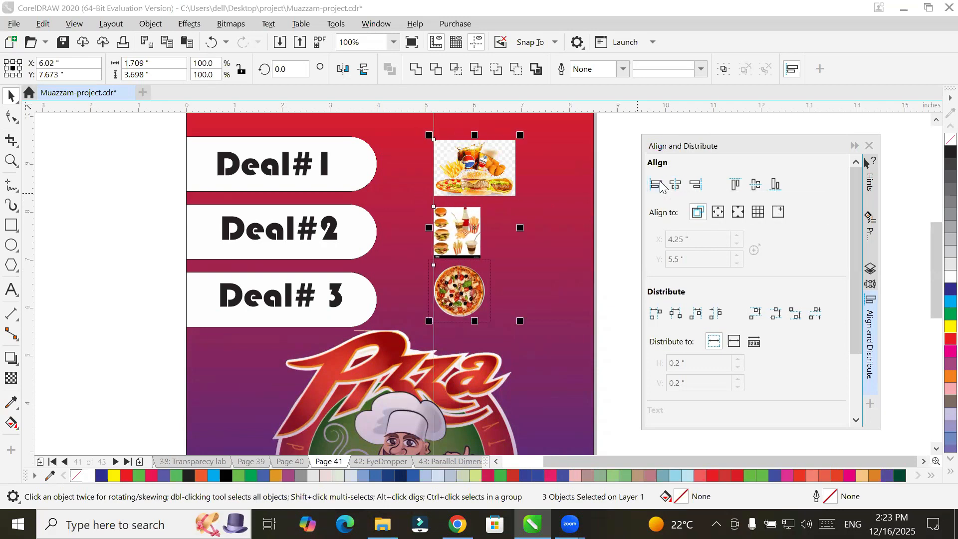
{"action": "left_click", "coordinate": [690, 186]}
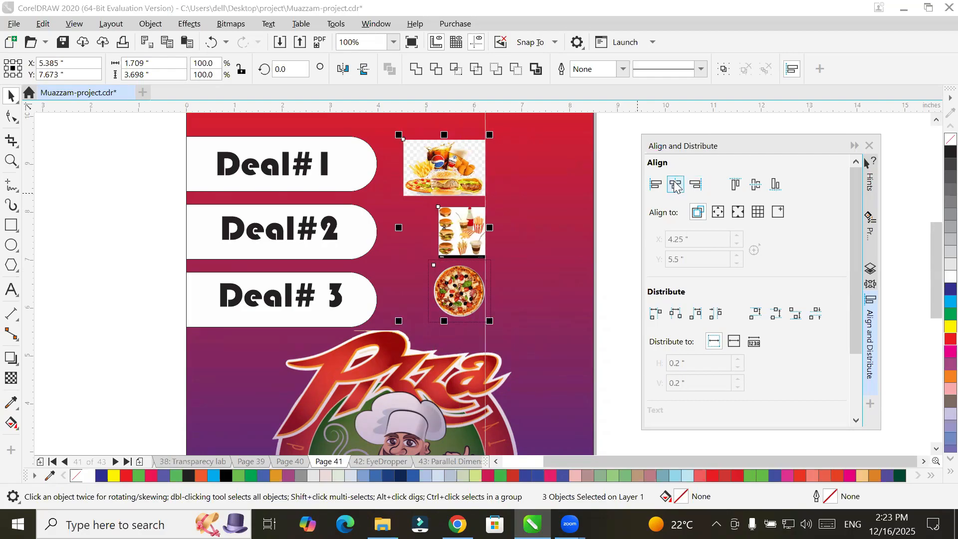
{"action": "left_click", "coordinate": [676, 187]}
{"action": "left_click", "coordinate": [126, 201]}
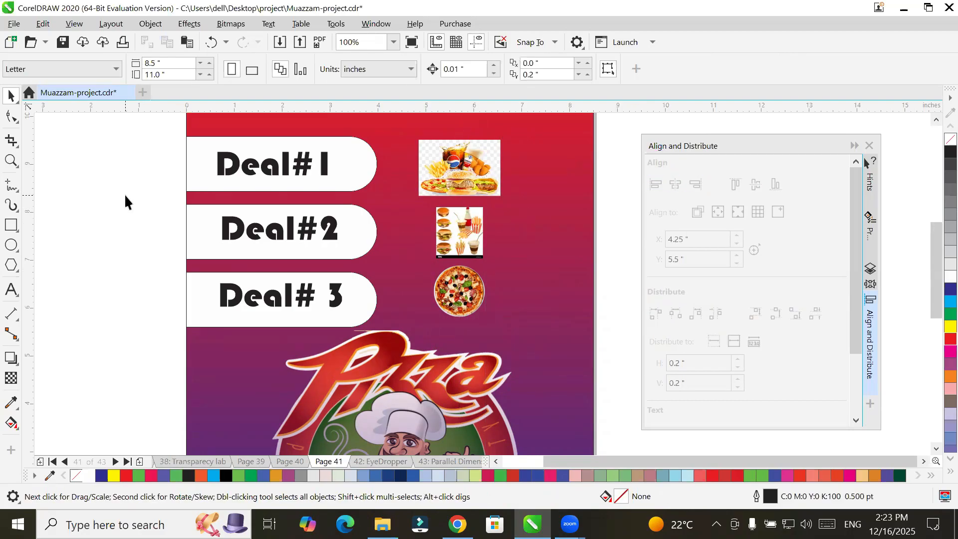
{"action": "scroll", "coordinate": [129, 204], "scroll_direction": "down", "scroll_amount": 2}
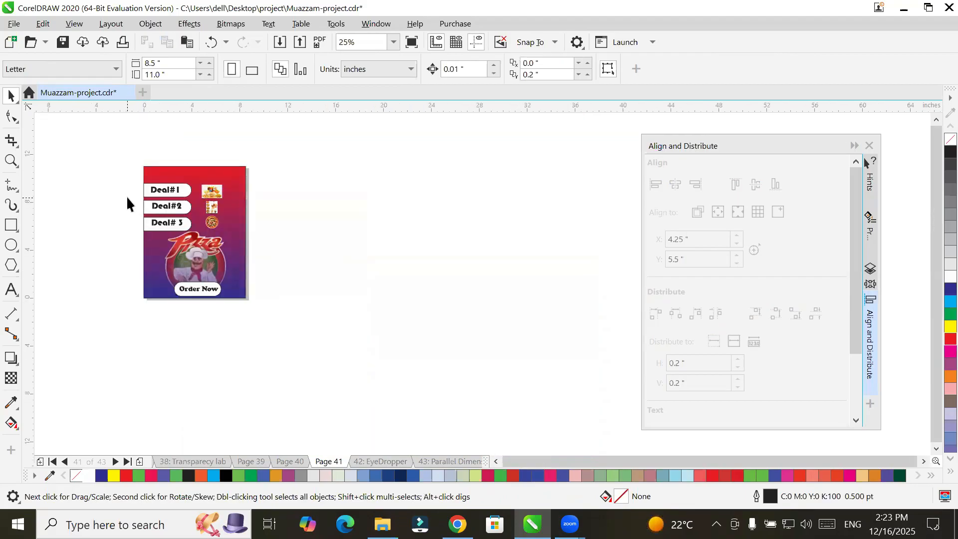
{"action": "scroll", "coordinate": [128, 199], "scroll_direction": "up", "scroll_amount": 1}
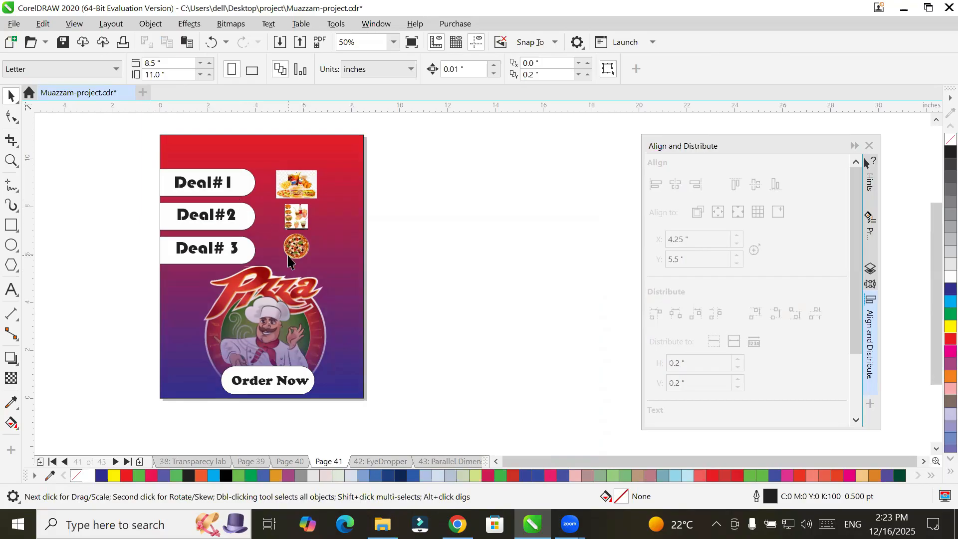
Step: Apply a vector pattern transparency to the gradient background rectangle, using the large overlapping circles pattern
{"action": "left_click", "coordinate": [351, 264]}
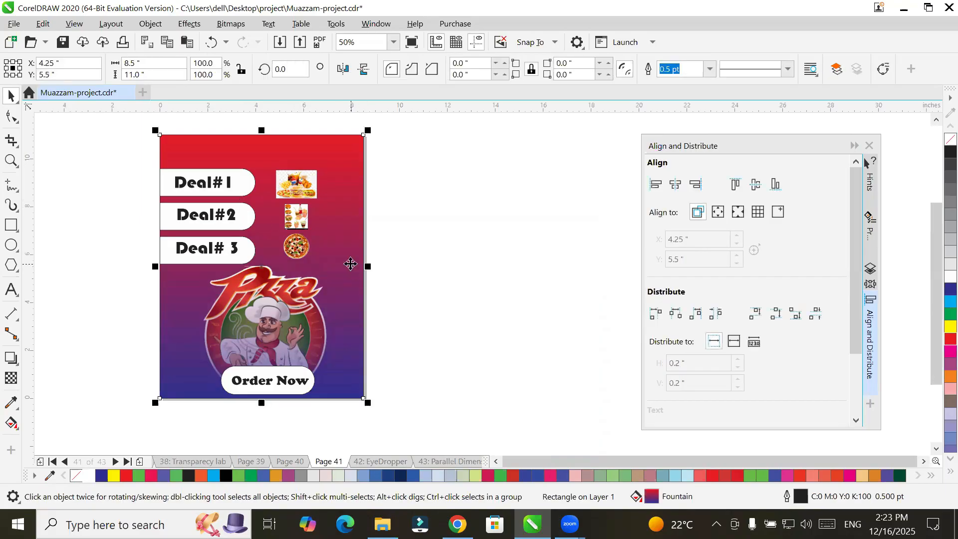
{"action": "left_click", "coordinate": [10, 379]}
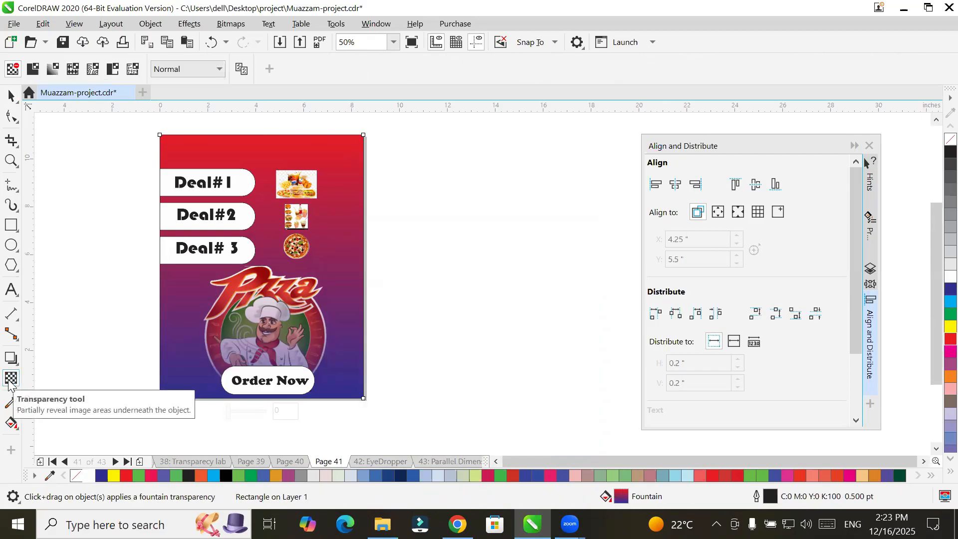
{"action": "left_click", "coordinate": [71, 71]}
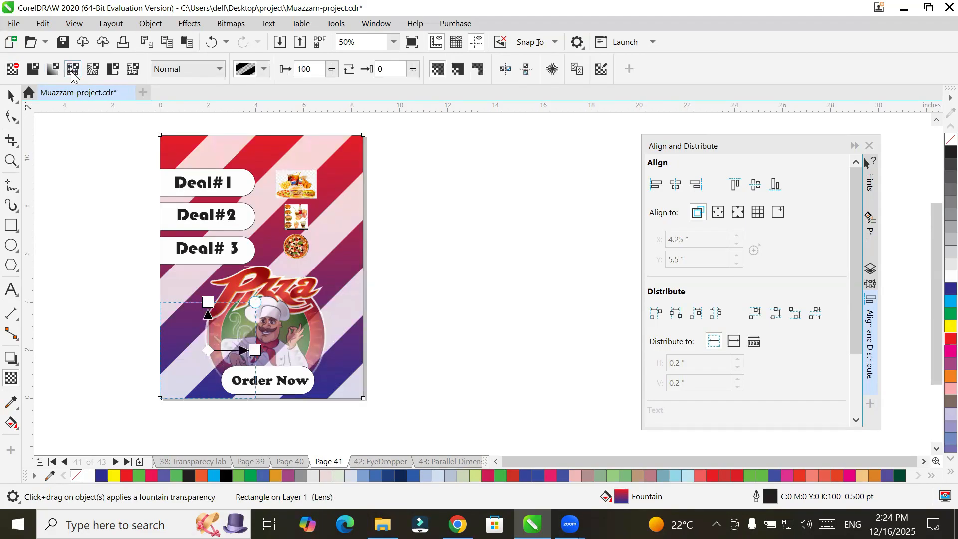
{"action": "left_click", "coordinate": [263, 69]}
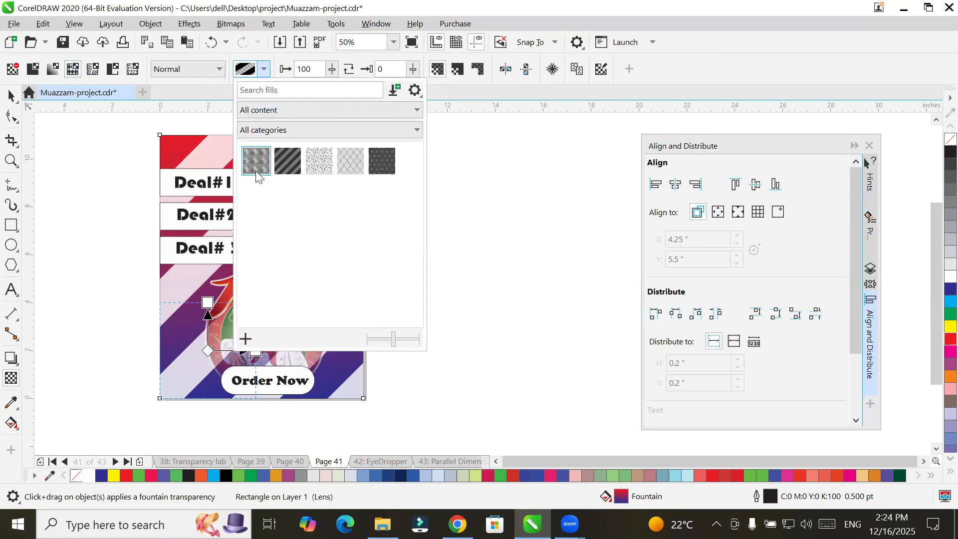
{"action": "left_click", "coordinate": [255, 162]}
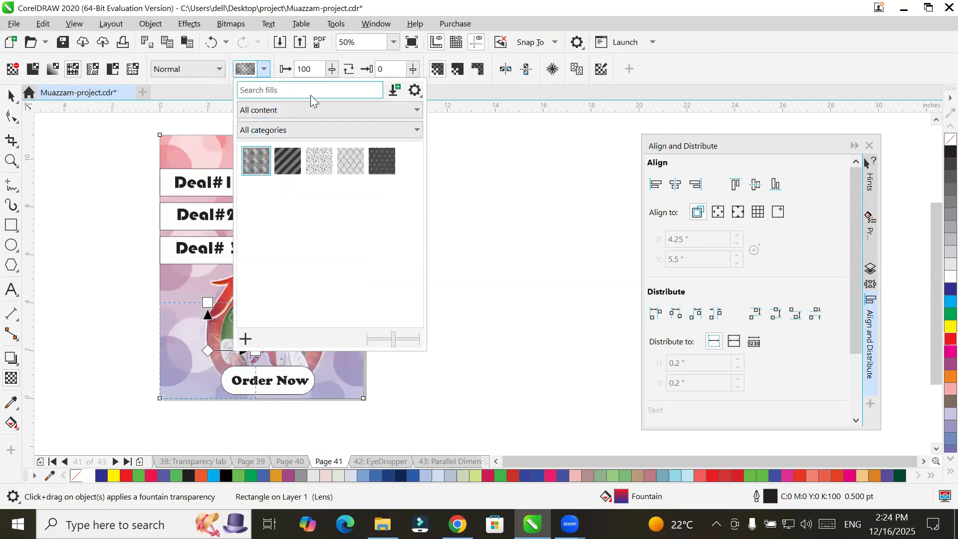
Step: Collapse the Align and Distribute docker to free the space around the flyer
{"action": "left_click", "coordinate": [925, 463]}
{"action": "left_click", "coordinate": [925, 463]}
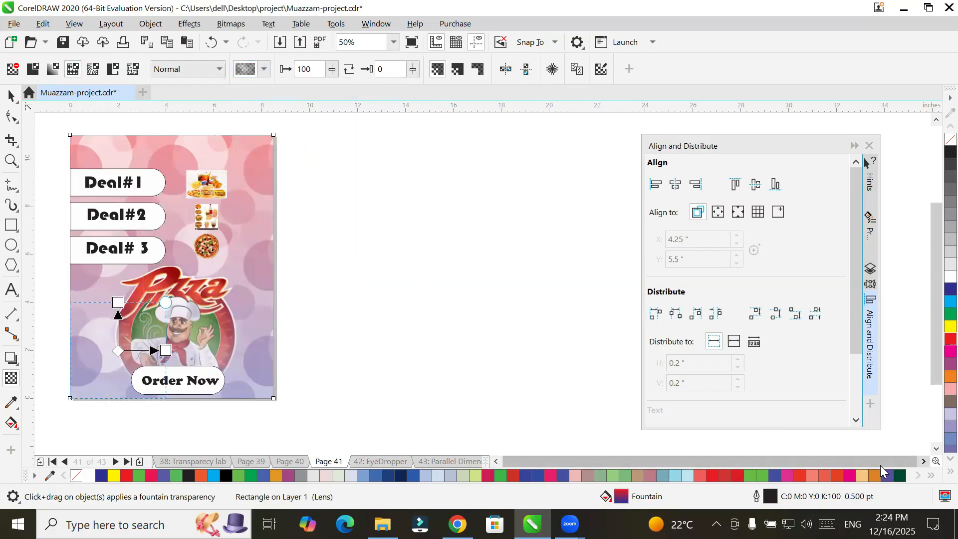
{"action": "left_click", "coordinate": [495, 461]}
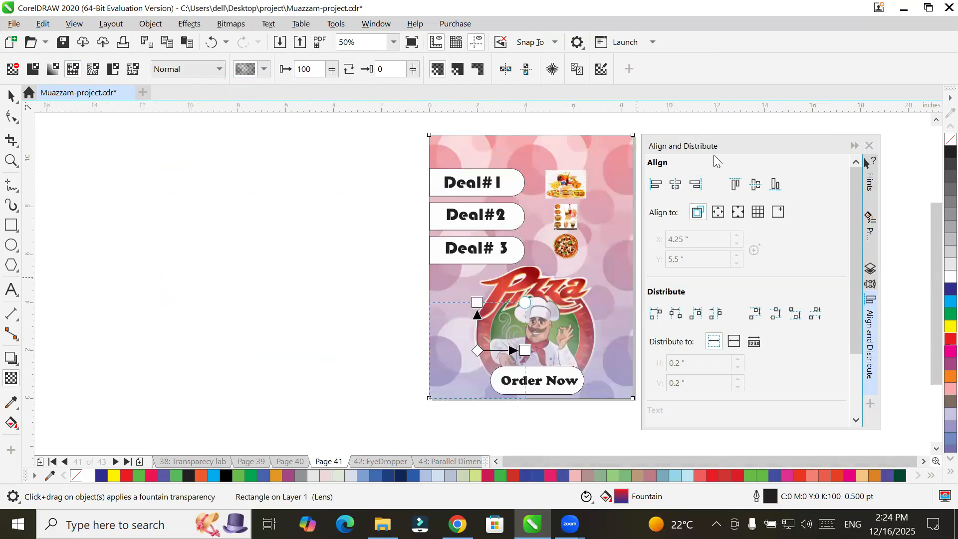
{"action": "left_click", "coordinate": [854, 145]}
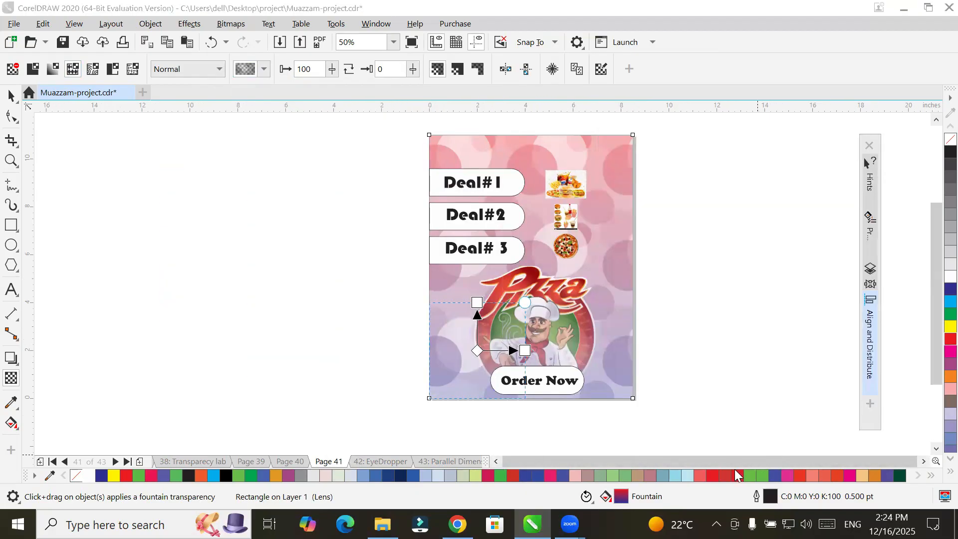
Step: Try the diagonal stripe pattern and the dotted Vector Pattern 174 as the background rectangle's transparency
{"action": "left_click", "coordinate": [265, 69]}
{"action": "left_click", "coordinate": [285, 160]}
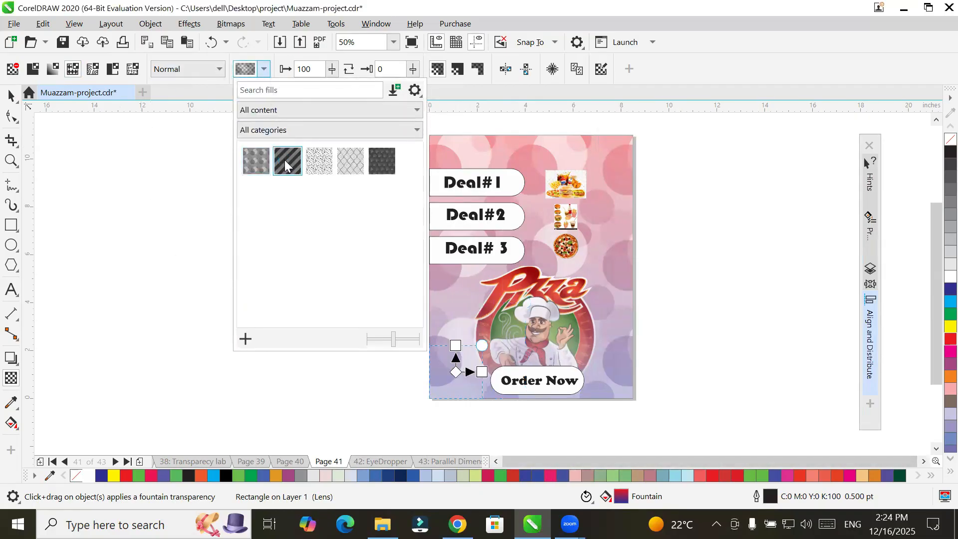
{"action": "left_click", "coordinate": [264, 70]}
{"action": "left_click", "coordinate": [264, 70]}
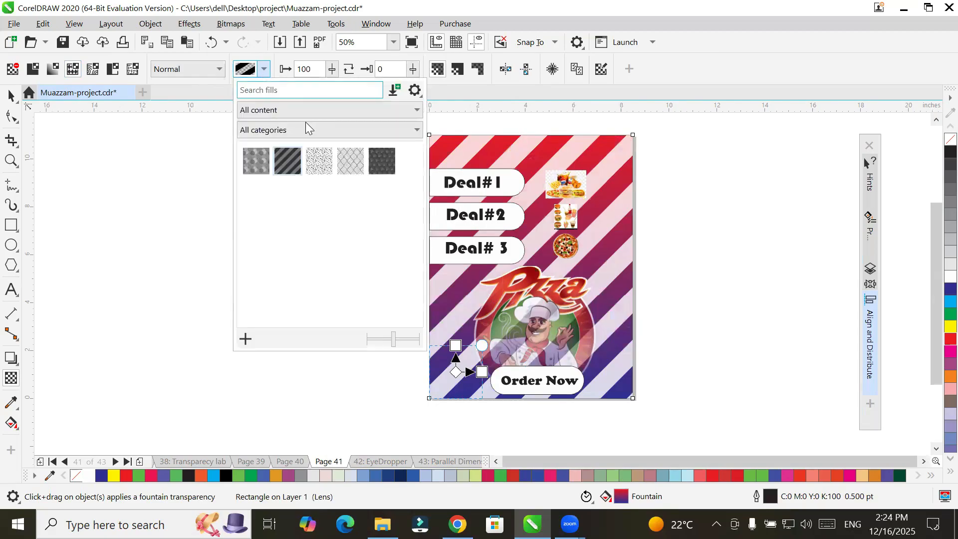
{"action": "left_click", "coordinate": [328, 165]}
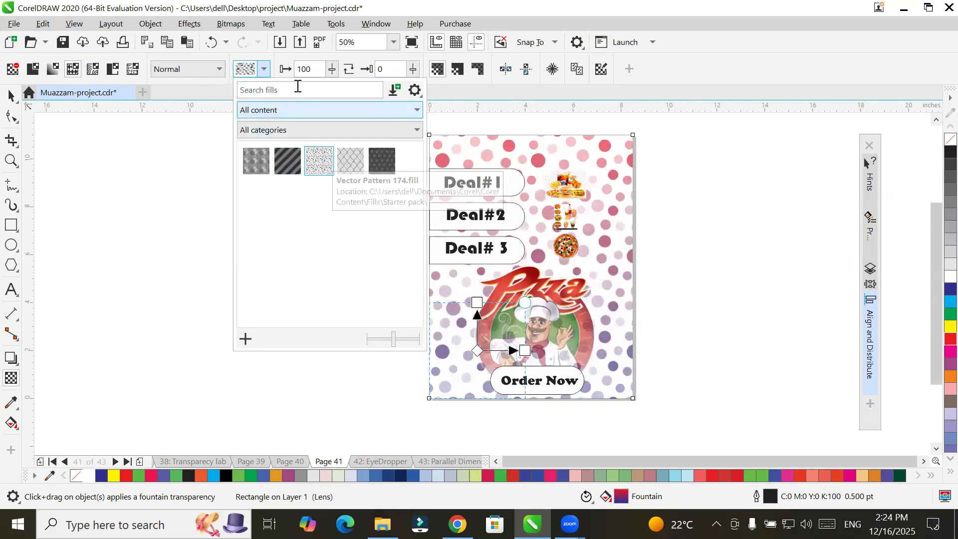
Step: Change the background rectangle's transparency pattern to Vector Pattern 281
{"action": "left_click", "coordinate": [265, 70]}
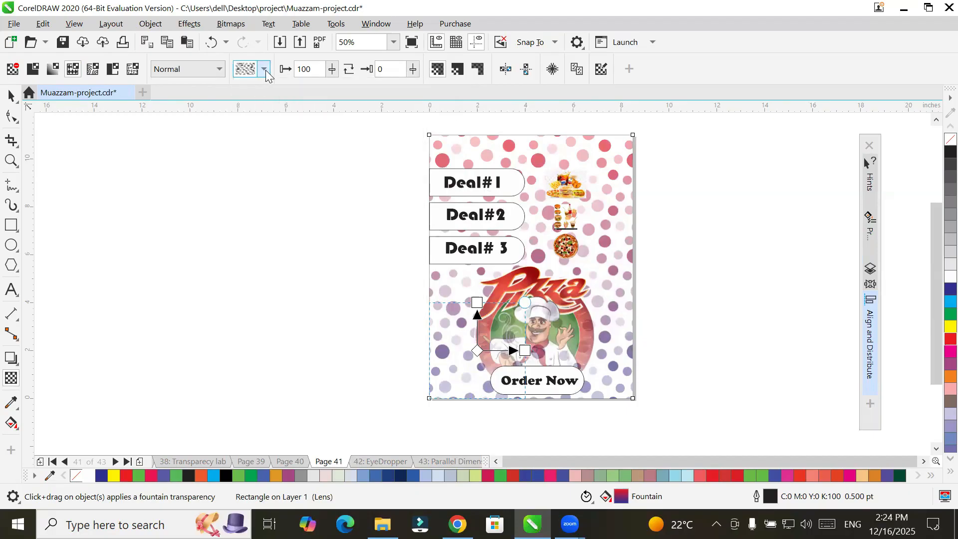
{"action": "left_click", "coordinate": [266, 70]}
{"action": "left_click", "coordinate": [375, 158]}
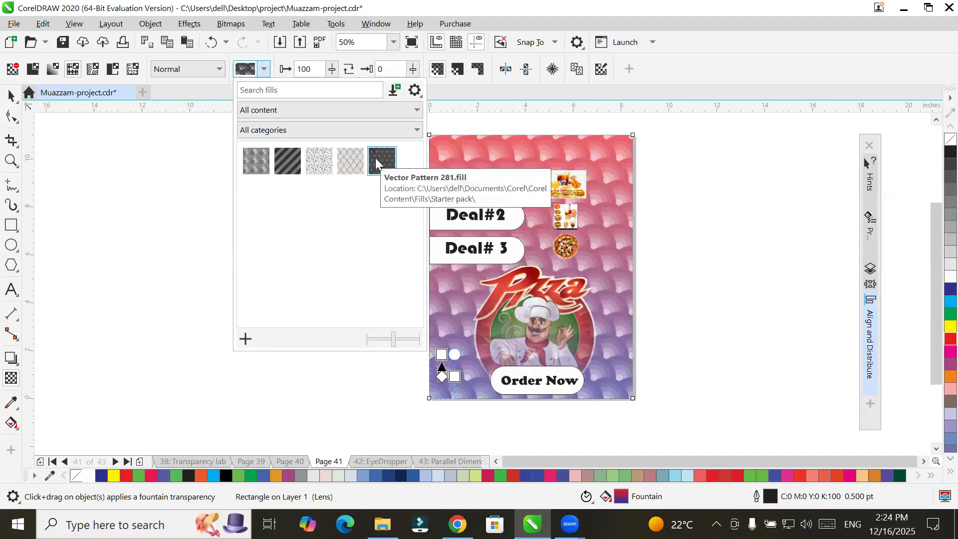
{"action": "left_click", "coordinate": [266, 69]}
{"action": "left_click", "coordinate": [266, 70]}
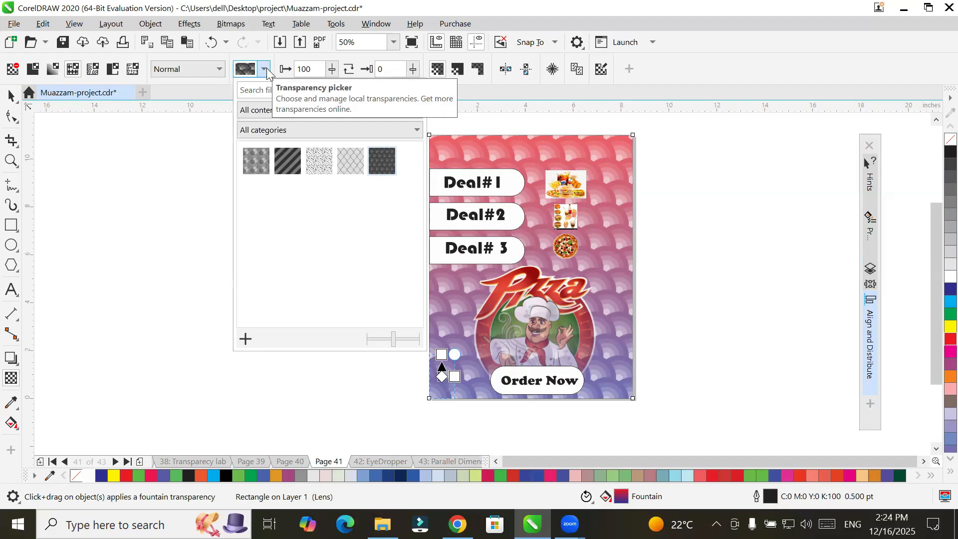
{"action": "left_click", "coordinate": [267, 69]}
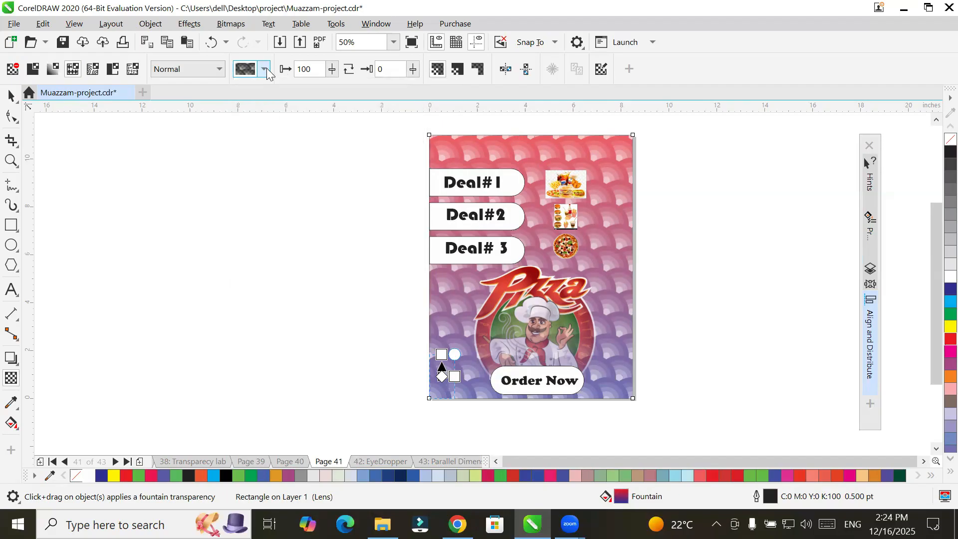
Step: Swap the pattern's foreground and background transparency back and forth, leaving the foreground at 0 and the background at 100
{"action": "left_click", "coordinate": [350, 69]}
{"action": "left_click", "coordinate": [350, 70]}
{"action": "left_click", "coordinate": [349, 69]}
{"action": "left_click", "coordinate": [349, 70]}
{"action": "left_click", "coordinate": [350, 69]}
{"action": "left_click", "coordinate": [350, 69]}
{"action": "left_click", "coordinate": [350, 70]}
{"action": "left_click", "coordinate": [350, 69]}
{"action": "left_click", "coordinate": [350, 69]}
{"action": "left_click", "coordinate": [350, 70]}
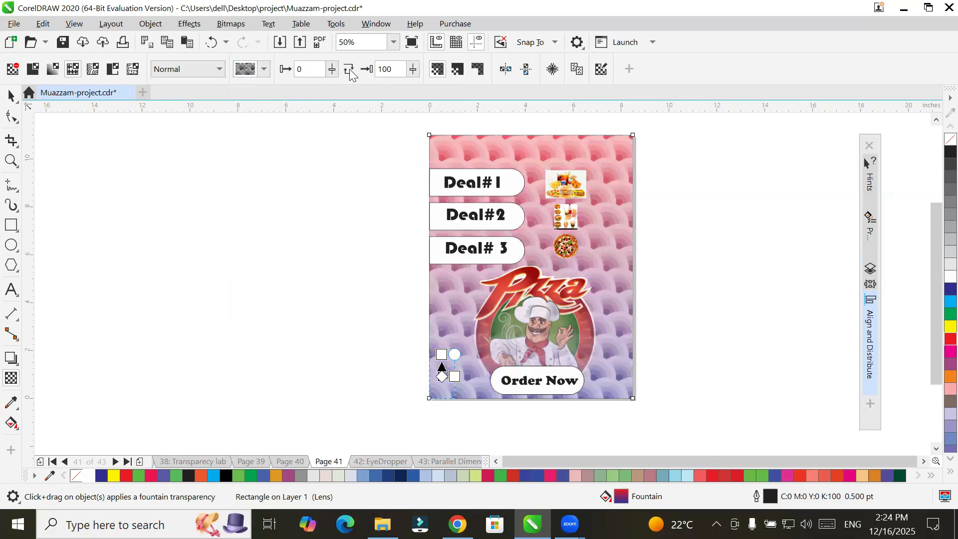
{"action": "left_click", "coordinate": [350, 69]}
{"action": "left_click", "coordinate": [350, 69]}
{"action": "left_click", "coordinate": [350, 70]}
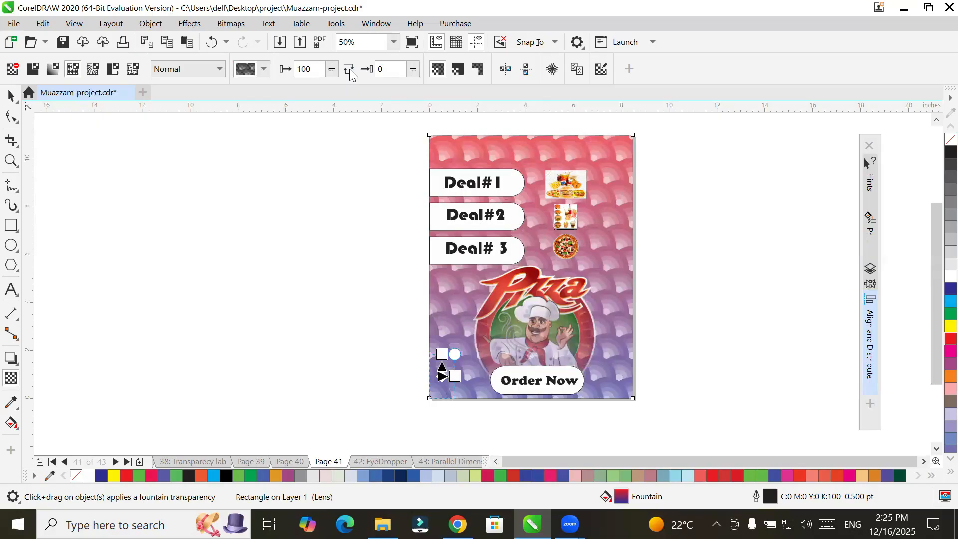
{"action": "left_click", "coordinate": [350, 70]}
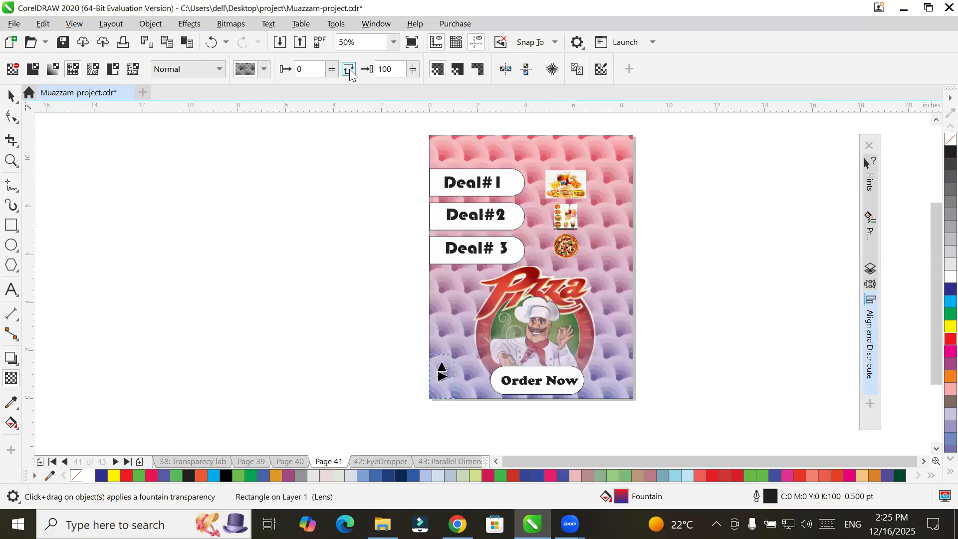
Step: Swap to foreground 100 and background 0, and apply a bitmap pattern transparency to the background rectangle, settling on the Bricks pattern
{"action": "left_click", "coordinate": [350, 70]}
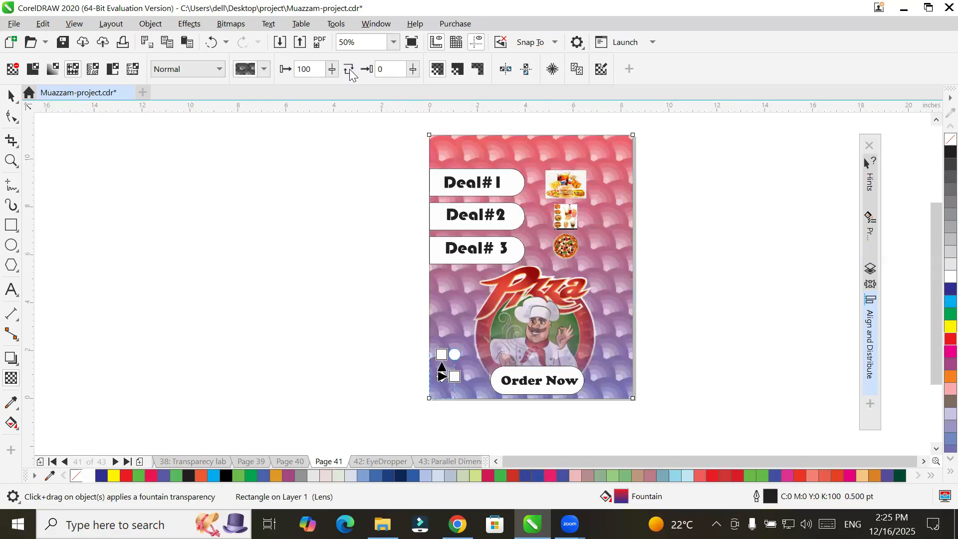
{"action": "left_click", "coordinate": [94, 73]}
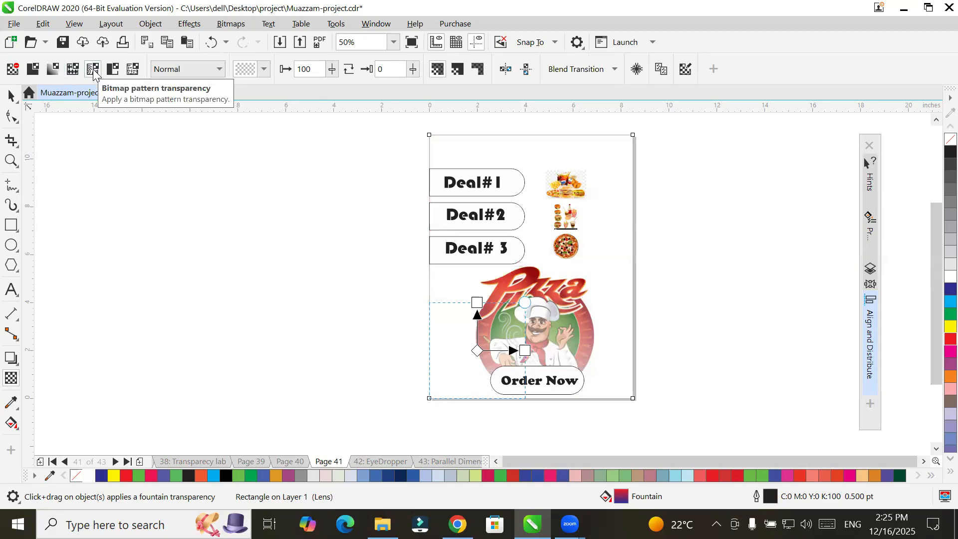
{"action": "left_click", "coordinate": [268, 69]}
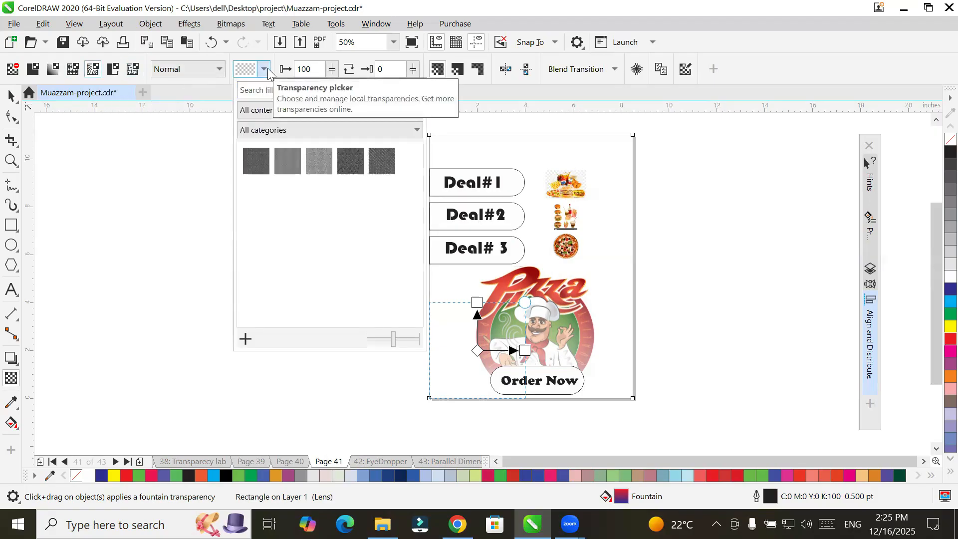
{"action": "left_click", "coordinate": [319, 163]}
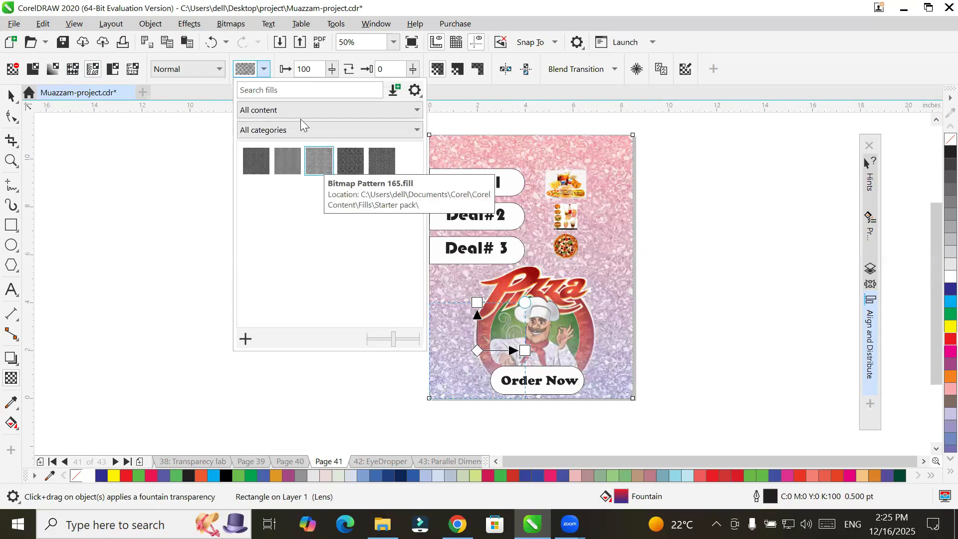
{"action": "left_click", "coordinate": [350, 156]}
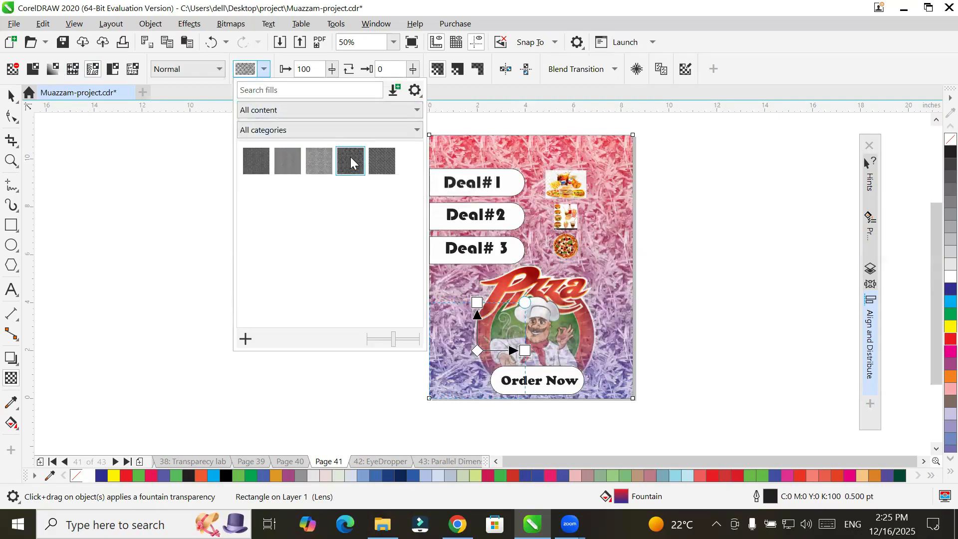
{"action": "left_click", "coordinate": [377, 164]}
{"action": "left_click", "coordinate": [259, 166]}
{"action": "left_click", "coordinate": [248, 68]}
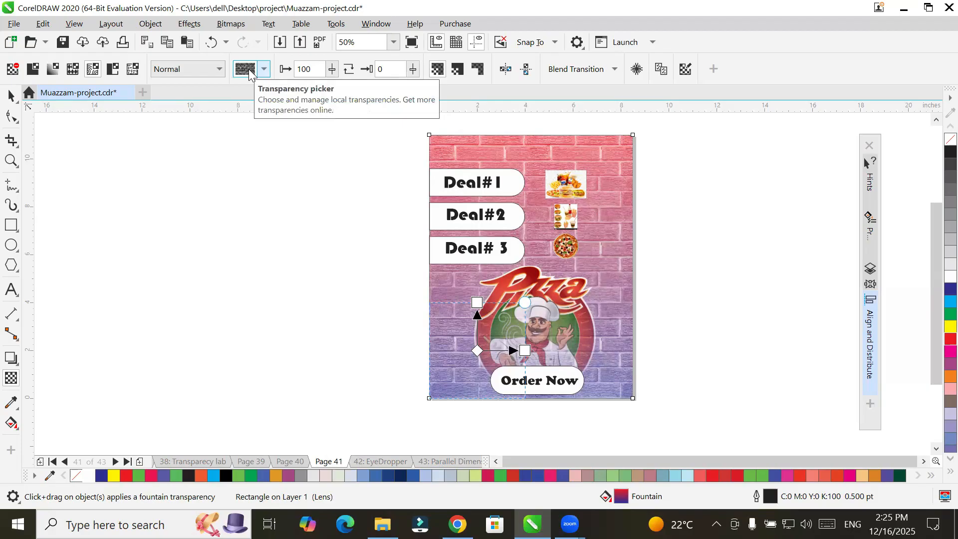
Step: Edit the transparency and use Furit (19).jpg from the Images\Fruits folder as the bitmap pattern's source image
{"action": "left_click", "coordinate": [686, 72]}
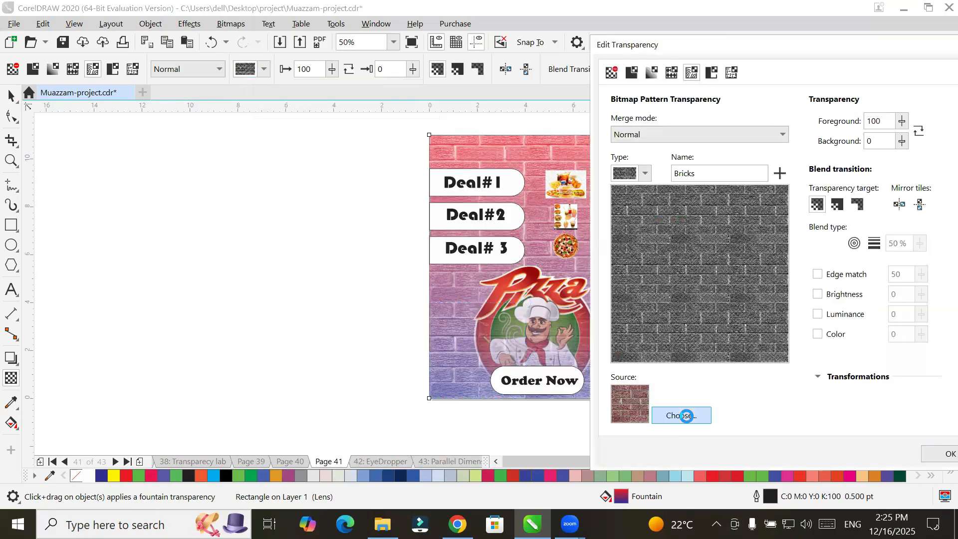
{"action": "left_click", "coordinate": [683, 414]}
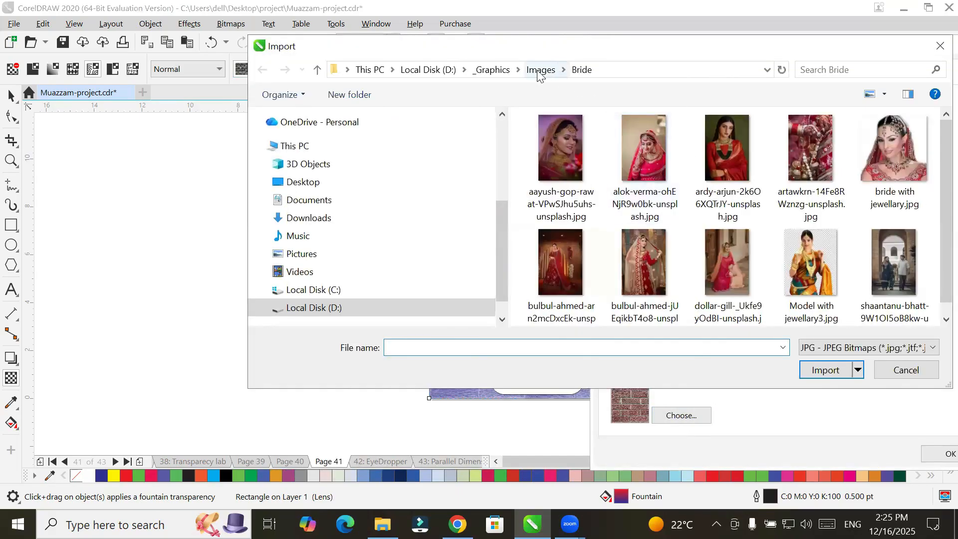
{"action": "left_click", "coordinate": [539, 70]}
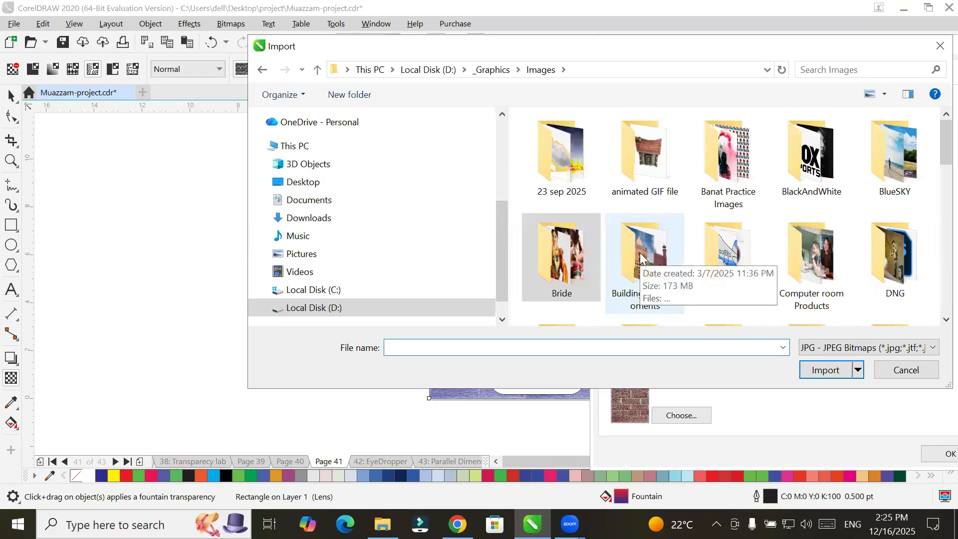
{"action": "scroll", "coordinate": [641, 255], "scroll_direction": "down", "scroll_amount": 3}
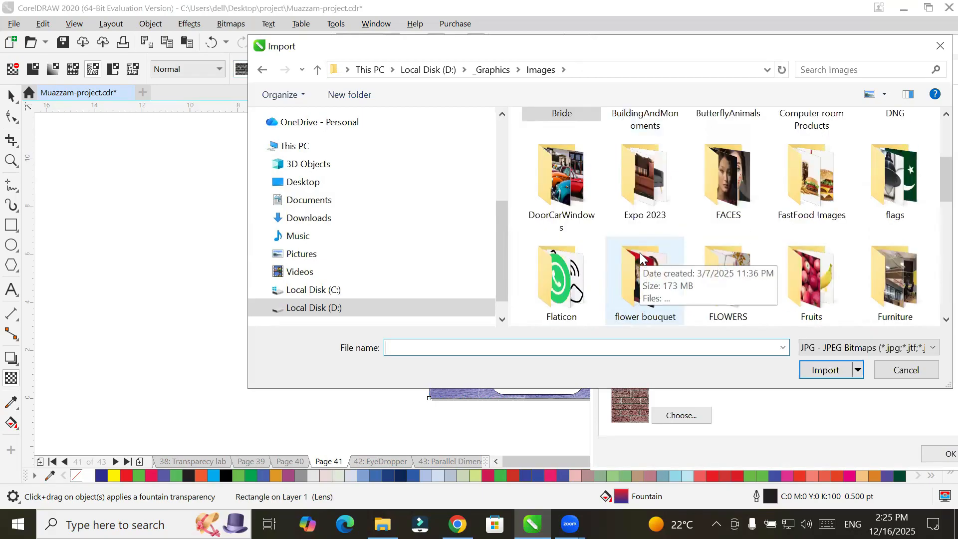
{"action": "double_click", "coordinate": [821, 291]}
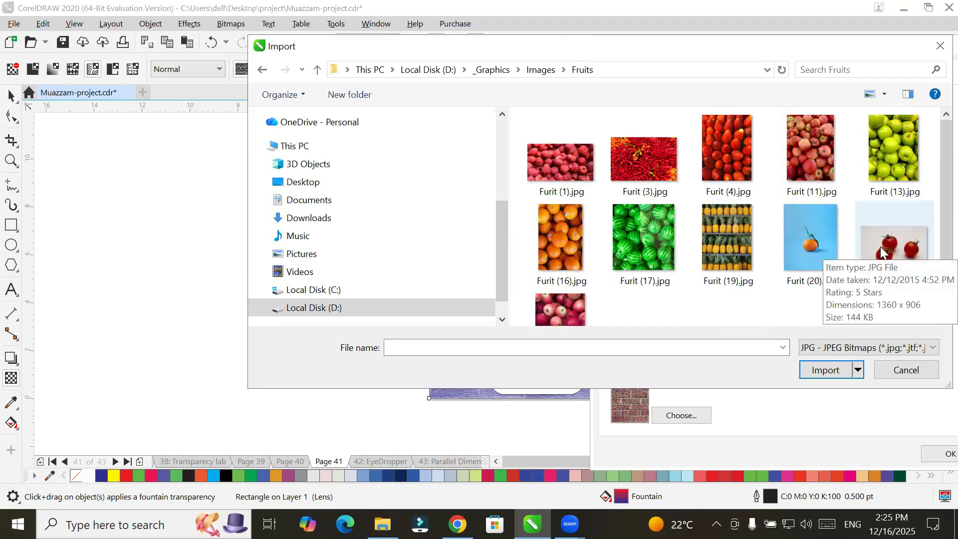
{"action": "left_click", "coordinate": [880, 247]}
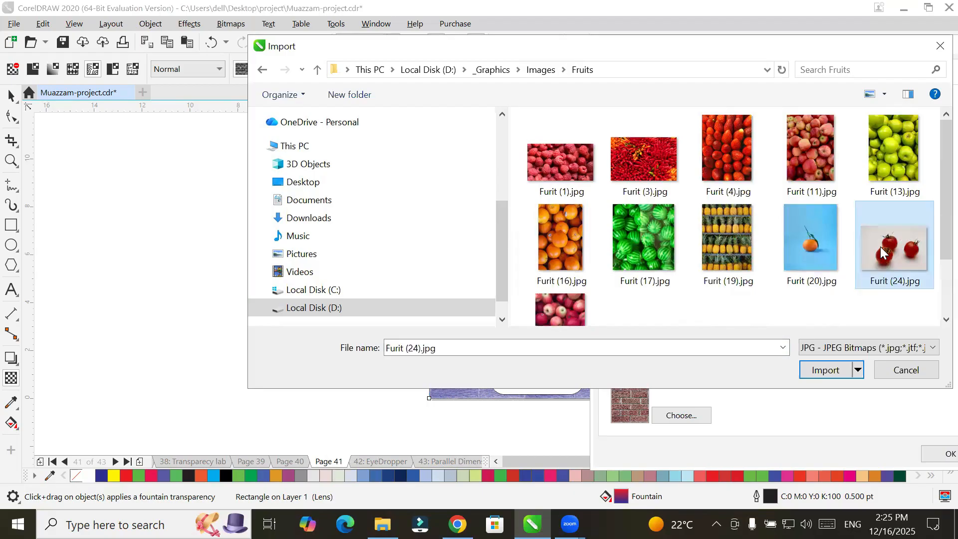
{"action": "left_click", "coordinate": [734, 257]}
{"action": "left_click", "coordinate": [824, 369]}
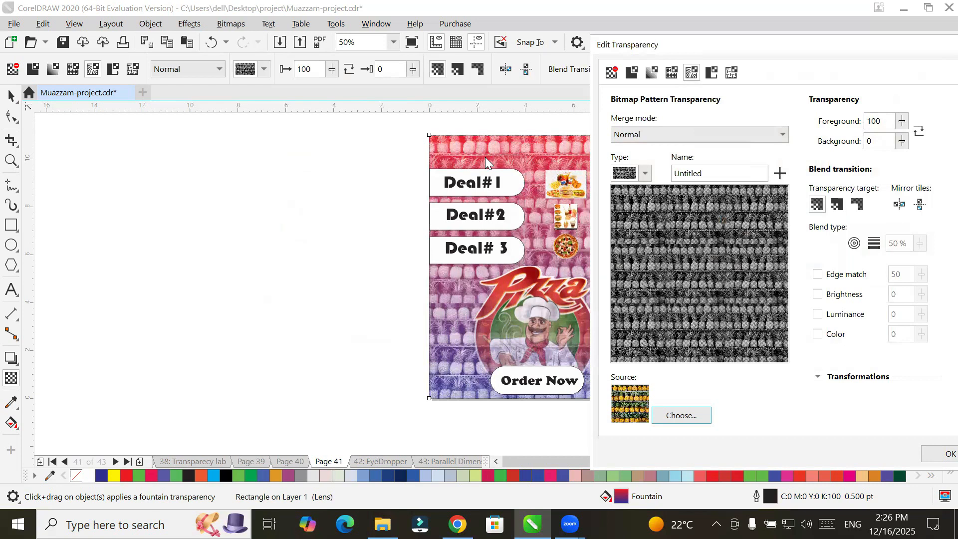
Step: Replace the pattern source with the dark purple flower photo from the FLOWERS folder and swap the foreground and background transparency
{"action": "left_click", "coordinate": [680, 417]}
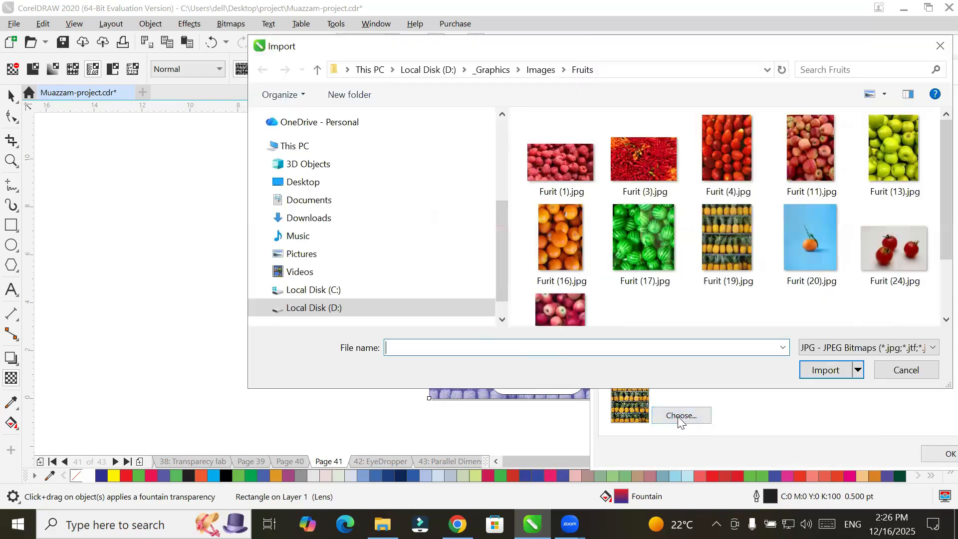
{"action": "left_click", "coordinate": [541, 70]}
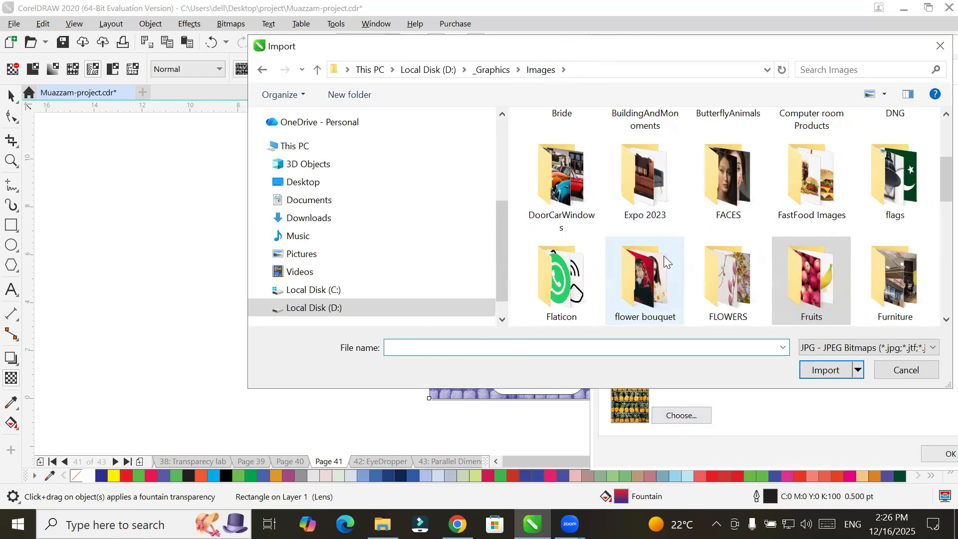
{"action": "double_click", "coordinate": [732, 284]}
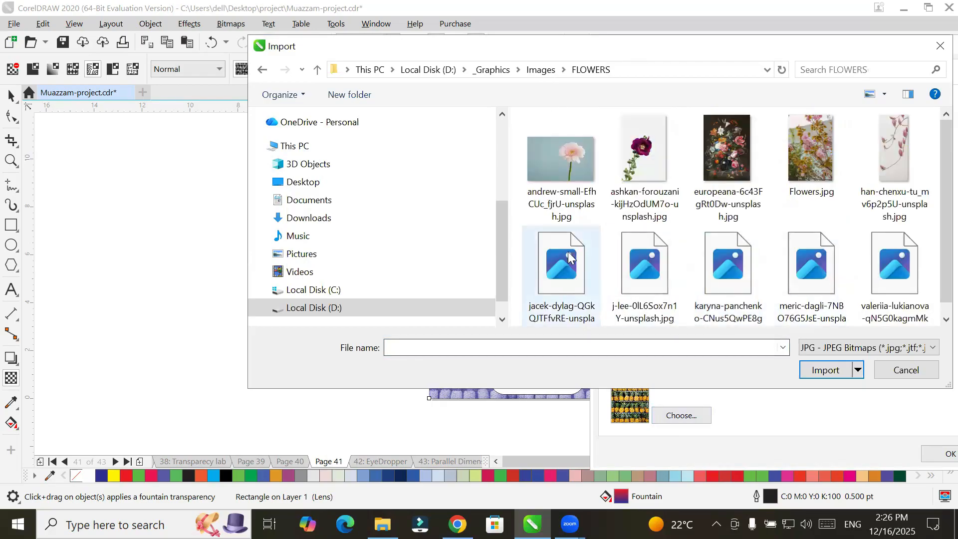
{"action": "left_click", "coordinate": [652, 159]}
{"action": "left_click", "coordinate": [823, 369]}
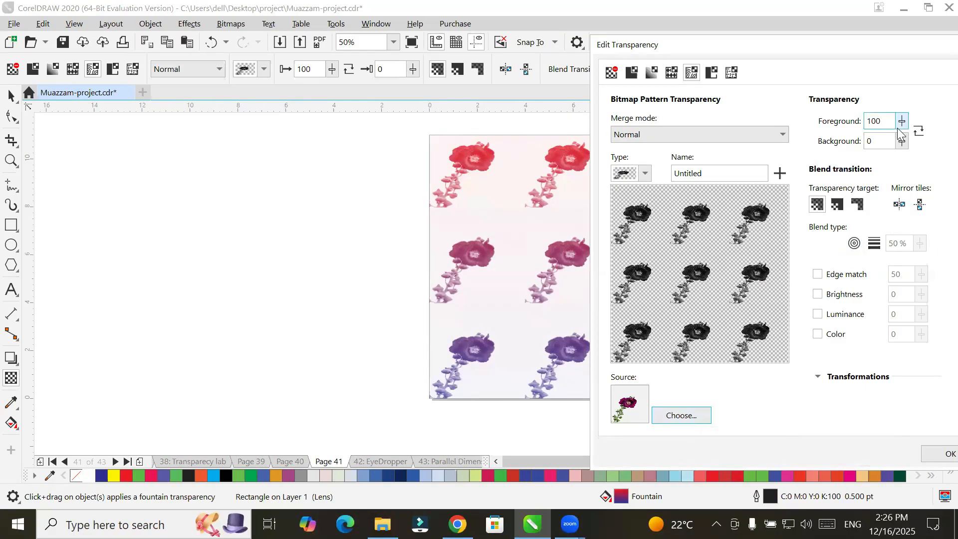
{"action": "left_click", "coordinate": [919, 132]}
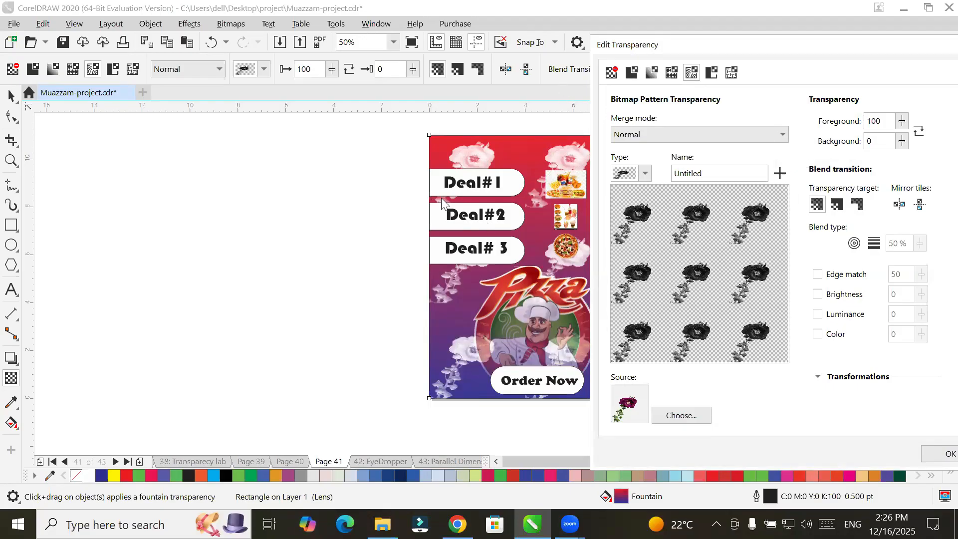
{"action": "left_click", "coordinate": [644, 174]}
{"action": "left_click", "coordinate": [645, 175]}
{"action": "left_click", "coordinate": [645, 175]}
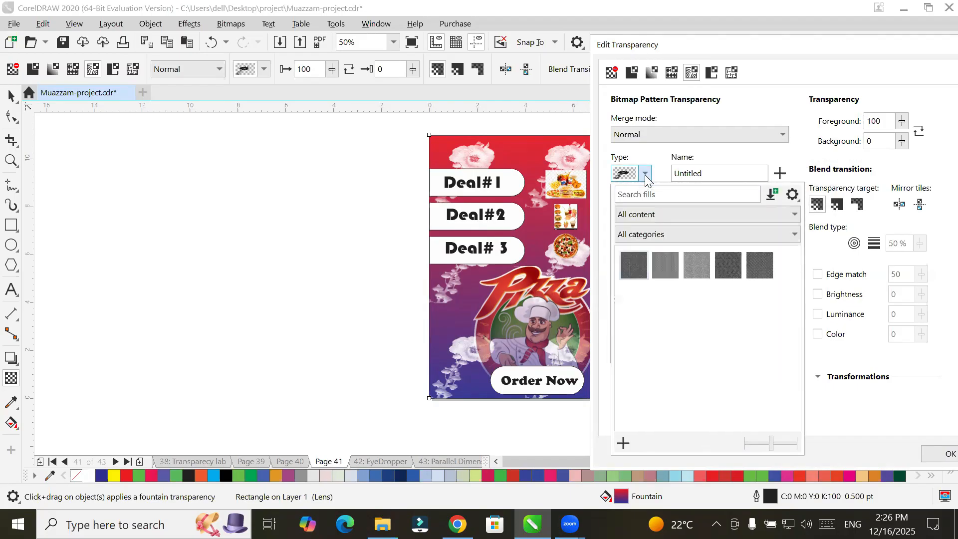
{"action": "left_click", "coordinate": [645, 175]}
Step: Replace the bitmap pattern's source image with minions1.jpg from the Images\minions folder
{"action": "left_click", "coordinate": [687, 416]}
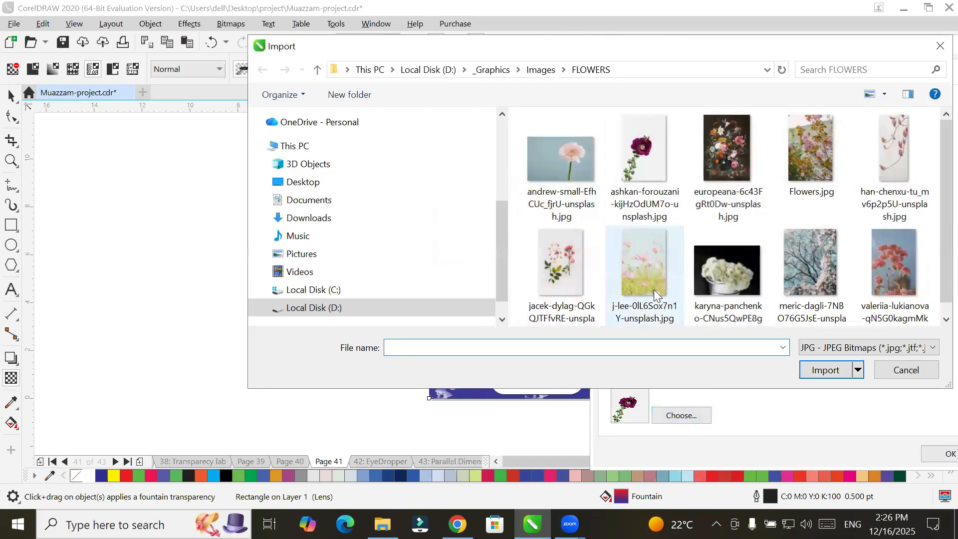
{"action": "scroll", "coordinate": [649, 294], "scroll_direction": "down", "scroll_amount": 1}
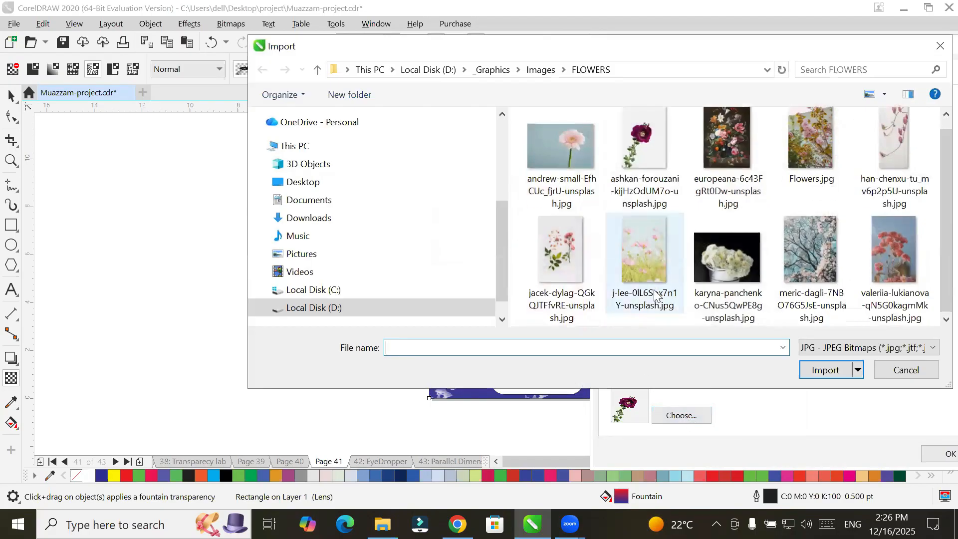
{"action": "left_click", "coordinate": [543, 70]}
{"action": "scroll", "coordinate": [702, 247], "scroll_direction": "down", "scroll_amount": 2}
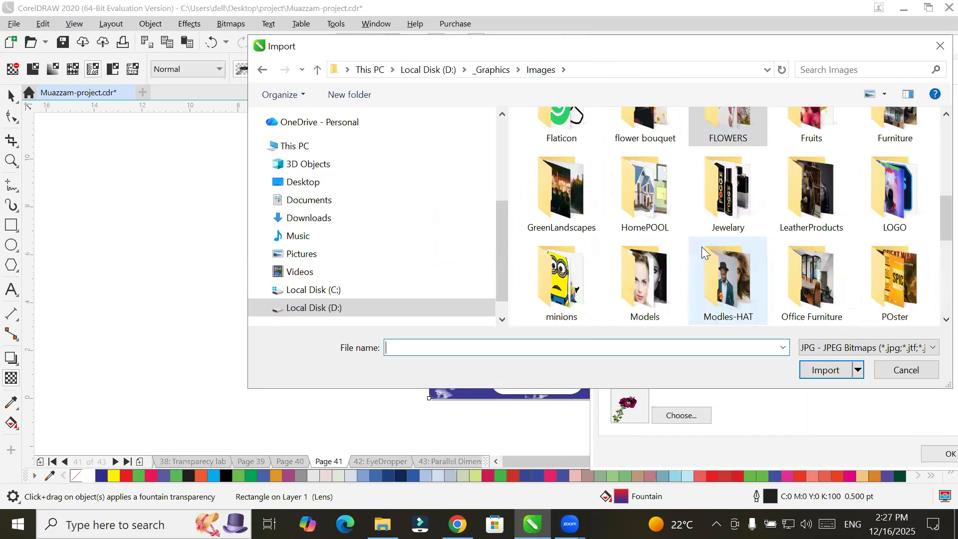
{"action": "left_click", "coordinate": [548, 292]}
{"action": "double_click", "coordinate": [547, 292]}
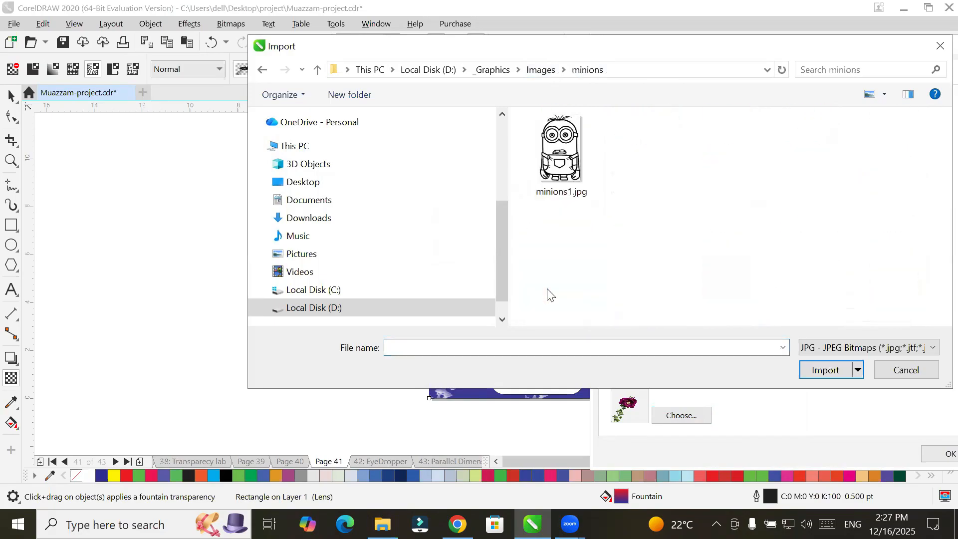
{"action": "double_click", "coordinate": [559, 149]}
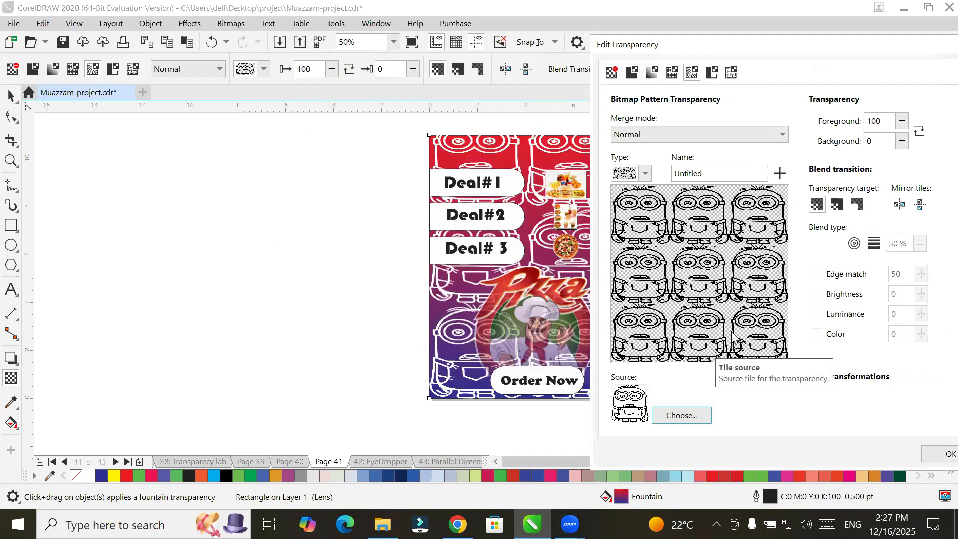
Step: Replace the bitmap pattern's source image with the dog logo Doglogoon Car.jpg from the Images folder
{"action": "left_click", "coordinate": [695, 416]}
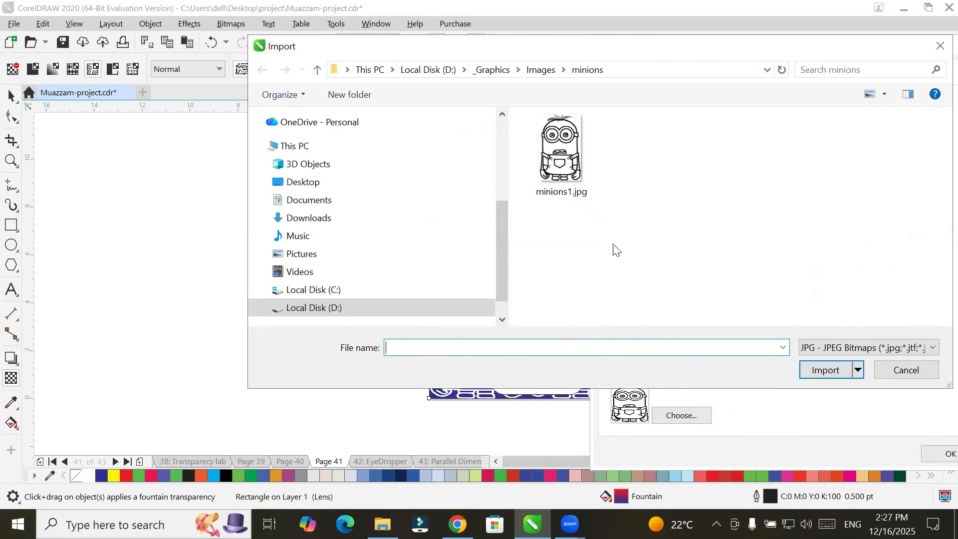
{"action": "left_click", "coordinate": [540, 69]}
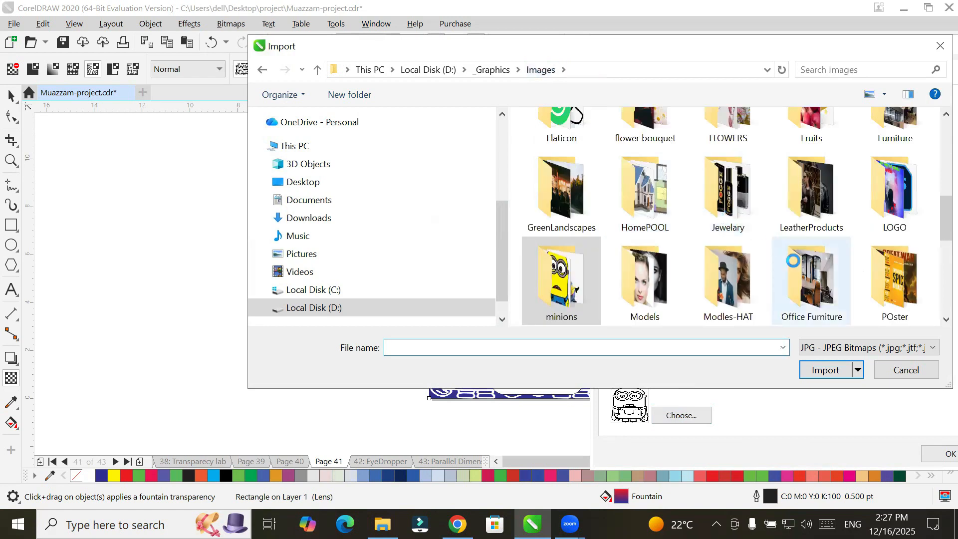
{"action": "scroll", "coordinate": [824, 248], "scroll_direction": "down", "scroll_amount": 3}
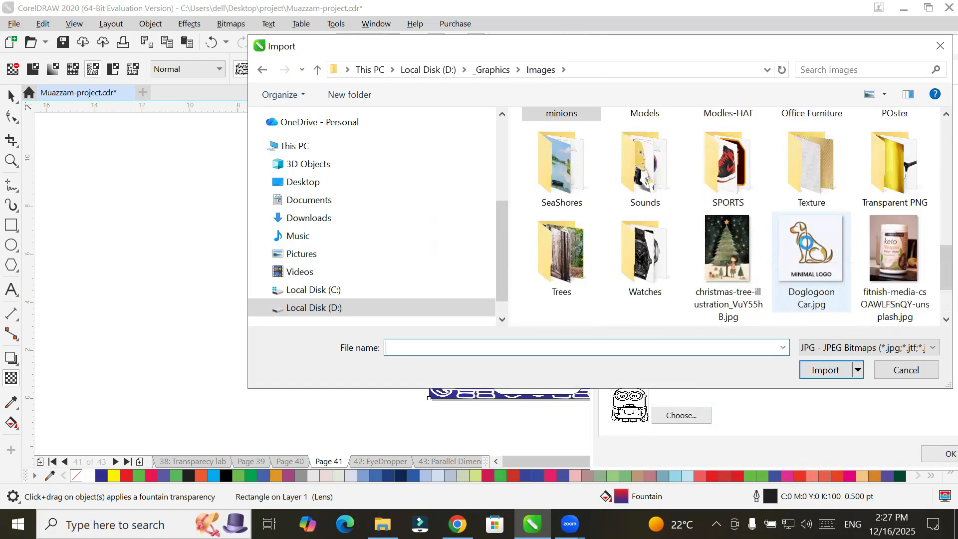
{"action": "left_click", "coordinate": [807, 244]}
{"action": "double_click", "coordinate": [807, 243]}
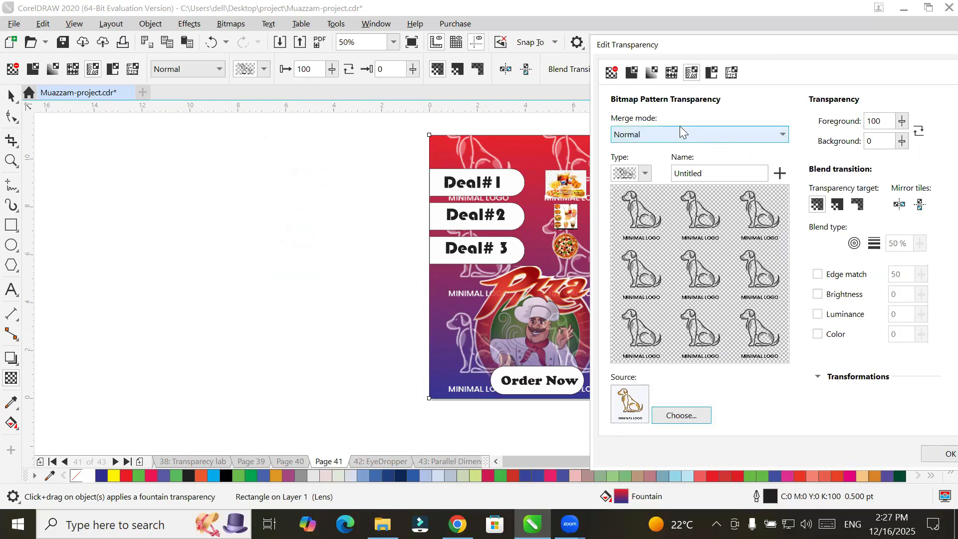
Step: Browse the Images subfolders, including Flaticon and Jewelary, for another pattern source image
{"action": "left_click", "coordinate": [671, 417]}
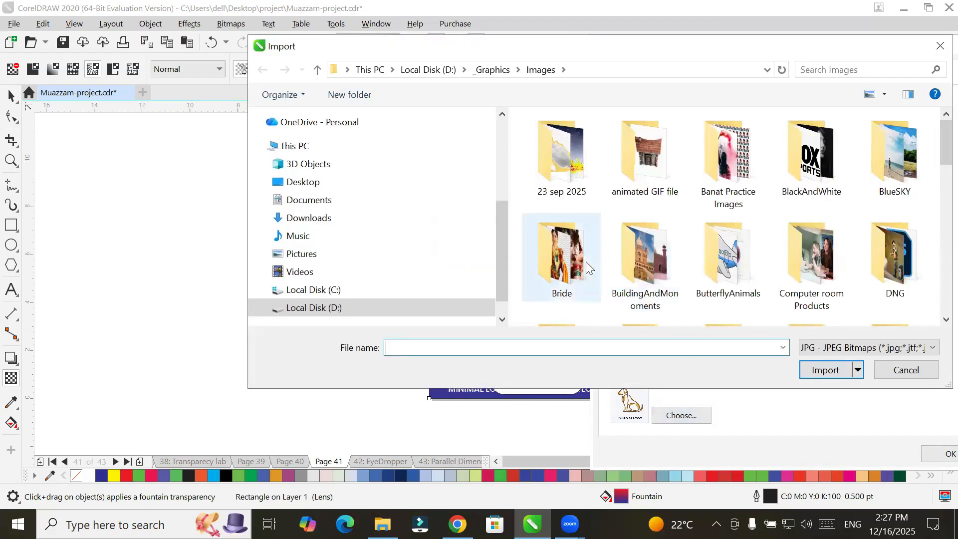
{"action": "scroll", "coordinate": [596, 272], "scroll_direction": "down", "scroll_amount": 3}
{"action": "double_click", "coordinate": [578, 291]}
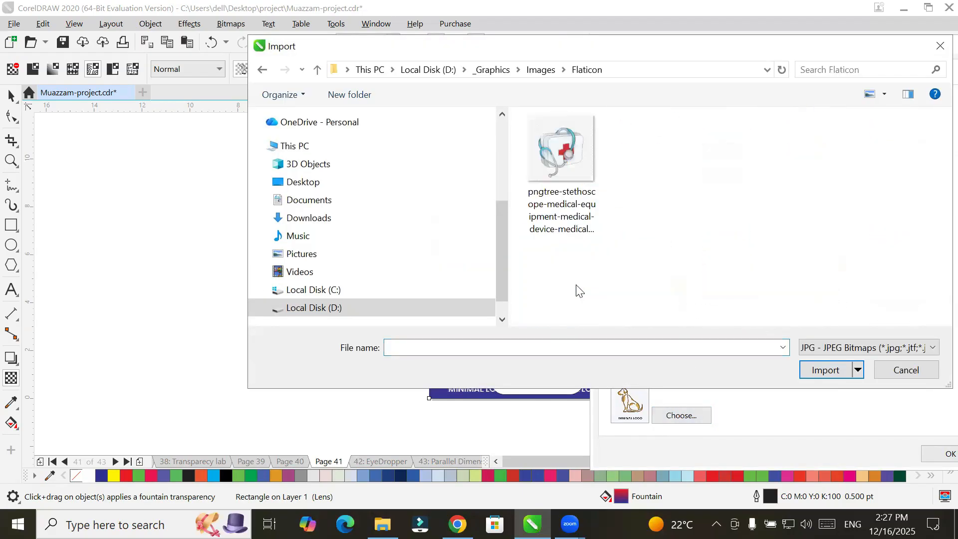
{"action": "left_click", "coordinate": [541, 69]}
{"action": "scroll", "coordinate": [788, 281], "scroll_direction": "down", "scroll_amount": 2}
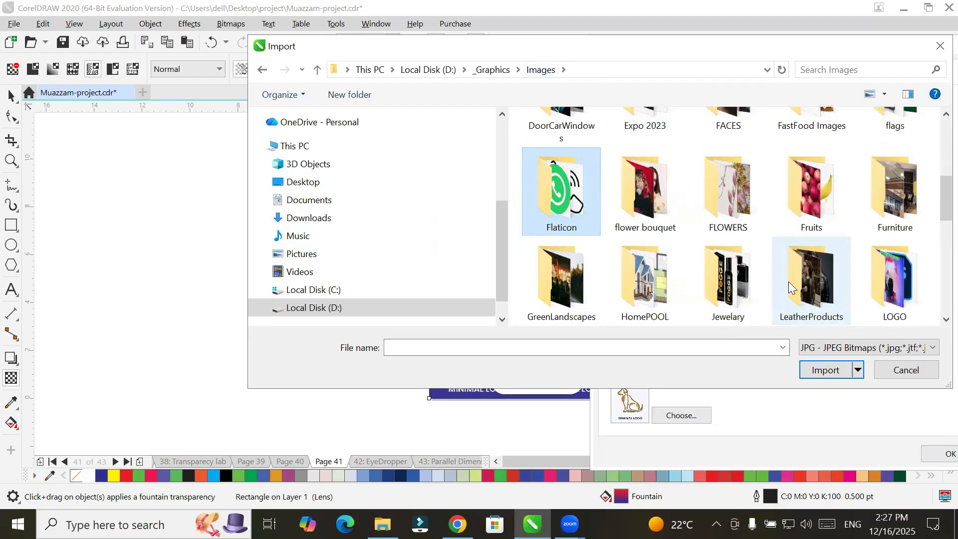
{"action": "scroll", "coordinate": [789, 281], "scroll_direction": "down", "scroll_amount": 4}
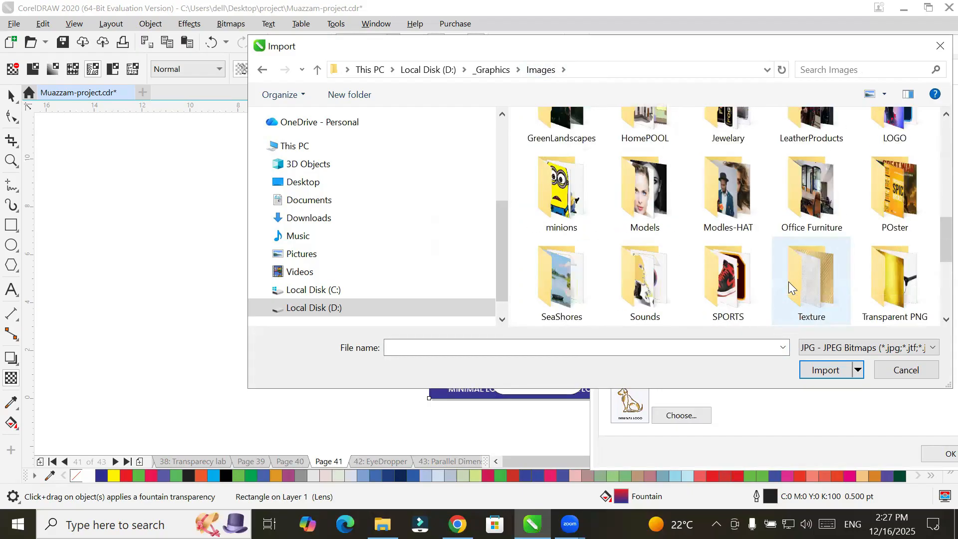
{"action": "scroll", "coordinate": [788, 281], "scroll_direction": "up", "scroll_amount": 3}
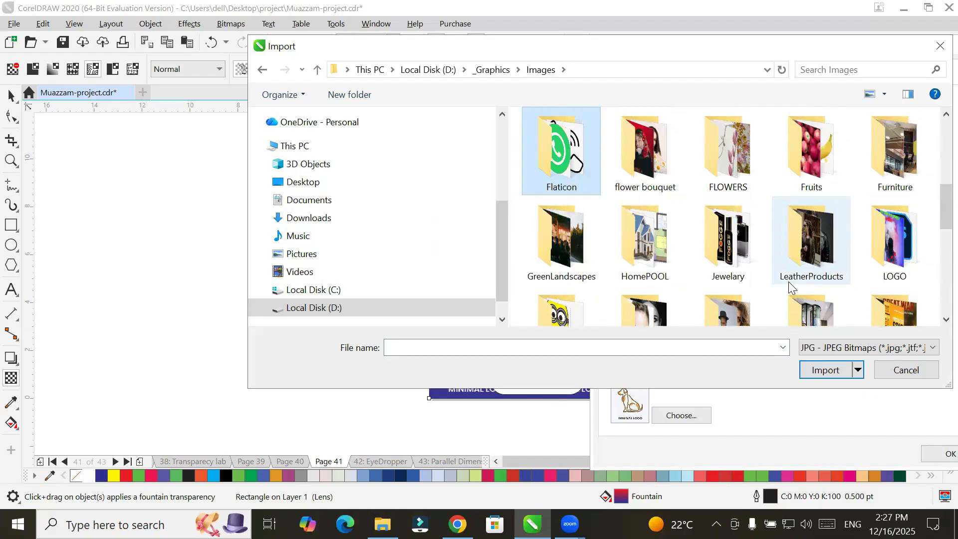
{"action": "double_click", "coordinate": [741, 268]}
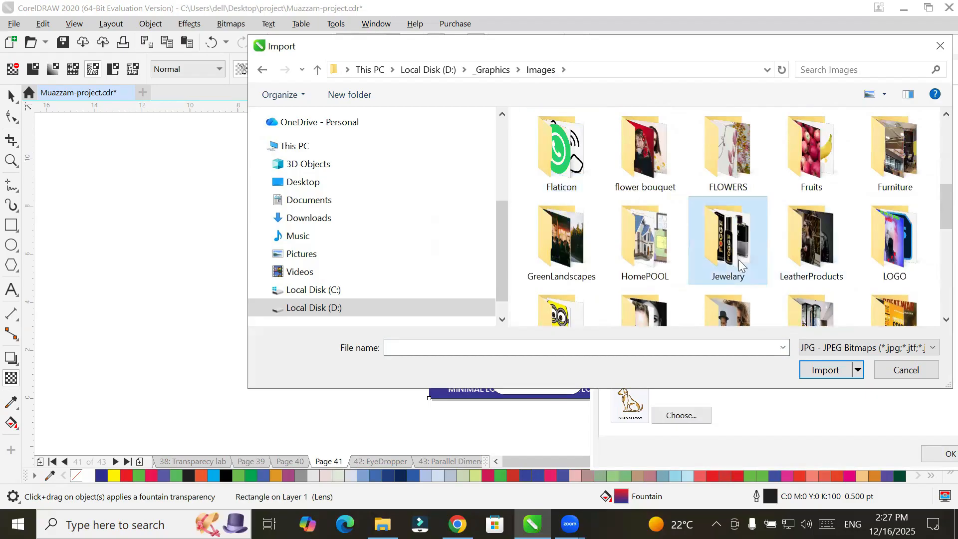
{"action": "left_click", "coordinate": [869, 348]}
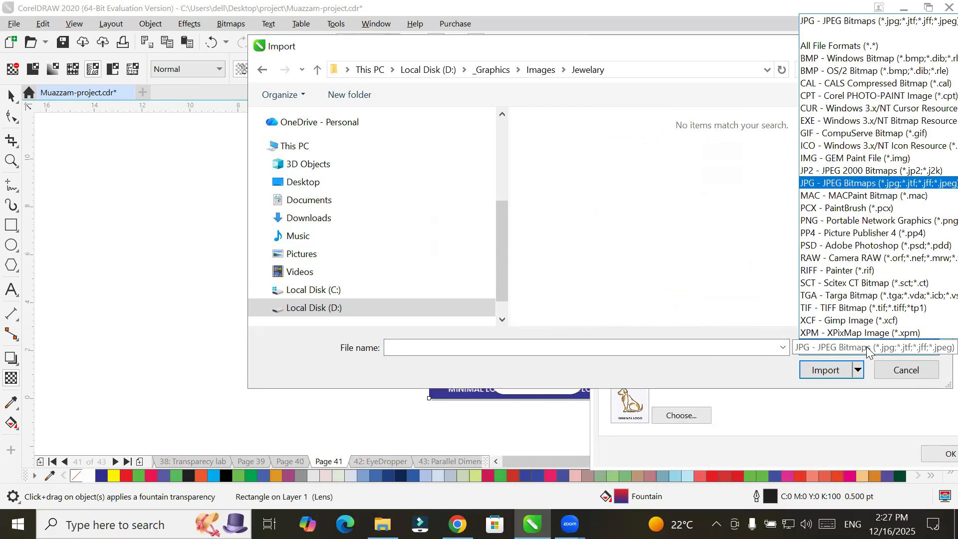
{"action": "left_click", "coordinate": [868, 348]}
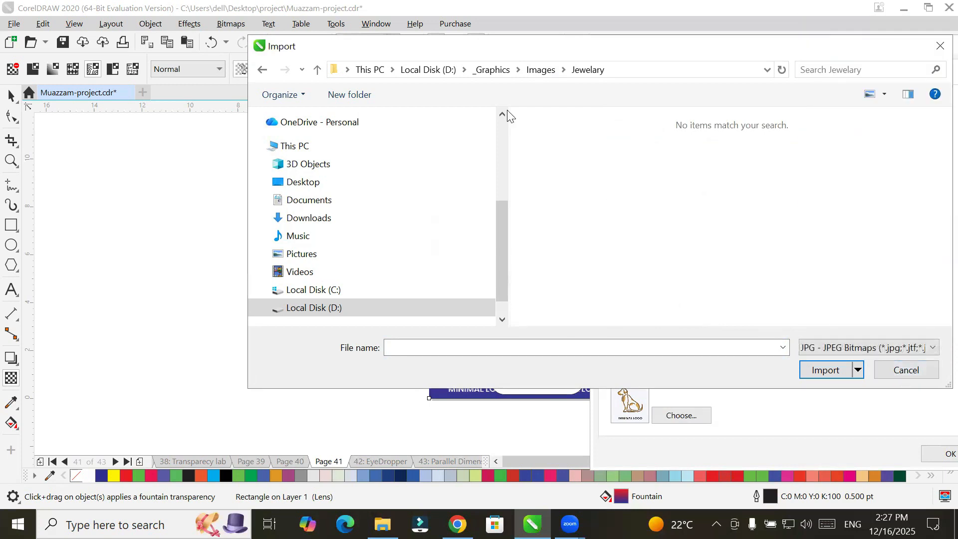
{"action": "left_click", "coordinate": [541, 70]}
{"action": "scroll", "coordinate": [754, 286], "scroll_direction": "down", "scroll_amount": 3}
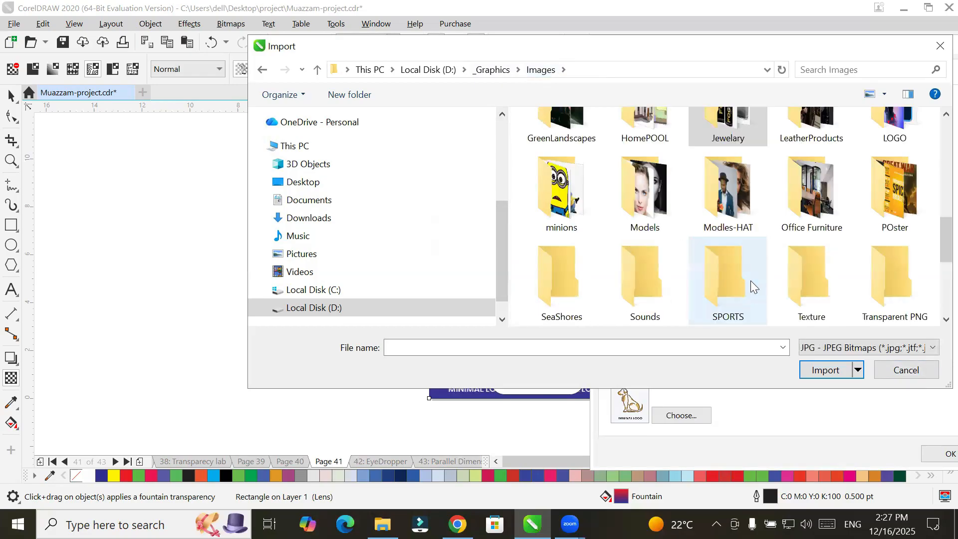
Step: Load the reddish-brown wood texture image from the Texture folder as the source of the bitmap pattern transparency
{"action": "double_click", "coordinate": [753, 287]}
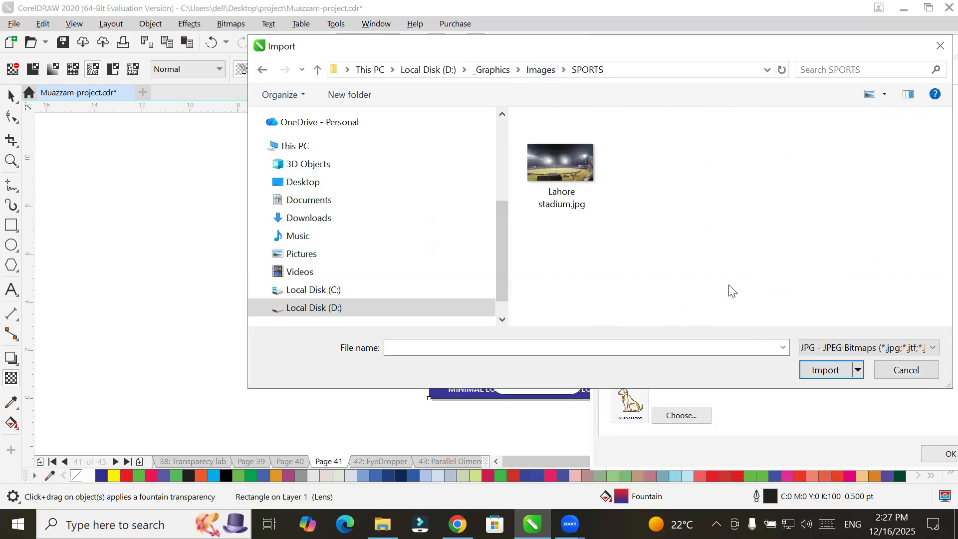
{"action": "left_click", "coordinate": [549, 74]}
{"action": "double_click", "coordinate": [814, 290]}
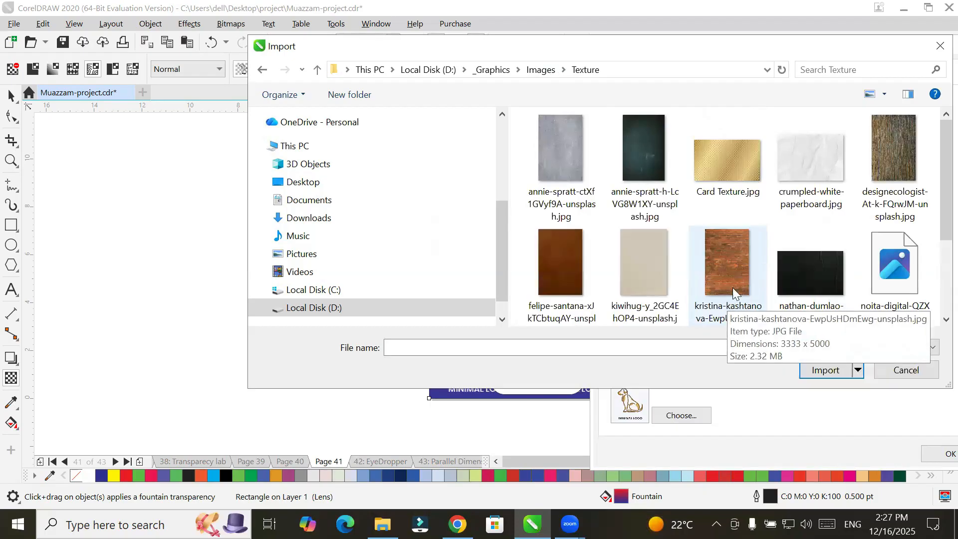
{"action": "scroll", "coordinate": [795, 170], "scroll_direction": "down", "scroll_amount": 2}
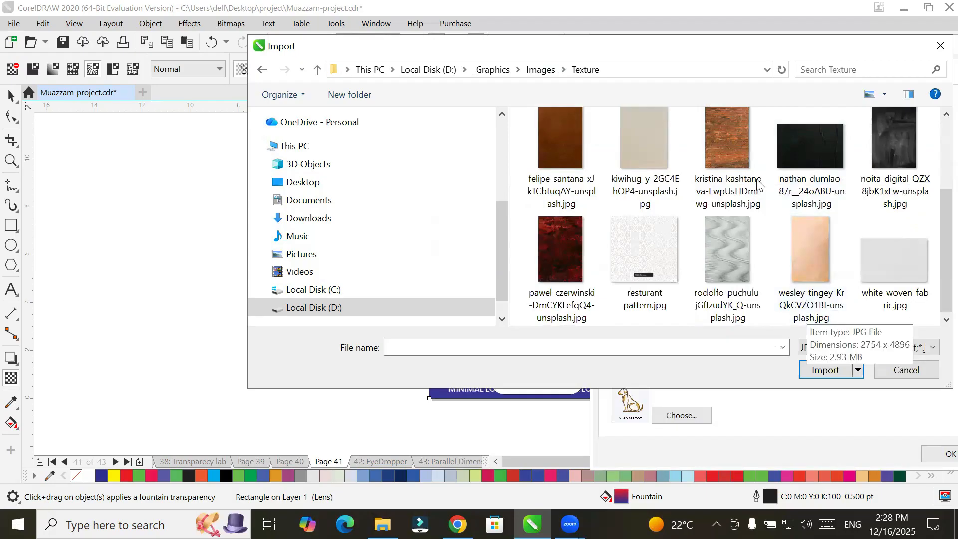
{"action": "left_click", "coordinate": [726, 140]}
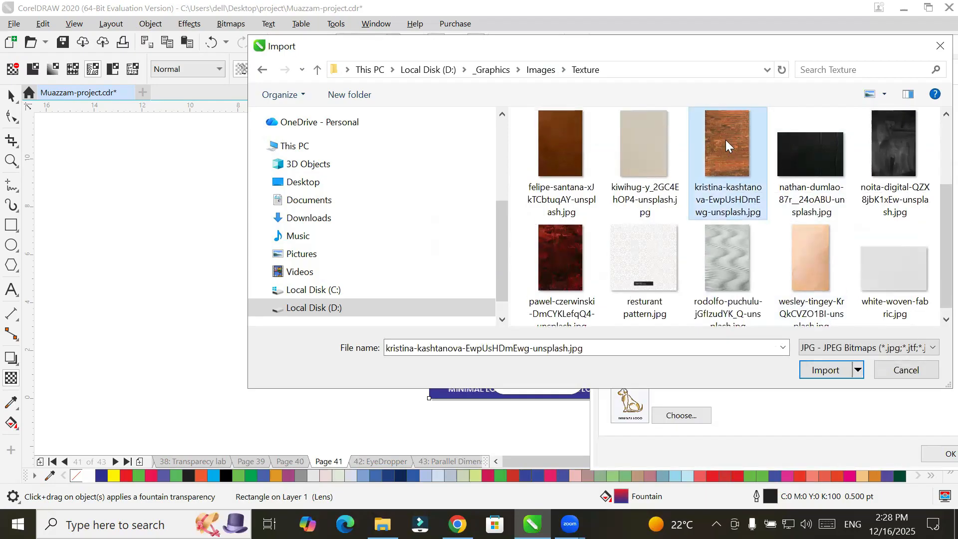
{"action": "left_click", "coordinate": [838, 370]}
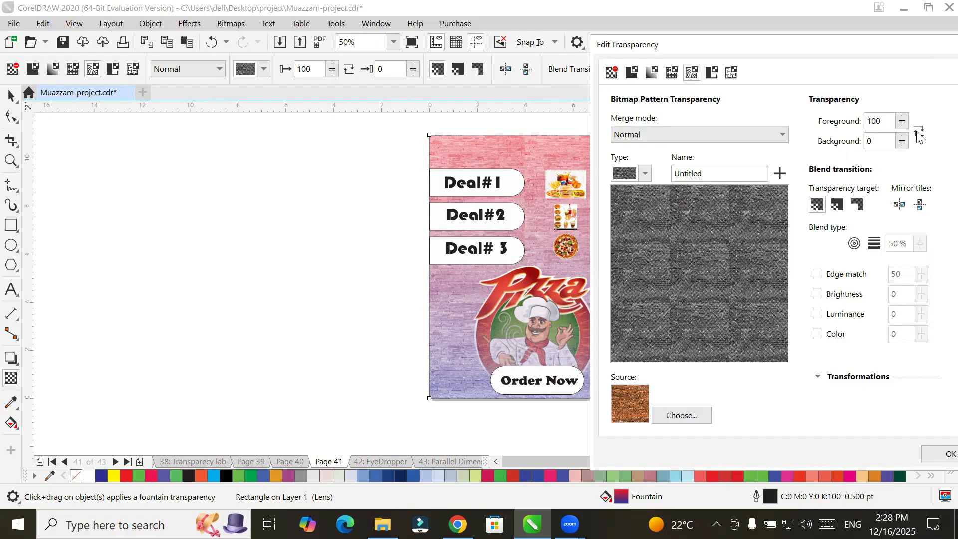
Step: Replace the bitmap pattern transparency source with beauty-makeup.jpg from the Models folder and apply it to the poster background
{"action": "left_click", "coordinate": [686, 417]}
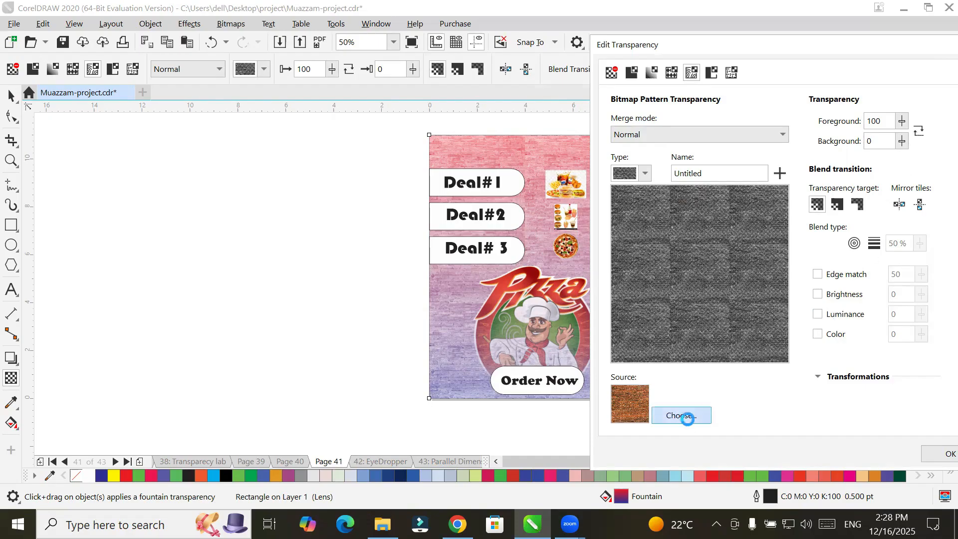
{"action": "scroll", "coordinate": [777, 301], "scroll_direction": "down", "scroll_amount": 3}
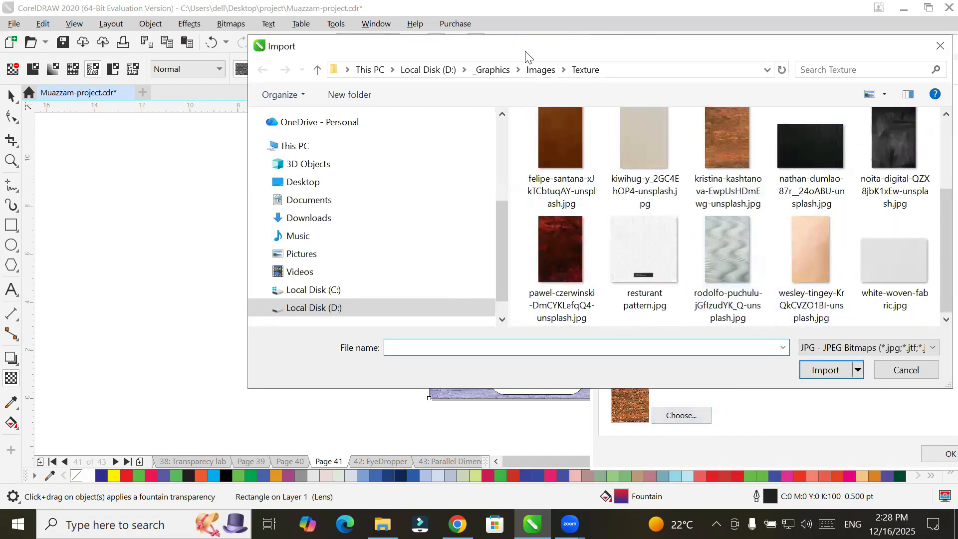
{"action": "left_click", "coordinate": [550, 75]}
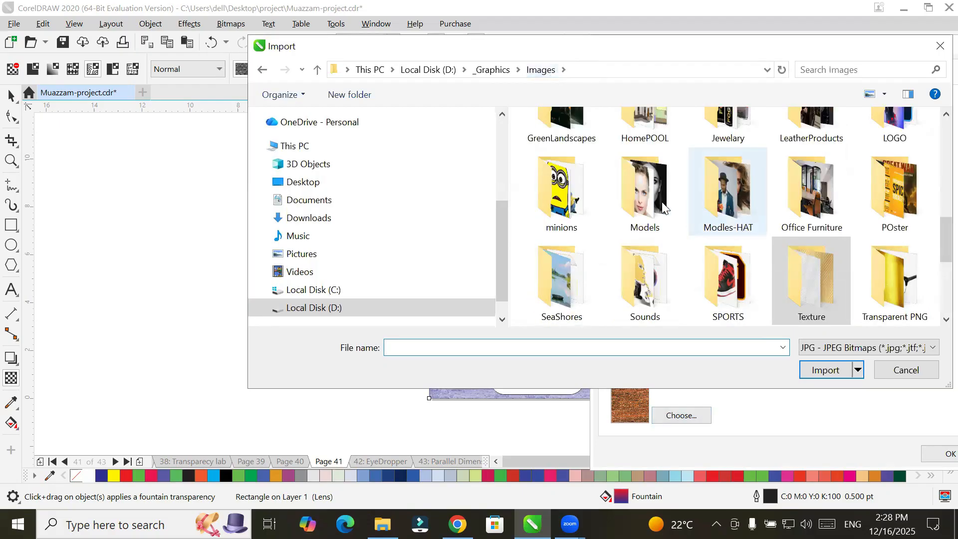
{"action": "double_click", "coordinate": [627, 188]}
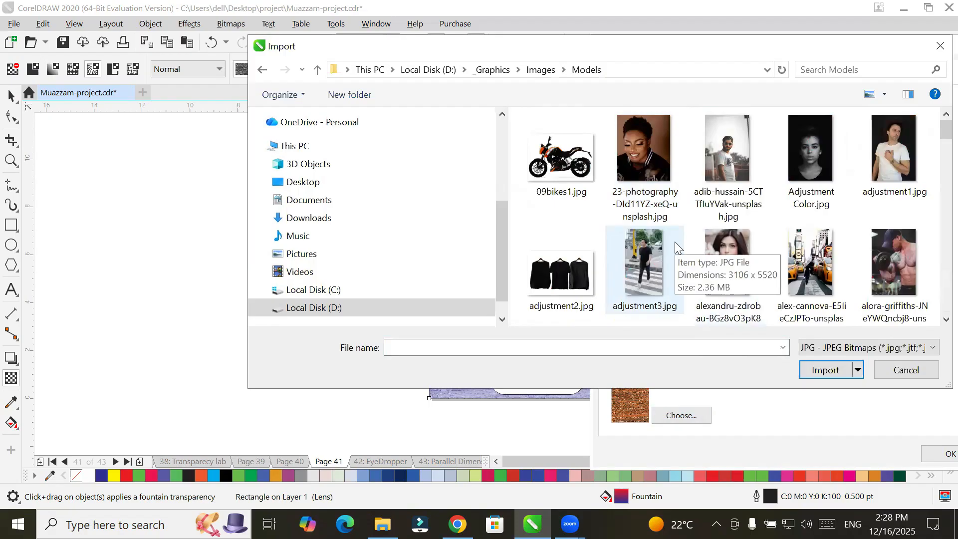
{"action": "scroll", "coordinate": [674, 242], "scroll_direction": "down", "scroll_amount": 2}
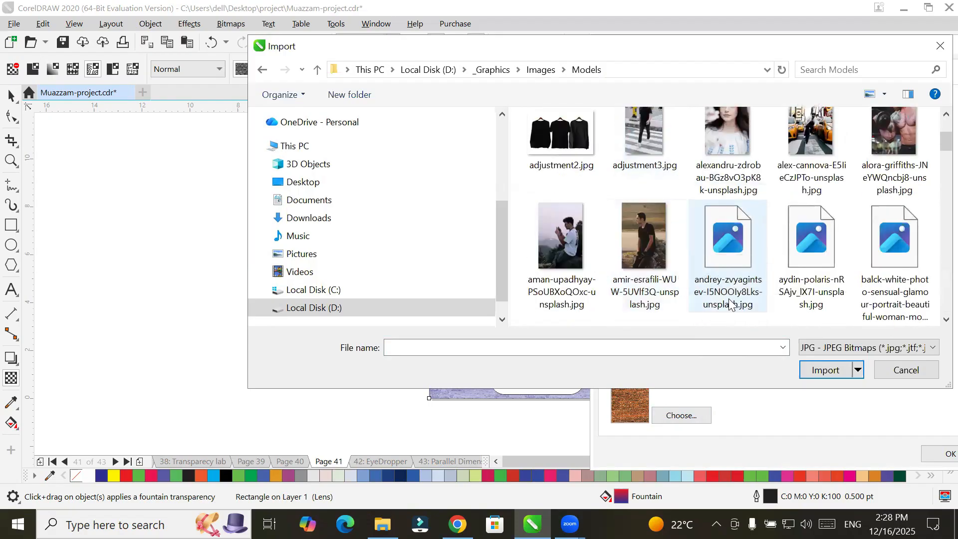
{"action": "scroll", "coordinate": [752, 307], "scroll_direction": "down", "scroll_amount": 3}
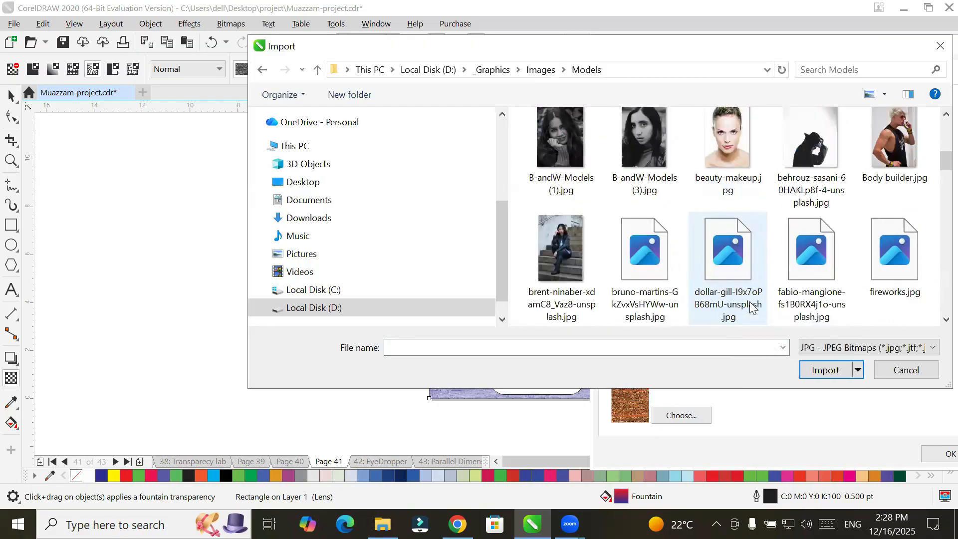
{"action": "left_click", "coordinate": [746, 141]}
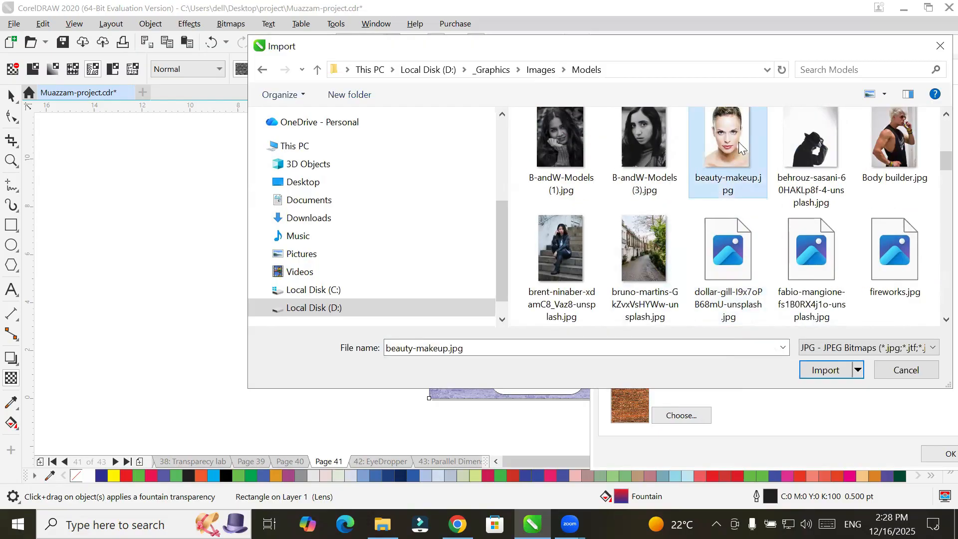
{"action": "left_click", "coordinate": [823, 370]}
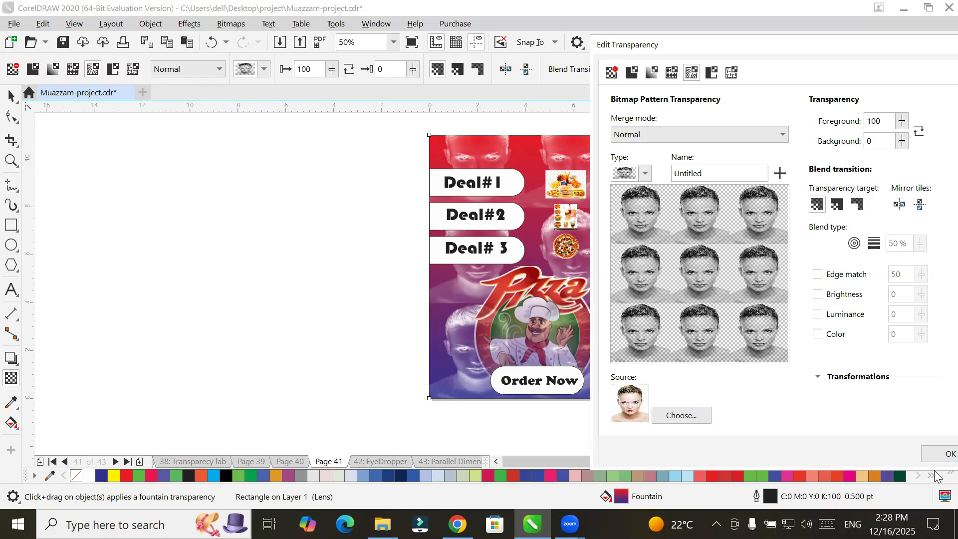
{"action": "left_click", "coordinate": [948, 454]}
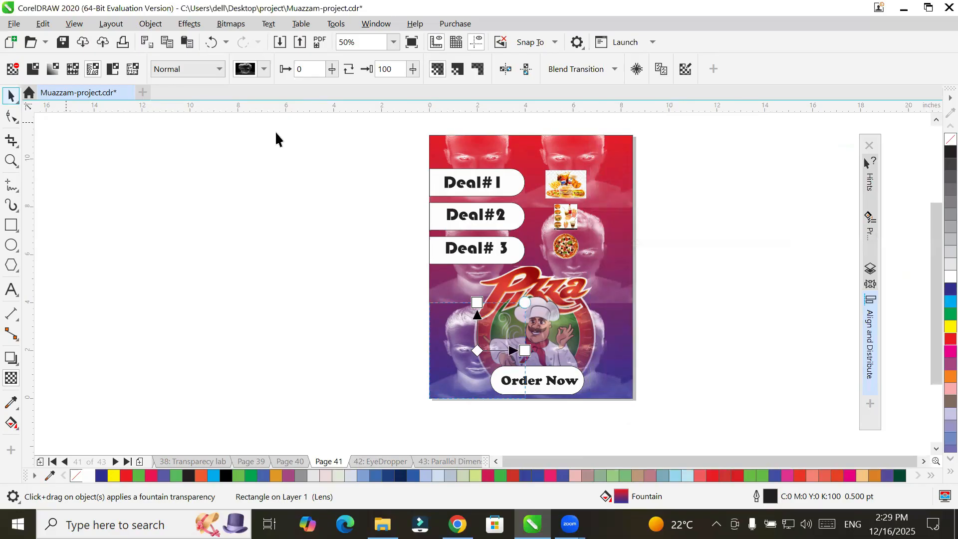
Step: Apply a two-color pattern transparency with the nested corner-line pattern to the poster's background rectangle
{"action": "key", "text": "space"}
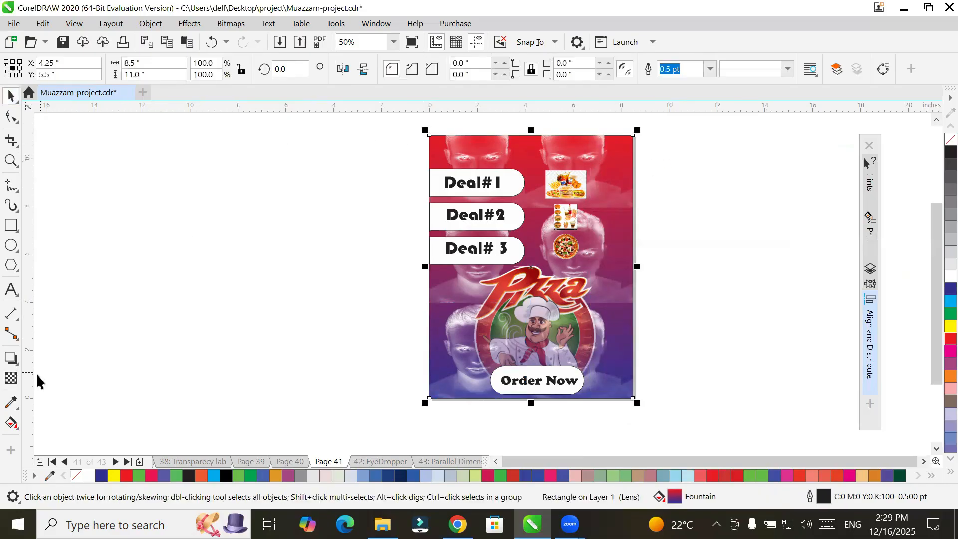
{"action": "left_click", "coordinate": [11, 377]}
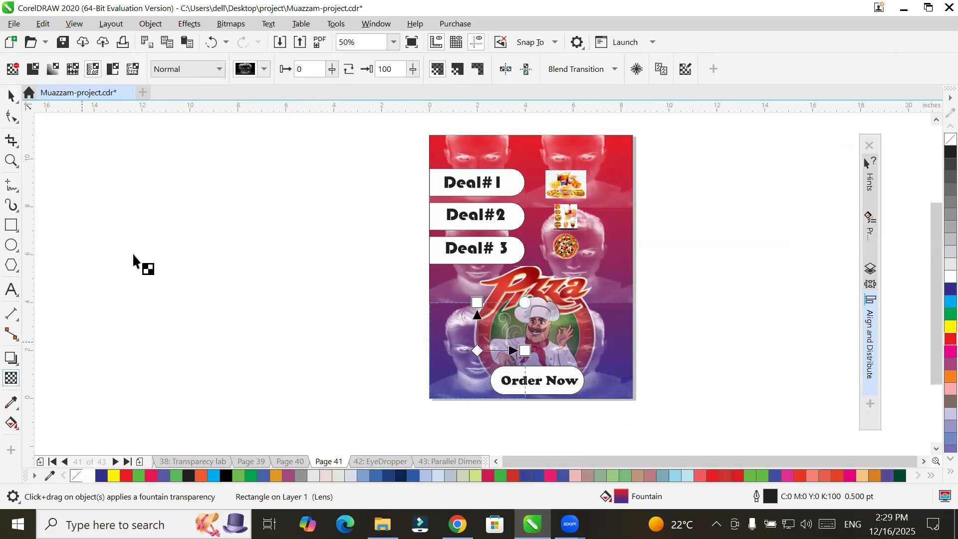
{"action": "left_click", "coordinate": [110, 72]}
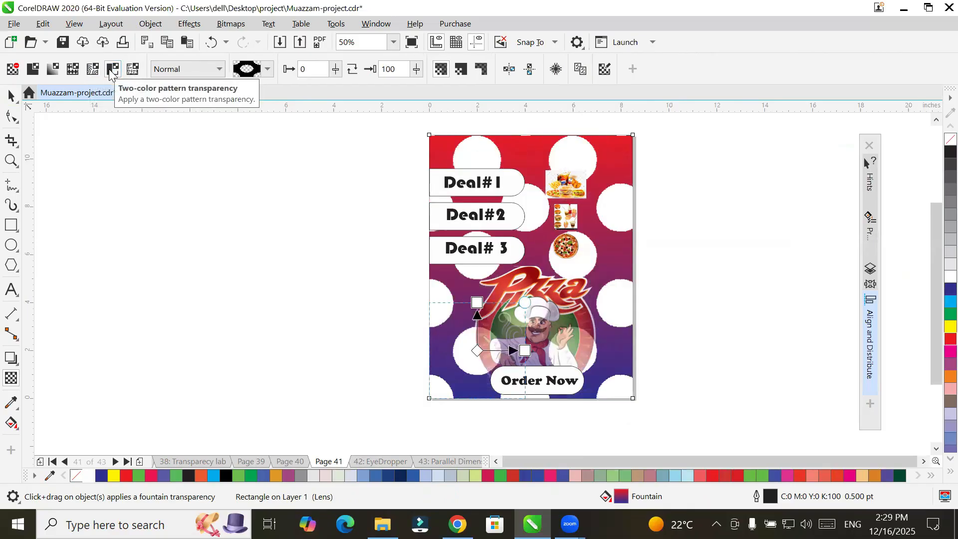
{"action": "left_click", "coordinate": [272, 75]}
{"action": "left_click", "coordinate": [332, 172]}
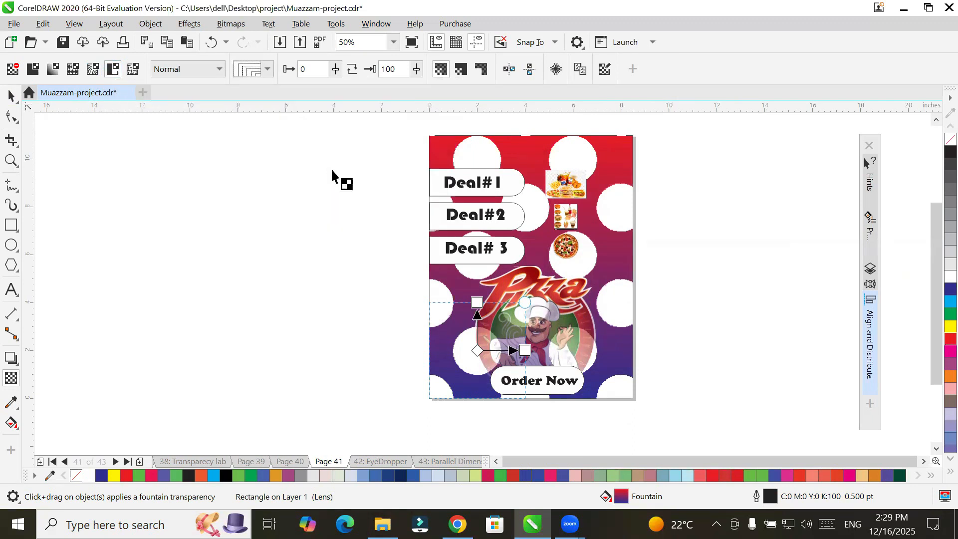
Step: Try the heart pattern for the two-color transparency and switch it to the flower pattern
{"action": "left_click", "coordinate": [268, 69]}
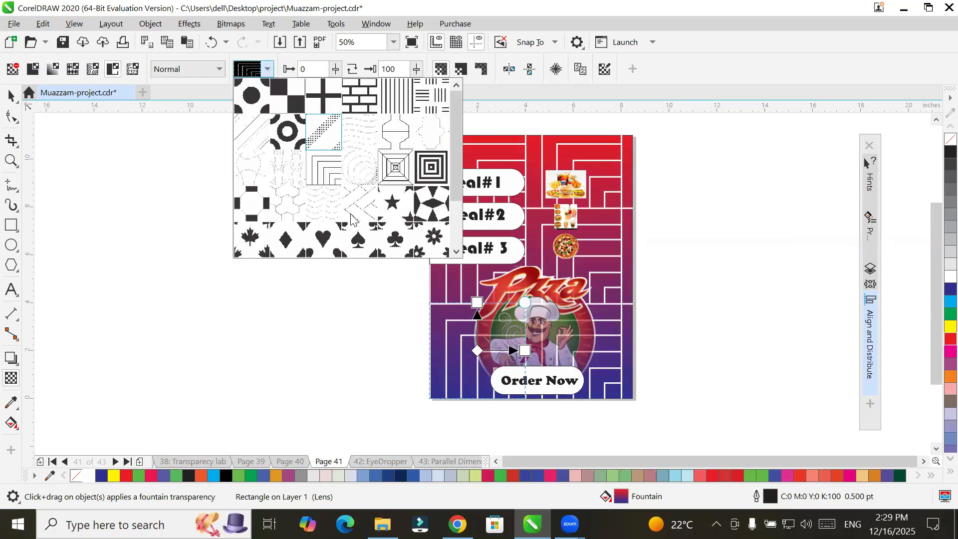
{"action": "left_click", "coordinate": [325, 236]}
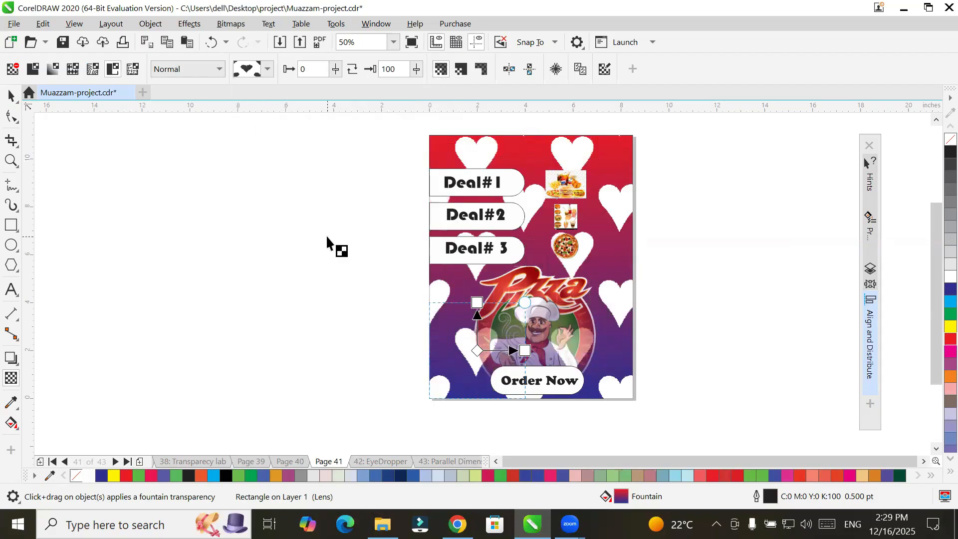
{"action": "left_click", "coordinate": [268, 70]}
{"action": "left_click", "coordinate": [439, 248]}
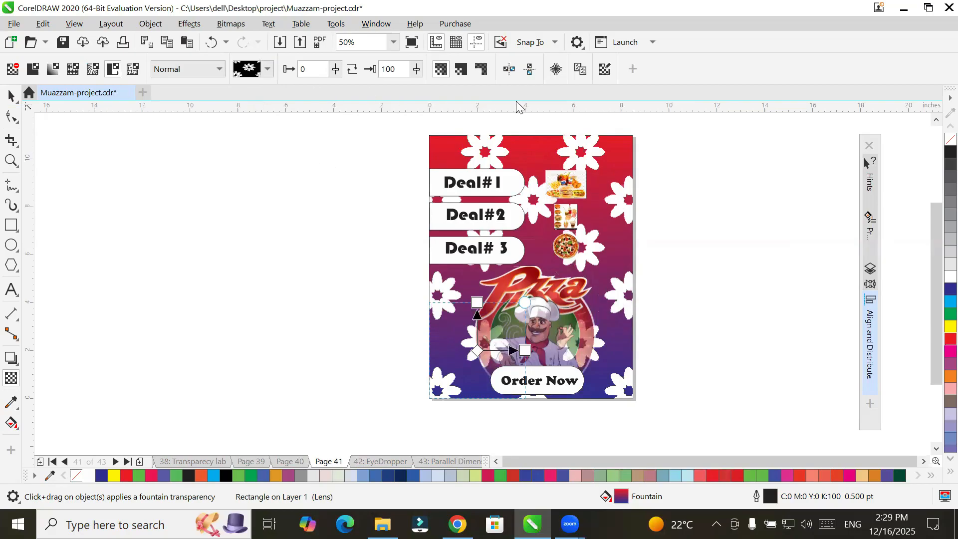
Step: Edit the flower pattern transparency, rotating it by 9° and skewing it by 8°
{"action": "left_click", "coordinate": [604, 70]}
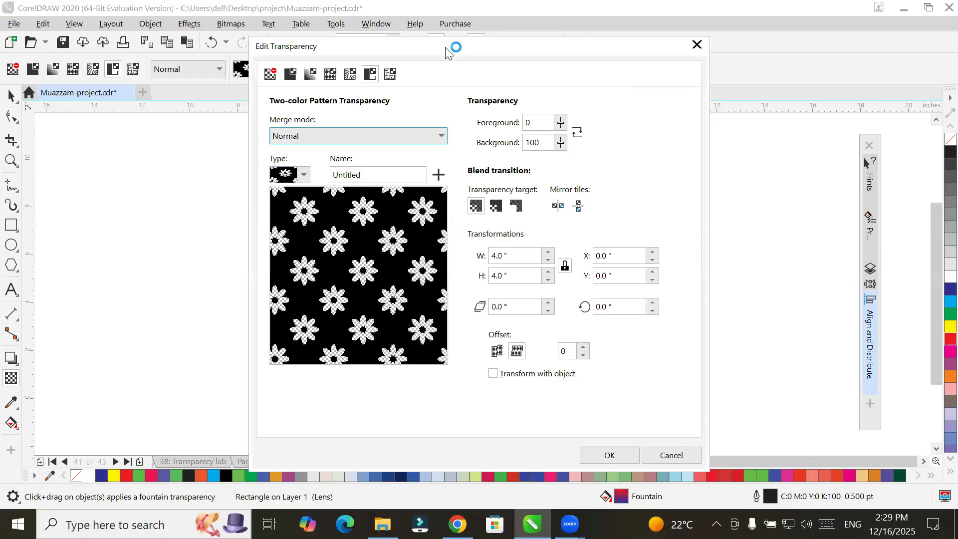
{"action": "left_click_drag", "start_coordinate": [446, 47], "coordinate": [188, 34]}
{"action": "left_click", "coordinate": [399, 291]}
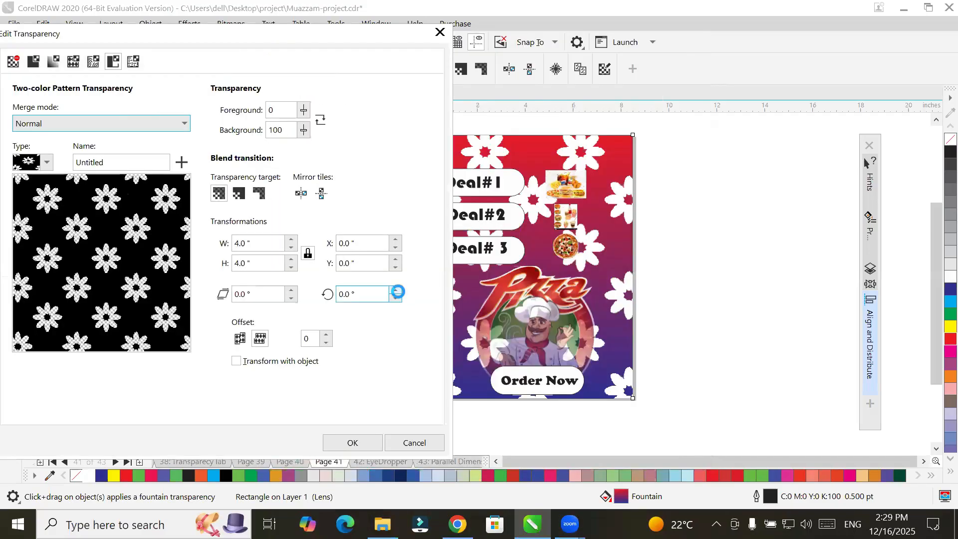
{"action": "left_click", "coordinate": [396, 291]}
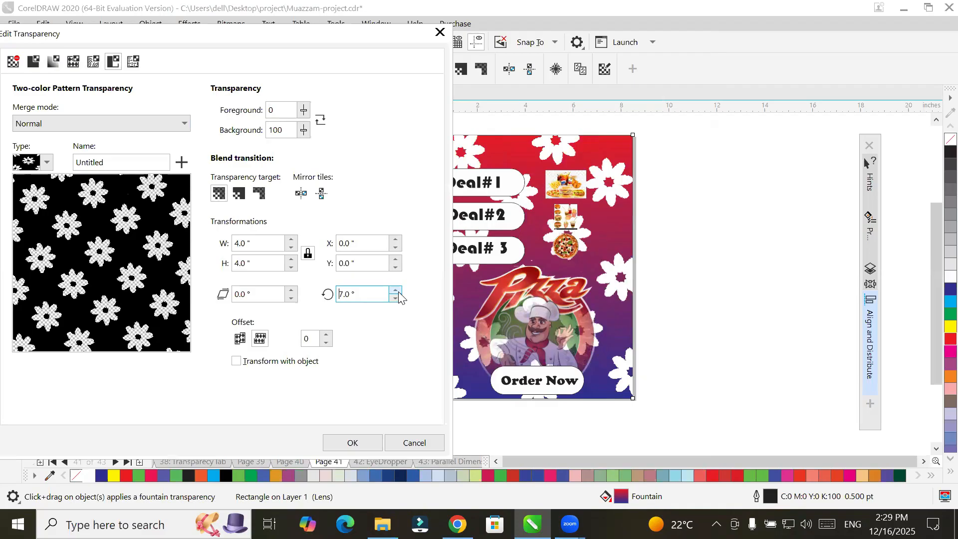
{"action": "left_click", "coordinate": [399, 292]}
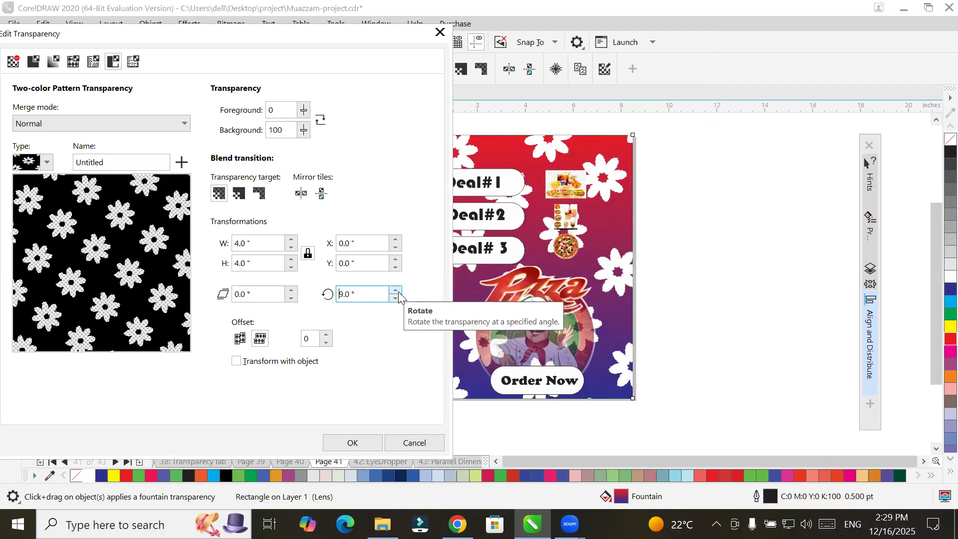
{"action": "left_click", "coordinate": [292, 291]}
{"action": "left_click", "coordinate": [293, 291]}
{"action": "left_click", "coordinate": [292, 291]}
Step: Switch the pattern tiles to the other offset direction and set the offset to 5
{"action": "left_click", "coordinate": [246, 341]}
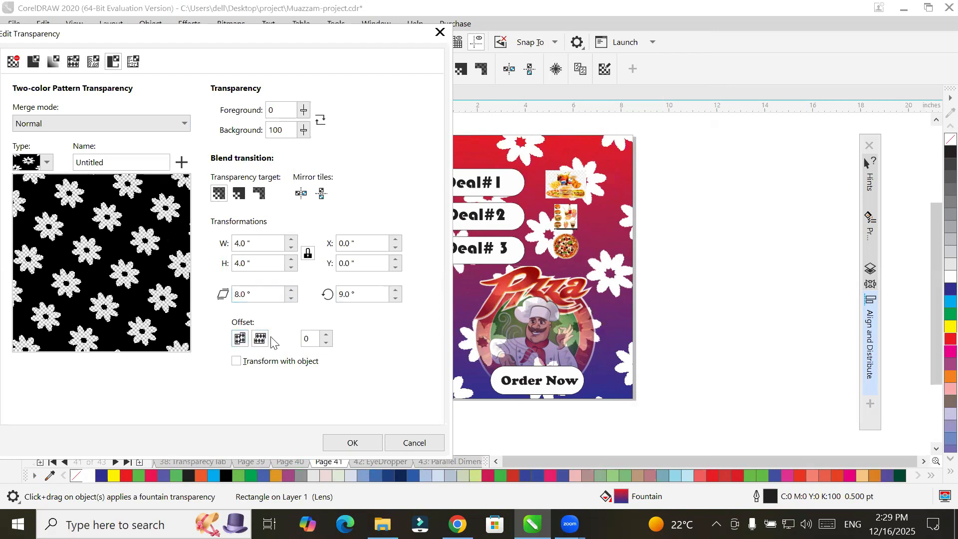
{"action": "left_click", "coordinate": [326, 334]}
{"action": "left_click", "coordinate": [326, 334]}
{"action": "left_click", "coordinate": [326, 334]}
{"action": "left_click", "coordinate": [327, 336]}
{"action": "left_click", "coordinate": [327, 335]}
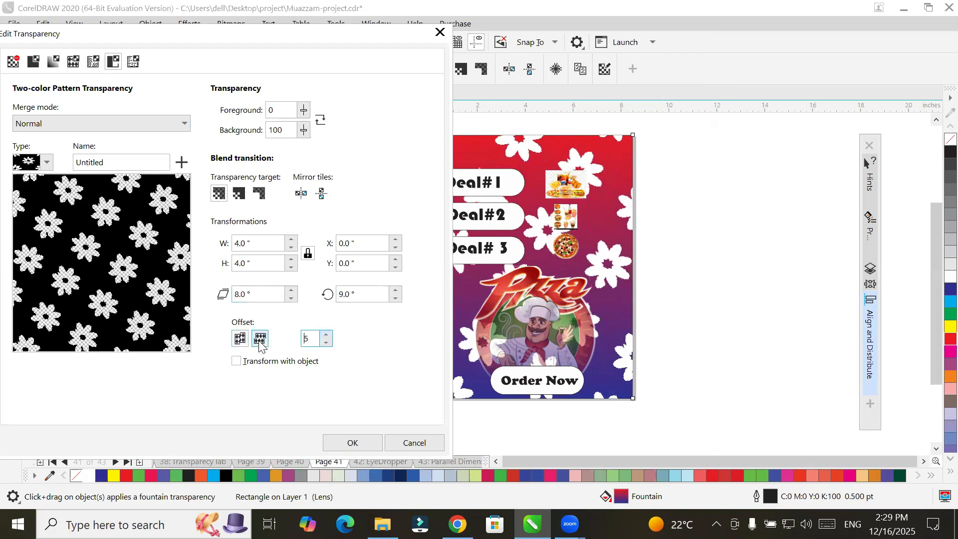
Step: Return the pattern tiles to the original offset direction and set the offset to 28
{"action": "left_click", "coordinate": [260, 338]}
{"action": "left_click", "coordinate": [325, 335]}
{"action": "left_click", "coordinate": [325, 335]}
{"action": "left_click", "coordinate": [325, 334]}
{"action": "left_click", "coordinate": [325, 335]}
{"action": "left_click", "coordinate": [325, 334]}
{"action": "left_click", "coordinate": [325, 335]}
{"action": "left_click", "coordinate": [325, 335]}
{"action": "left_click", "coordinate": [325, 335]}
{"action": "double_click", "coordinate": [326, 335]}
{"action": "double_click", "coordinate": [326, 335]}
{"action": "left_click", "coordinate": [326, 336]}
{"action": "double_click", "coordinate": [326, 335]}
{"action": "double_click", "coordinate": [326, 336]}
{"action": "double_click", "coordinate": [326, 336]}
{"action": "left_click", "coordinate": [325, 336]}
{"action": "double_click", "coordinate": [326, 336]}
{"action": "left_click", "coordinate": [326, 335]}
{"action": "double_click", "coordinate": [326, 336]}
{"action": "double_click", "coordinate": [326, 336]}
{"action": "left_click", "coordinate": [326, 336]}
{"action": "double_click", "coordinate": [325, 343]}
{"action": "double_click", "coordinate": [325, 343]}
{"action": "left_click", "coordinate": [325, 344]}
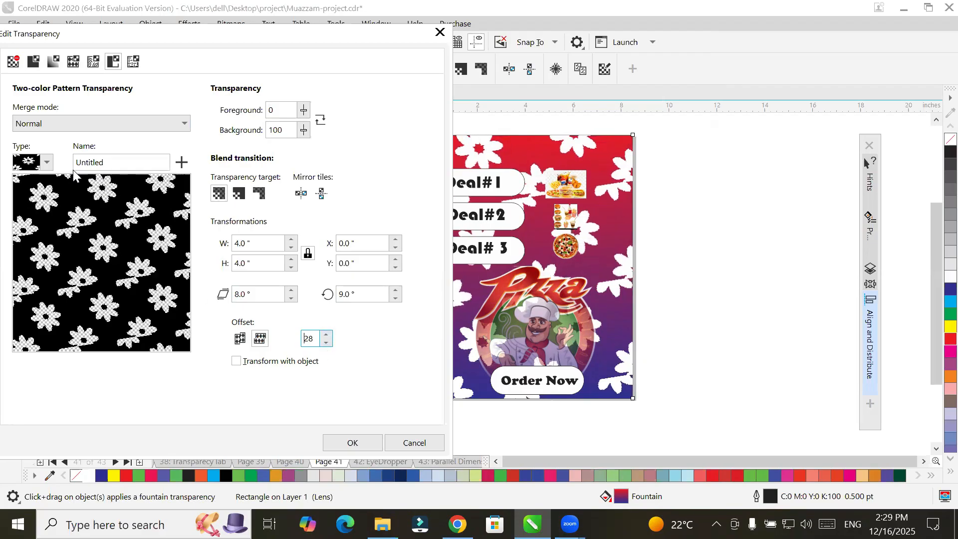
Step: Try the diagonal lattice pattern for the two-color transparency and discard the transparency edits
{"action": "left_click", "coordinate": [47, 163]}
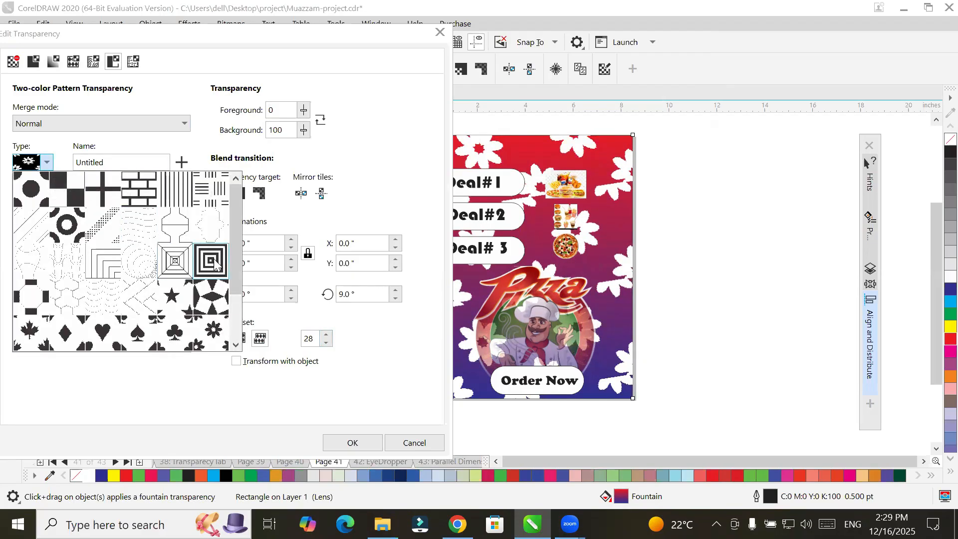
{"action": "scroll", "coordinate": [236, 266], "scroll_direction": "down", "scroll_amount": 2}
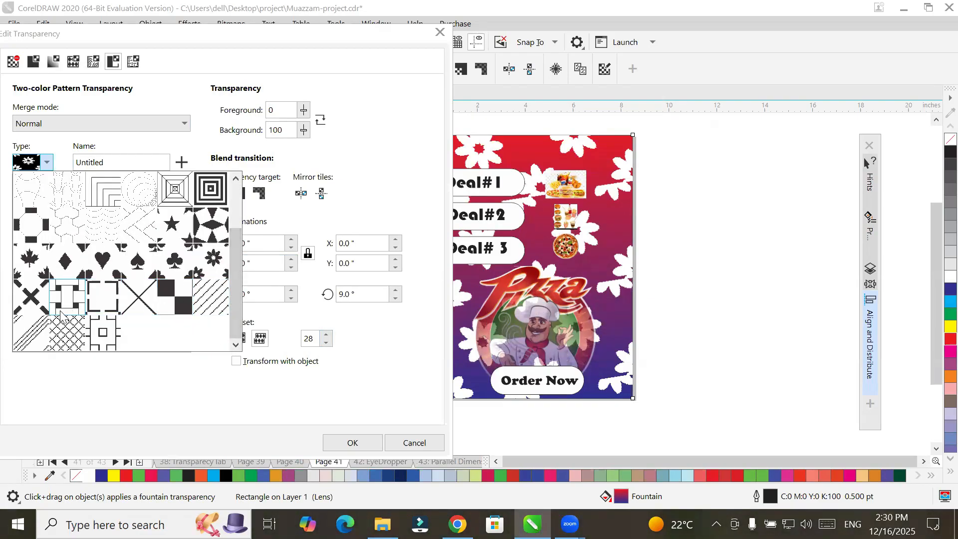
{"action": "left_click", "coordinate": [72, 333]}
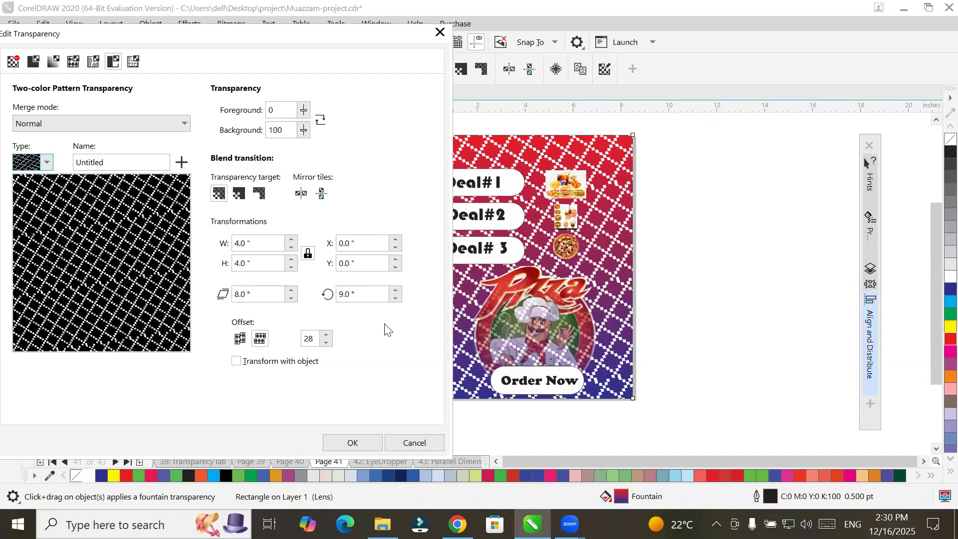
{"action": "left_click", "coordinate": [439, 32]}
Step: Apply a texture transparency to the poster's background rectangle using the Samples texture library
{"action": "left_click", "coordinate": [114, 71]}
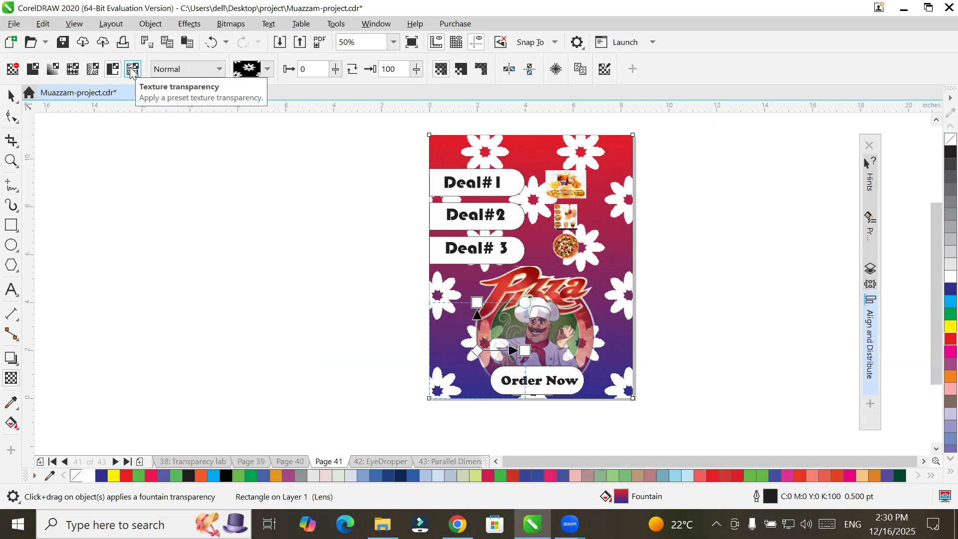
{"action": "left_click", "coordinate": [132, 70]}
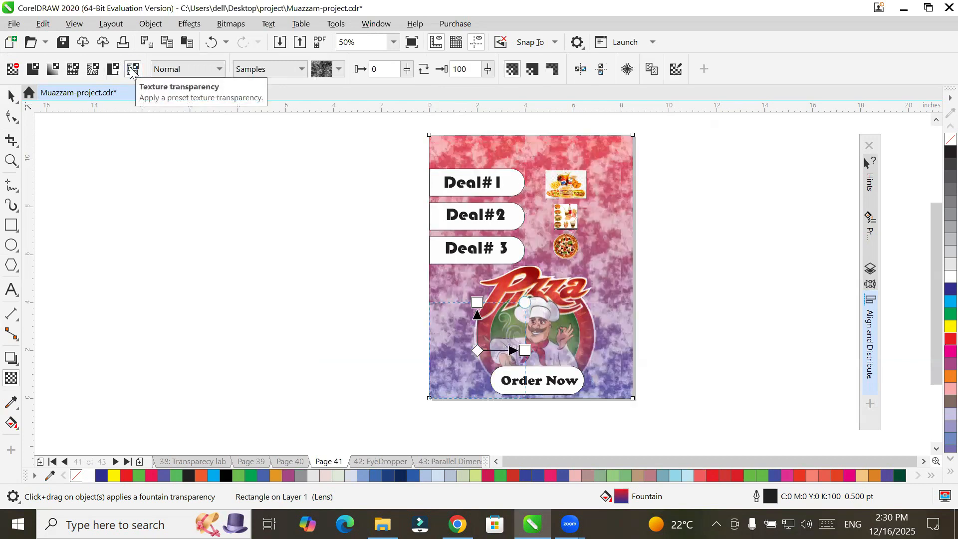
{"action": "left_click", "coordinate": [305, 69]}
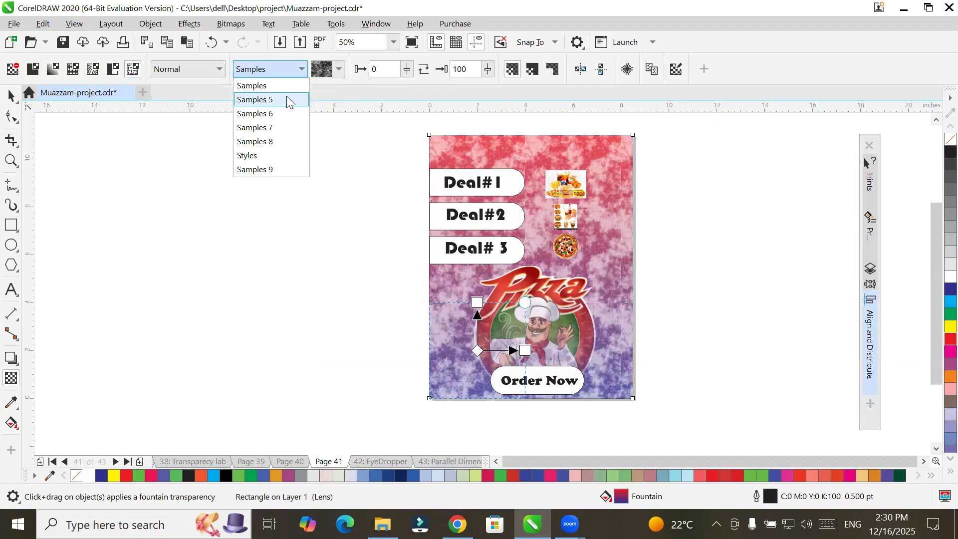
{"action": "left_click", "coordinate": [270, 86]}
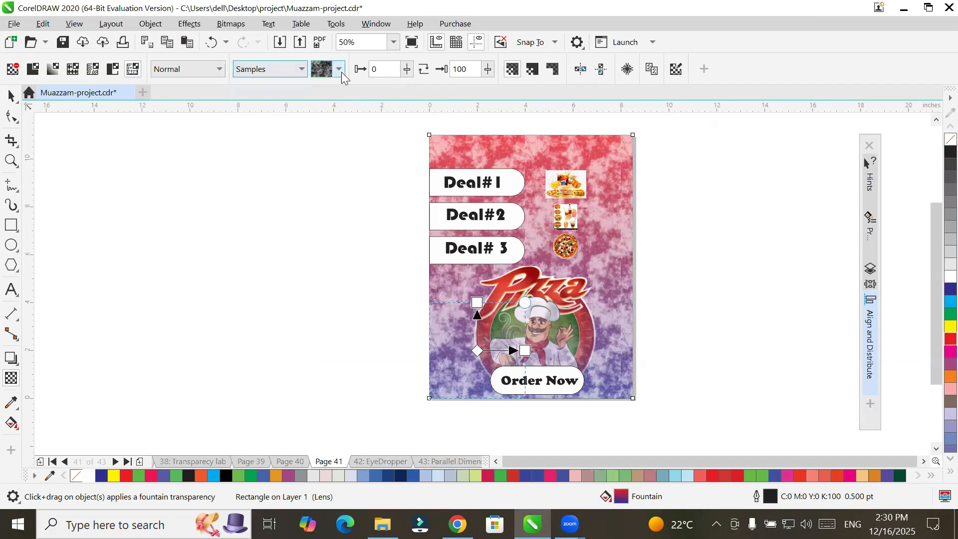
Step: Try several Samples textures as the background rectangle's transparency, finishing with the pale teal texture with rows of dark flecks
{"action": "left_click", "coordinate": [340, 70]}
{"action": "left_click", "coordinate": [361, 98]}
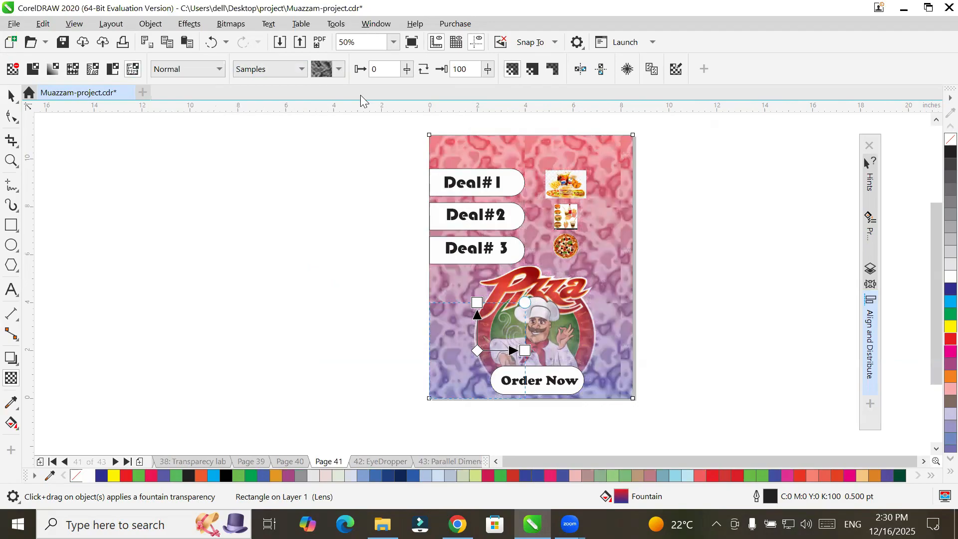
{"action": "left_click", "coordinate": [339, 70]}
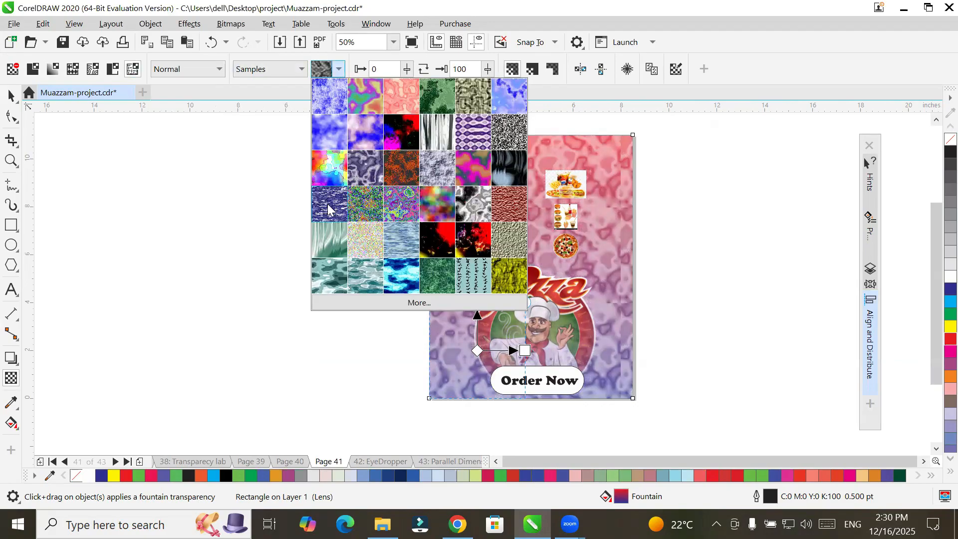
{"action": "left_click", "coordinate": [327, 203]}
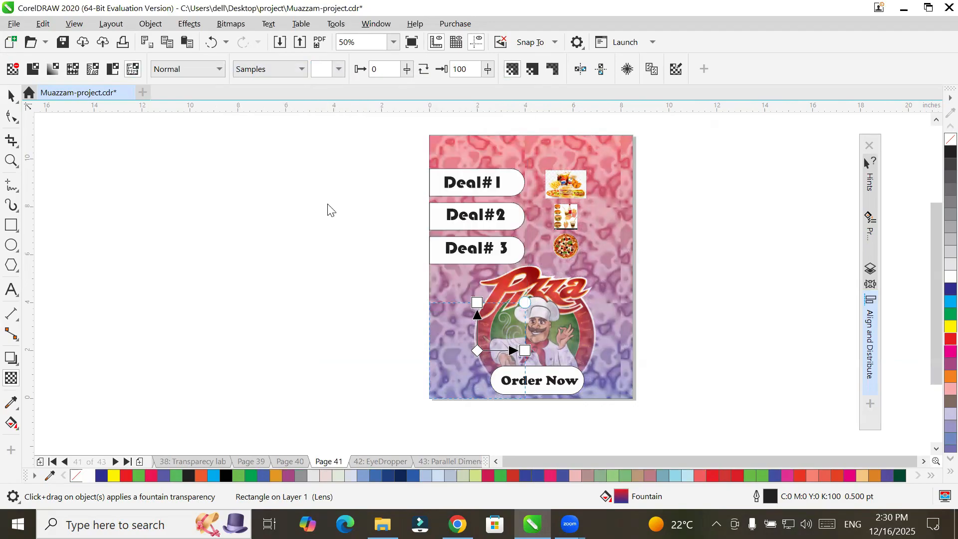
{"action": "left_click", "coordinate": [339, 69]}
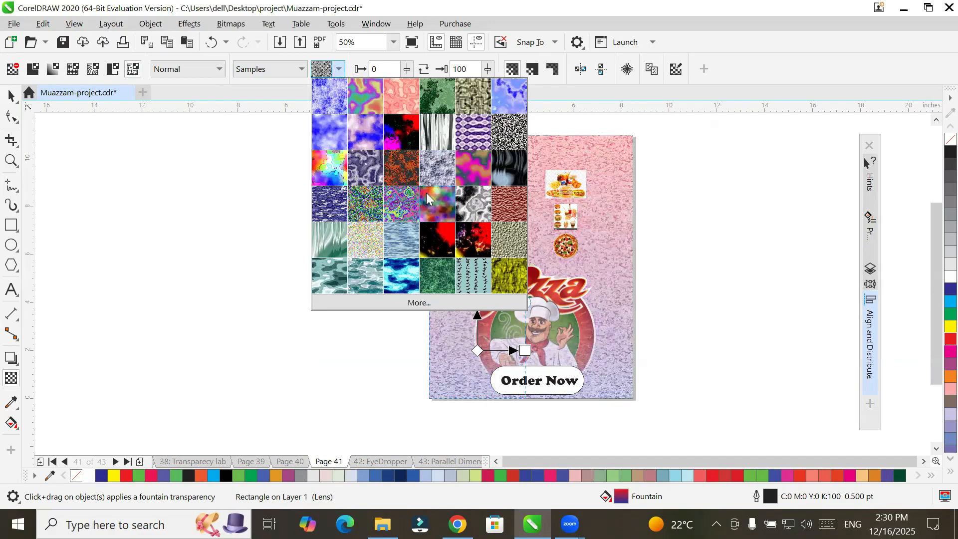
{"action": "left_click", "coordinate": [474, 272]}
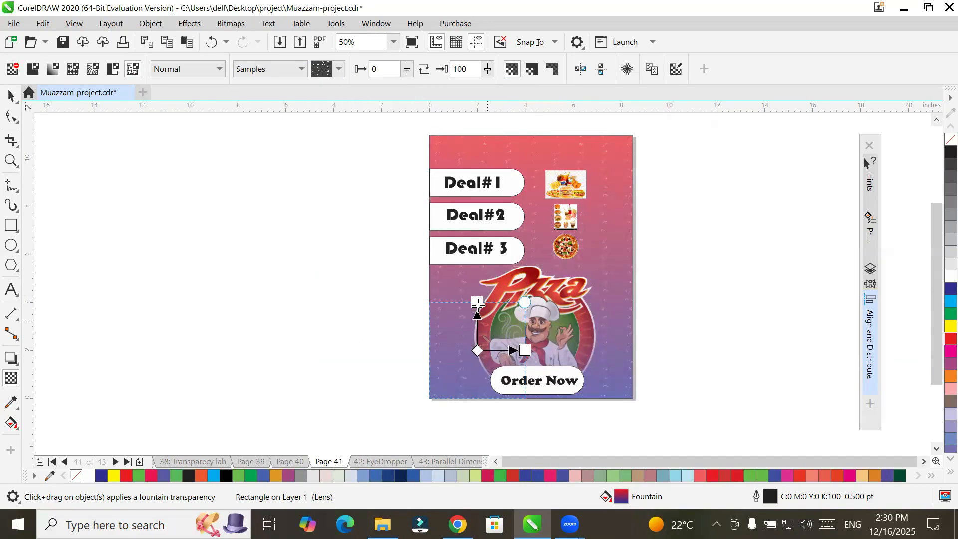
Step: Stretch the texture tile upward, shrink it to a small slanted tile, and reapply the flecked teal texture
{"action": "left_click_drag", "start_coordinate": [477, 302], "coordinate": [478, 175]}
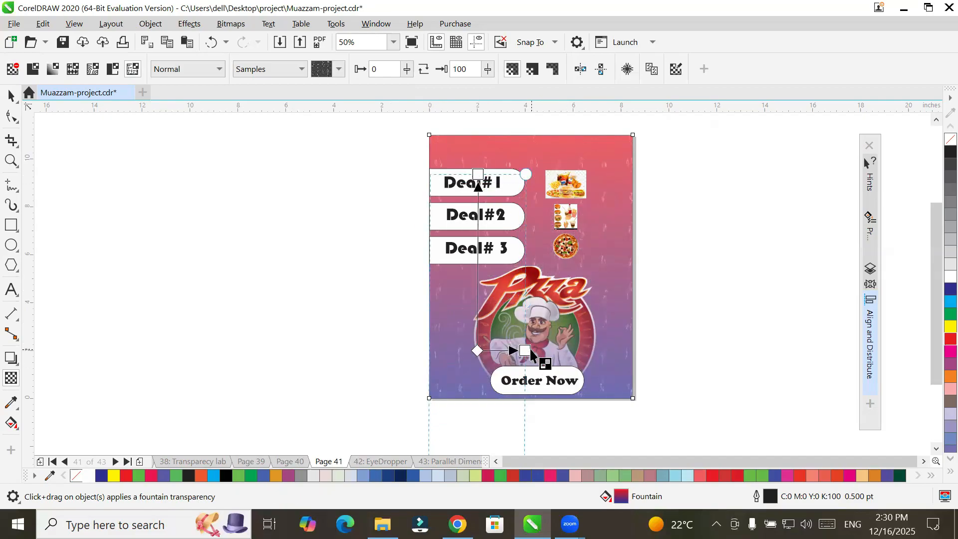
{"action": "left_click_drag", "start_coordinate": [526, 350], "coordinate": [501, 350]}
{"action": "left_click_drag", "start_coordinate": [478, 174], "coordinate": [480, 318]}
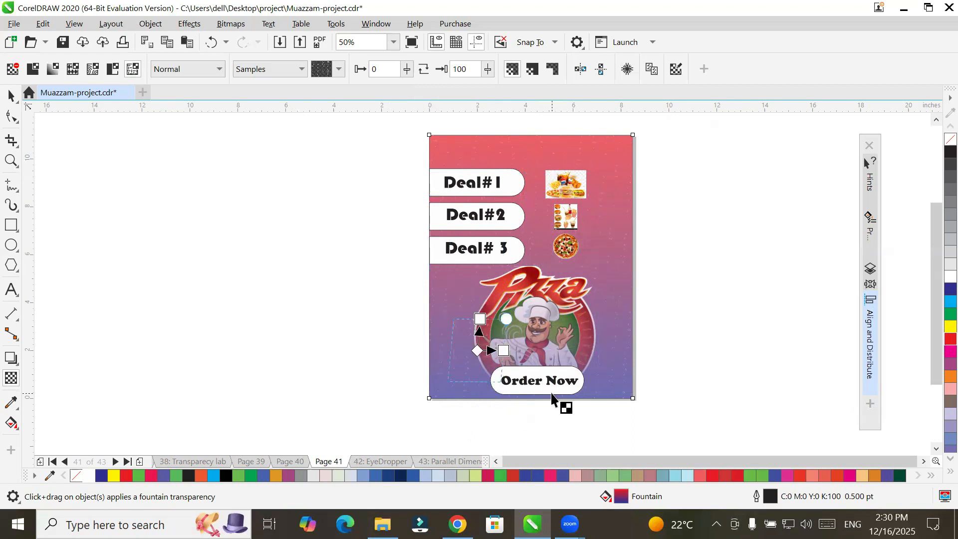
{"action": "left_click", "coordinate": [339, 69]}
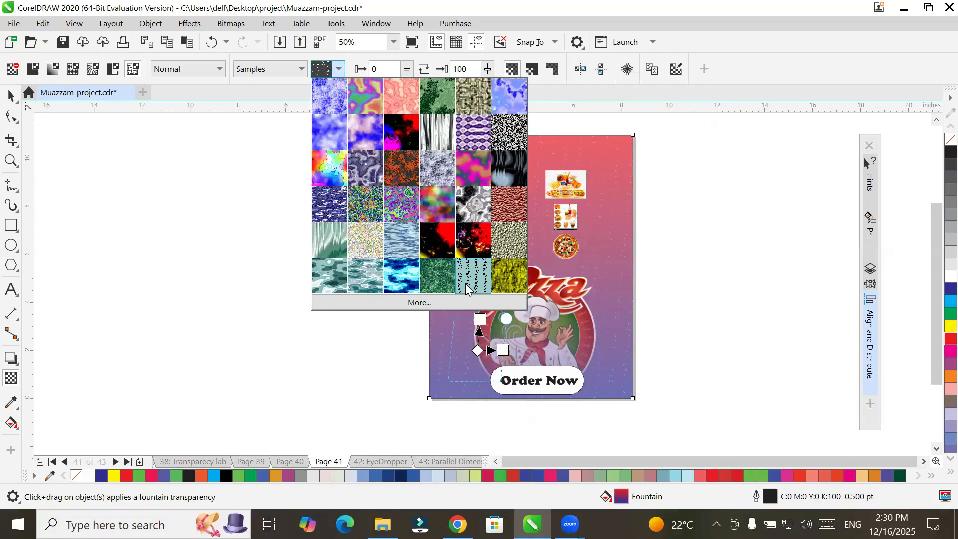
{"action": "left_click", "coordinate": [466, 284]}
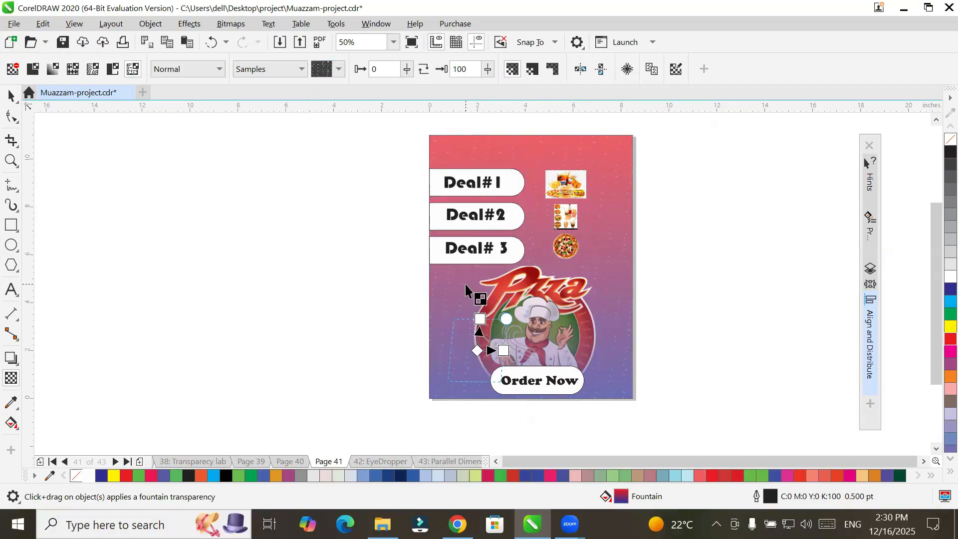
Step: Switch the texture transparency to the Samples 7 library and apply its smooth brown texture
{"action": "left_click", "coordinate": [280, 69]}
{"action": "left_click", "coordinate": [269, 128]}
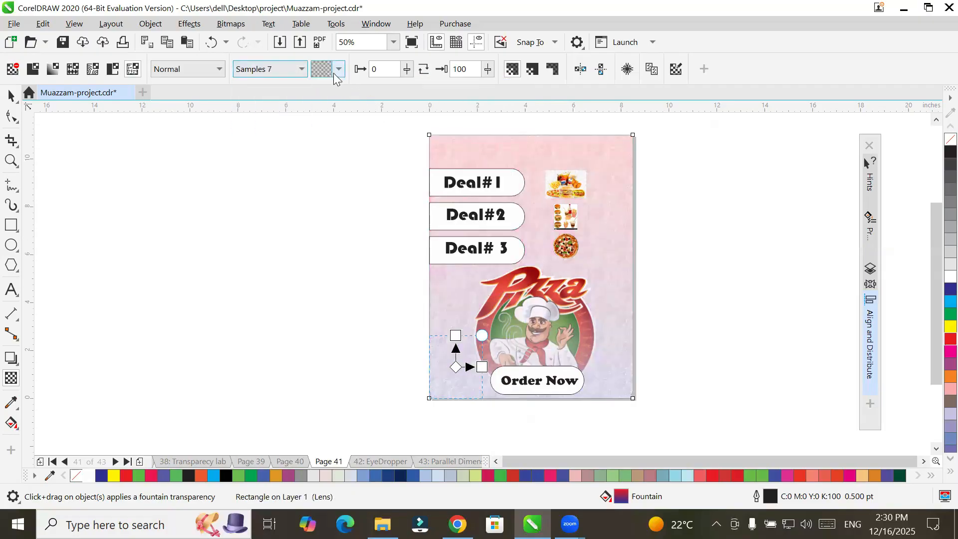
{"action": "left_click", "coordinate": [339, 71]}
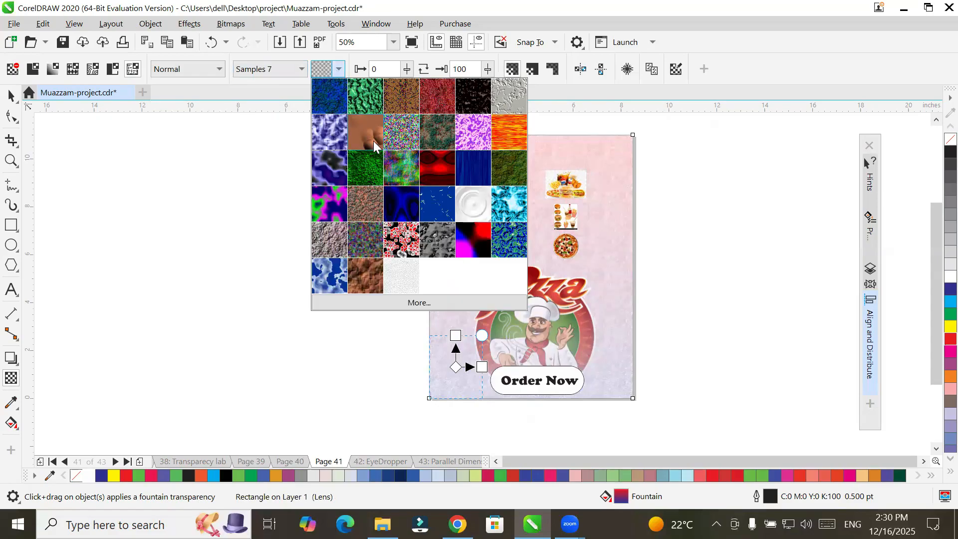
{"action": "left_click", "coordinate": [374, 141]}
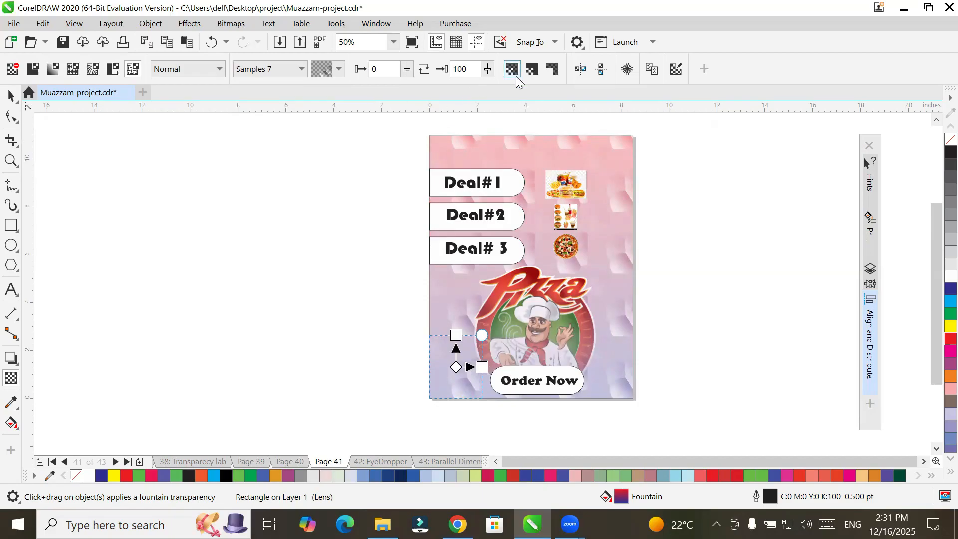
Step: Set the texture's foreground transparency to 36 and background transparency to 93, and deselect the rectangle
{"action": "left_click", "coordinate": [488, 75]}
{"action": "left_click_drag", "start_coordinate": [485, 85], "coordinate": [466, 88]}
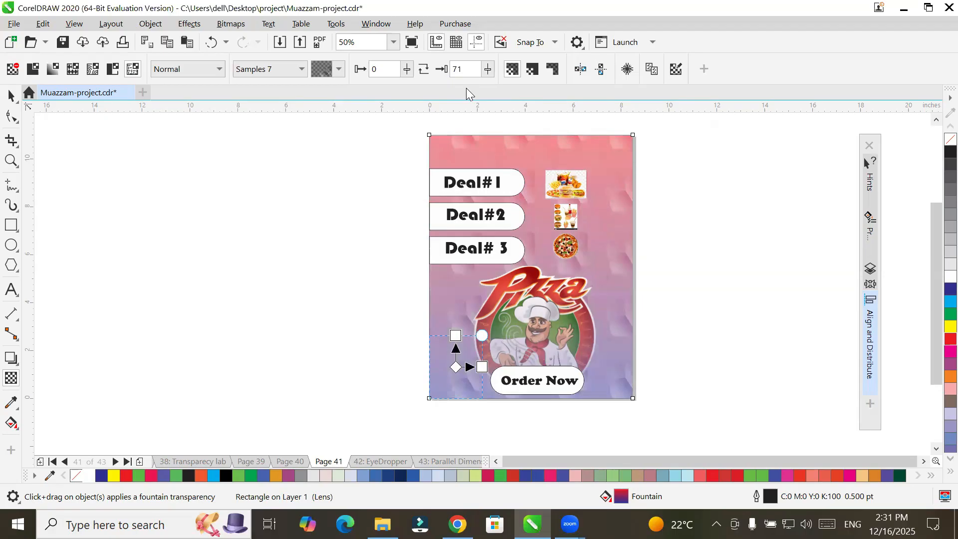
{"action": "left_click", "coordinate": [491, 69]}
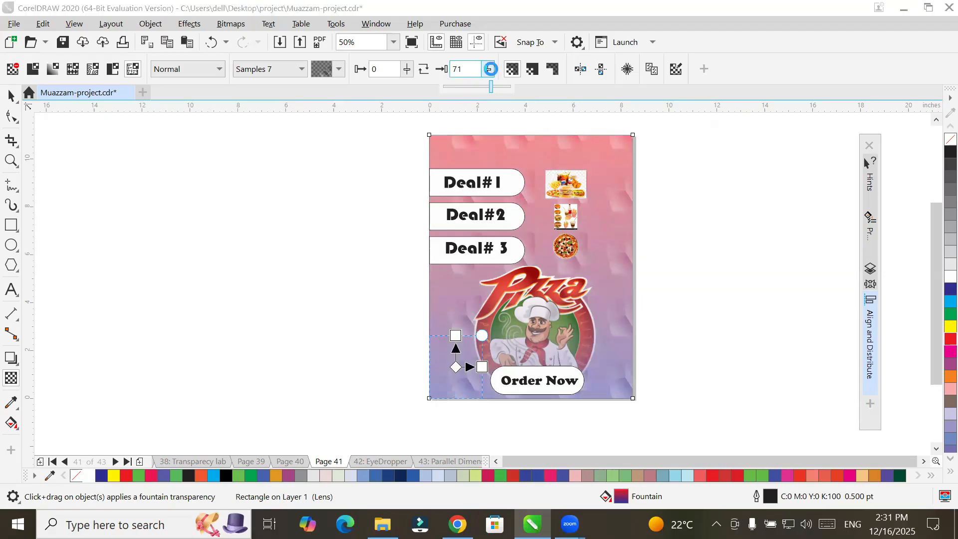
{"action": "left_click_drag", "start_coordinate": [491, 87], "coordinate": [506, 87]}
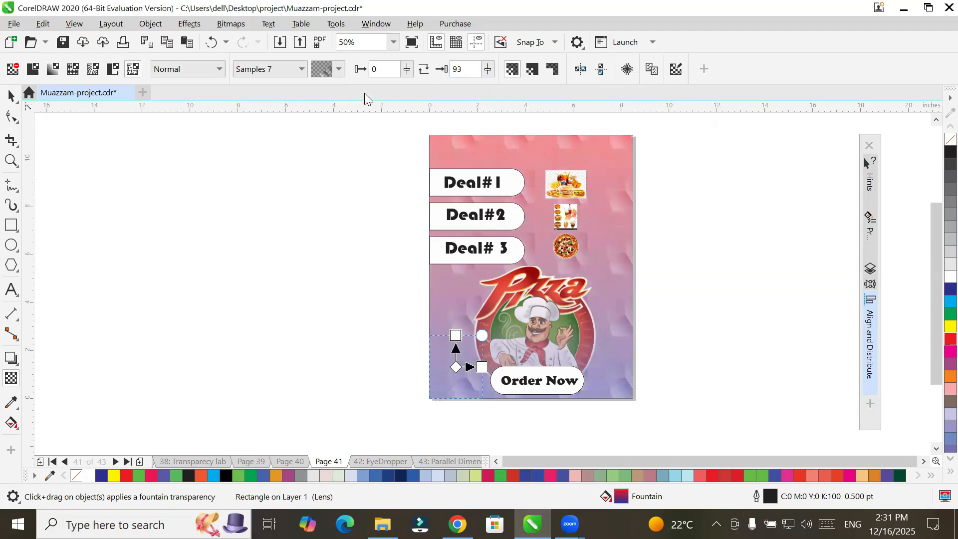
{"action": "left_click", "coordinate": [407, 68]}
{"action": "left_click_drag", "start_coordinate": [408, 89], "coordinate": [375, 97]}
{"action": "left_click", "coordinate": [408, 69]}
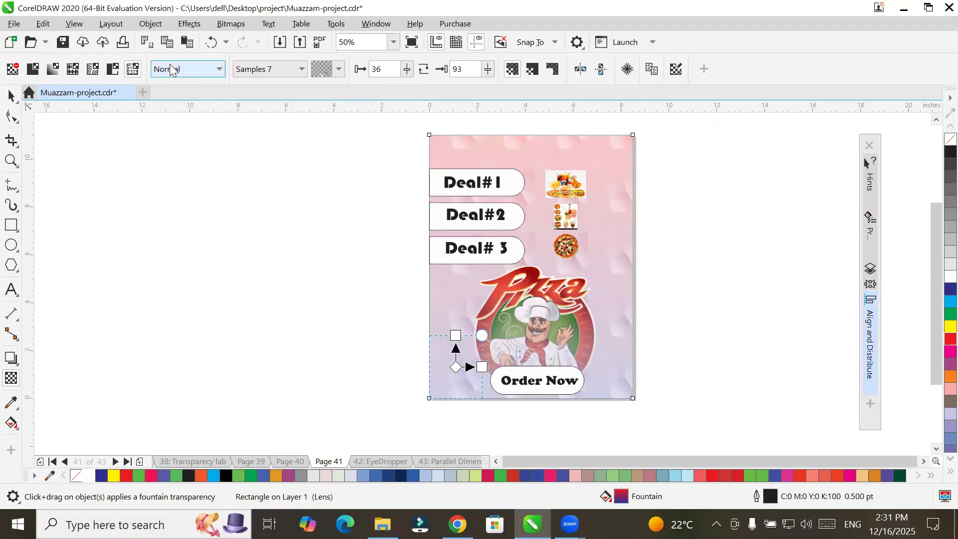
{"action": "left_click", "coordinate": [9, 95]}
{"action": "left_click", "coordinate": [78, 132]}
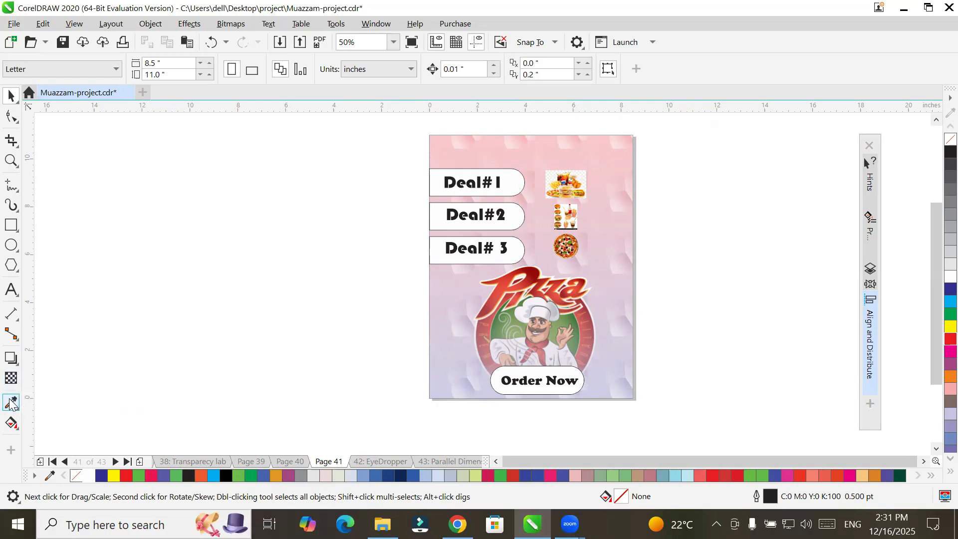
Step: Choose the Color Eyedropper tool and go to the EyeDropper page
{"action": "left_click", "coordinate": [10, 401]}
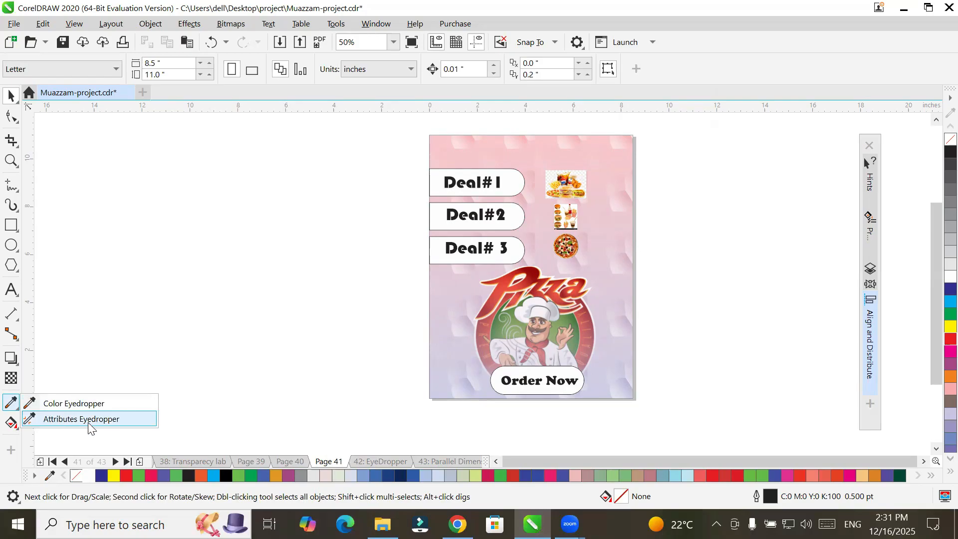
{"action": "left_click", "coordinate": [54, 403]}
{"action": "left_click", "coordinate": [382, 462]}
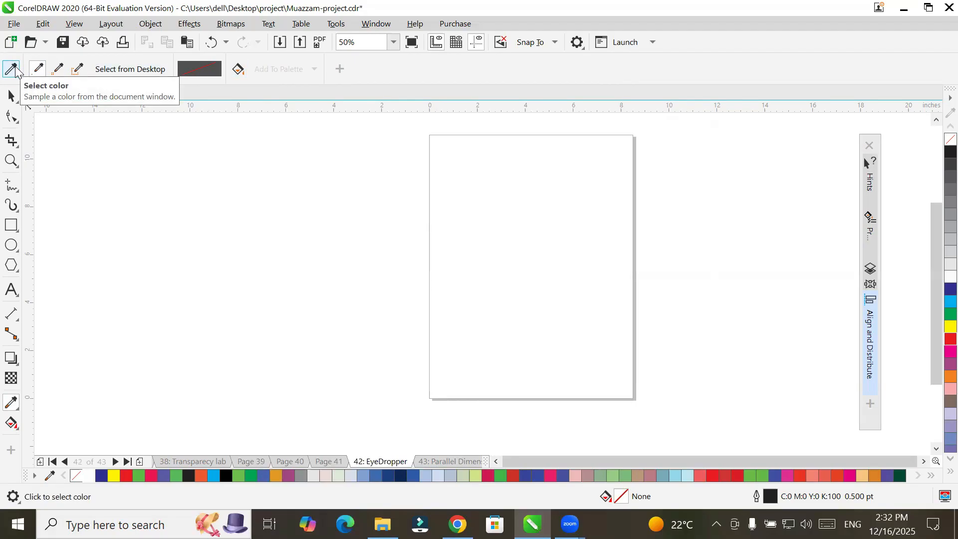
Step: Draw a circle about 1.7 inches in diameter near the page's upper-right corner
{"action": "left_click", "coordinate": [11, 245]}
{"action": "left_click_drag", "start_coordinate": [582, 154], "coordinate": [620, 197]}
{"action": "left_click", "coordinate": [391, 71]}
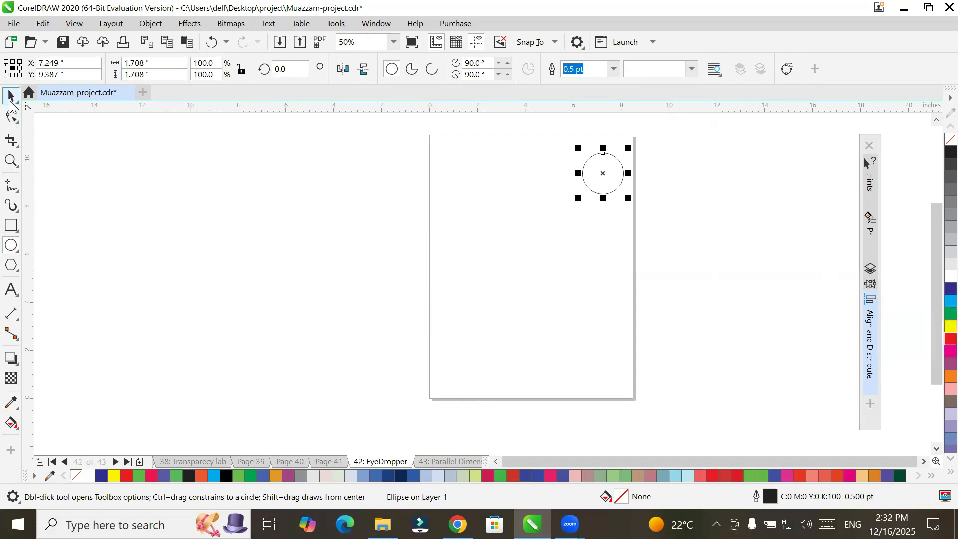
Step: Duplicate the circle downward at even spacing to make a column of five circles along the page's right side
{"action": "left_click", "coordinate": [11, 98]}
{"action": "left_click_drag", "start_coordinate": [594, 191], "coordinate": [600, 240]}
{"action": "key", "text": "ctrl+r"}
{"action": "key", "text": "ctrl+r"}
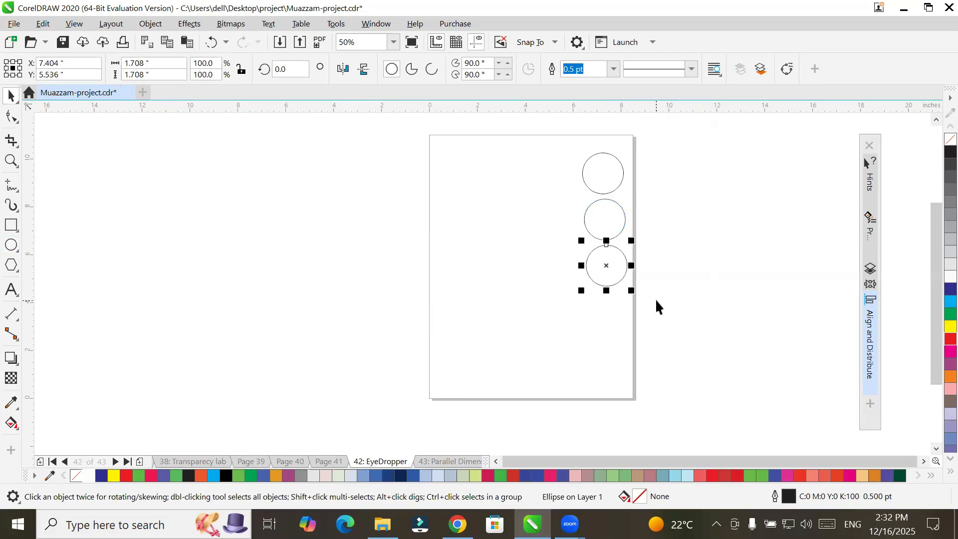
{"action": "key", "text": "ctrl+r"}
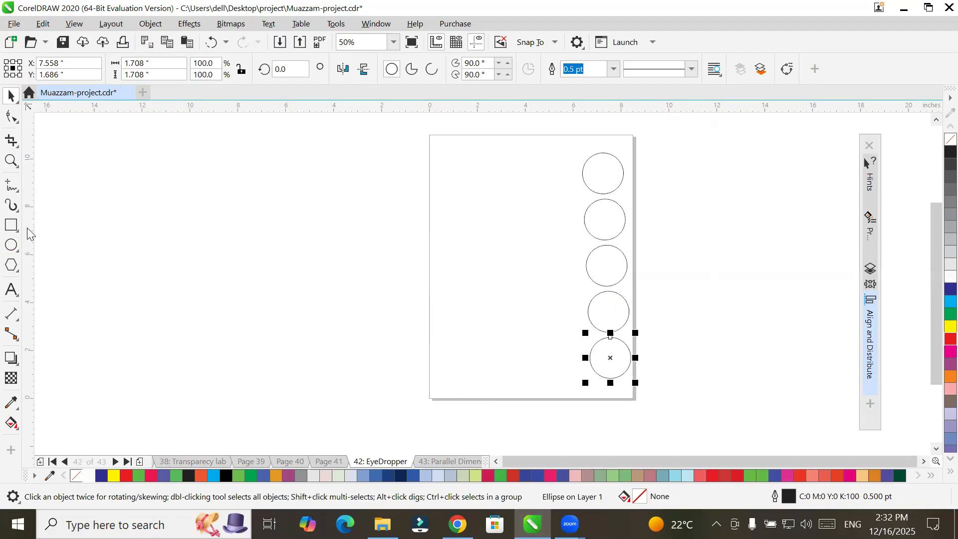
Step: Draw a small rectangle about 0.7 by 0.8 inches in the page's upper-left corner
{"action": "left_click", "coordinate": [10, 232]}
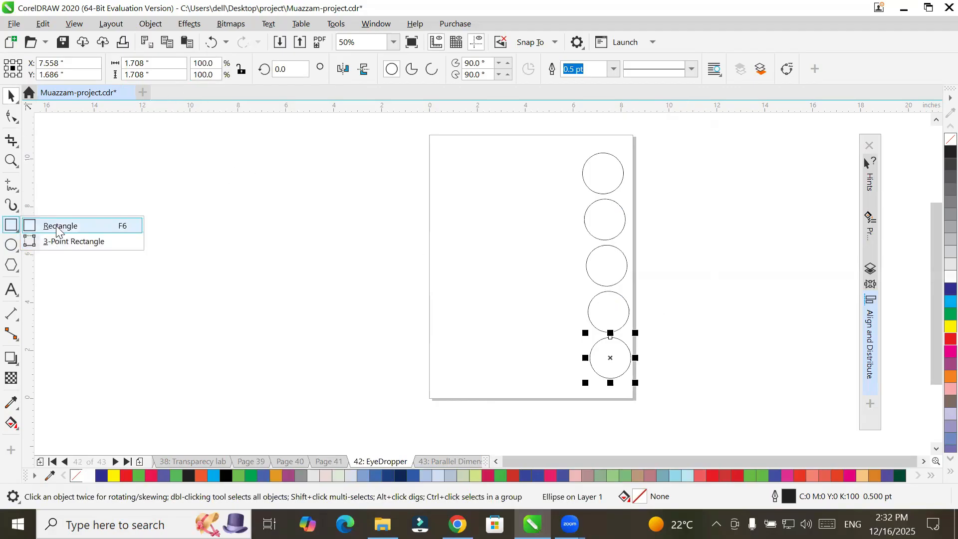
{"action": "left_click", "coordinate": [55, 226]}
{"action": "left_click_drag", "start_coordinate": [436, 142], "coordinate": [455, 188]}
Step: Duplicate the small rectangle downward at even spacing to make a column of ten along the page's left side
{"action": "left_click", "coordinate": [11, 96]}
{"action": "key", "text": "ctrl+r"}
{"action": "key", "text": "ctrl+r"}
{"action": "key", "text": "ctrl+r"}
{"action": "key", "text": "ctrl+r"}
{"action": "key", "text": "ctrl+r"}
{"action": "key", "text": "ctrl+r"}
{"action": "key", "text": "ctrl+r"}
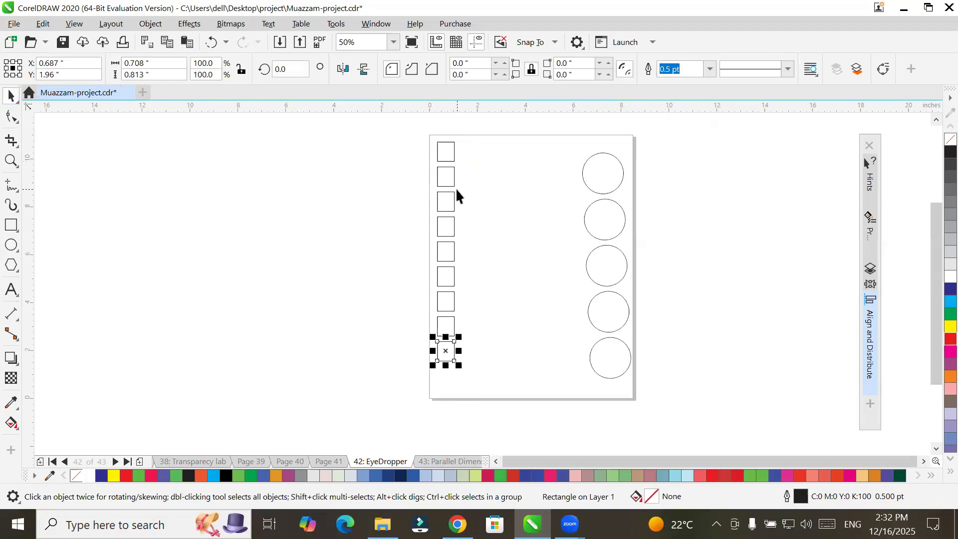
{"action": "key", "text": "ctrl+r"}
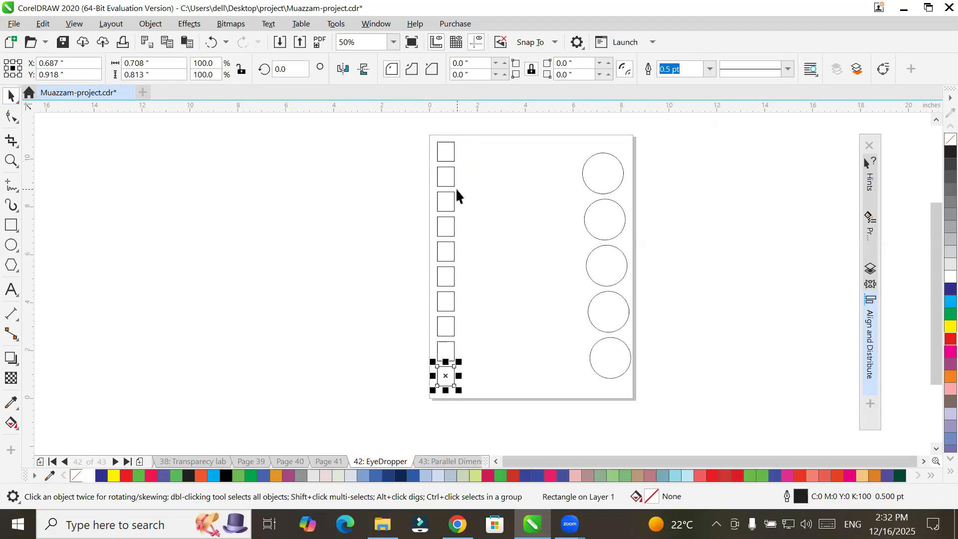
Step: Try a pale pink and a cyan fill on the topmost small rectangle and clear its fill again
{"action": "left_click", "coordinate": [292, 221]}
{"action": "left_click", "coordinate": [447, 161]}
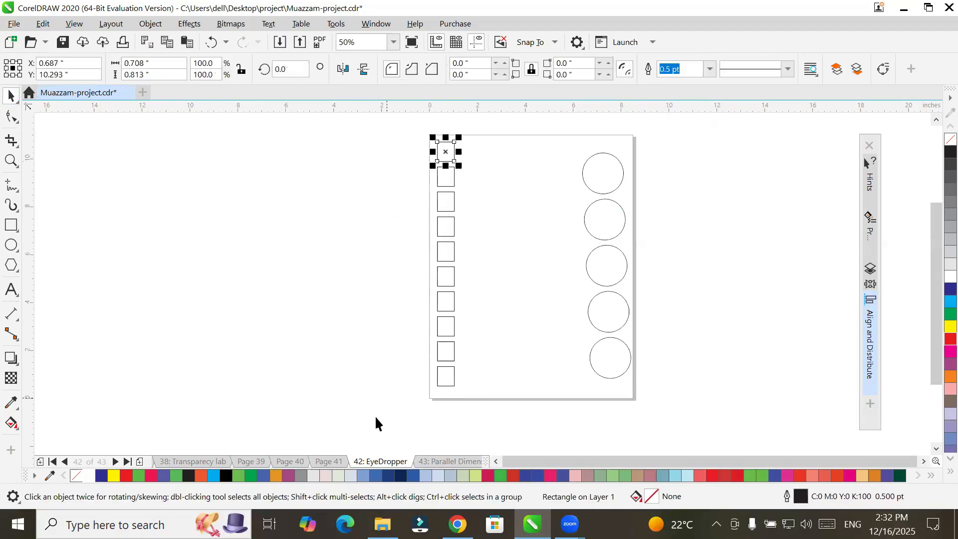
{"action": "left_click", "coordinate": [325, 476]}
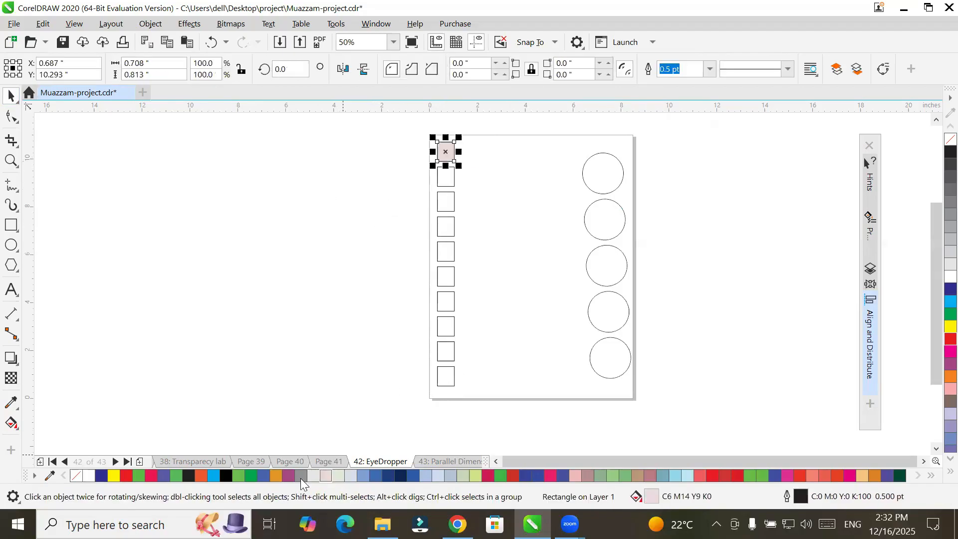
{"action": "left_click", "coordinate": [214, 477]}
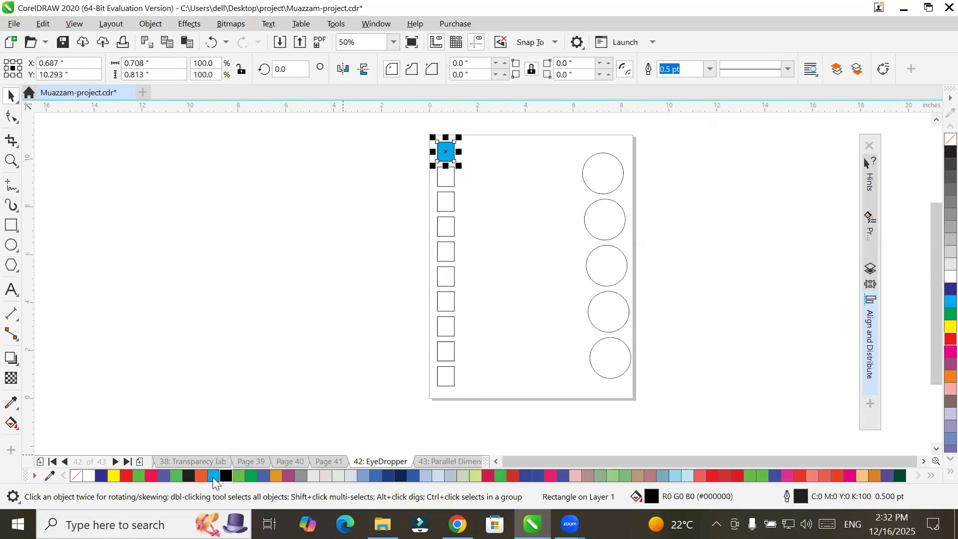
{"action": "left_click", "coordinate": [79, 476]}
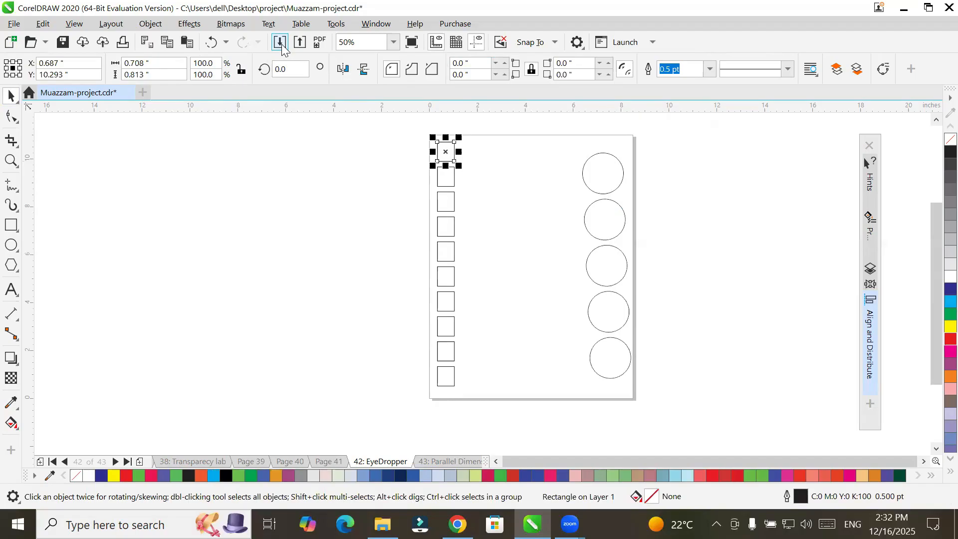
Step: Import Pizza plus.png from the FastFood Images folder and place it about 4.2 inches wide between the rectangles and circles
{"action": "key", "text": "ctrl+i"}
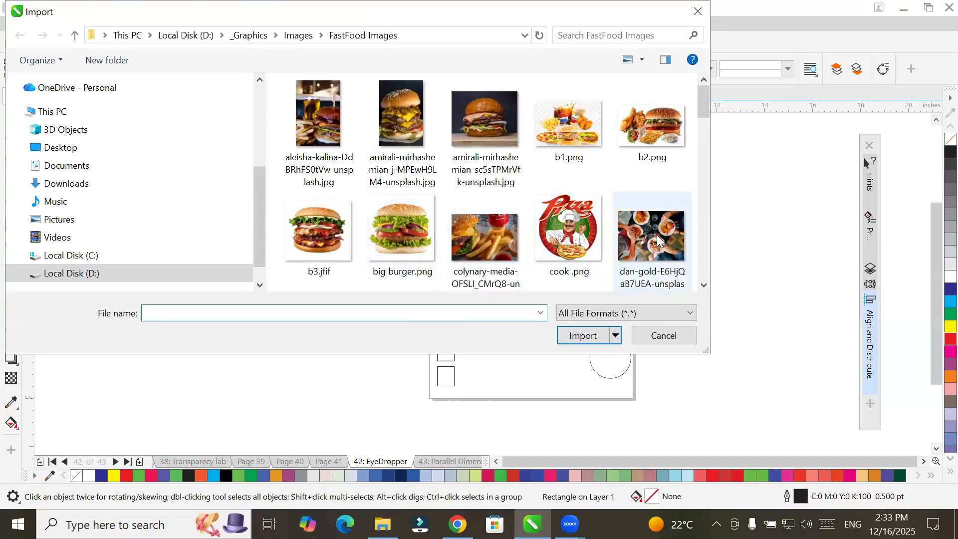
{"action": "scroll", "coordinate": [656, 235], "scroll_direction": "down", "scroll_amount": 5}
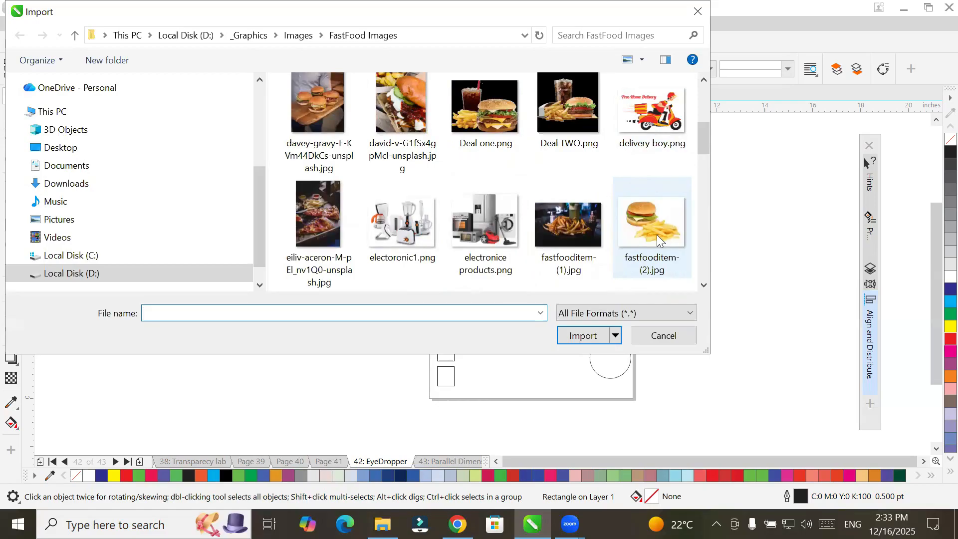
{"action": "scroll", "coordinate": [657, 235], "scroll_direction": "down", "scroll_amount": 3}
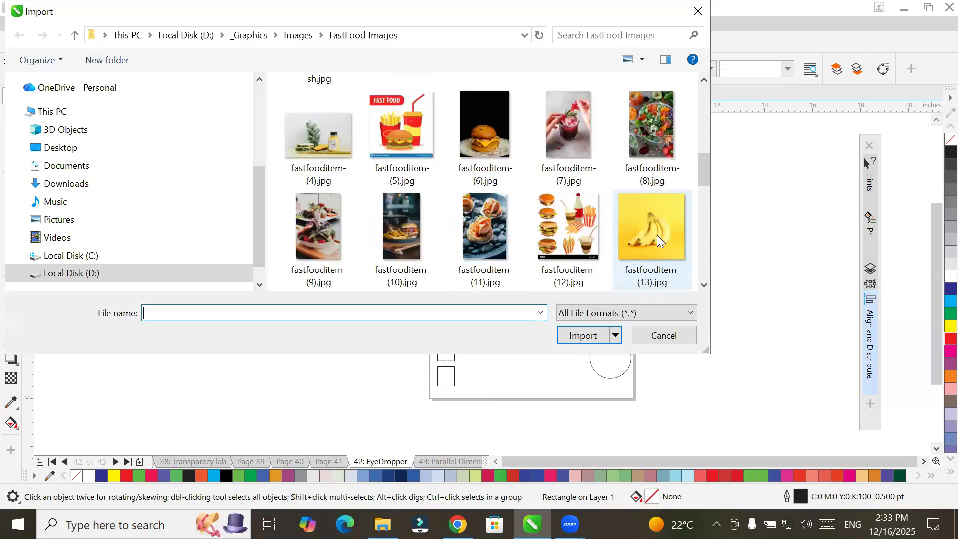
{"action": "scroll", "coordinate": [319, 233], "scroll_direction": "down", "scroll_amount": 6}
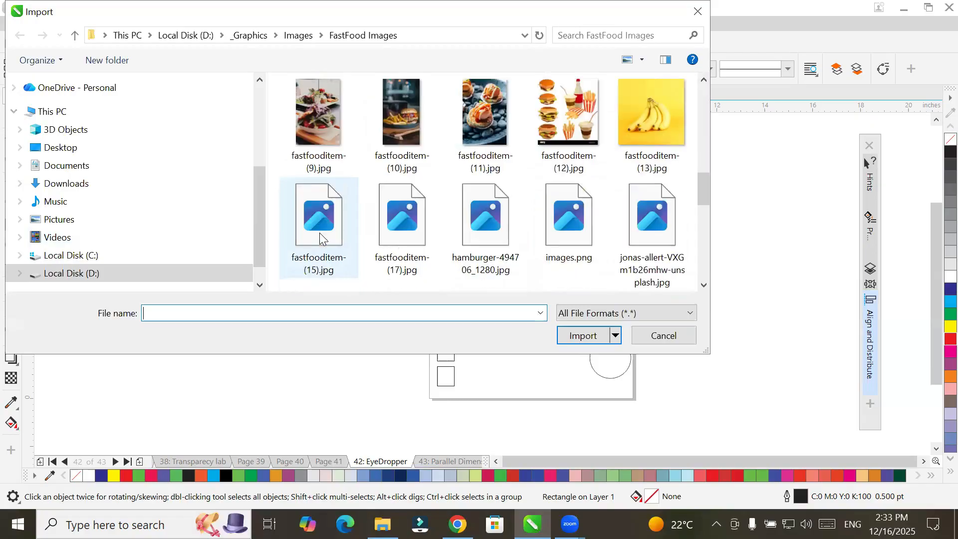
{"action": "left_click", "coordinate": [487, 232]}
{"action": "left_click", "coordinate": [569, 338]}
{"action": "left_click_drag", "start_coordinate": [474, 164], "coordinate": [580, 364]}
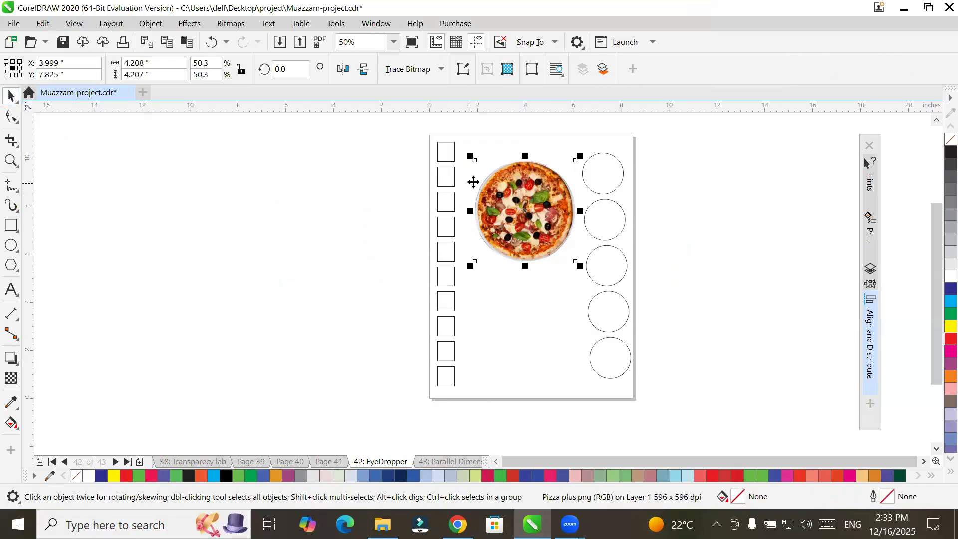
{"action": "scroll", "coordinate": [605, 177], "scroll_direction": "up", "scroll_amount": 2}
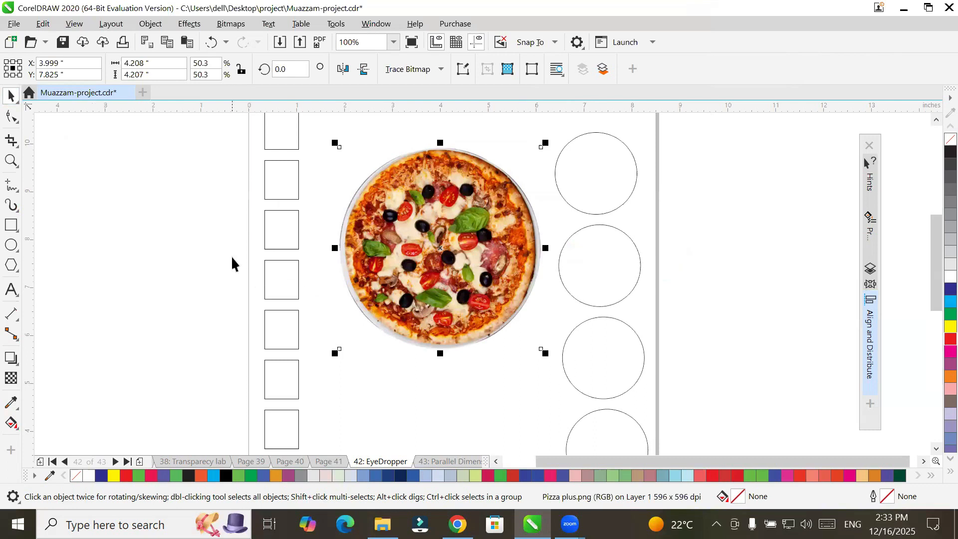
Step: Examine the pizza image's crust and topping colors up close
{"action": "scroll", "coordinate": [442, 210], "scroll_direction": "up", "scroll_amount": 2}
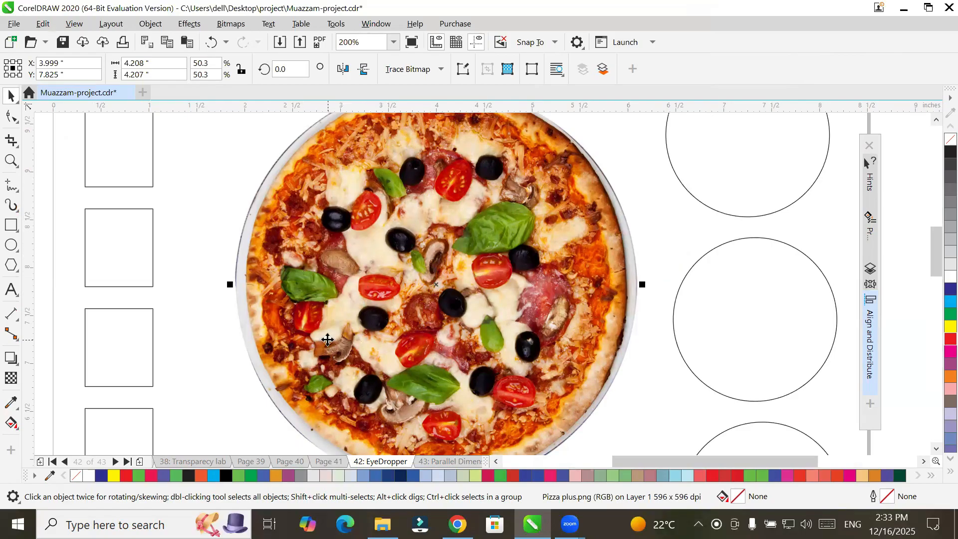
{"action": "scroll", "coordinate": [409, 372], "scroll_direction": "down", "scroll_amount": 3}
{"action": "scroll", "coordinate": [408, 372], "scroll_direction": "up", "scroll_amount": 2}
{"action": "scroll", "coordinate": [409, 372], "scroll_direction": "down", "scroll_amount": 1}
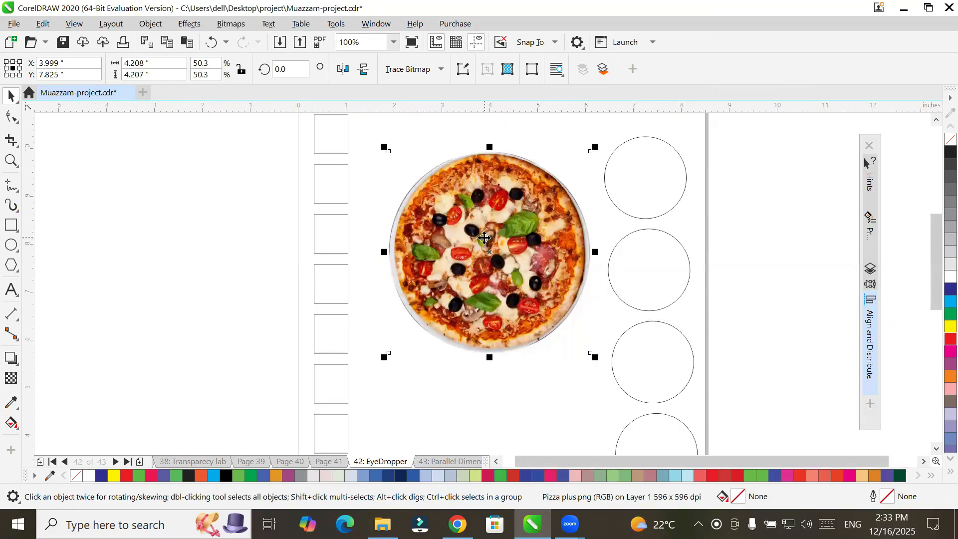
{"action": "scroll", "coordinate": [484, 238], "scroll_direction": "up", "scroll_amount": 3}
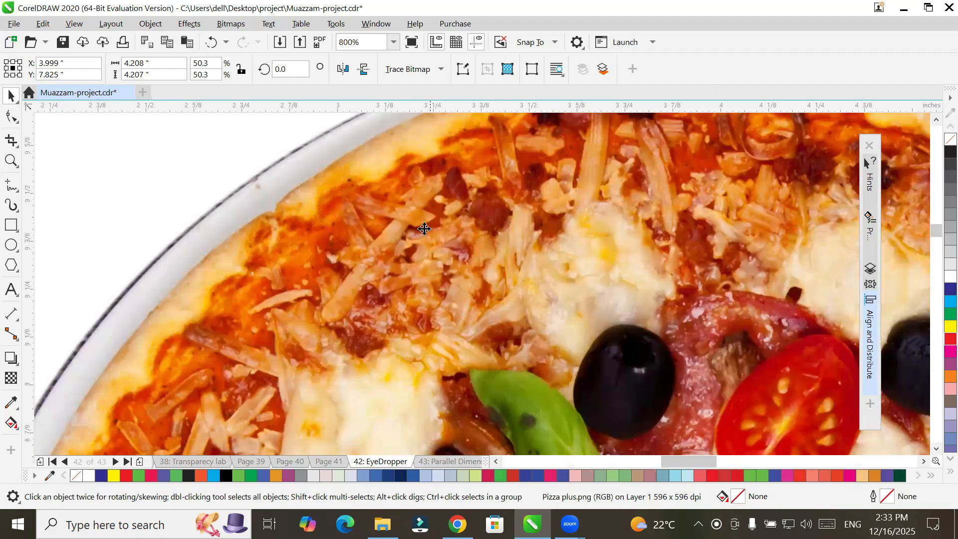
{"action": "scroll", "coordinate": [425, 229], "scroll_direction": "up", "scroll_amount": 1}
{"action": "scroll", "coordinate": [261, 261], "scroll_direction": "down", "scroll_amount": 2}
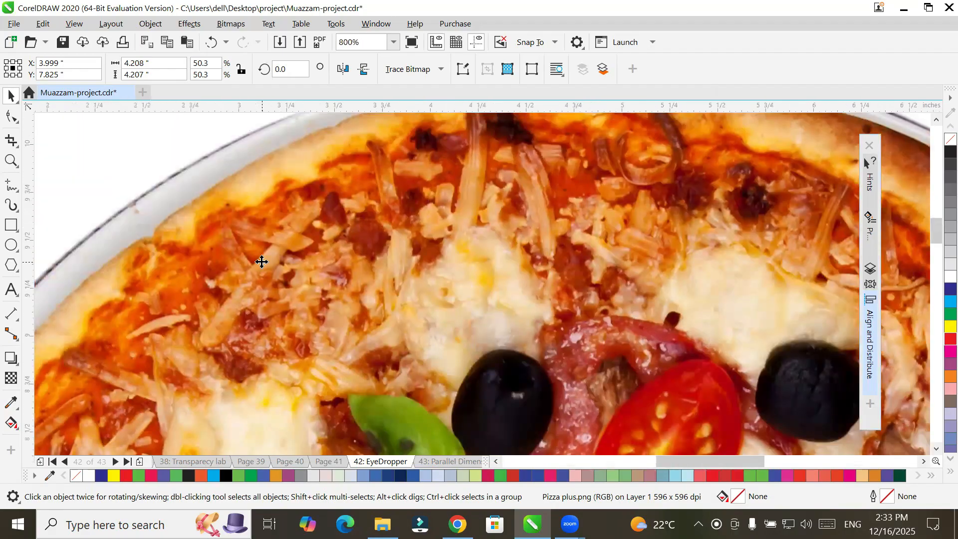
{"action": "scroll", "coordinate": [261, 261], "scroll_direction": "down", "scroll_amount": 1}
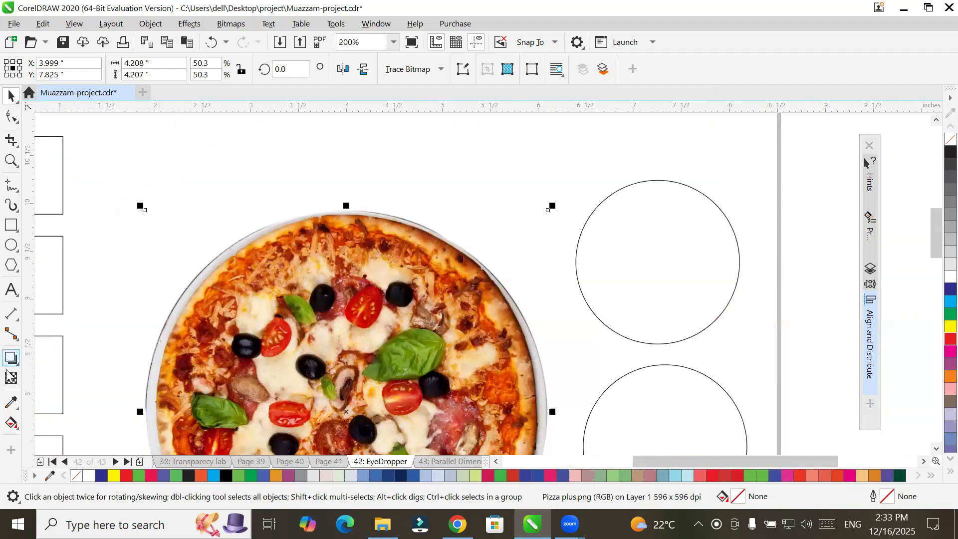
Step: Sample a light orange from the pizza's upper crust with the Color Eyedropper and fill the top two circles with it
{"action": "left_click", "coordinate": [11, 405]}
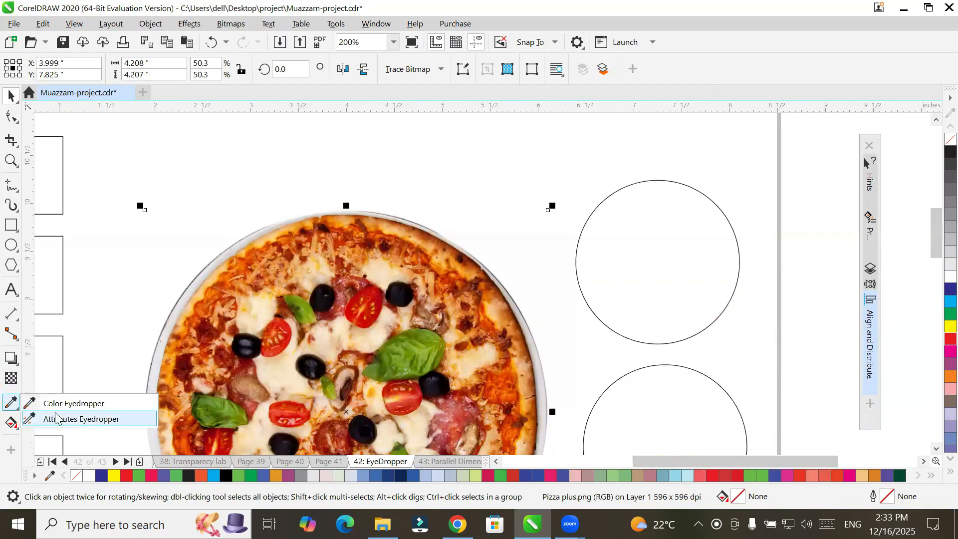
{"action": "left_click", "coordinate": [68, 405]}
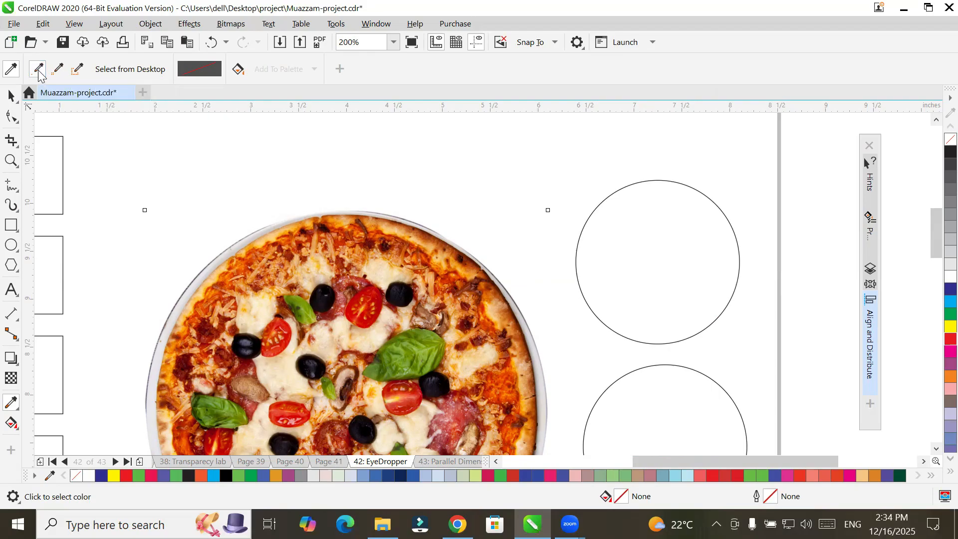
{"action": "left_click", "coordinate": [298, 220]}
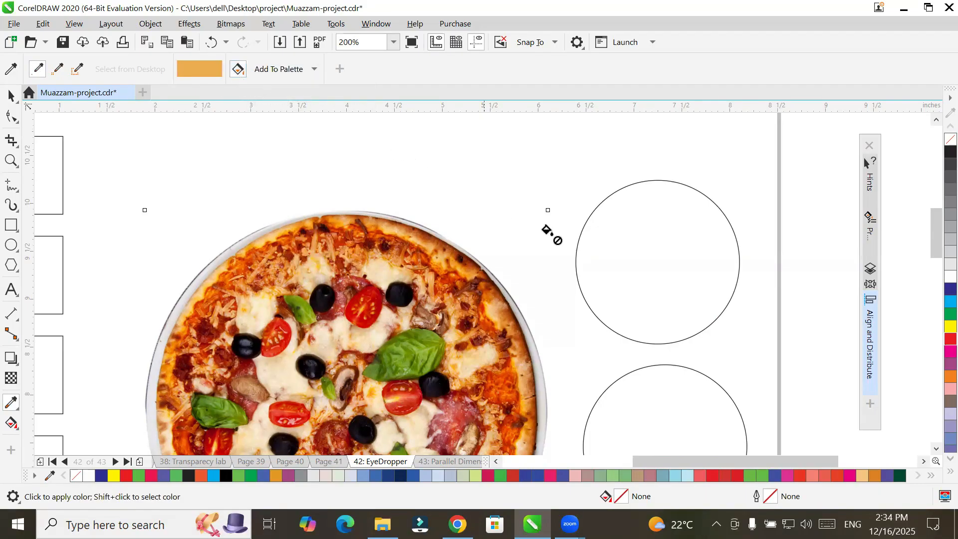
{"action": "left_click", "coordinate": [635, 251]}
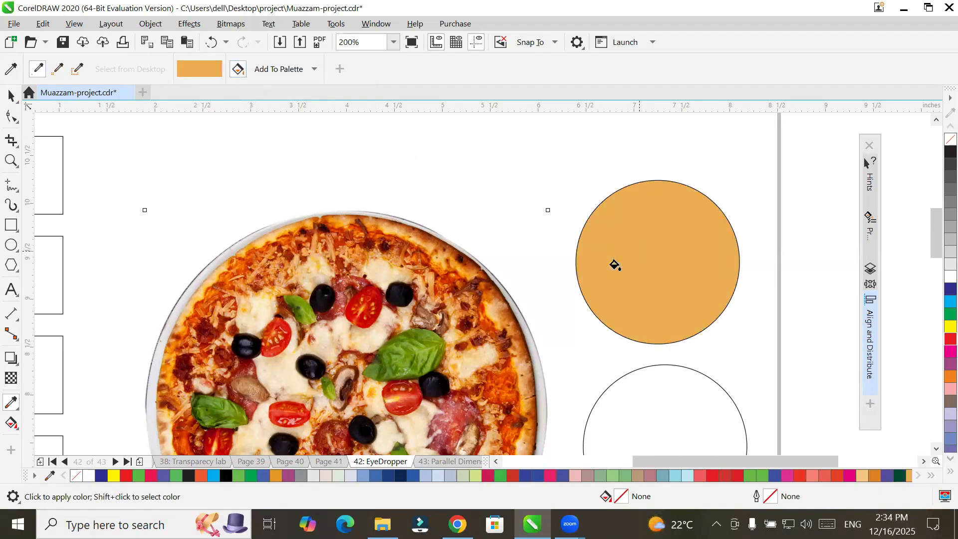
{"action": "left_click", "coordinate": [647, 410]}
Step: Apply the sampled light orange to the upper five small rectangles in the column
{"action": "left_click", "coordinate": [48, 169]}
{"action": "left_click", "coordinate": [48, 250]}
{"action": "scroll", "coordinate": [89, 252], "scroll_direction": "down", "scroll_amount": 2}
{"action": "left_click", "coordinate": [74, 279]}
{"action": "left_click", "coordinate": [74, 303]}
{"action": "left_click", "coordinate": [75, 327]}
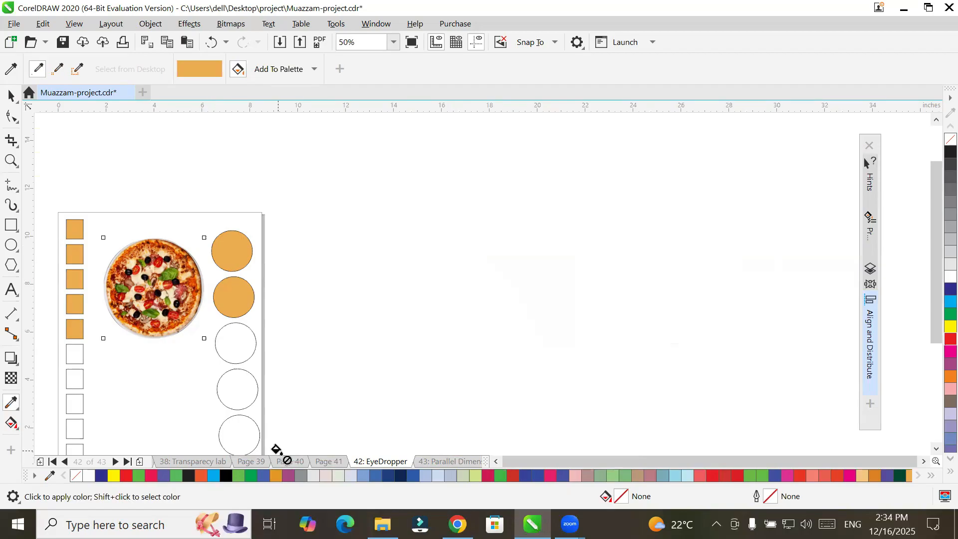
Step: Try sampling red from a tomato, cream from the cheese and black from an olive in the pizza image
{"action": "left_click", "coordinate": [40, 67]}
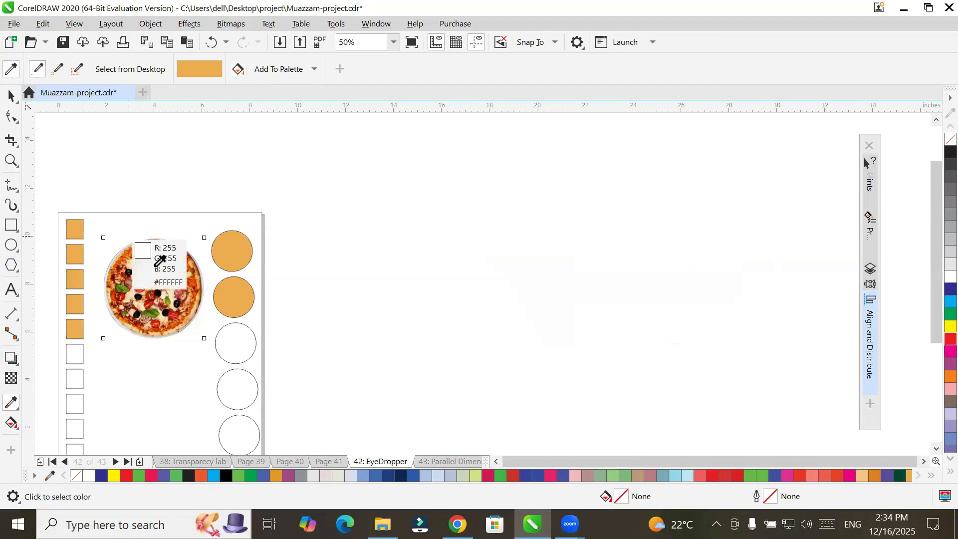
{"action": "scroll", "coordinate": [152, 255], "scroll_direction": "up", "scroll_amount": 2}
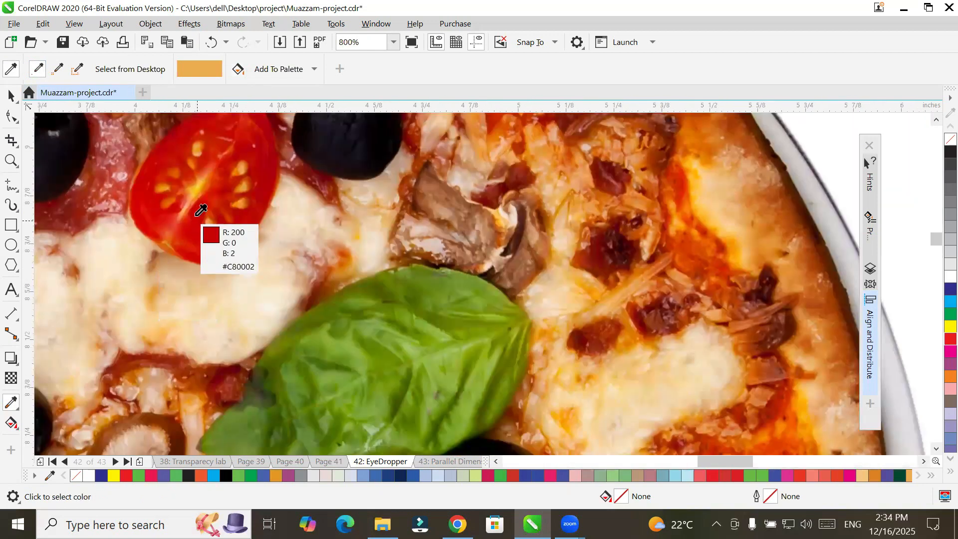
{"action": "left_click", "coordinate": [201, 210]}
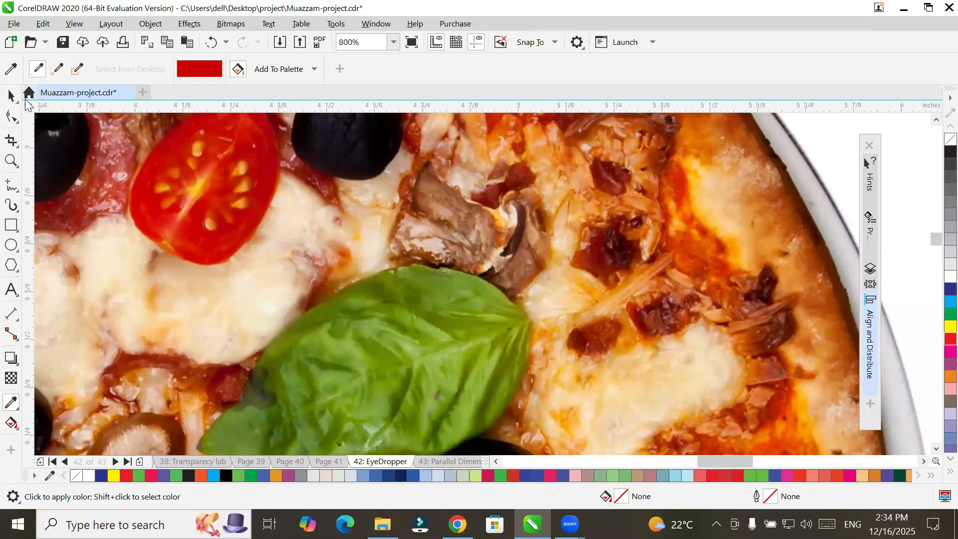
{"action": "left_click", "coordinate": [37, 69]}
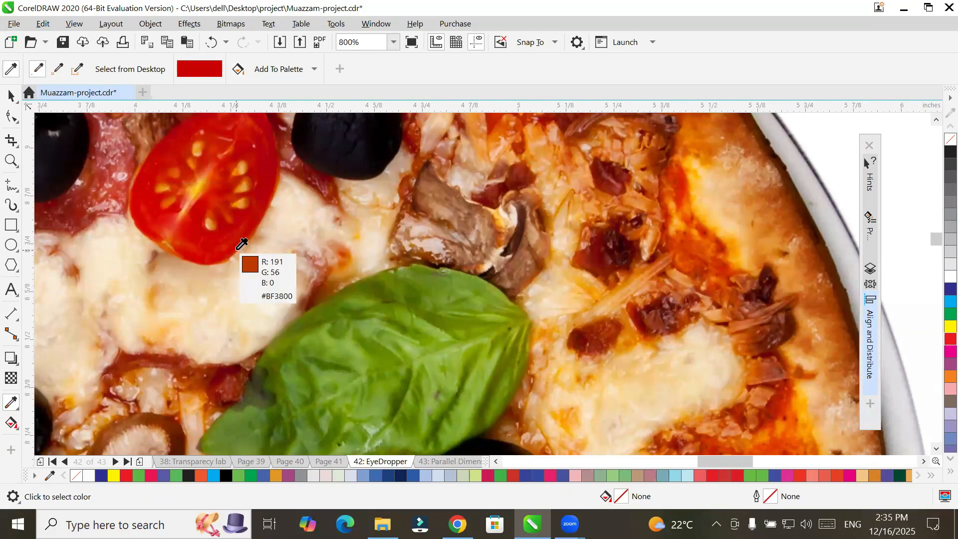
{"action": "left_click", "coordinate": [257, 252]}
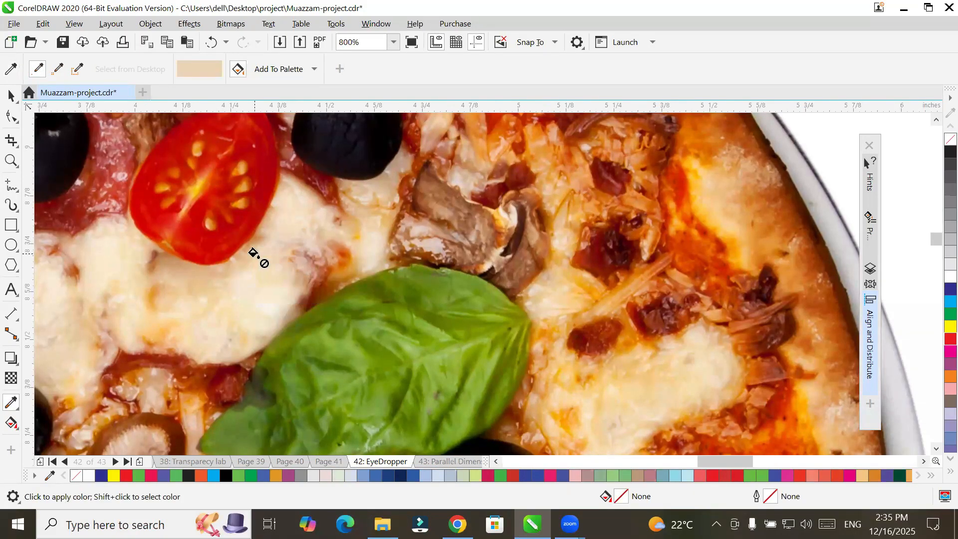
{"action": "left_click", "coordinate": [38, 69]}
{"action": "left_click", "coordinate": [75, 136]}
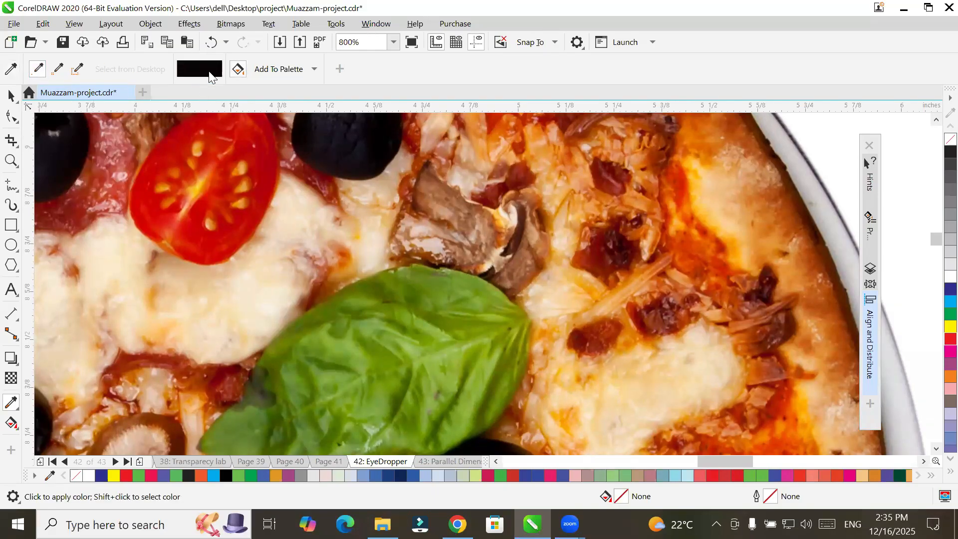
Step: Sample olive green from the large basil leaf's upper edge and fill the top three circles and the fourth and fifth rectangles with it
{"action": "left_click", "coordinate": [42, 73]}
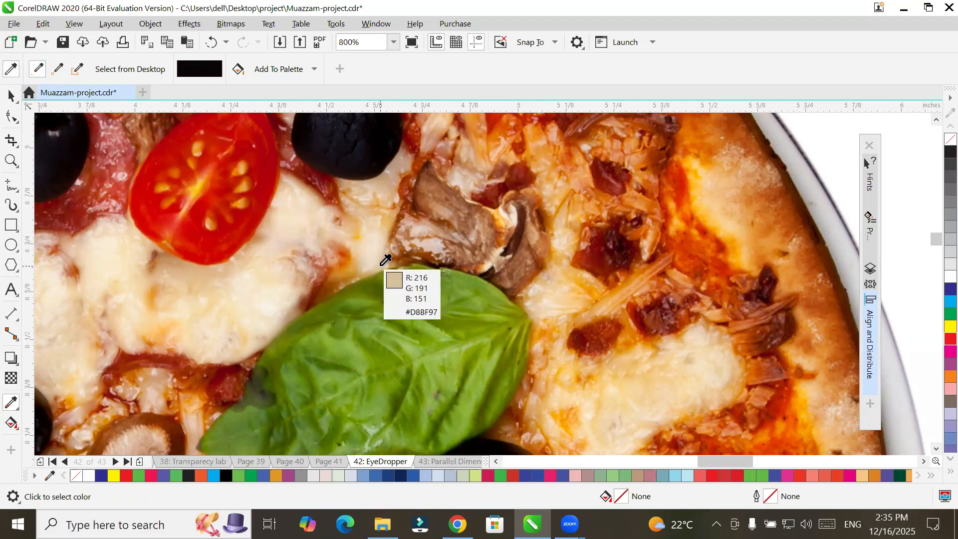
{"action": "left_click", "coordinate": [416, 270]}
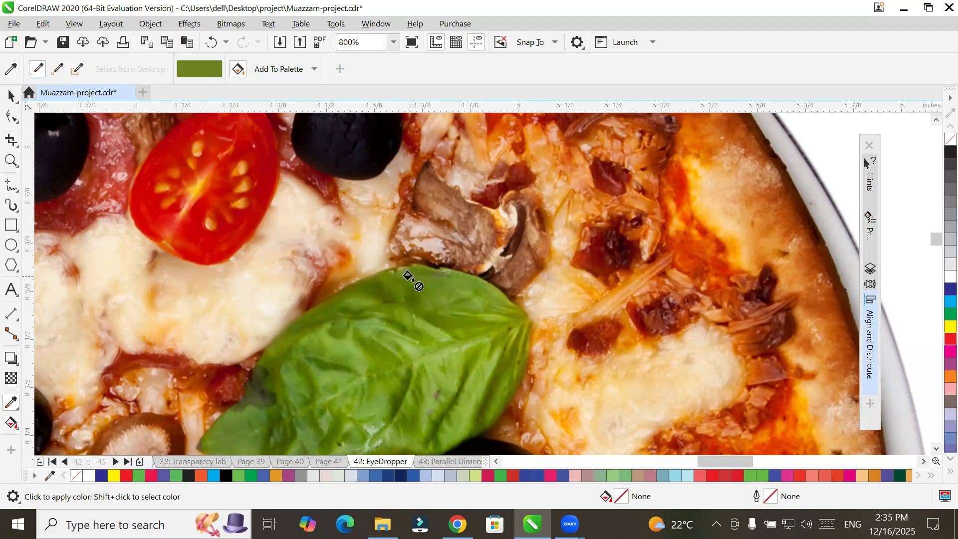
{"action": "scroll", "coordinate": [415, 272], "scroll_direction": "down", "scroll_amount": 4}
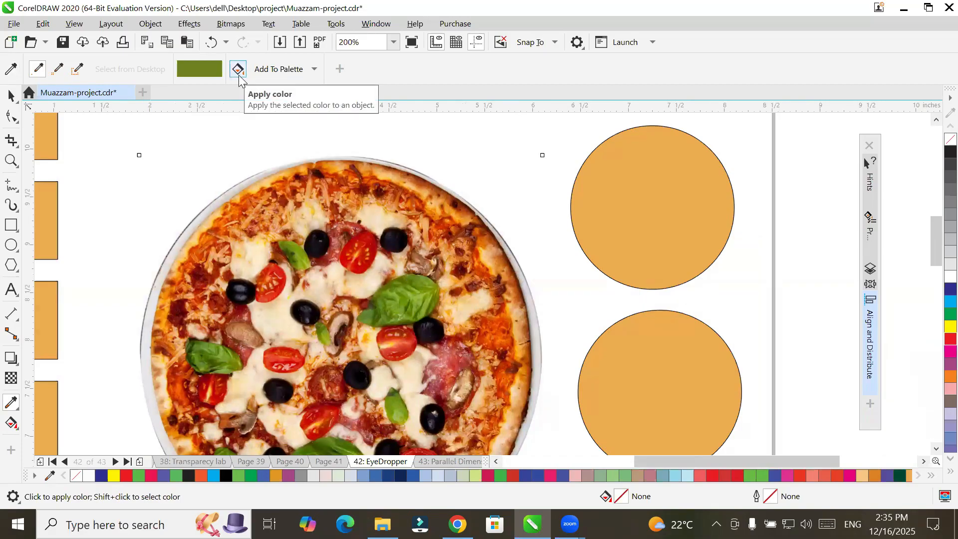
{"action": "left_click", "coordinate": [617, 174]}
{"action": "left_click", "coordinate": [645, 350]}
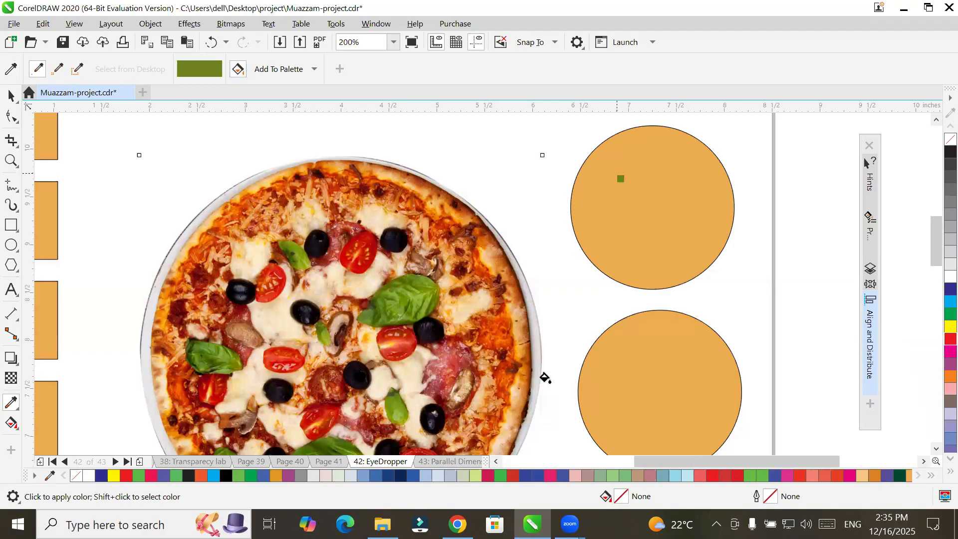
{"action": "scroll", "coordinate": [545, 377], "scroll_direction": "down", "scroll_amount": 2}
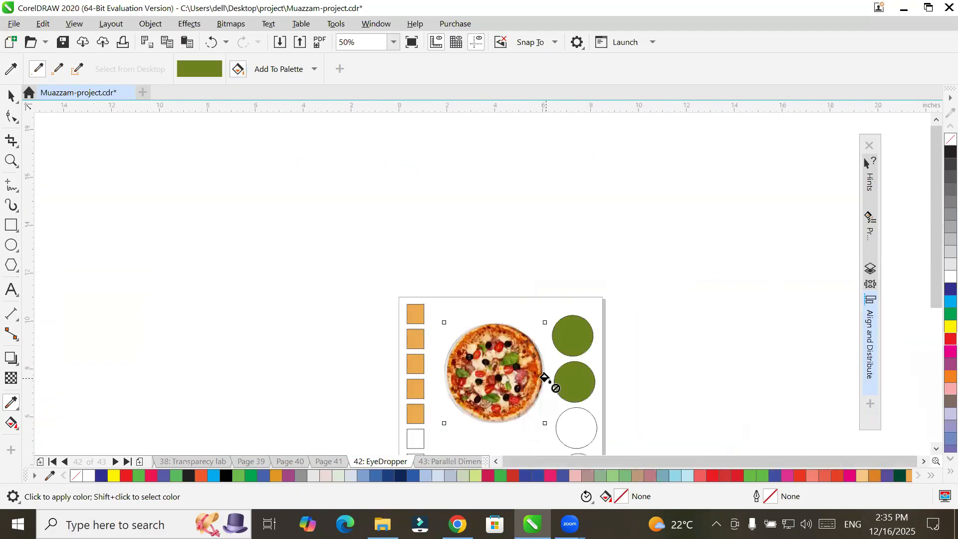
{"action": "left_click", "coordinate": [569, 423]}
{"action": "left_click", "coordinate": [410, 389]}
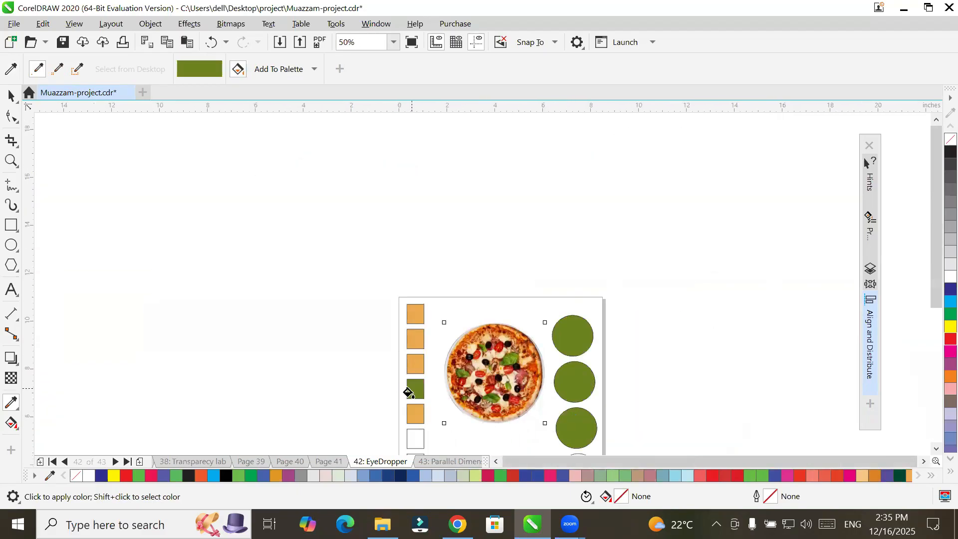
{"action": "left_click", "coordinate": [410, 413]}
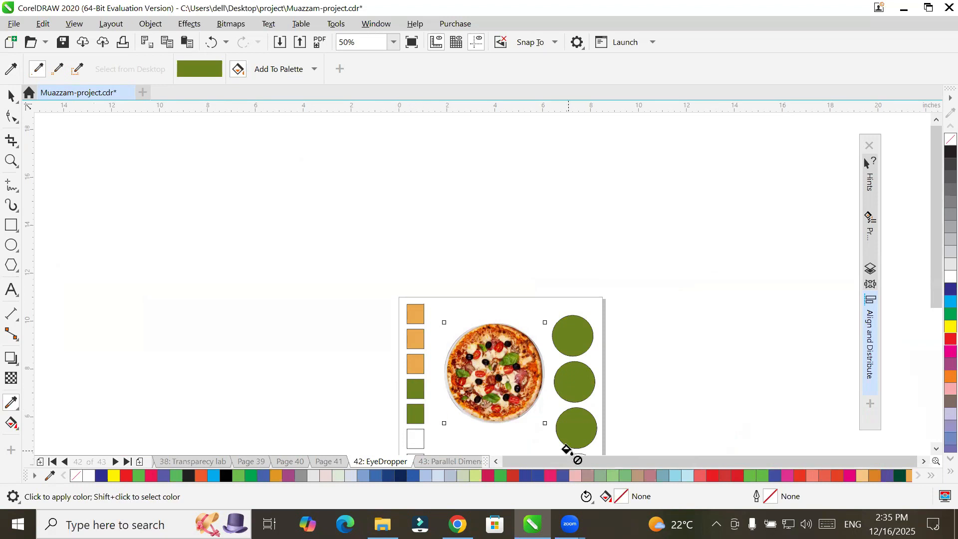
Step: Sample dark green from a basil leaf with 5 x 5 averaging and fill the fourth circle and the sixth and seventh rectangles
{"action": "left_click", "coordinate": [936, 449]}
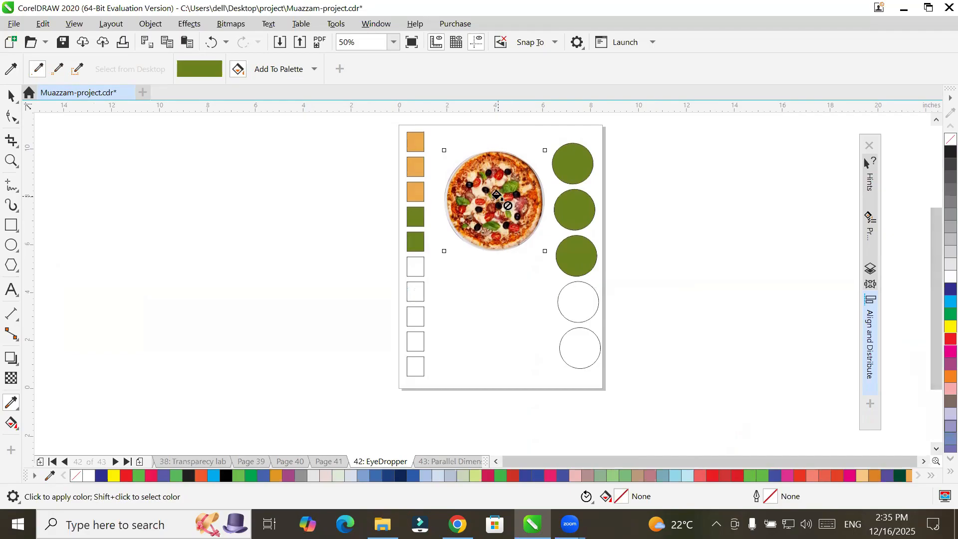
{"action": "scroll", "coordinate": [498, 196], "scroll_direction": "up", "scroll_amount": 2}
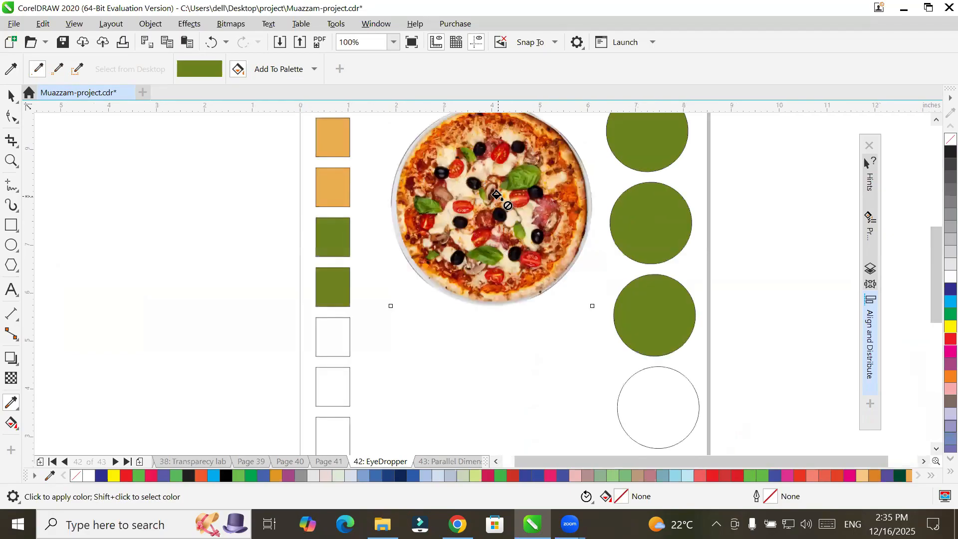
{"action": "left_click", "coordinate": [57, 73]}
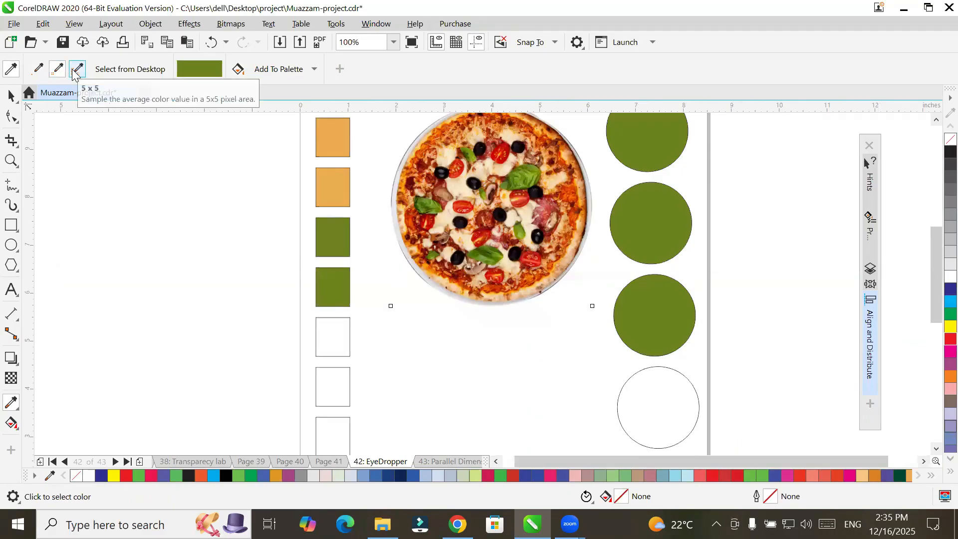
{"action": "left_click", "coordinate": [74, 73]}
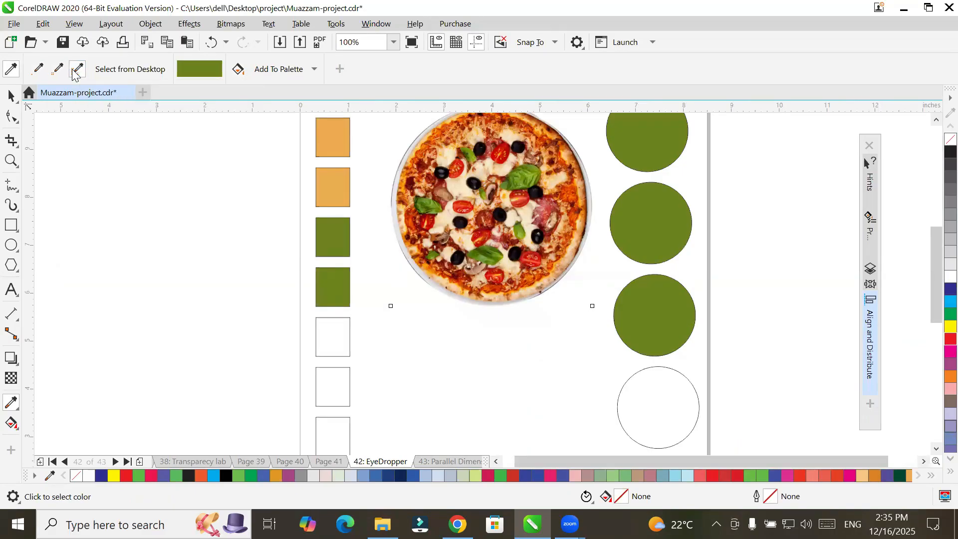
{"action": "left_click", "coordinate": [431, 203]}
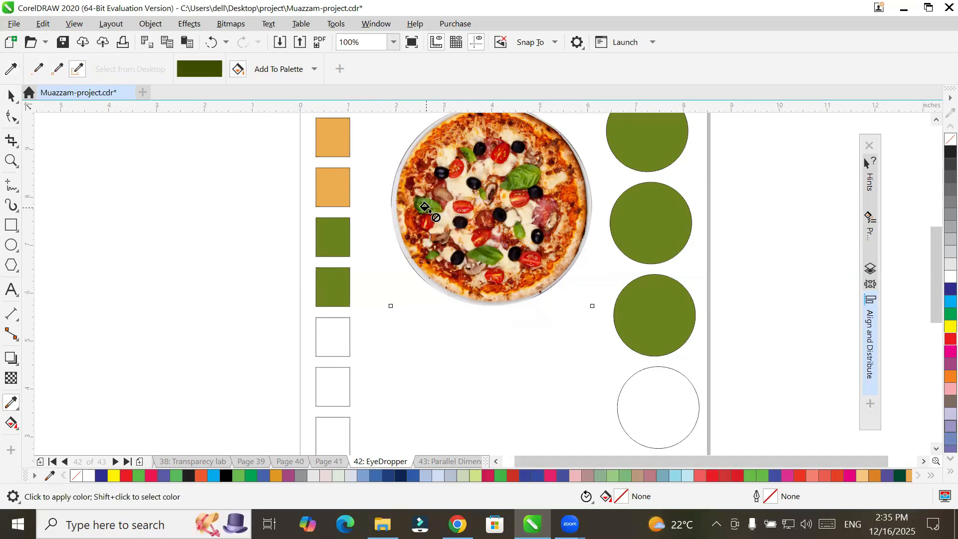
{"action": "left_click", "coordinate": [667, 389]}
{"action": "left_click", "coordinate": [326, 379]}
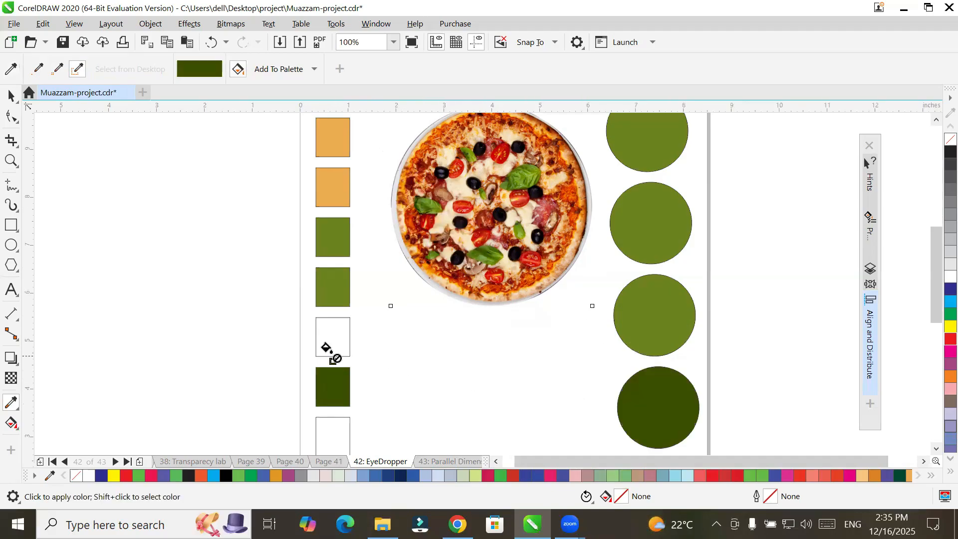
{"action": "left_click", "coordinate": [322, 329]}
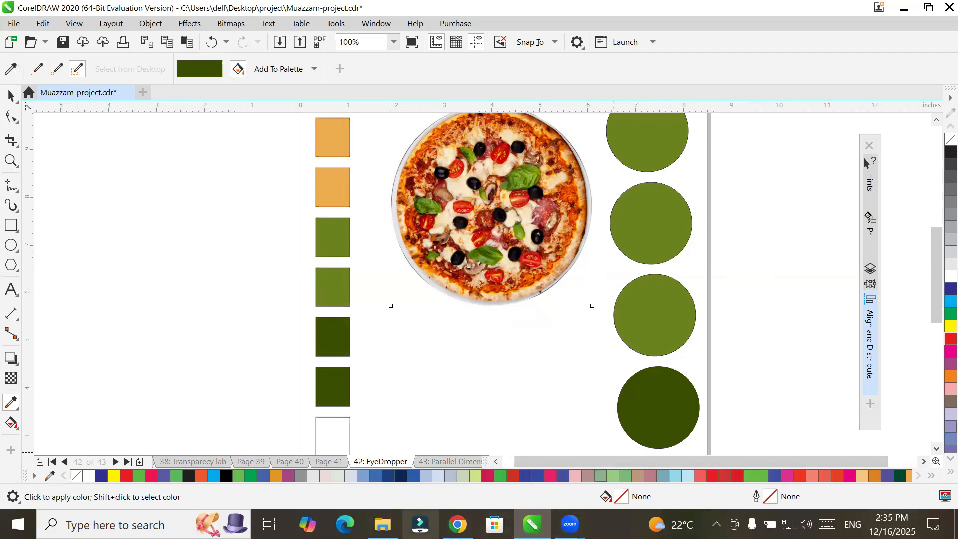
Step: Sample teal from the Edge icon outside the document using Select from Desktop with single-pixel sampling, and return to color picking
{"action": "mouse_move", "coordinate": [458, 524]}
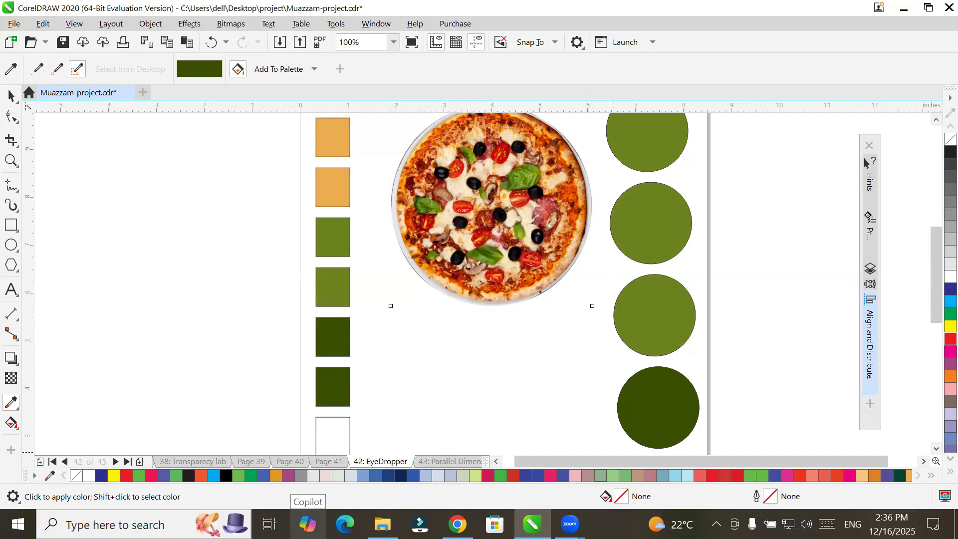
{"action": "left_click", "coordinate": [38, 75]}
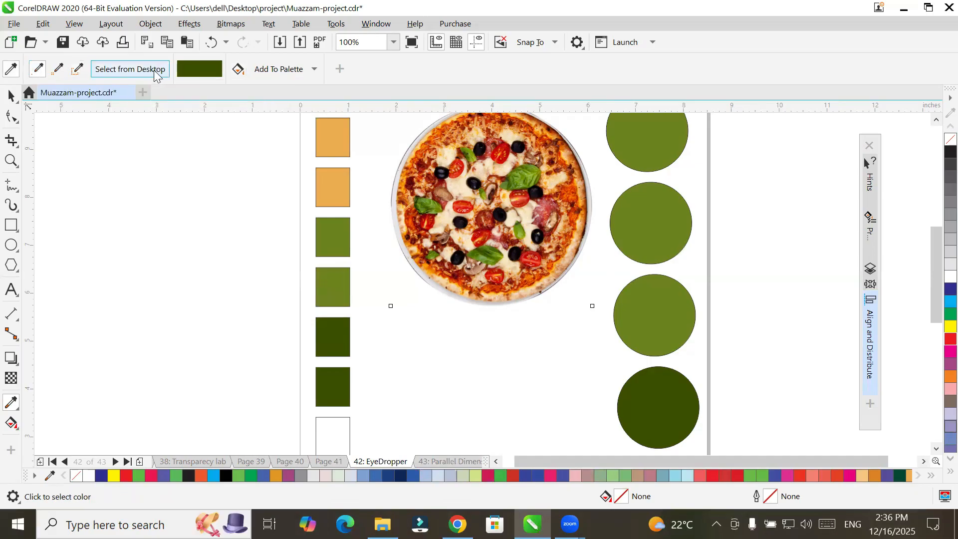
{"action": "left_click", "coordinate": [150, 75]}
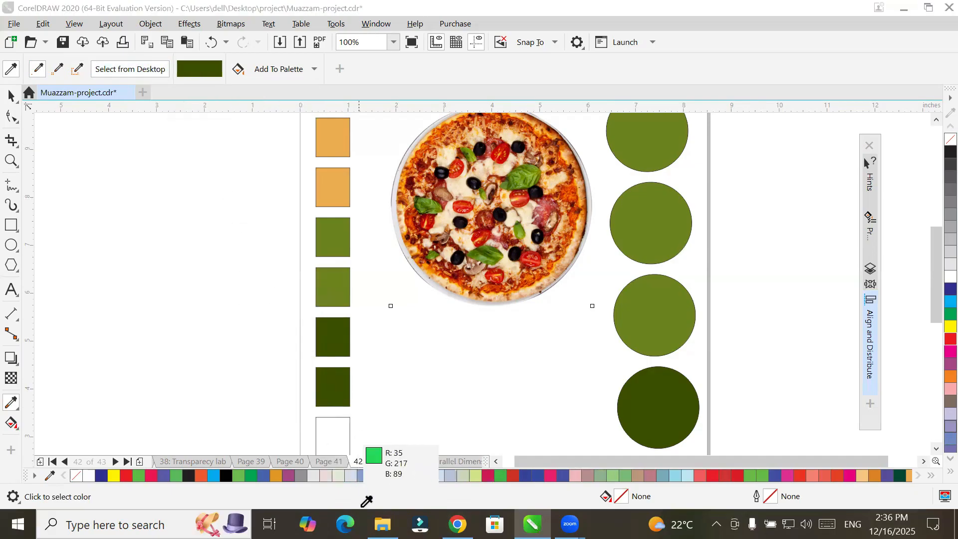
{"action": "left_click", "coordinate": [350, 525]}
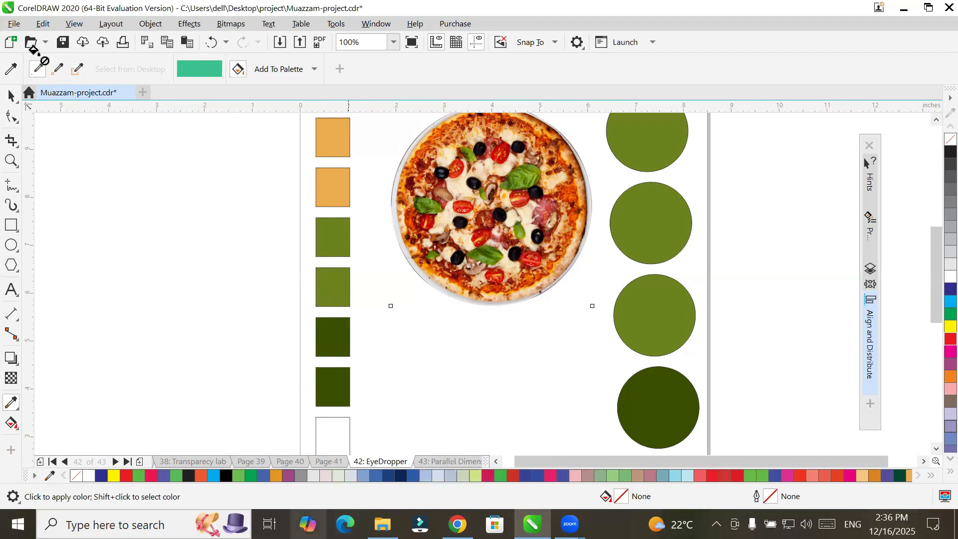
{"action": "left_click", "coordinate": [37, 69]}
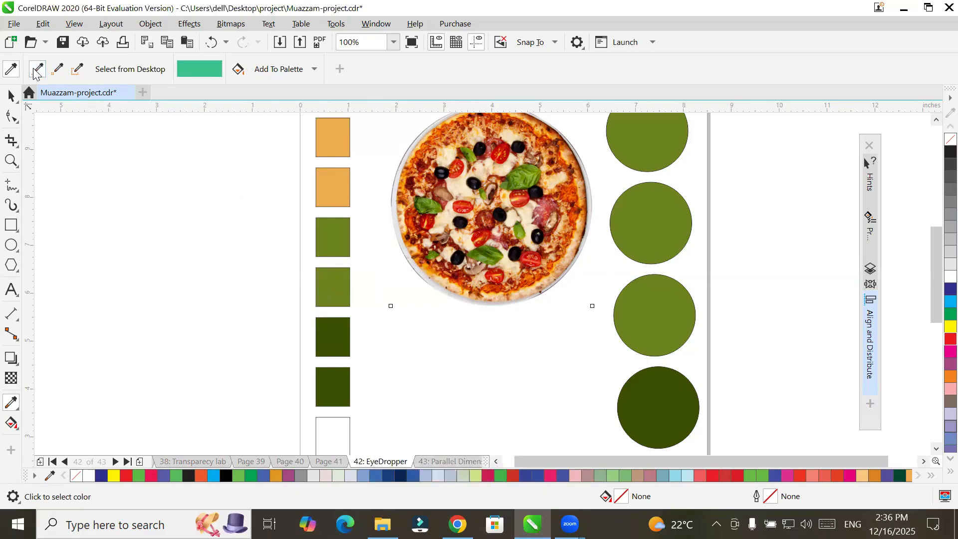
Step: Sample lavender from the taskbar's search illustration using Select from Desktop and fill the top three circles with it
{"action": "left_click", "coordinate": [130, 69]}
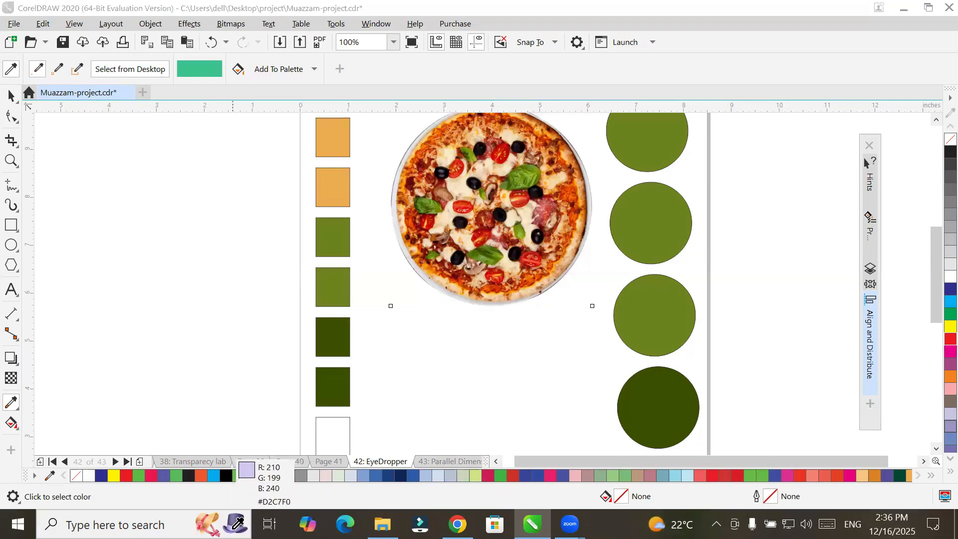
{"action": "left_click", "coordinate": [232, 528]}
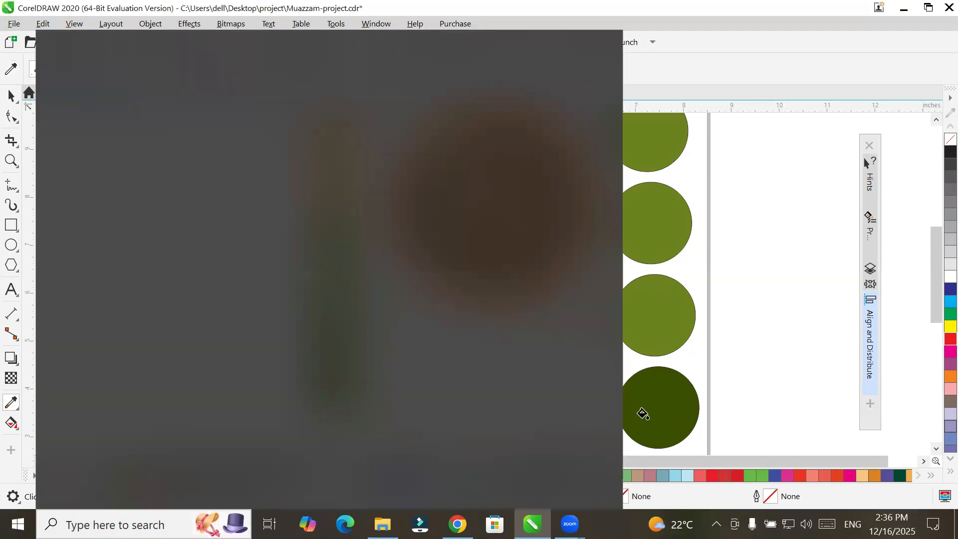
{"action": "left_click", "coordinate": [665, 301]}
{"action": "left_click", "coordinate": [650, 234]}
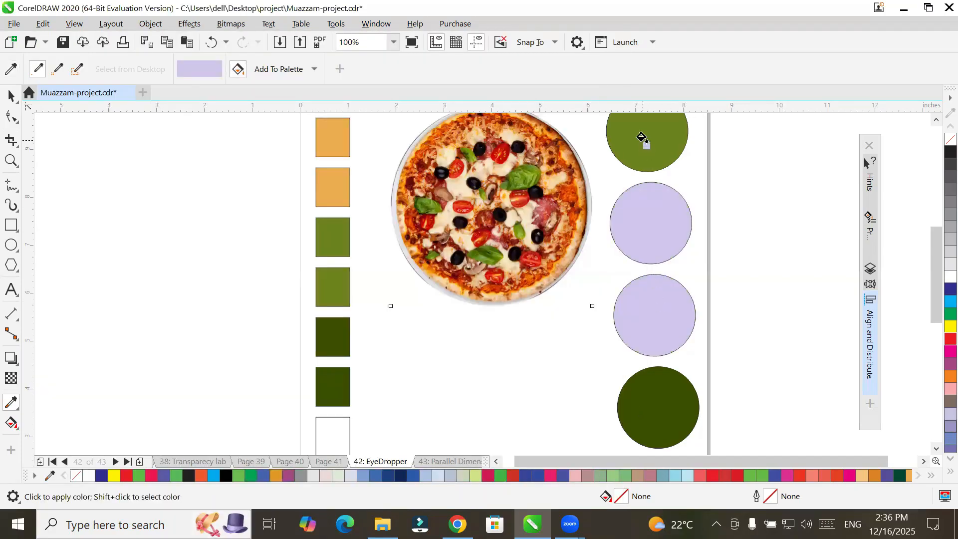
{"action": "left_click", "coordinate": [644, 146]}
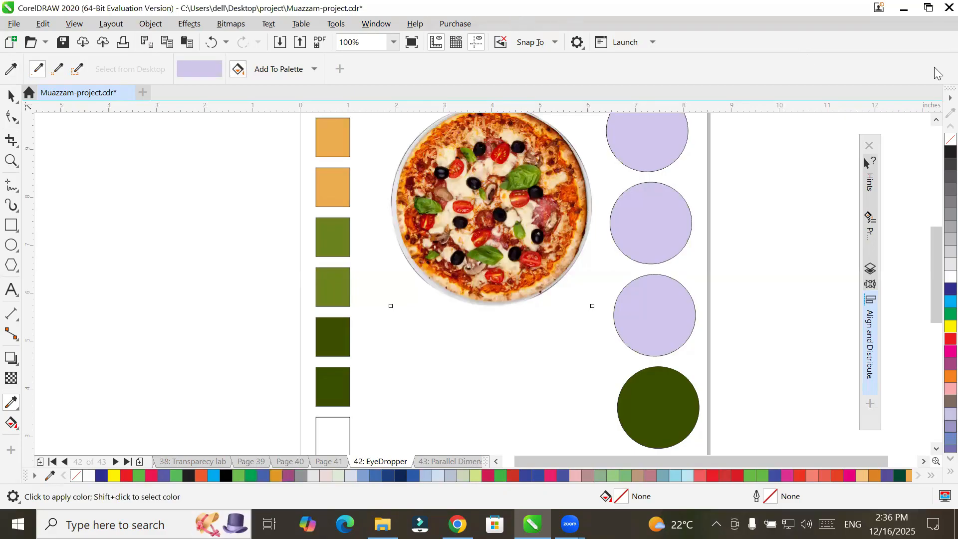
Step: Arrange the drawing window on the right half of the screen and the browser's WhatsApp group chat with the video thumbnail on the left half
{"action": "key", "text": "super+Right"}
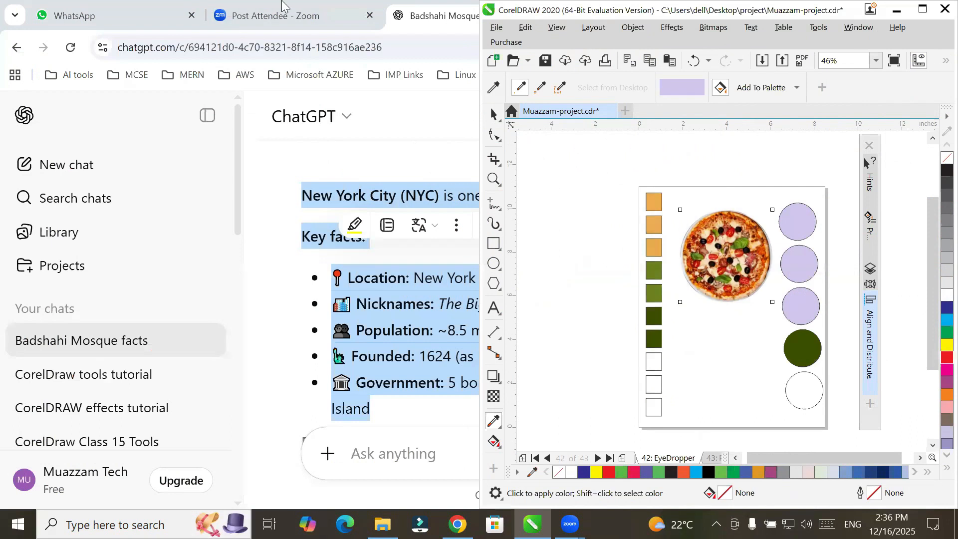
{"action": "left_click", "coordinate": [122, 22]}
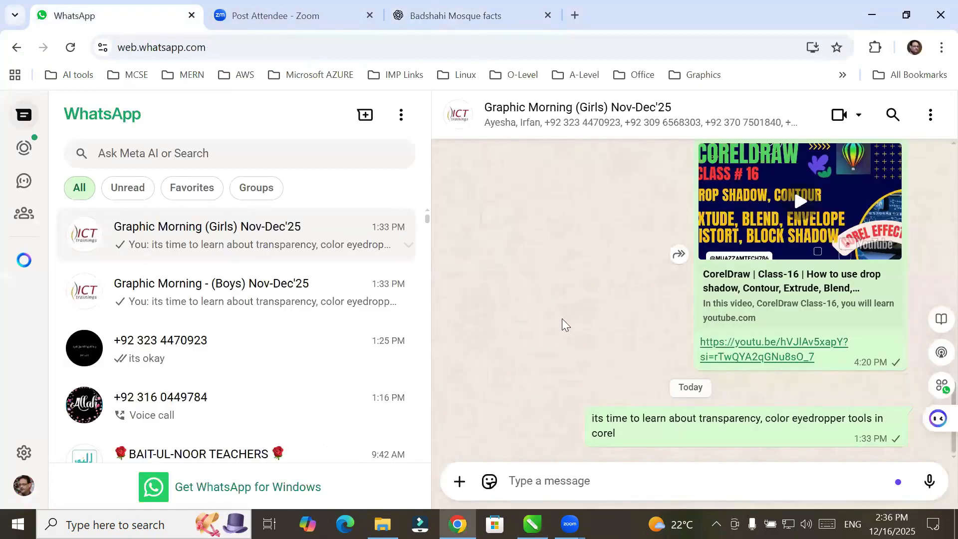
{"action": "scroll", "coordinate": [860, 238], "scroll_direction": "up", "scroll_amount": 3}
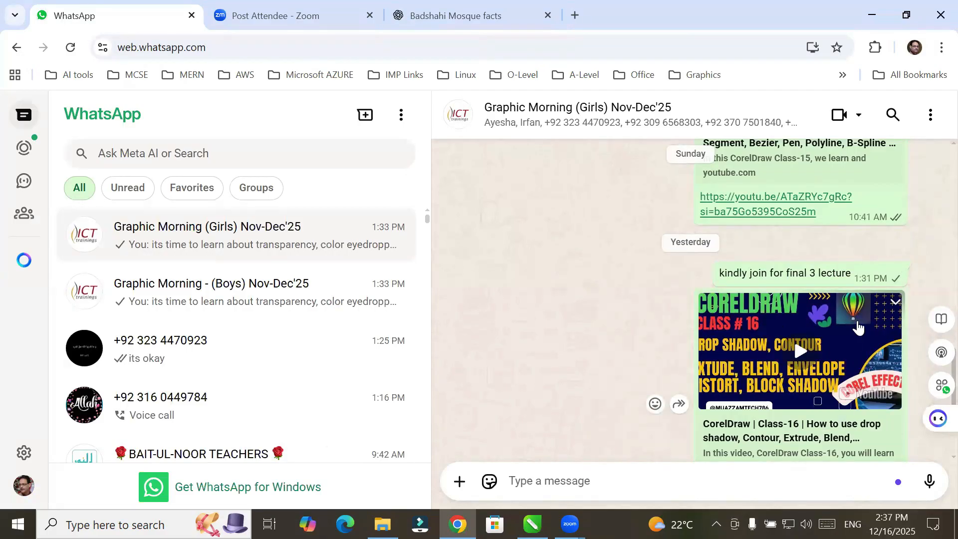
{"action": "scroll", "coordinate": [855, 336], "scroll_direction": "up", "scroll_amount": 4}
{"action": "scroll", "coordinate": [916, 327], "scroll_direction": "down", "scroll_amount": 4}
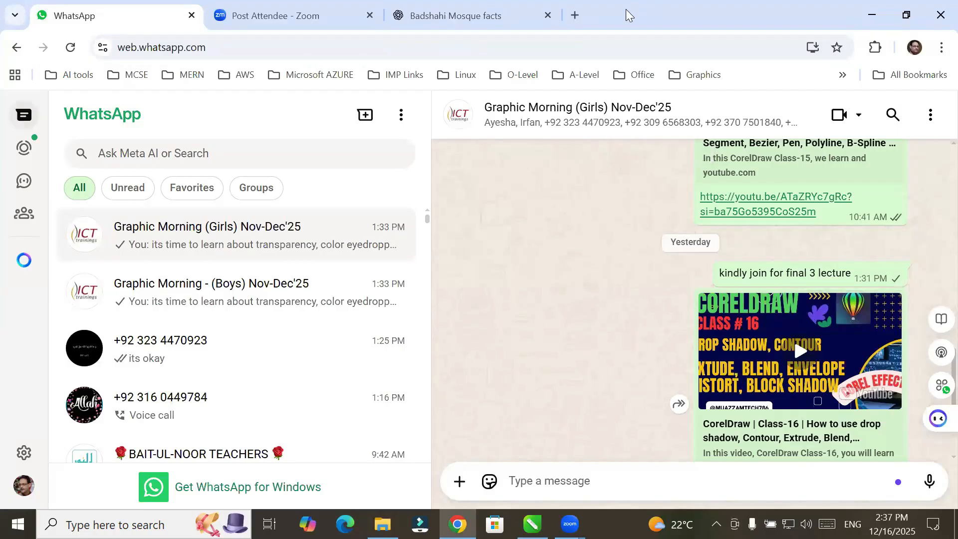
{"action": "left_click_drag", "start_coordinate": [629, 15], "coordinate": [5, 139]}
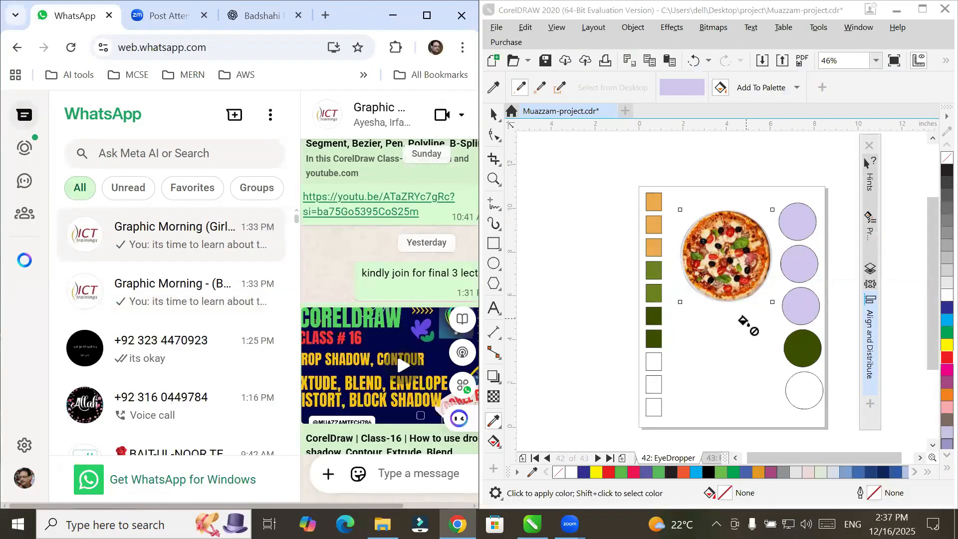
Step: Sample purple from the chat's video thumbnail using Select from Desktop and fill the first, second and fifth circles and the seventh and eighth rectangles
{"action": "left_click", "coordinate": [519, 91]}
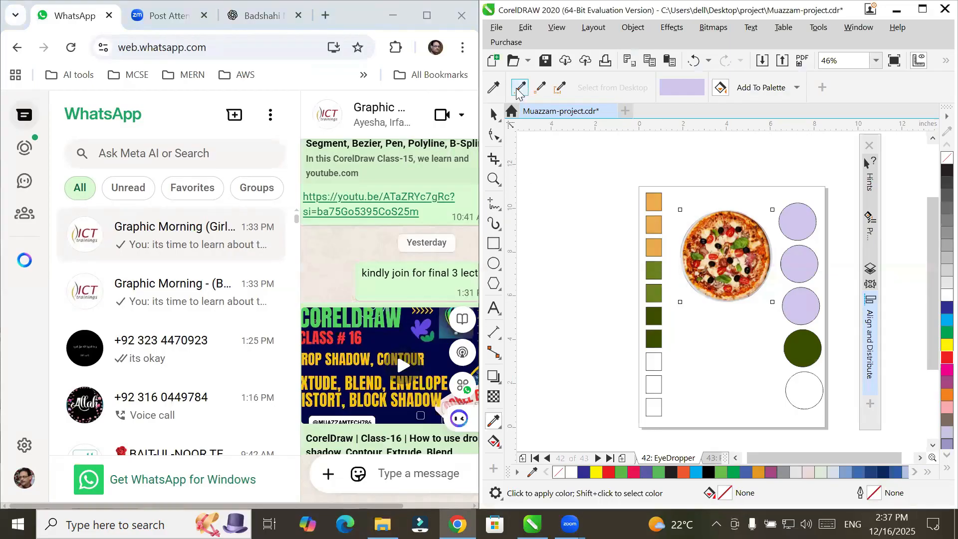
{"action": "left_click", "coordinate": [633, 82]}
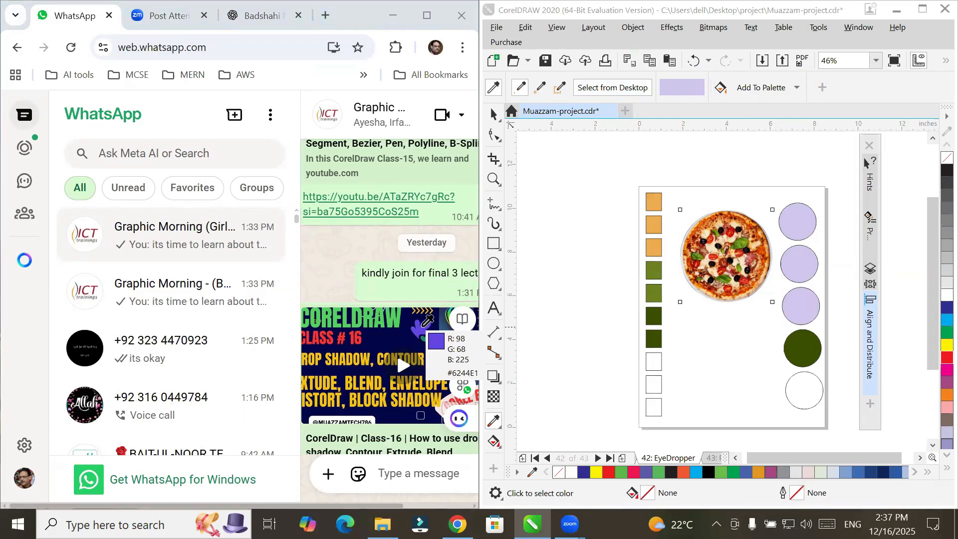
{"action": "left_click", "coordinate": [423, 326]}
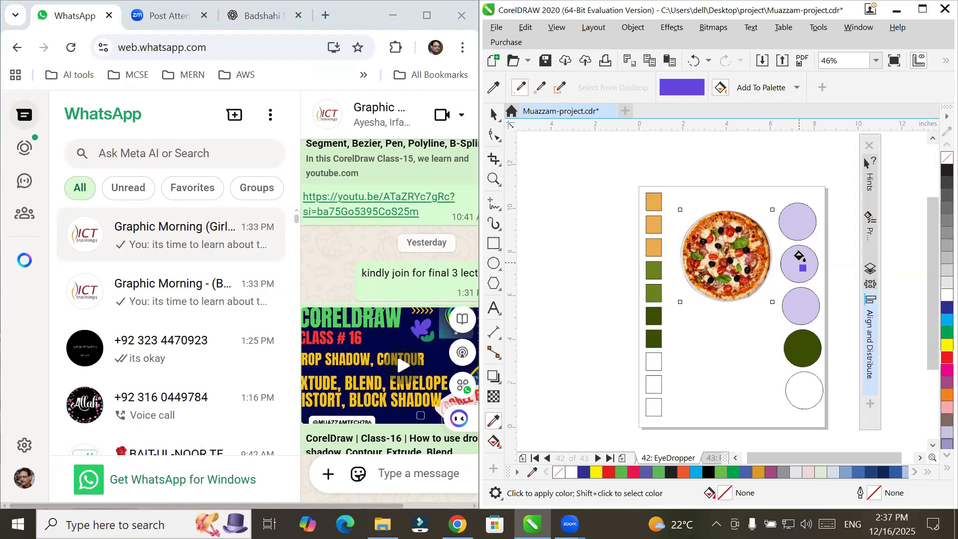
{"action": "left_click", "coordinate": [799, 256]}
{"action": "left_click", "coordinate": [798, 220]}
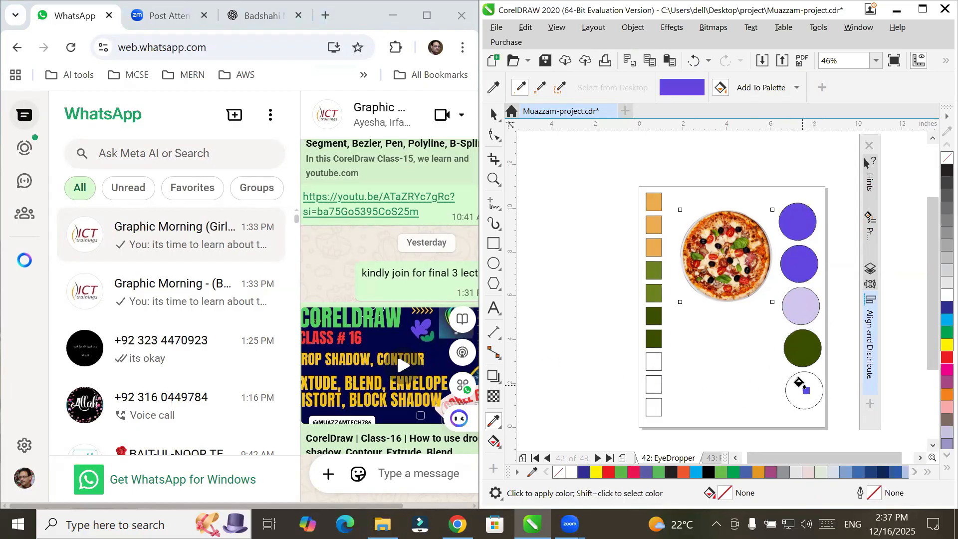
{"action": "left_click", "coordinate": [798, 384]}
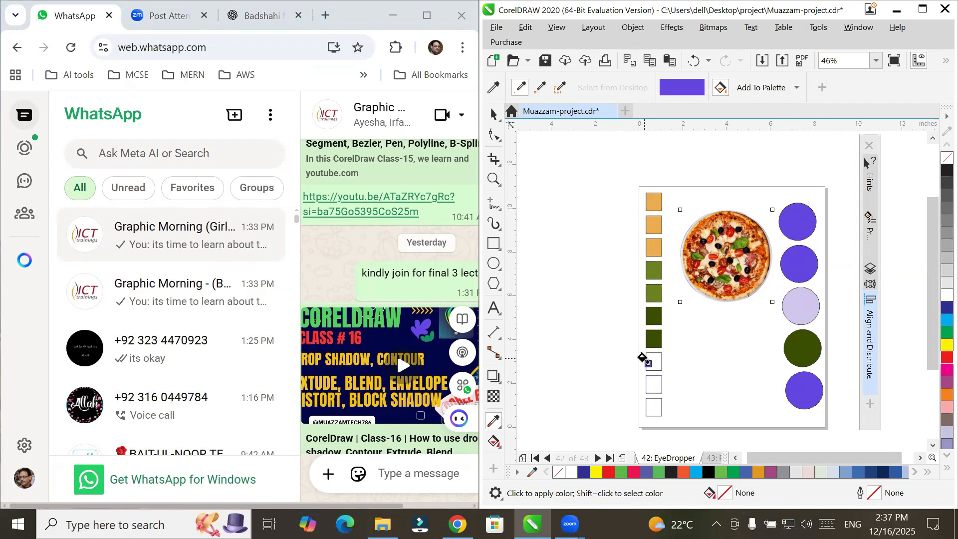
{"action": "left_click", "coordinate": [652, 334]}
{"action": "left_click", "coordinate": [654, 362]}
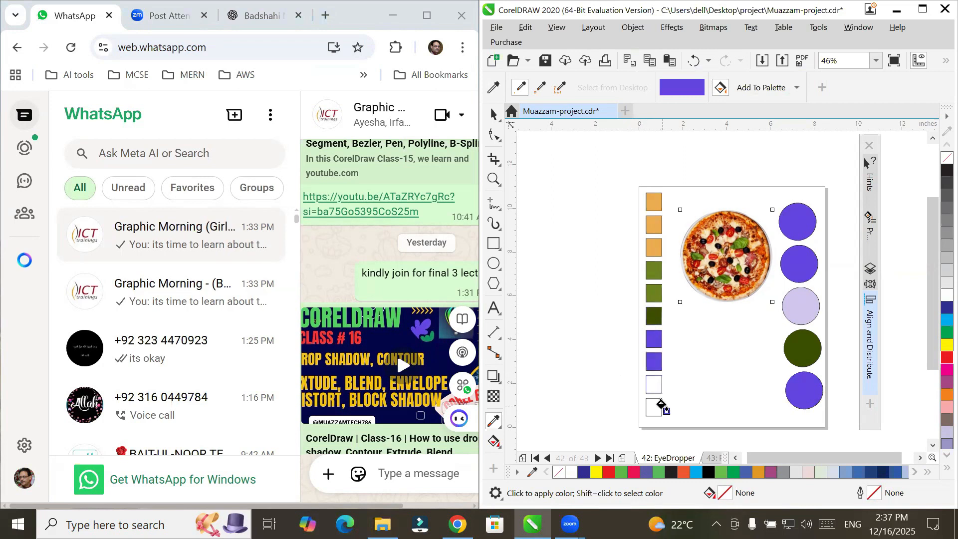
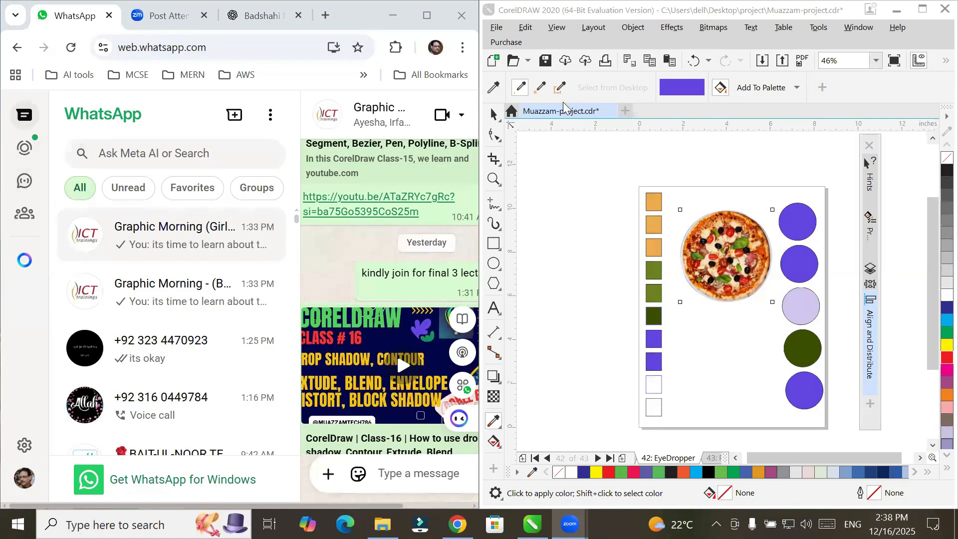
Step: Maximize the drawing window, draw a paragraph text frame about 4.7 x 2.6 inches below the pizza, and paste the copied New York City facts
{"action": "left_click", "coordinate": [914, 13]}
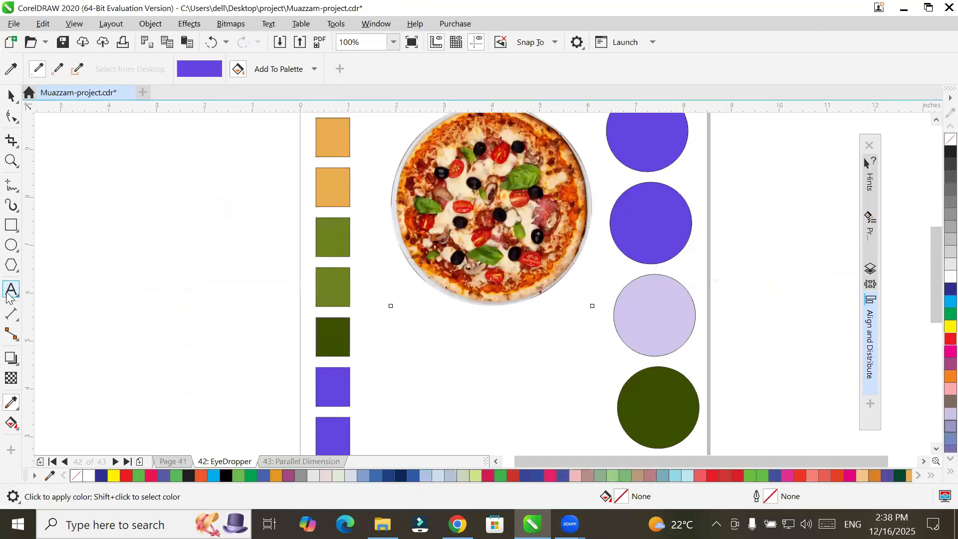
{"action": "left_click", "coordinate": [11, 289]}
{"action": "left_click_drag", "start_coordinate": [377, 323], "coordinate": [604, 448]}
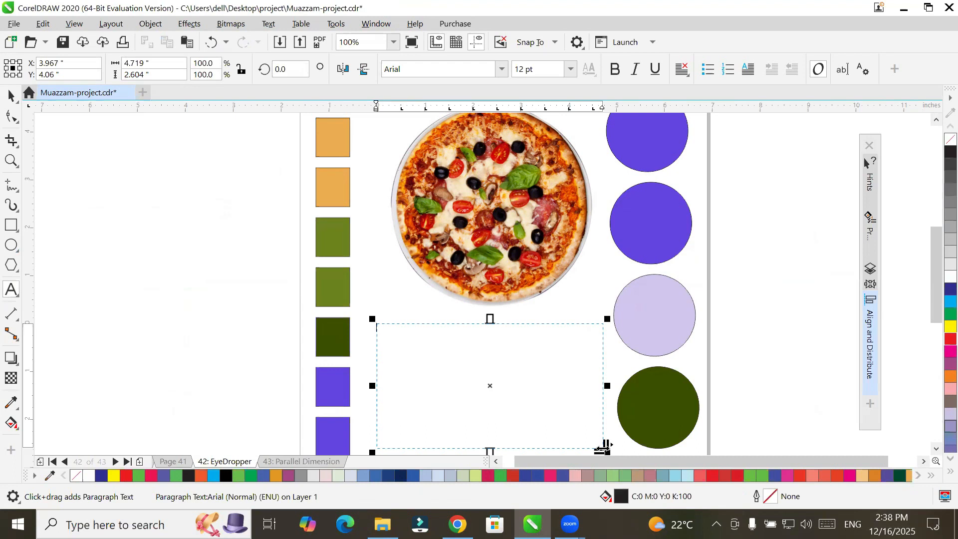
{"action": "key", "text": "ctrl+v"}
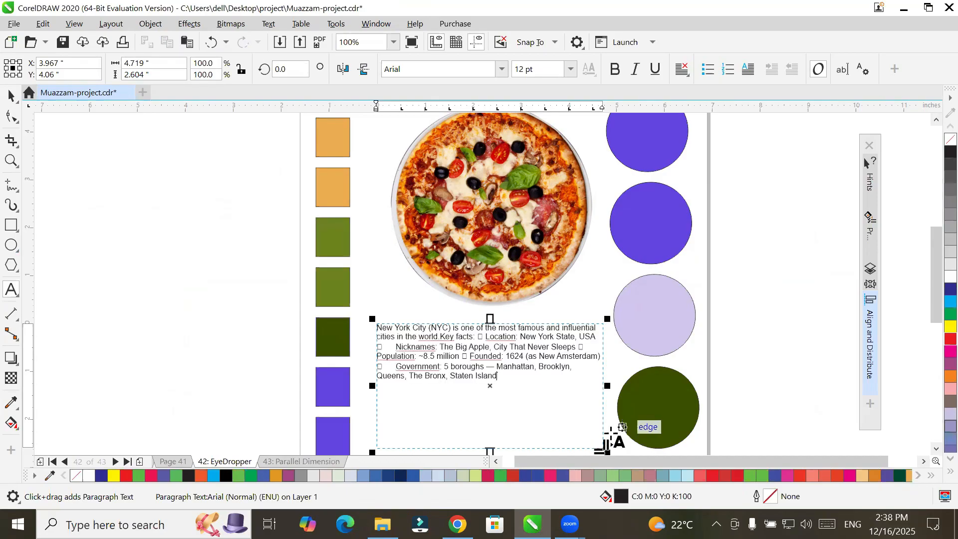
Step: Color the words "The Big Apple, City That" with the sampled purple #6244E1 from the document palette
{"action": "scroll", "coordinate": [524, 385], "scroll_direction": "up", "scroll_amount": 2}
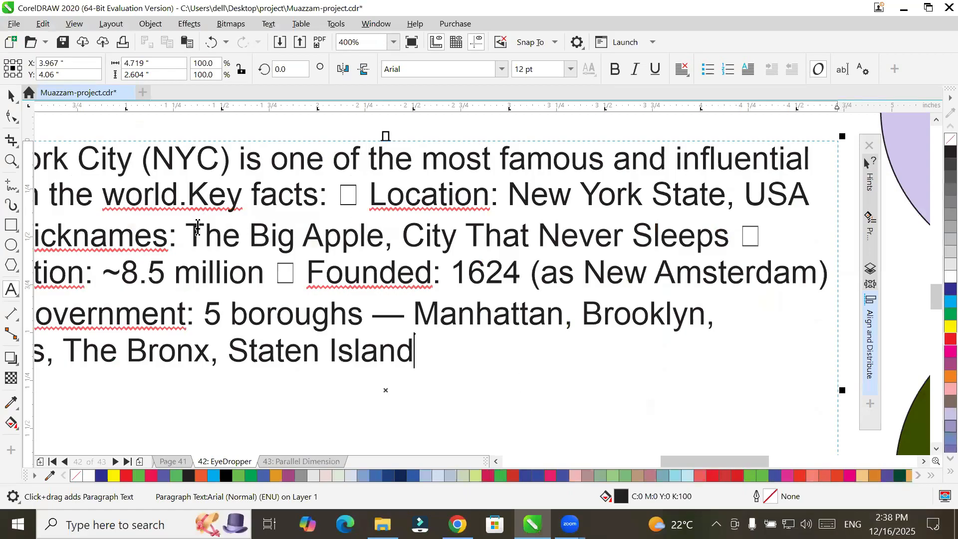
{"action": "left_click_drag", "start_coordinate": [187, 232], "coordinate": [548, 240]}
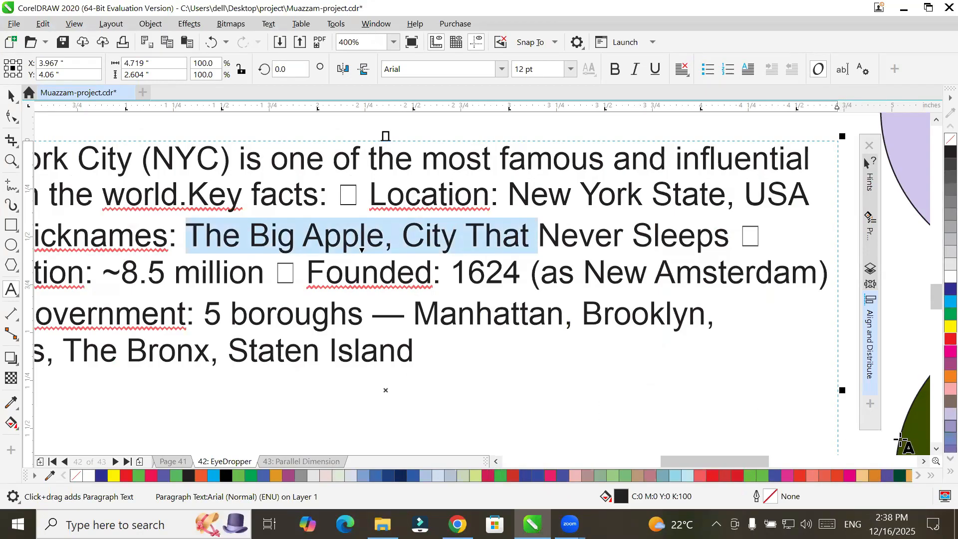
{"action": "left_click", "coordinate": [918, 476]}
{"action": "left_click", "coordinate": [918, 477]}
{"action": "left_click", "coordinate": [917, 476]}
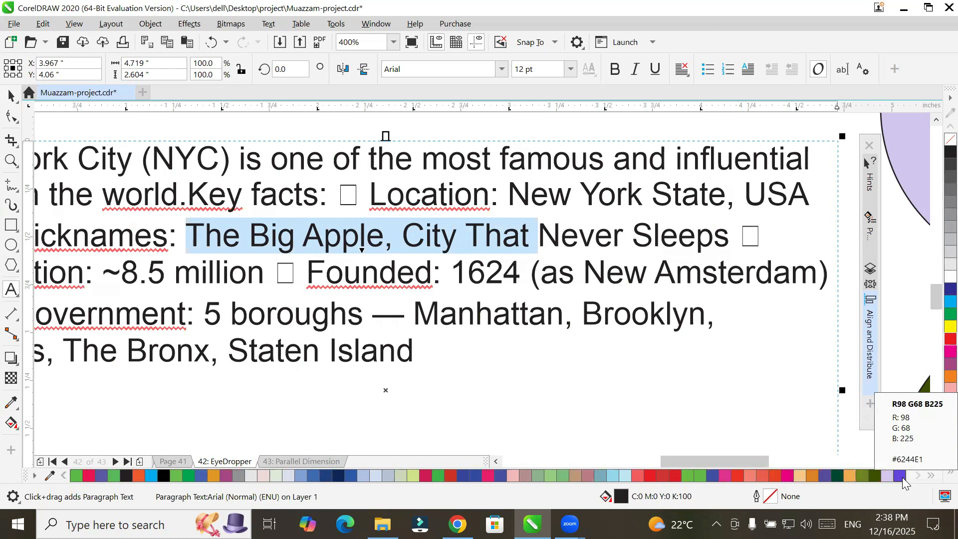
{"action": "left_click", "coordinate": [902, 477]}
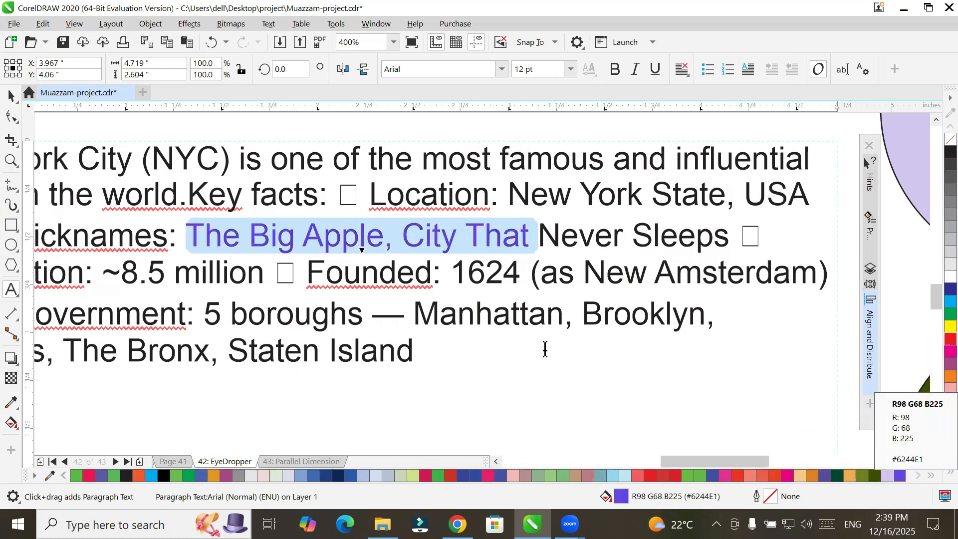
Step: Color "Manhattan," with the sampled lavender #D2C7F0 and "5 boroughs" with the sampled olive green #6B841F
{"action": "left_click_drag", "start_coordinate": [416, 312], "coordinate": [581, 312]}
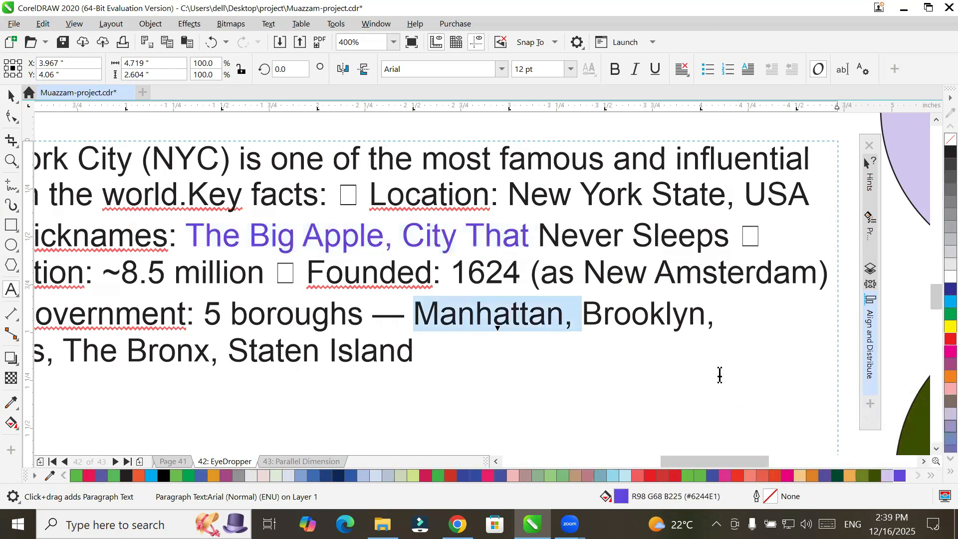
{"action": "left_click", "coordinate": [887, 476]}
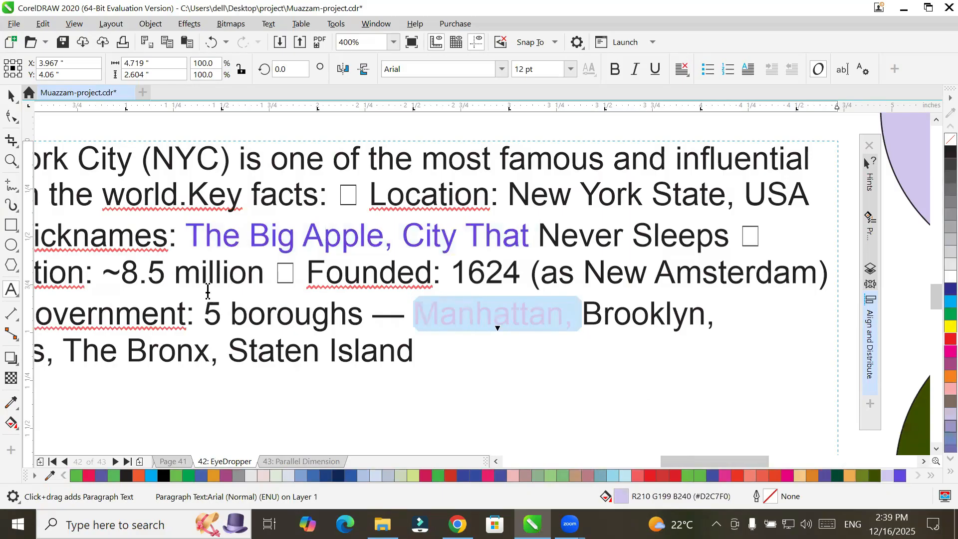
{"action": "left_click_drag", "start_coordinate": [198, 306], "coordinate": [372, 317]}
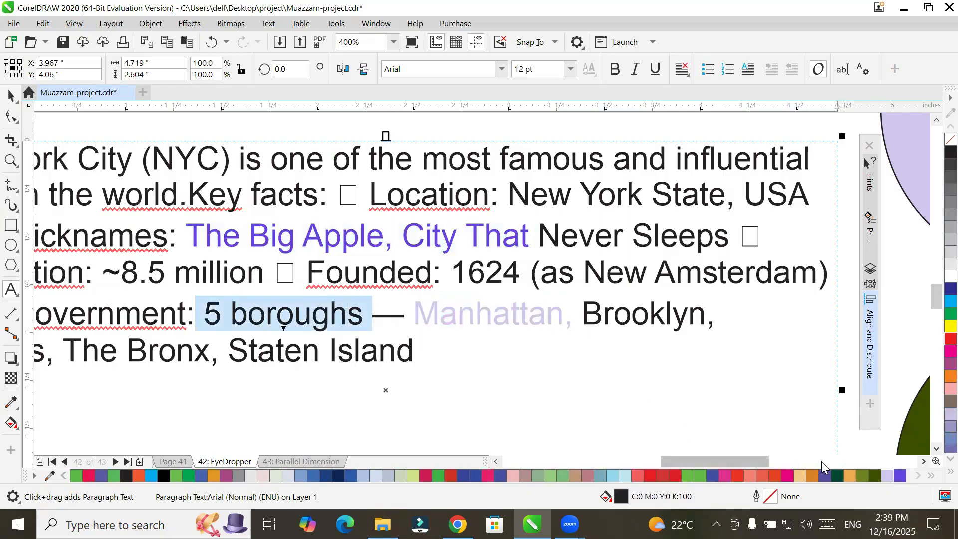
{"action": "left_click", "coordinate": [862, 476]}
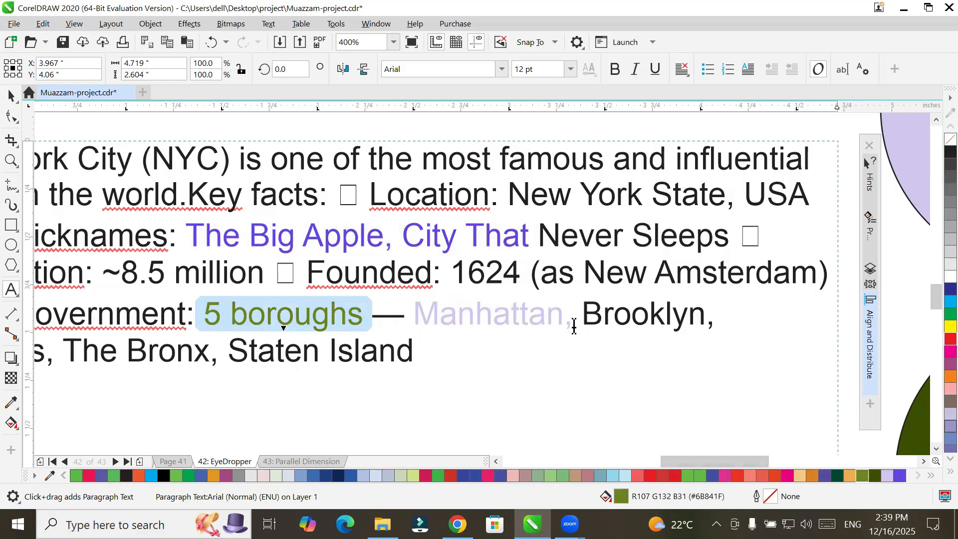
{"action": "left_click", "coordinate": [658, 247]}
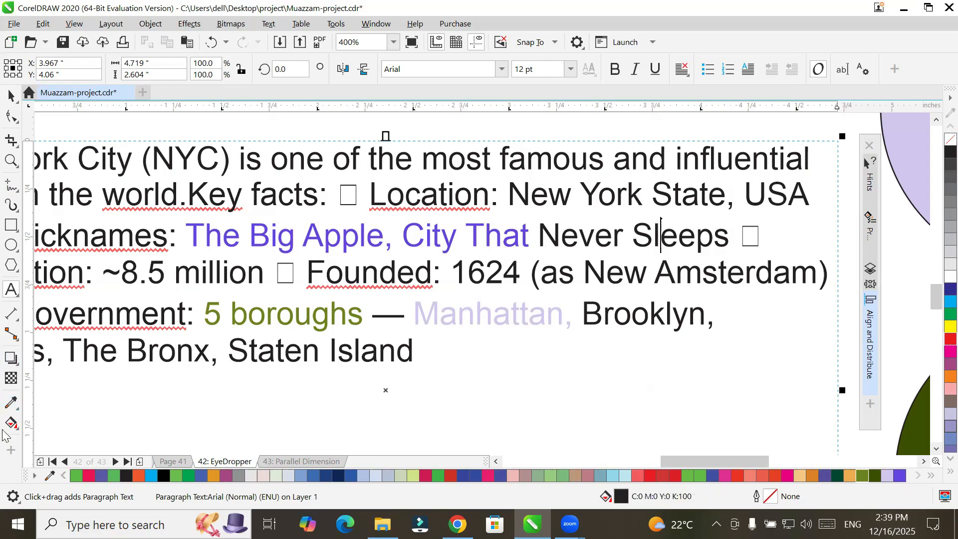
Step: Activate the Attributes Eyedropper and examine which properties, transformations and effects it can copy
{"action": "left_click", "coordinate": [11, 96]}
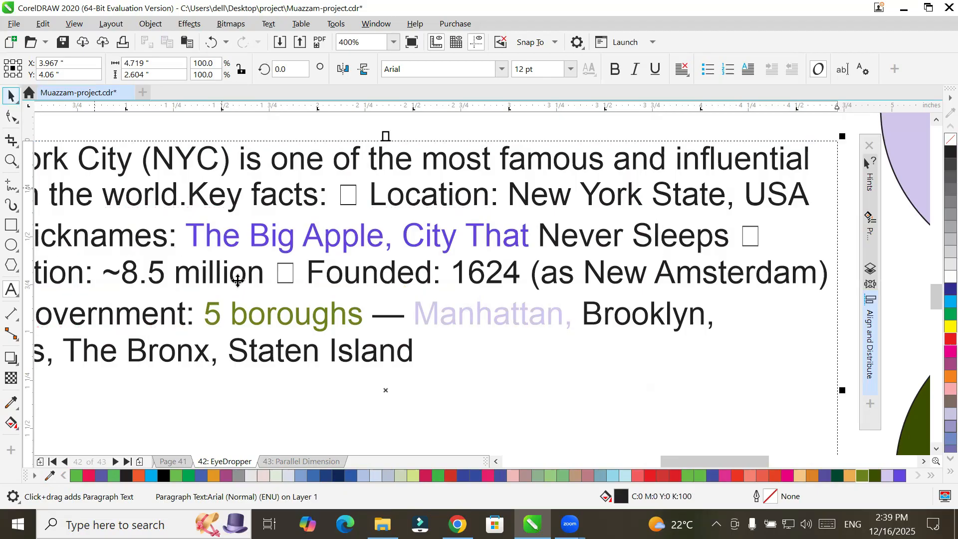
{"action": "scroll", "coordinate": [240, 281], "scroll_direction": "down", "scroll_amount": 4}
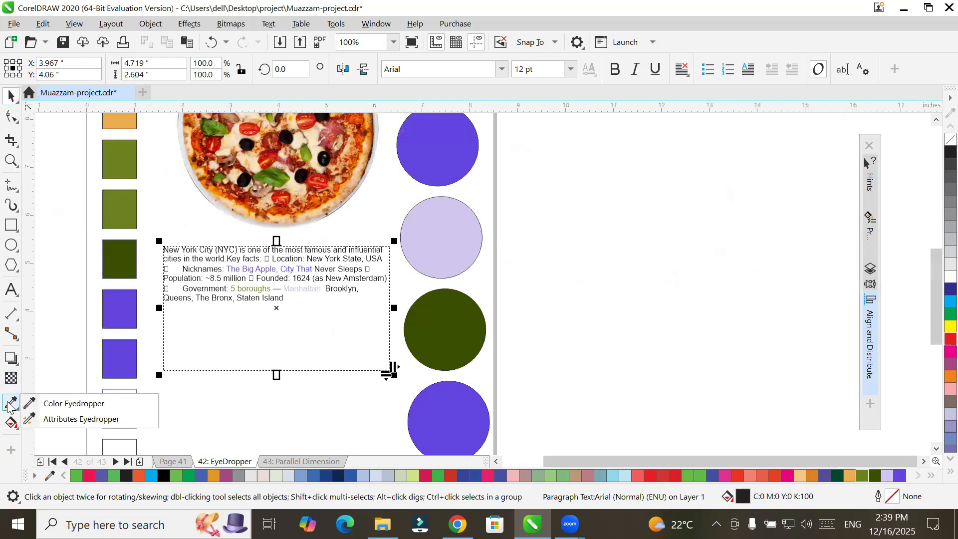
{"action": "left_click", "coordinate": [99, 421]}
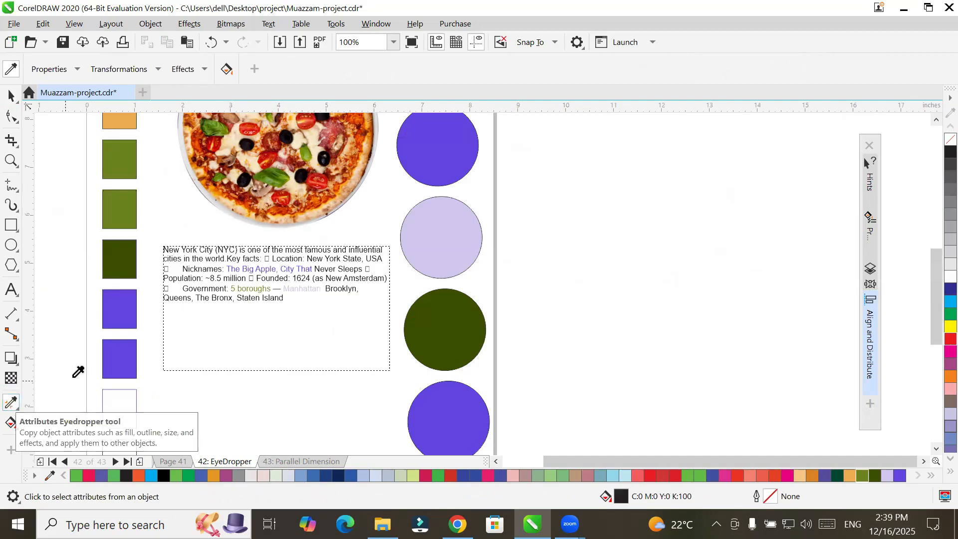
{"action": "scroll", "coordinate": [172, 336], "scroll_direction": "down", "scroll_amount": 2}
{"action": "scroll", "coordinate": [168, 334], "scroll_direction": "up", "scroll_amount": 1}
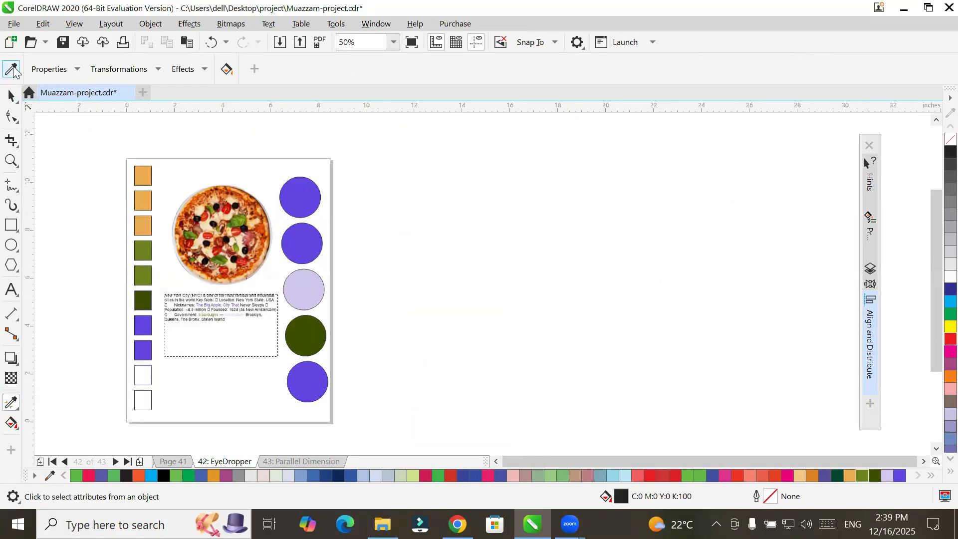
{"action": "left_click", "coordinate": [77, 70]}
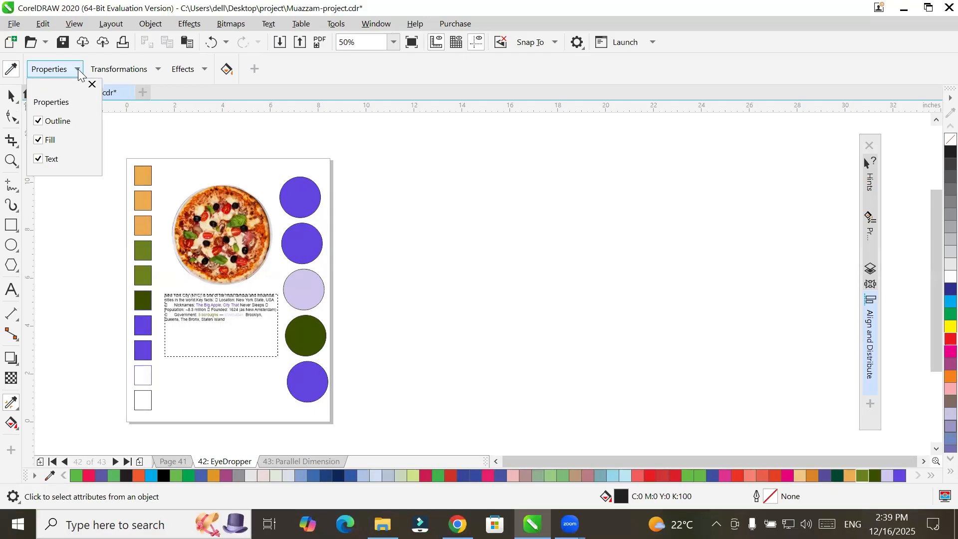
{"action": "left_click", "coordinate": [79, 71]}
{"action": "left_click", "coordinate": [153, 72]}
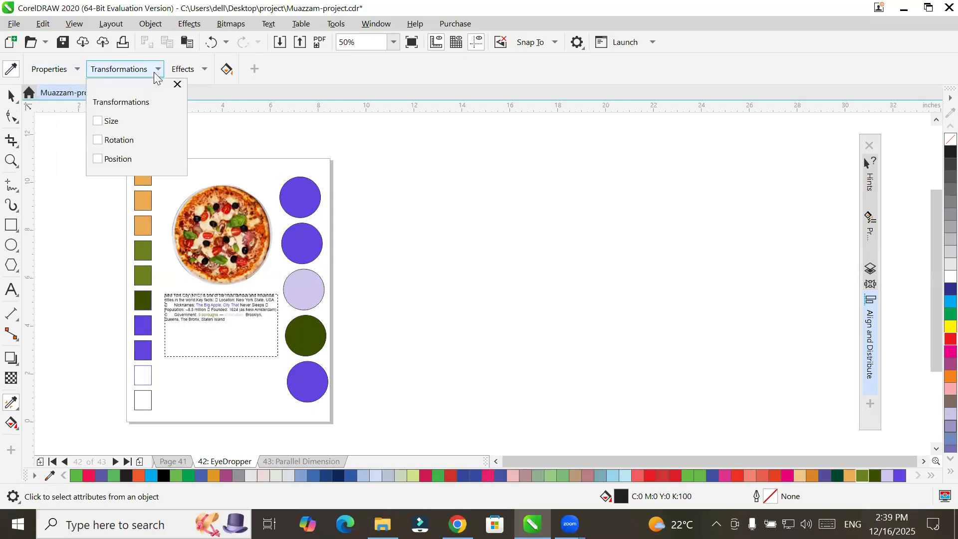
{"action": "left_click", "coordinate": [154, 72]}
{"action": "left_click", "coordinate": [205, 73]}
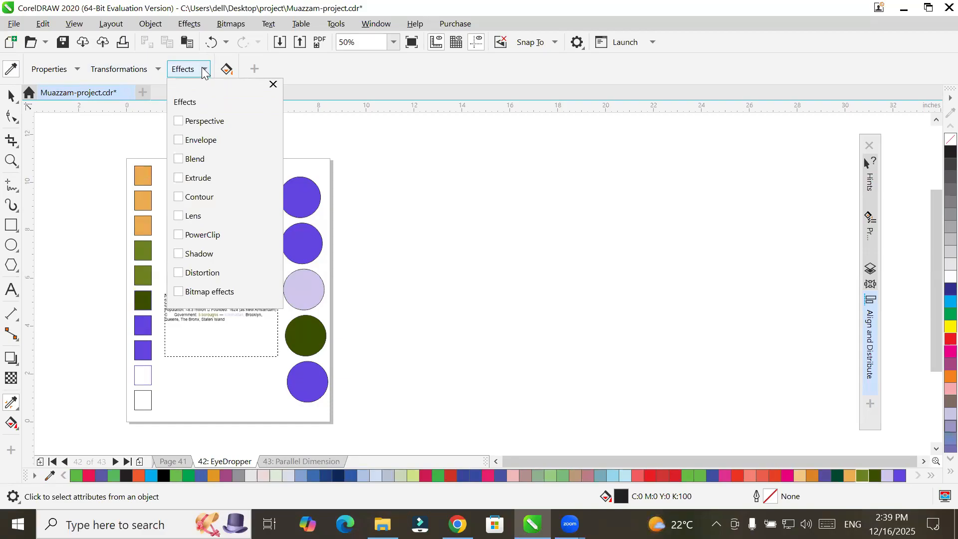
Step: Draw a square about 1.5 x 1.5 inches in the empty area beside the page
{"action": "left_click", "coordinate": [78, 71]}
{"action": "left_click", "coordinate": [78, 71]}
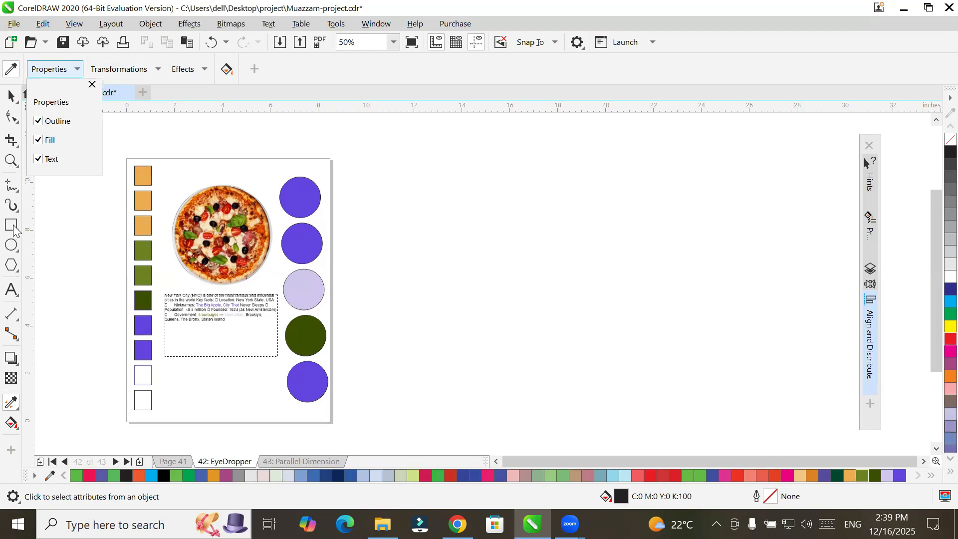
{"action": "left_click", "coordinate": [12, 260]}
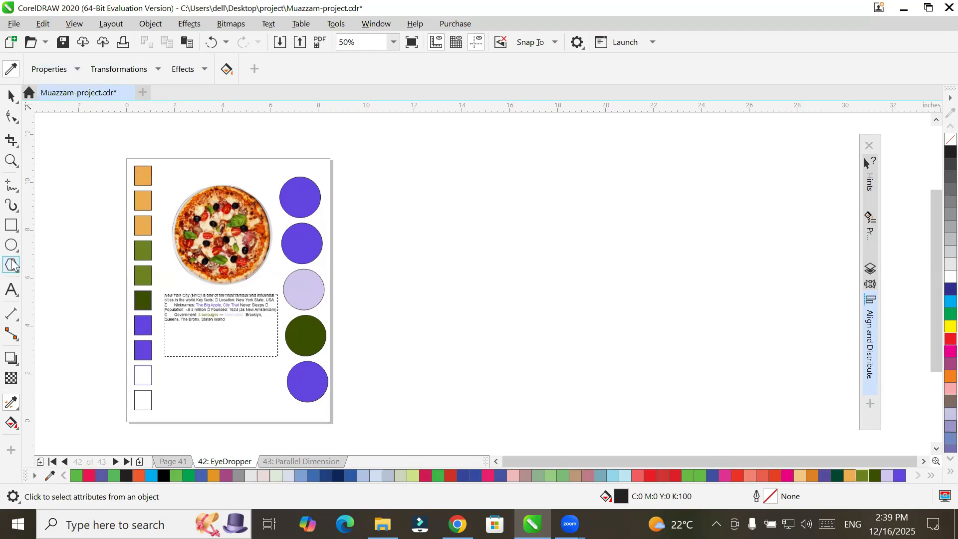
{"action": "left_click", "coordinate": [12, 226]}
{"action": "left_click_drag", "start_coordinate": [572, 162], "coordinate": [608, 197]}
Step: Give the new square a 10 pt green outline and a red fill
{"action": "left_click", "coordinate": [709, 73]}
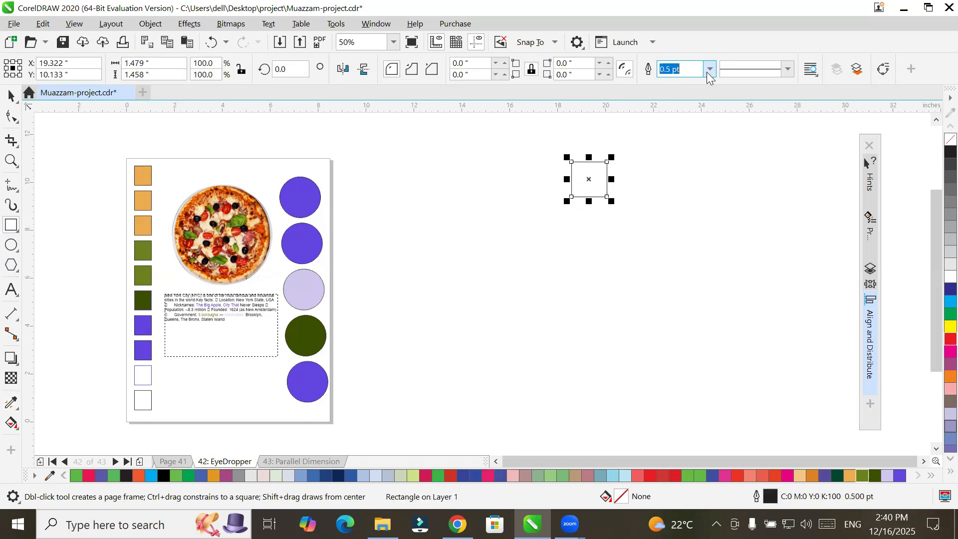
{"action": "left_click", "coordinate": [709, 74]}
{"action": "left_click", "coordinate": [695, 186]}
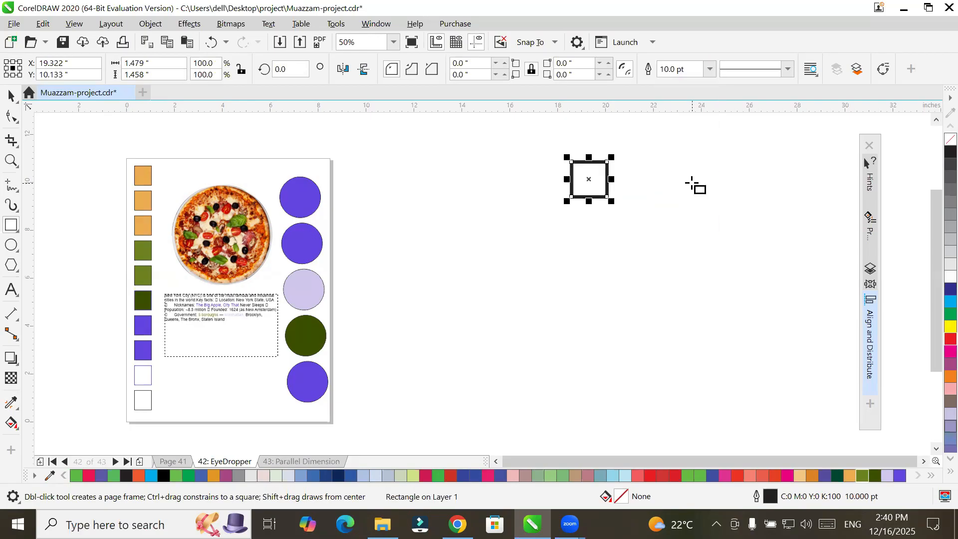
{"action": "right_click", "coordinate": [935, 315]}
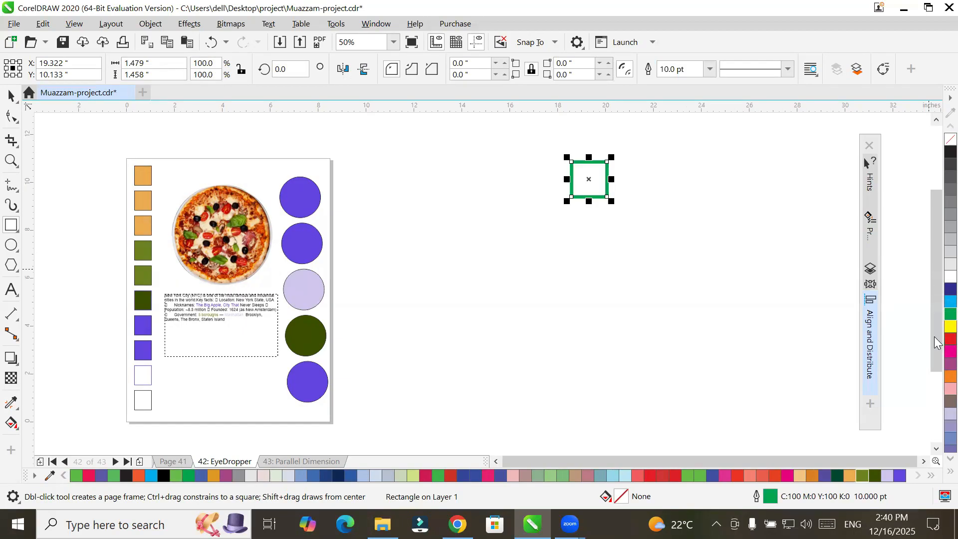
{"action": "left_click", "coordinate": [951, 338]}
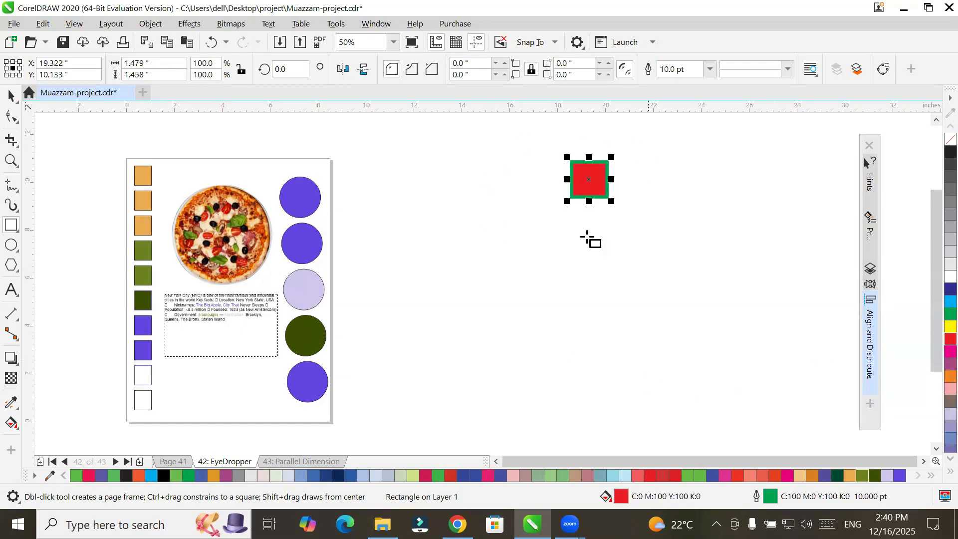
{"action": "left_click", "coordinate": [11, 95]}
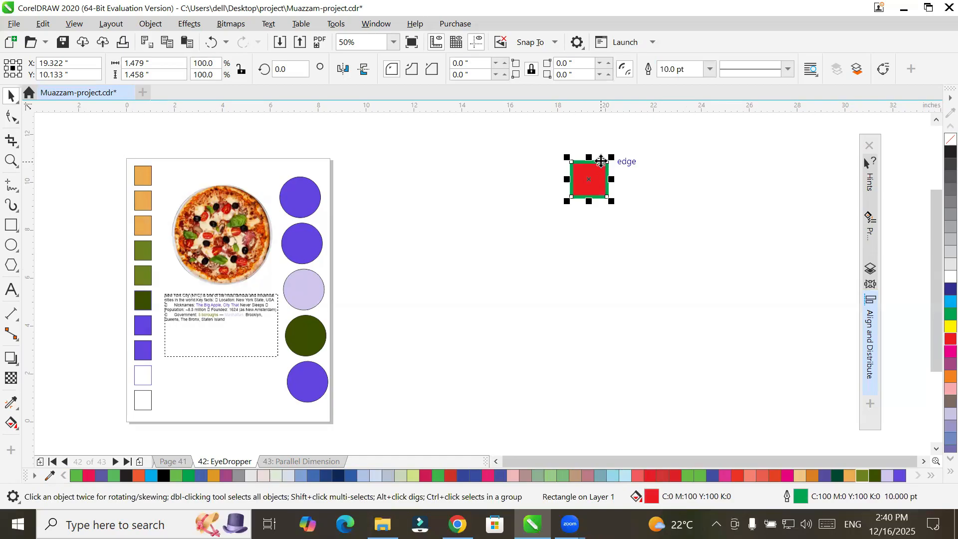
{"action": "scroll", "coordinate": [601, 161], "scroll_direction": "up", "scroll_amount": 2}
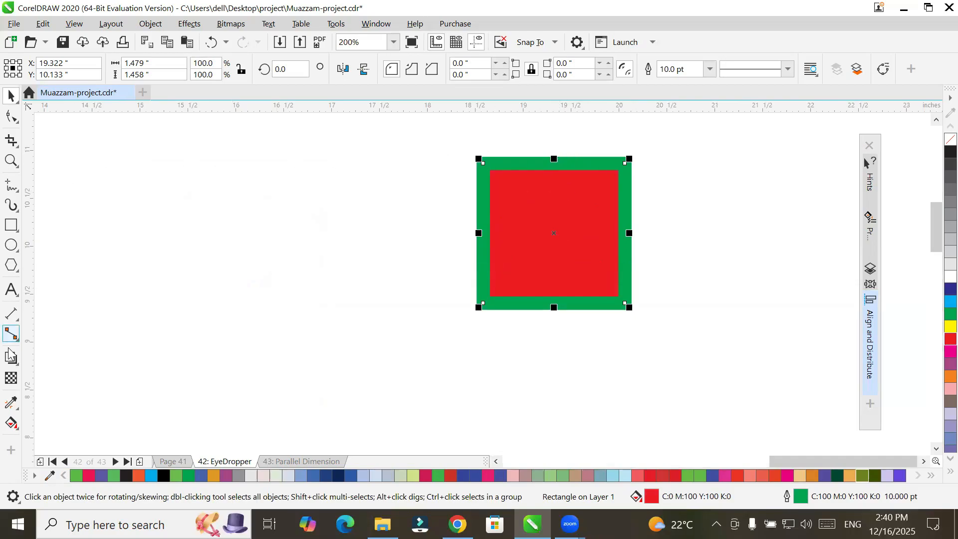
Step: Sample the red square's attributes with the Attributes Eyedropper, keeping the Outline, Fill and Text properties included
{"action": "left_click", "coordinate": [11, 407]}
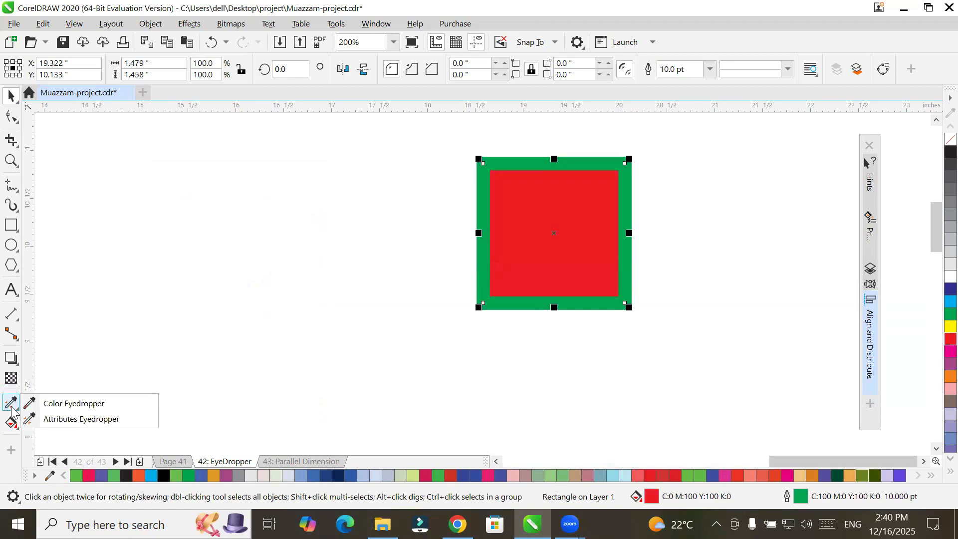
{"action": "left_click", "coordinate": [90, 421]}
{"action": "left_click", "coordinate": [77, 70]}
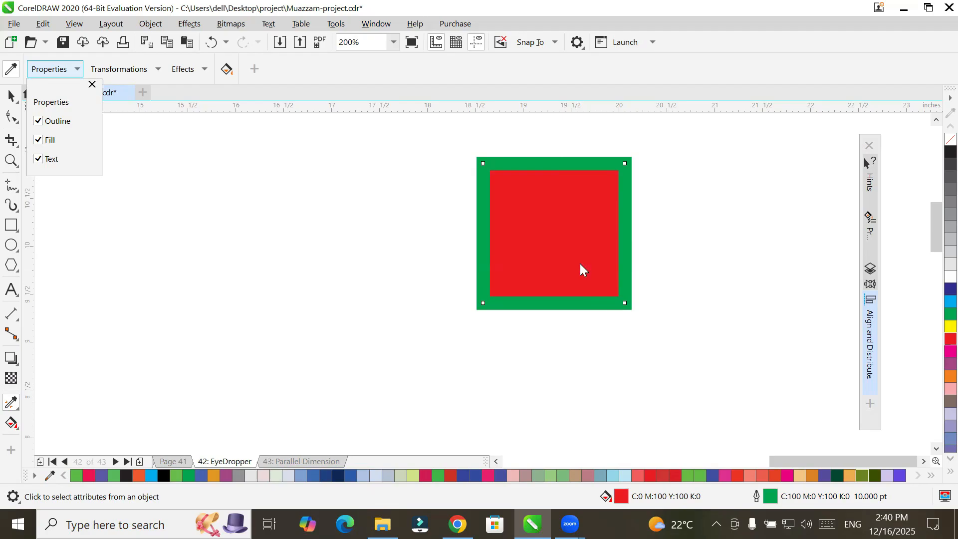
{"action": "left_click", "coordinate": [42, 73]}
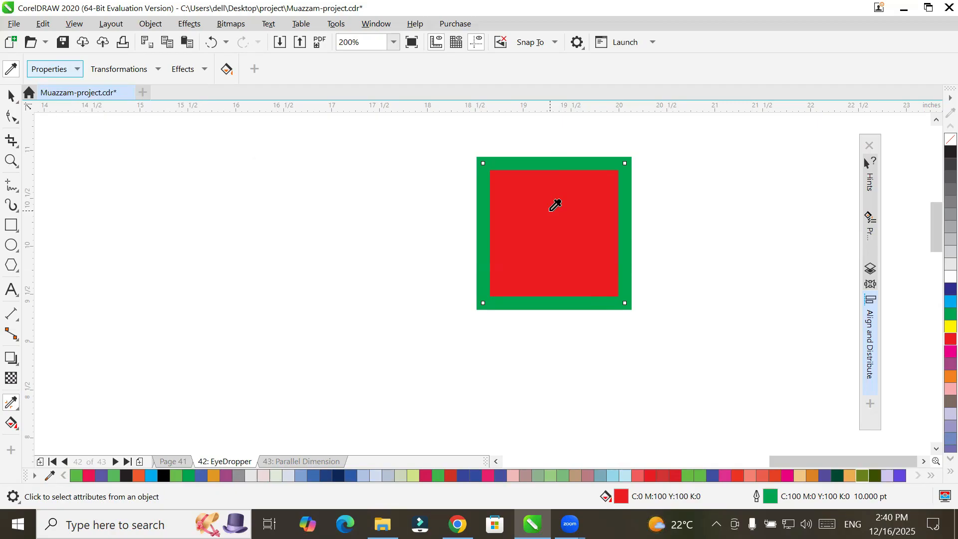
{"action": "left_click", "coordinate": [556, 205]}
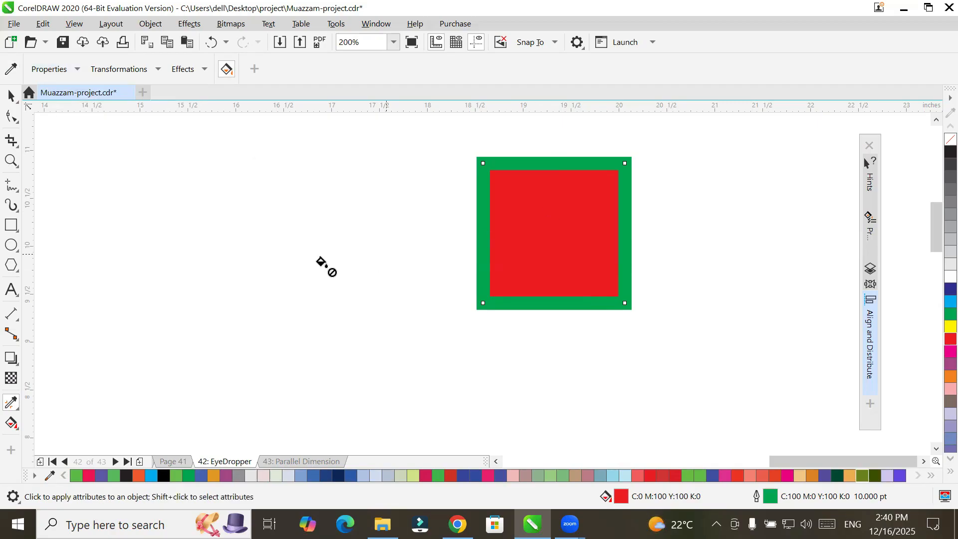
Step: Apply the sampled red fill and green outline to the bottom two small squares and the first, third and fourth circles on the page
{"action": "scroll", "coordinate": [116, 291], "scroll_direction": "down", "scroll_amount": 3}
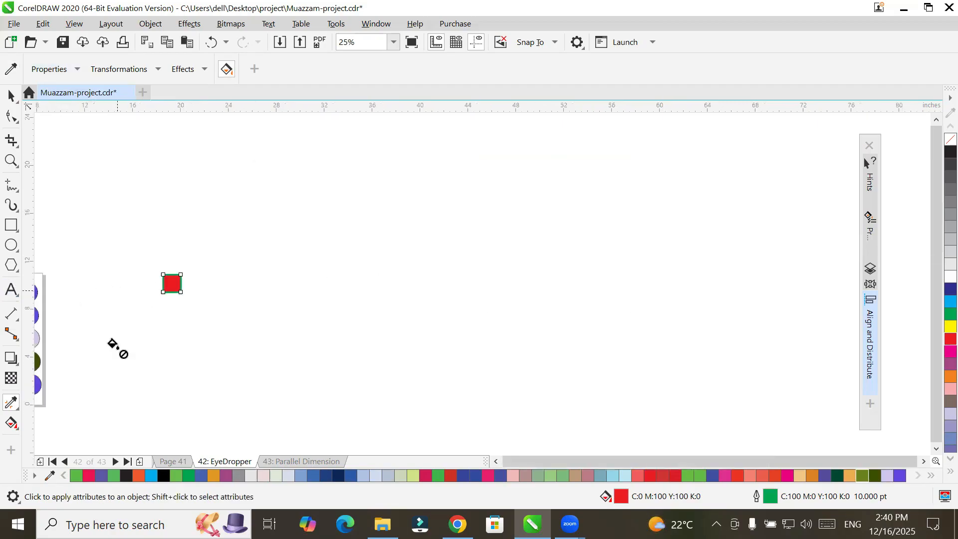
{"action": "left_click", "coordinate": [497, 461]}
{"action": "left_click", "coordinate": [497, 461]}
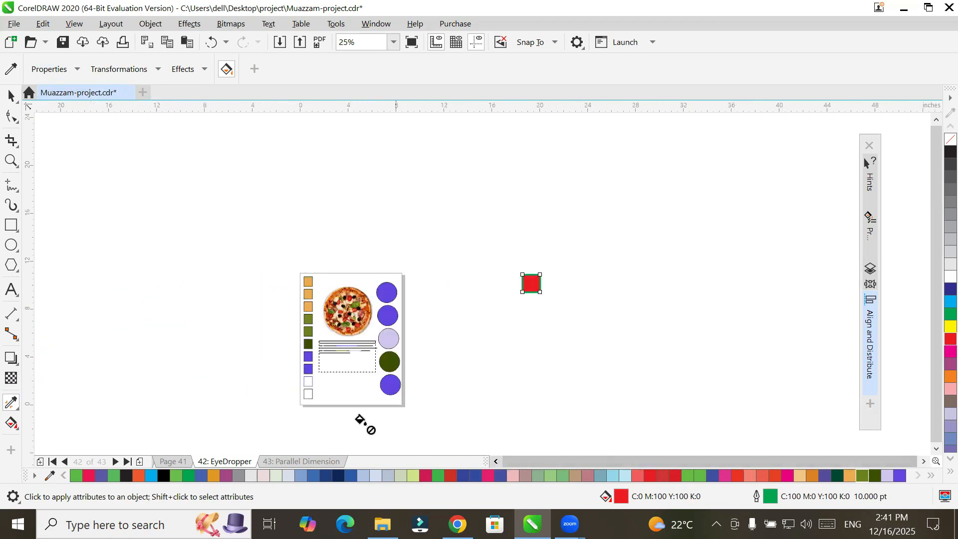
{"action": "scroll", "coordinate": [300, 392], "scroll_direction": "up", "scroll_amount": 1}
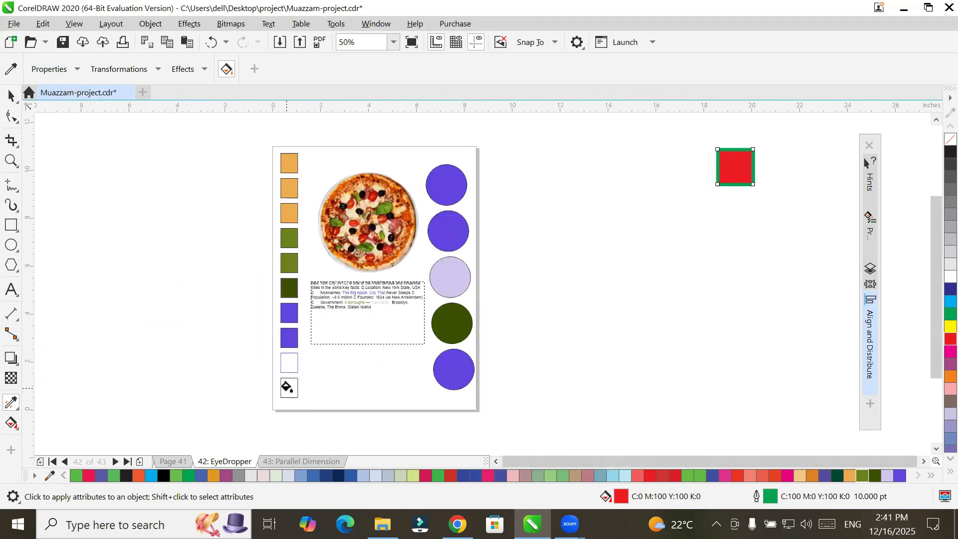
{"action": "left_click", "coordinate": [288, 387]}
{"action": "left_click", "coordinate": [289, 363]}
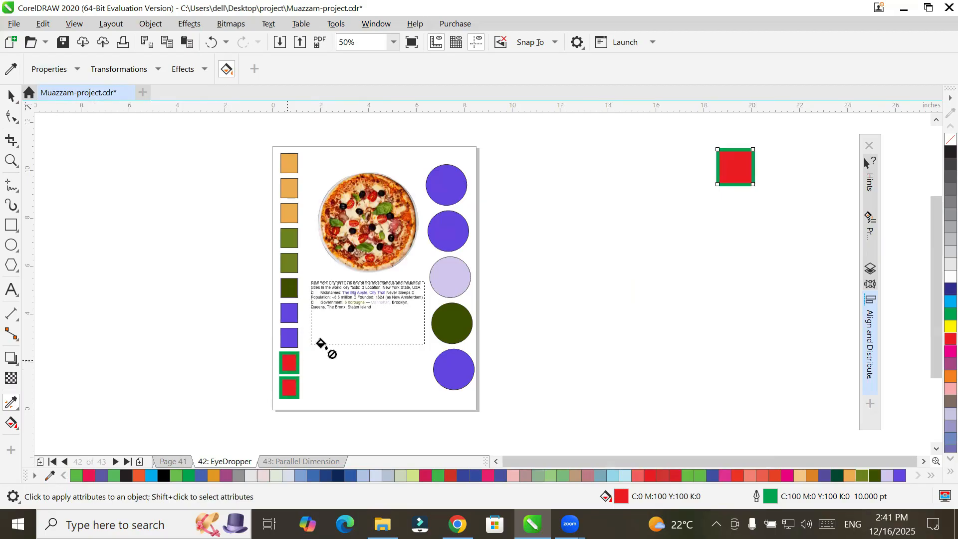
{"action": "left_click", "coordinate": [452, 327]}
{"action": "left_click", "coordinate": [449, 271]}
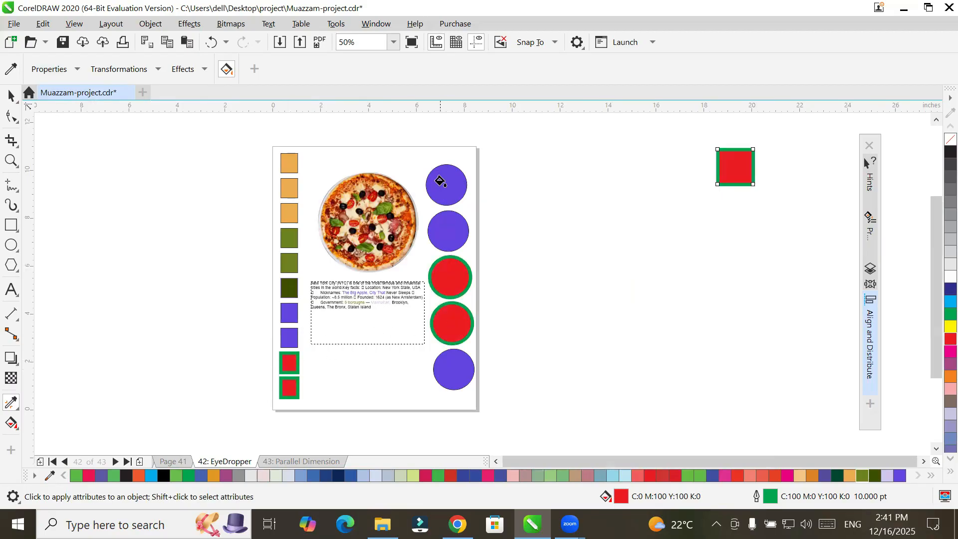
{"action": "left_click", "coordinate": [444, 180]}
Step: Apply the sampled red fill and green outline to the top five small squares and the bottom circle
{"action": "left_click", "coordinate": [288, 162]}
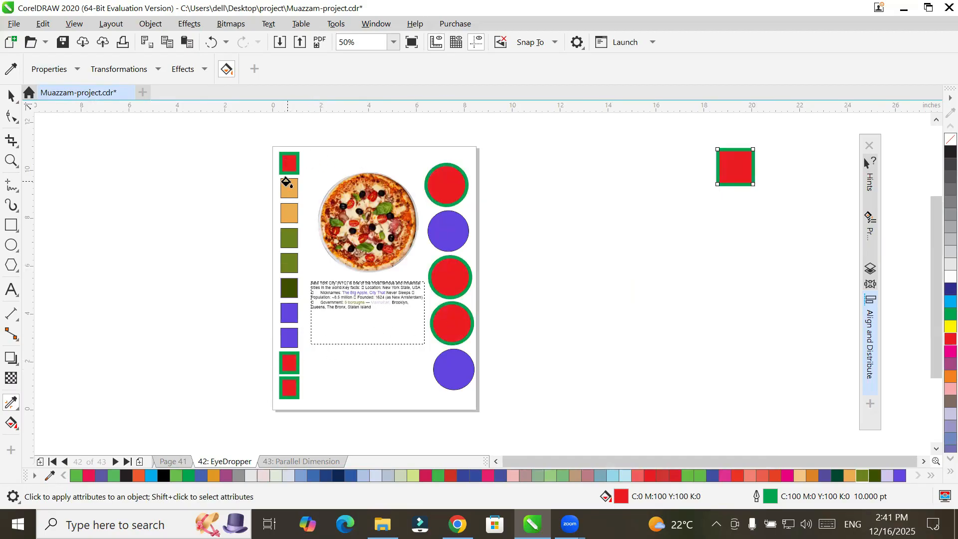
{"action": "left_click", "coordinate": [288, 189]}
{"action": "left_click", "coordinate": [289, 213]}
{"action": "left_click", "coordinate": [288, 239]}
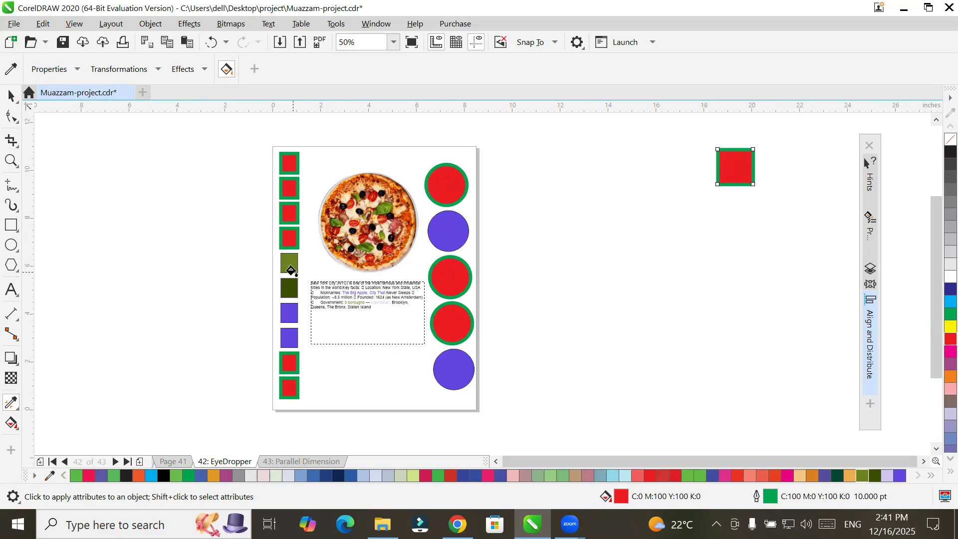
{"action": "left_click", "coordinate": [288, 263]}
{"action": "left_click", "coordinate": [454, 370]}
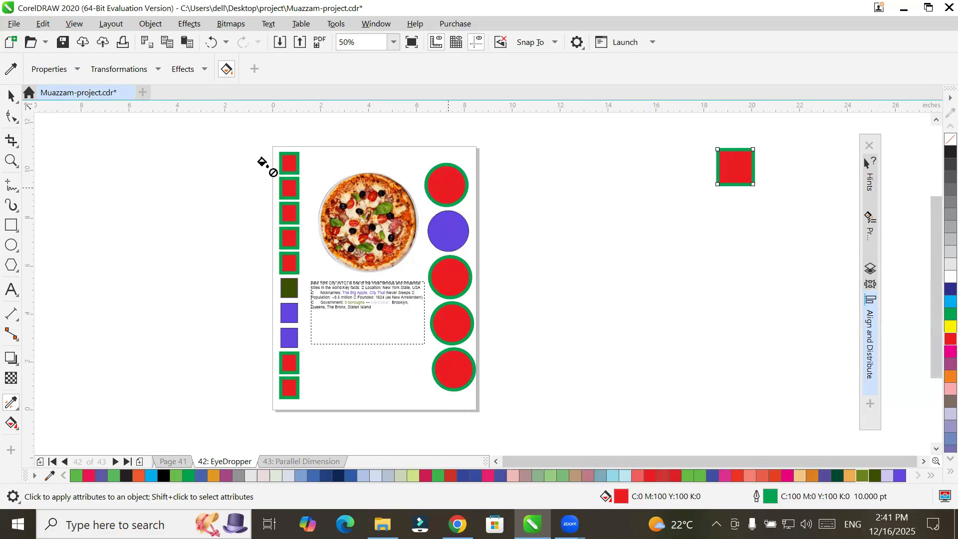
Step: Give the second circle a 10 pt outline in the sampled orange #EDAC4E from the document palette
{"action": "left_click", "coordinate": [9, 97]}
{"action": "left_click", "coordinate": [457, 235]}
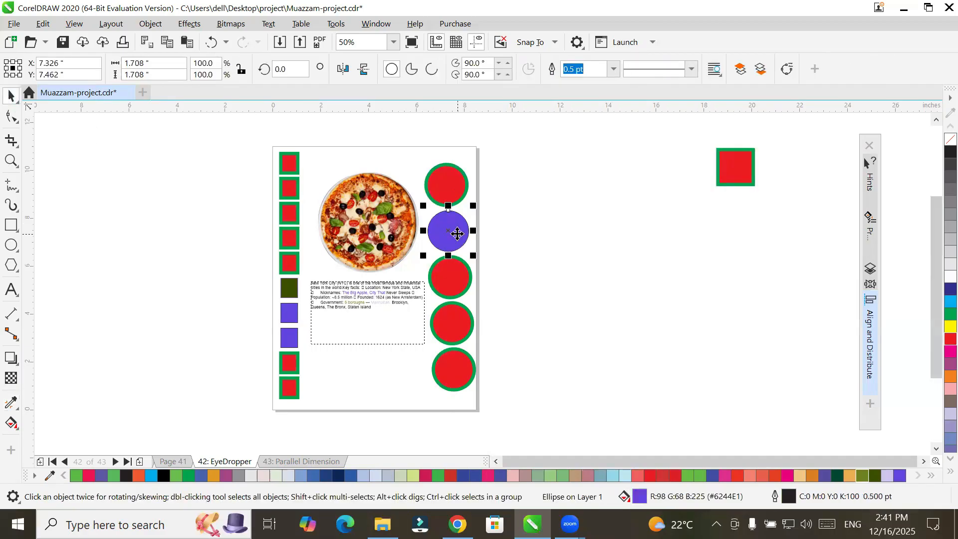
{"action": "right_click", "coordinate": [851, 472]}
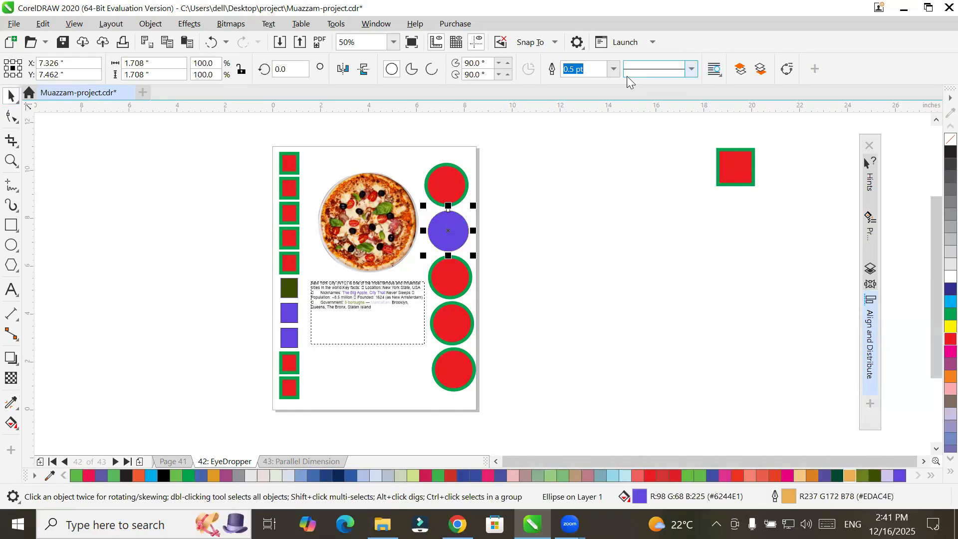
{"action": "left_click", "coordinate": [614, 70]}
{"action": "left_click", "coordinate": [592, 188]}
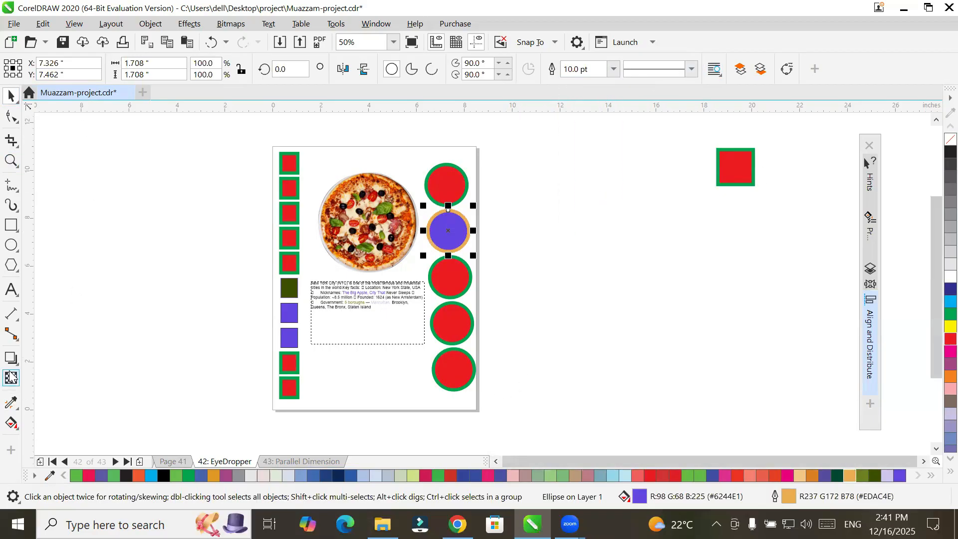
Step: Sample the purple circle's outline and fill with the Attributes Eyedropper and apply them to the square beside the page
{"action": "left_click", "coordinate": [6, 403]}
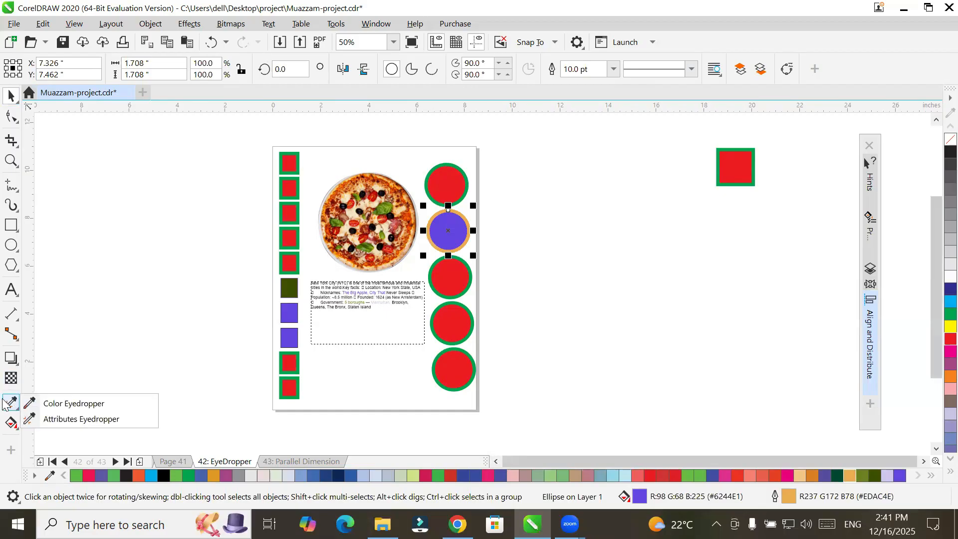
{"action": "left_click", "coordinate": [98, 421]}
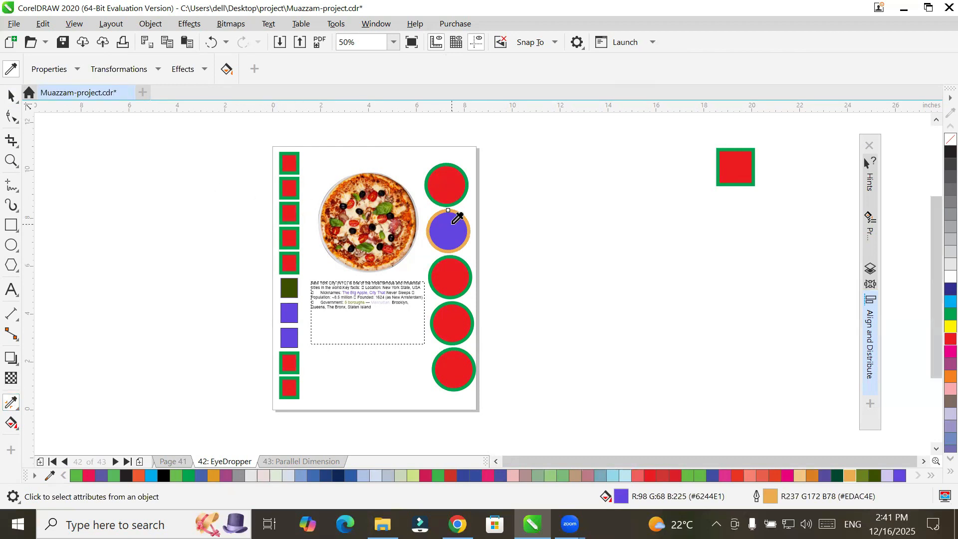
{"action": "left_click", "coordinate": [78, 70]}
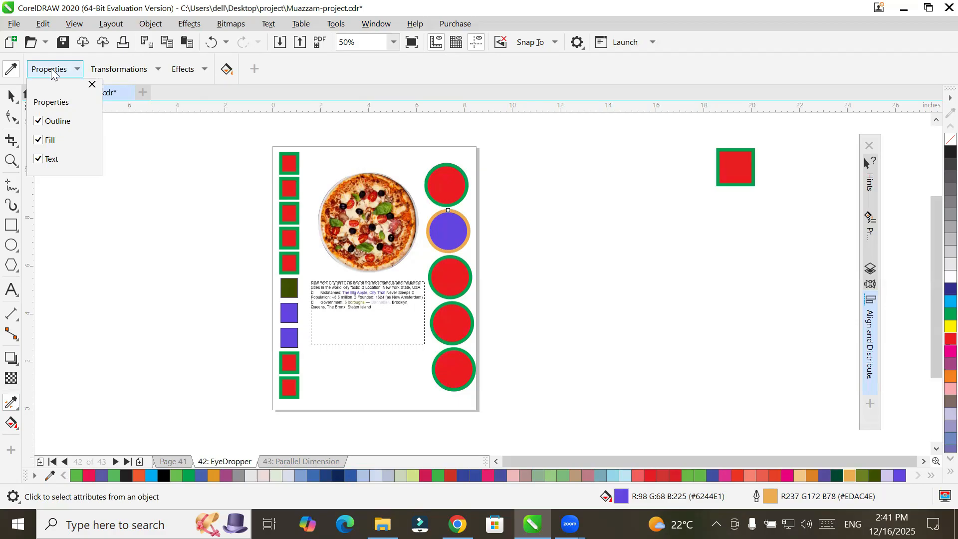
{"action": "left_click", "coordinate": [54, 70]}
{"action": "left_click", "coordinate": [446, 228]}
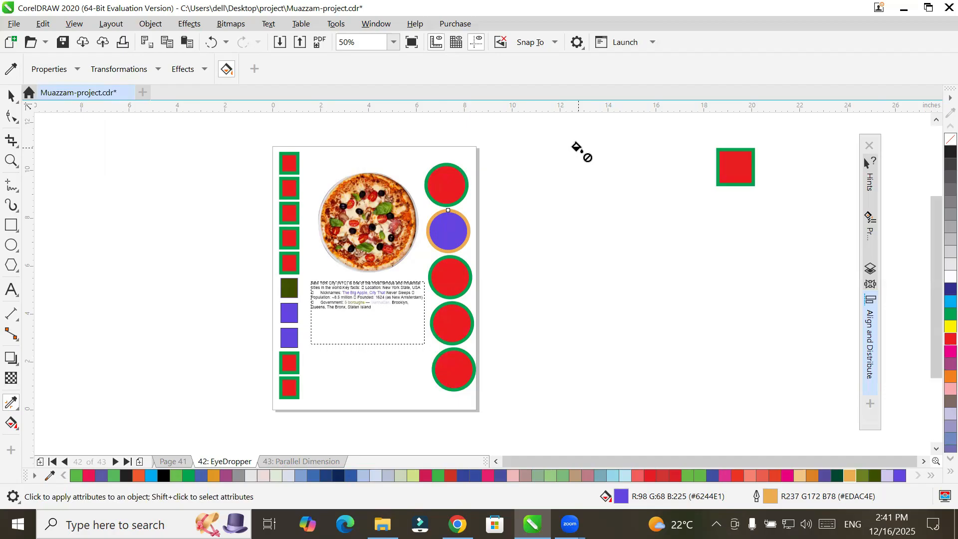
{"action": "left_click", "coordinate": [728, 160]}
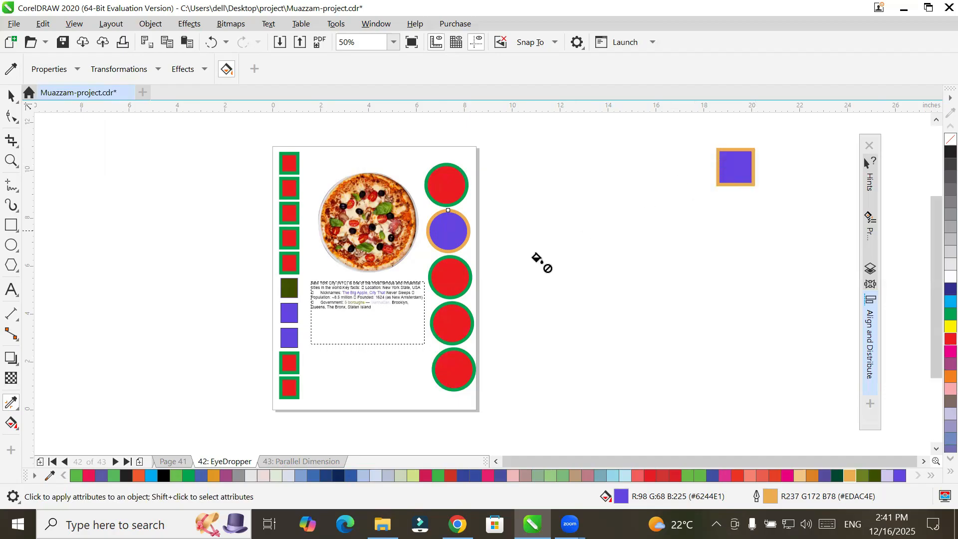
Step: Apply the sampled purple fill and orange outline to the first, second, fifth, sixth and seventh small squares and the third and fifth circles
{"action": "left_click", "coordinate": [286, 310]}
{"action": "left_click", "coordinate": [288, 288]}
{"action": "left_click", "coordinate": [285, 262]}
{"action": "left_click", "coordinate": [454, 369]}
{"action": "left_click", "coordinate": [437, 278]}
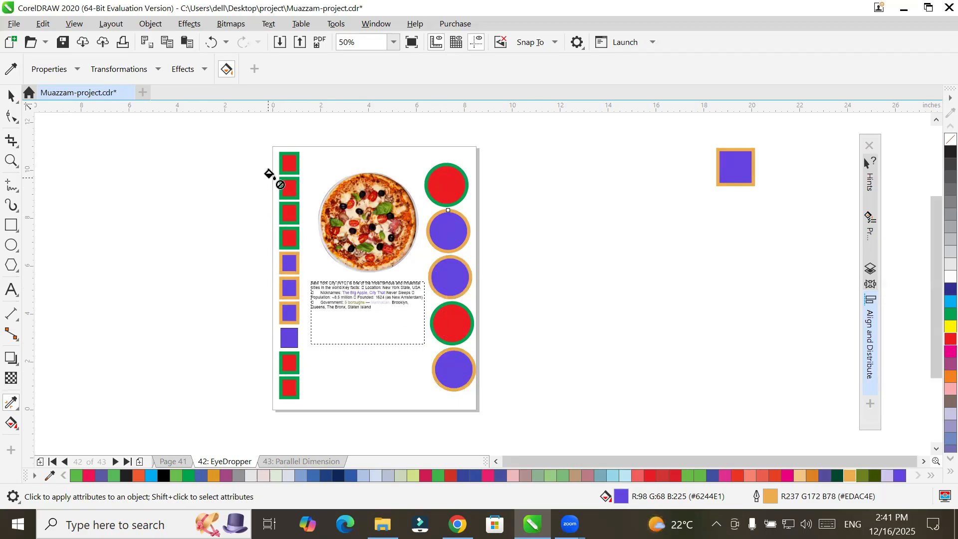
{"action": "left_click", "coordinate": [285, 158]}
{"action": "left_click", "coordinate": [286, 187]}
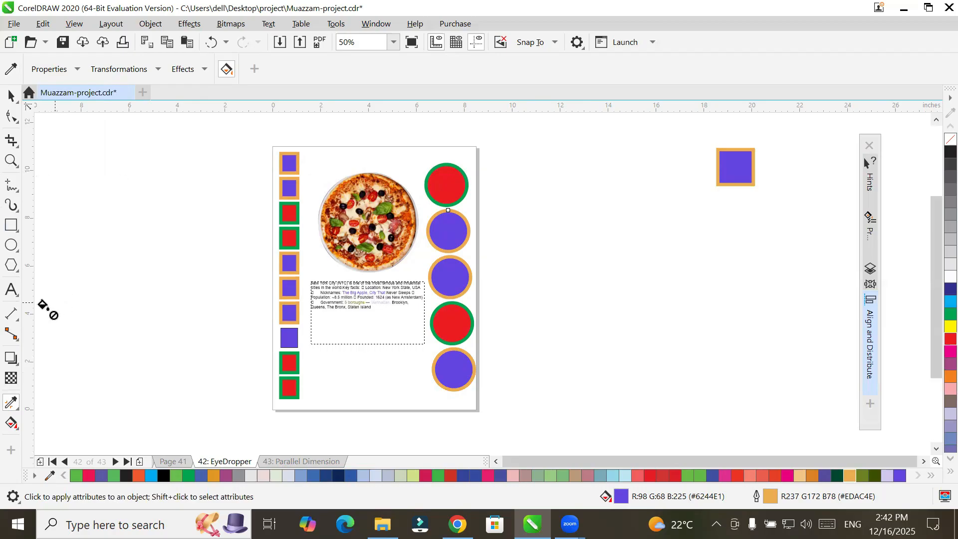
Step: Add the artistic text "headline" in Arial 24 pt in the empty area beside the page and select it as an object
{"action": "left_click", "coordinate": [12, 290]}
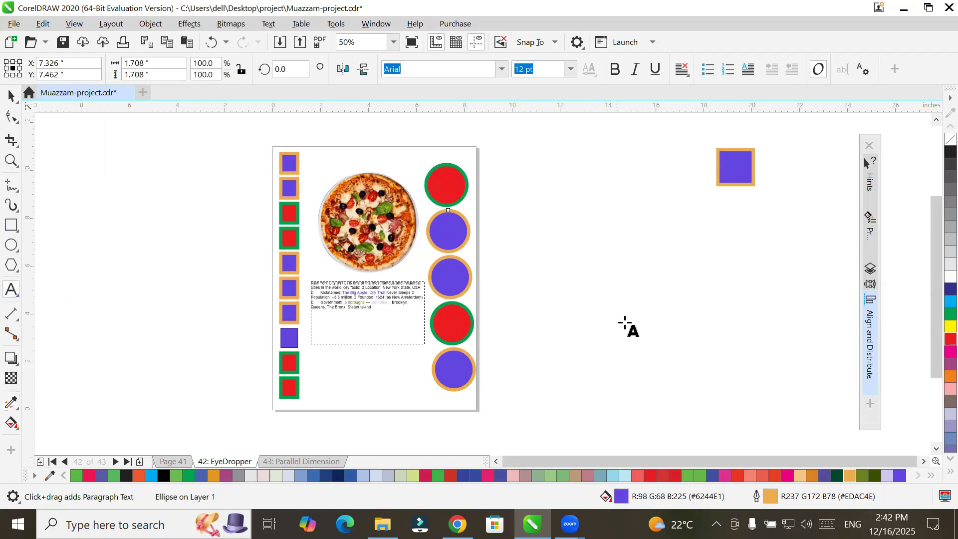
{"action": "left_click", "coordinate": [572, 283]}
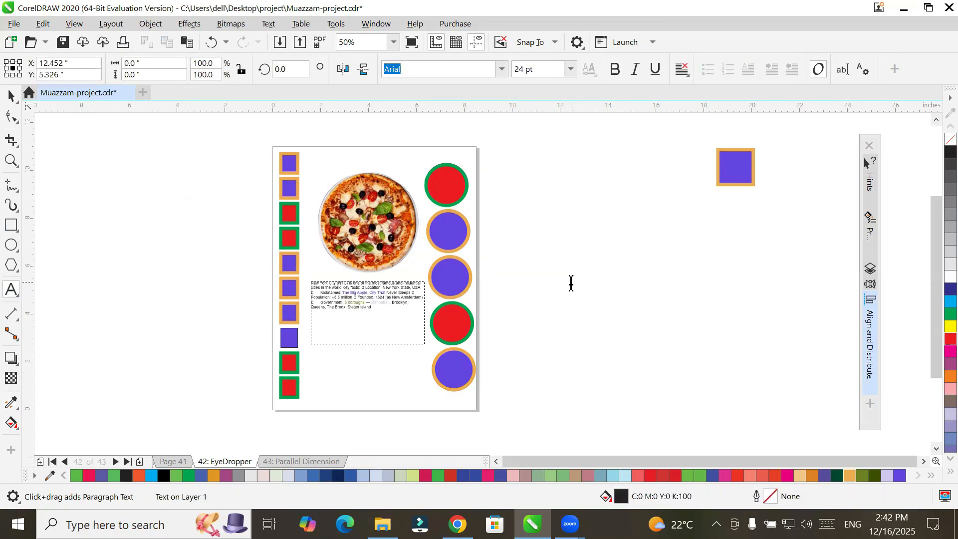
{"action": "type", "text": "headline"}
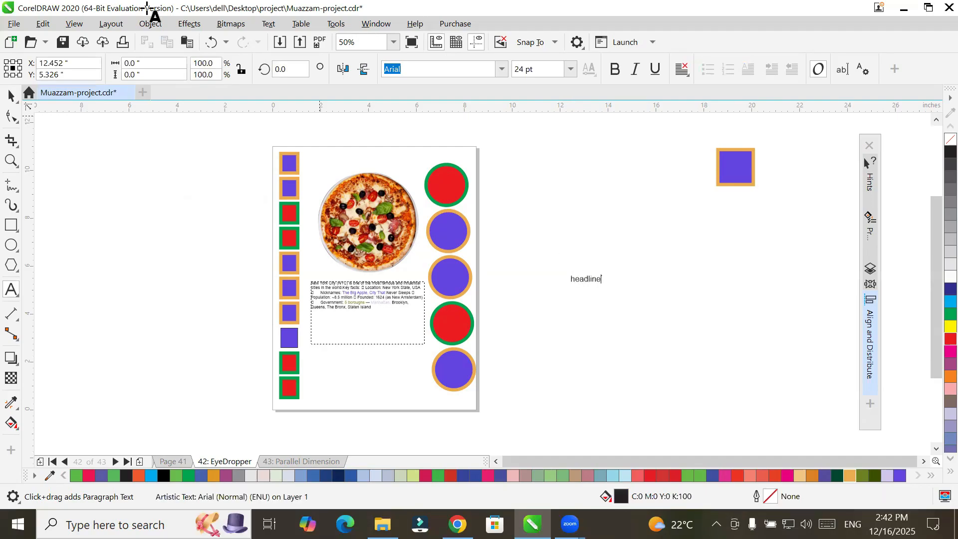
{"action": "key", "text": "Escape"}
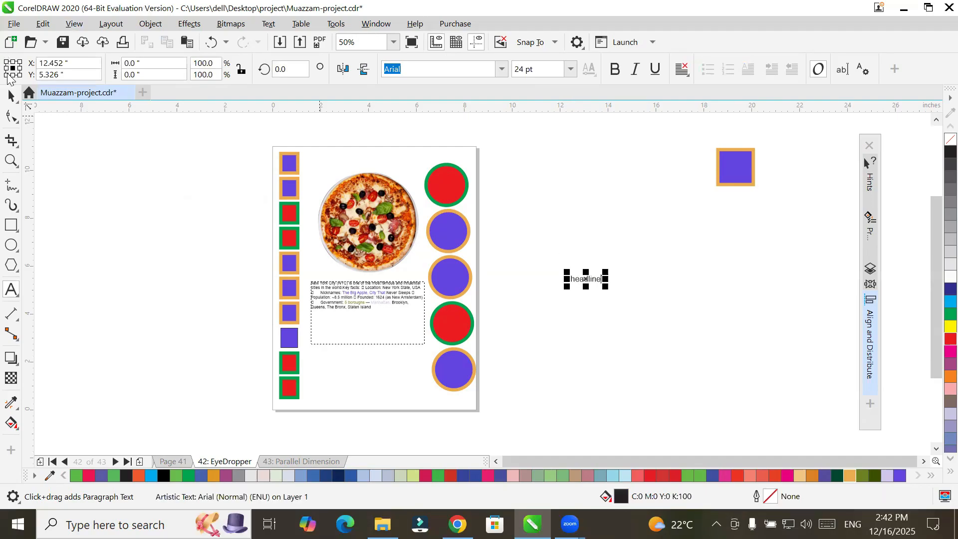
{"action": "key", "text": "ctrl+space"}
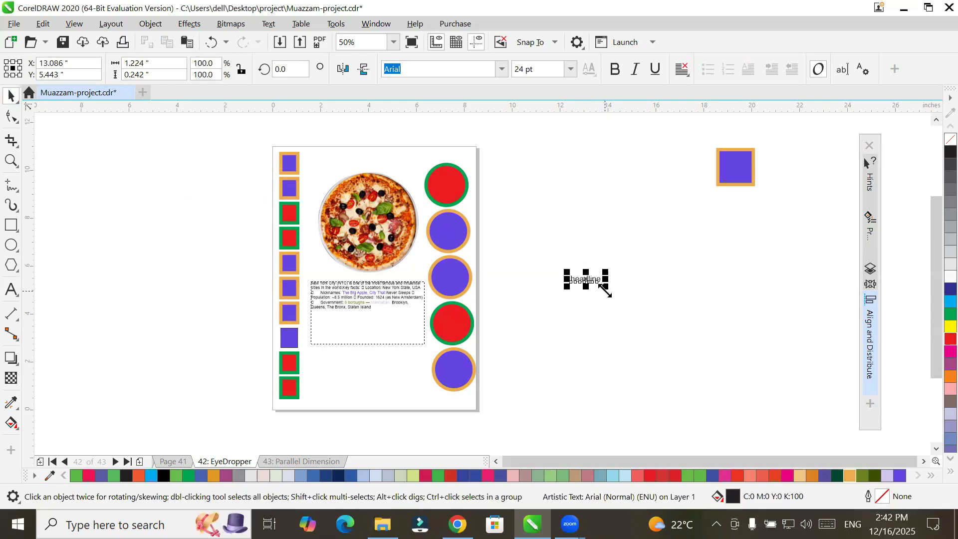
Step: Enlarge the headline to about 97 pt above the pizza and colour it with a Blue fill and a red outline
{"action": "left_click_drag", "start_coordinate": [605, 291], "coordinate": [691, 325]}
{"action": "left_click_drag", "start_coordinate": [632, 297], "coordinate": [379, 166]}
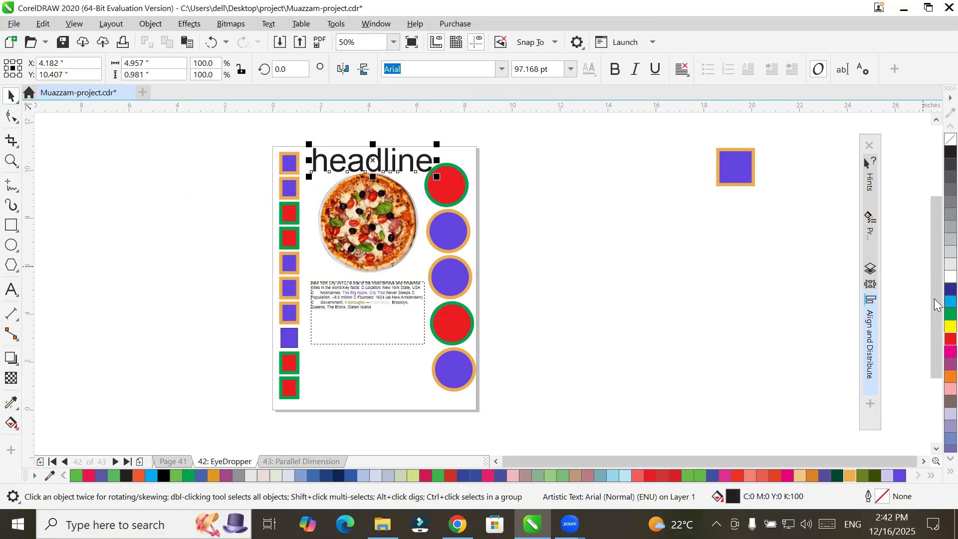
{"action": "left_click", "coordinate": [950, 289]}
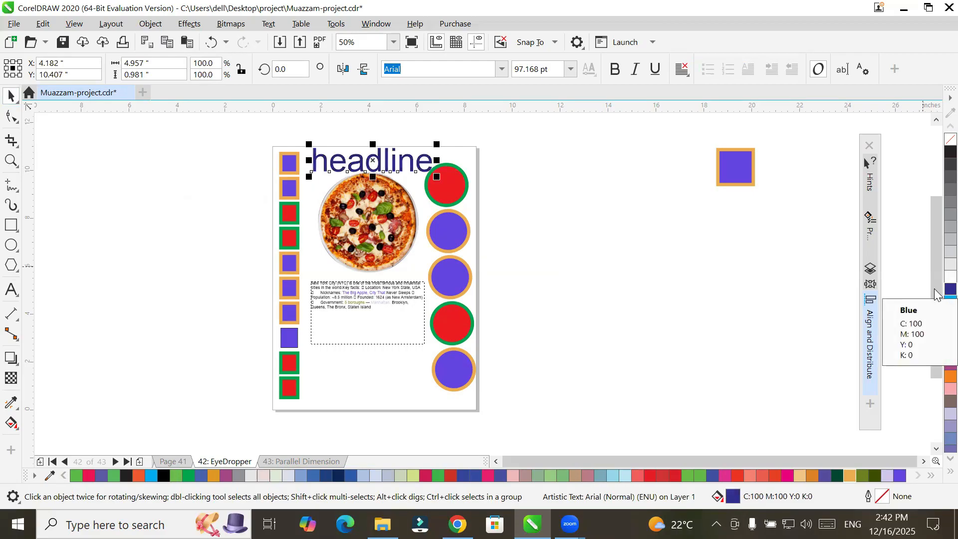
{"action": "right_click", "coordinate": [950, 339]}
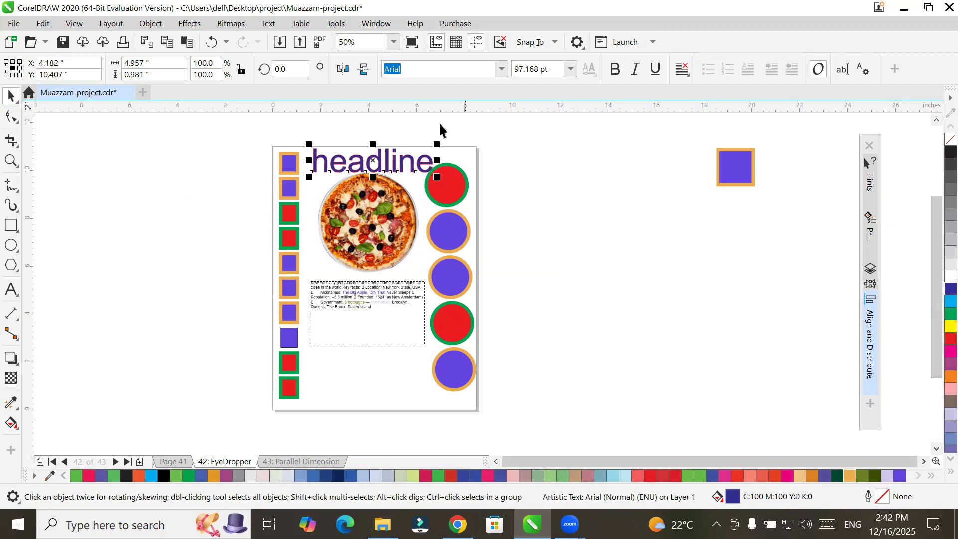
{"action": "scroll", "coordinate": [368, 152], "scroll_direction": "up", "scroll_amount": 6}
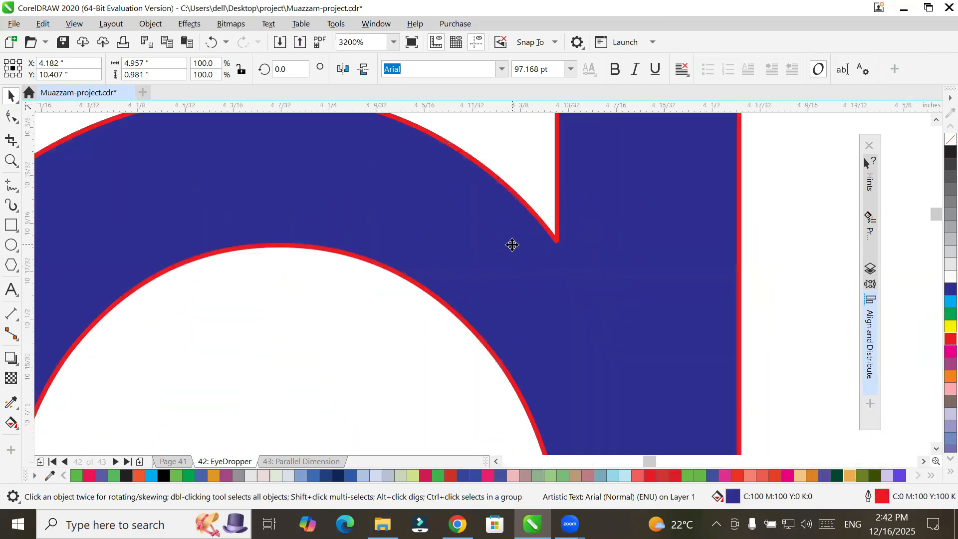
{"action": "scroll", "coordinate": [513, 245], "scroll_direction": "down", "scroll_amount": 6}
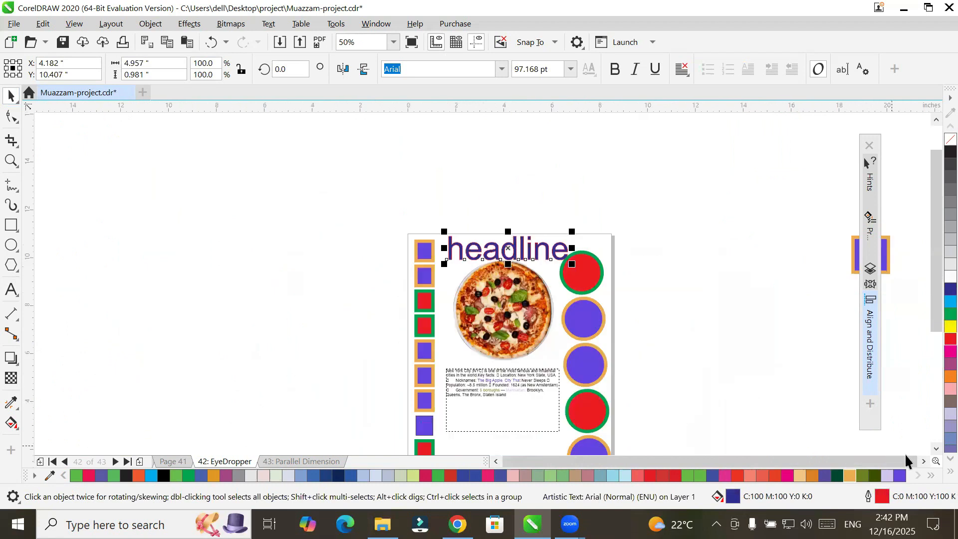
Step: Add the artistic text "Whatapp:" in Arial 24 pt near the page's lower edge and select it as an object
{"action": "scroll", "coordinate": [937, 458], "scroll_direction": "down", "scroll_amount": 2}
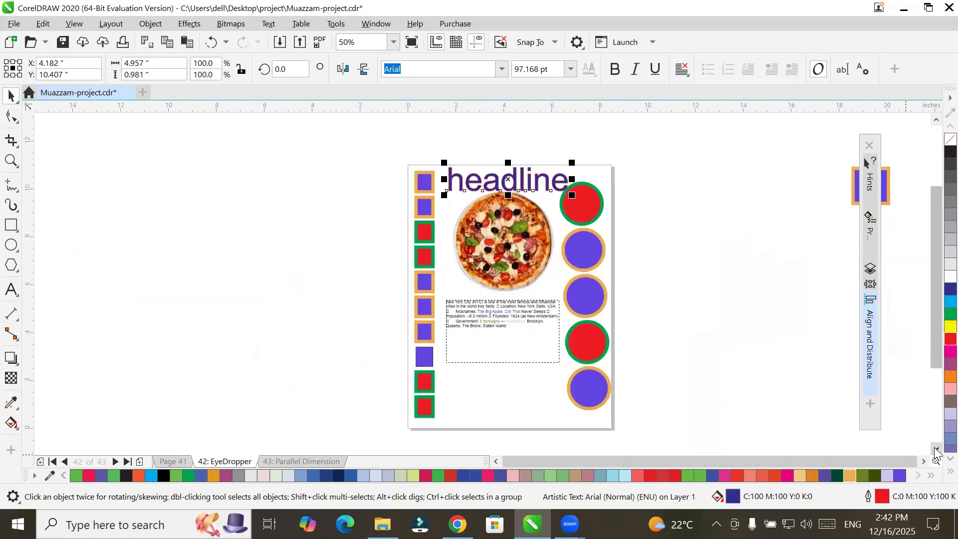
{"action": "left_click", "coordinate": [11, 291]}
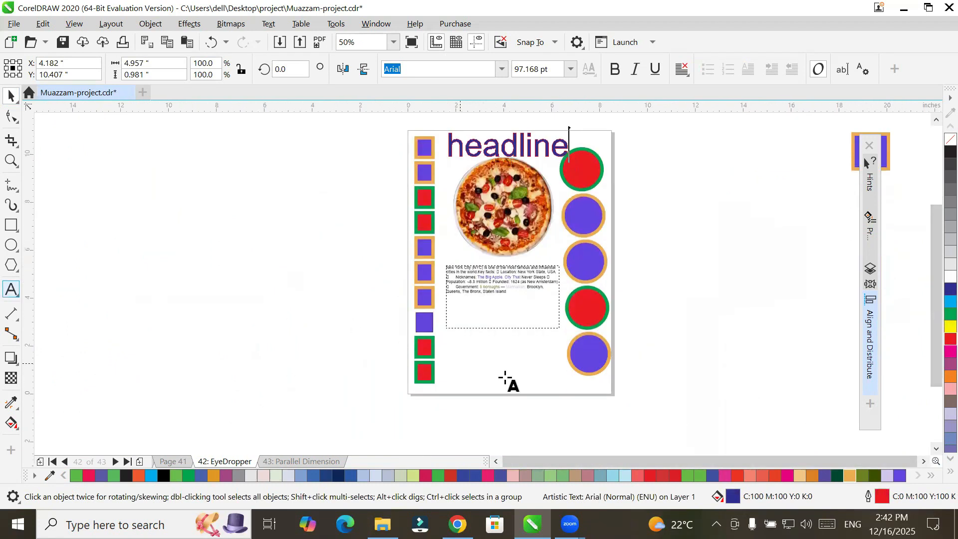
{"action": "left_click", "coordinate": [457, 379]}
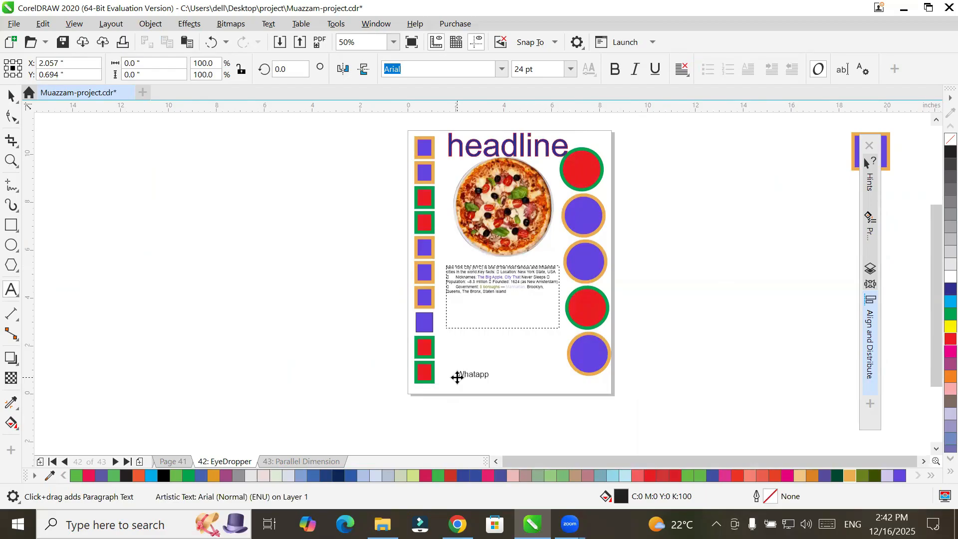
{"action": "key", "text": "ctrl+space"}
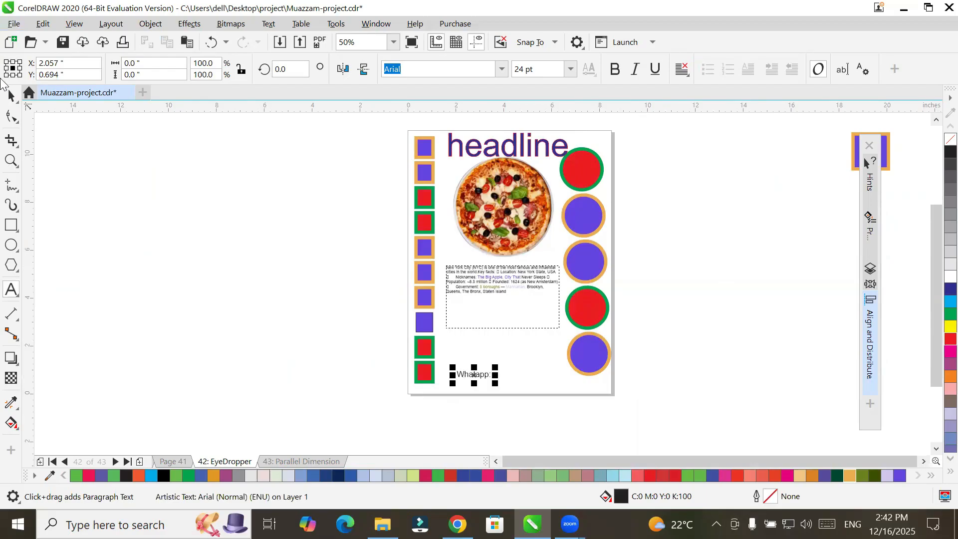
Step: Duplicate the "Whatapp:" text beside the original and change the copy's wording to "Landline"
{"action": "left_click_drag", "start_coordinate": [491, 377], "coordinate": [552, 376]}
{"action": "left_click_drag", "start_coordinate": [569, 382], "coordinate": [563, 377]}
{"action": "right_click", "coordinate": [564, 377]}
{"action": "double_click", "coordinate": [558, 371]}
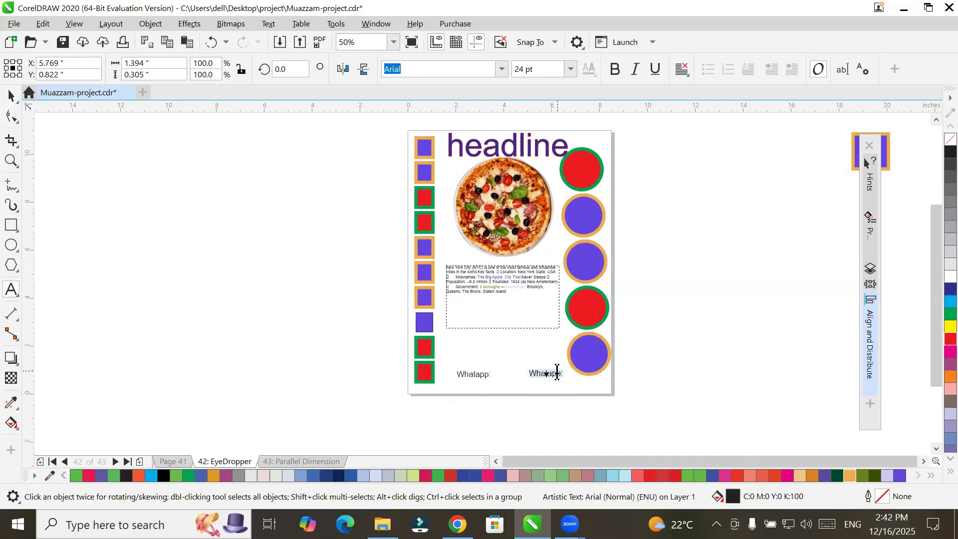
{"action": "double_click", "coordinate": [553, 373]}
{"action": "type", "text": "LA"}
{"action": "key", "text": "Escape"}
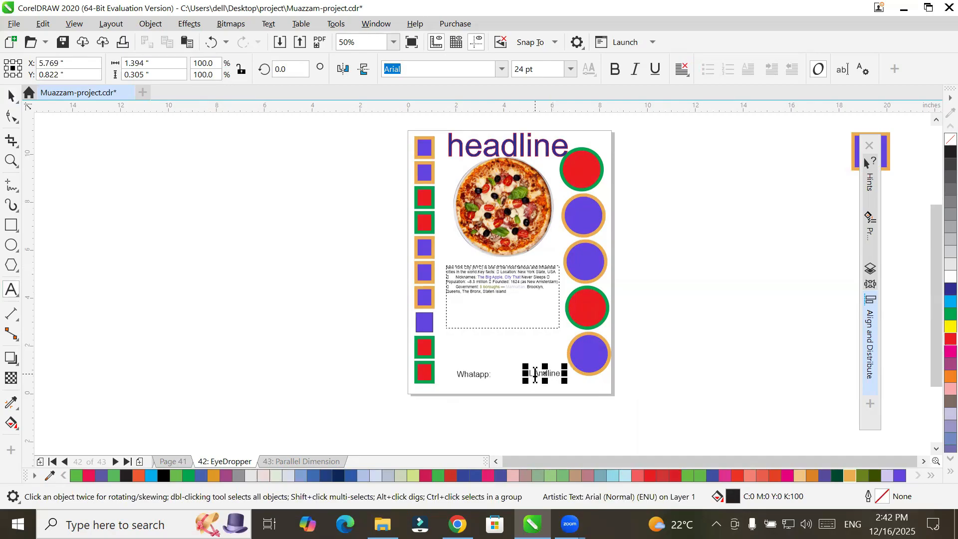
{"action": "left_click", "coordinate": [537, 375]}
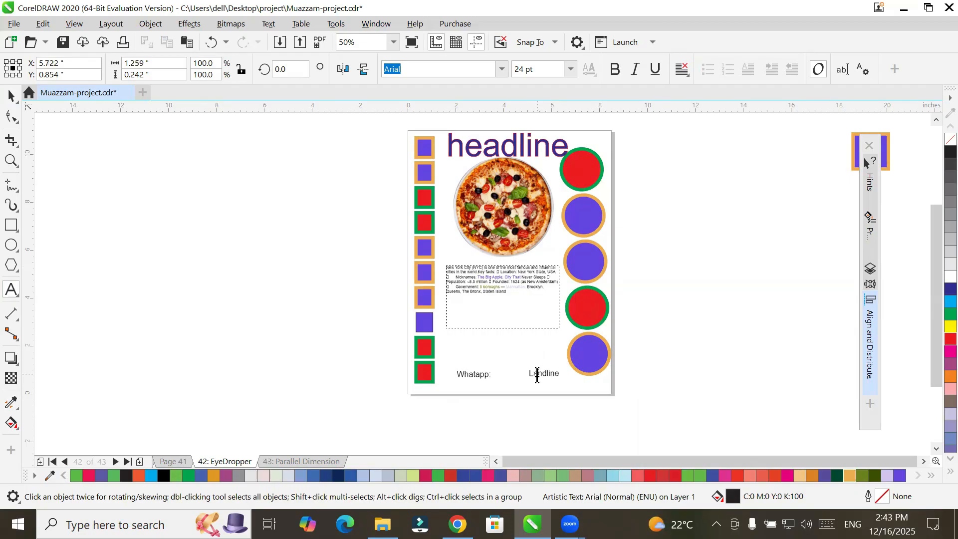
{"action": "key", "text": "Escape"}
{"action": "left_click", "coordinate": [12, 94]}
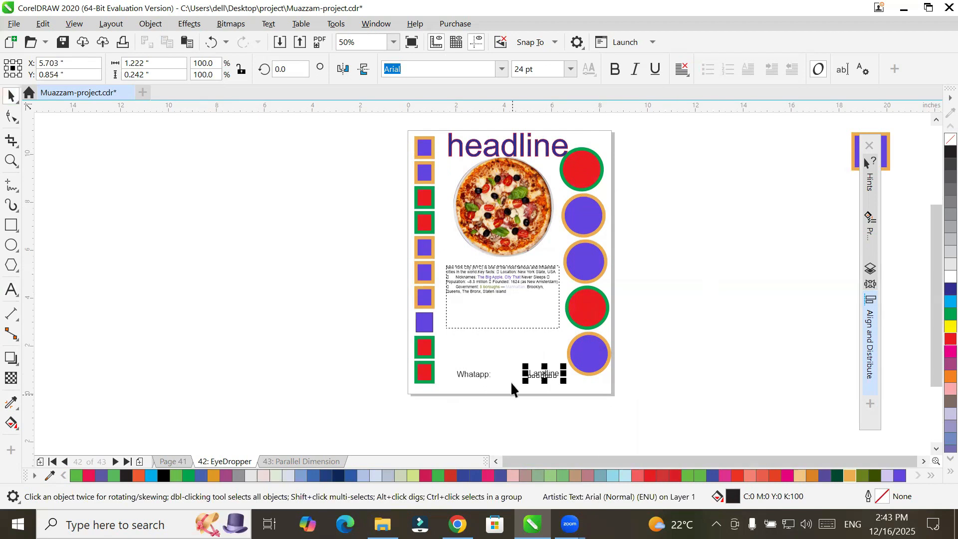
Step: Sample the headline's outline, fill and text properties with the Attributes Eyedropper and apply them to the "Whatapp:" text
{"action": "scroll", "coordinate": [519, 379], "scroll_direction": "up", "scroll_amount": 4}
{"action": "scroll", "coordinate": [588, 396], "scroll_direction": "up", "scroll_amount": 3}
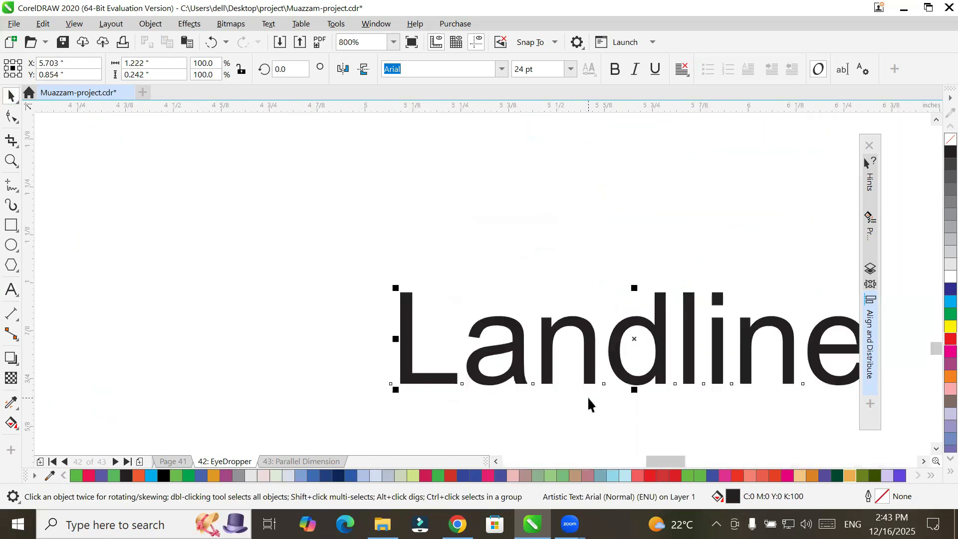
{"action": "scroll", "coordinate": [588, 396], "scroll_direction": "down", "scroll_amount": 3}
{"action": "scroll", "coordinate": [307, 385], "scroll_direction": "up", "scroll_amount": 3}
{"action": "scroll", "coordinate": [307, 384], "scroll_direction": "down", "scroll_amount": 7}
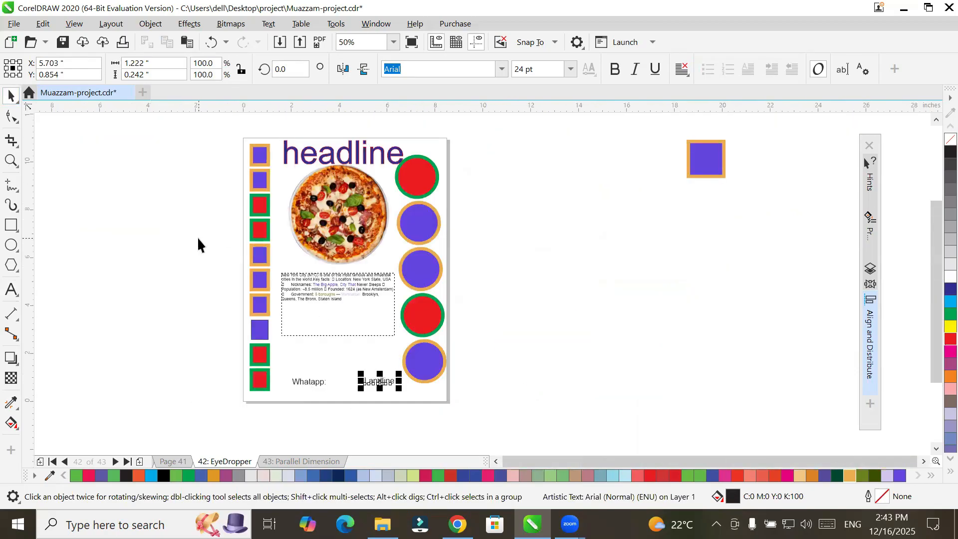
{"action": "left_click", "coordinate": [14, 402]}
{"action": "left_click", "coordinate": [100, 419]}
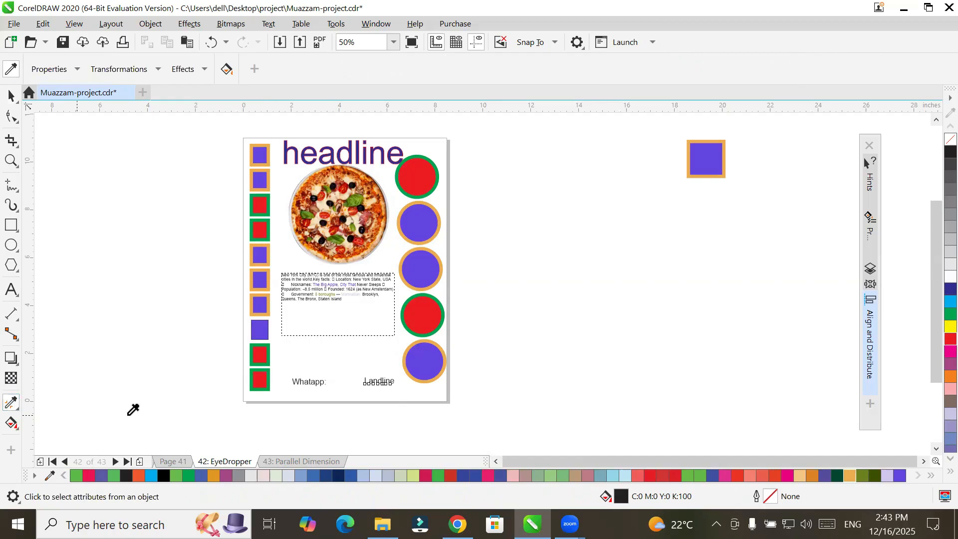
{"action": "left_click", "coordinate": [346, 146]}
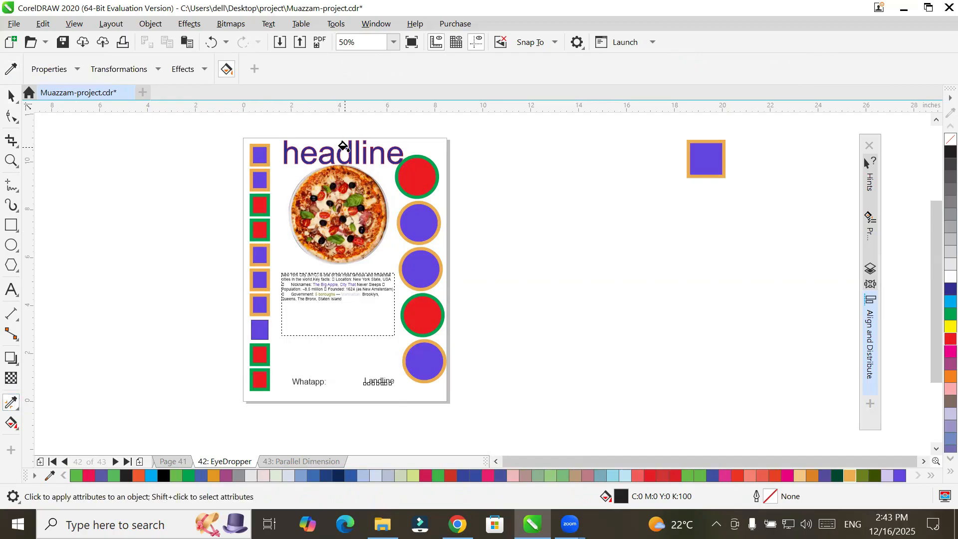
{"action": "scroll", "coordinate": [285, 420], "scroll_direction": "up", "scroll_amount": 3}
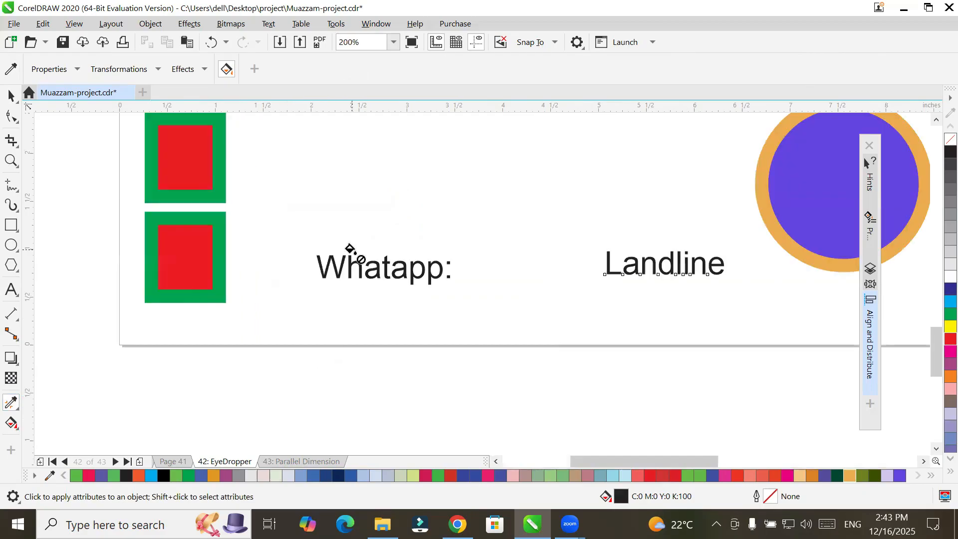
{"action": "scroll", "coordinate": [352, 249], "scroll_direction": "up", "scroll_amount": 2}
{"action": "left_click", "coordinate": [343, 298]}
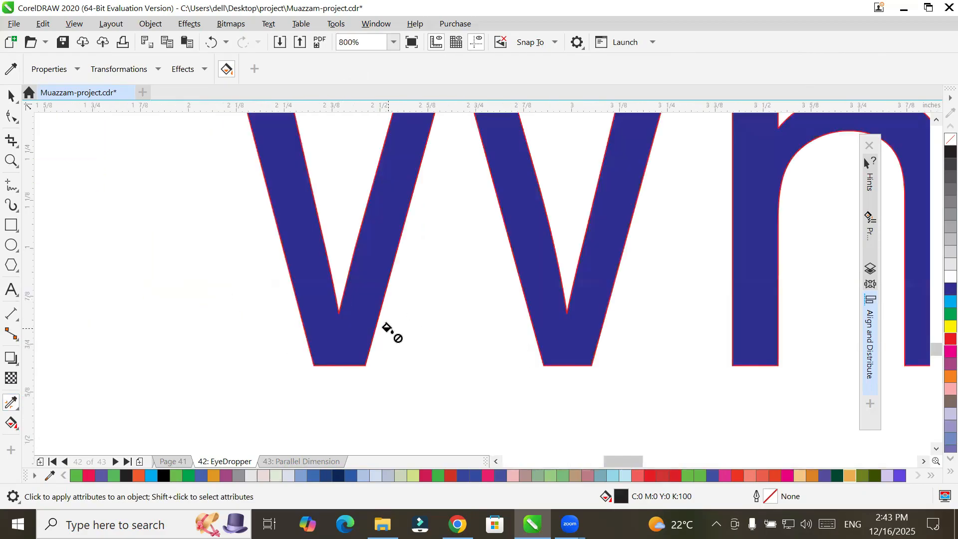
{"action": "scroll", "coordinate": [387, 329], "scroll_direction": "down", "scroll_amount": 4}
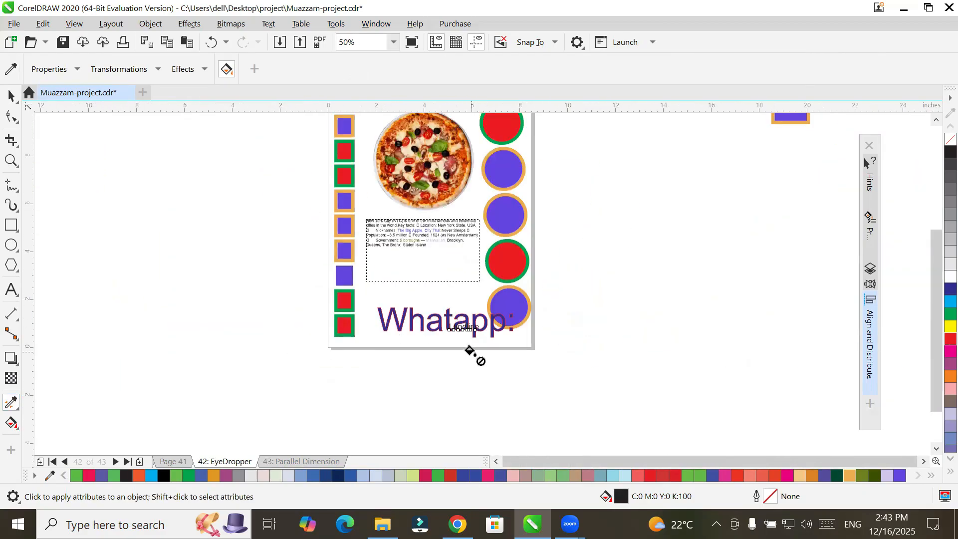
Step: Move the enlarged "Whatapp:" text above "Landline" and back down, and undo these moves and its applied attributes
{"action": "scroll", "coordinate": [469, 352], "scroll_direction": "down", "scroll_amount": 2}
{"action": "scroll", "coordinate": [478, 297], "scroll_direction": "up", "scroll_amount": 2}
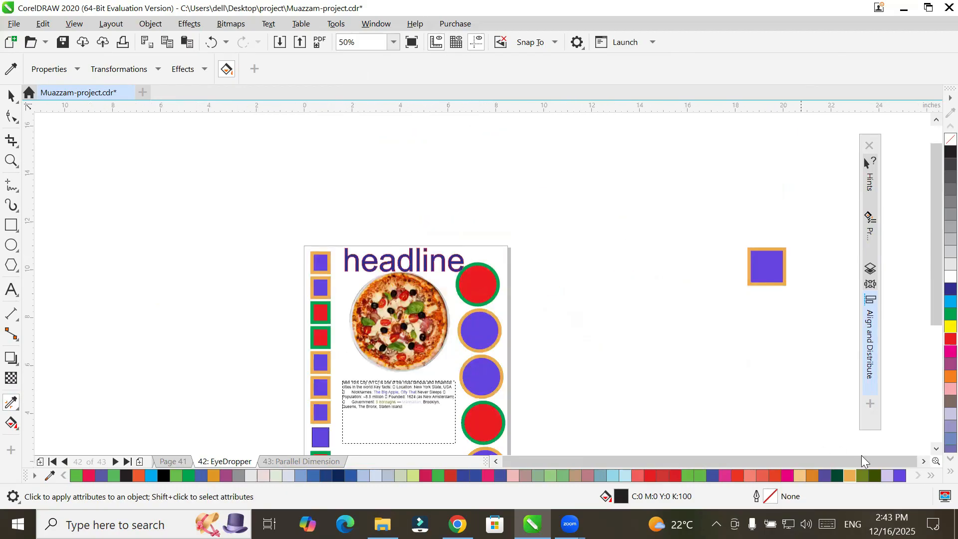
{"action": "left_click", "coordinate": [936, 447]}
{"action": "left_click", "coordinate": [936, 447]}
{"action": "left_click", "coordinate": [936, 448]}
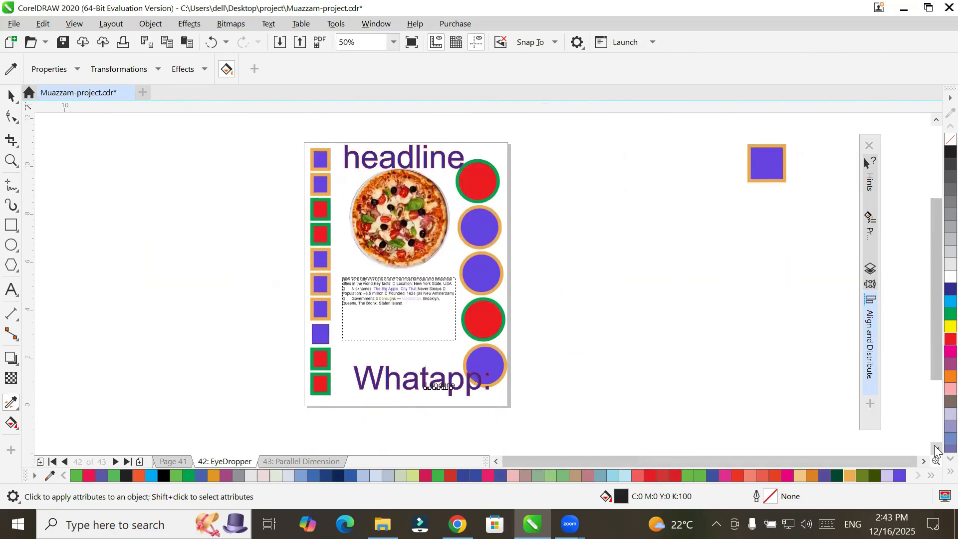
{"action": "left_click", "coordinate": [936, 447]}
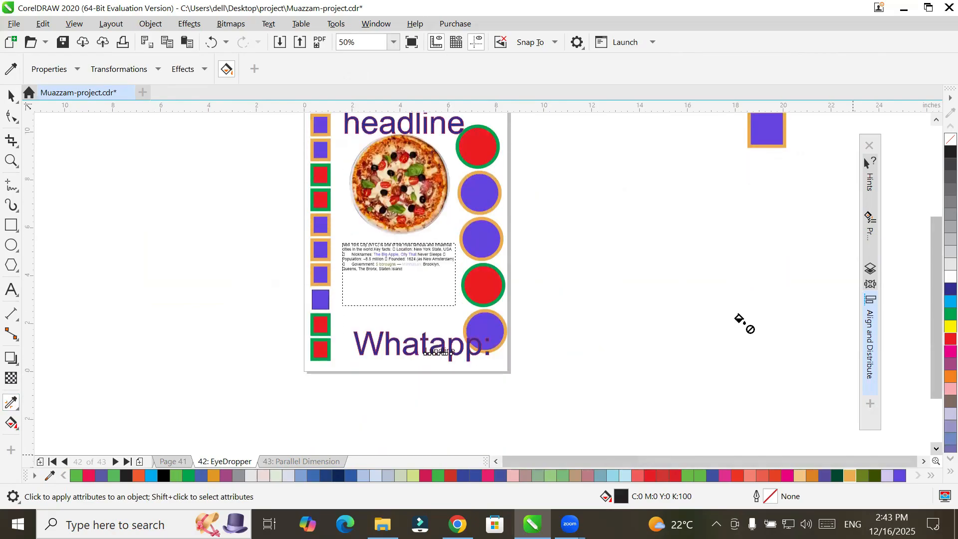
{"action": "left_click", "coordinate": [11, 95]}
{"action": "left_click_drag", "start_coordinate": [394, 340], "coordinate": [382, 308]}
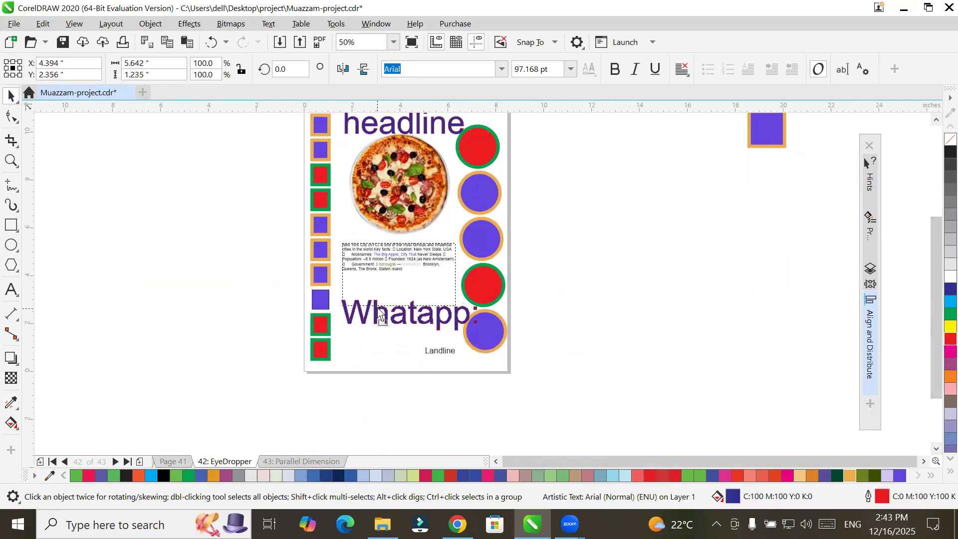
{"action": "scroll", "coordinate": [432, 349], "scroll_direction": "up", "scroll_amount": 2}
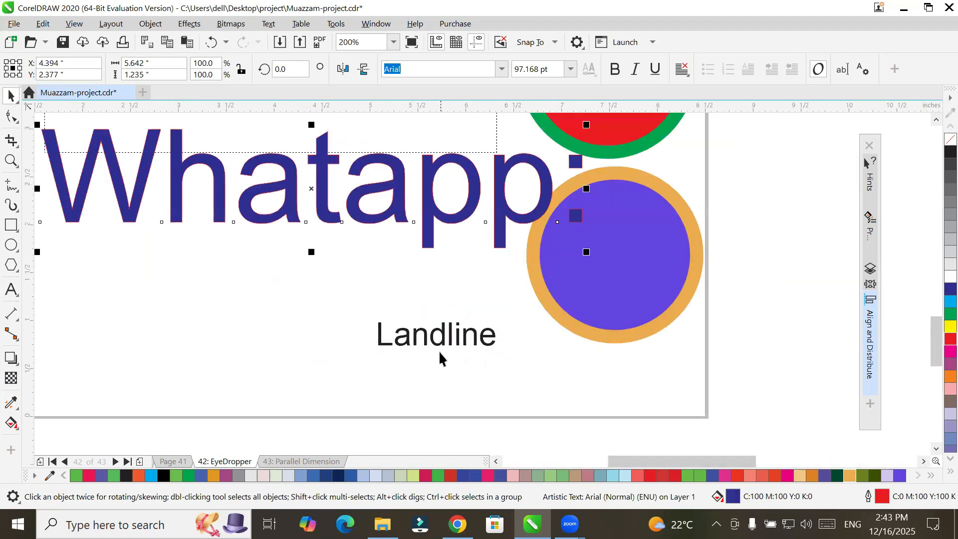
{"action": "scroll", "coordinate": [434, 335], "scroll_direction": "down", "scroll_amount": 1}
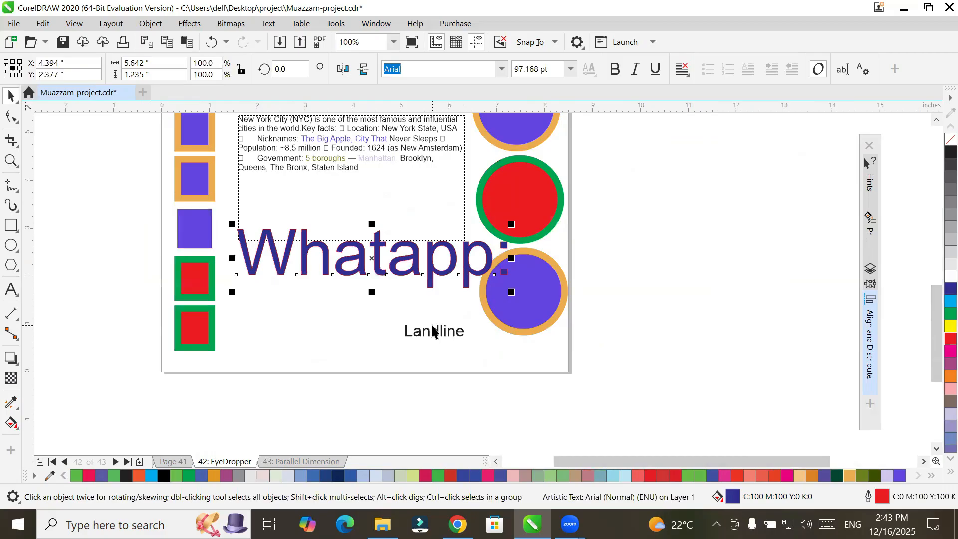
{"action": "left_click_drag", "start_coordinate": [408, 261], "coordinate": [433, 325]}
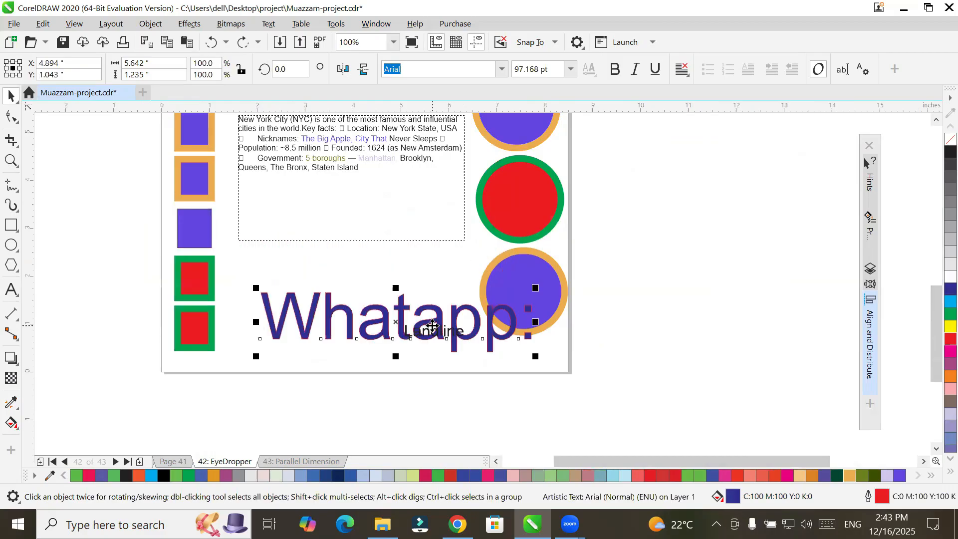
{"action": "key", "text": "ctrl+z"}
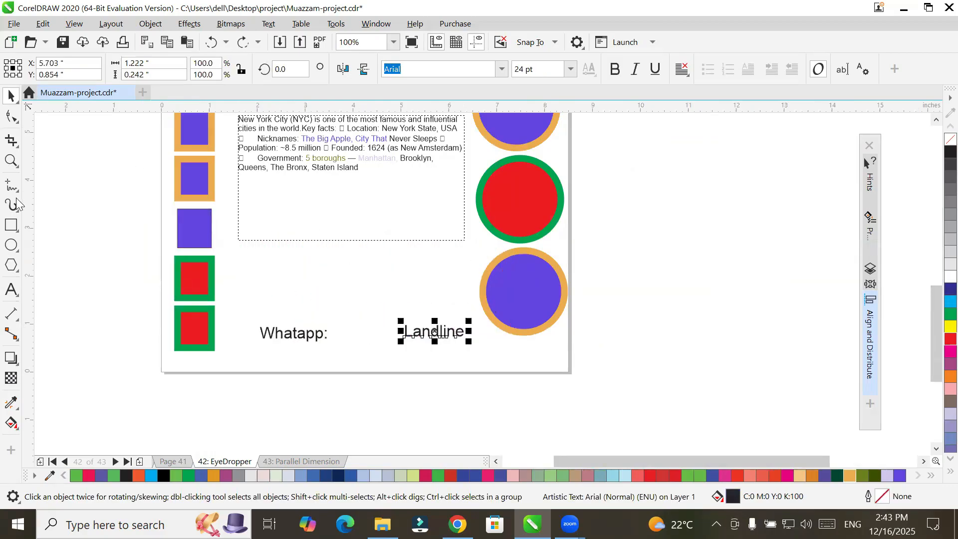
Step: Exclude Text from the properties sampled by the Attributes Eyedropper, keeping only Outline and Fill
{"action": "left_click", "coordinate": [12, 408]}
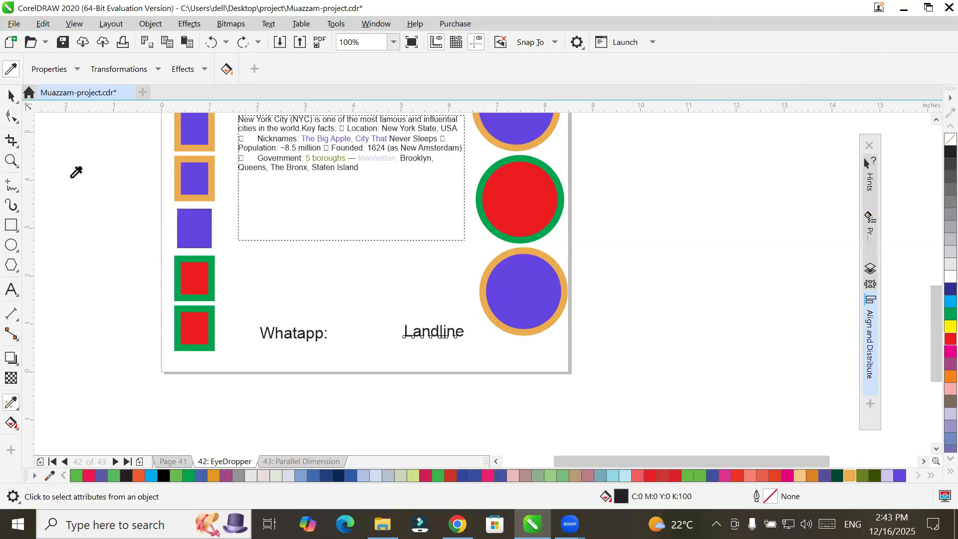
{"action": "left_click", "coordinate": [67, 73]}
{"action": "left_click", "coordinate": [38, 160]}
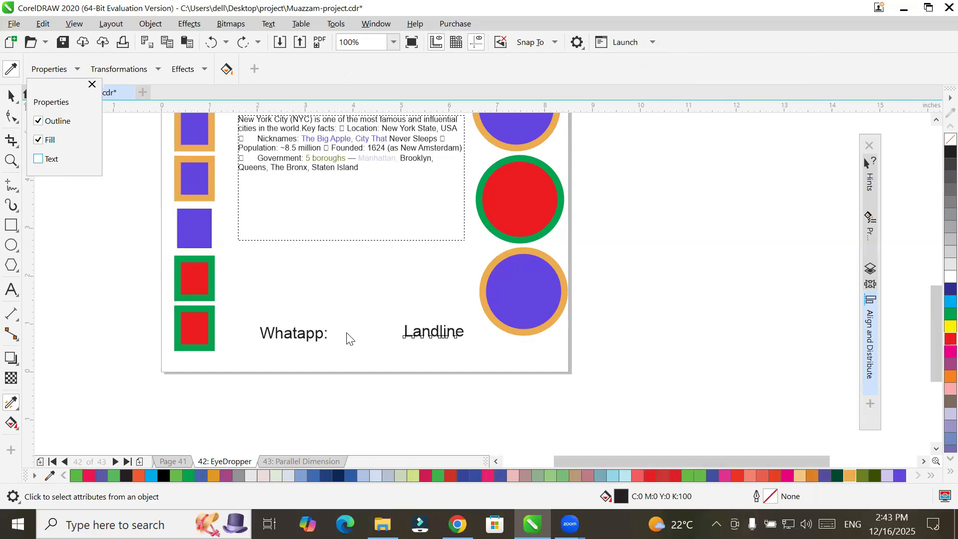
{"action": "left_click", "coordinate": [935, 296]}
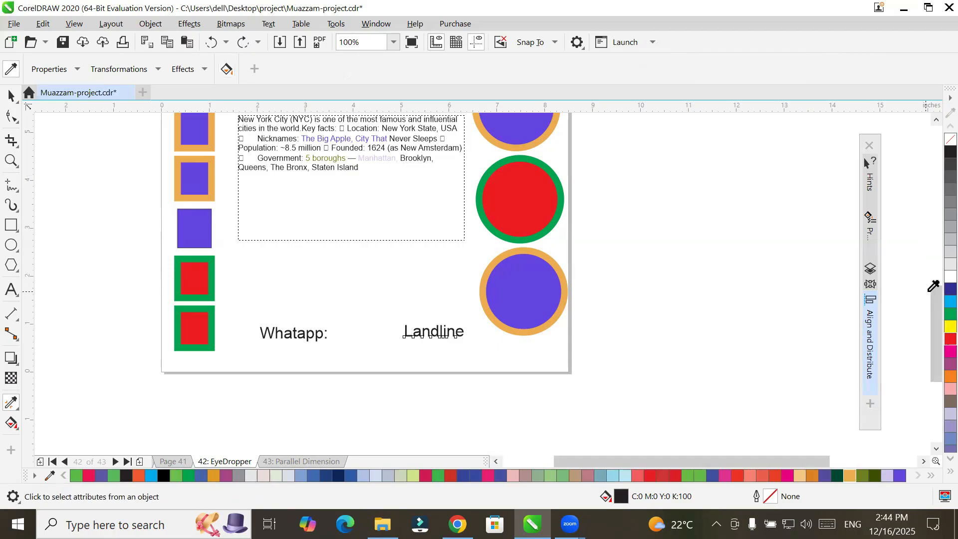
{"action": "left_click_drag", "start_coordinate": [933, 282], "coordinate": [931, 170]}
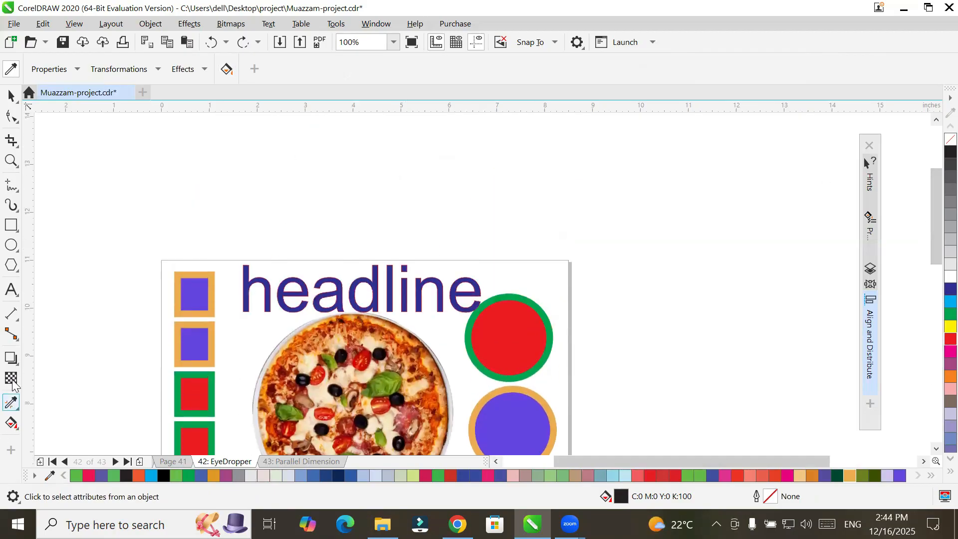
{"action": "left_click", "coordinate": [11, 406]}
{"action": "left_click", "coordinate": [70, 419]}
{"action": "left_click", "coordinate": [67, 72]}
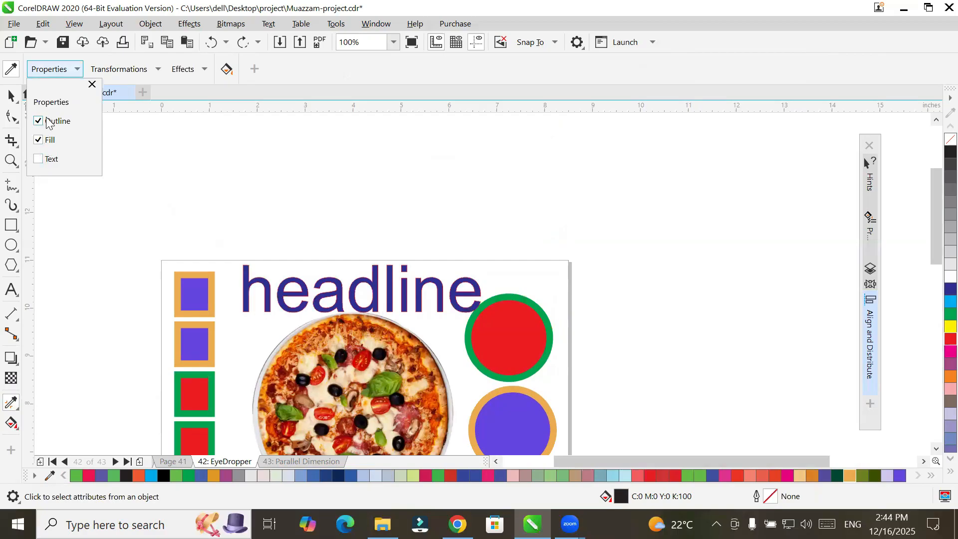
Step: Sample the headline's blue fill and red outline and apply them to the first circle and the second small square
{"action": "left_click", "coordinate": [17, 403]}
{"action": "left_click", "coordinate": [407, 299]}
{"action": "left_click", "coordinate": [520, 337]}
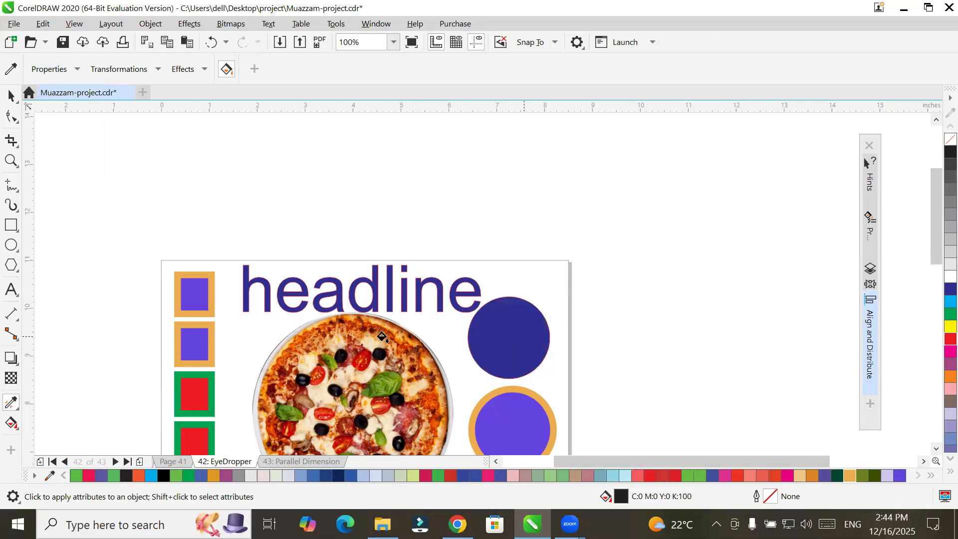
{"action": "left_click", "coordinate": [192, 339]}
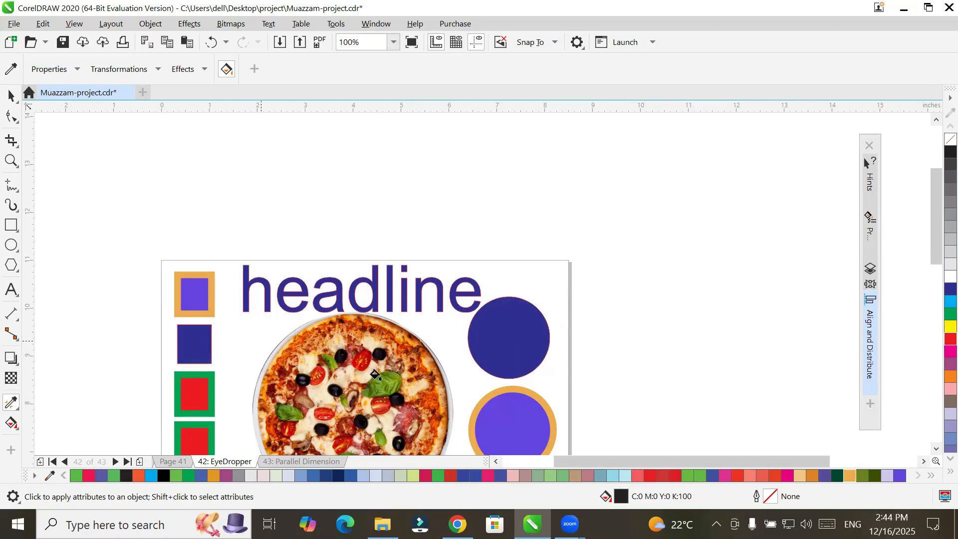
Step: Apply the sampled blue fill and red outline to the second circle and to the "Landline" and "Whatapp:" texts
{"action": "left_click", "coordinate": [526, 427]}
{"action": "scroll", "coordinate": [445, 368], "scroll_direction": "down", "scroll_amount": 4}
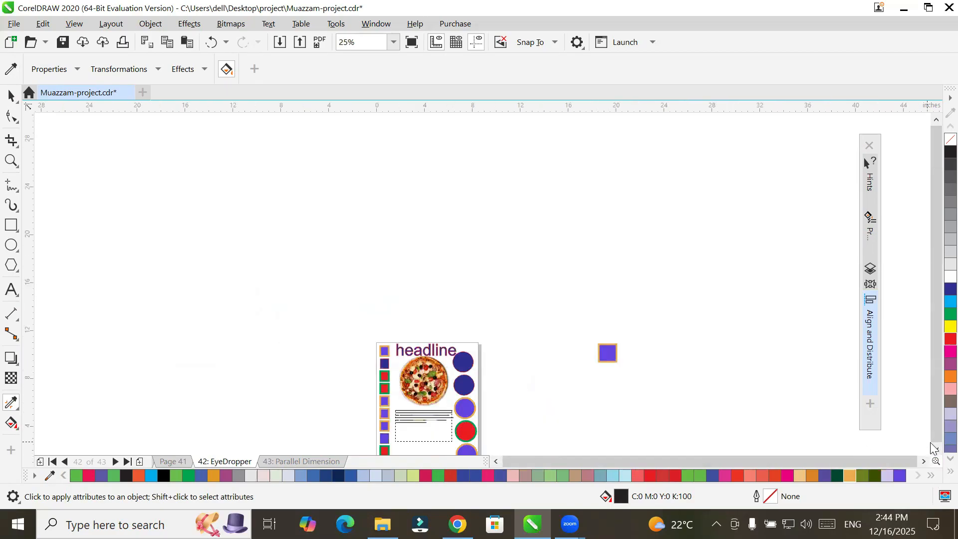
{"action": "scroll", "coordinate": [931, 447], "scroll_direction": "down", "scroll_amount": 3}
{"action": "scroll", "coordinate": [420, 363], "scroll_direction": "up", "scroll_amount": 2}
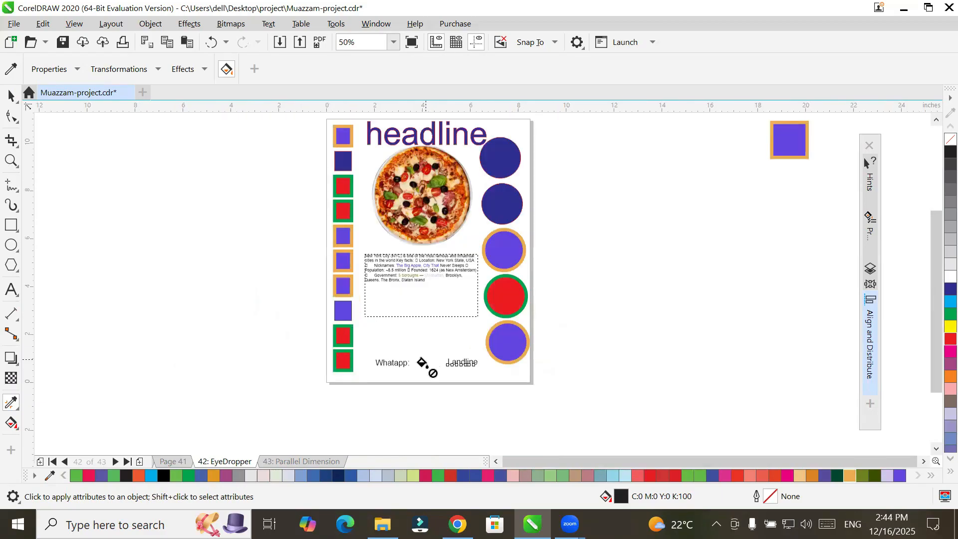
{"action": "scroll", "coordinate": [398, 374], "scroll_direction": "up", "scroll_amount": 4}
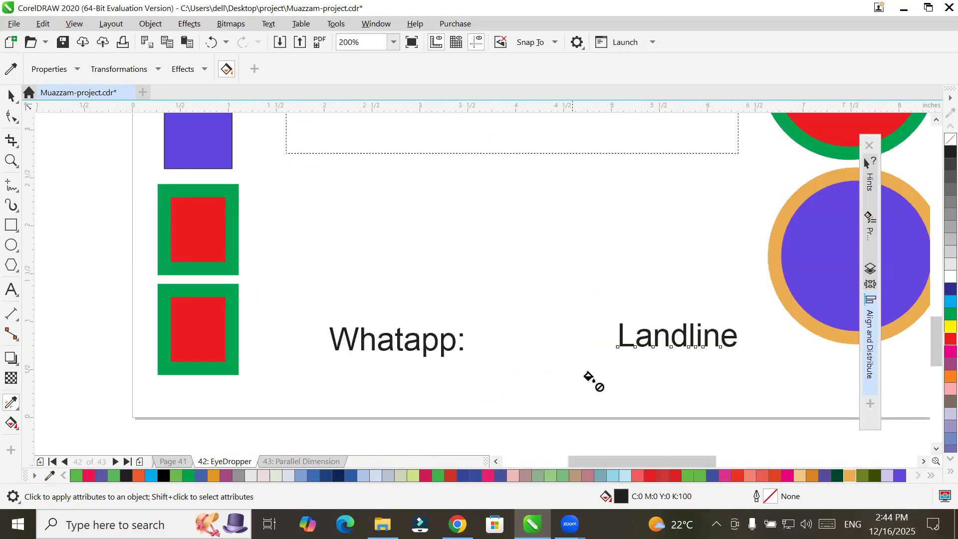
{"action": "left_click", "coordinate": [643, 337]}
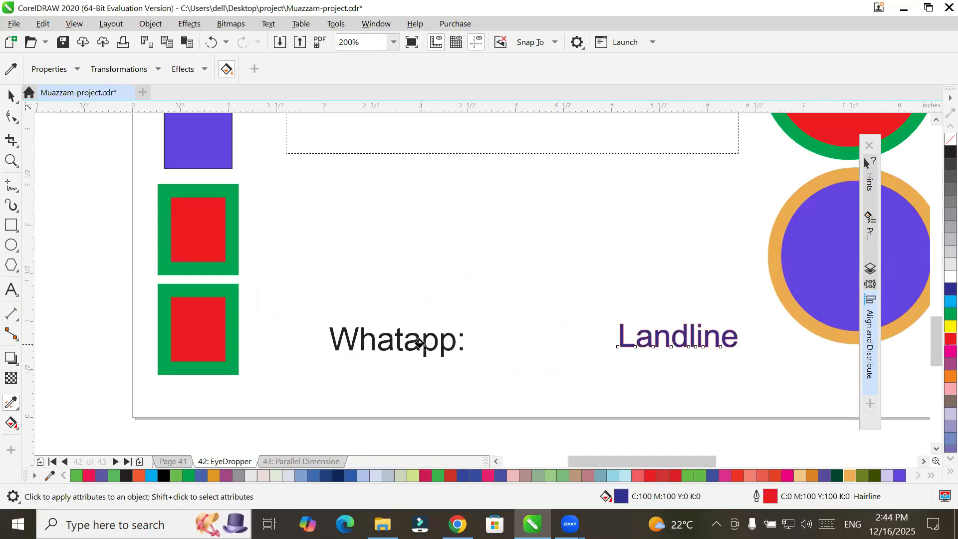
{"action": "left_click", "coordinate": [425, 344]}
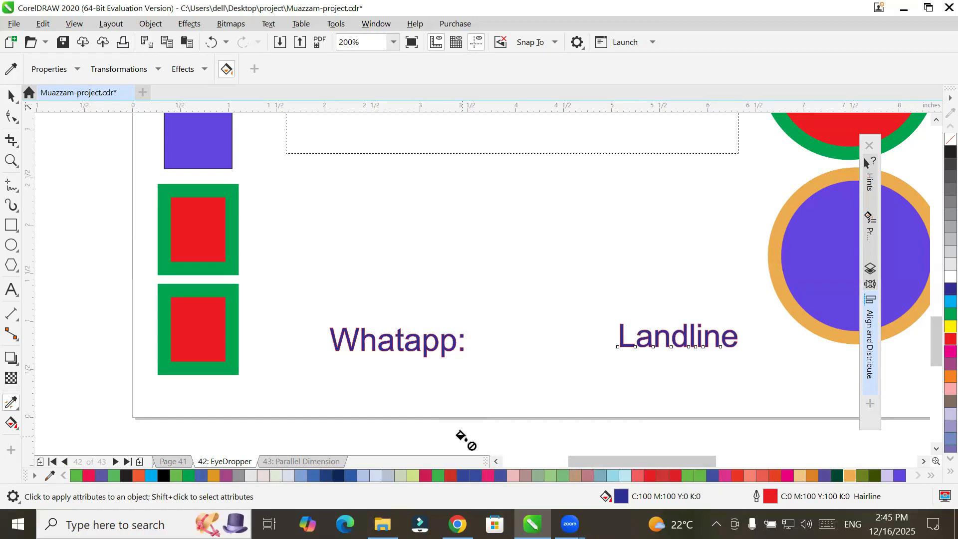
Step: Include Text among the Attributes Eyedropper's sampled properties, and Size and Rotation among its sampled transformations
{"action": "left_click", "coordinate": [78, 72]}
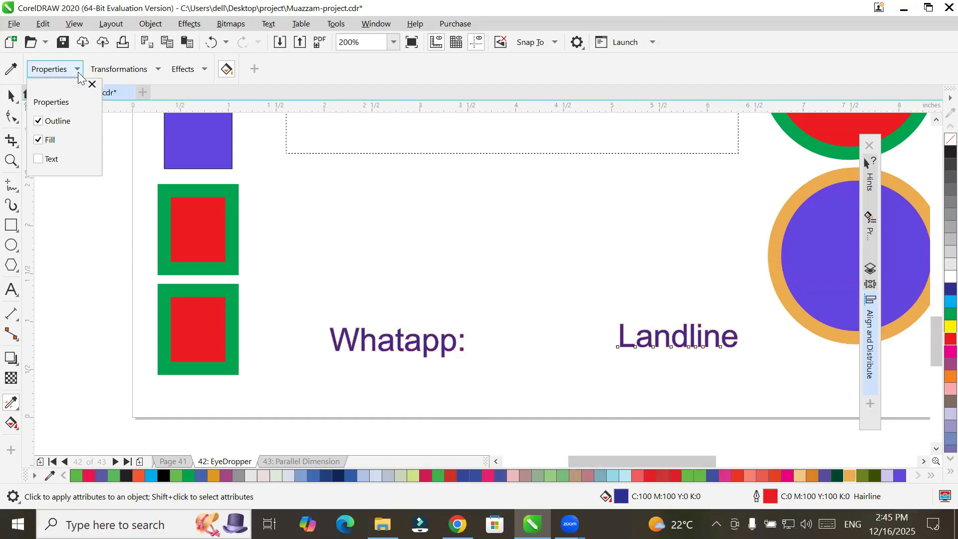
{"action": "left_click", "coordinate": [38, 159]}
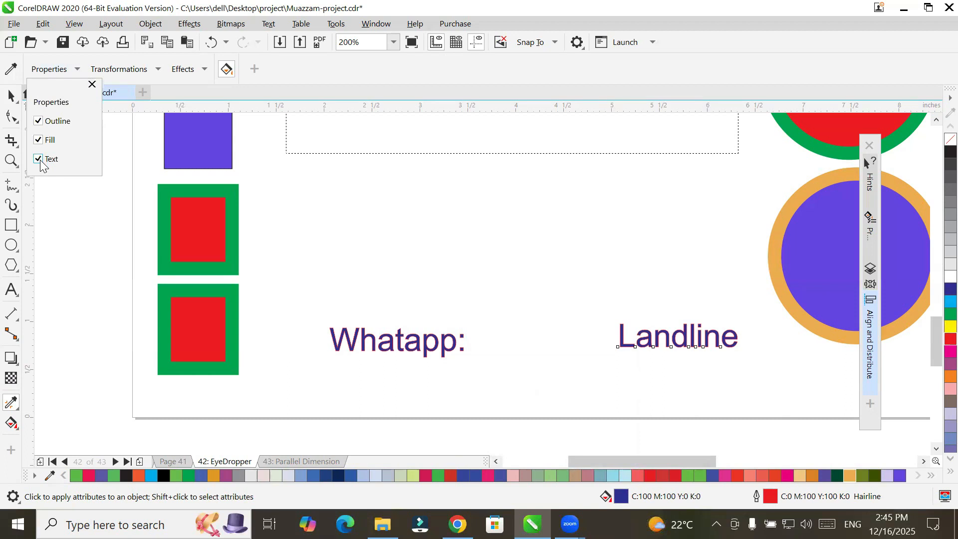
{"action": "left_click", "coordinate": [46, 68]}
{"action": "left_click", "coordinate": [157, 72]}
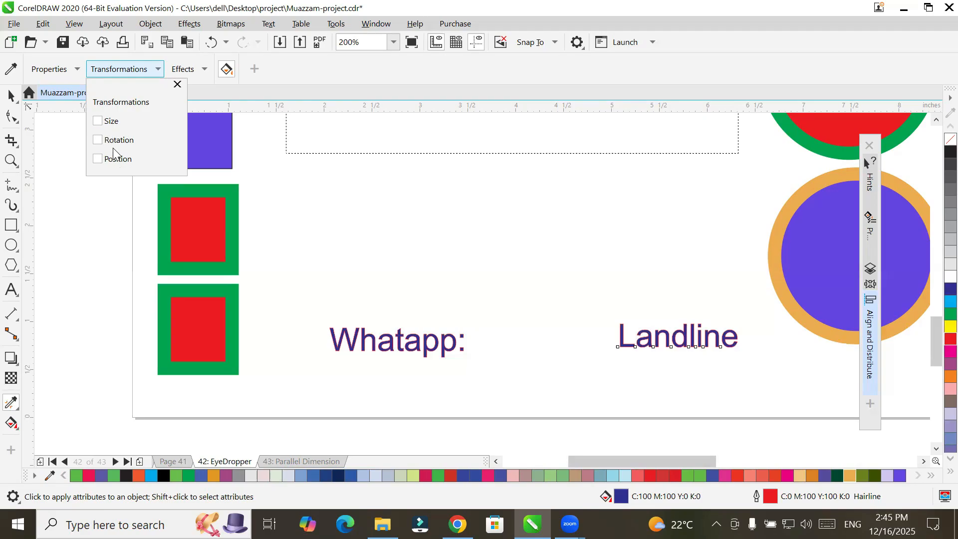
{"action": "left_click", "coordinate": [99, 121]}
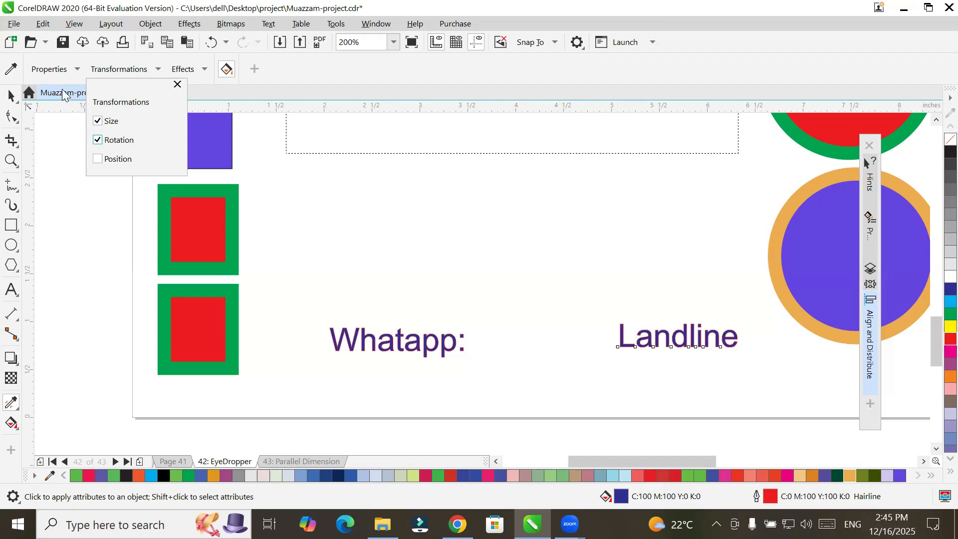
{"action": "left_click", "coordinate": [55, 69]}
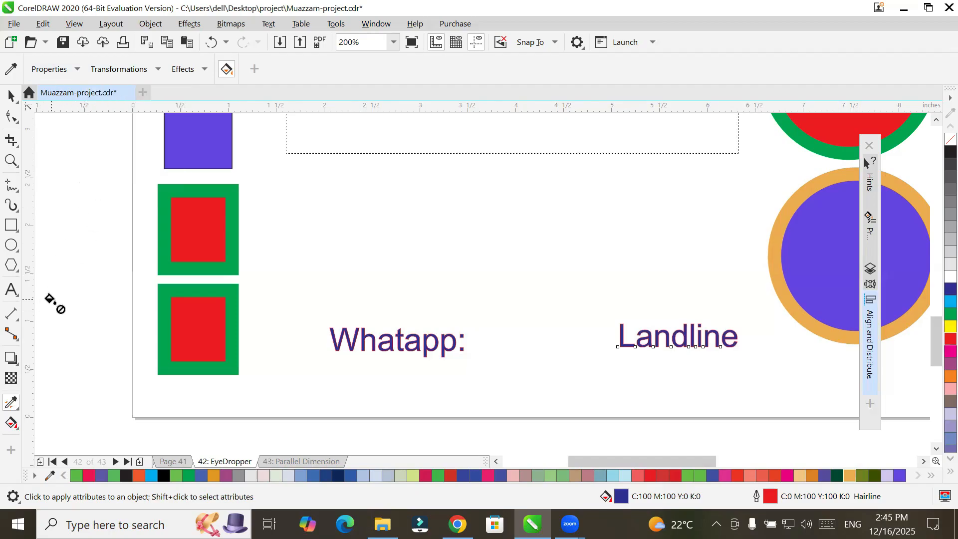
Step: Reshape the purple square outside the page into a horizontal bar about 4.89 in wide and 0.73 in high
{"action": "scroll", "coordinate": [56, 289], "scroll_direction": "down", "scroll_amount": 2}
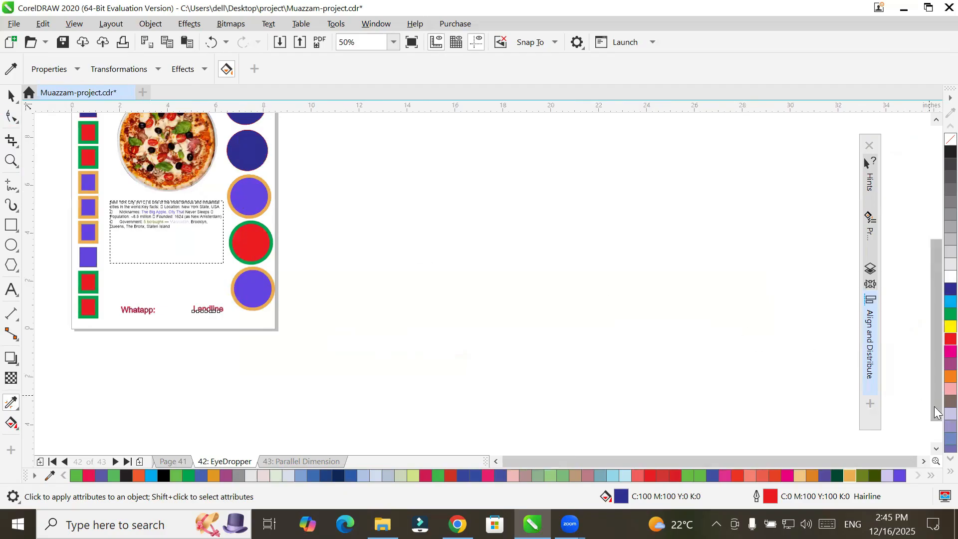
{"action": "left_click_drag", "start_coordinate": [937, 327], "coordinate": [933, 283]}
{"action": "left_click", "coordinate": [11, 69]}
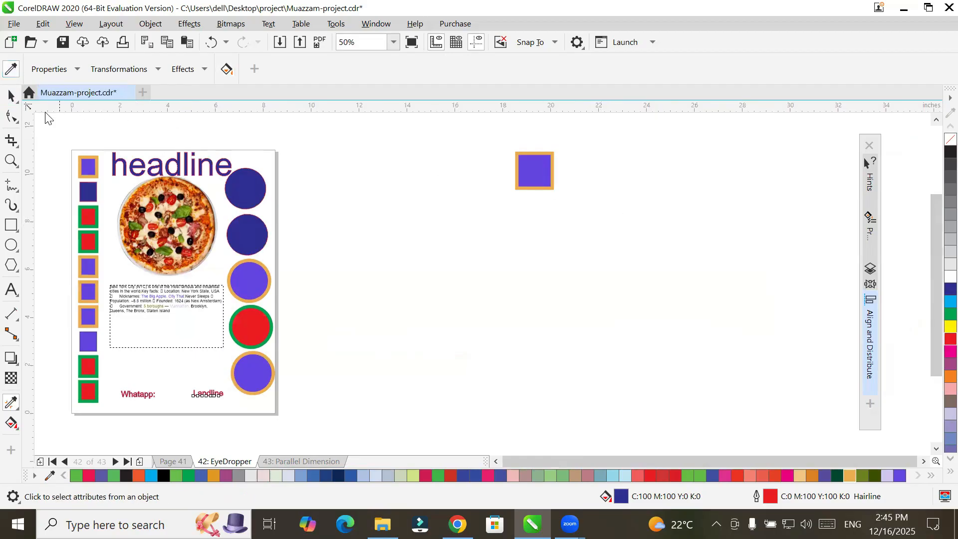
{"action": "left_click", "coordinate": [11, 95]}
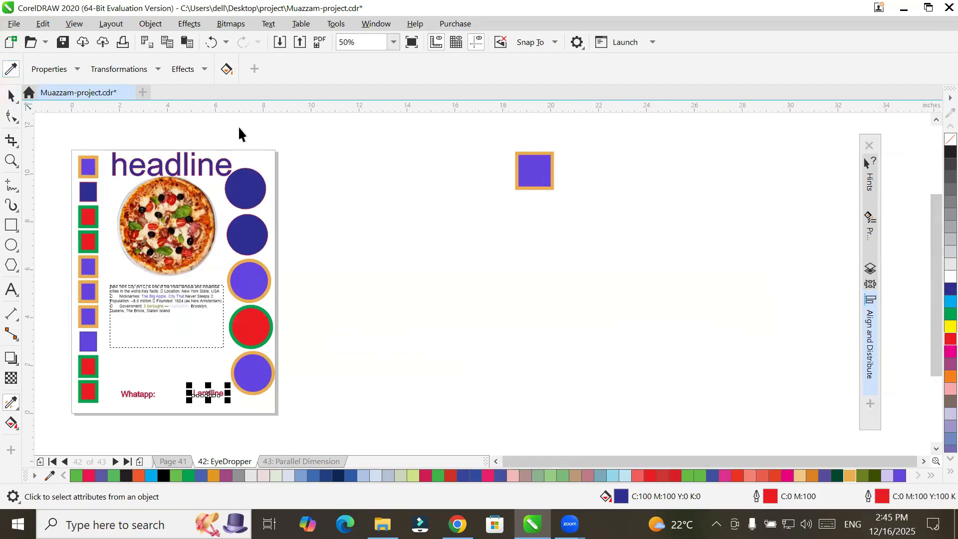
{"action": "left_click", "coordinate": [540, 184]}
{"action": "left_click_drag", "start_coordinate": [552, 172], "coordinate": [636, 169]}
{"action": "left_click_drag", "start_coordinate": [575, 190], "coordinate": [576, 173]}
Step: Rotate the purple bar clockwise to an angle of about 322° and scale it down slightly from its lower corner
{"action": "left_click", "coordinate": [582, 161]}
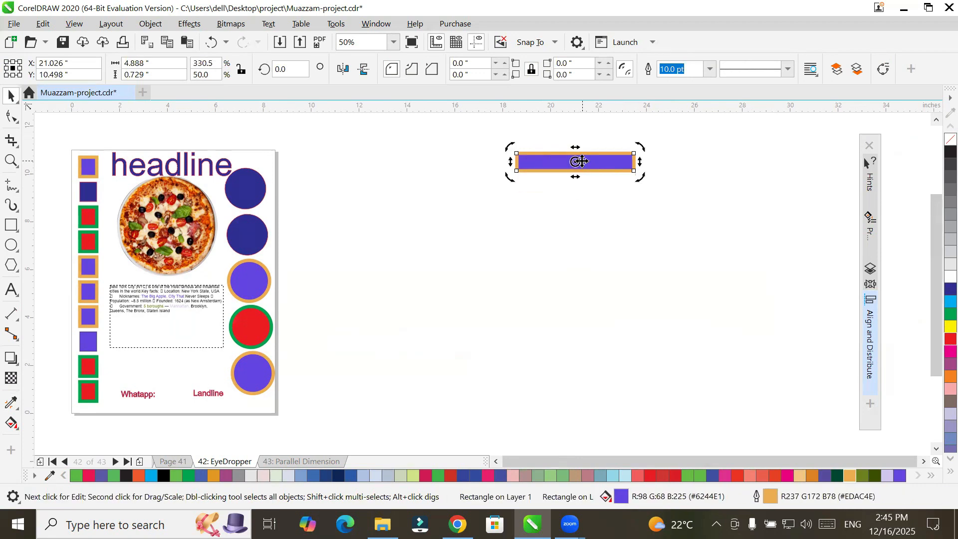
{"action": "left_click_drag", "start_coordinate": [637, 175], "coordinate": [629, 228]}
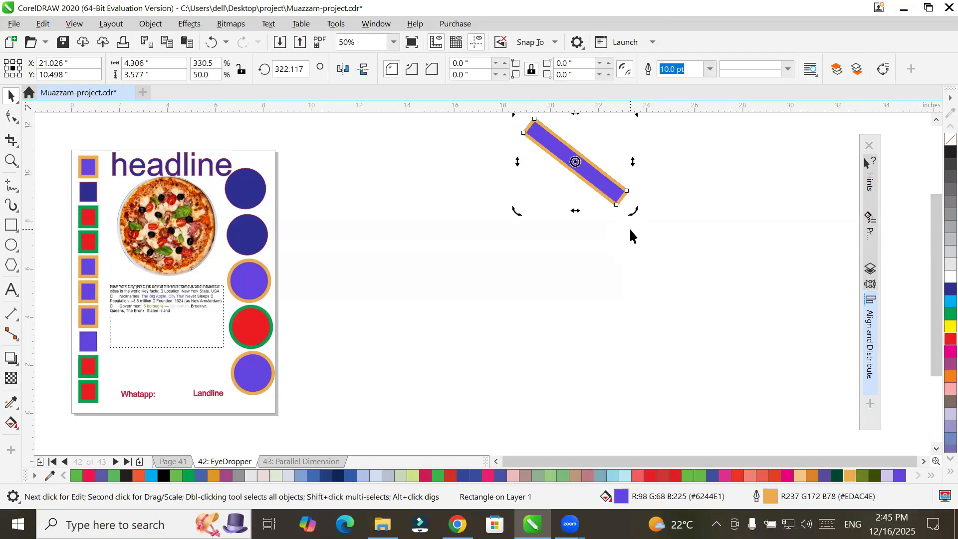
{"action": "left_click", "coordinate": [550, 154]}
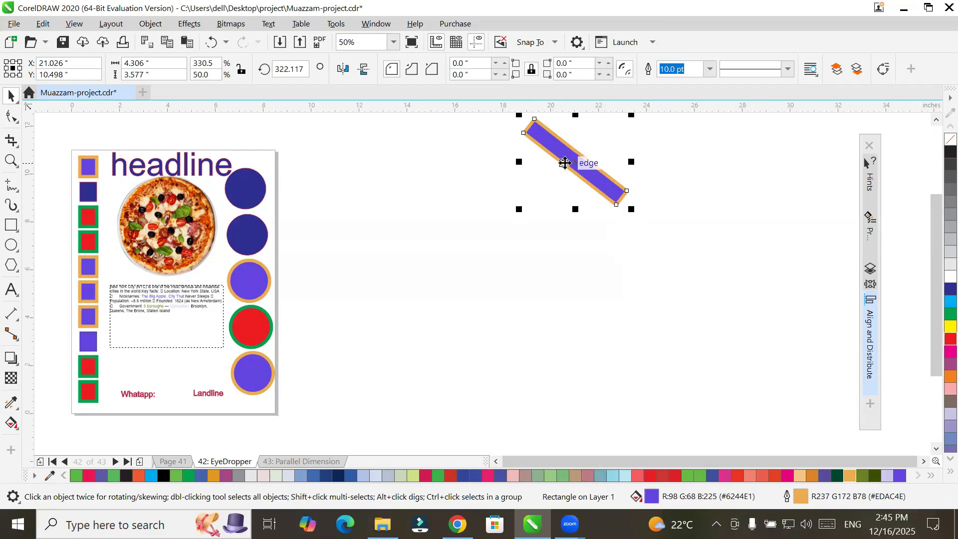
{"action": "left_click_drag", "start_coordinate": [519, 209], "coordinate": [530, 195]}
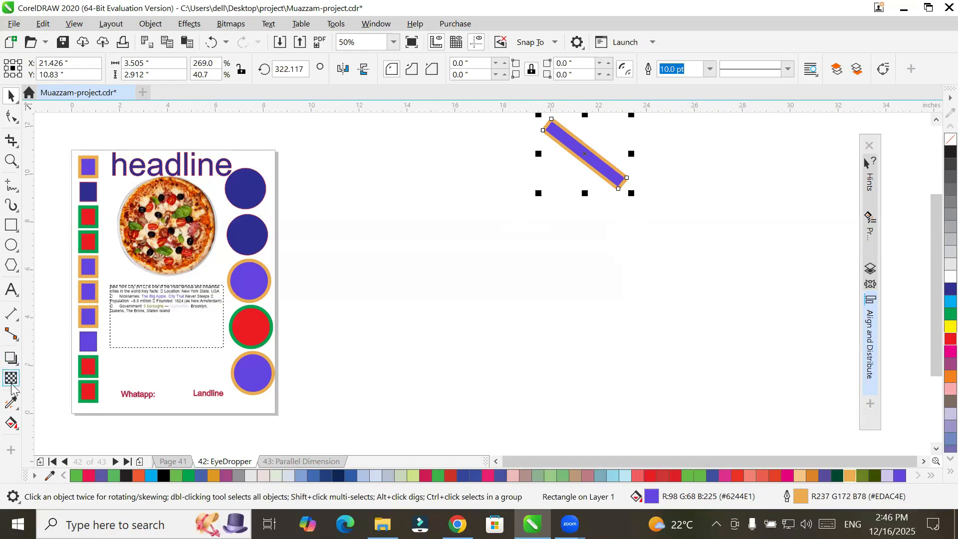
Step: Sample the tilted bar with the Attributes Eyedropper, with Size and Rotation included in the transformations
{"action": "left_click", "coordinate": [8, 412]}
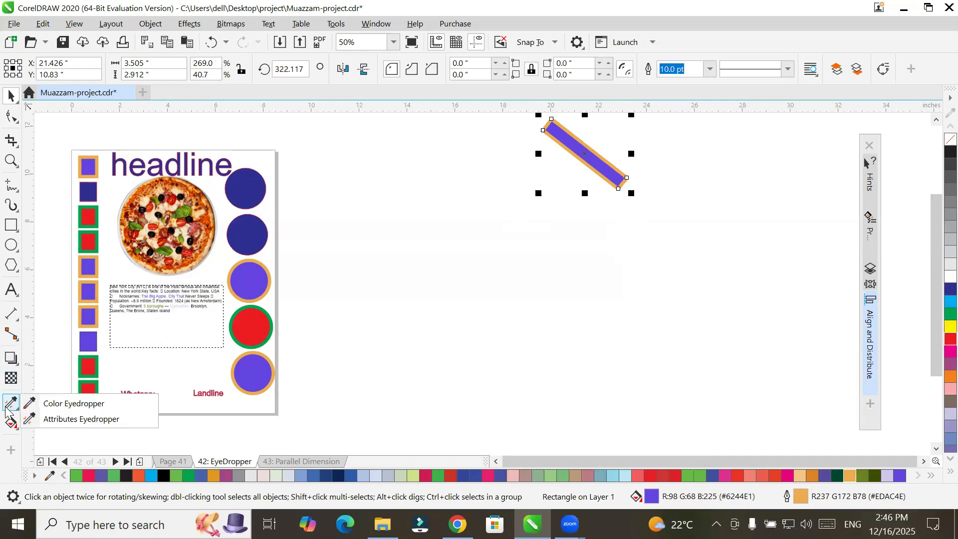
{"action": "left_click", "coordinate": [40, 419]}
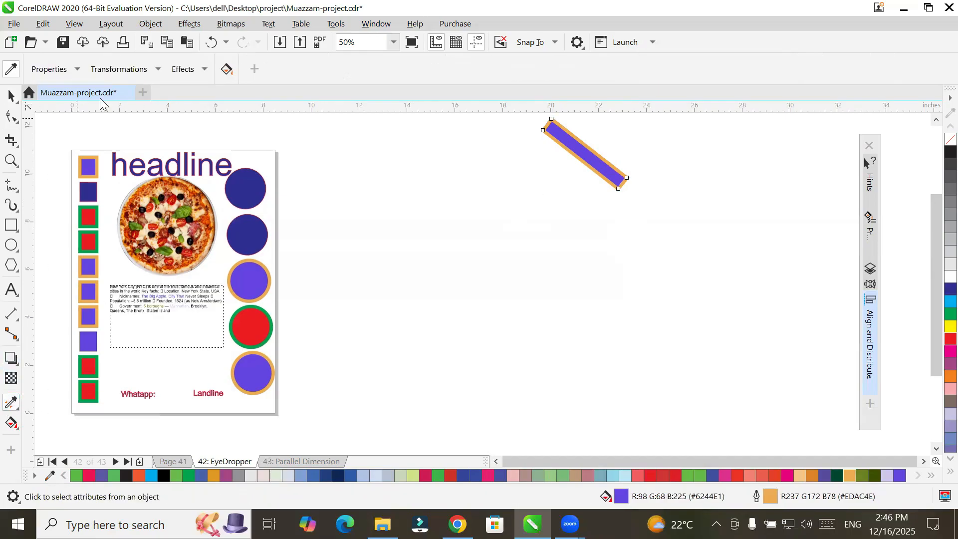
{"action": "left_click", "coordinate": [159, 68]}
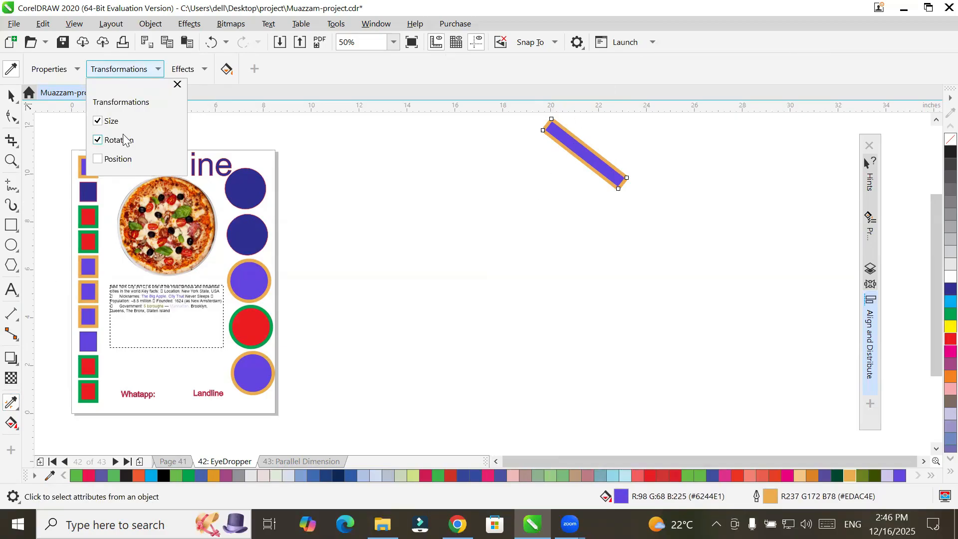
{"action": "left_click", "coordinate": [120, 74]}
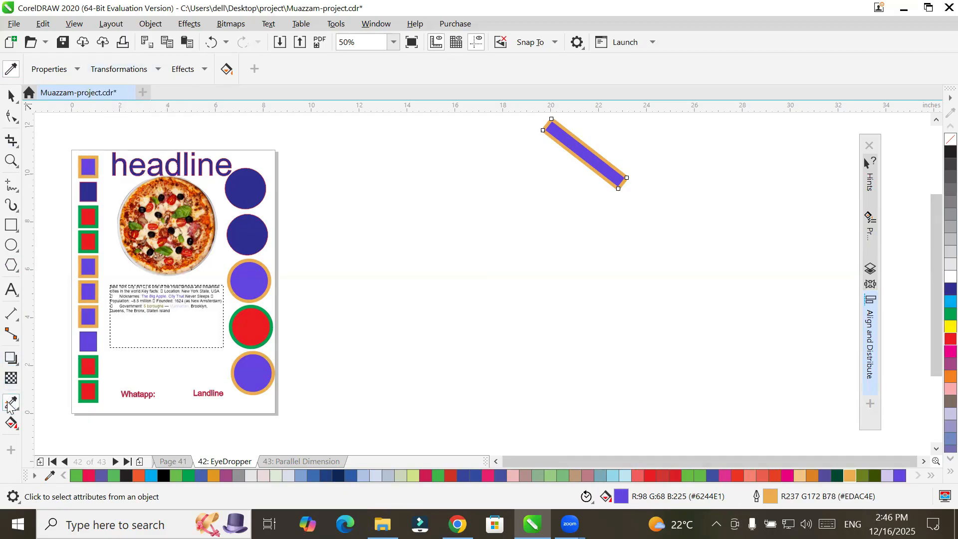
{"action": "left_click", "coordinate": [573, 142]}
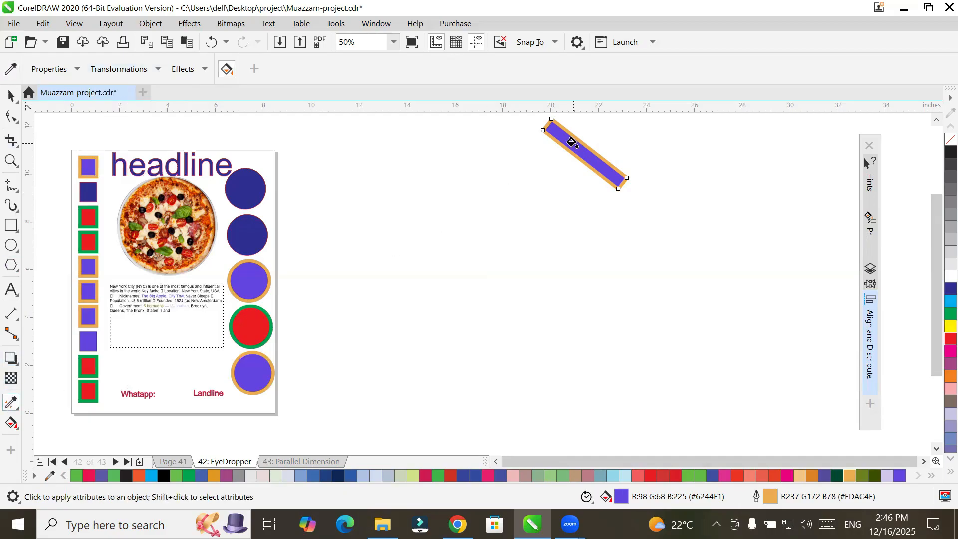
Step: Apply the bar's sampled fill, outline, size and rotation to all five circles and the first, sixth, eighth and bottom small squares
{"action": "left_click", "coordinate": [243, 188]}
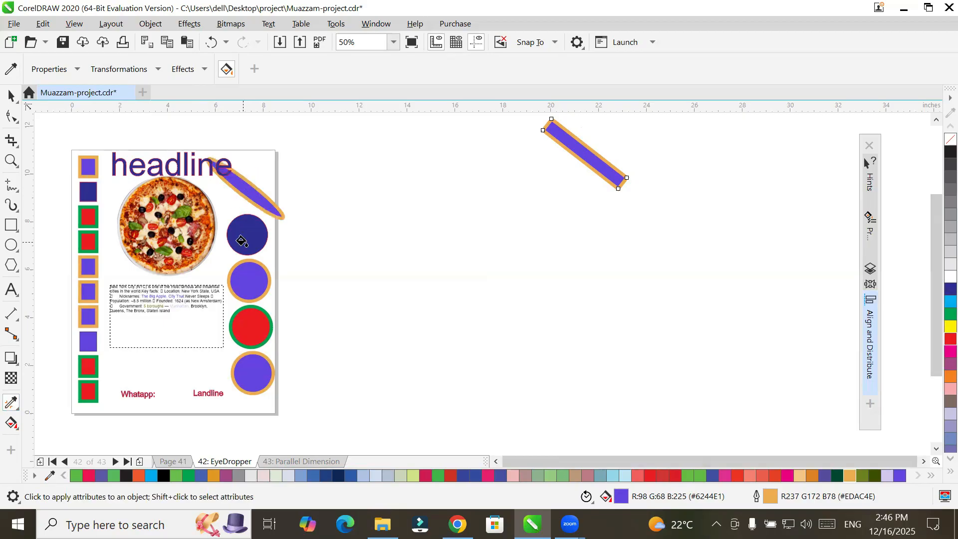
{"action": "left_click", "coordinate": [242, 241]}
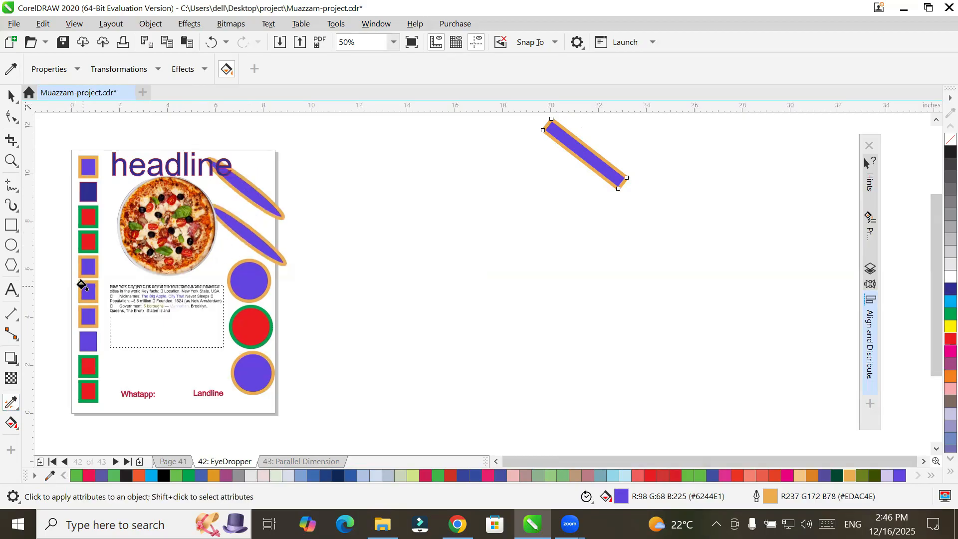
{"action": "left_click", "coordinate": [82, 287]}
{"action": "left_click", "coordinate": [85, 337]}
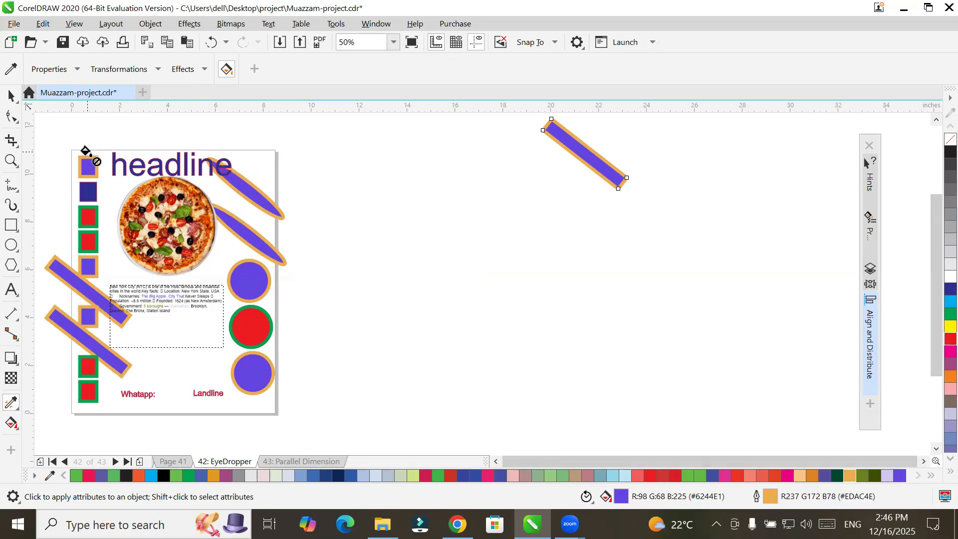
{"action": "left_click", "coordinate": [88, 164]}
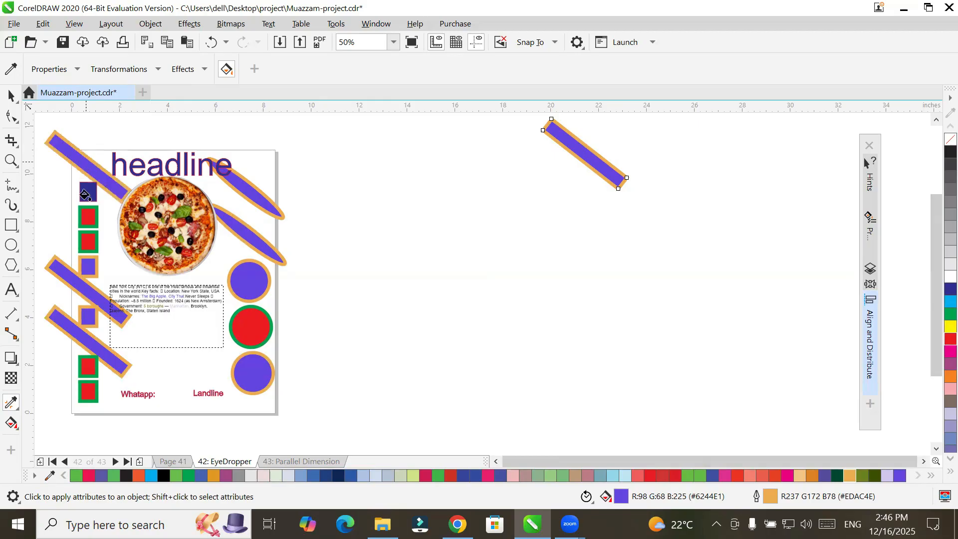
{"action": "left_click", "coordinate": [89, 391]}
{"action": "left_click", "coordinate": [250, 375]}
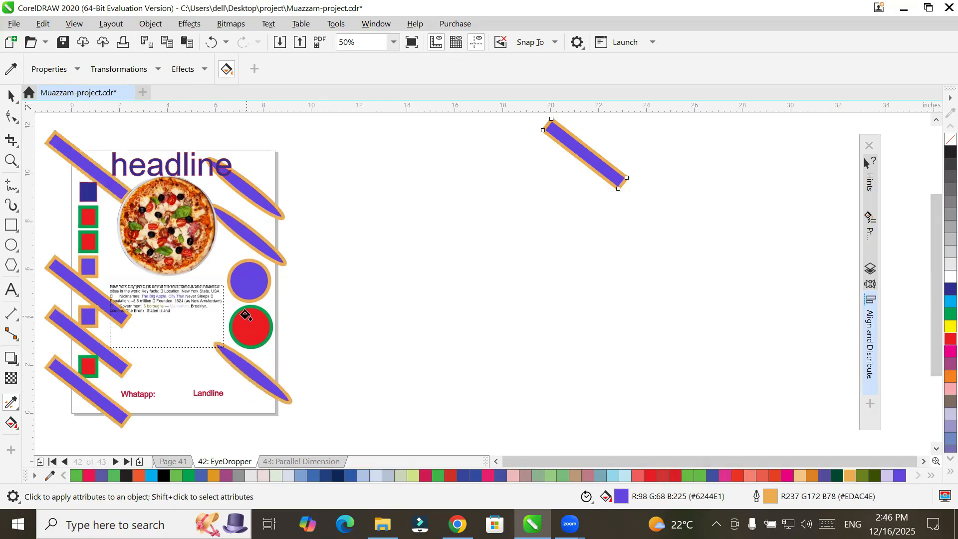
{"action": "left_click", "coordinate": [246, 314]}
{"action": "left_click", "coordinate": [251, 270]}
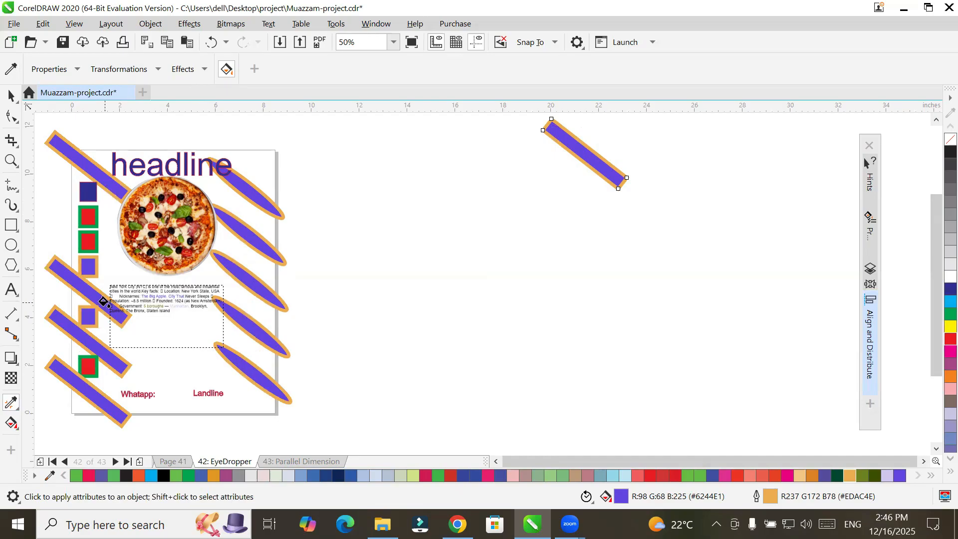
Step: Undo all the bar attributes applied to the circles and small squares
{"action": "key", "text": "ctrl+z"}
{"action": "key", "text": "ctrl+z"}
{"action": "key", "text": "ctrl+z"}
{"action": "key", "text": "ctrl+z"}
{"action": "key", "text": "ctrl+z"}
{"action": "key", "text": "ctrl+z"}
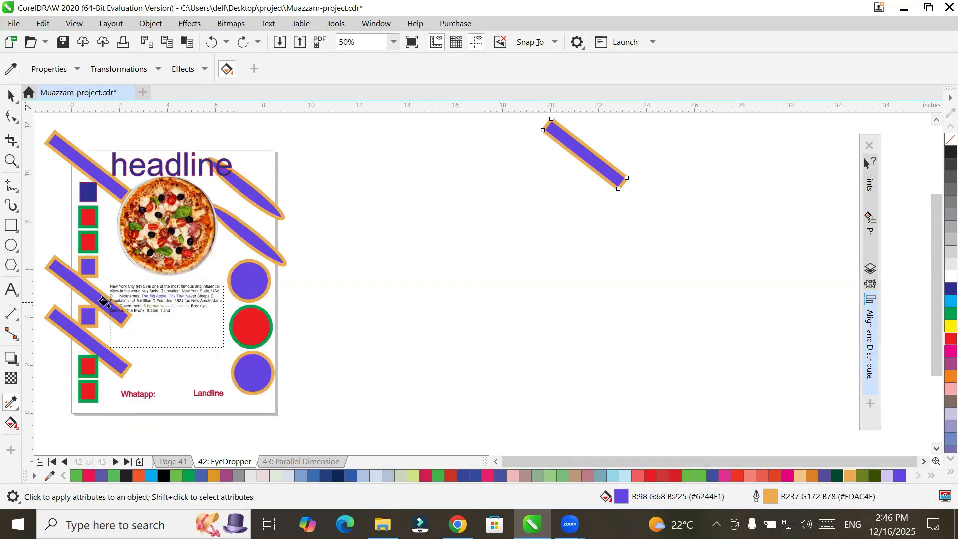
{"action": "key", "text": "ctrl+z"}
{"action": "key", "text": "ctrl+z"}
{"action": "key", "text": "ctrl+z"}
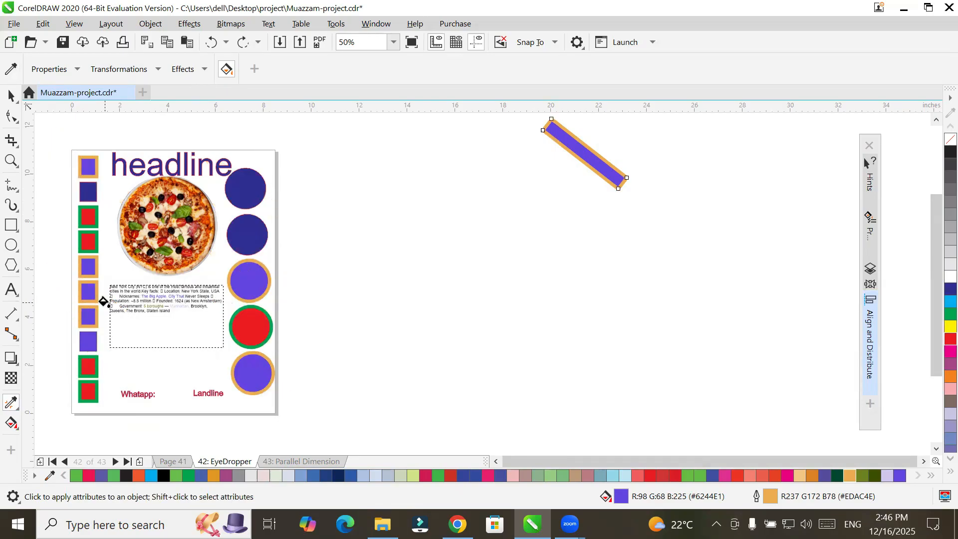
Step: Include Position among the sampled transformations and sample the tilted bar again
{"action": "left_click", "coordinate": [122, 70]}
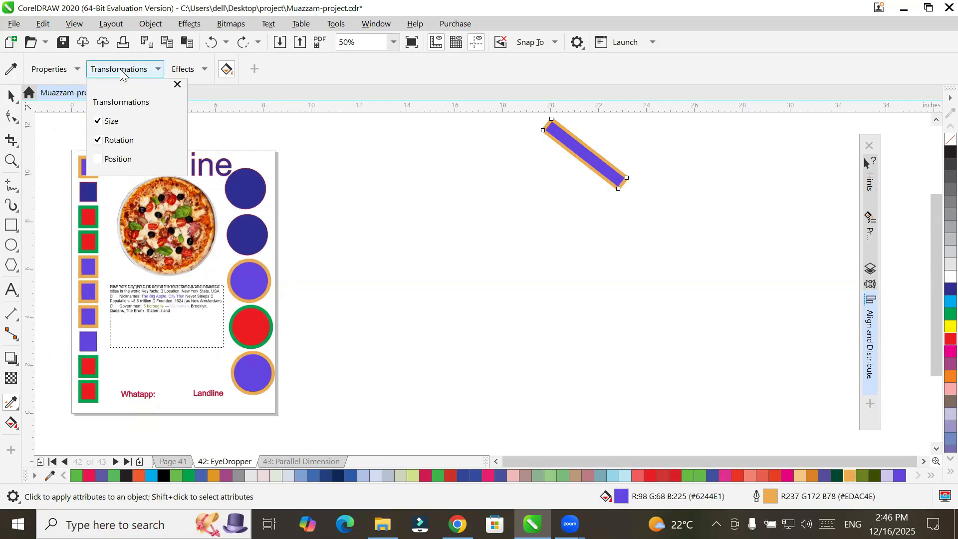
{"action": "left_click", "coordinate": [98, 158]}
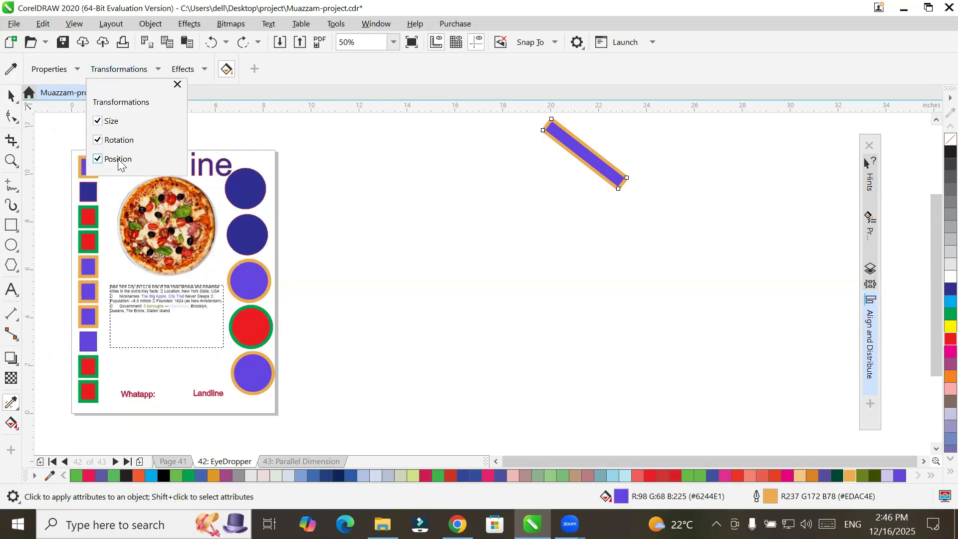
{"action": "left_click", "coordinate": [123, 70]}
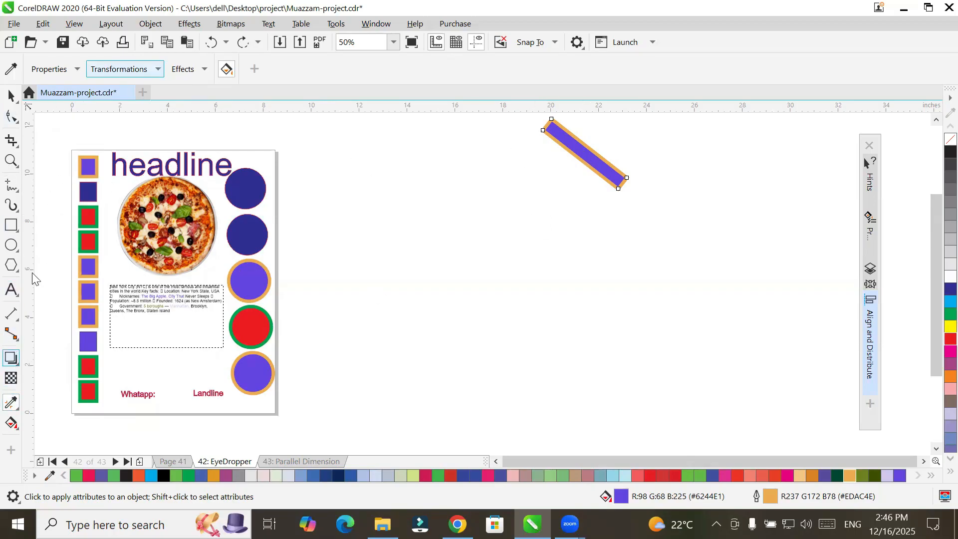
{"action": "left_click", "coordinate": [10, 73]}
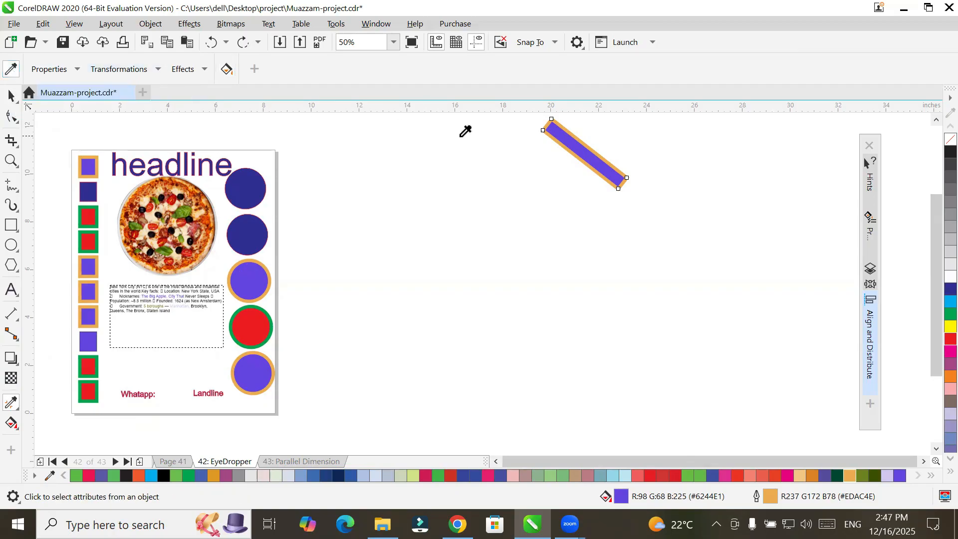
{"action": "left_click", "coordinate": [577, 143]}
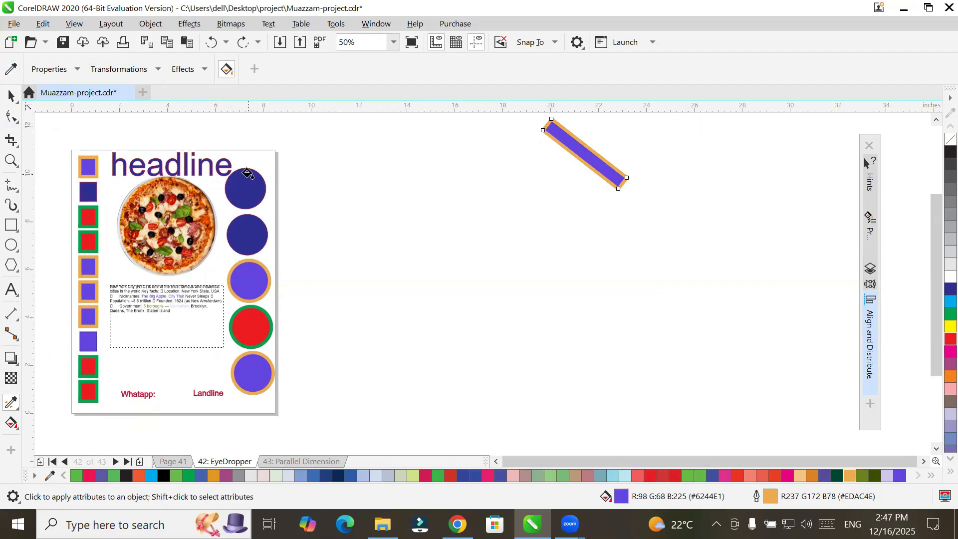
Step: Apply the tilted bar's sampled fill, outline, size, rotation and position to the top three circles
{"action": "left_click", "coordinate": [246, 182]}
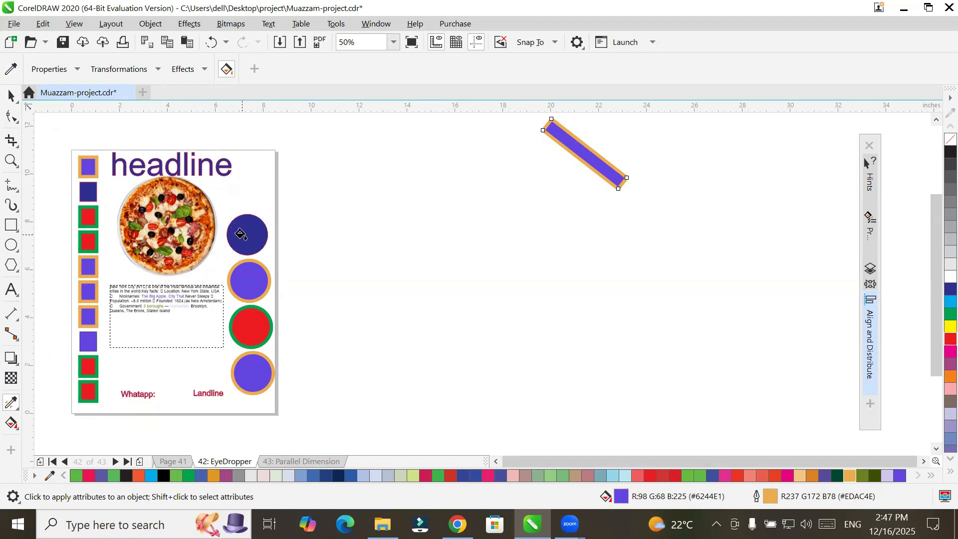
{"action": "left_click", "coordinate": [240, 234]}
{"action": "left_click", "coordinate": [246, 272]}
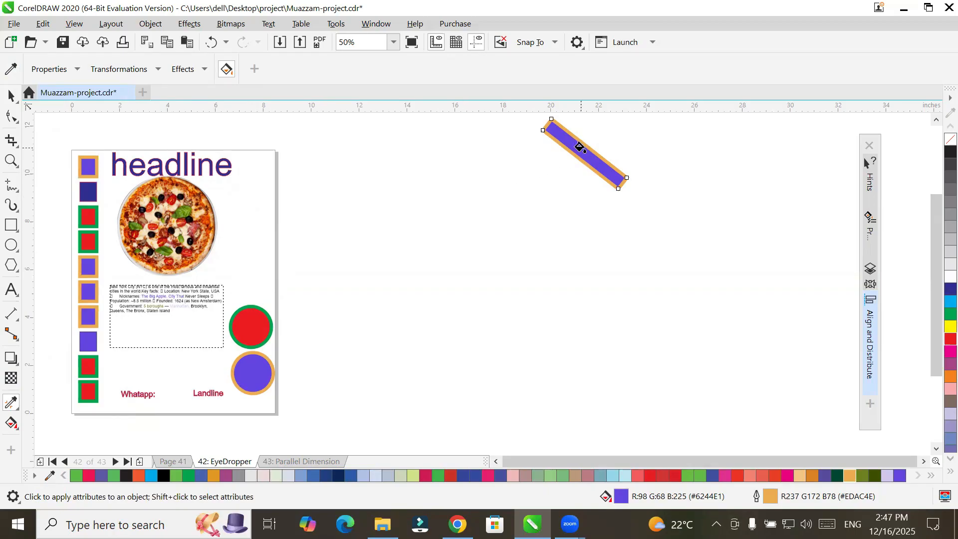
Step: Move the stacked shapes apart, spreading the tilted bar and three ellipses over the blank area beside the page
{"action": "left_click", "coordinate": [12, 95]}
{"action": "left_click_drag", "start_coordinate": [574, 152], "coordinate": [521, 257]}
{"action": "left_click_drag", "start_coordinate": [585, 159], "coordinate": [410, 174]}
{"action": "left_click_drag", "start_coordinate": [594, 167], "coordinate": [525, 228]}
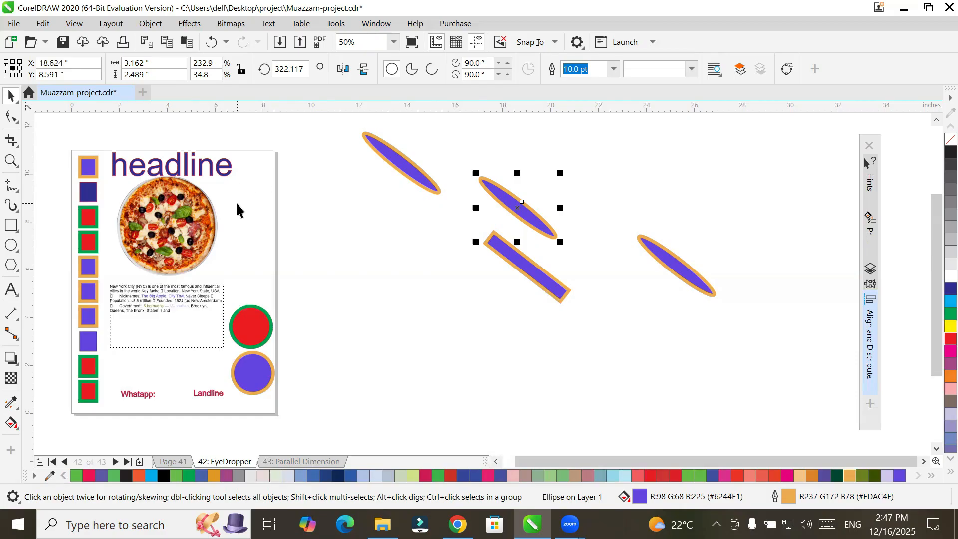
Step: Widen the second small square into a rectangle and reshape the third into a narrow bar rotated about 50°
{"action": "left_click", "coordinate": [89, 192]}
{"action": "left_click_drag", "start_coordinate": [96, 195], "coordinate": [88, 262]}
{"action": "left_click", "coordinate": [90, 218]}
{"action": "left_click", "coordinate": [97, 215]}
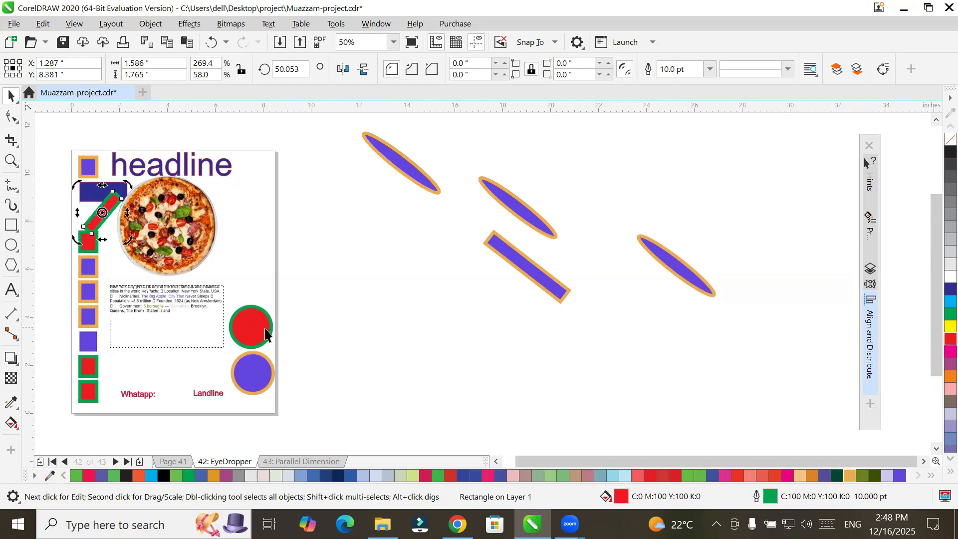
Step: Flatten and tilt the two remaining circles, the purple one to about 325°, and stretch the fourth small square to about 2.78 x 0.41 in
{"action": "left_click", "coordinate": [248, 327]}
{"action": "left_click_drag", "start_coordinate": [250, 349], "coordinate": [254, 398]}
{"action": "left_click", "coordinate": [266, 313]}
{"action": "left_click", "coordinate": [253, 391]}
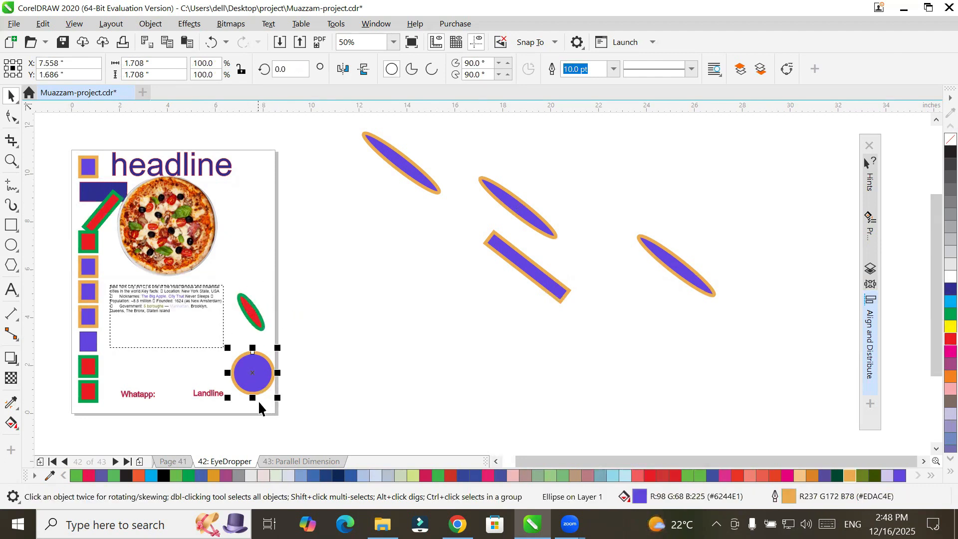
{"action": "left_click_drag", "start_coordinate": [252, 350], "coordinate": [253, 372]}
{"action": "left_click", "coordinate": [267, 359]}
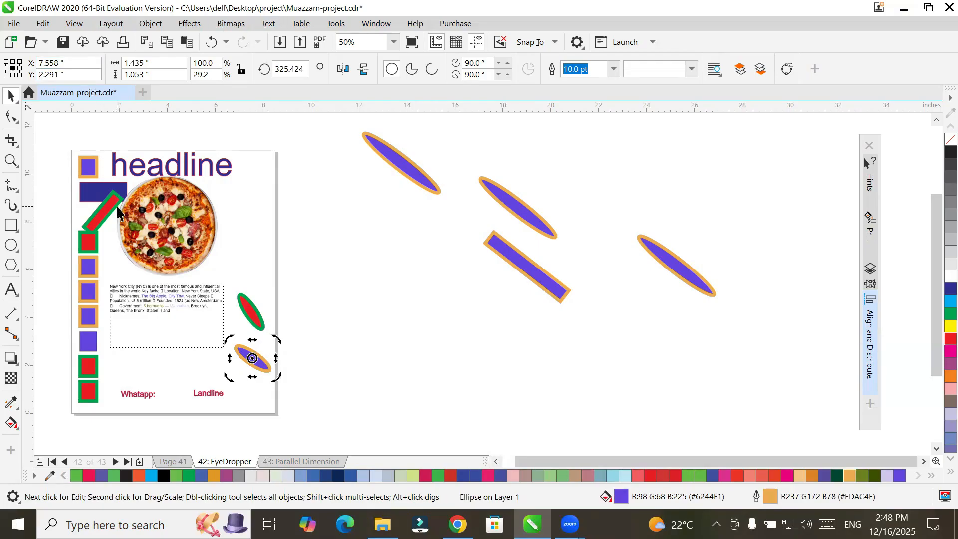
{"action": "left_click", "coordinate": [99, 244]}
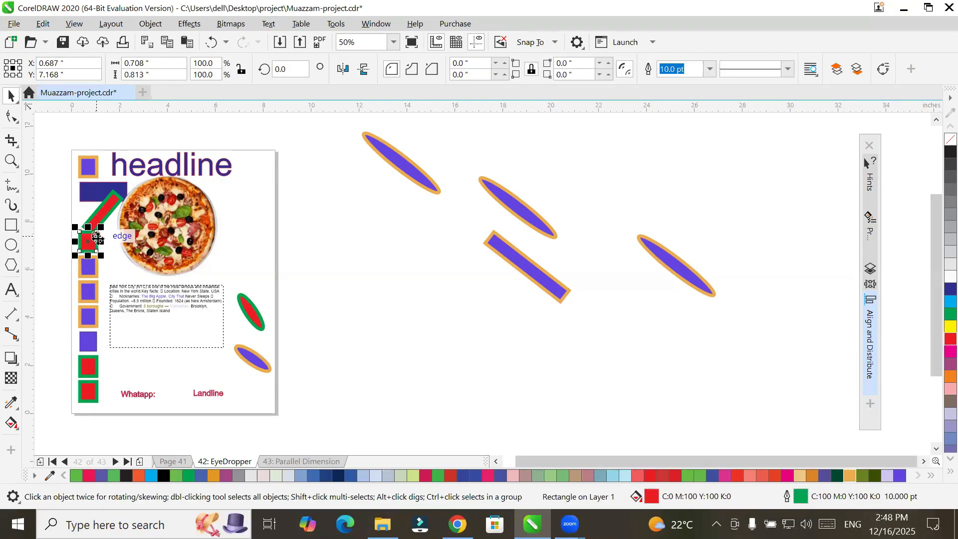
{"action": "mouse_move", "coordinate": [102, 241]}
{"action": "left_mouse_down"}
{"action": "mouse_move", "coordinate": [152, 232]}
{"action": "mouse_move", "coordinate": [111, 242]}
{"action": "left_mouse_up"}
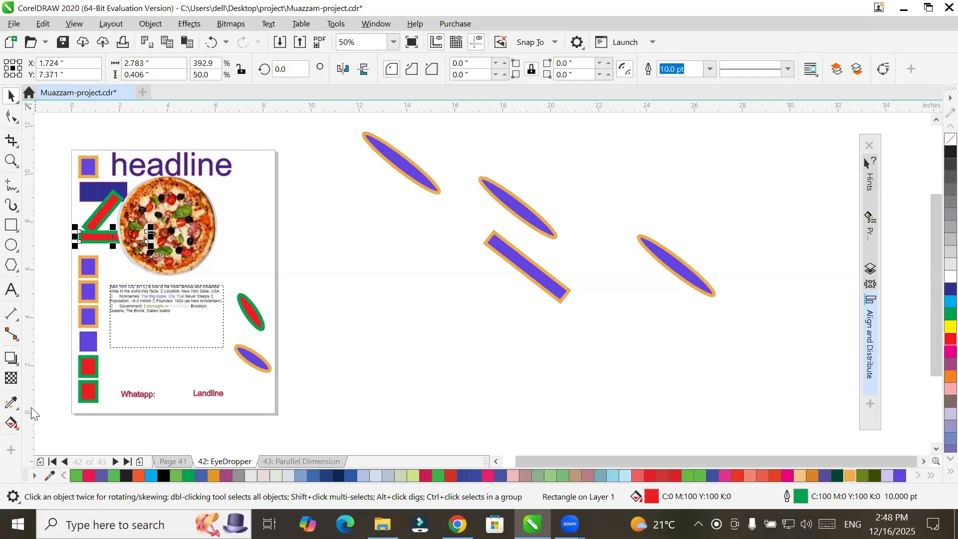
Step: Exclude Size and Rotation from the Attributes Eyedropper's transformations, keeping Position, and sample the purple ellipse nearest the page
{"action": "left_click", "coordinate": [8, 404]}
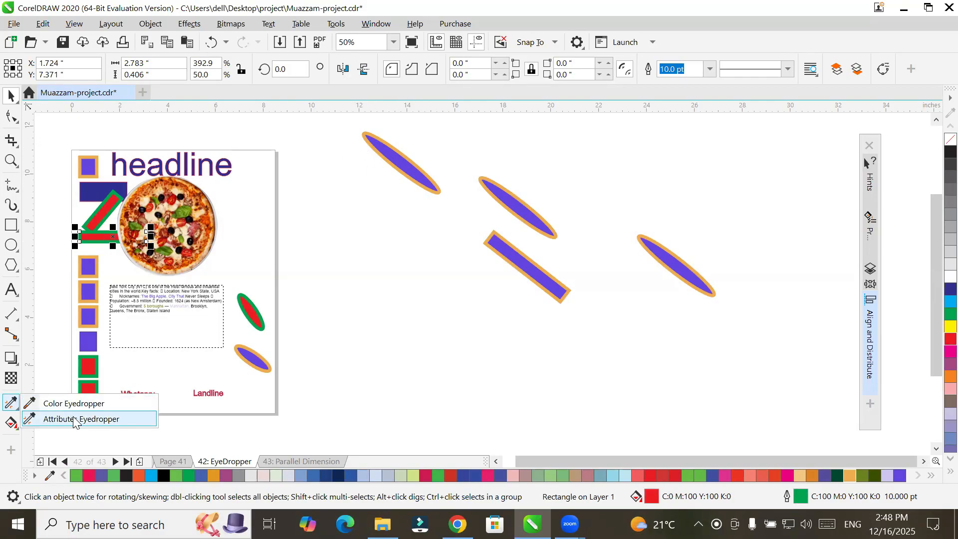
{"action": "left_click", "coordinate": [75, 417]}
{"action": "left_click", "coordinate": [155, 72]}
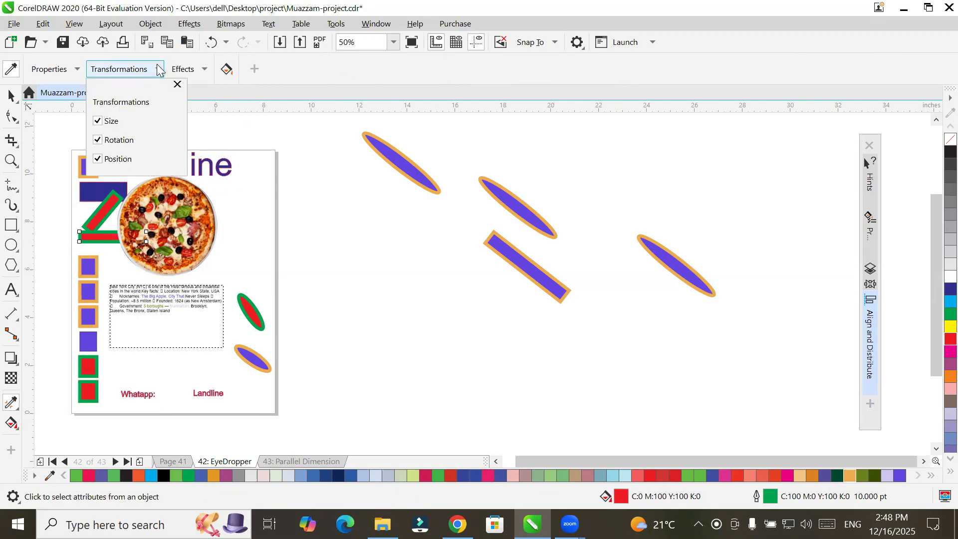
{"action": "left_click", "coordinate": [105, 121]}
{"action": "left_click", "coordinate": [98, 140]}
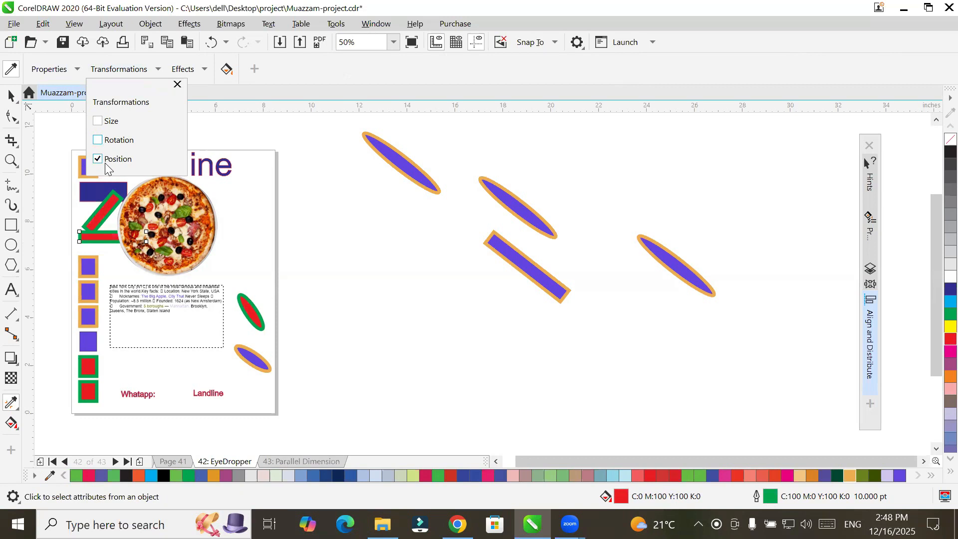
{"action": "left_click", "coordinate": [114, 70]}
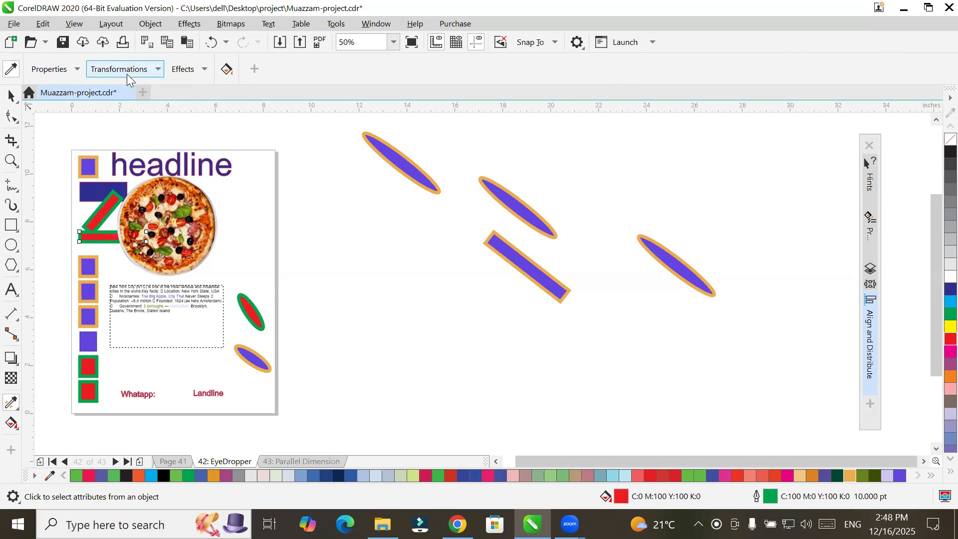
{"action": "left_click", "coordinate": [388, 149]}
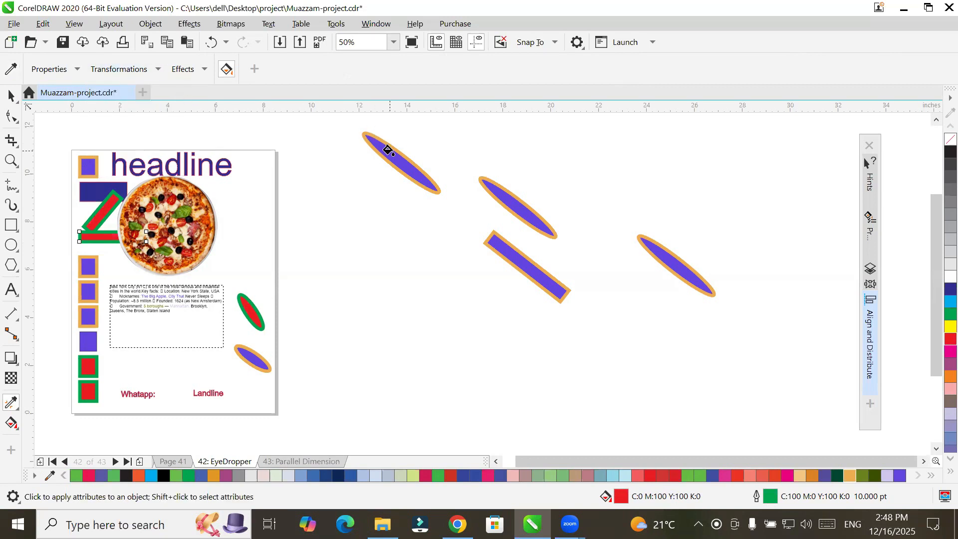
Step: Apply the sampled fill, outline and position to the tilted red bar, both page ellipses, the flat bar, the dark blue rectangle and the first square
{"action": "left_click", "coordinate": [103, 203]}
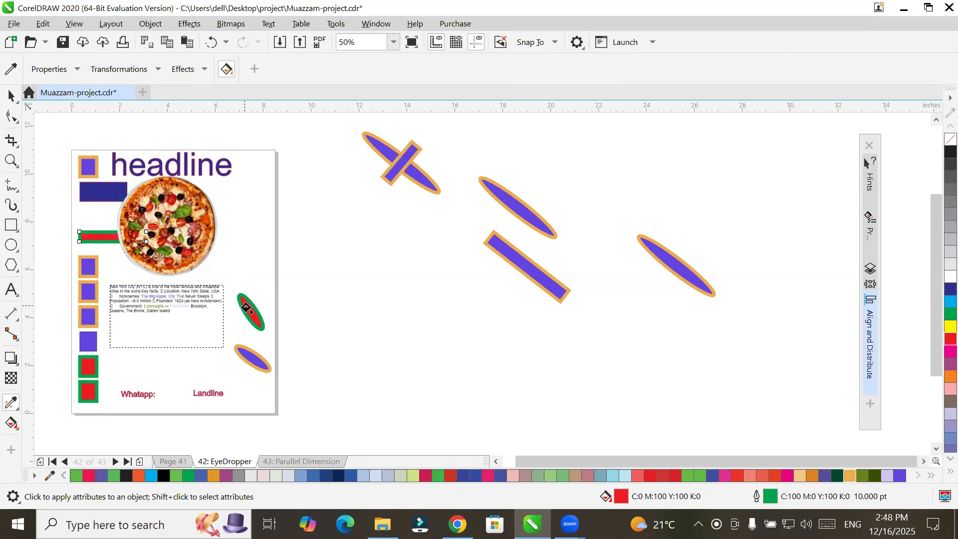
{"action": "left_click", "coordinate": [247, 307]}
{"action": "left_click", "coordinate": [254, 357]}
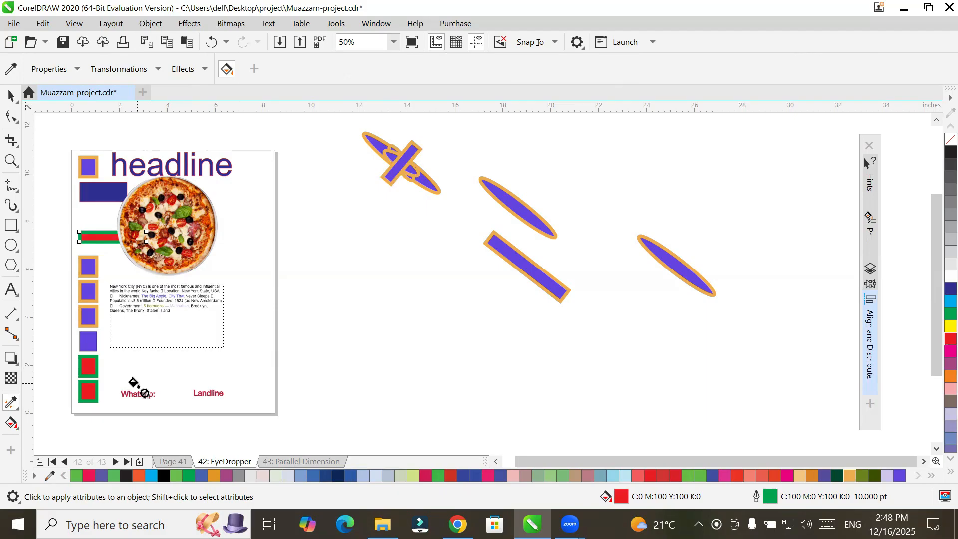
{"action": "left_click", "coordinate": [99, 236]}
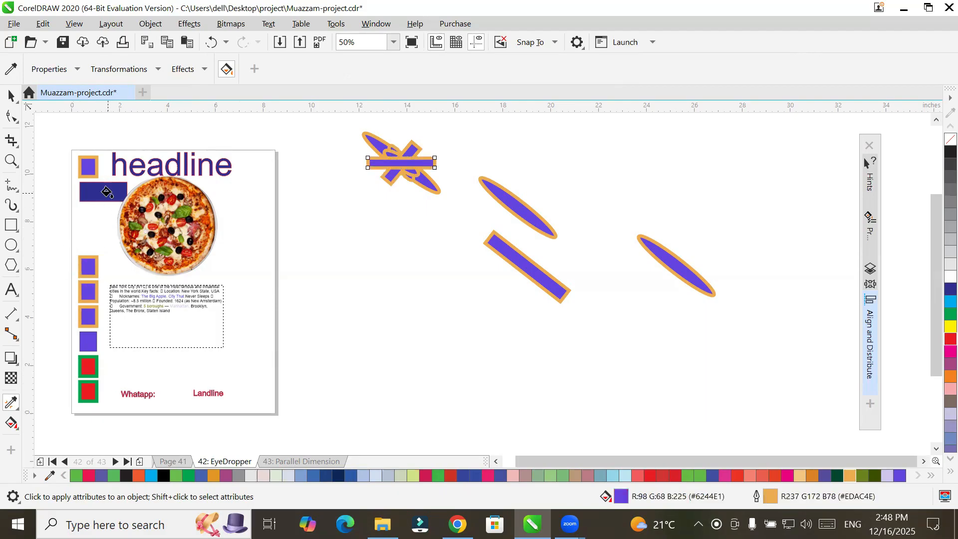
{"action": "left_click", "coordinate": [105, 193]}
{"action": "left_click", "coordinate": [87, 166]}
{"action": "scroll", "coordinate": [377, 121], "scroll_direction": "up", "scroll_amount": 2}
{"action": "scroll", "coordinate": [522, 299], "scroll_direction": "up", "scroll_amount": 4}
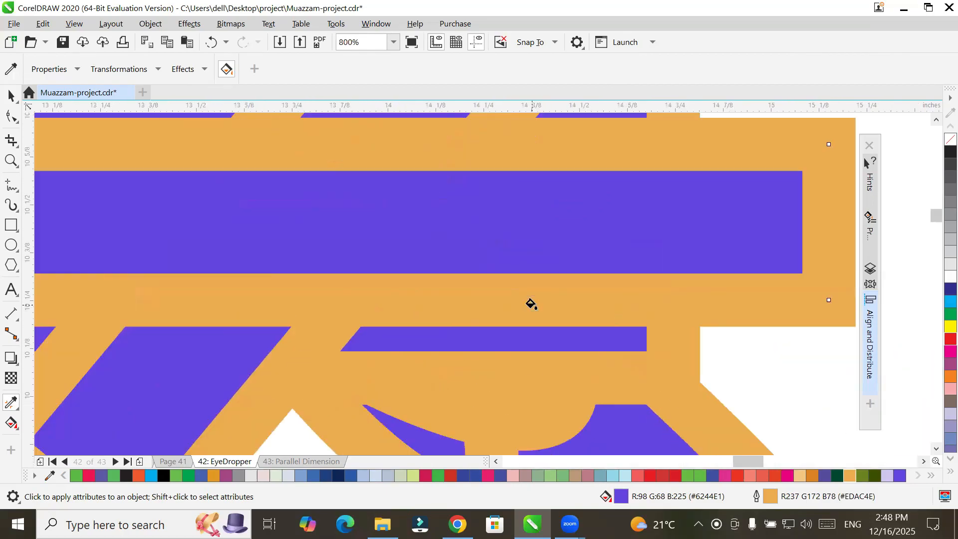
{"action": "scroll", "coordinate": [531, 303], "scroll_direction": "down", "scroll_amount": 3}
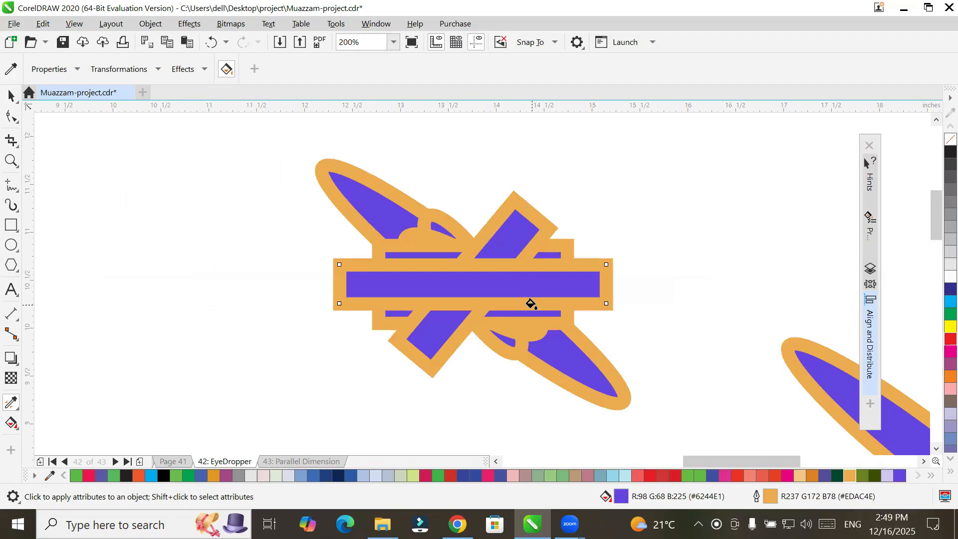
Step: Undo the ellipse attributes applied to the page's bars, ellipses, rectangle and square, along with the flat bar's last height change
{"action": "key", "text": "ctrl+z"}
{"action": "key", "text": "ctrl+z"}
{"action": "key", "text": "ctrl+z"}
{"action": "key", "text": "ctrl+z"}
{"action": "key", "text": "ctrl+z"}
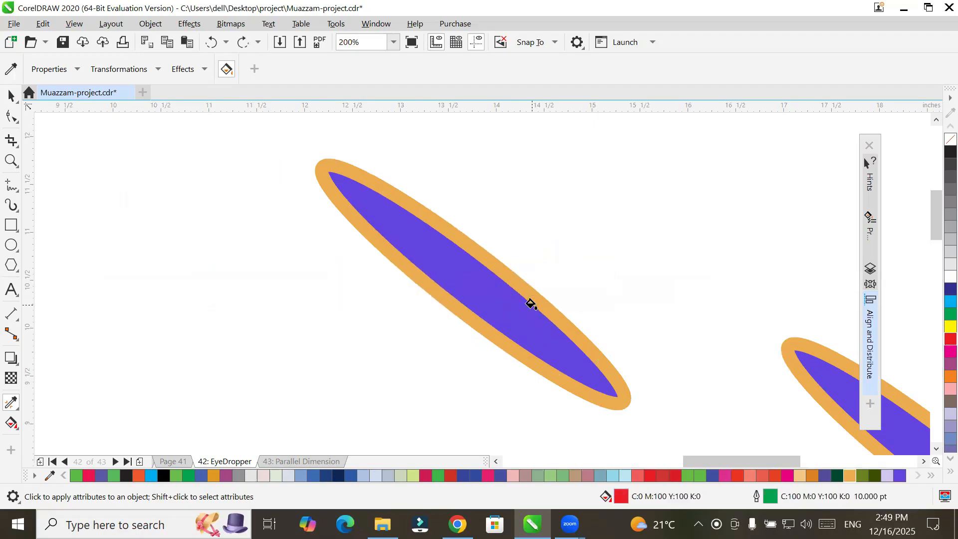
{"action": "scroll", "coordinate": [531, 303], "scroll_direction": "down", "scroll_amount": 4}
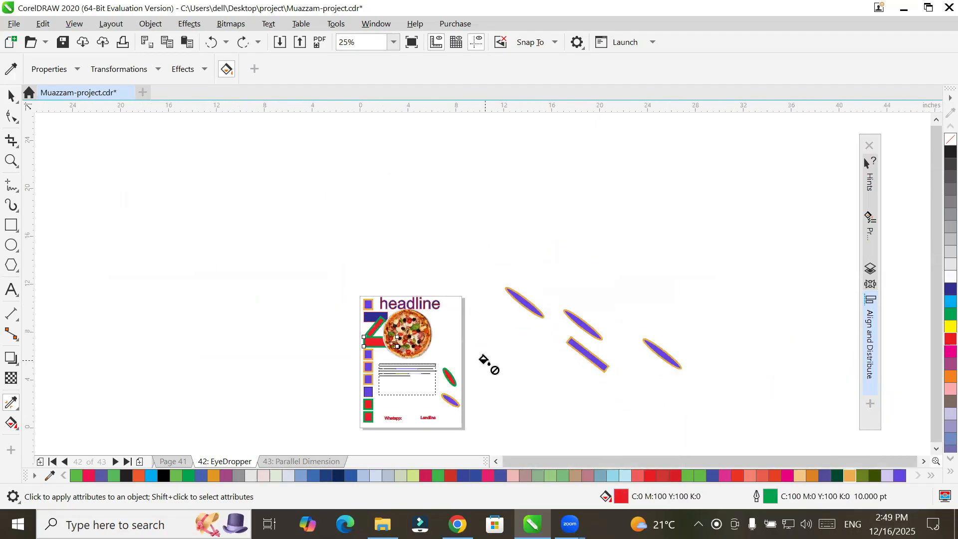
{"action": "scroll", "coordinate": [486, 364], "scroll_direction": "up", "scroll_amount": 2}
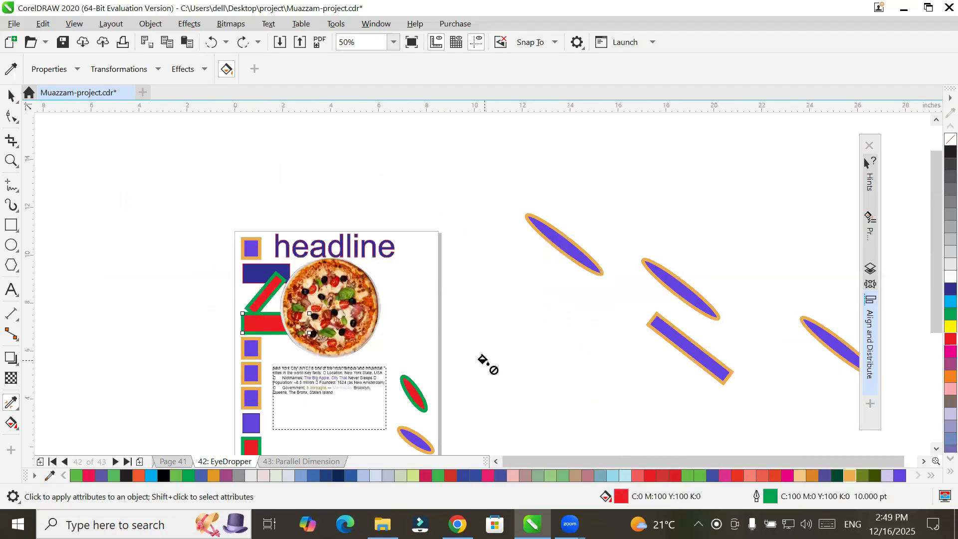
Step: Exclude Outline, Fill and Text from the sampled properties and sample the purple ellipse nearest the page again
{"action": "left_click", "coordinate": [16, 407]}
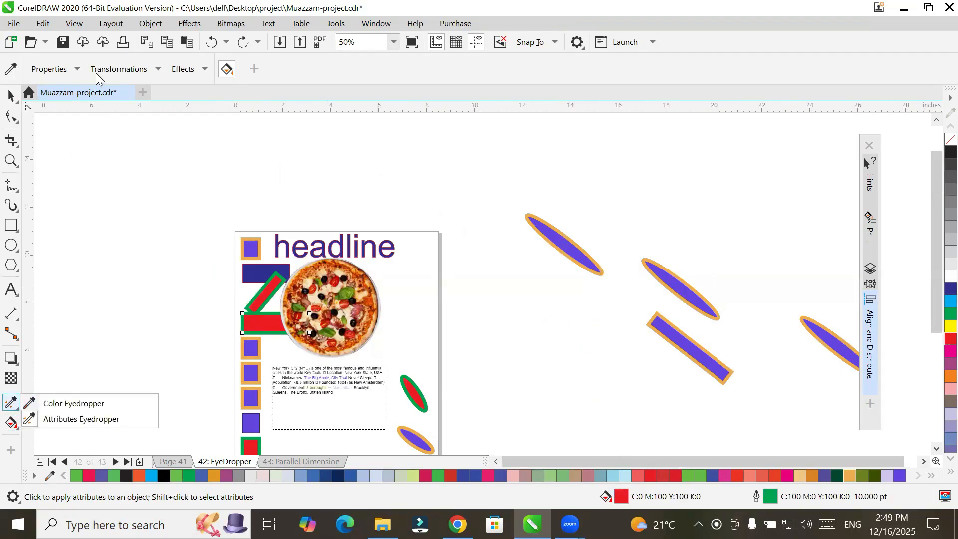
{"action": "left_click", "coordinate": [77, 70]}
{"action": "left_click", "coordinate": [38, 121]}
{"action": "left_click", "coordinate": [37, 141]}
{"action": "left_click", "coordinate": [39, 159]}
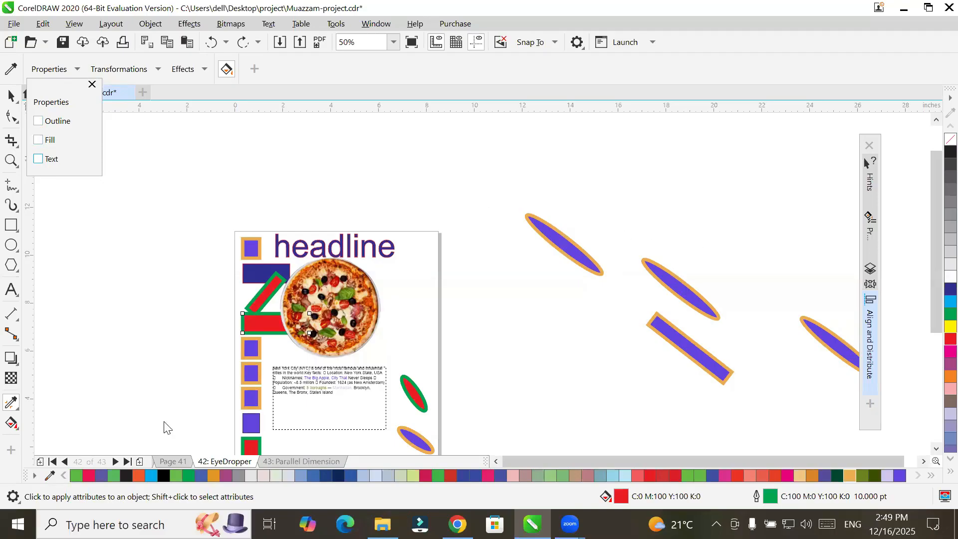
{"action": "left_click", "coordinate": [12, 403]}
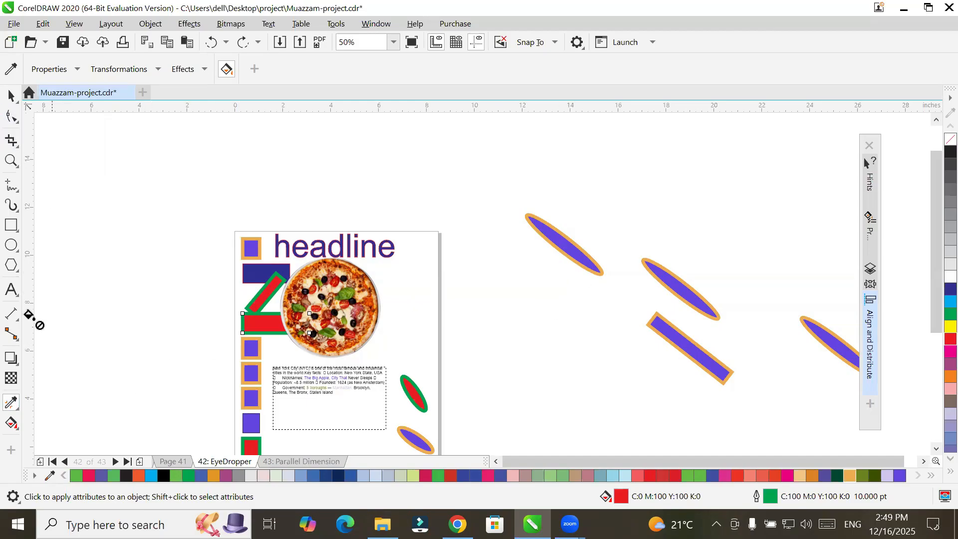
{"action": "left_click", "coordinate": [11, 69]}
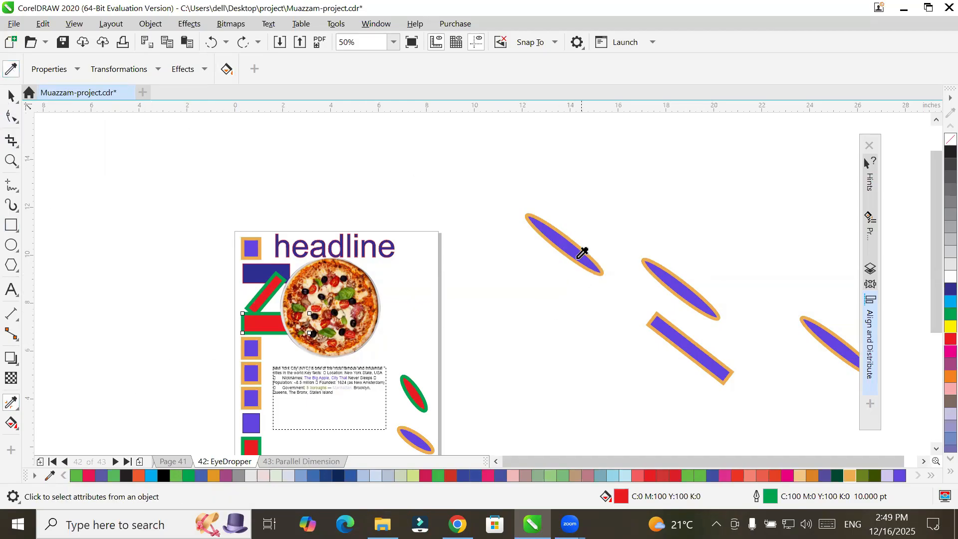
{"action": "left_click", "coordinate": [574, 251]}
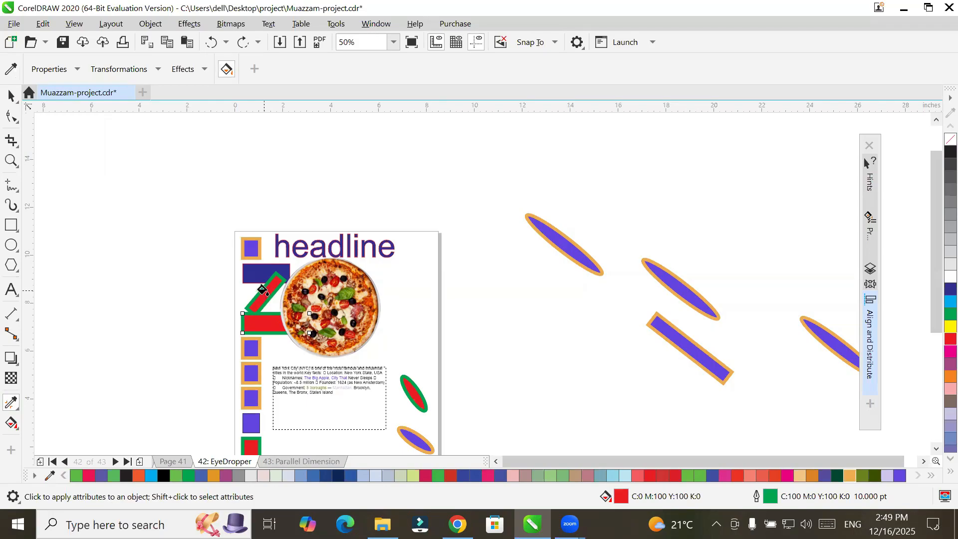
Step: Apply only the ellipse's position to the tilted and wide red bars, both page ellipses and the thin-outlined purple square, and inspect the stack
{"action": "left_click", "coordinate": [264, 289]}
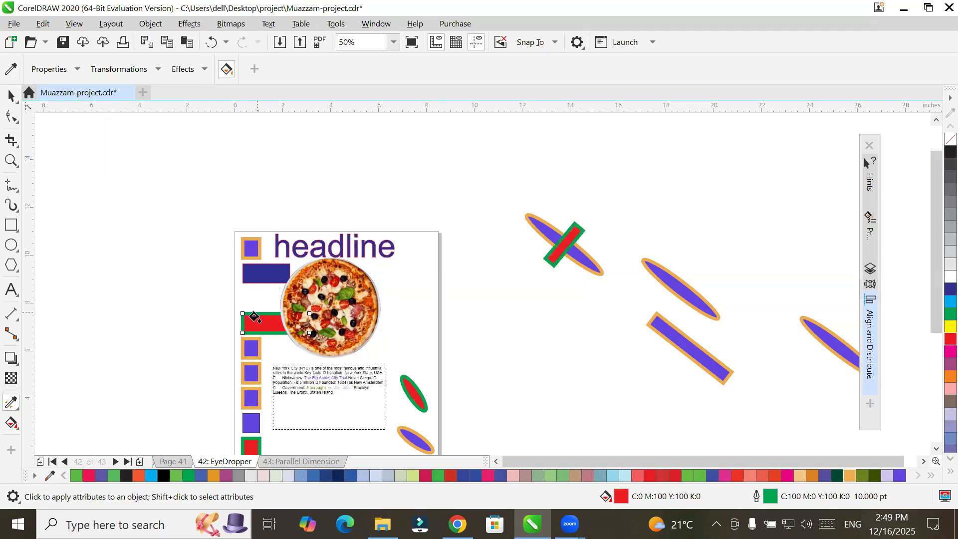
{"action": "left_click", "coordinate": [255, 318]}
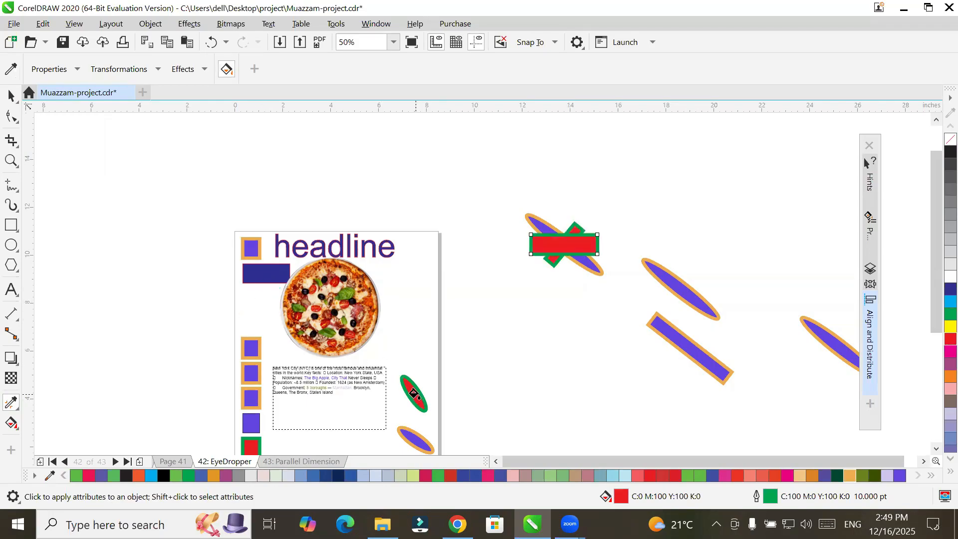
{"action": "left_click", "coordinate": [413, 394]}
{"action": "left_click", "coordinate": [414, 439]}
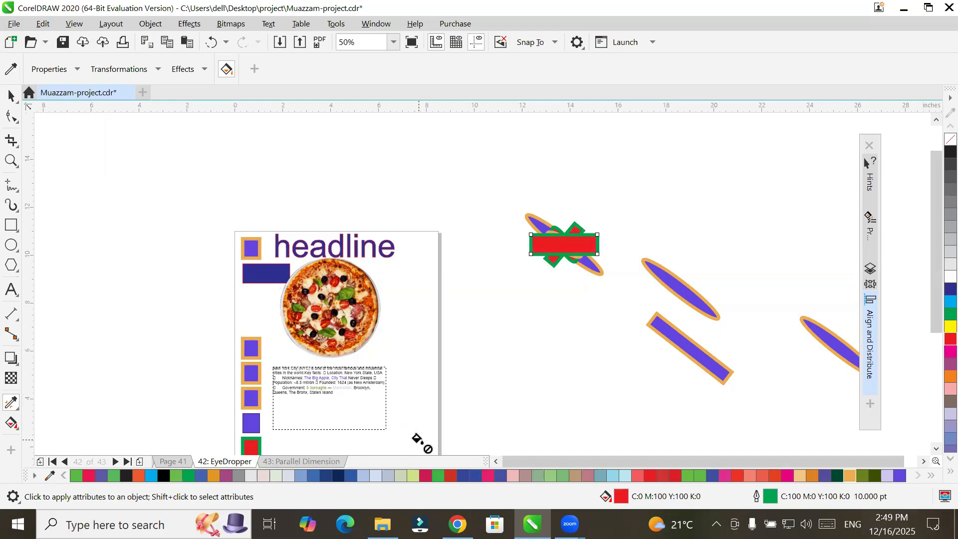
{"action": "left_click", "coordinate": [249, 415]}
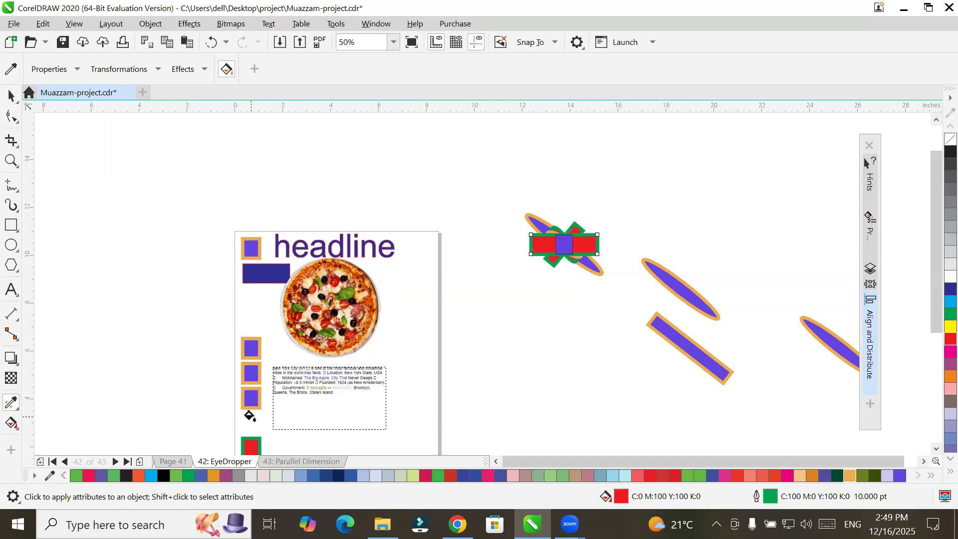
{"action": "scroll", "coordinate": [252, 414], "scroll_direction": "down", "scroll_amount": 2}
{"action": "scroll", "coordinate": [421, 310], "scroll_direction": "up", "scroll_amount": 4}
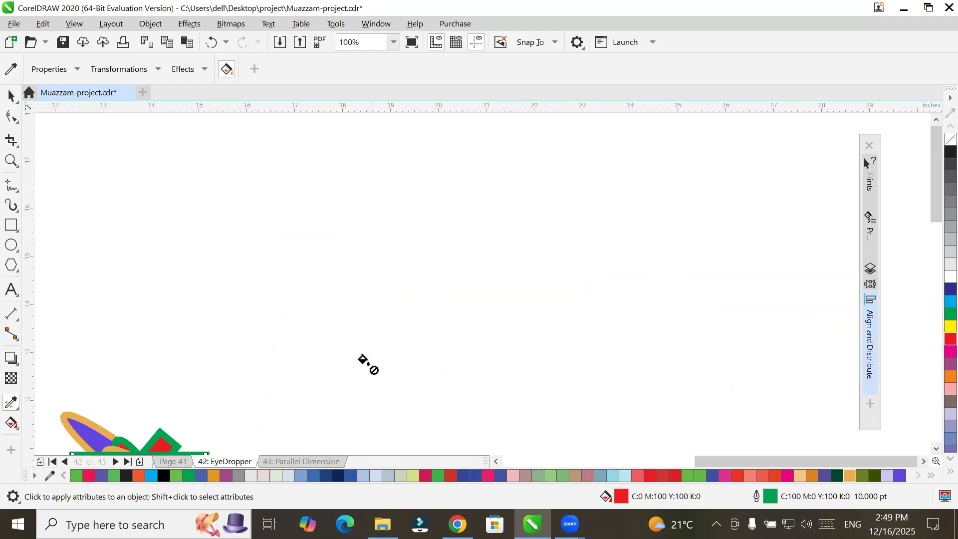
{"action": "left_click", "coordinate": [937, 449]}
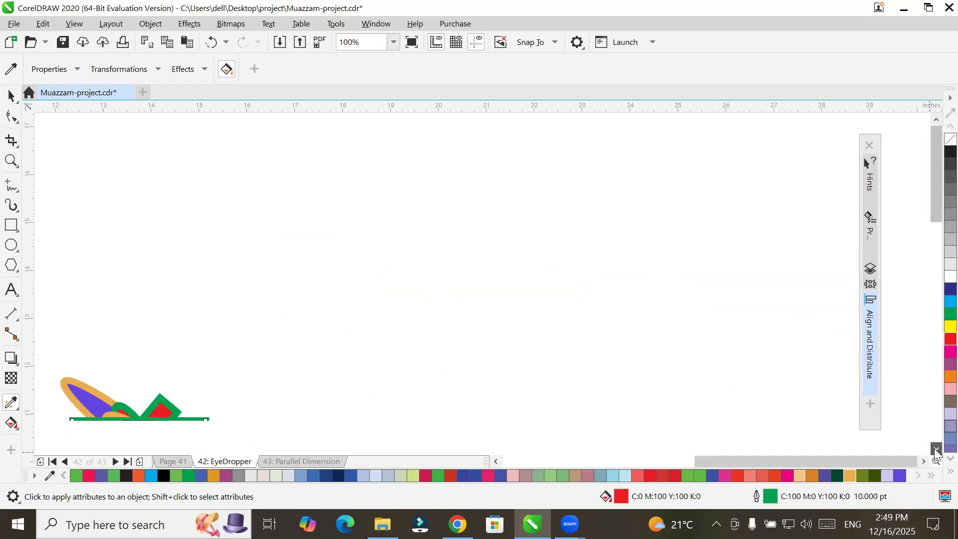
{"action": "left_click", "coordinate": [936, 448]}
{"action": "scroll", "coordinate": [79, 321], "scroll_direction": "up", "scroll_amount": 4}
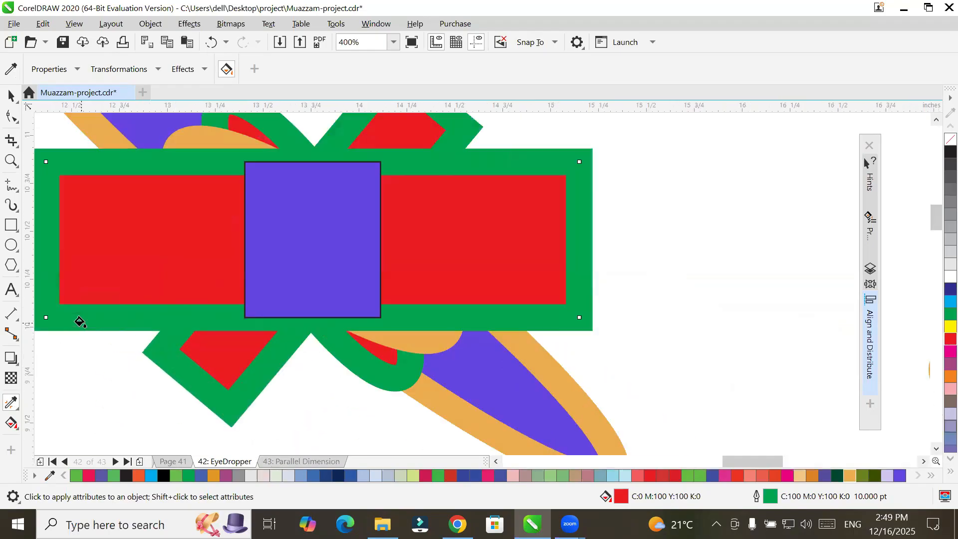
{"action": "scroll", "coordinate": [84, 317], "scroll_direction": "down", "scroll_amount": 4}
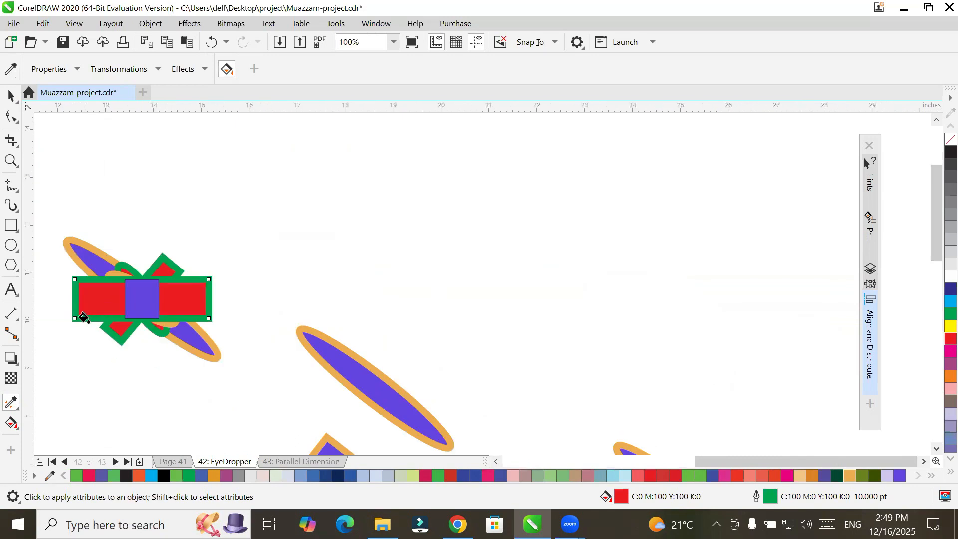
Step: Exclude Position from the transformations sampled by the Attributes Eyedropper and open its list of effects
{"action": "left_click", "coordinate": [158, 71]}
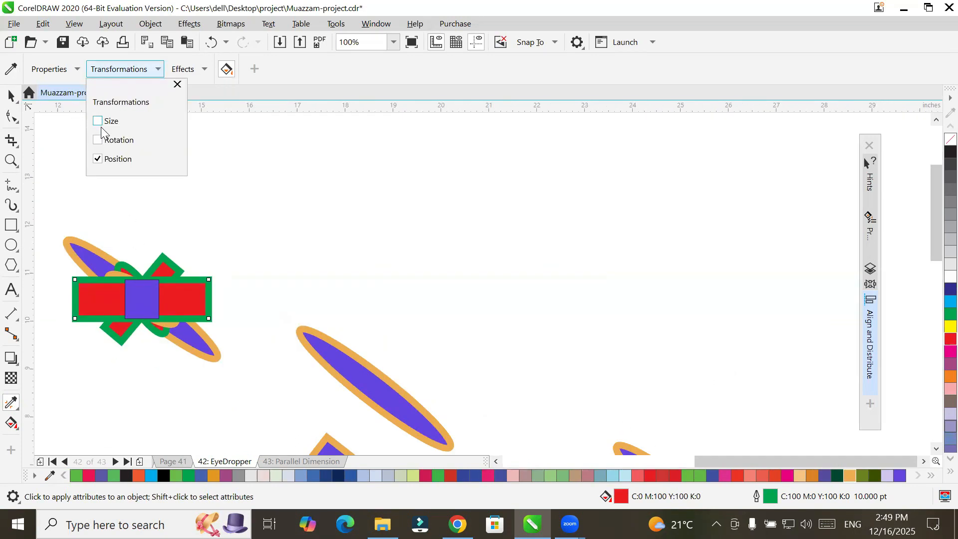
{"action": "left_click", "coordinate": [98, 159]}
{"action": "left_click", "coordinate": [150, 68]}
{"action": "left_click", "coordinate": [204, 69]}
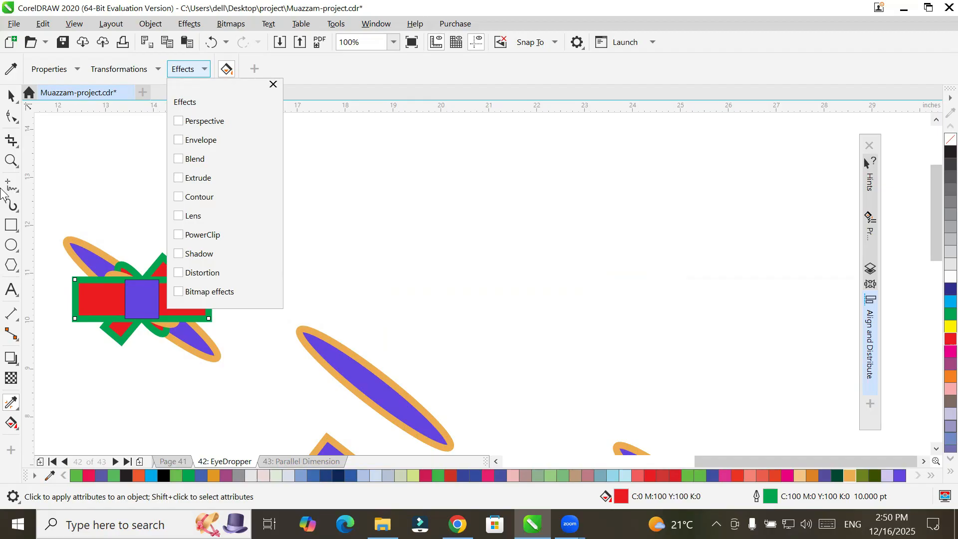
Step: Draw a full ellipse about 1.44 by 1.24 inches in the empty area above the long purple ellipse
{"action": "left_click", "coordinate": [12, 248]}
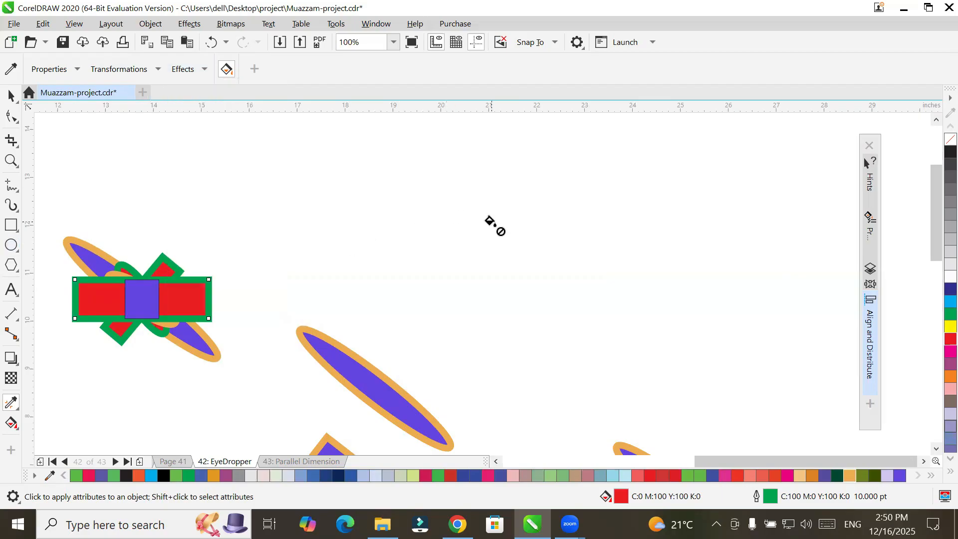
{"action": "left_click", "coordinate": [12, 245]}
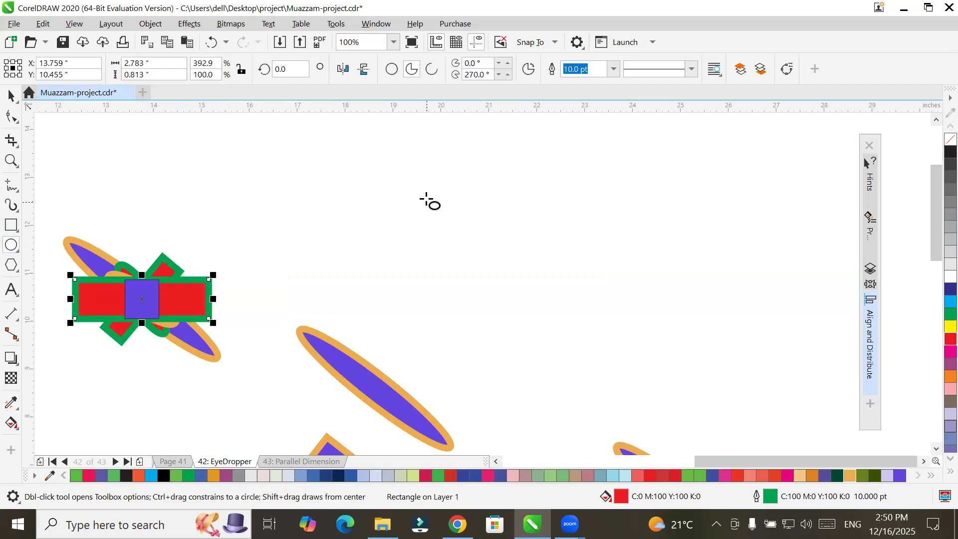
{"action": "left_click_drag", "start_coordinate": [475, 248], "coordinate": [499, 262]}
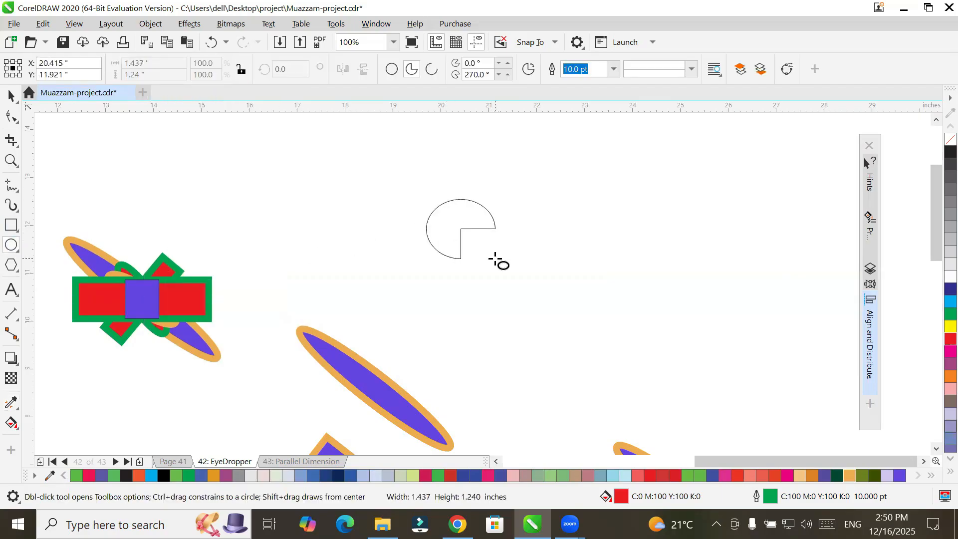
{"action": "left_click", "coordinate": [396, 69]}
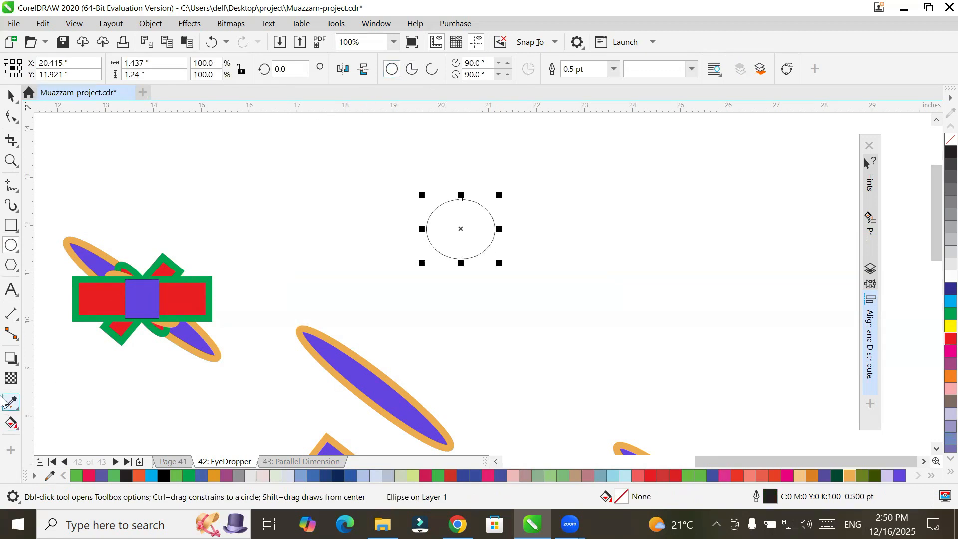
Step: Apply a Zipper distortion with amplitude about 10 and frequency 5 to the new ellipse and fill it green
{"action": "left_click", "coordinate": [10, 361]}
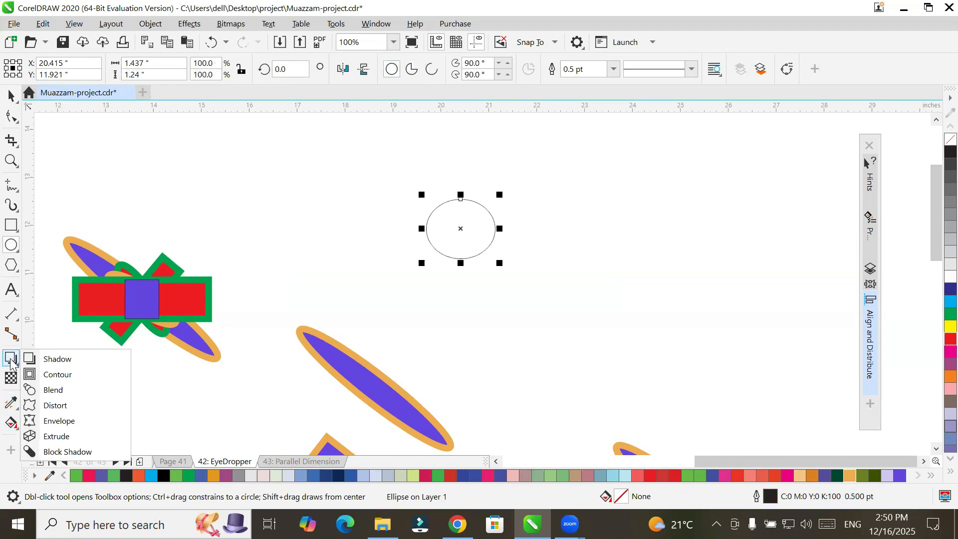
{"action": "left_click", "coordinate": [56, 406]}
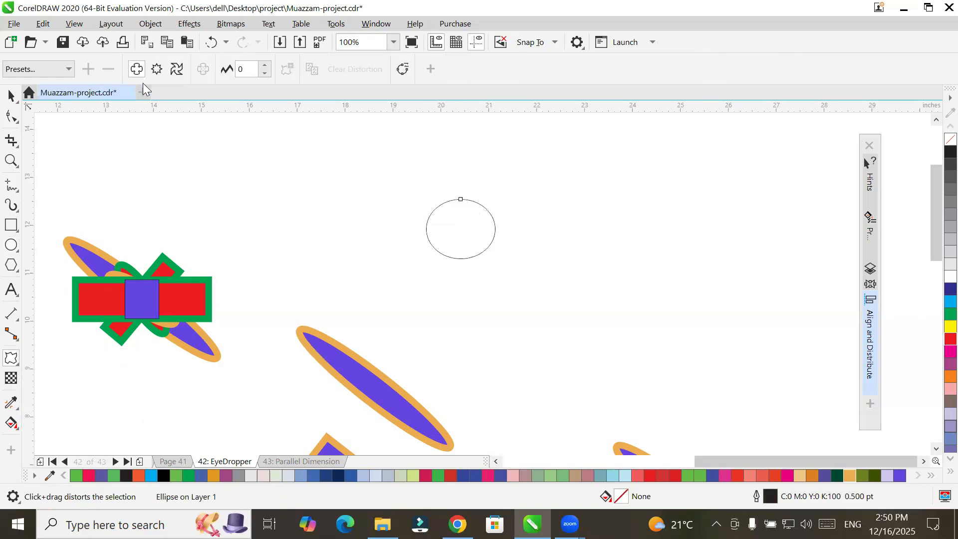
{"action": "left_click", "coordinate": [158, 69]}
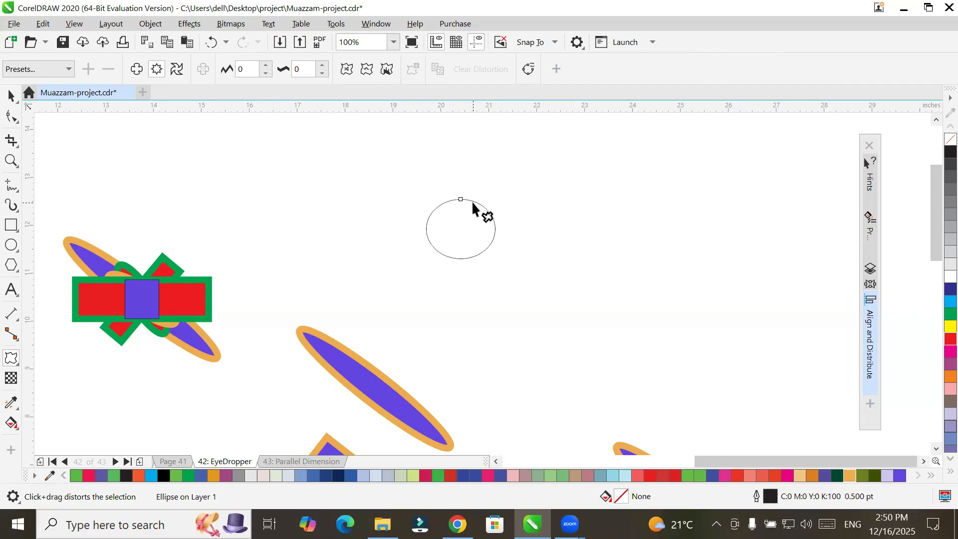
{"action": "left_click_drag", "start_coordinate": [477, 199], "coordinate": [483, 190]}
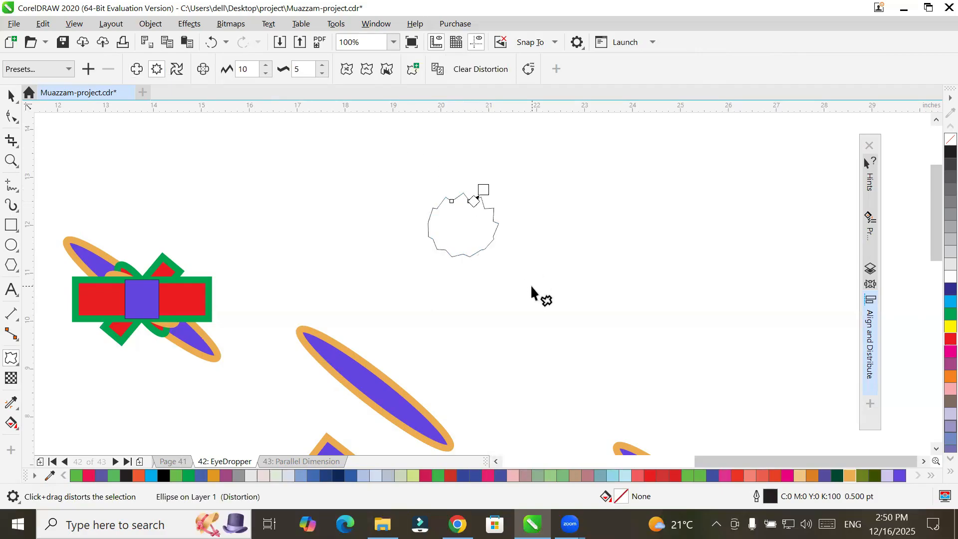
{"action": "left_click", "coordinate": [940, 290]}
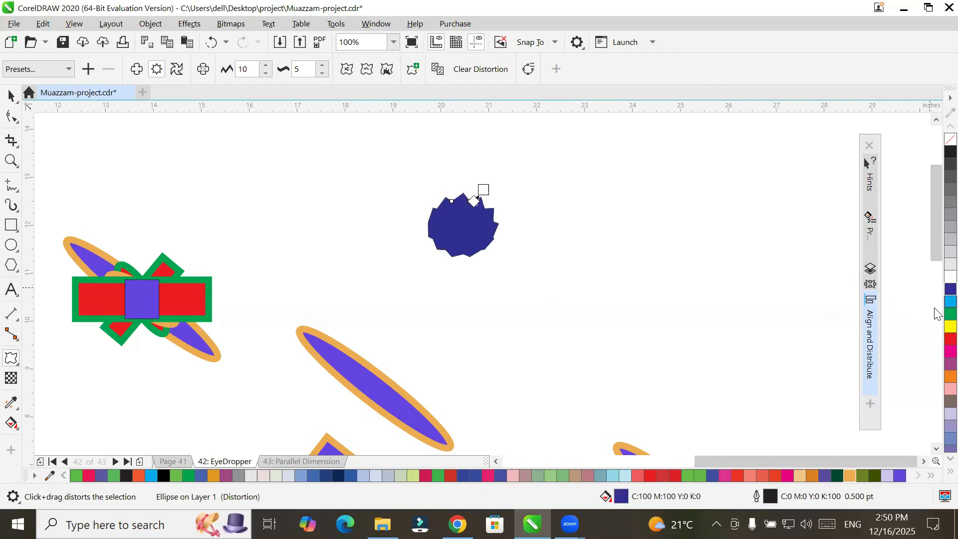
{"action": "left_click", "coordinate": [940, 313]}
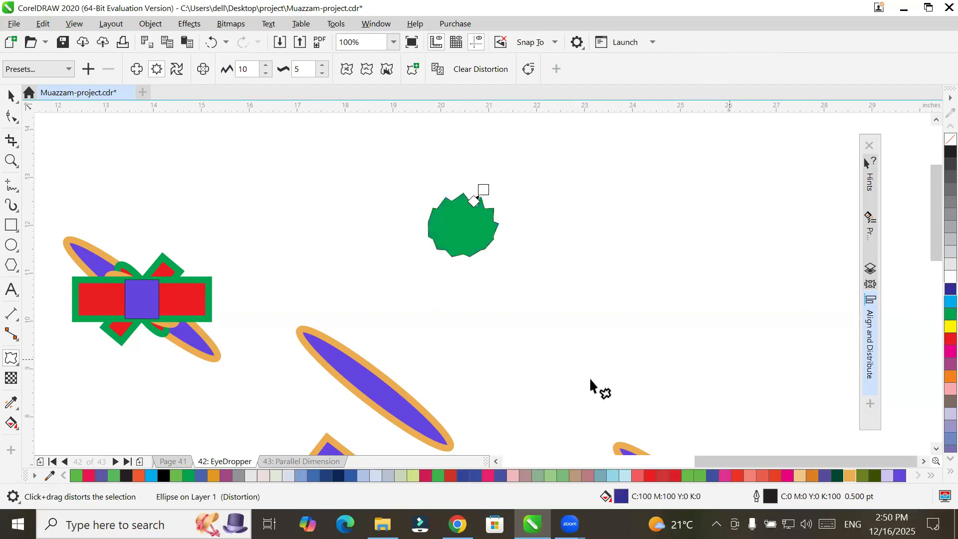
Step: Draw an unfilled rectangle below the green distorted ellipse and a five-pointed star about 1.6 by 1.07 inches beside it
{"action": "left_click", "coordinate": [12, 229]}
{"action": "left_click_drag", "start_coordinate": [379, 306], "coordinate": [478, 346]}
{"action": "left_click", "coordinate": [15, 272]}
{"action": "left_click", "coordinate": [50, 280]}
{"action": "left_click_drag", "start_coordinate": [587, 283], "coordinate": [673, 344]}
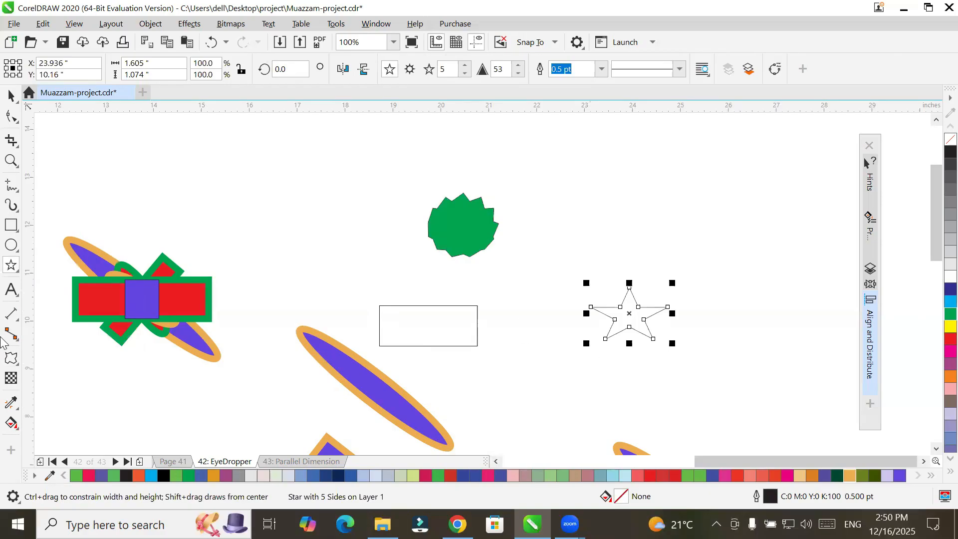
Step: Include Distortion in the effects sampled by the Attributes Eyedropper
{"action": "left_click", "coordinate": [12, 402]}
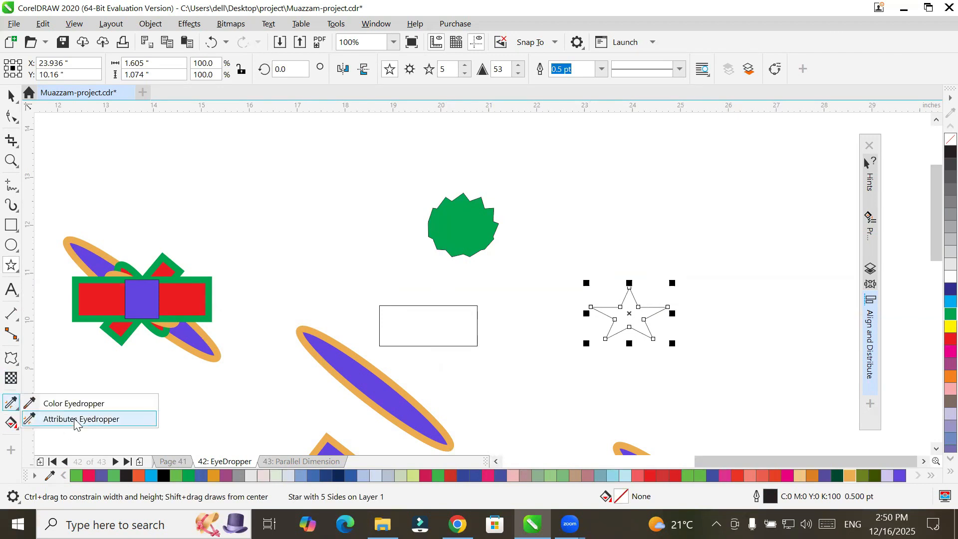
{"action": "left_click", "coordinate": [75, 423]}
{"action": "left_click", "coordinate": [195, 71]}
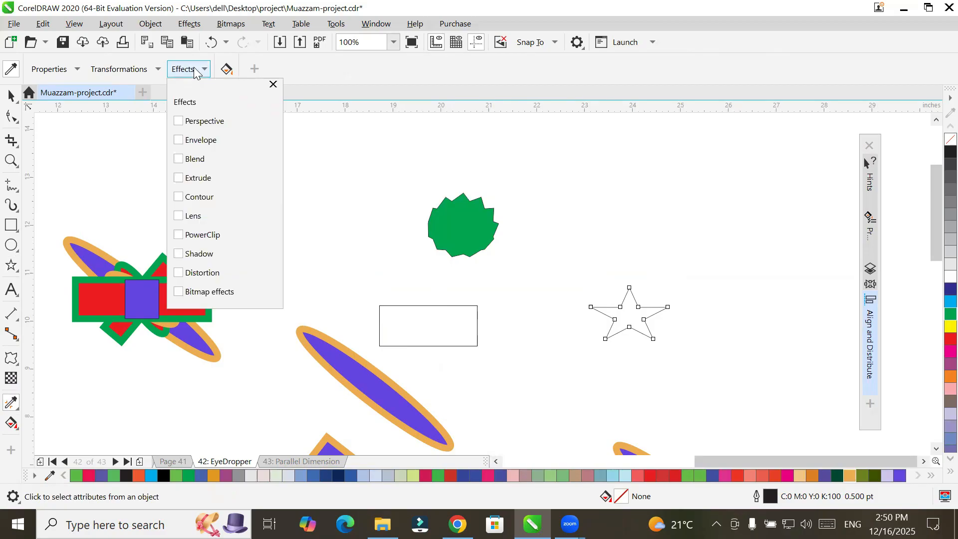
{"action": "left_click", "coordinate": [186, 273]}
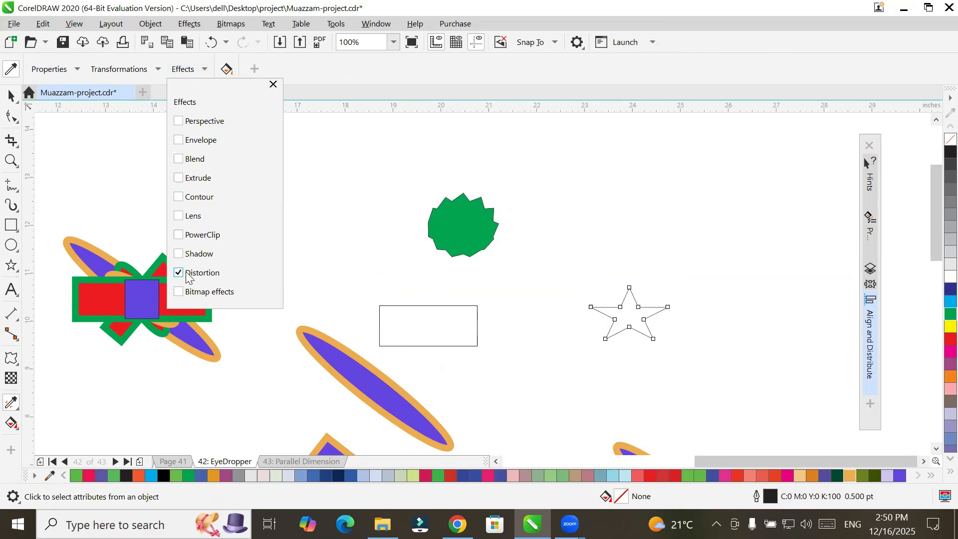
{"action": "left_click", "coordinate": [7, 404]}
Step: Try to copy only the green ellipse's distortion to the new rectangle and star
{"action": "left_click", "coordinate": [452, 221]}
{"action": "left_click", "coordinate": [459, 329]}
{"action": "left_click", "coordinate": [624, 313]}
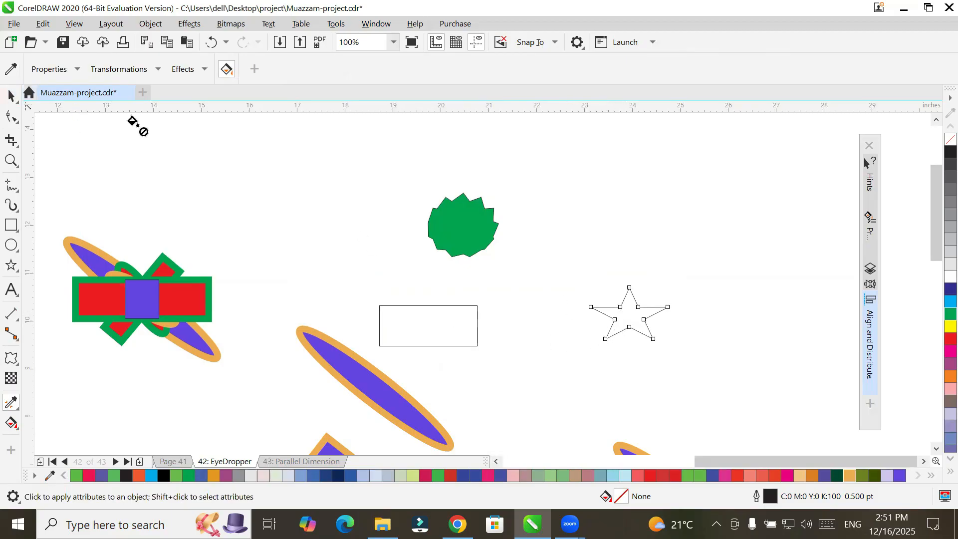
Step: Include Outline and Fill in the properties sampled by the Attributes Eyedropper
{"action": "left_click", "coordinate": [194, 76]}
{"action": "left_click", "coordinate": [145, 74]}
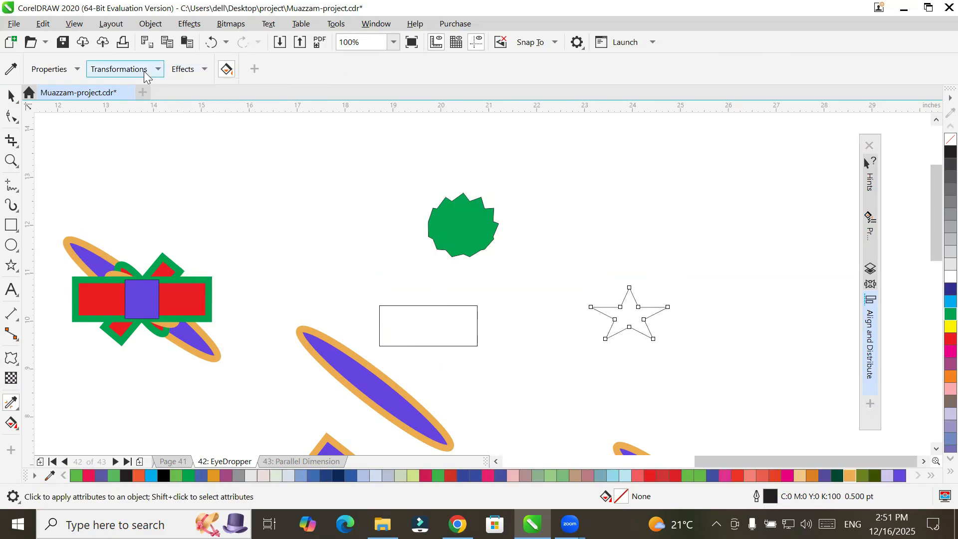
{"action": "left_click", "coordinate": [144, 74]}
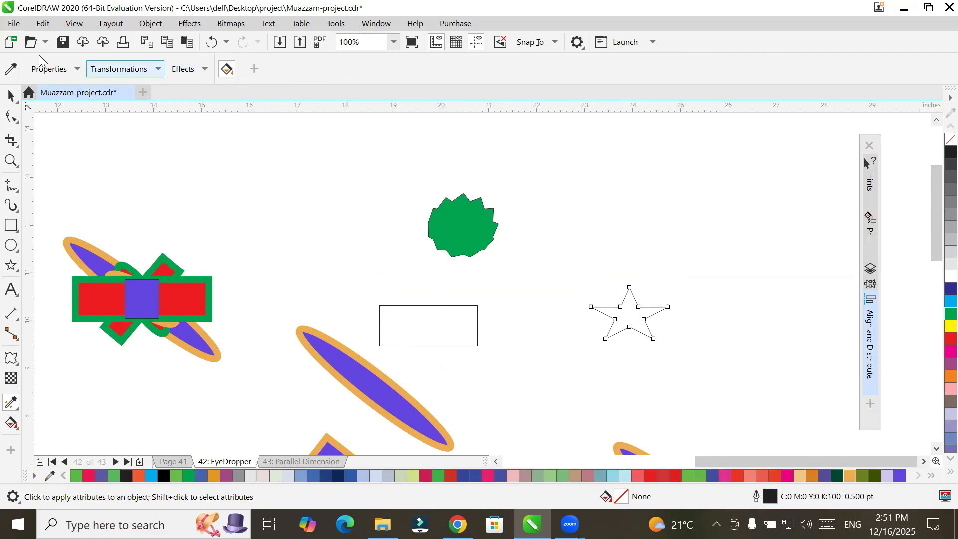
{"action": "left_click", "coordinate": [59, 72]}
{"action": "left_click", "coordinate": [38, 121]}
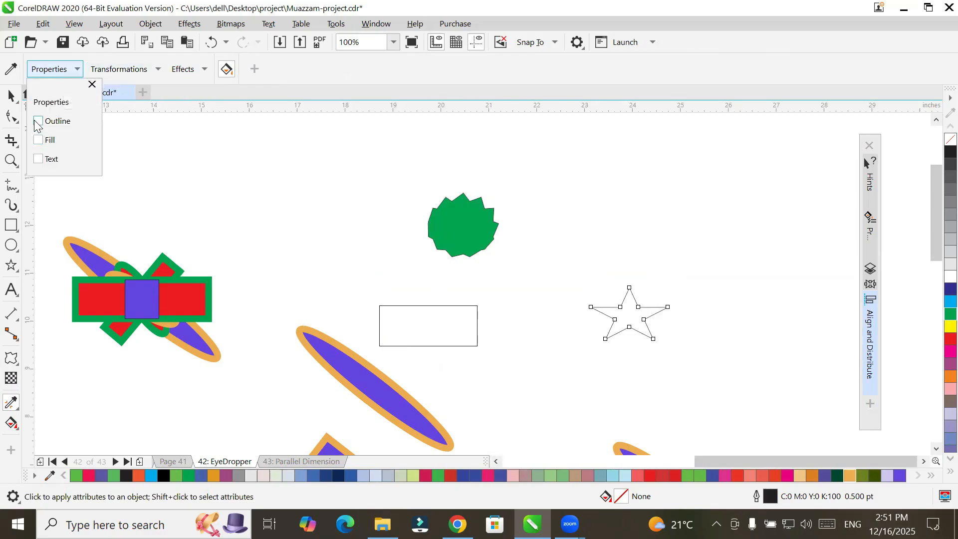
{"action": "left_click", "coordinate": [38, 140]}
{"action": "left_click", "coordinate": [16, 403]}
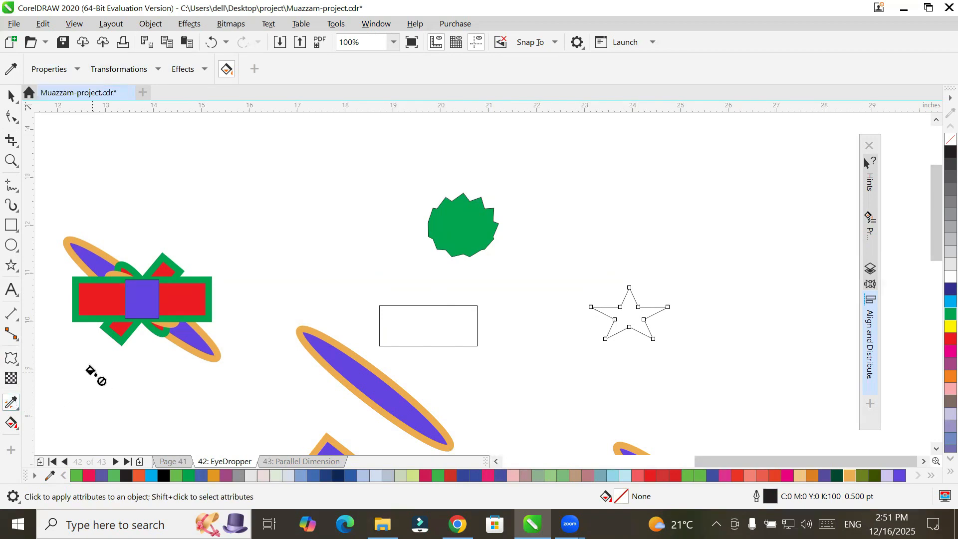
Step: Sample the green distorted ellipse again and apply its outline, fill and distortion to the new rectangle and star
{"action": "left_click", "coordinate": [11, 69]}
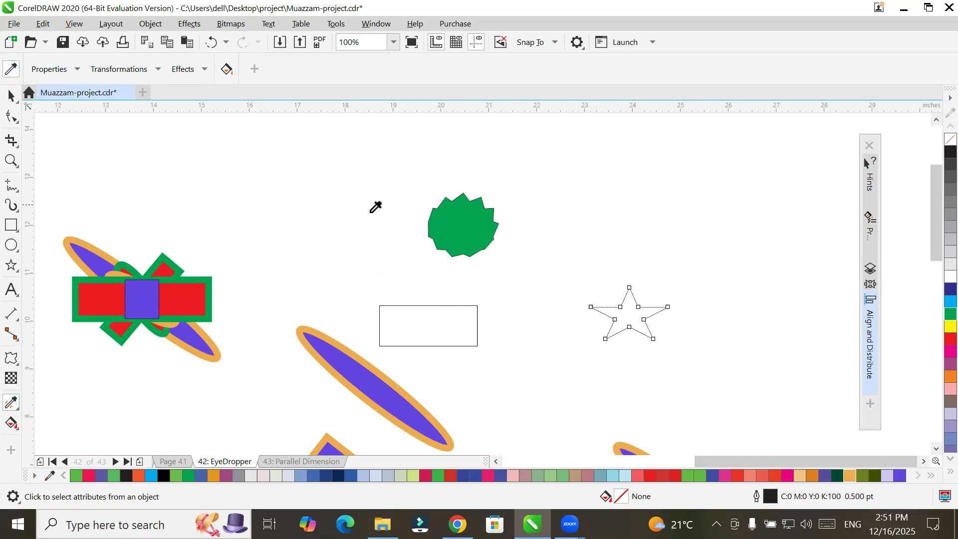
{"action": "left_click", "coordinate": [457, 215]}
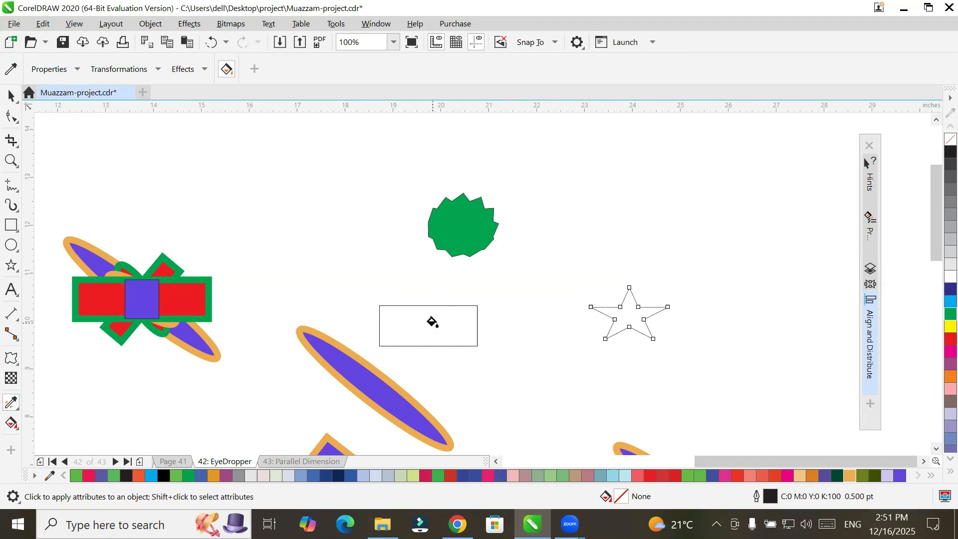
{"action": "left_click", "coordinate": [432, 322]}
{"action": "left_click", "coordinate": [633, 310]}
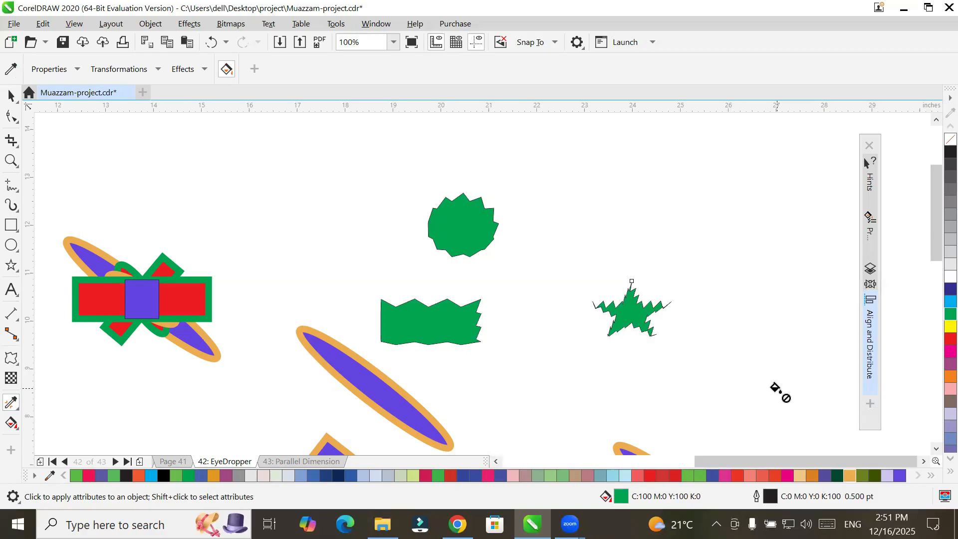
Step: Apply the sampled attributes to the long purple ellipse, the stack's wide red bar and long ellipse, and the tilted purple bar below
{"action": "left_click", "coordinate": [372, 382]}
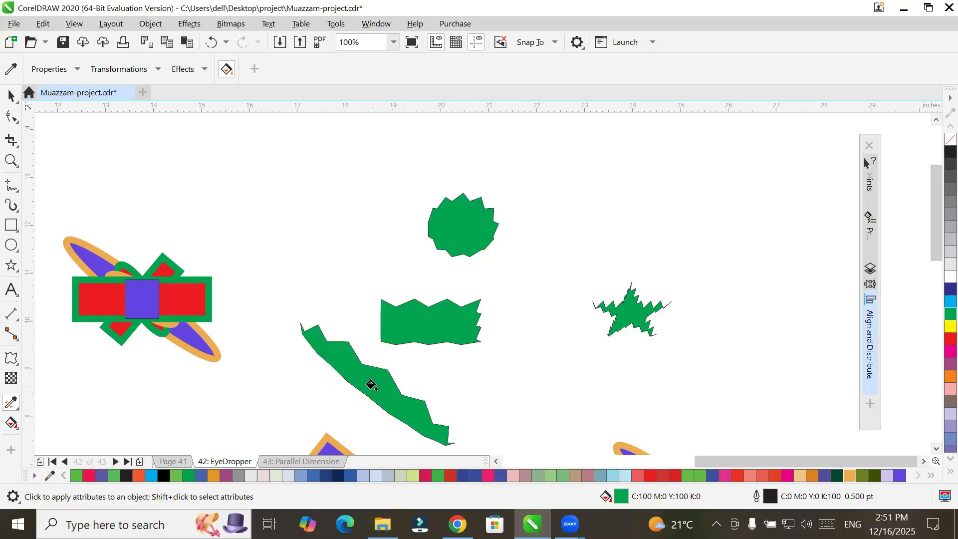
{"action": "left_click", "coordinate": [182, 291]}
{"action": "left_click", "coordinate": [83, 252]}
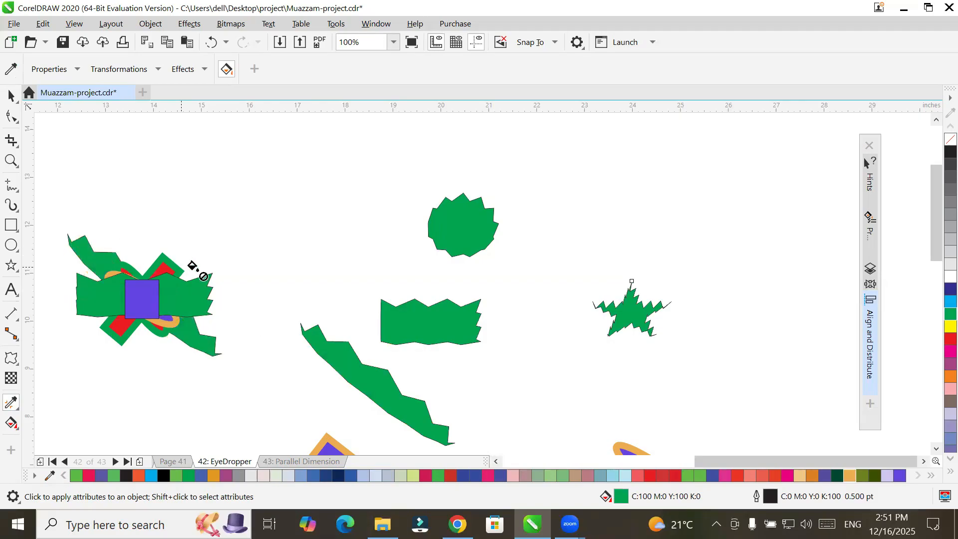
{"action": "scroll", "coordinate": [193, 267], "scroll_direction": "down", "scroll_amount": 2}
{"action": "left_click", "coordinate": [288, 381]}
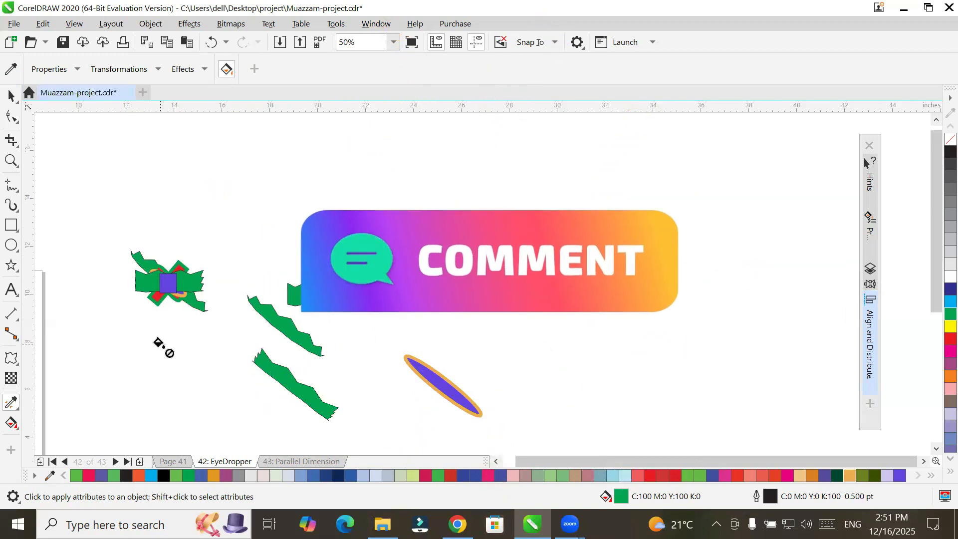
{"action": "left_click", "coordinate": [12, 414]}
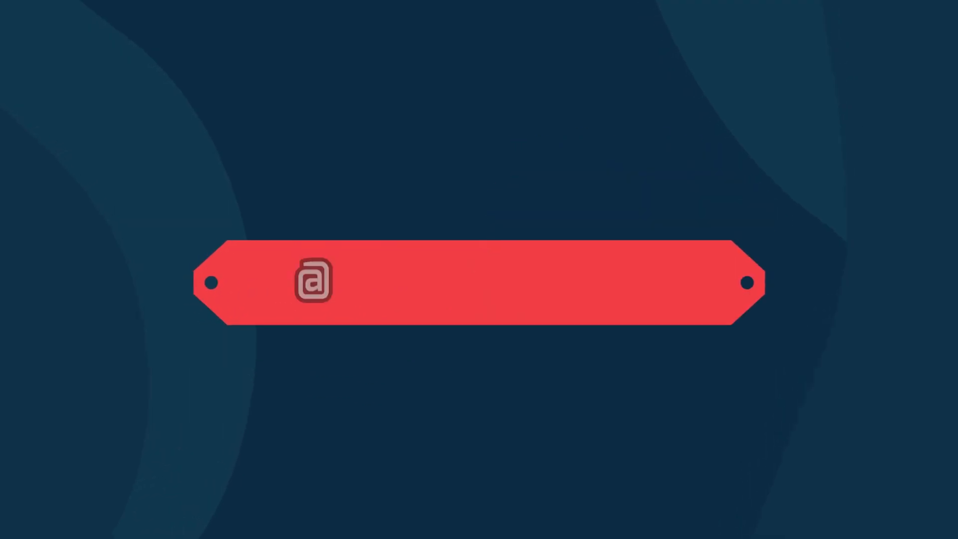